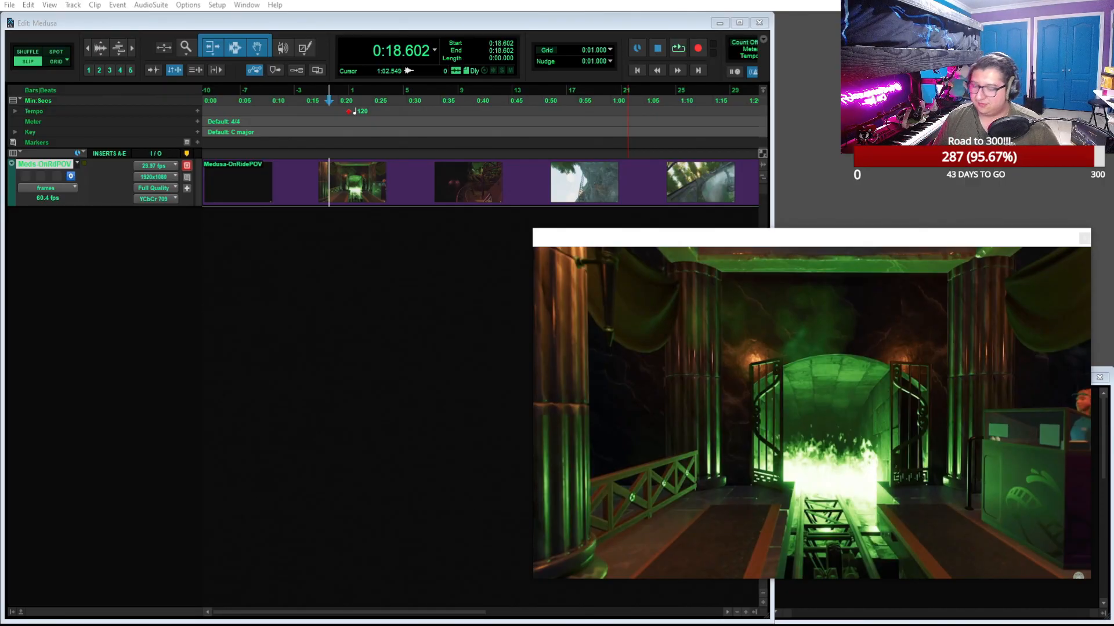
# Play the ride video from 0:18.602, dismiss the Video Engine error and stop playback
pyautogui.click(679, 51)
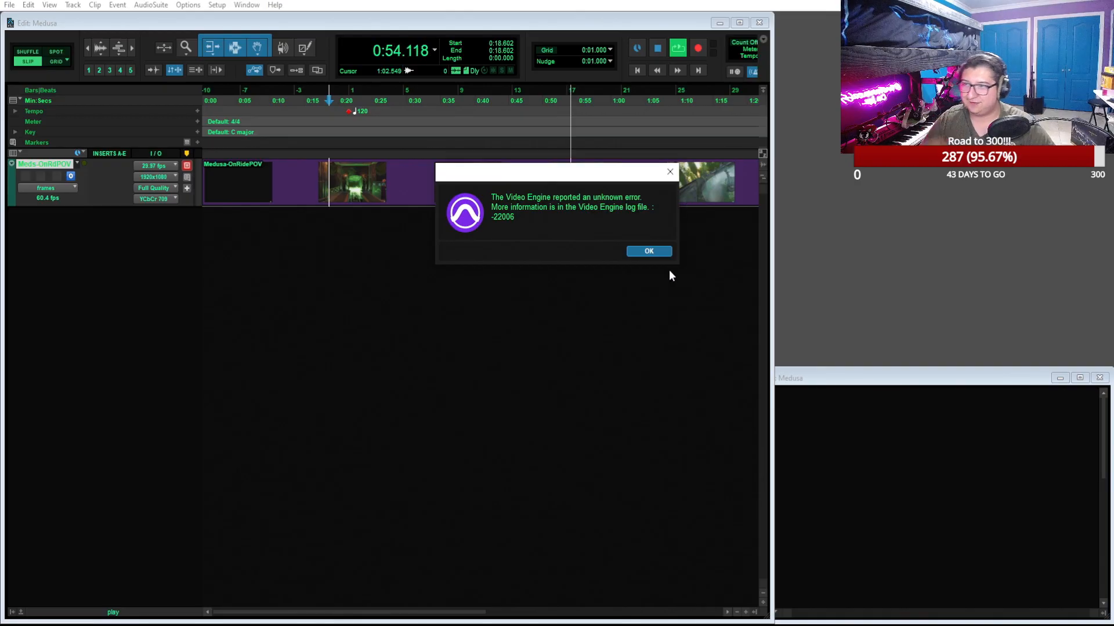
pyautogui.click(642, 251)
pyautogui.press('space')
# Review the ride video from 0:44.885 through to the end of the clip, and stop playback
pyautogui.click(514, 100)
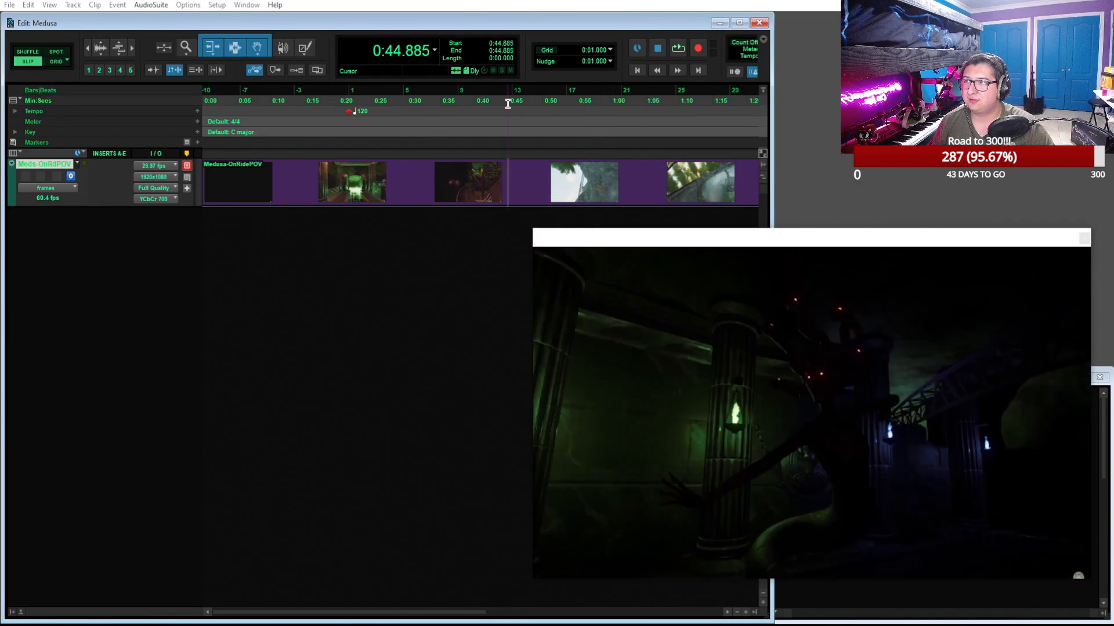
pyautogui.press('space')
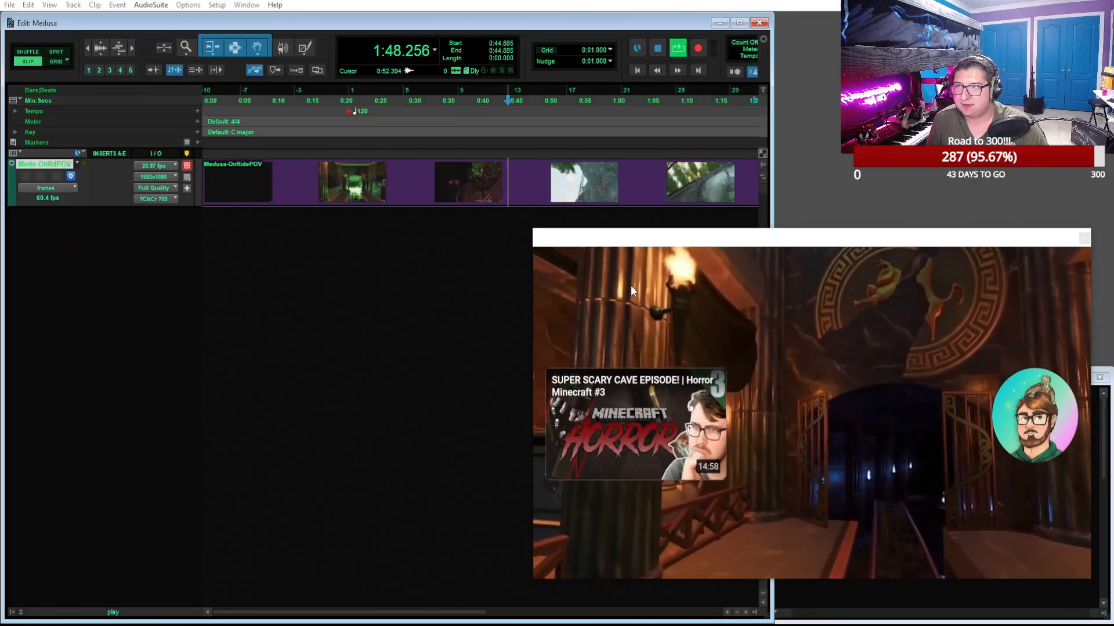
pyautogui.hscroll(5, 388, 311)
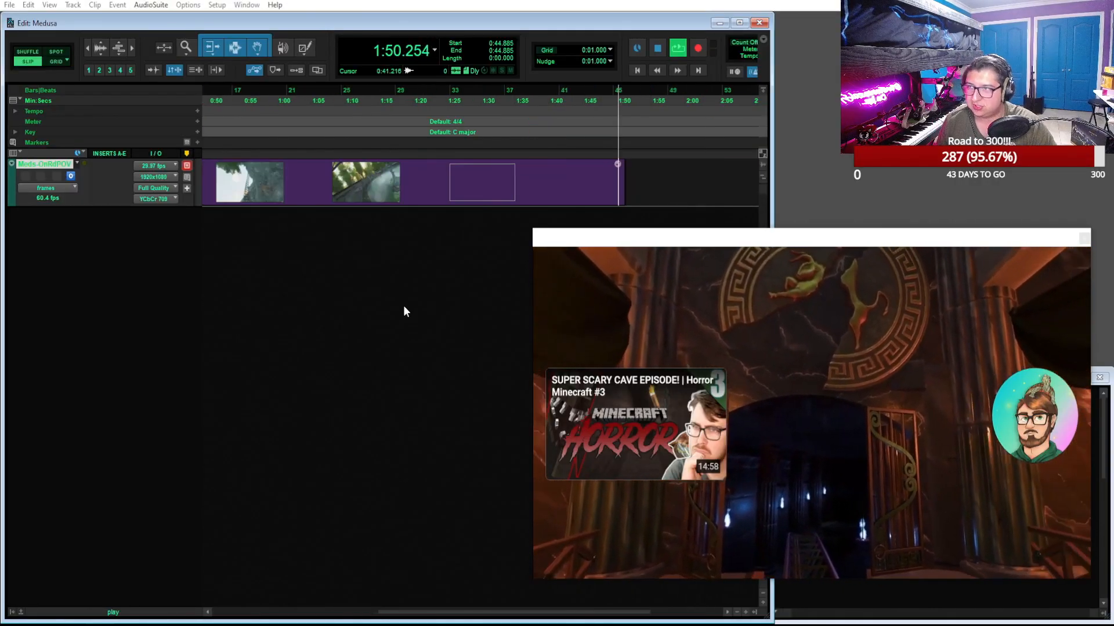
pyautogui.scroll(-1, 404, 299)
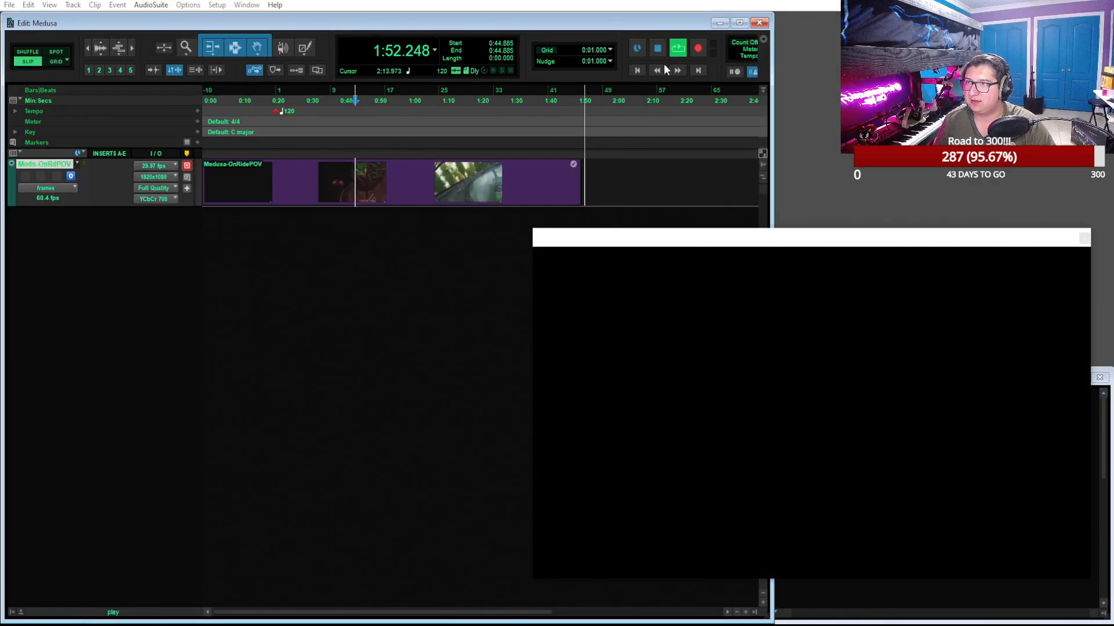
pyautogui.click(660, 48)
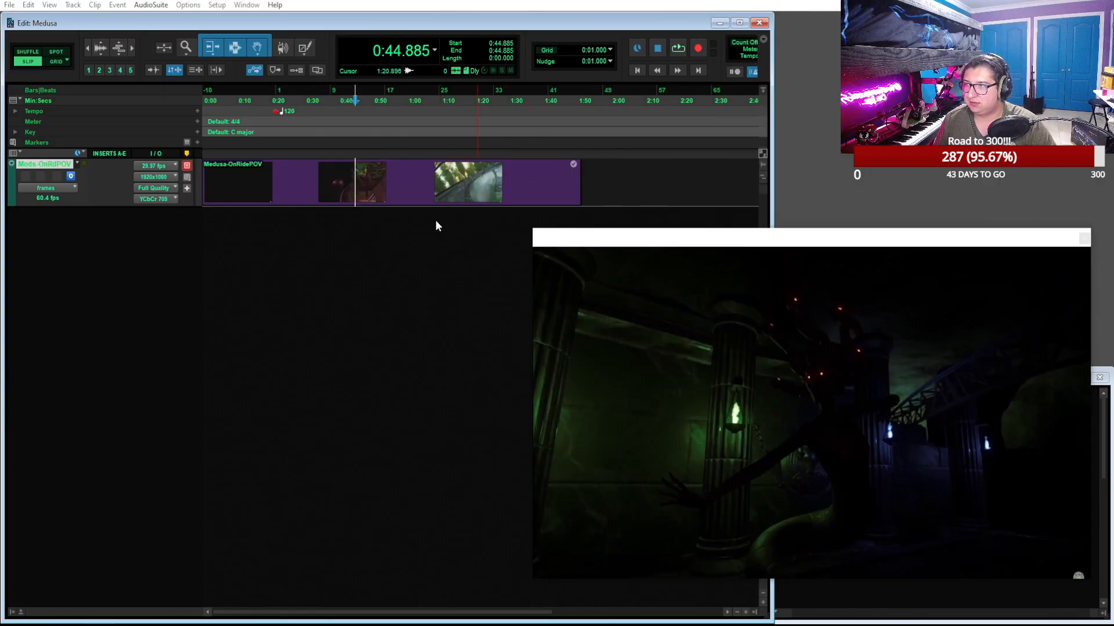
# Play the opening of the ride video from 0:04.608 and stop after several seconds
pyautogui.click(275, 92)
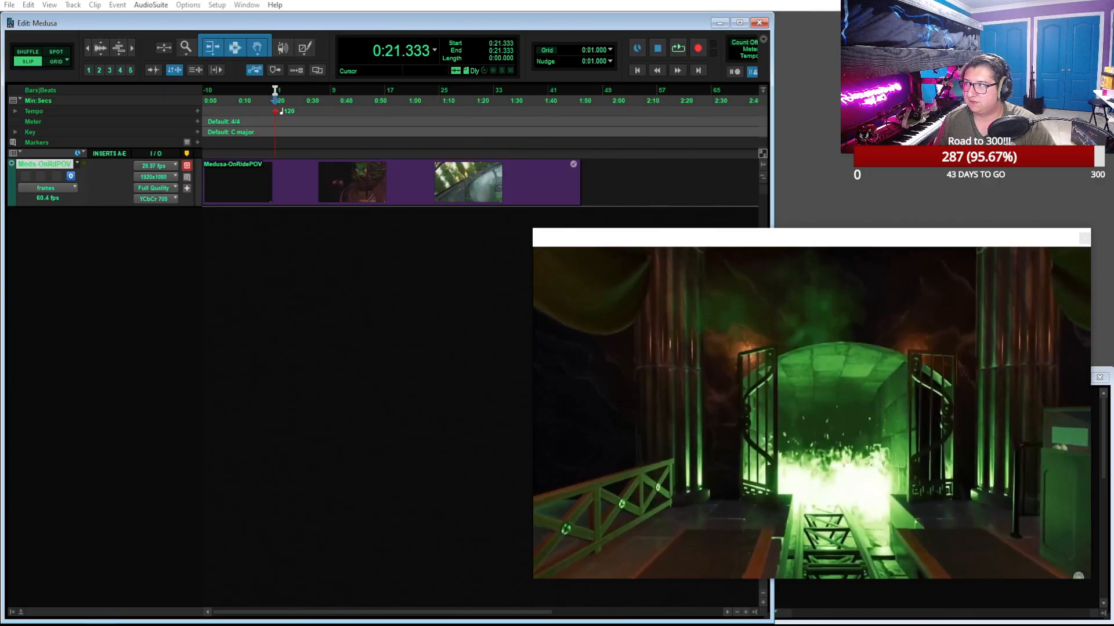
pyautogui.click(219, 91)
pyautogui.press('space')
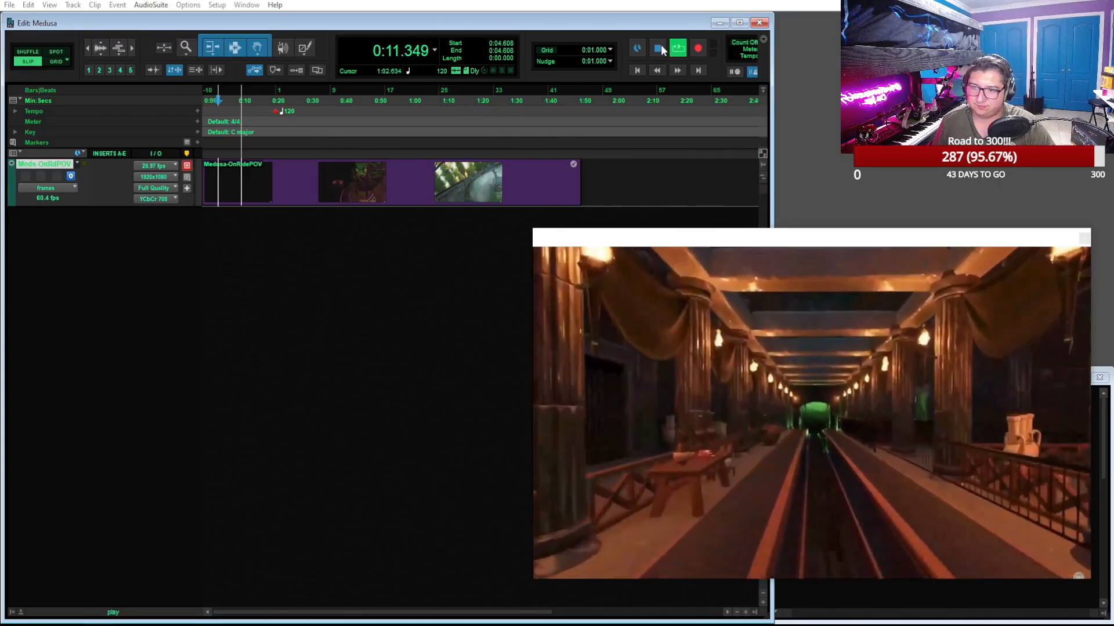
pyautogui.click(659, 49)
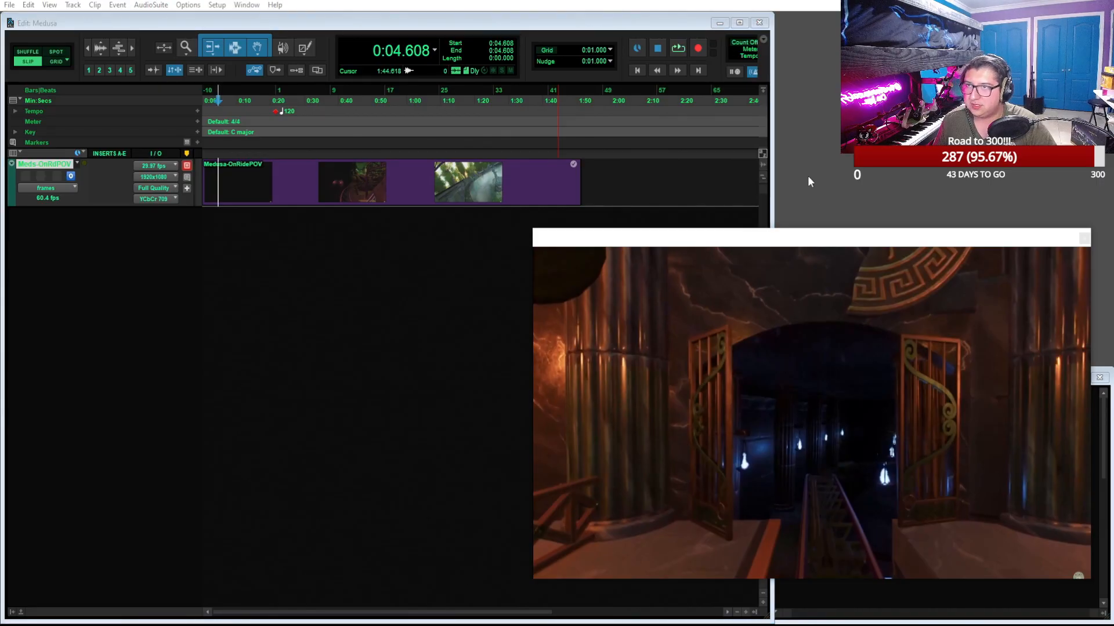
# Switch the edit mode to Grid and set the main counter to Bars|Beats
pyautogui.moveTo(999, 242)
pyautogui.mouseDown()
pyautogui.moveTo(994, 223)
pyautogui.moveTo(997, 246)
pyautogui.mouseUp()
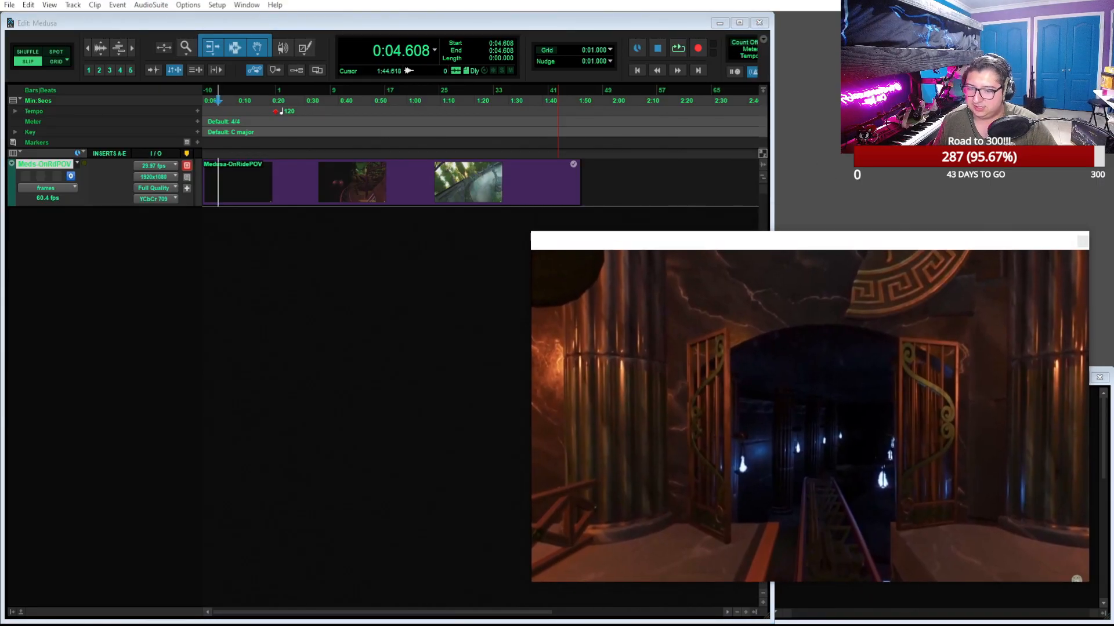
pyautogui.click(419, 298)
pyautogui.hotkey('ctrl', ']')
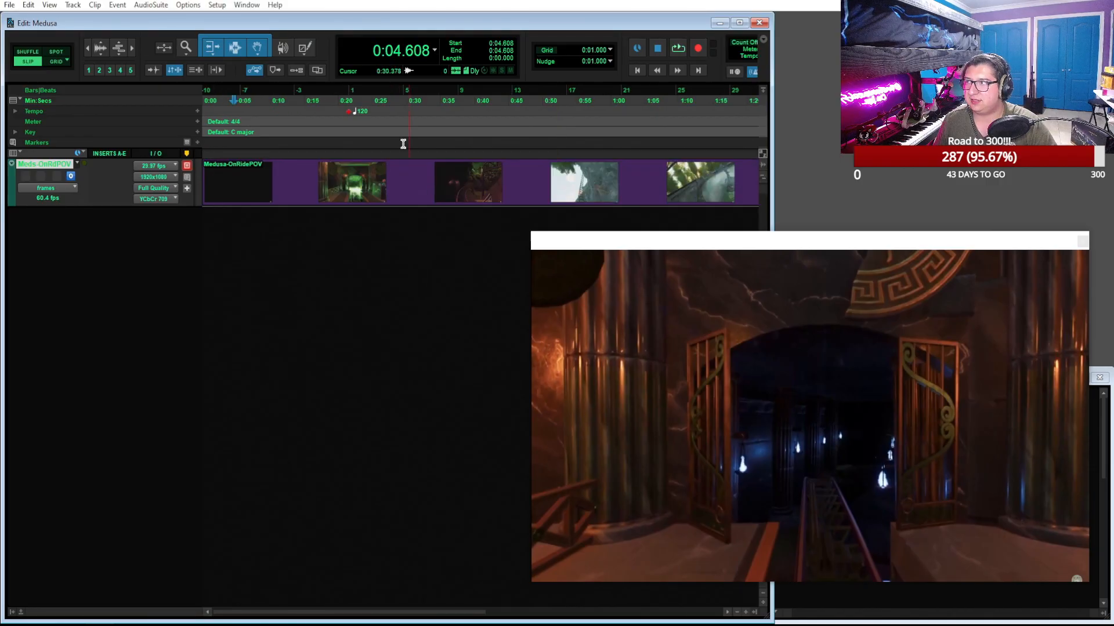
pyautogui.click(348, 99)
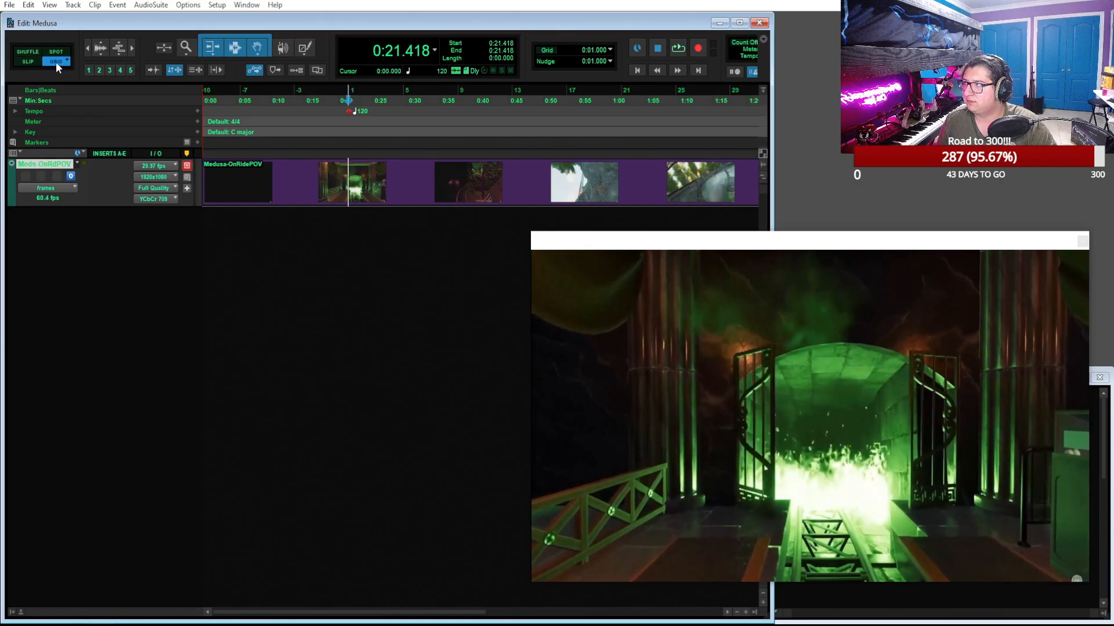
pyautogui.click(351, 92)
pyautogui.click(434, 50)
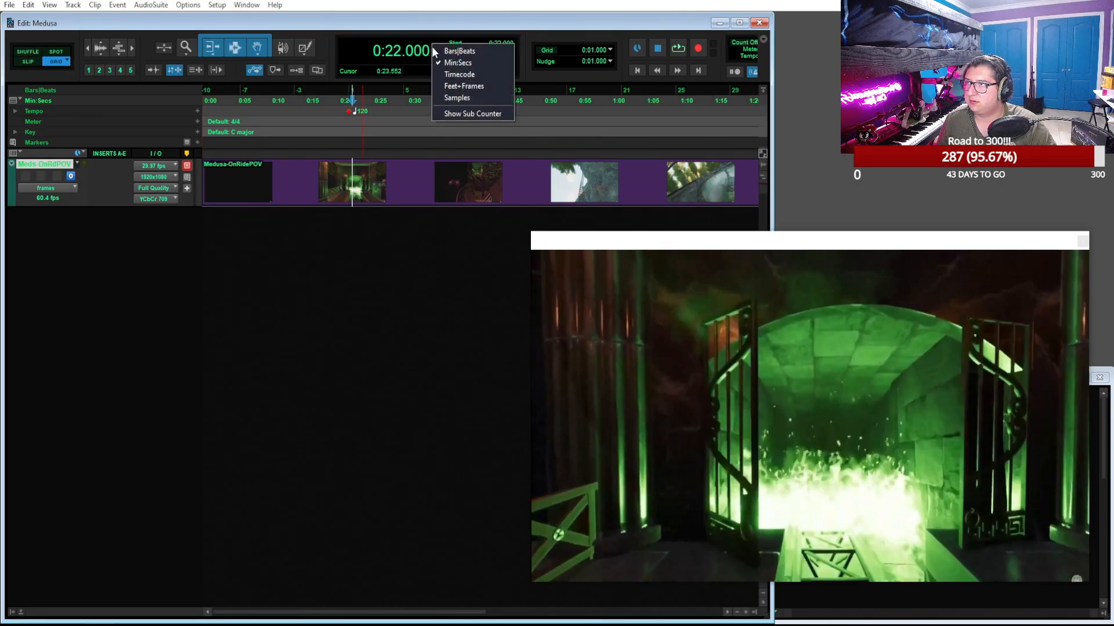
pyautogui.click(446, 49)
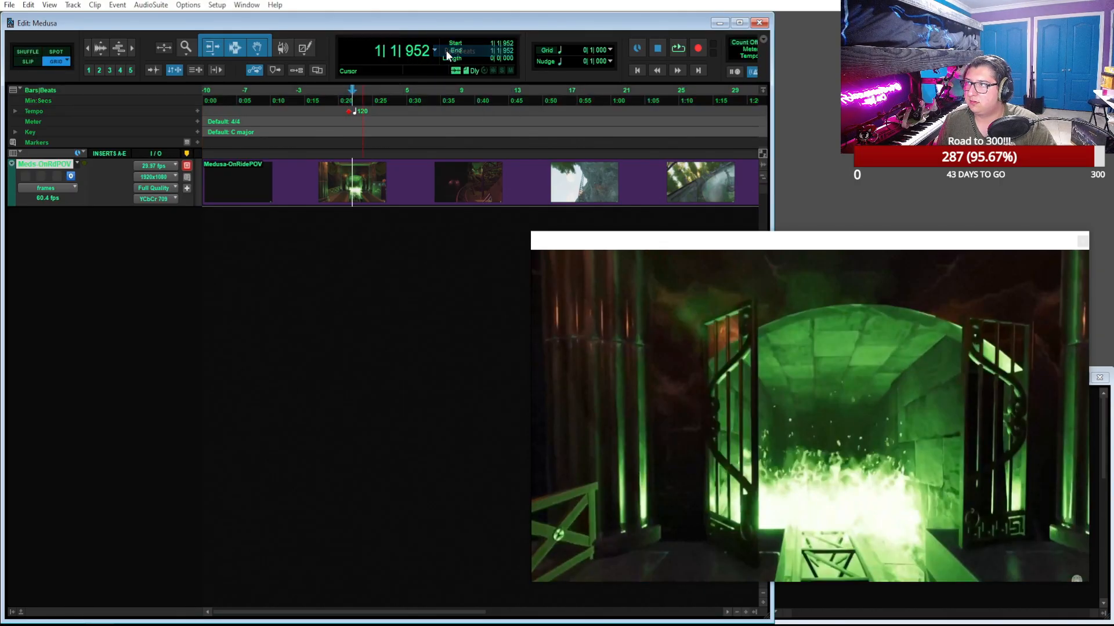
# Place the playhead at 1|1|000 and play the video briefly from there
pyautogui.click(348, 95)
pyautogui.press('space')
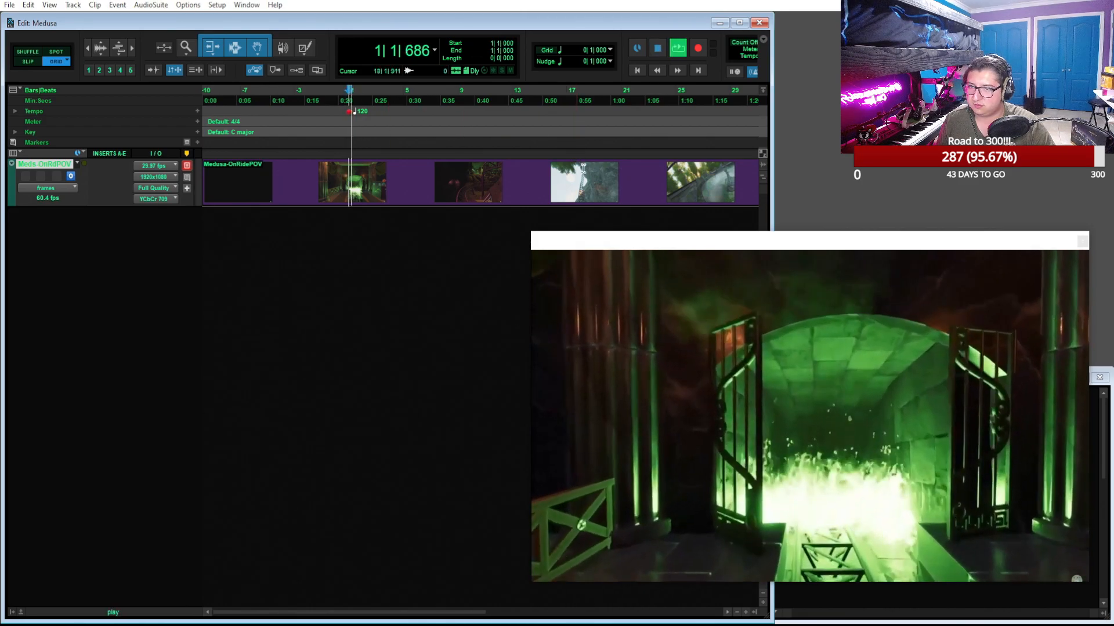
pyautogui.press('space')
pyautogui.doubleClick(82, 265)
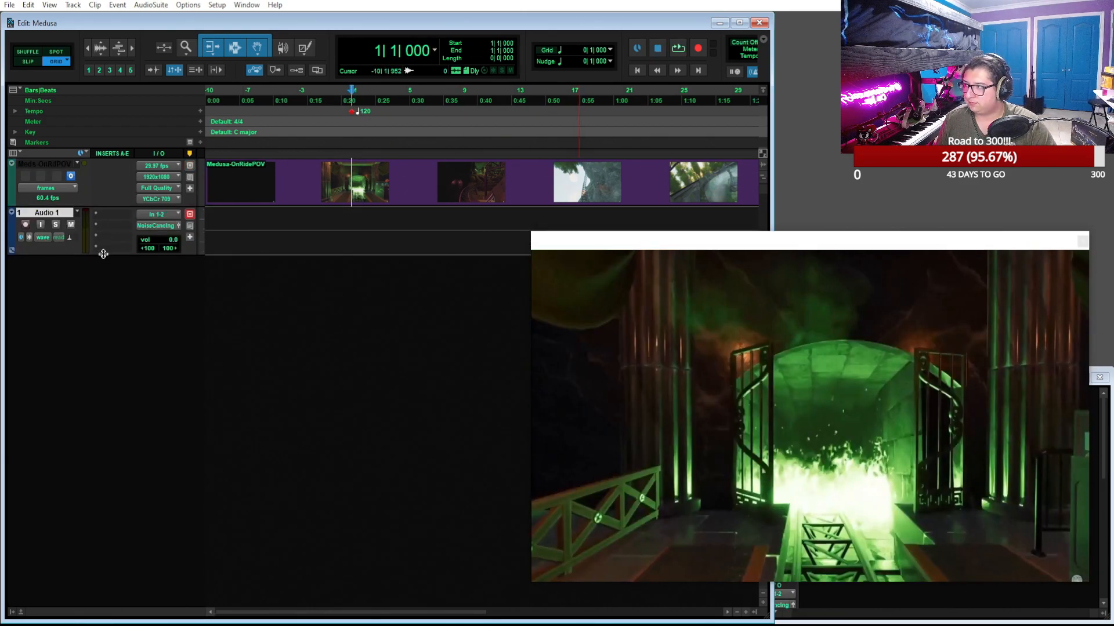
pyautogui.rightClick(66, 210)
pyautogui.click(113, 466)
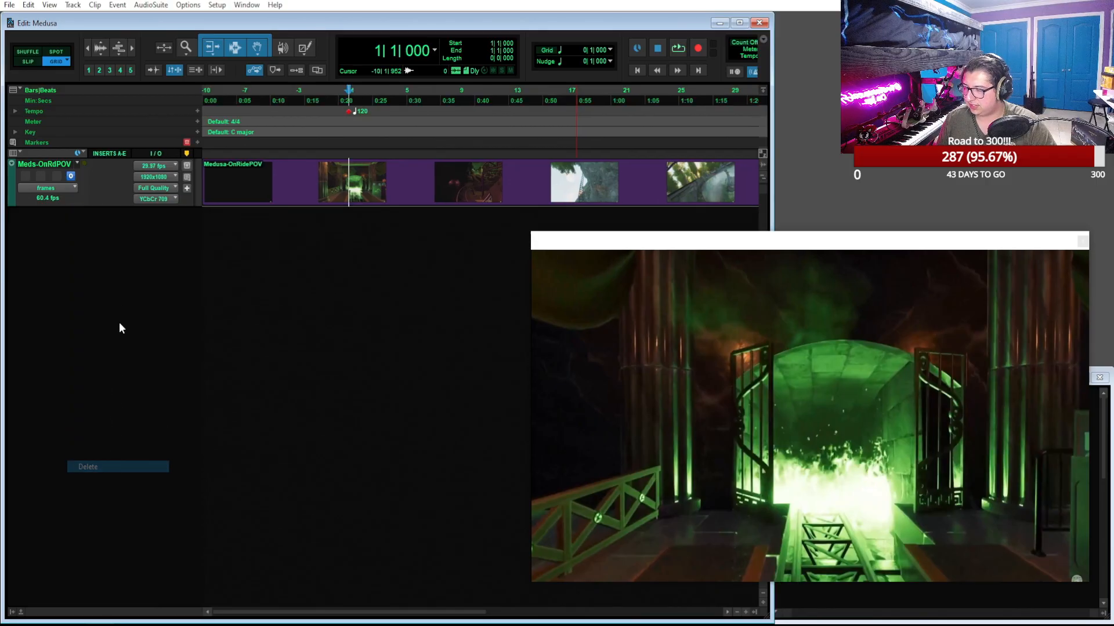
# Add an instrument track below the video track, insert Omnisphere as a multichannel plugin, and shift the video window aside
pyautogui.doubleClick(85, 270)
pyautogui.click(103, 213)
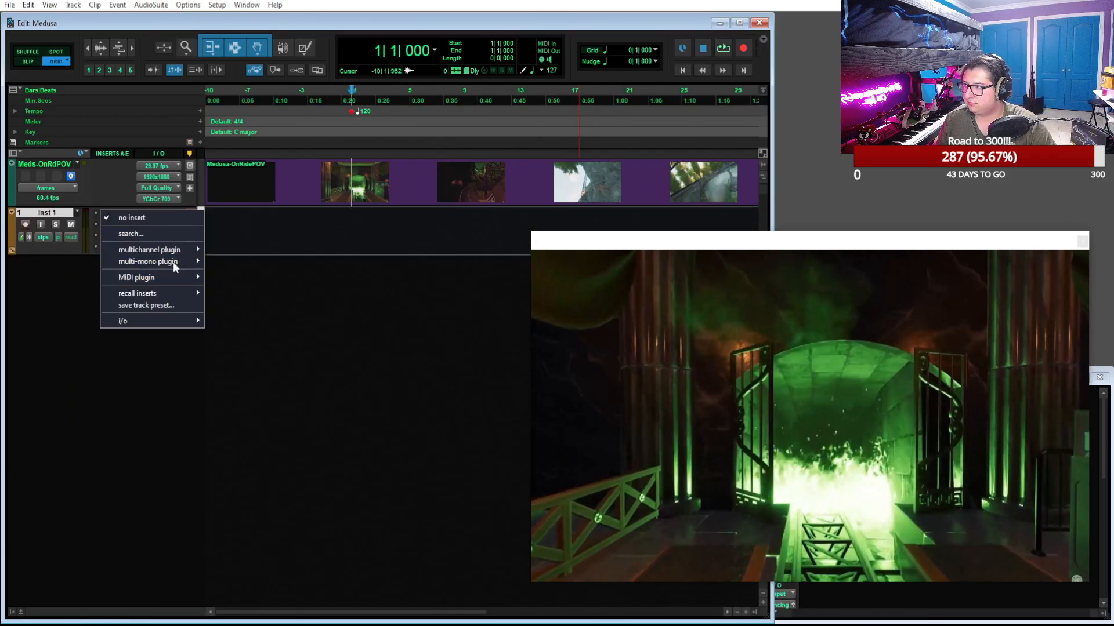
pyautogui.moveTo(178, 251)
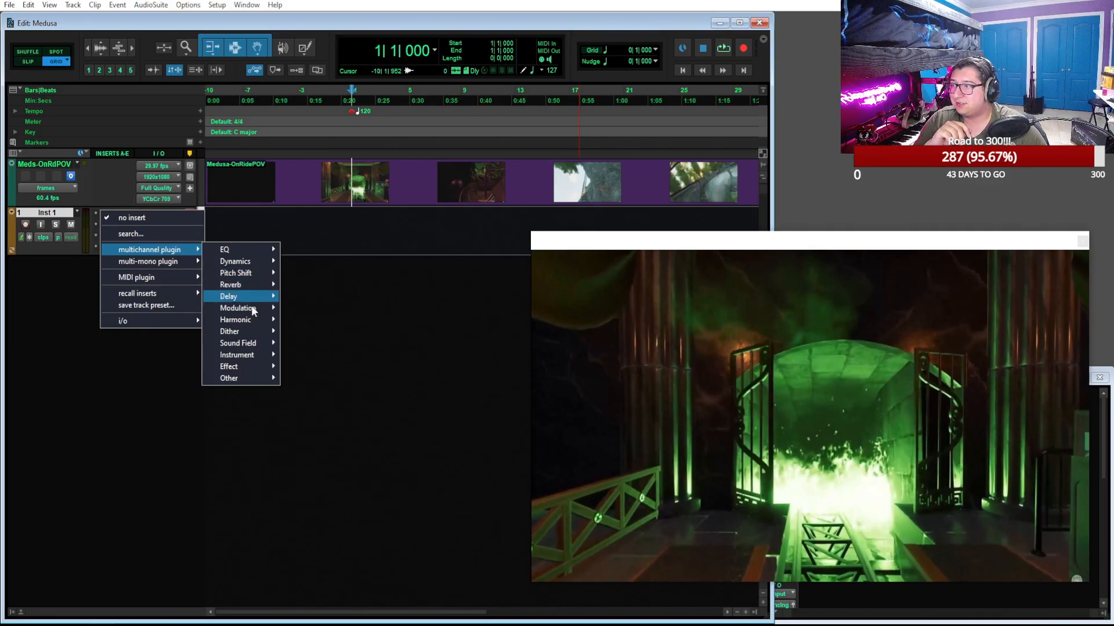
pyautogui.moveTo(262, 355)
pyautogui.click(374, 459)
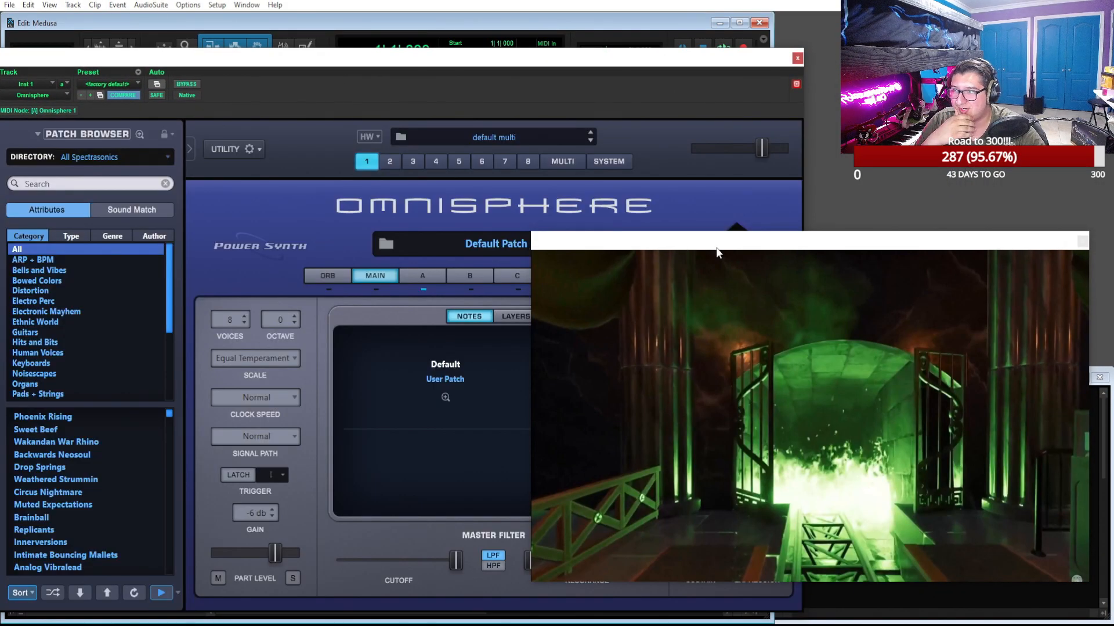
pyautogui.moveTo(717, 249); pyautogui.dragTo(768, 259)
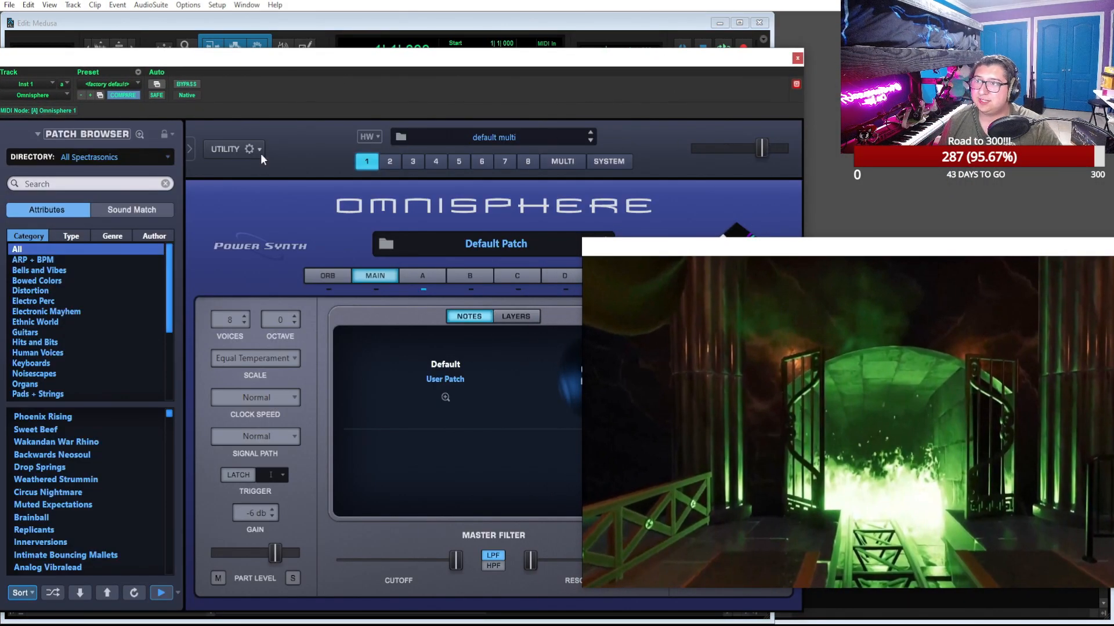
# Browse Omnisphere's Pads + Strings patches and return the category filter to All
pyautogui.click(99, 184)
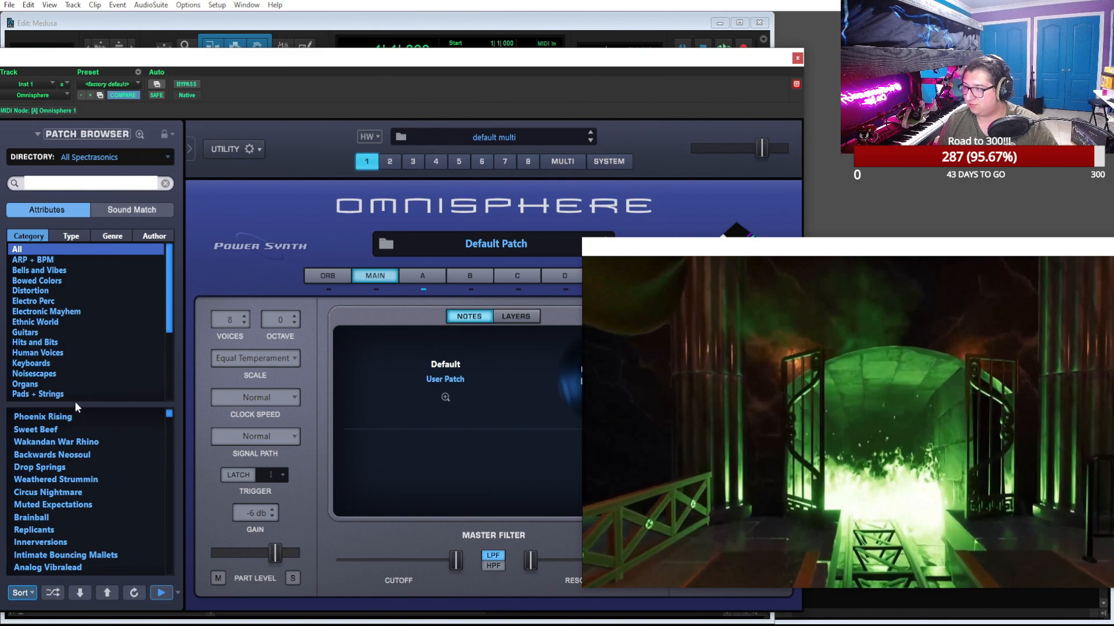
pyautogui.click(45, 393)
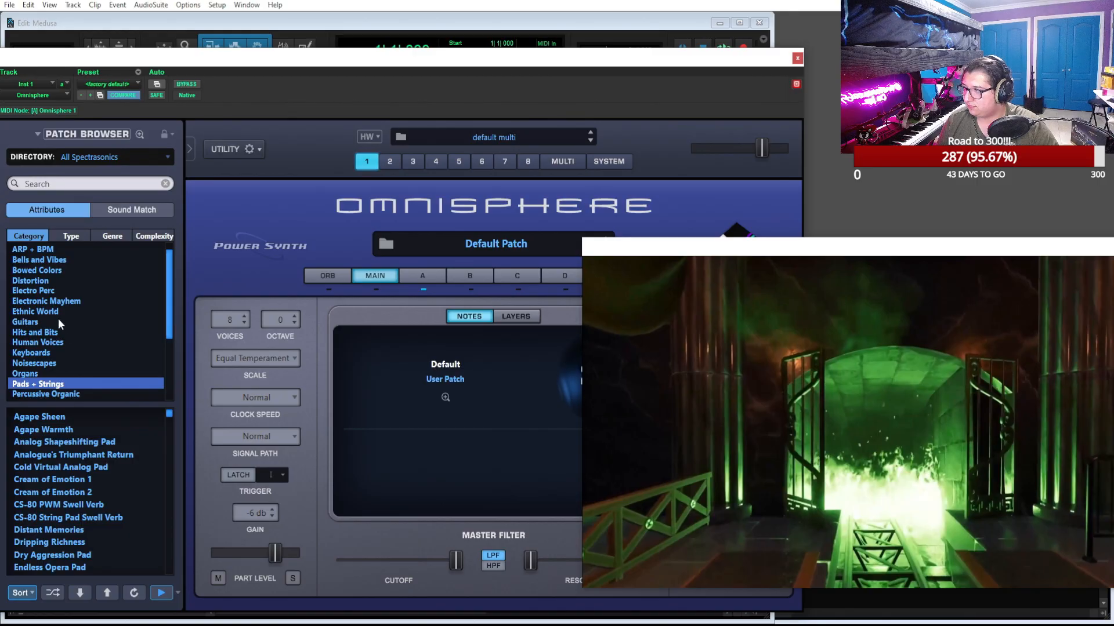
pyautogui.scroll(-1, 103, 451)
pyautogui.scroll(2, 103, 450)
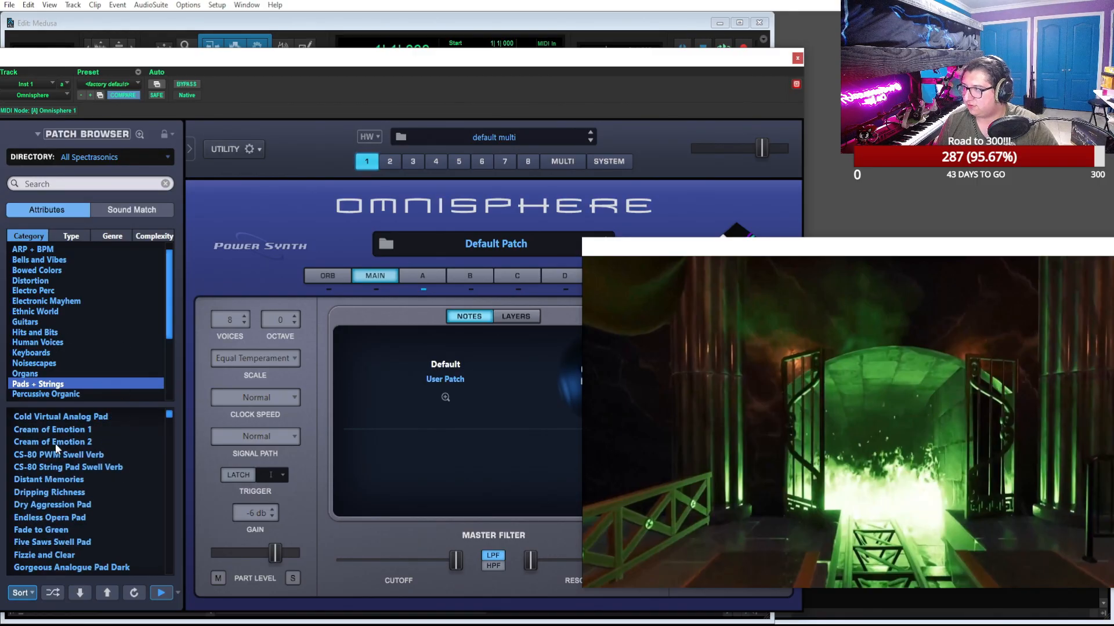
pyautogui.scroll(1, 68, 358)
pyautogui.click(40, 248)
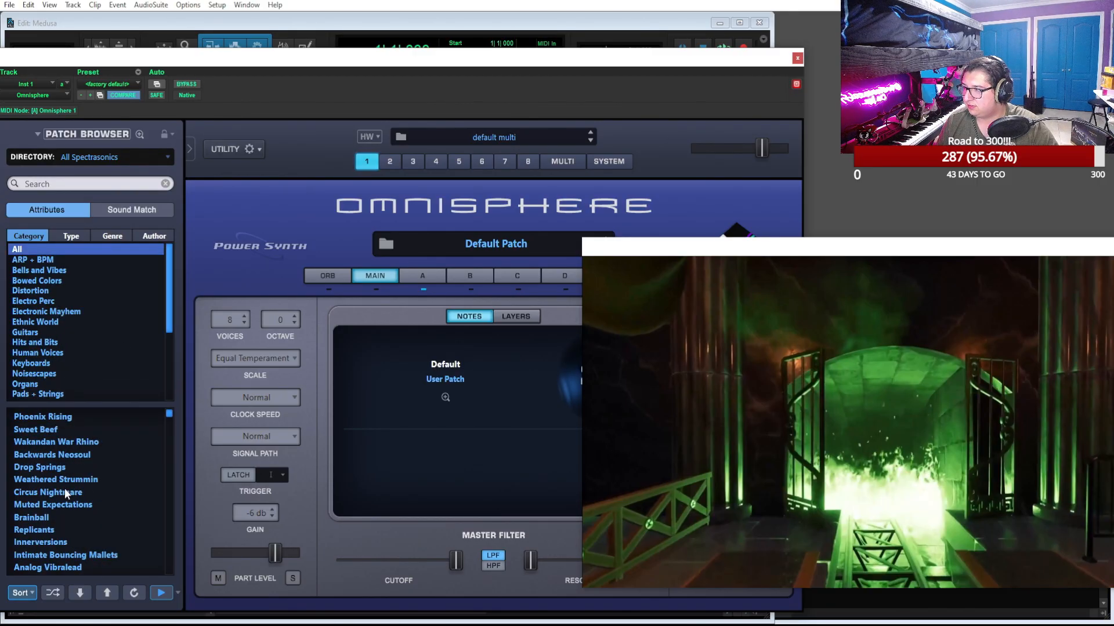
# Load the Phoenix Rising patch in Omnisphere, turn off its layer A and close the plugin window
pyautogui.click(88, 428)
pyautogui.click(86, 417)
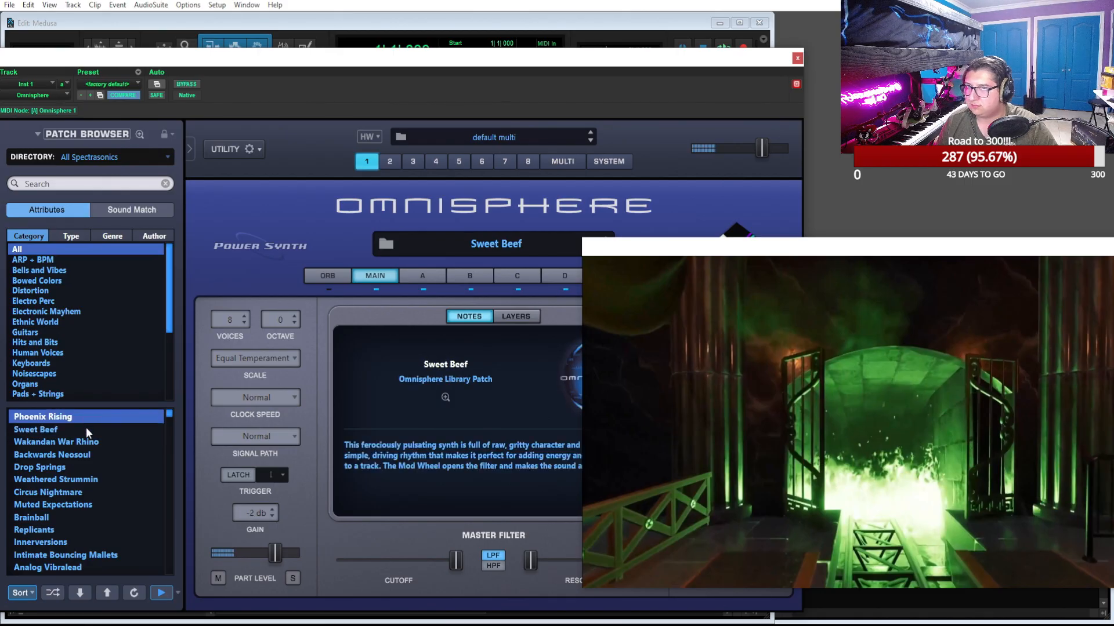
pyautogui.click(426, 274)
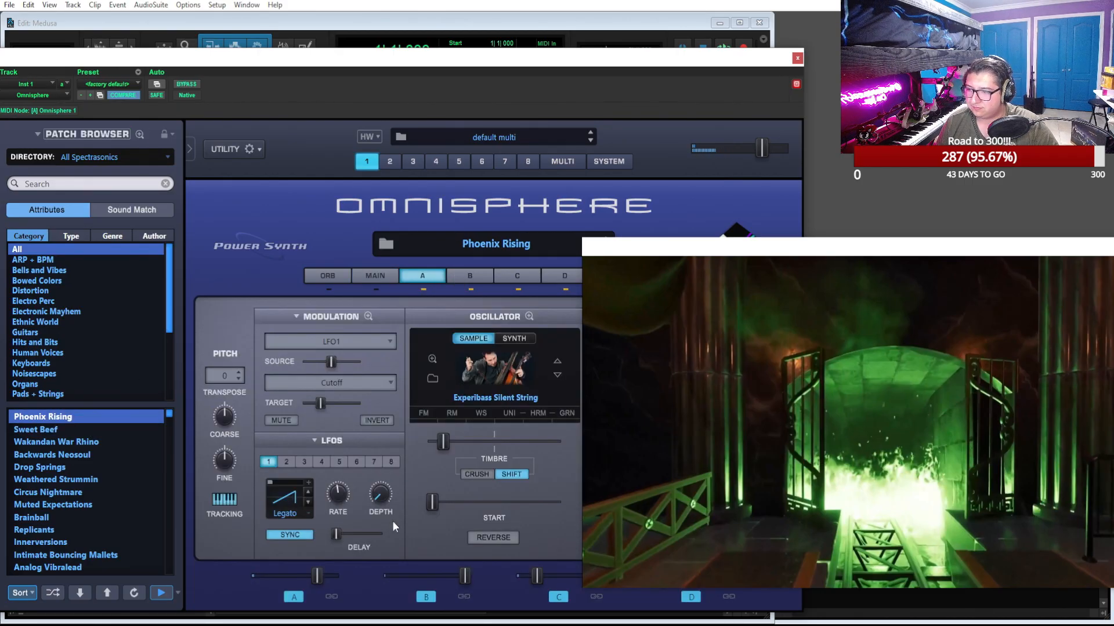
pyautogui.click(293, 597)
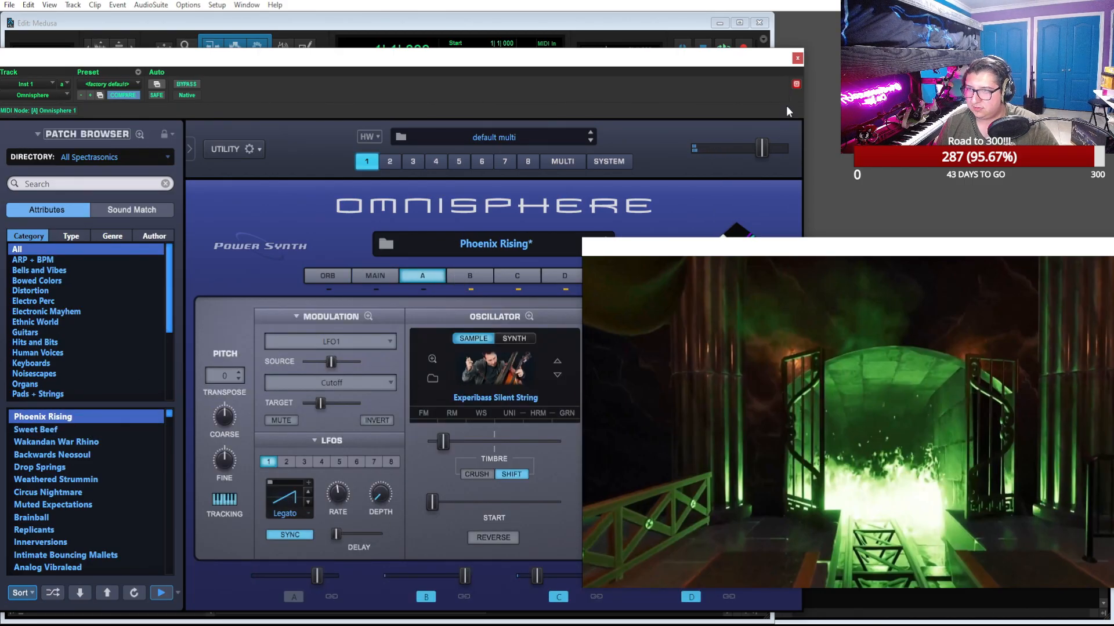
pyautogui.click(798, 58)
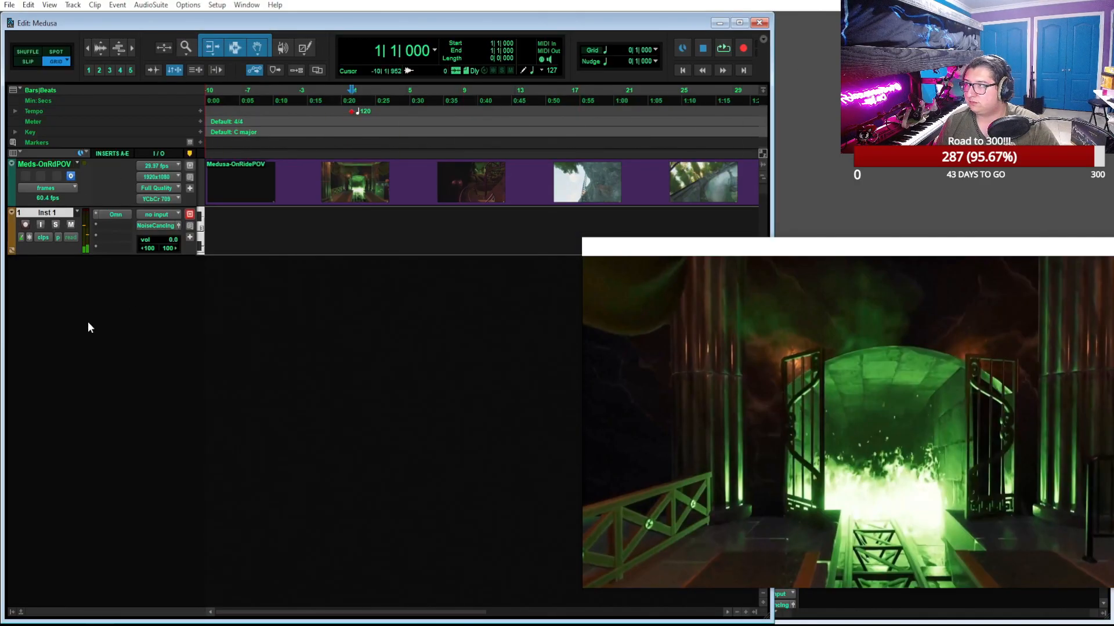
# Add a second instrument track, insert Kontakt 7 by searching for "kont", and reposition its plugin window
pyautogui.click(129, 262)
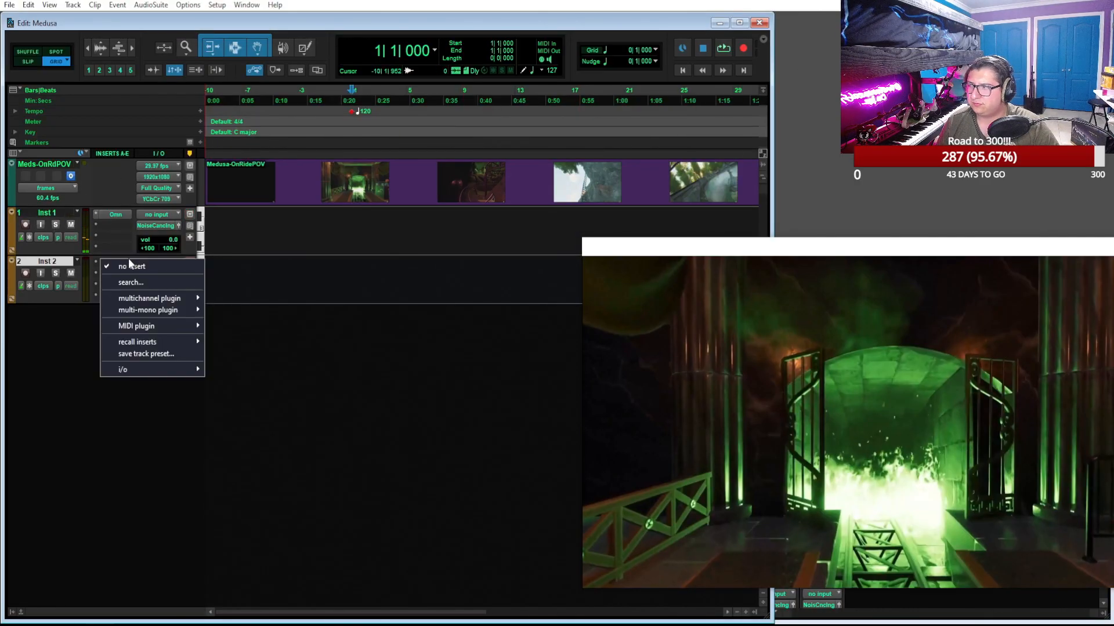
pyautogui.click(157, 282)
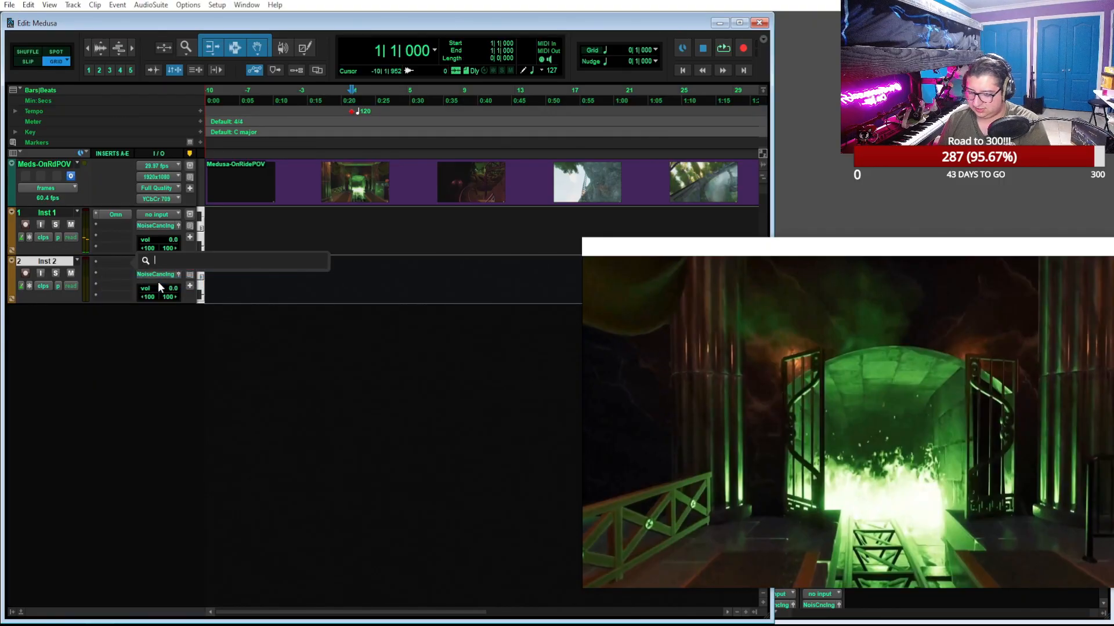
pyautogui.write('kont')
pyautogui.click(159, 283)
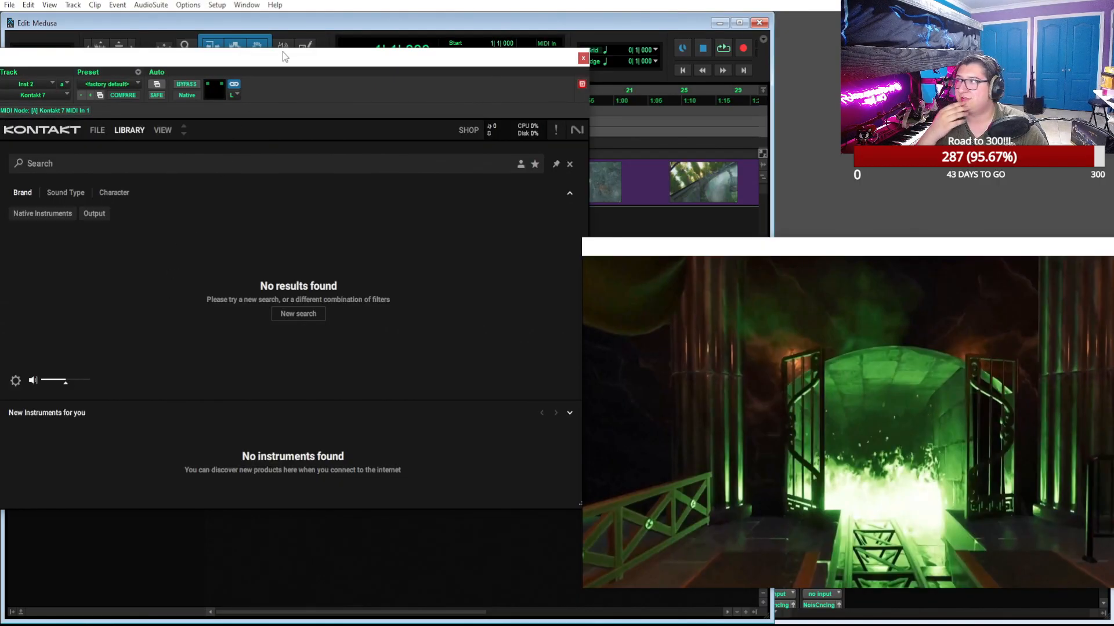
pyautogui.moveTo(298, 67); pyautogui.dragTo(377, 68)
# Replace the multi-mono Kontakt 7 on Inst 2 with the multichannel Kontakt 7 (stereo) instrument
pyautogui.click(121, 99)
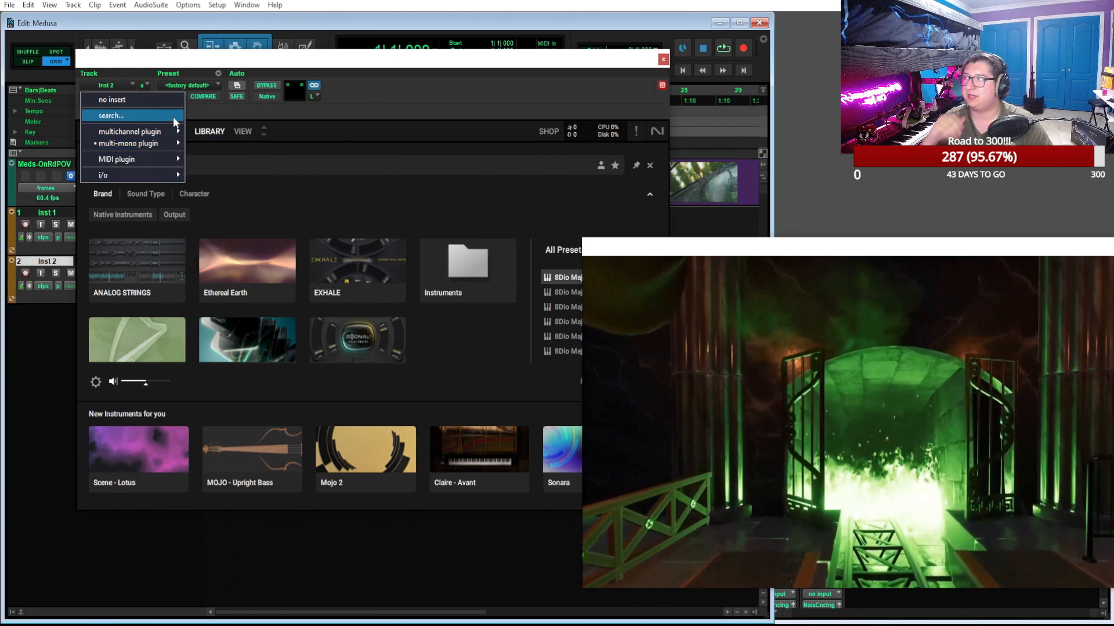
pyautogui.moveTo(152, 134)
pyautogui.moveTo(240, 238)
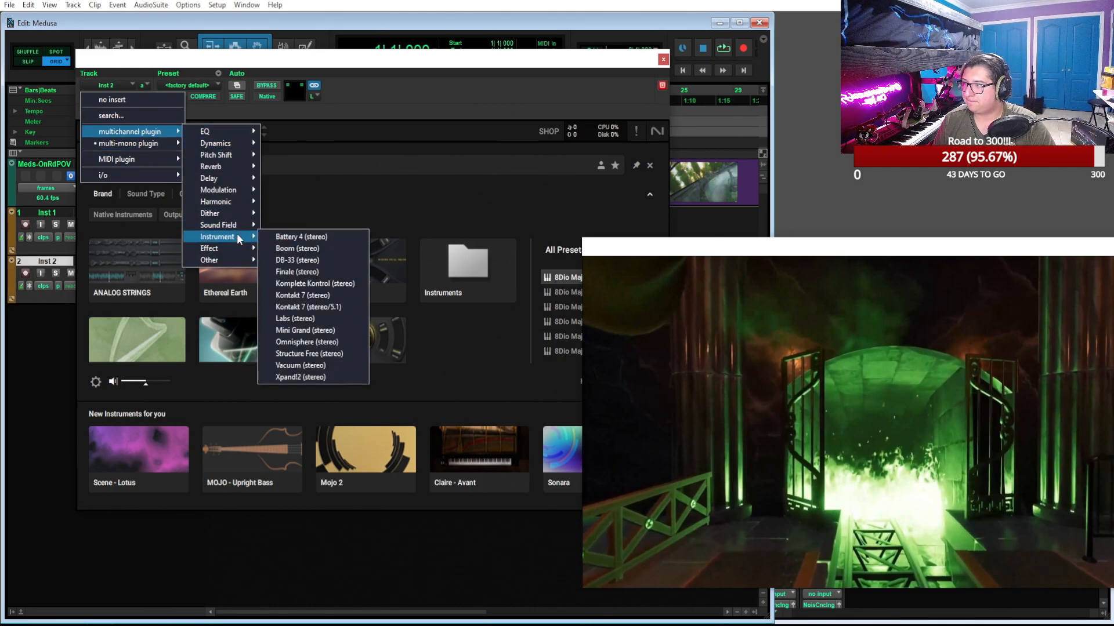
pyautogui.click(323, 297)
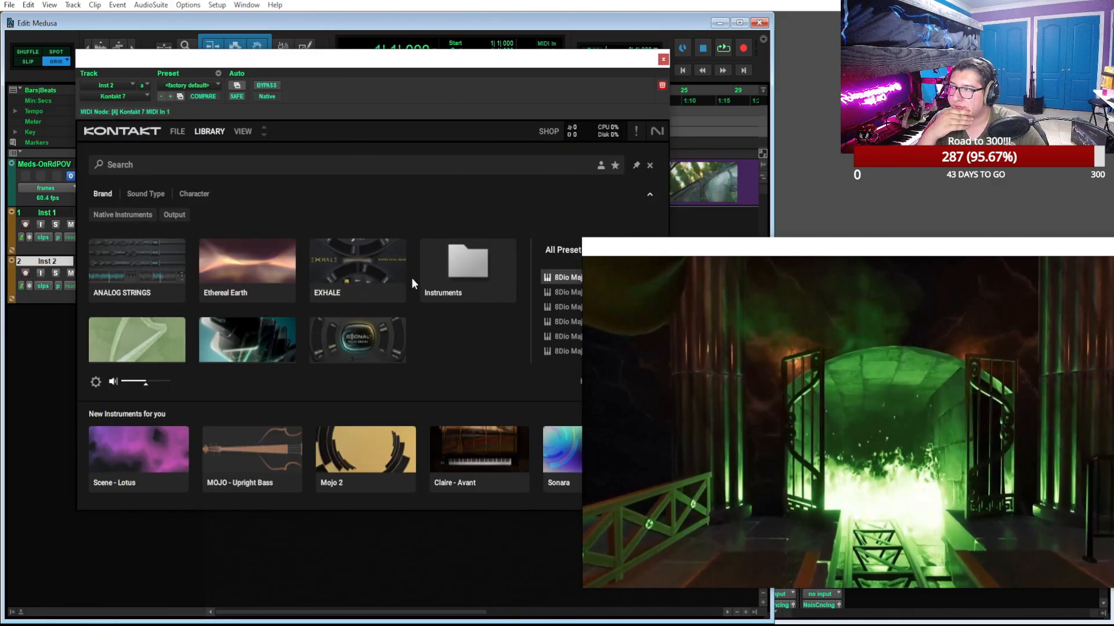
# Load the 8Dio Majestica Brass preset in Kontakt 7 and rearrange the plugin and video windows
pyautogui.moveTo(580, 59); pyautogui.dragTo(495, 61)
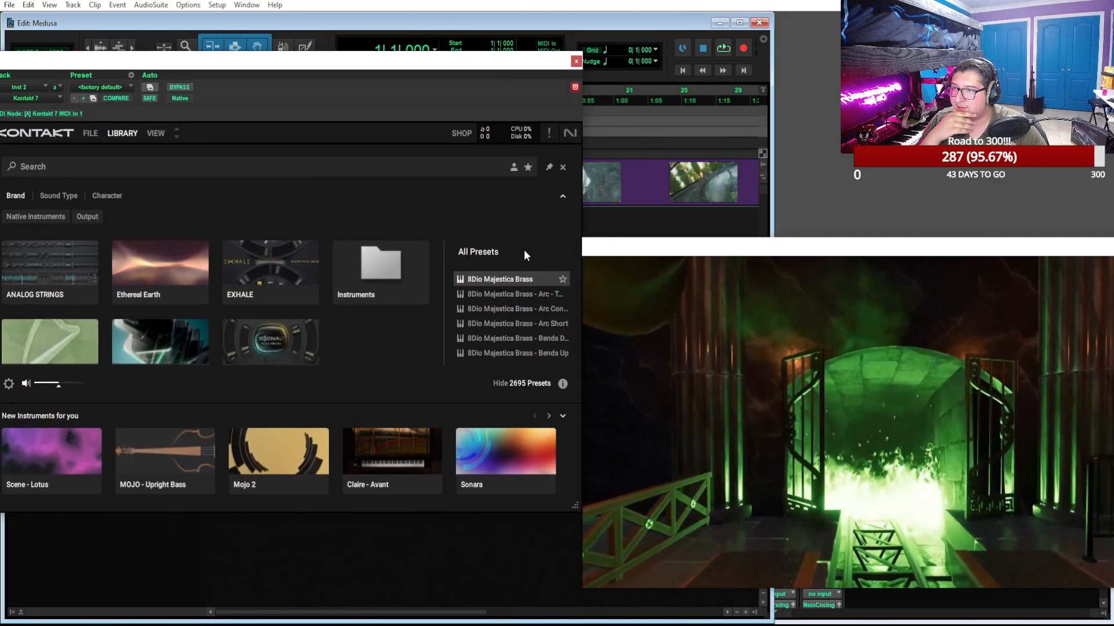
pyautogui.doubleClick(510, 278)
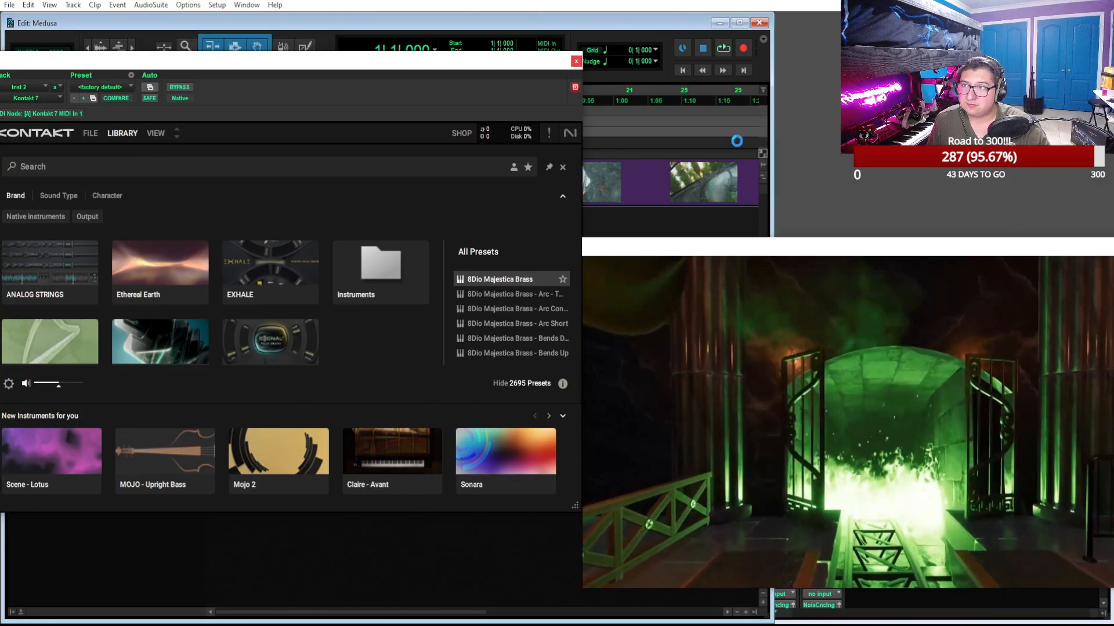
pyautogui.moveTo(820, 249); pyautogui.dragTo(758, 260)
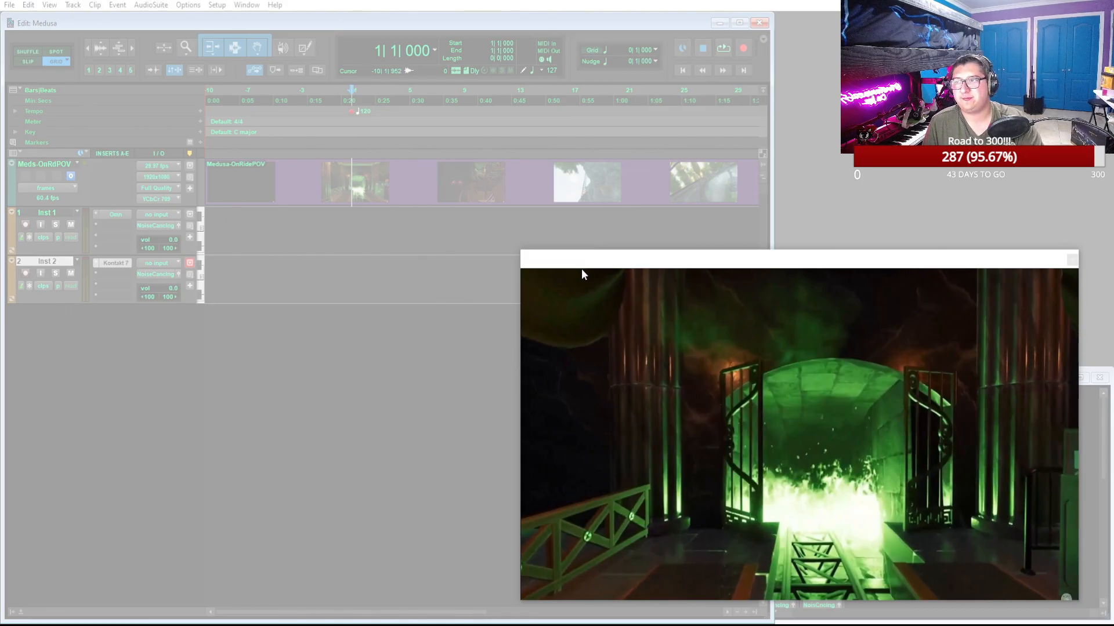
pyautogui.moveTo(584, 262)
pyautogui.mouseDown()
pyautogui.moveTo(588, 230)
pyautogui.moveTo(602, 258)
pyautogui.mouseUp()
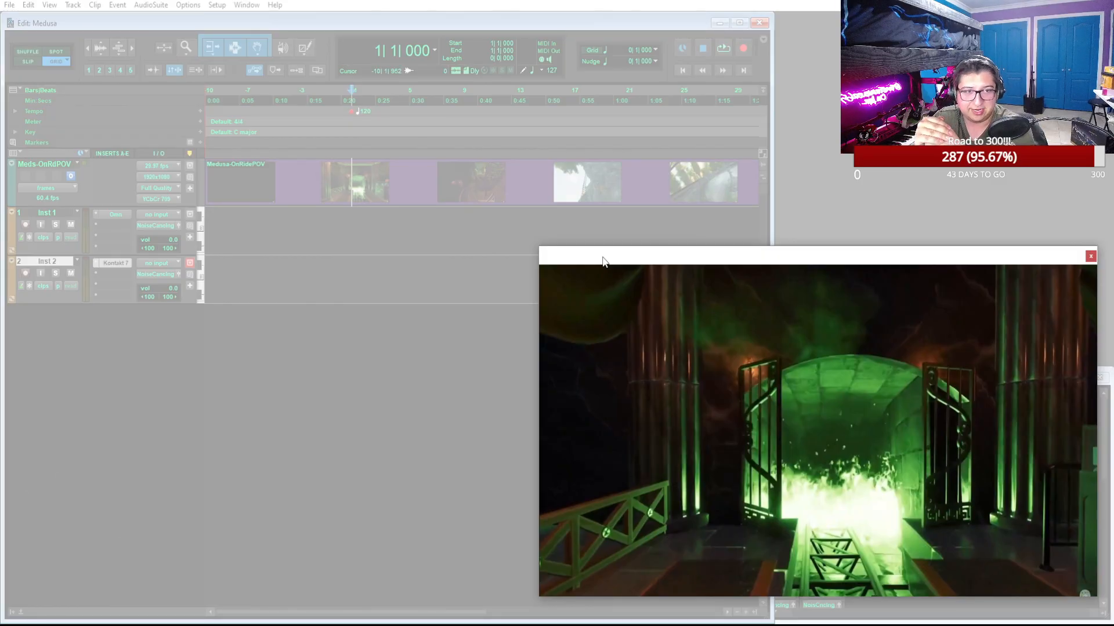
pyautogui.click(403, 273)
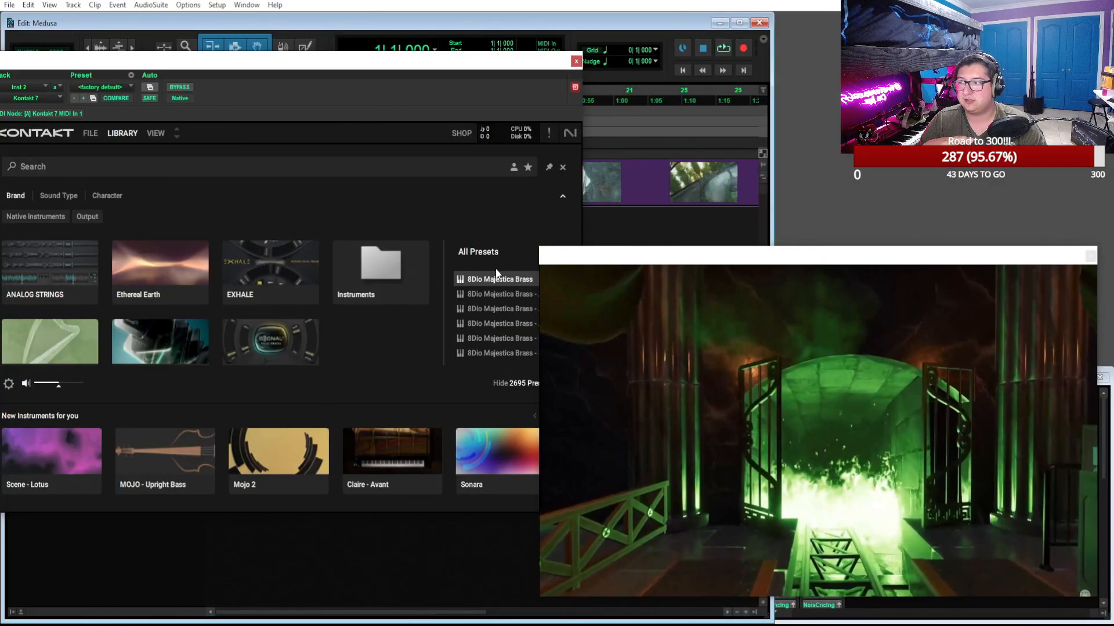
pyautogui.doubleClick(496, 276)
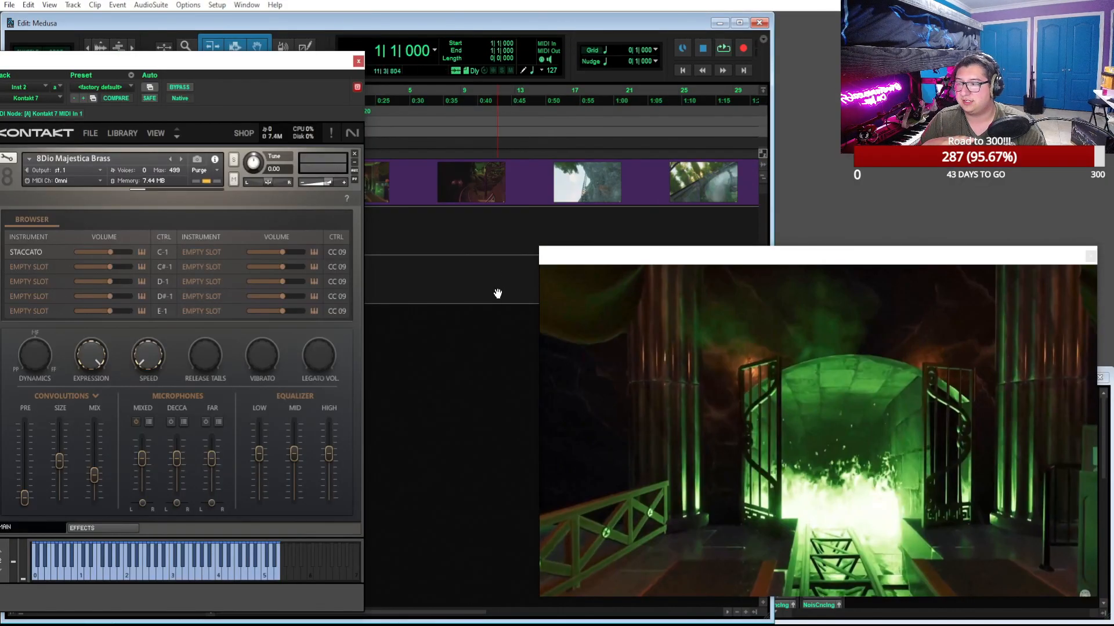
pyautogui.moveTo(277, 55); pyautogui.dragTo(410, 60)
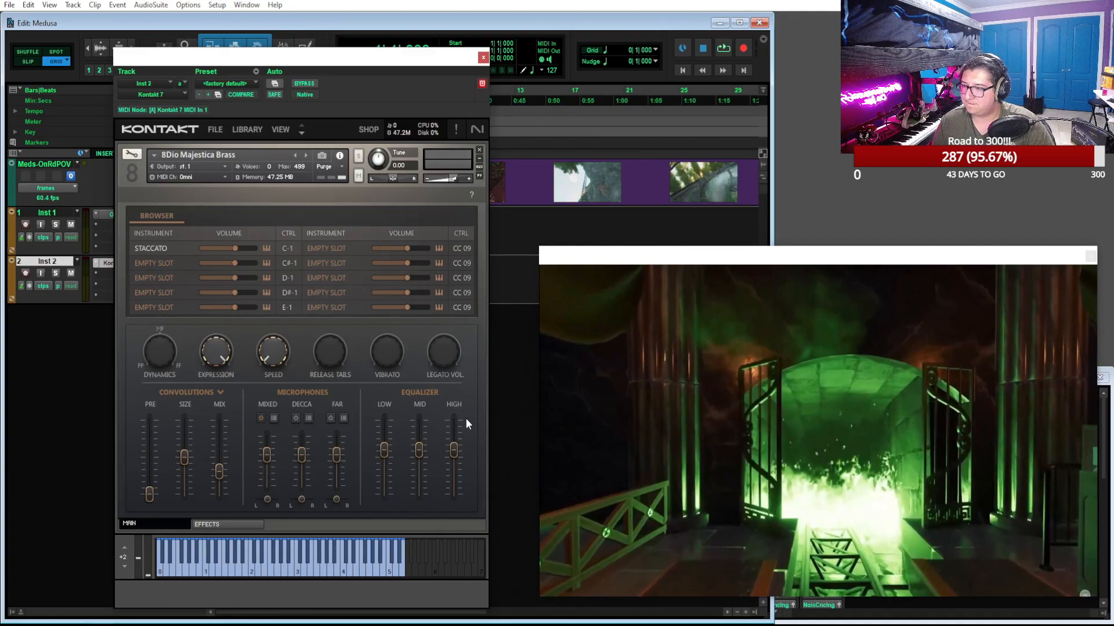
pyautogui.hotkey('alt', 'Tab')
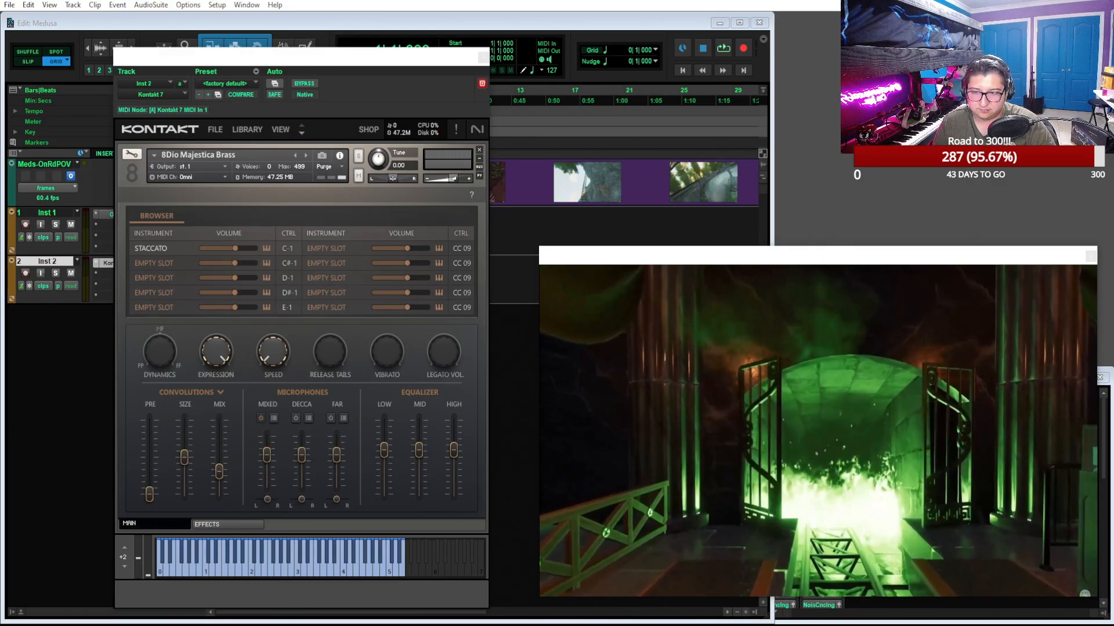
pyautogui.moveTo(444, 60); pyautogui.dragTo(335, 54)
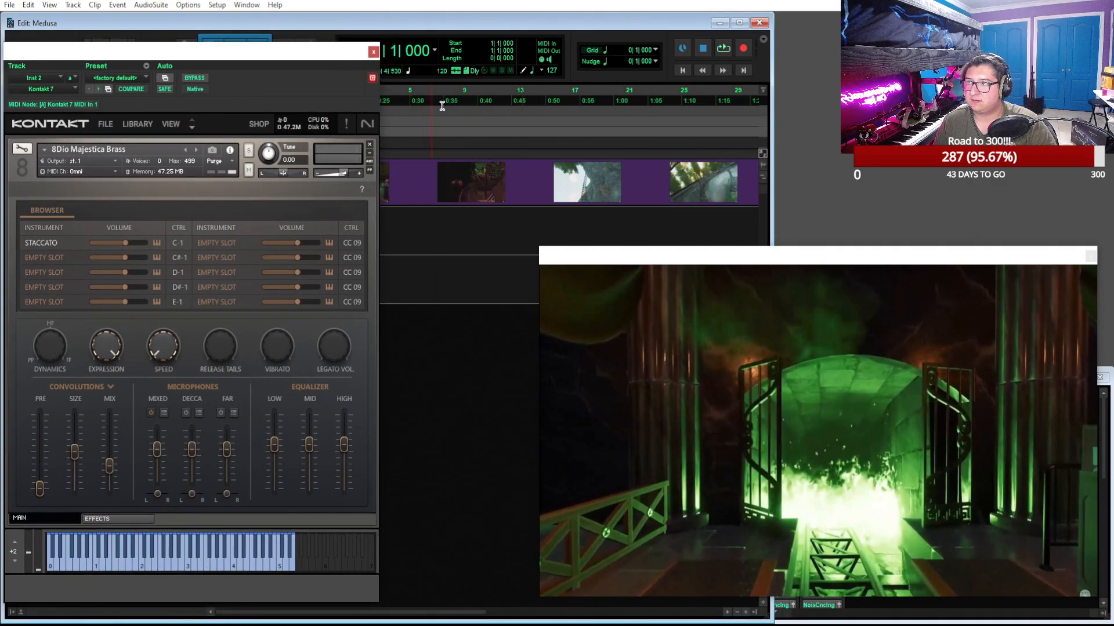
# Scrub the ride video between about bars 12 and 17 and close the Kontakt 7 window
pyautogui.moveTo(504, 109); pyautogui.dragTo(579, 112)
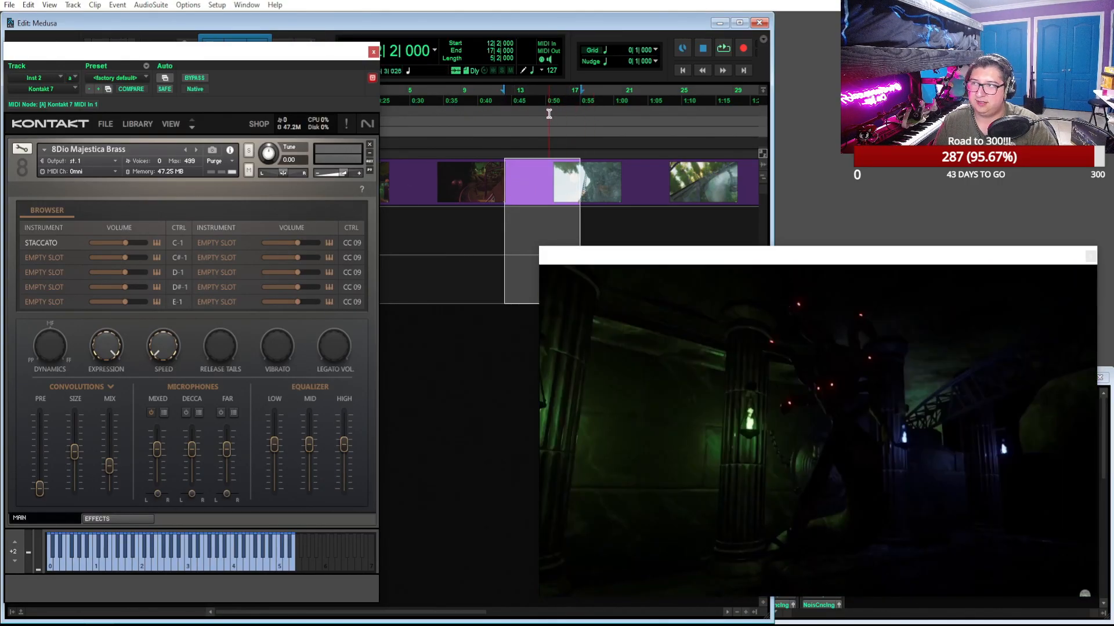
pyautogui.click(573, 110)
pyautogui.click(724, 49)
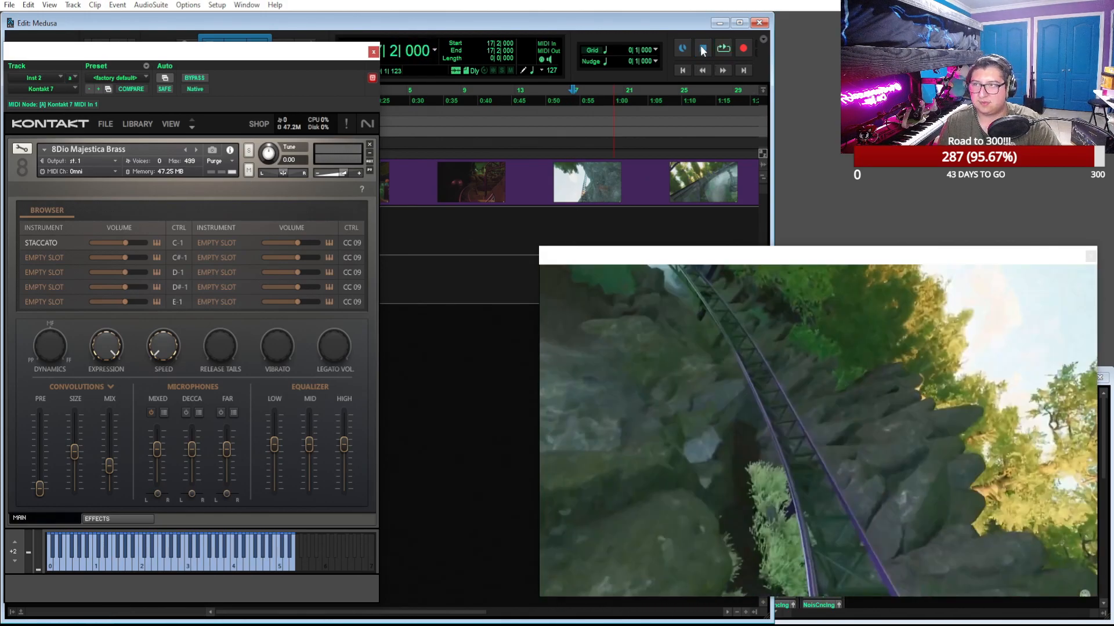
pyautogui.click(373, 52)
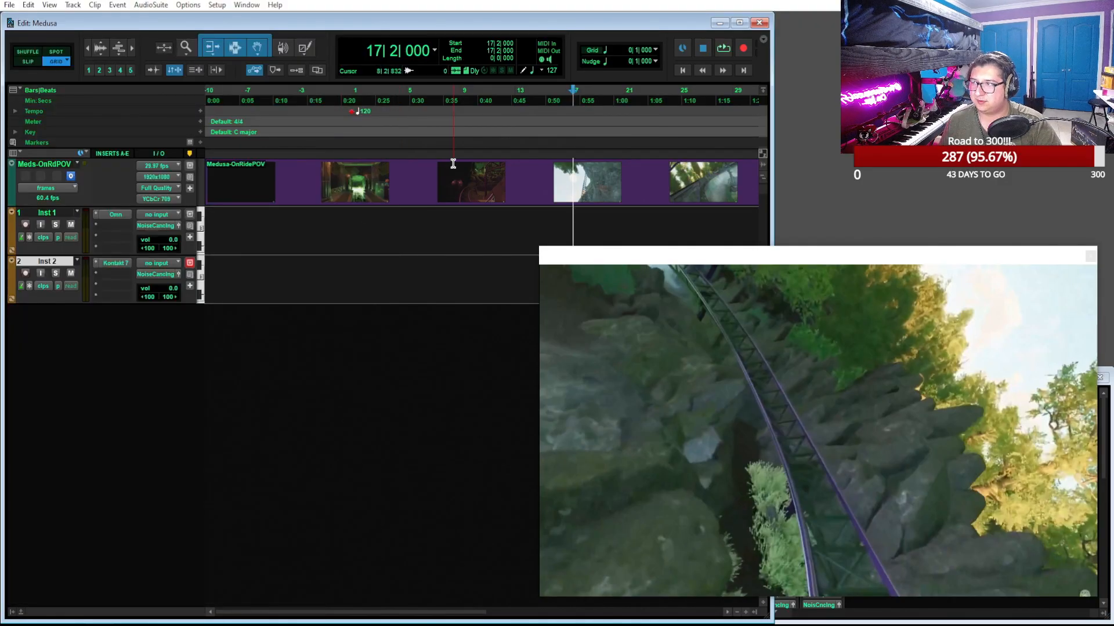
# Play the ride video from bar 1 with the timeline zoomed in and set the edit mode to Slip
pyautogui.click(350, 87)
pyautogui.press('space')
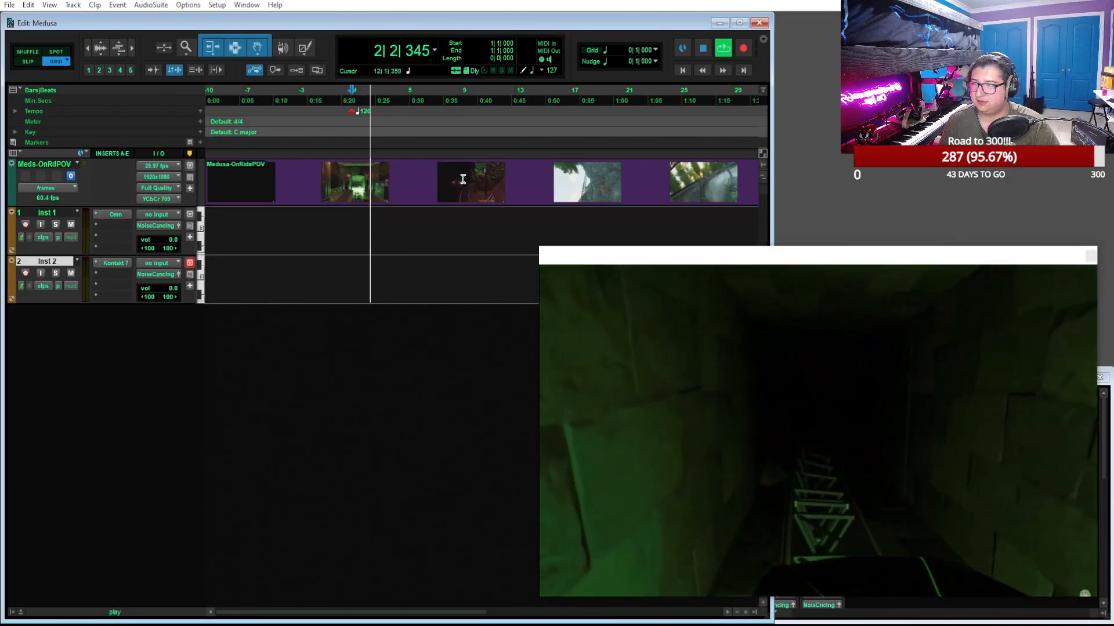
pyautogui.scroll(2, 451, 175)
pyautogui.hscroll(3, 451, 175)
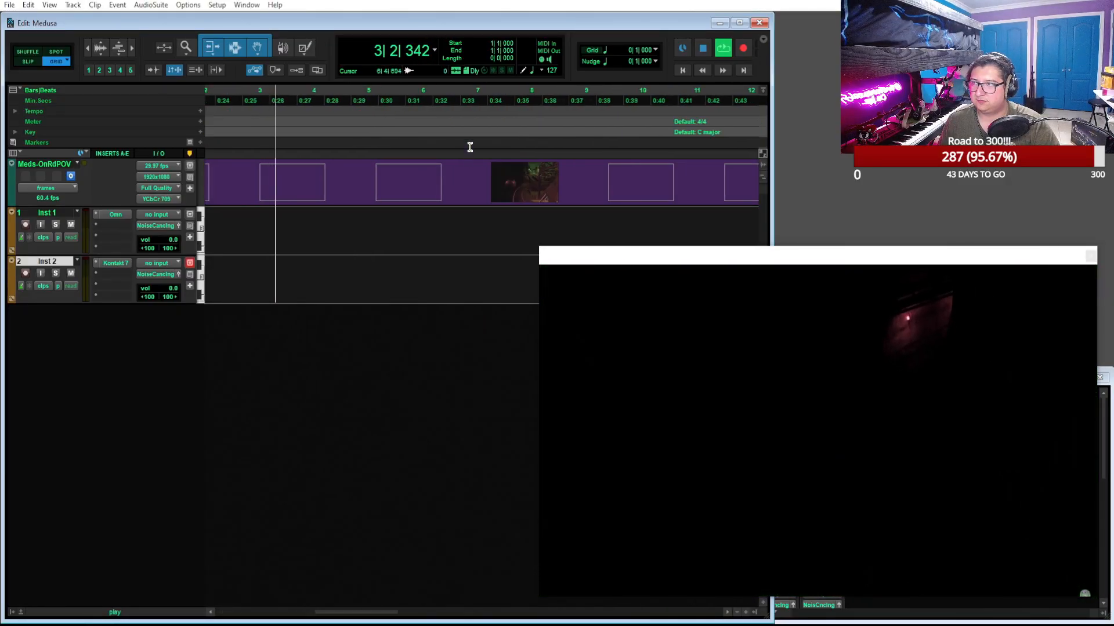
pyautogui.click(25, 62)
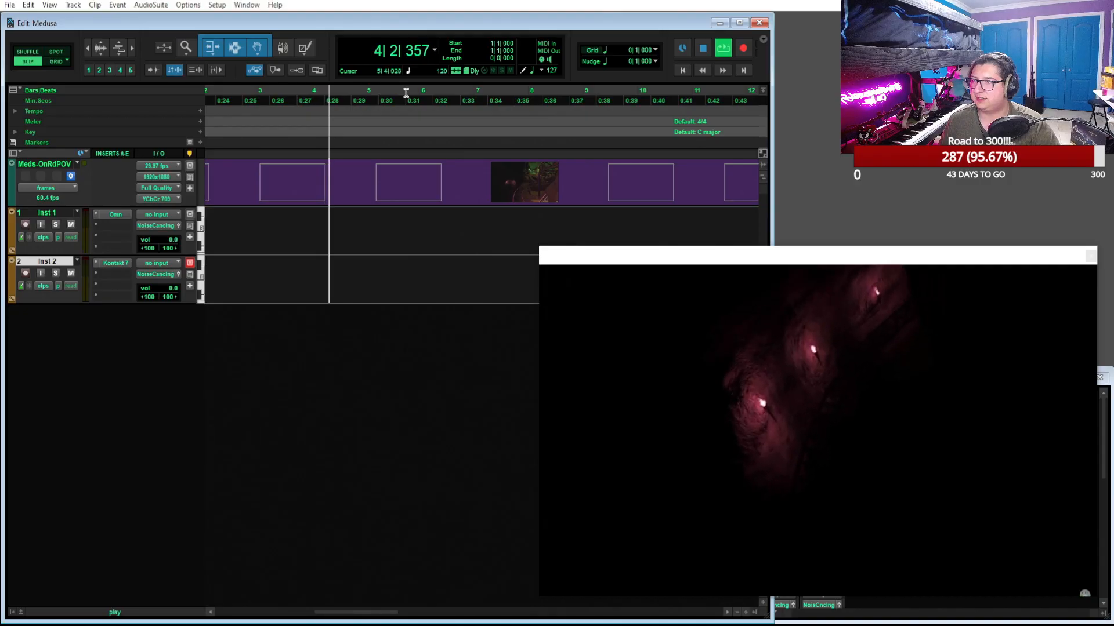
# Set the main counter's time format to Min:Secs
pyautogui.click(434, 49)
pyautogui.click(439, 51)
pyautogui.click(434, 50)
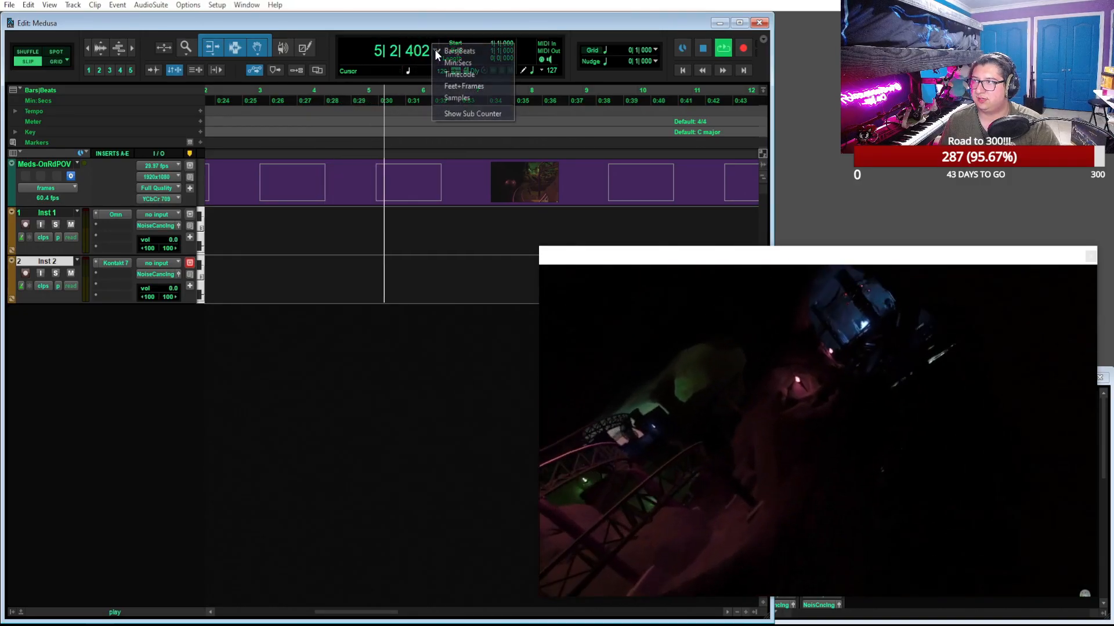
pyautogui.click(456, 63)
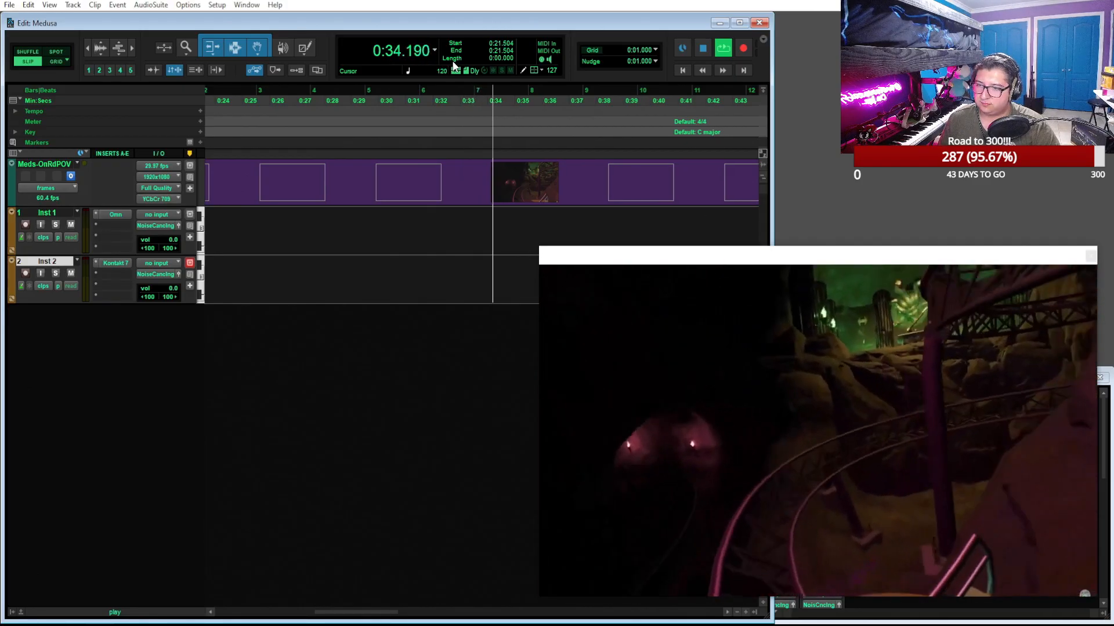
# Find the start of the strobe lights on the statues in the footage and place the edit cursor at 0:40.064
pyautogui.hscroll(3, 514, 143)
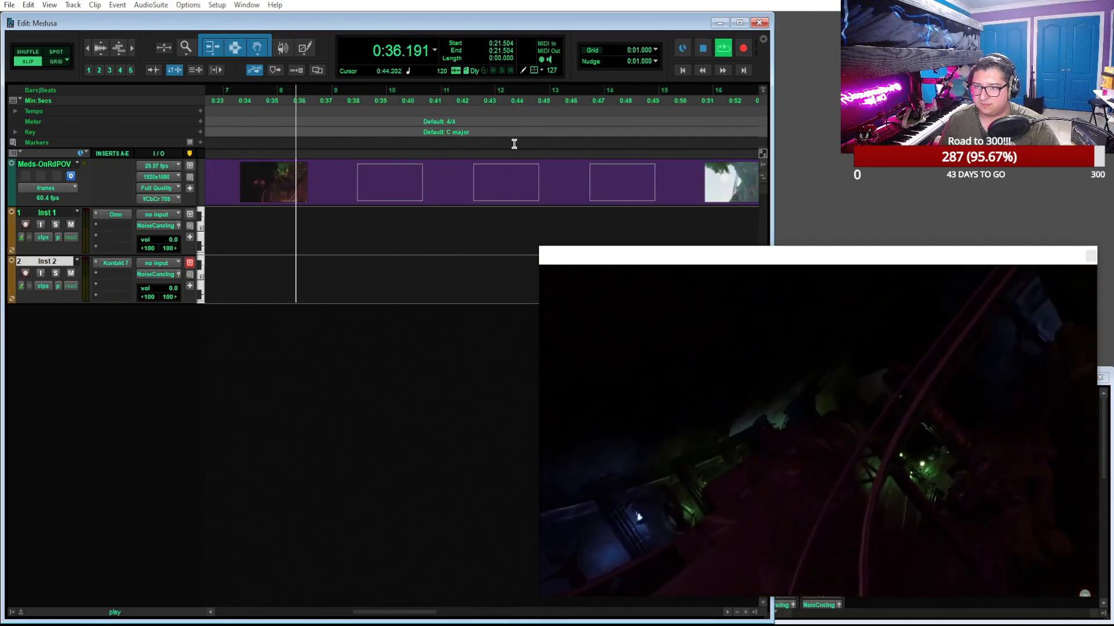
pyautogui.hscroll(2, 514, 144)
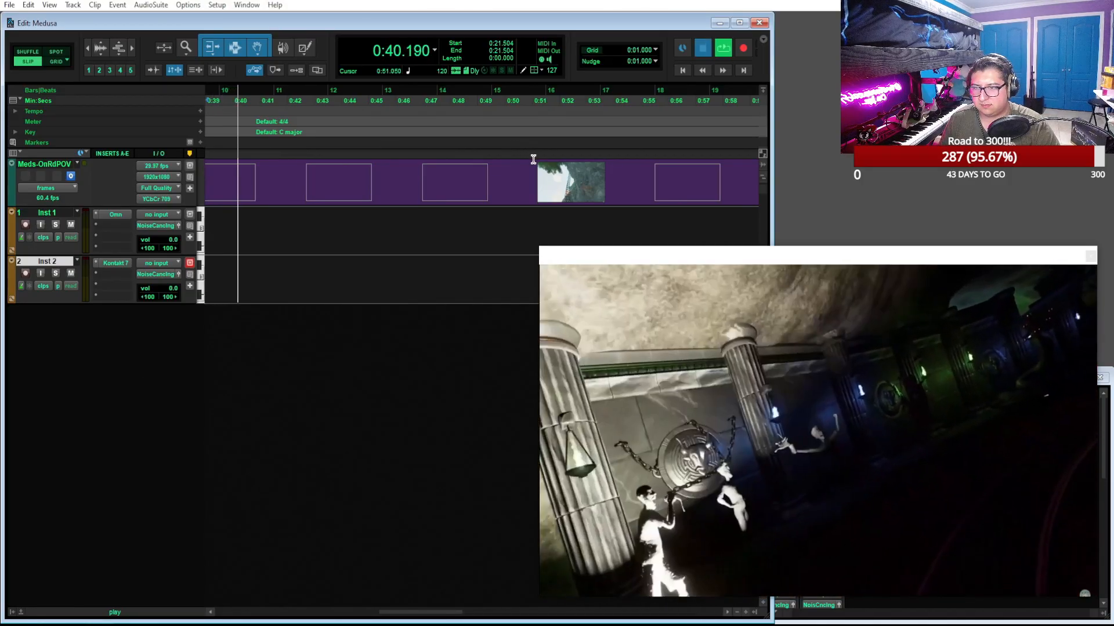
pyautogui.press('space')
pyautogui.hscroll(-3, 455, 150)
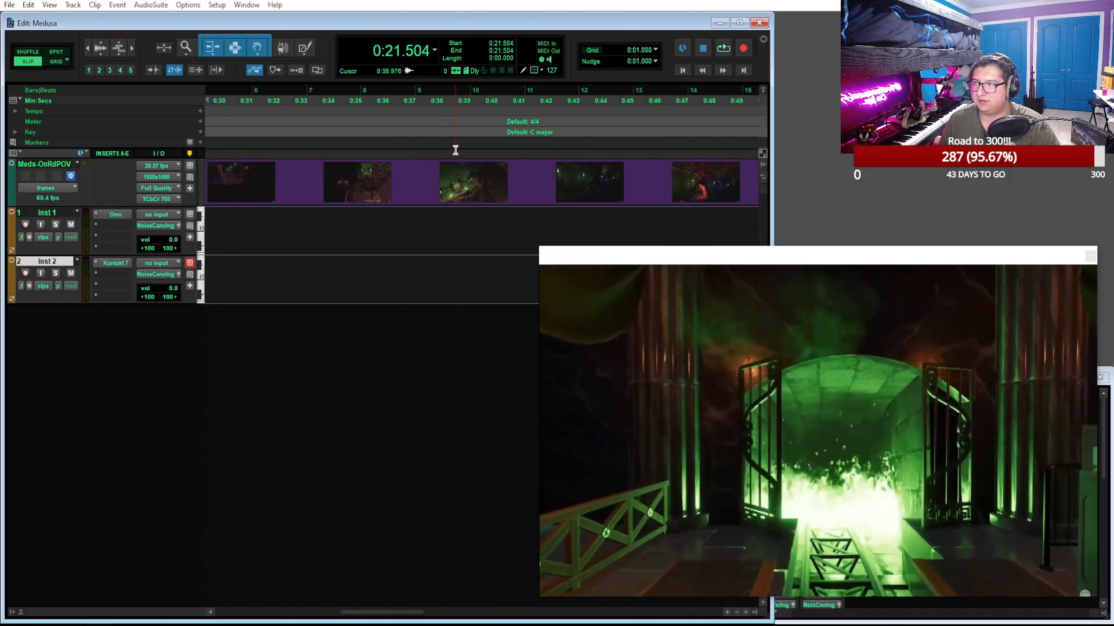
pyautogui.scroll(-3, 455, 150)
pyautogui.click(393, 98)
pyautogui.moveTo(393, 97); pyautogui.dragTo(477, 105)
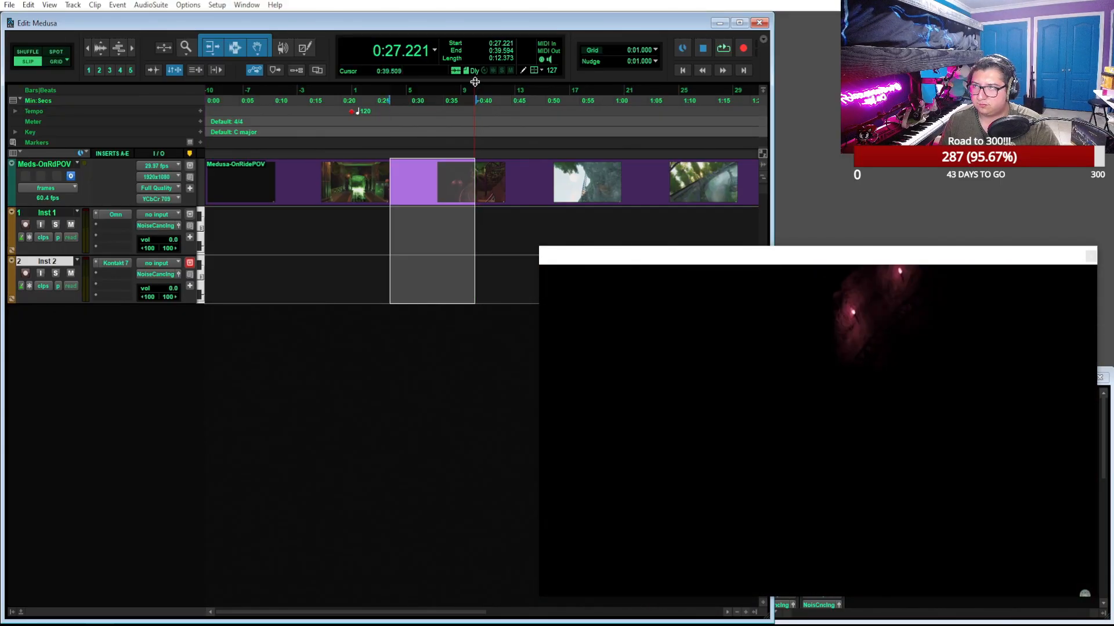
pyautogui.click(479, 88)
pyautogui.press('t')
pyautogui.press('t')
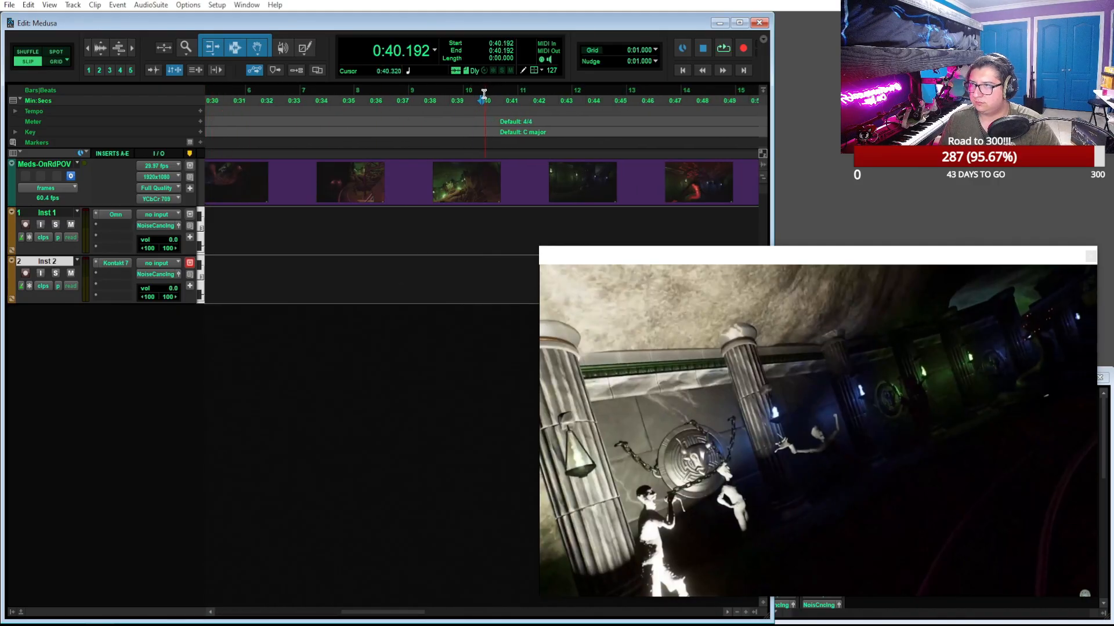
pyautogui.click(478, 88)
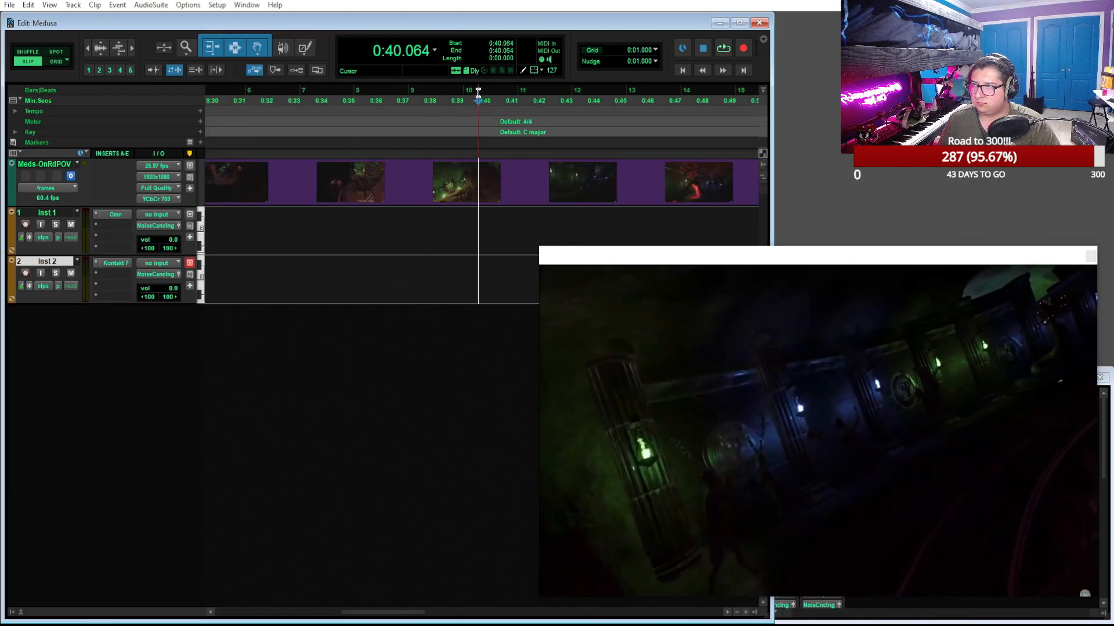
# Add a marker named "Strobes on Statues" at the edit cursor on the Markers ruler
pyautogui.click(201, 141)
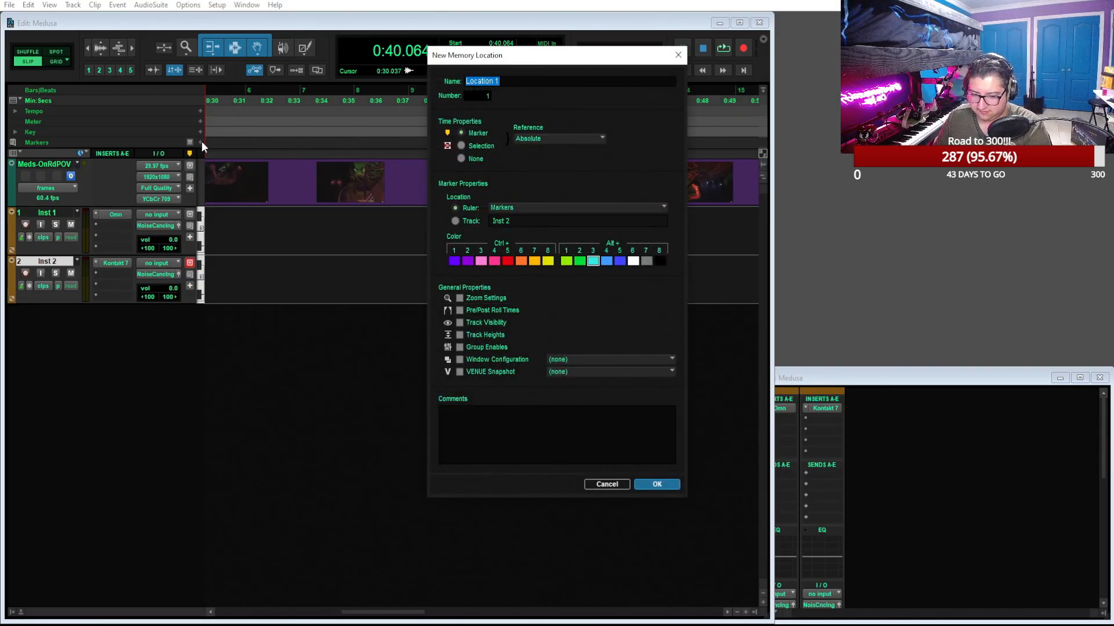
pyautogui.write('Strobes on ')
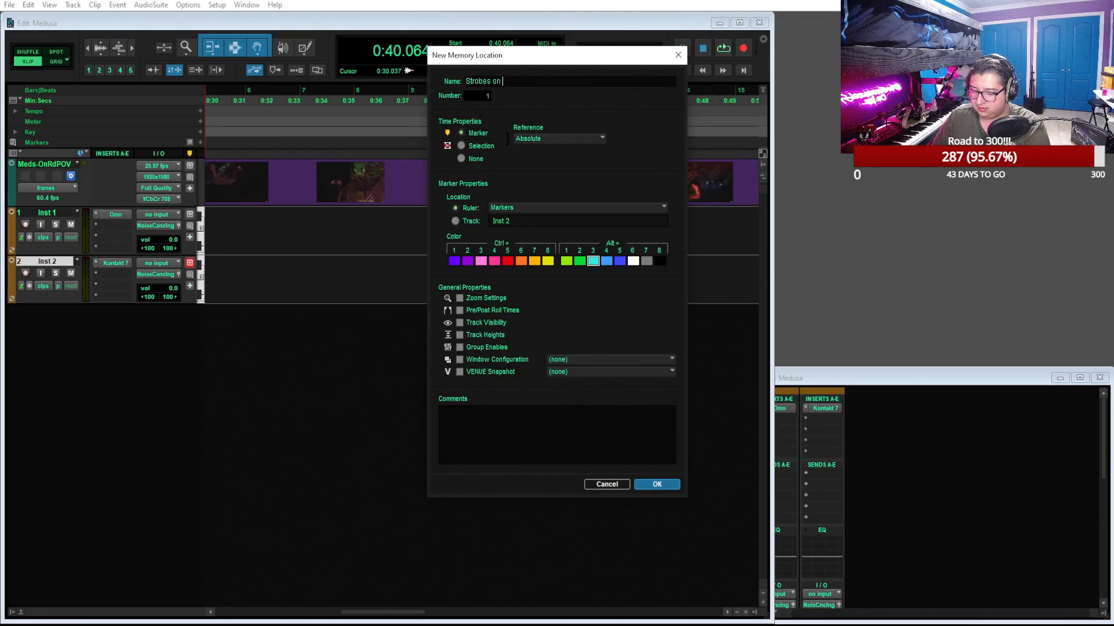
pyautogui.write('Statues')
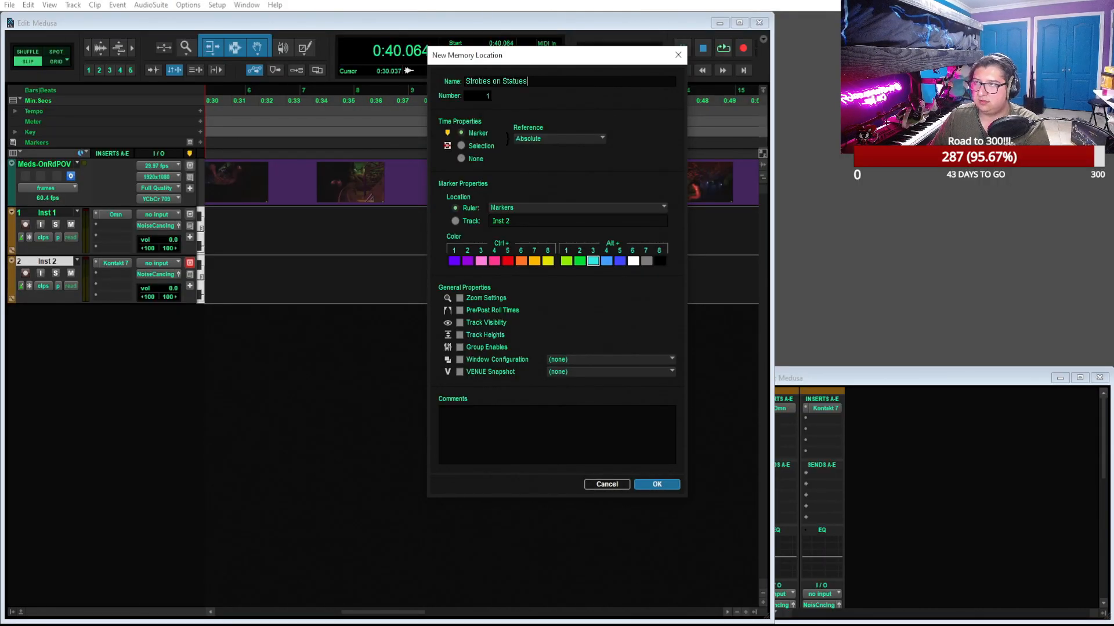
pyautogui.press('Return')
# Play from the strobe marker, scrub ahead to the lit Medusa figure and place the edit cursor at 0:45.589
pyautogui.press('space')
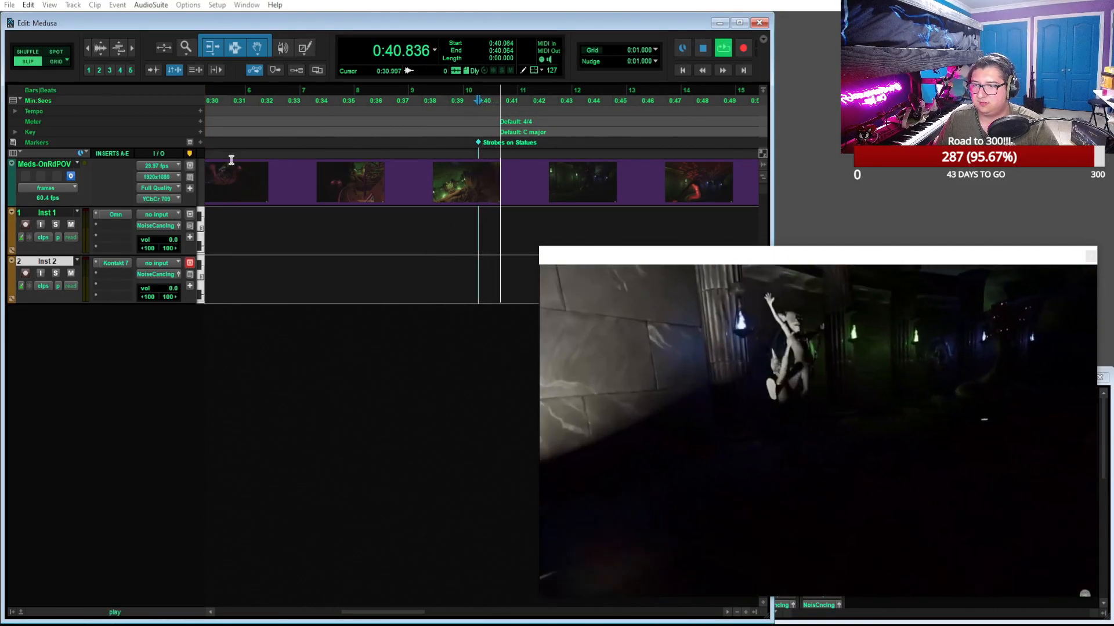
pyautogui.press('space')
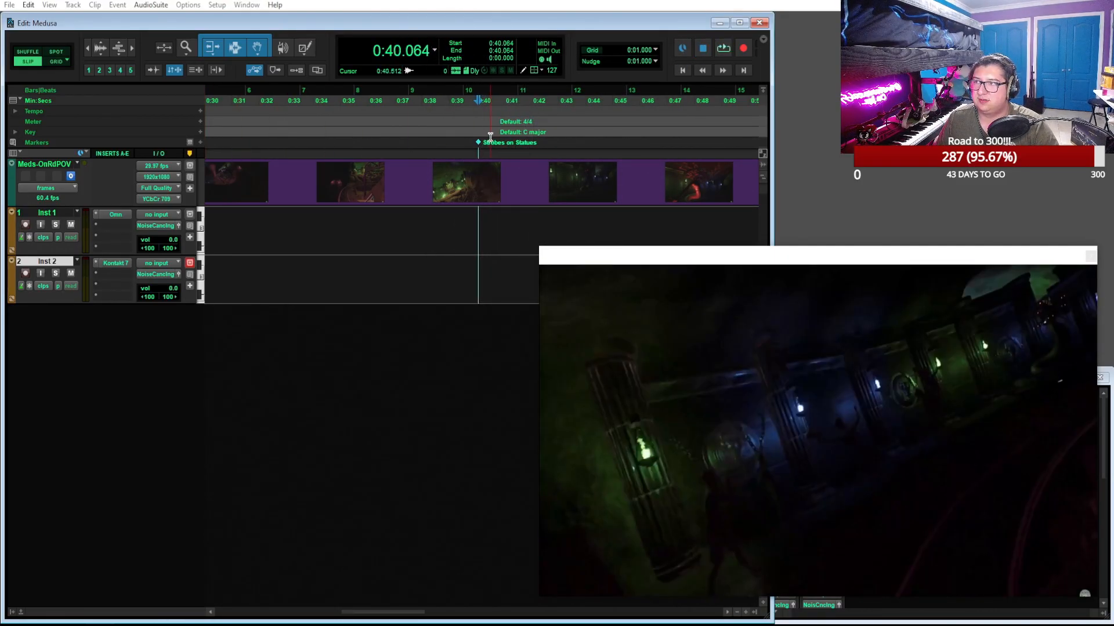
pyautogui.click(520, 100)
pyautogui.click(542, 99)
pyautogui.moveTo(542, 99); pyautogui.dragTo(566, 100)
pyautogui.moveTo(570, 101); pyautogui.dragTo(631, 106)
pyautogui.click(631, 107)
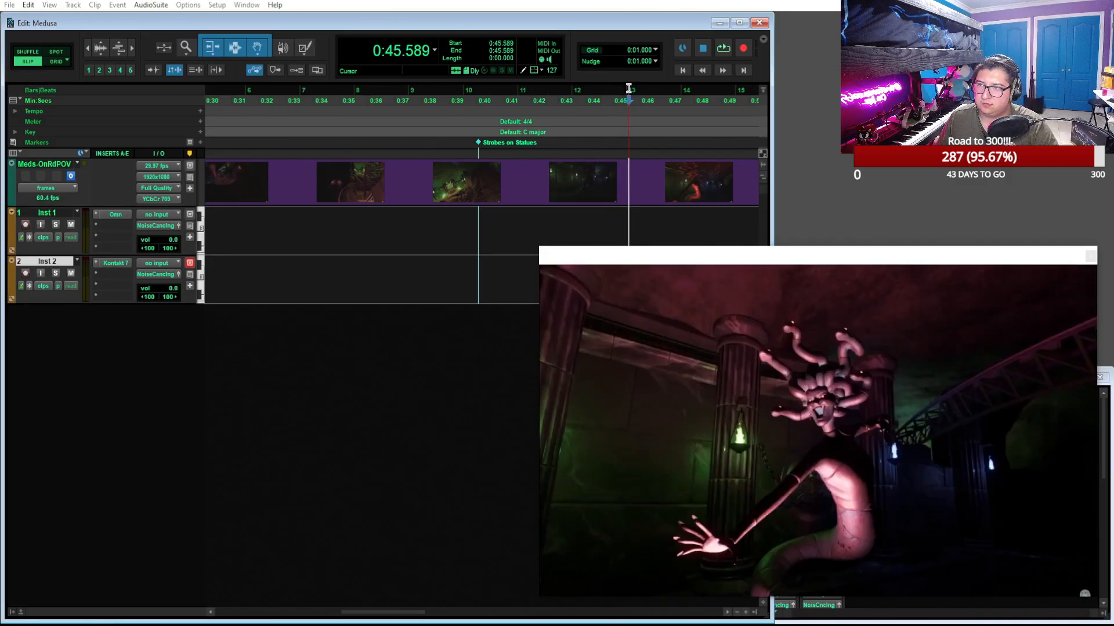
# Add a marker named "Lights turn on" at the edit cursor on the Markers ruler
pyautogui.click(200, 143)
pyautogui.write('Lights turn on')
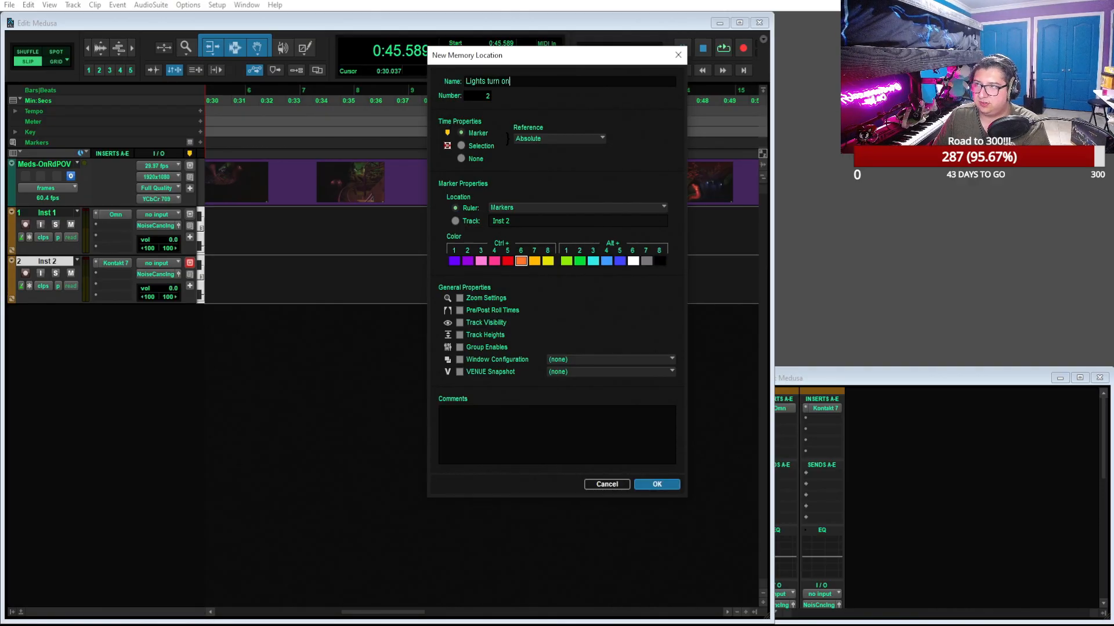
pyautogui.press('Return')
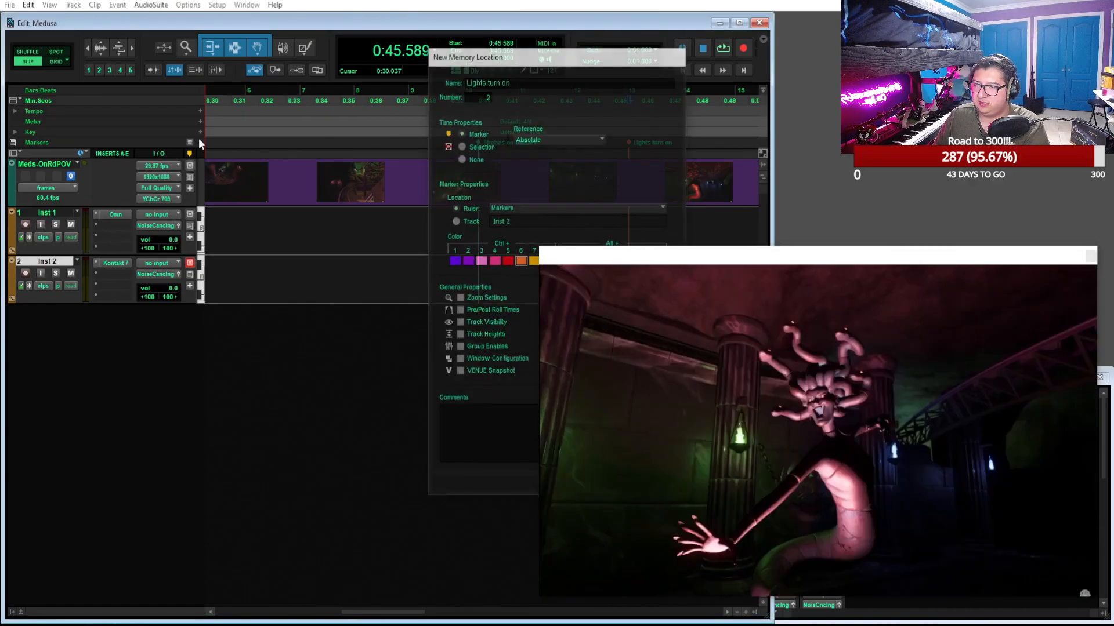
pyautogui.scroll(2, 447, 185)
pyautogui.hscroll(10, 447, 184)
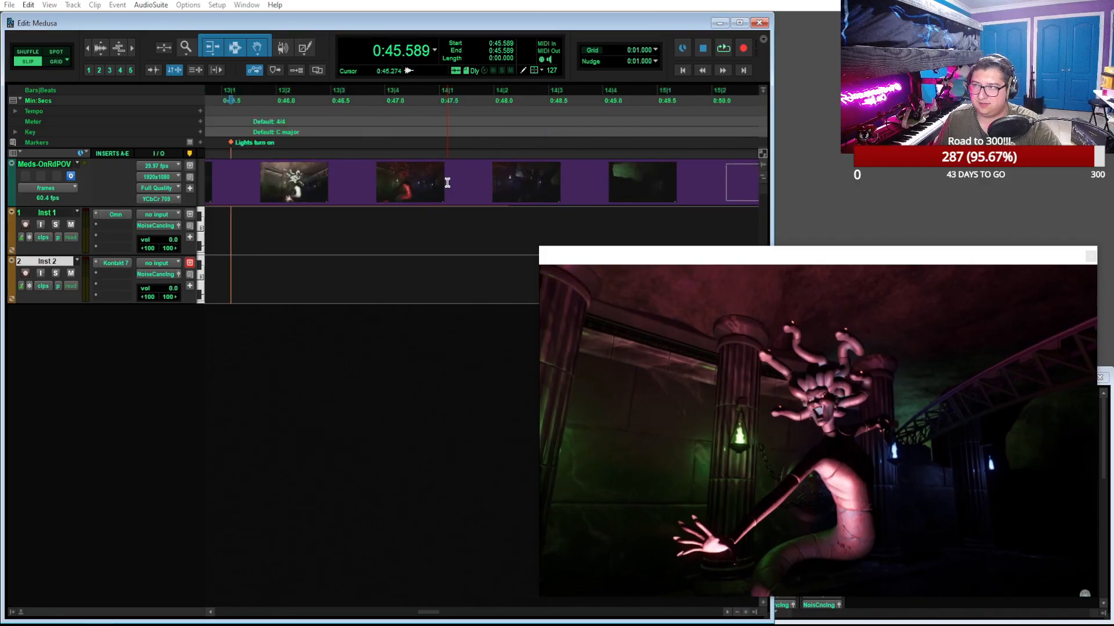
pyautogui.hscroll(10, 447, 183)
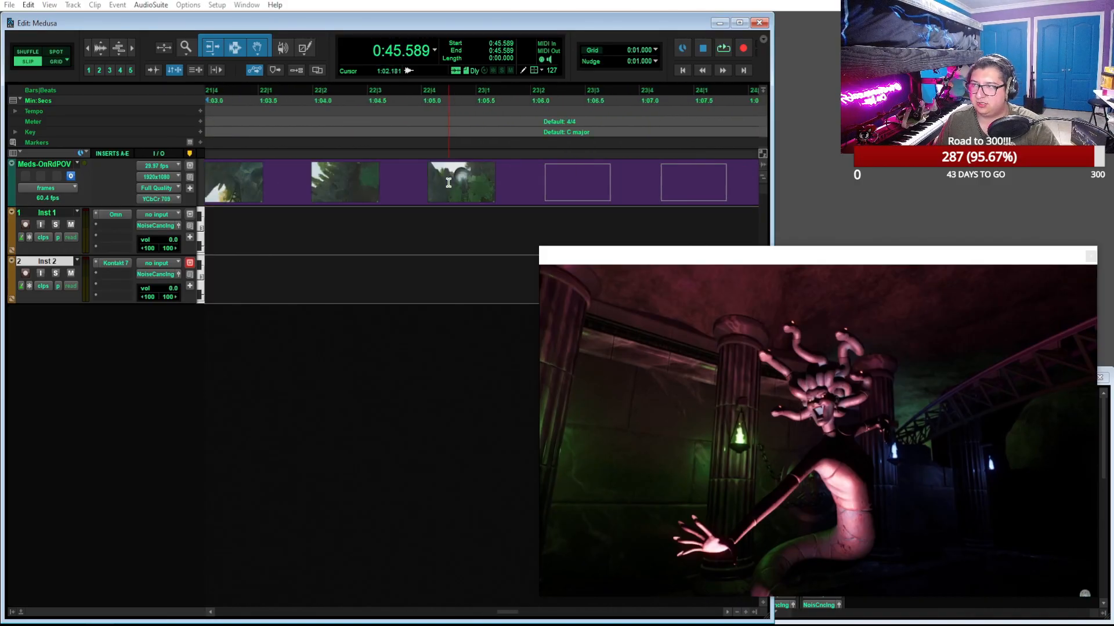
pyautogui.scroll(-8, 450, 182)
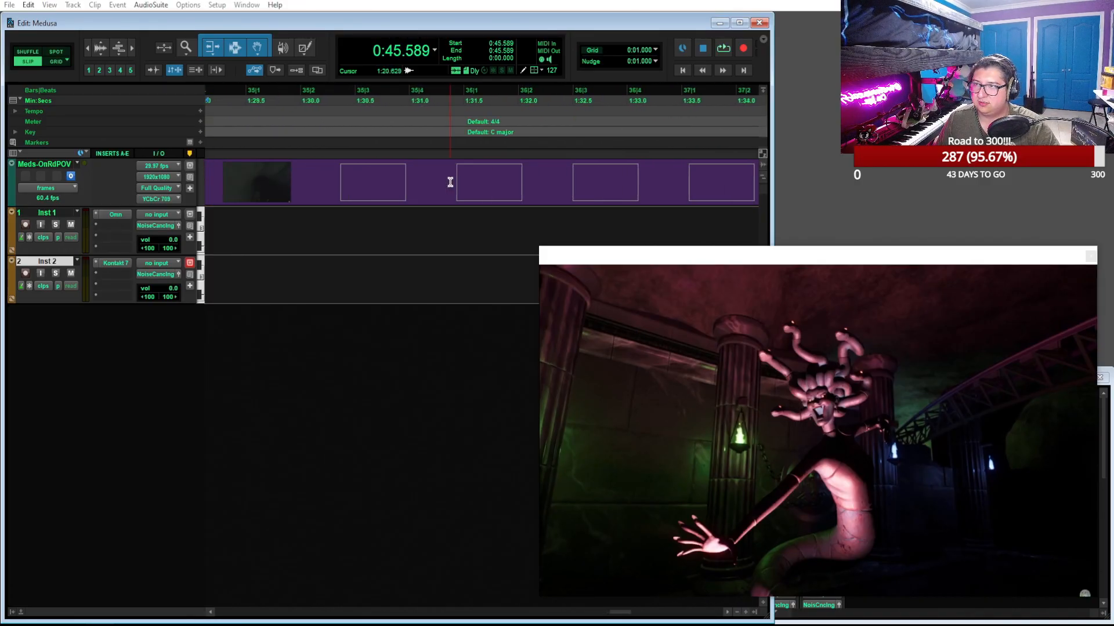
pyautogui.scroll(8, 450, 144)
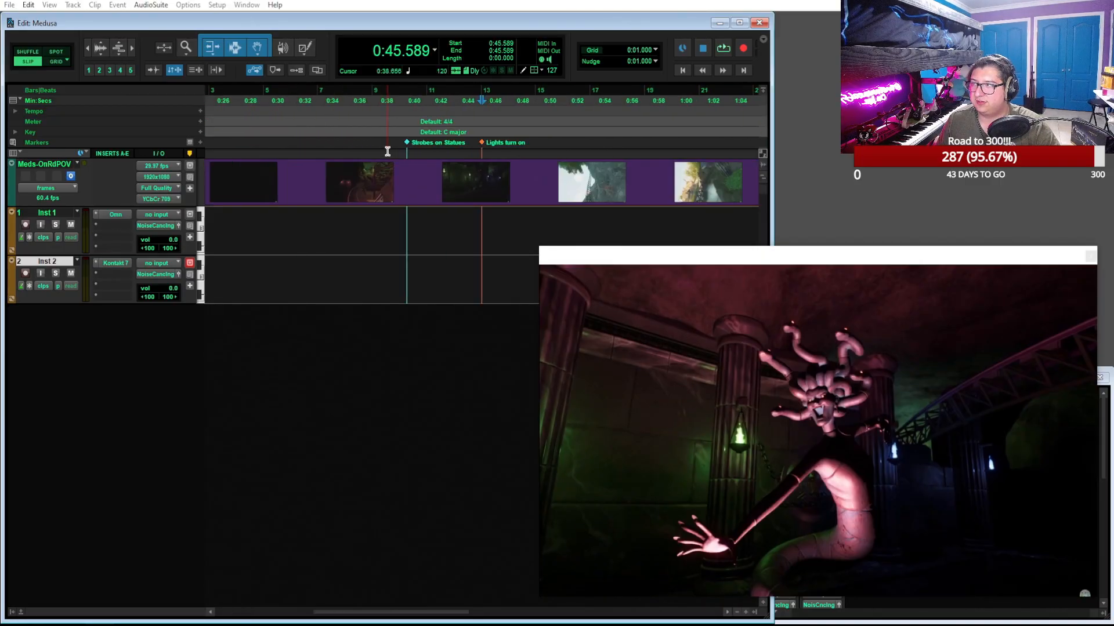
# Rename the "Lights turn on" marker to "Lights turn on/launch sequence"
pyautogui.doubleClick(482, 145)
pyautogui.press('End')
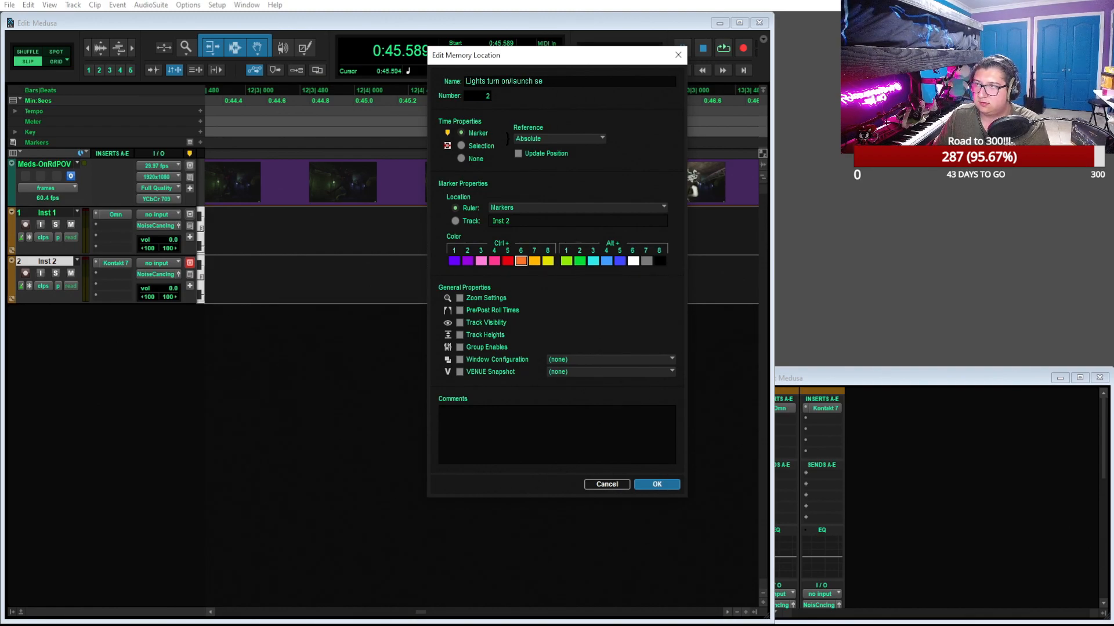
pyautogui.write('enc')
pyautogui.press('Return')
# Play on from the launch marker, find where the ride emerges outdoors and place the edit cursor at 0:50.965
pyautogui.press('space')
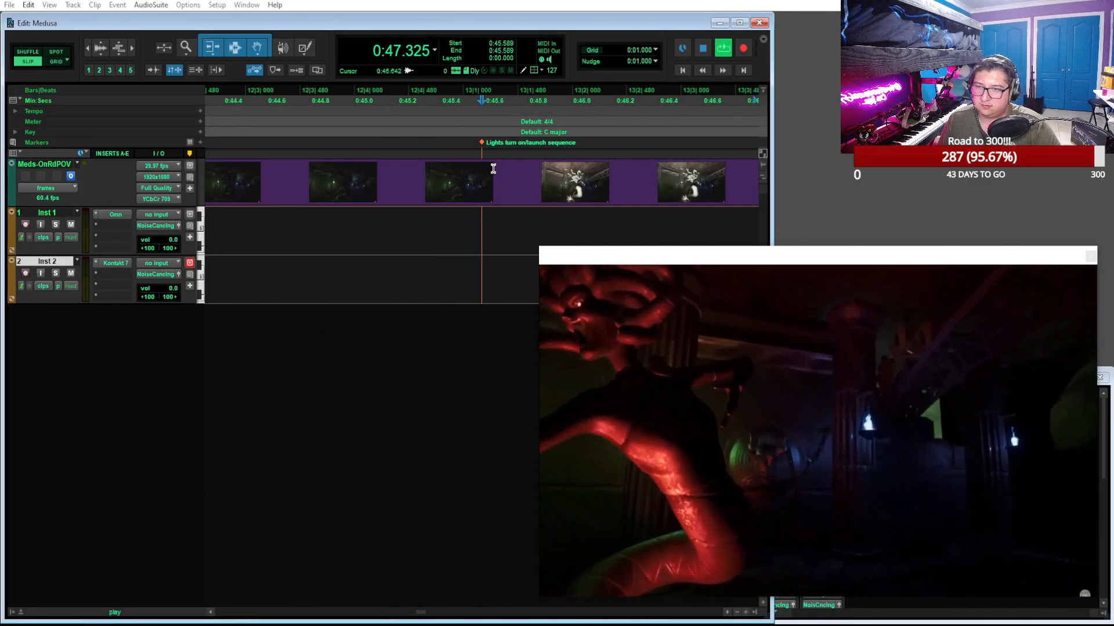
pyautogui.scroll(-2, 514, 180)
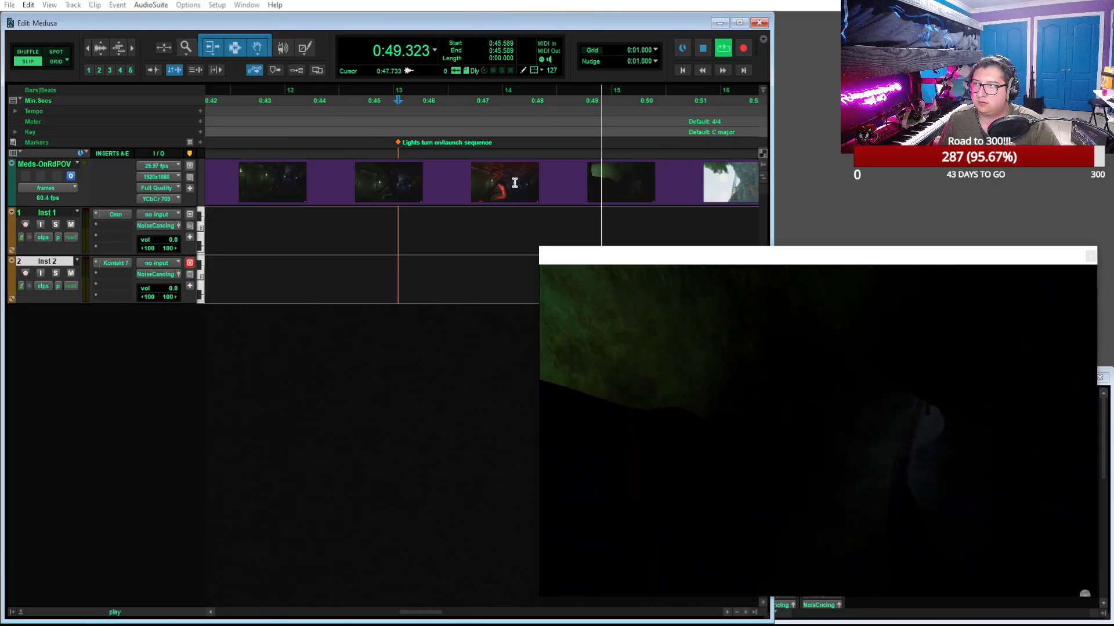
pyautogui.hscroll(1, 515, 182)
pyautogui.scroll(-1, 514, 181)
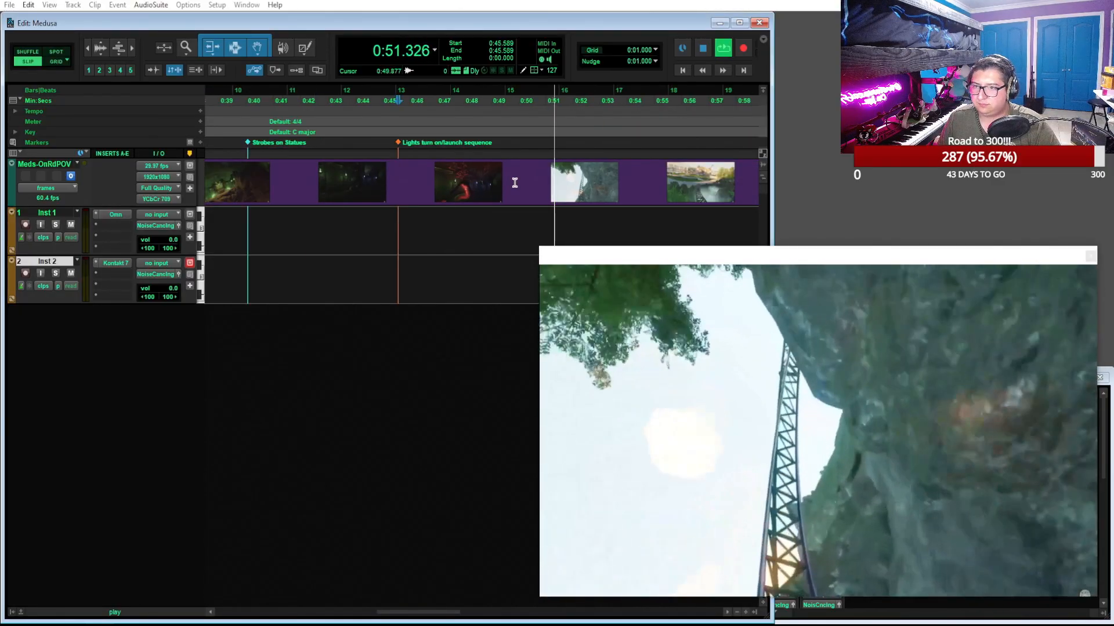
pyautogui.press('space')
pyautogui.moveTo(528, 92)
pyautogui.mouseDown()
pyautogui.moveTo(557, 95)
pyautogui.moveTo(534, 97)
pyautogui.moveTo(547, 100)
pyautogui.mouseUp()
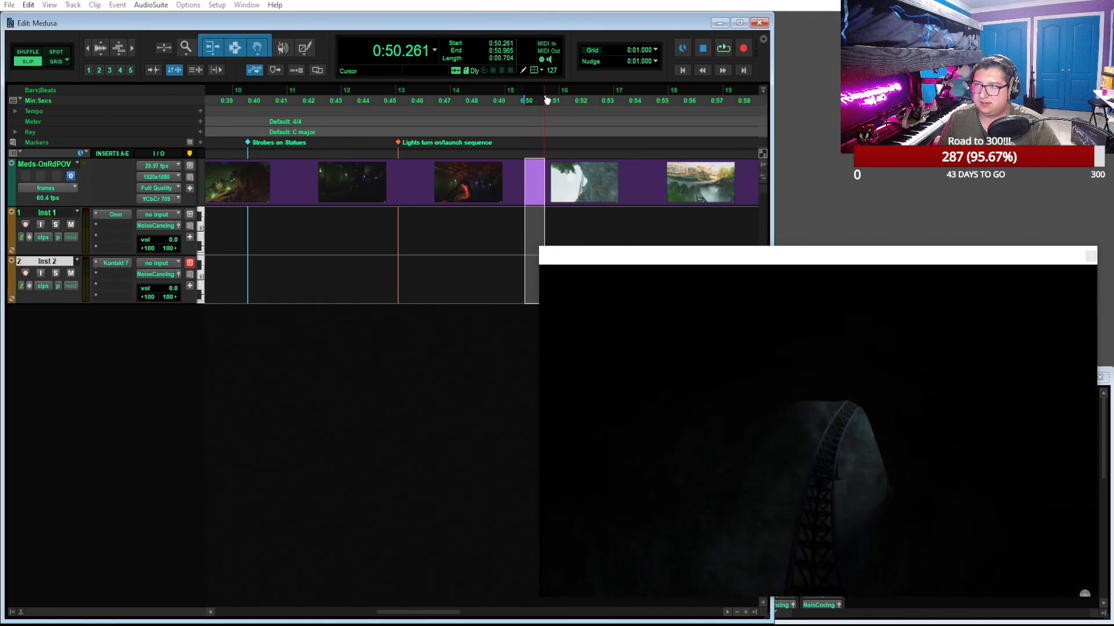
pyautogui.click(544, 88)
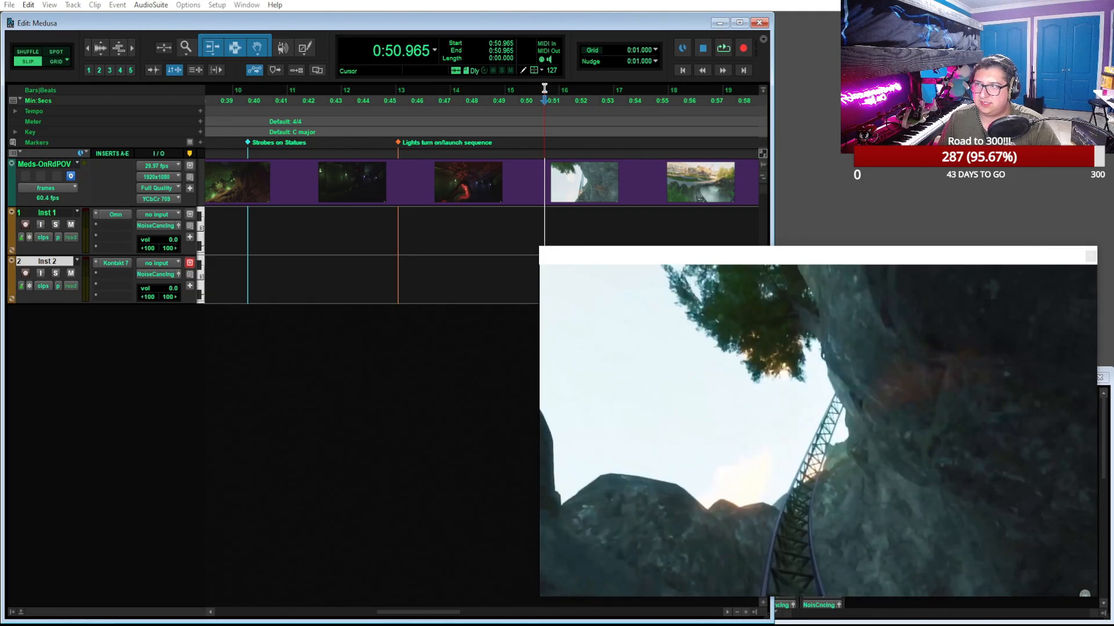
# Add a marker named "outside 1" at the edit cursor on the Markers ruler
pyautogui.click(200, 142)
pyautogui.write('out')
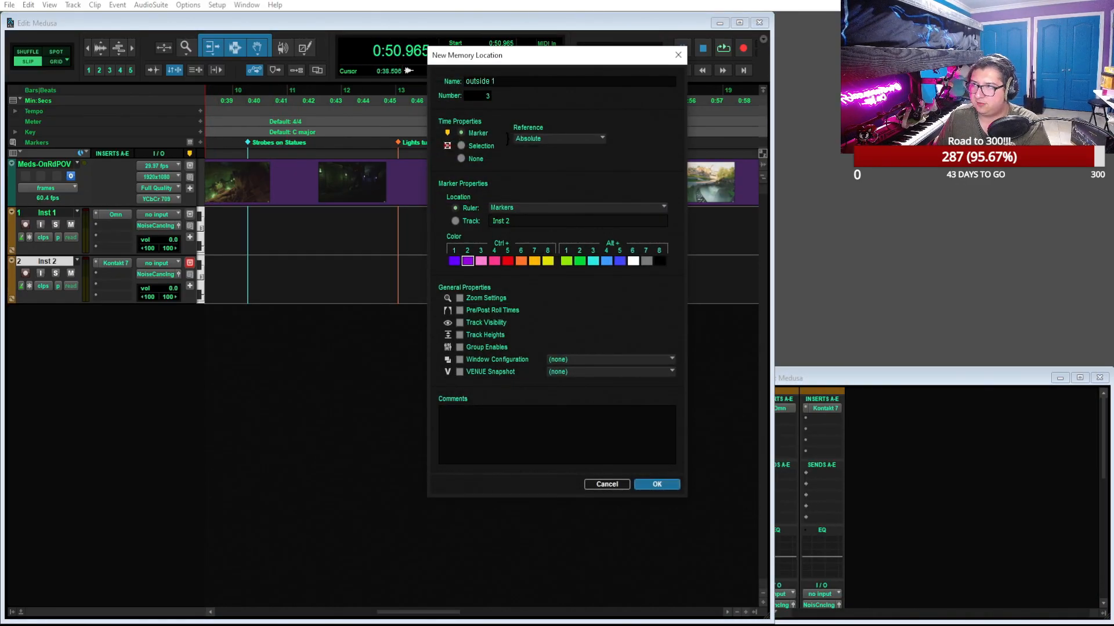
pyautogui.write('side 1')
pyautogui.press('Return')
# Play from the "outside 1" marker, scrub ahead to the garden section and place the edit cursor at 1:07.327
pyautogui.press('space')
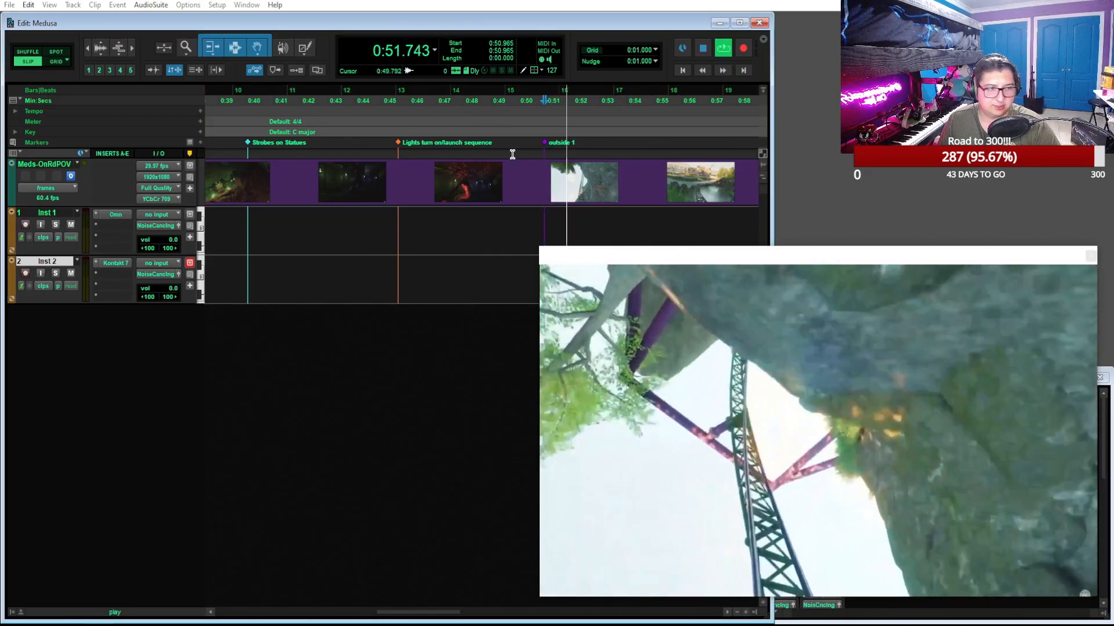
pyautogui.hscroll(3, 525, 124)
pyautogui.scroll(-1, 525, 125)
pyautogui.press('space')
pyautogui.moveTo(455, 96); pyautogui.dragTo(610, 101)
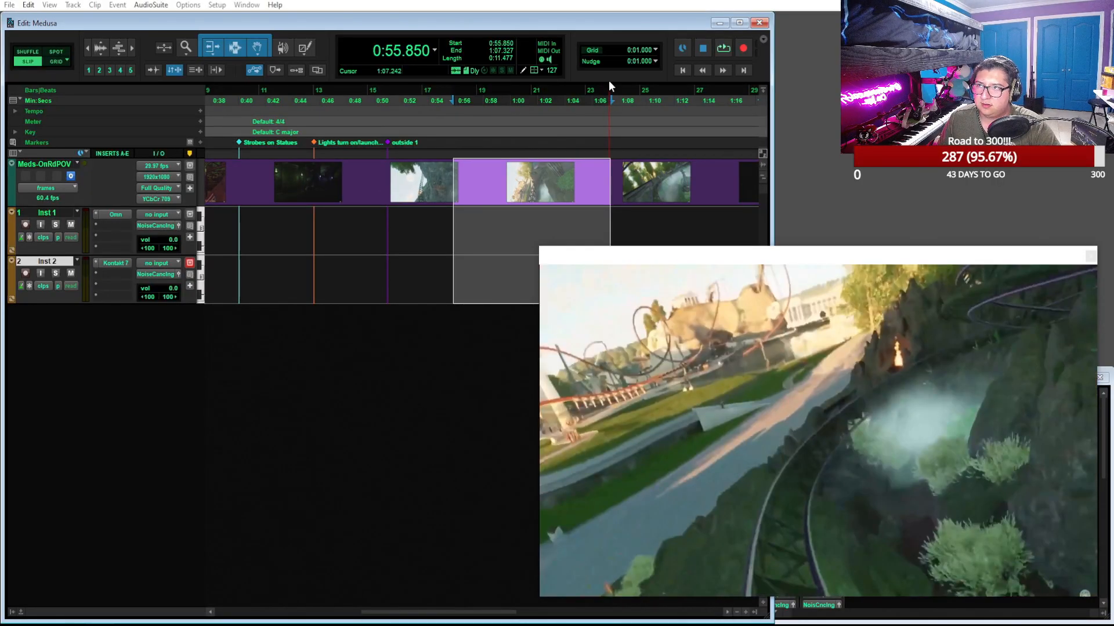
pyautogui.click(610, 88)
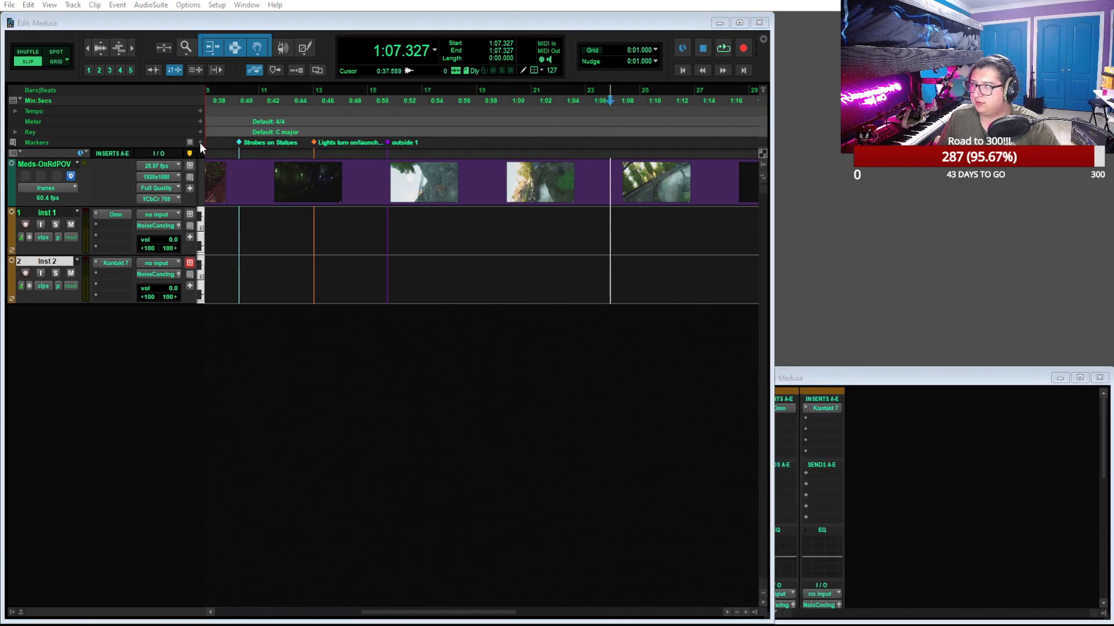
# Add a marker named "outdoor garden" at the edit cursor on the Markers ruler
pyautogui.click(200, 143)
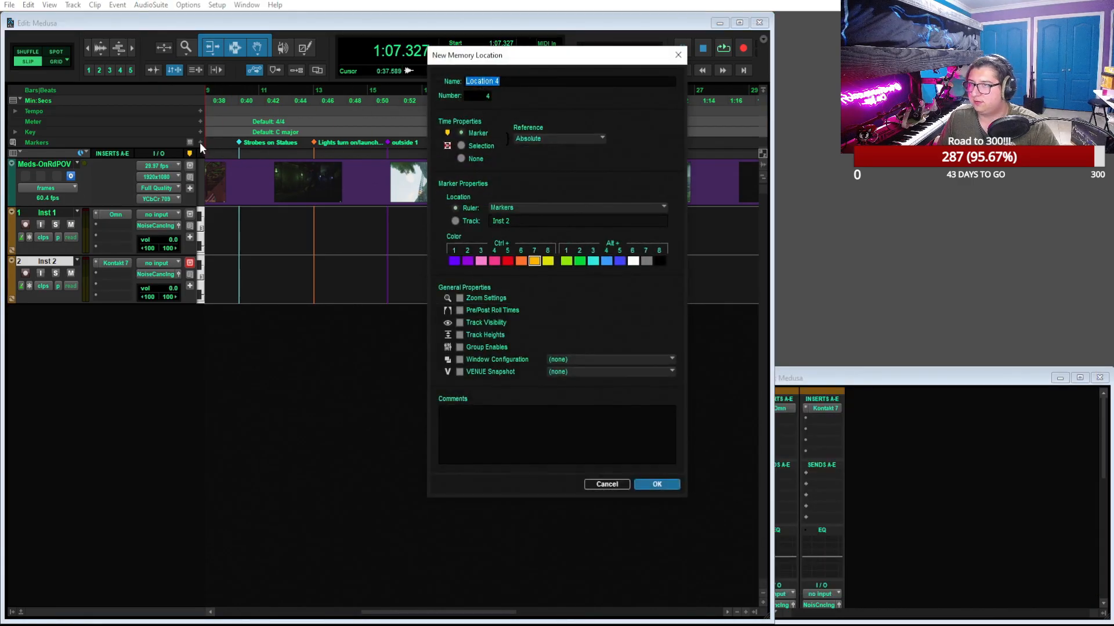
pyautogui.write('outdoor garden')
pyautogui.press('Return')
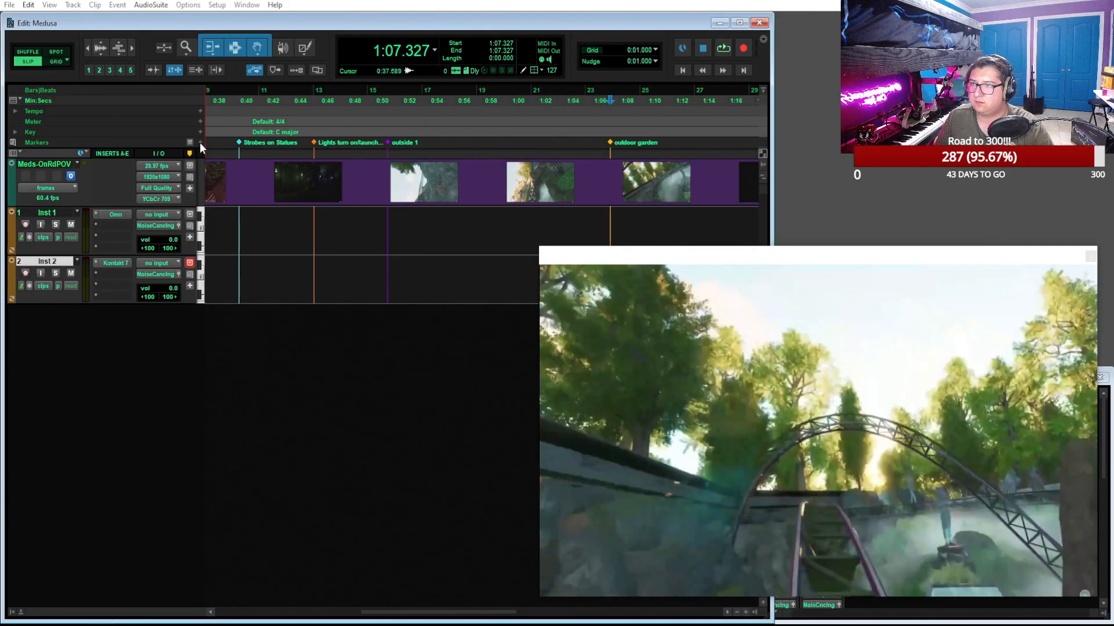
# Play and scrub past the garden to the rock tunnel entrance and place the edit cursor at 1:15.893
pyautogui.press('space')
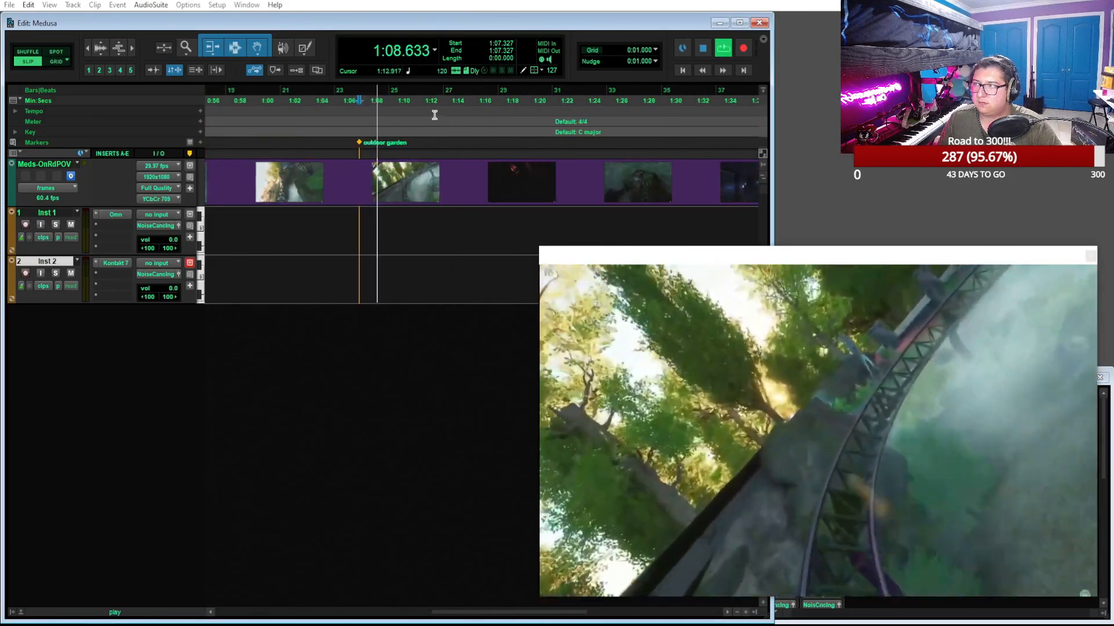
pyautogui.moveTo(387, 101); pyautogui.dragTo(469, 104)
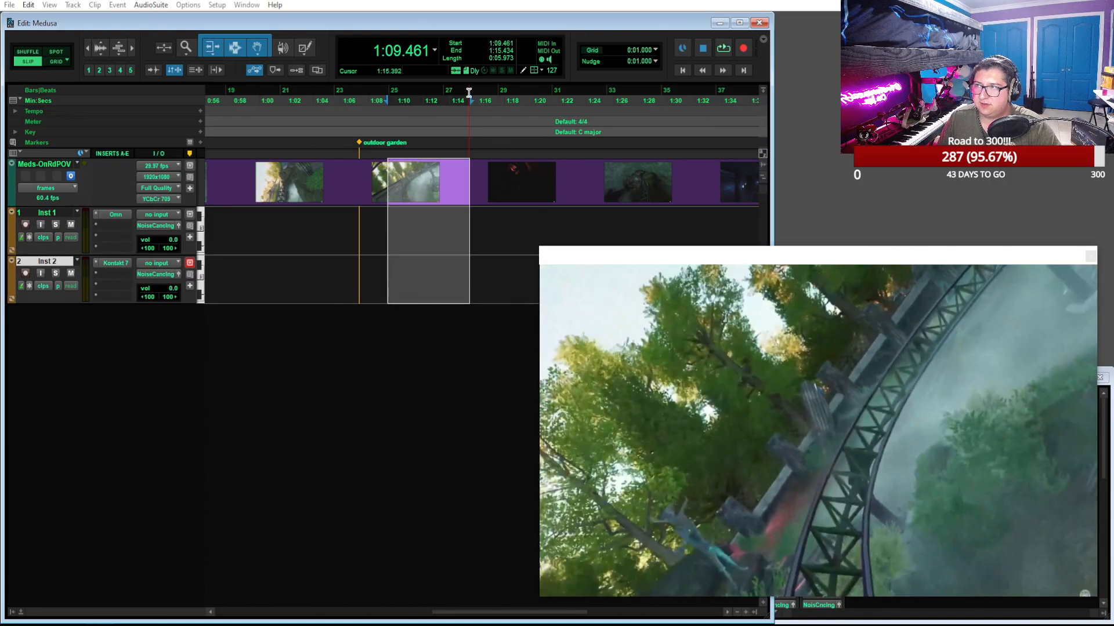
pyautogui.click(469, 93)
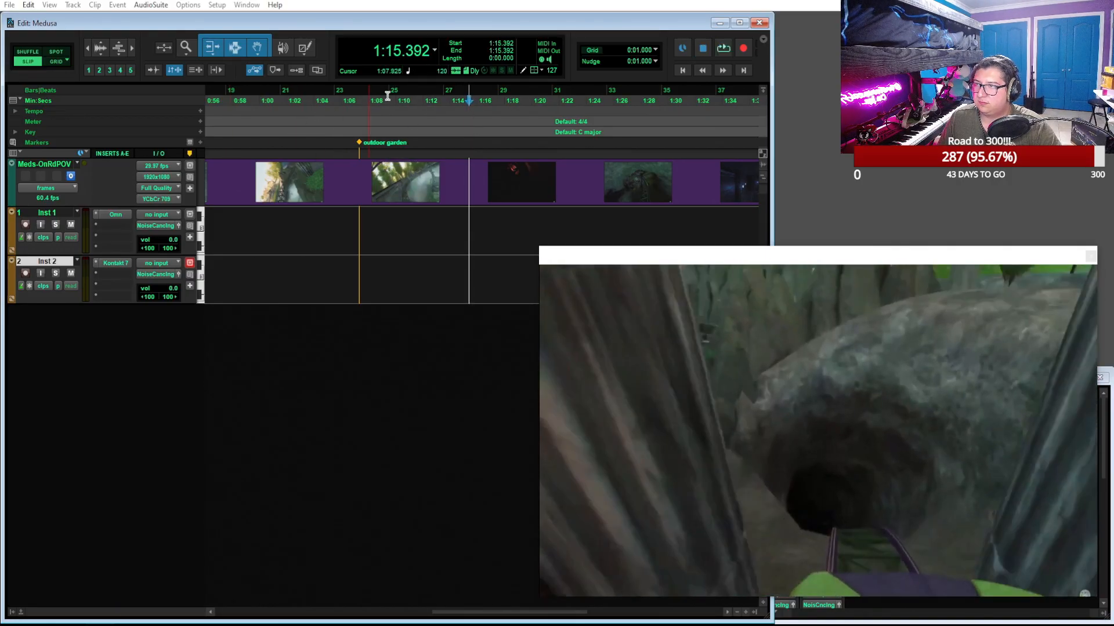
pyautogui.press('space')
pyautogui.press('t')
pyautogui.press('t')
pyautogui.press('t')
pyautogui.press('space')
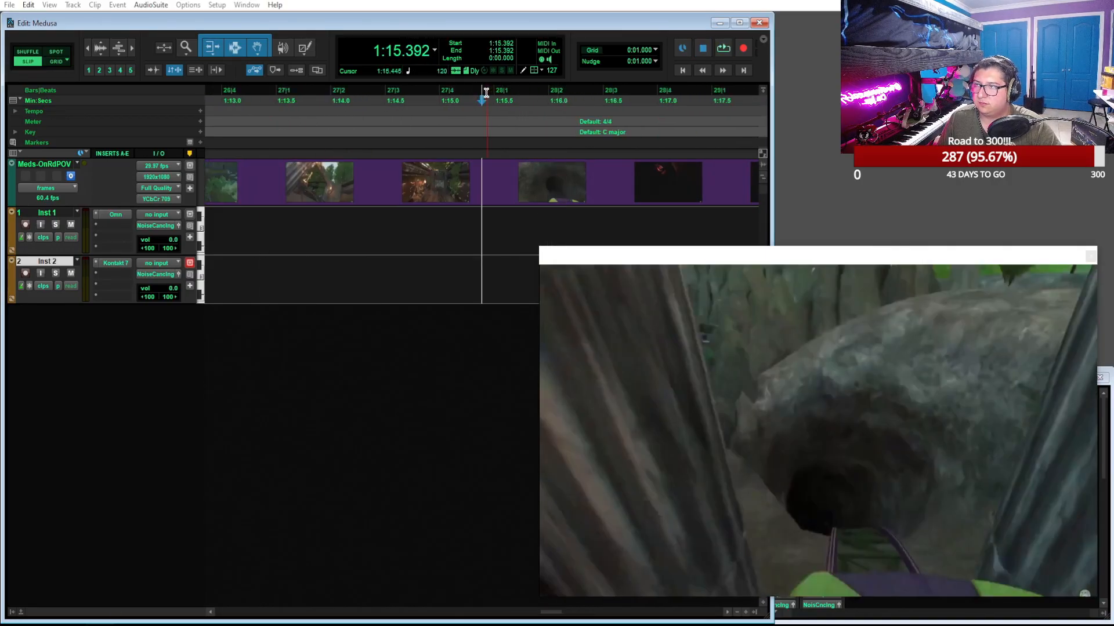
pyautogui.moveTo(486, 93); pyautogui.dragTo(506, 94)
pyautogui.press('space')
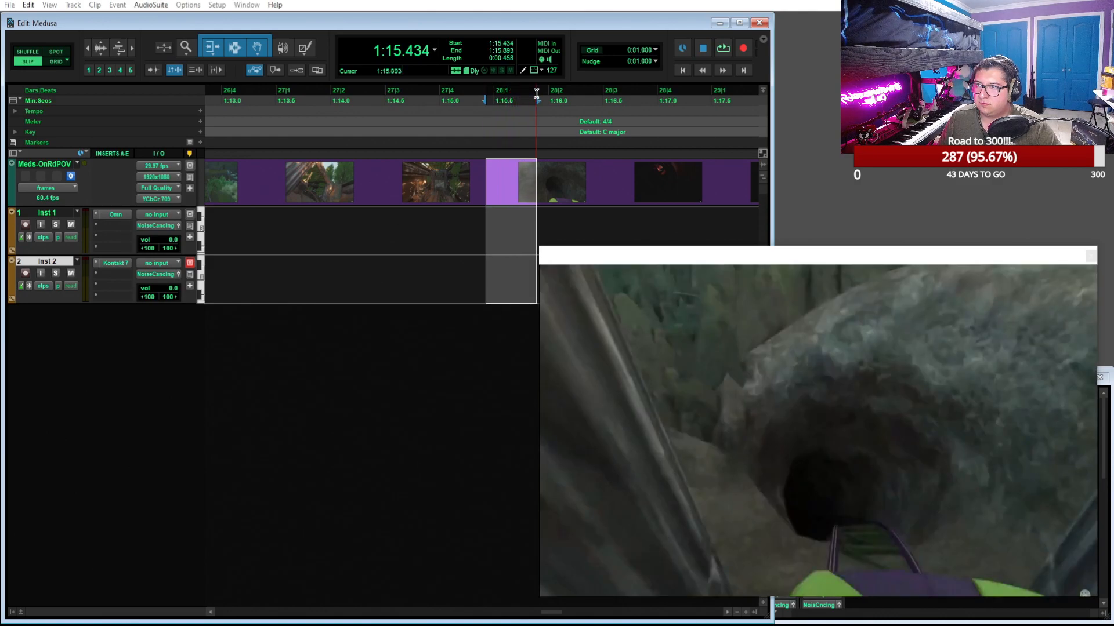
pyautogui.press('space')
# Add a marker named "indoor 1" at the edit cursor on the Markers ruler
pyautogui.click(200, 142)
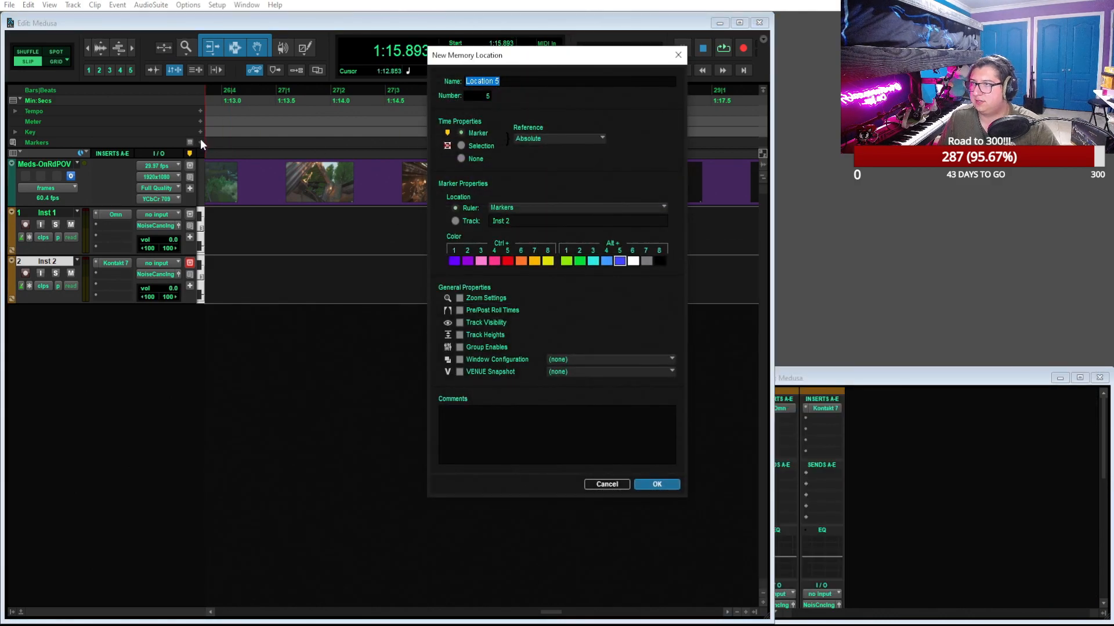
pyautogui.write('indoor')
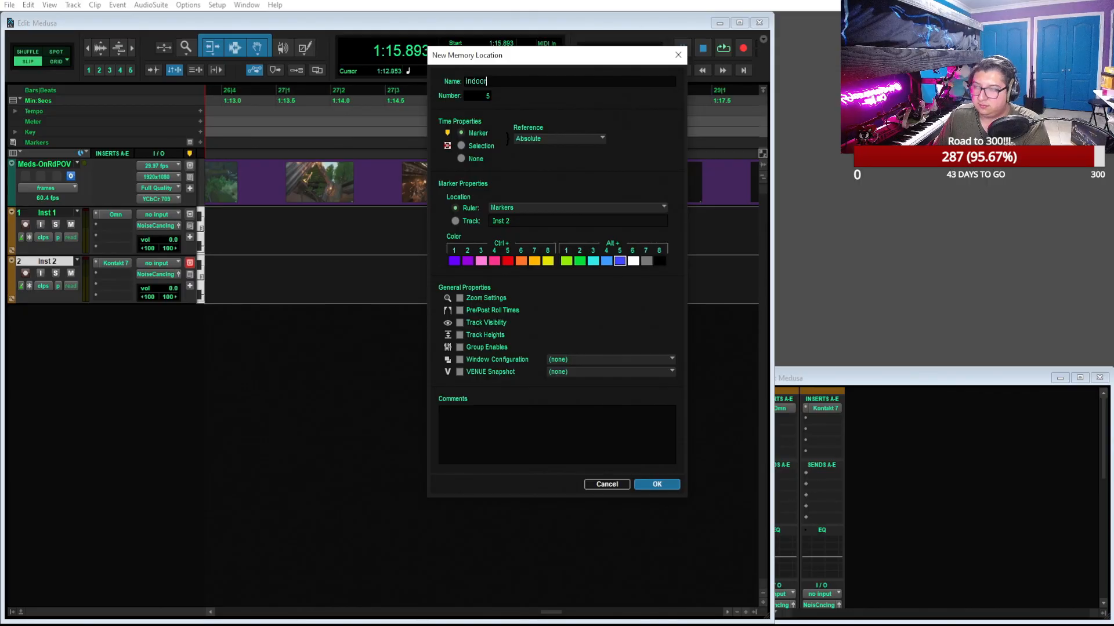
pyautogui.write(' 1')
pyautogui.press('Return')
# Play on from the "indoor 1" marker, find where the track exits the tunnel and place the edit cursor at 1:19.530
pyautogui.hotkey('ctrl', '[')
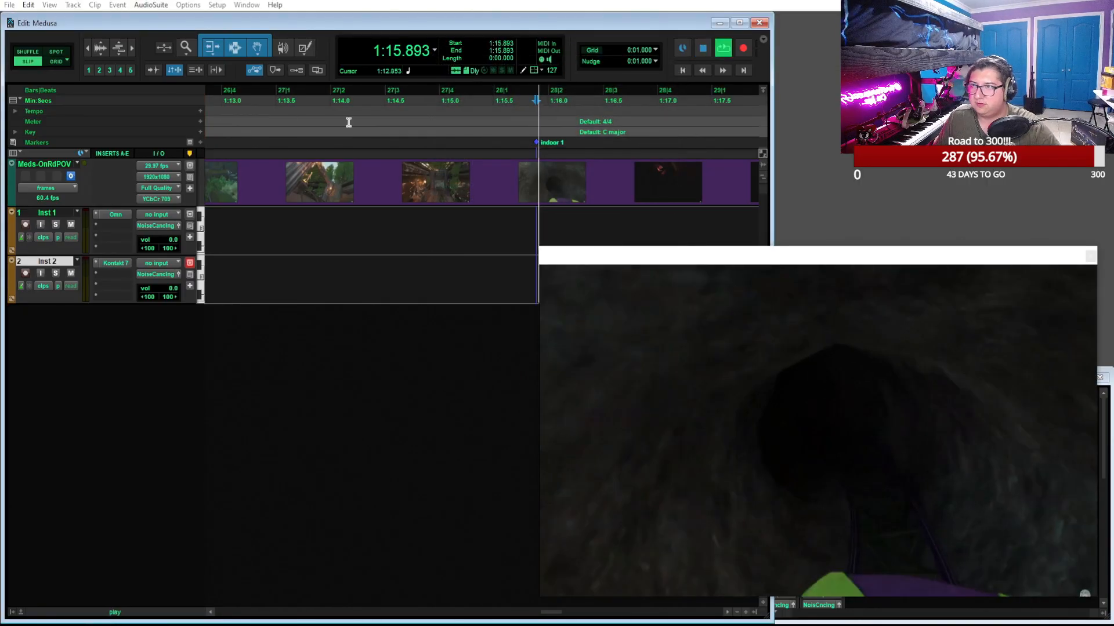
pyautogui.press('space')
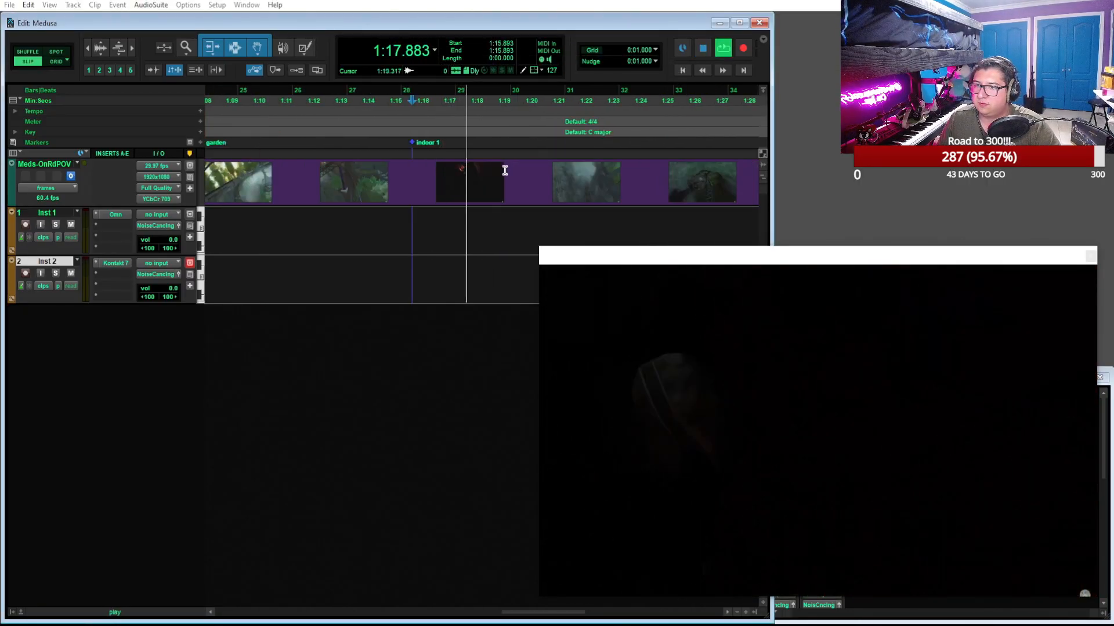
pyautogui.press('space')
pyautogui.click(517, 101)
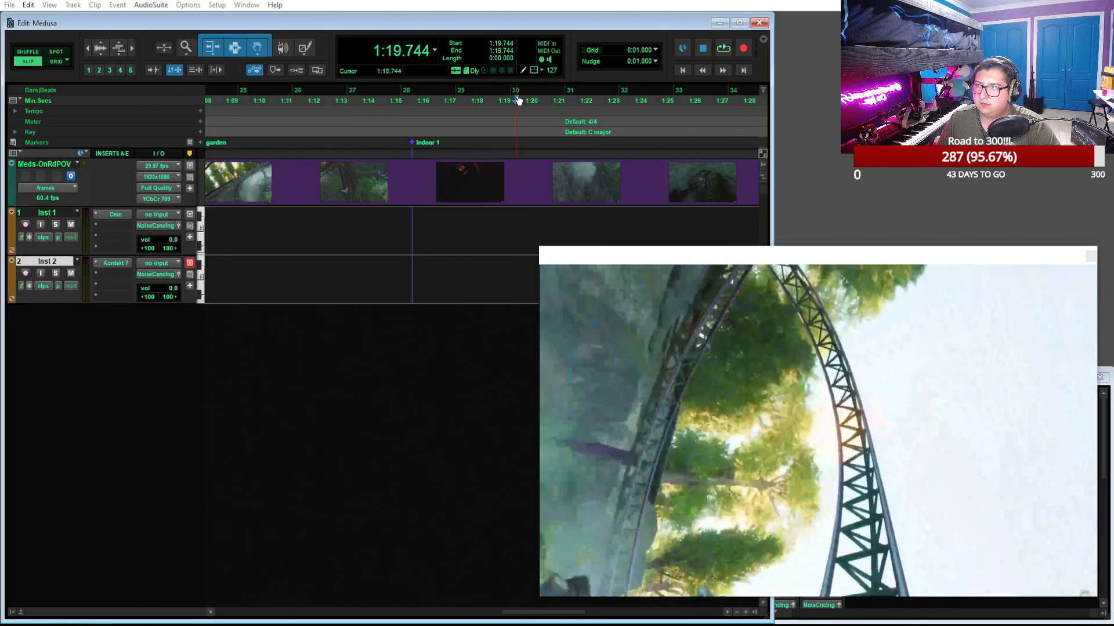
pyautogui.click(514, 97)
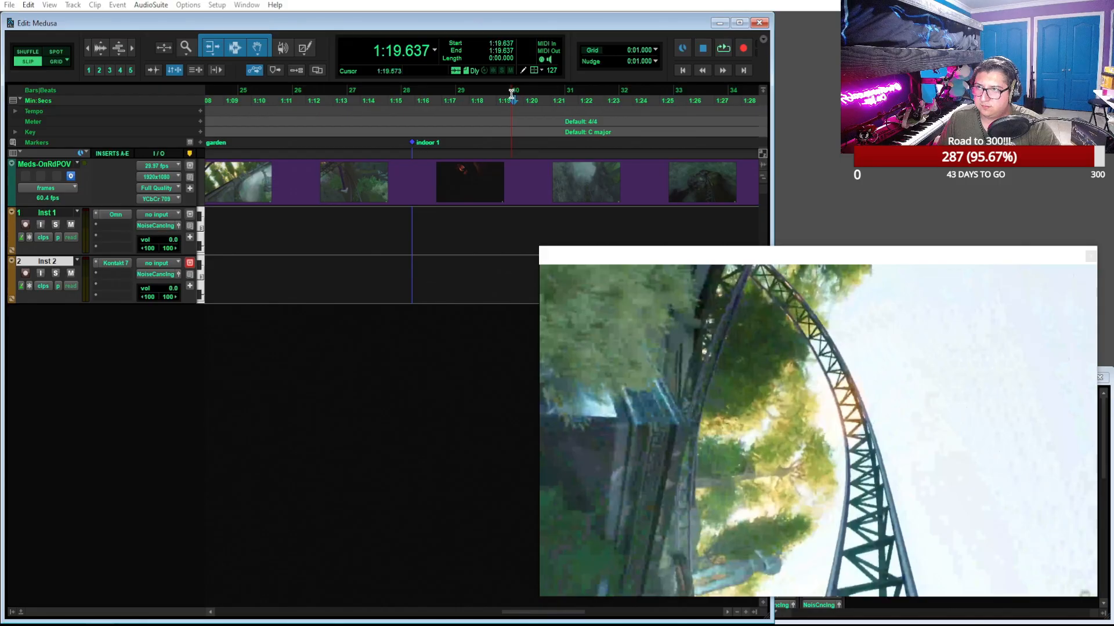
pyautogui.click(511, 99)
# Add a marker named "otudoor 2" at the edit cursor on the Markers ruler
pyautogui.click(201, 139)
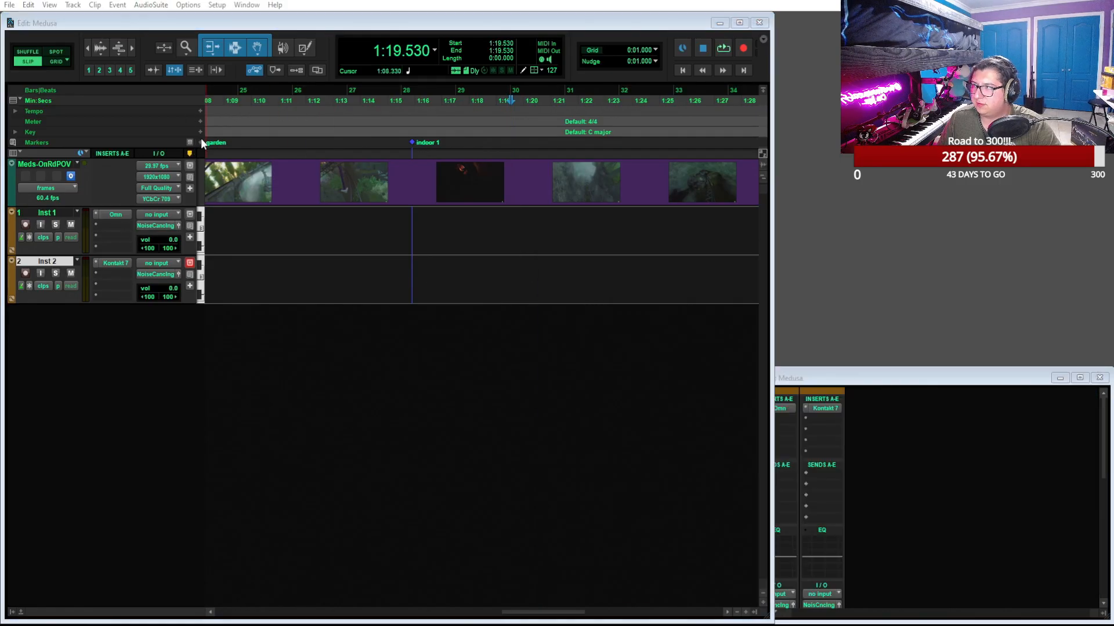
pyautogui.write('o')
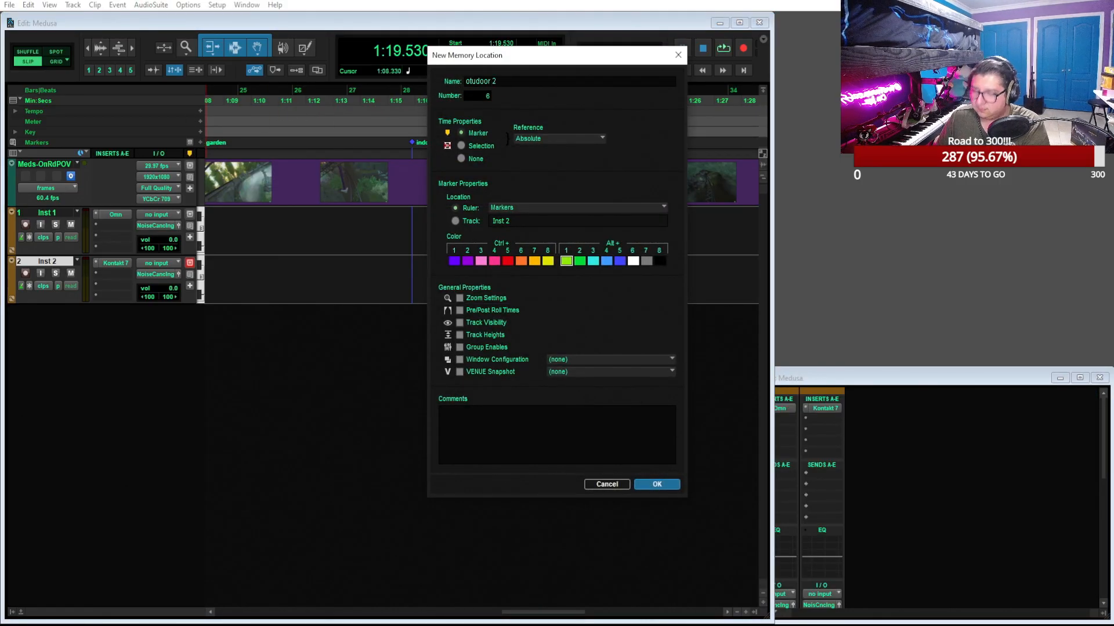
pyautogui.write('tudoor 2')
pyautogui.press('Return')
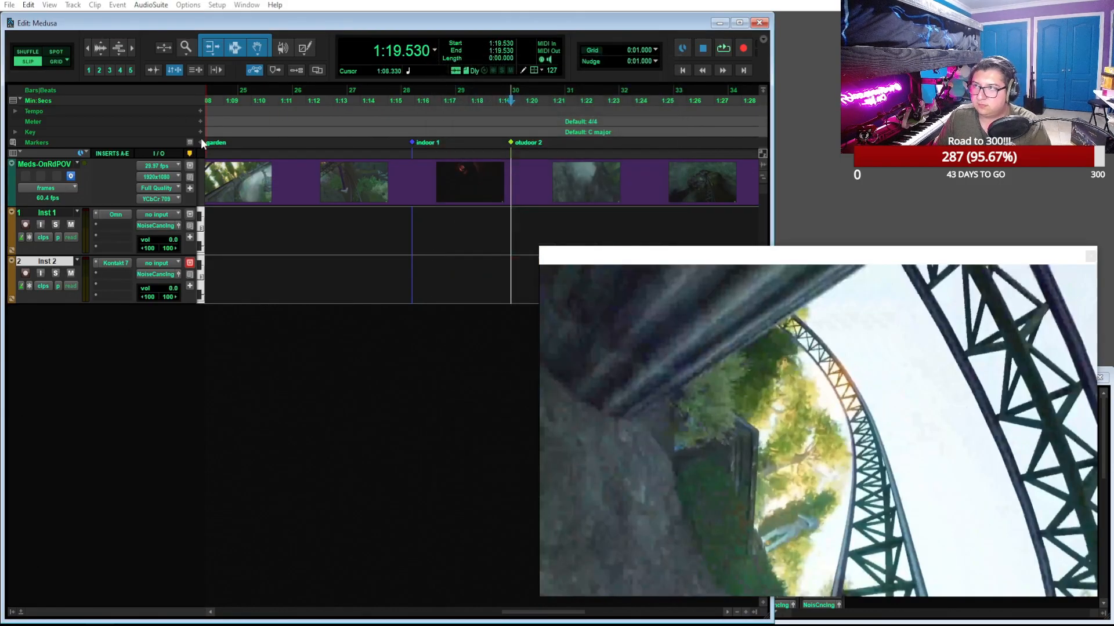
# Correct the misspelled name of the new marker at 1:19.530 to "outdoor 2"
pyautogui.doubleClick(510, 141)
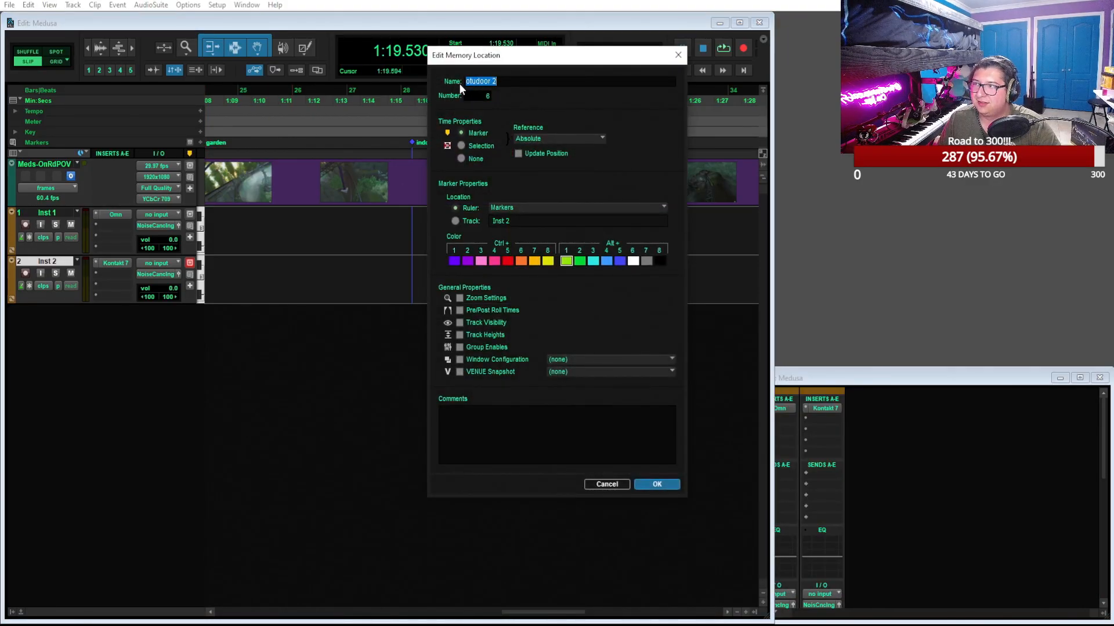
pyautogui.click(470, 82)
pyautogui.press('Delete')
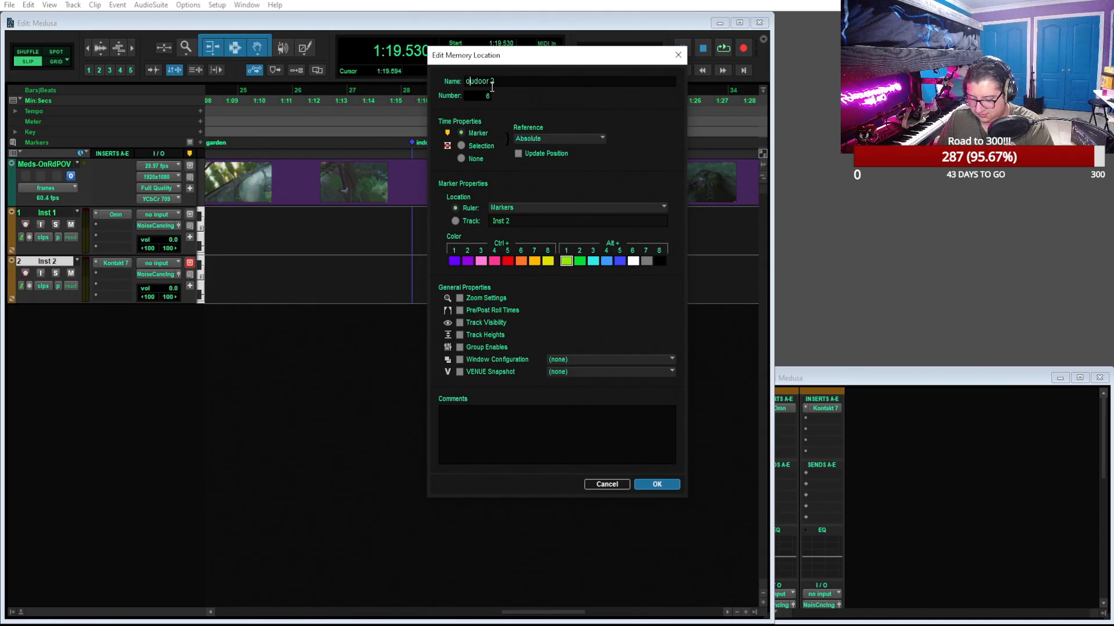
pyautogui.press('Return')
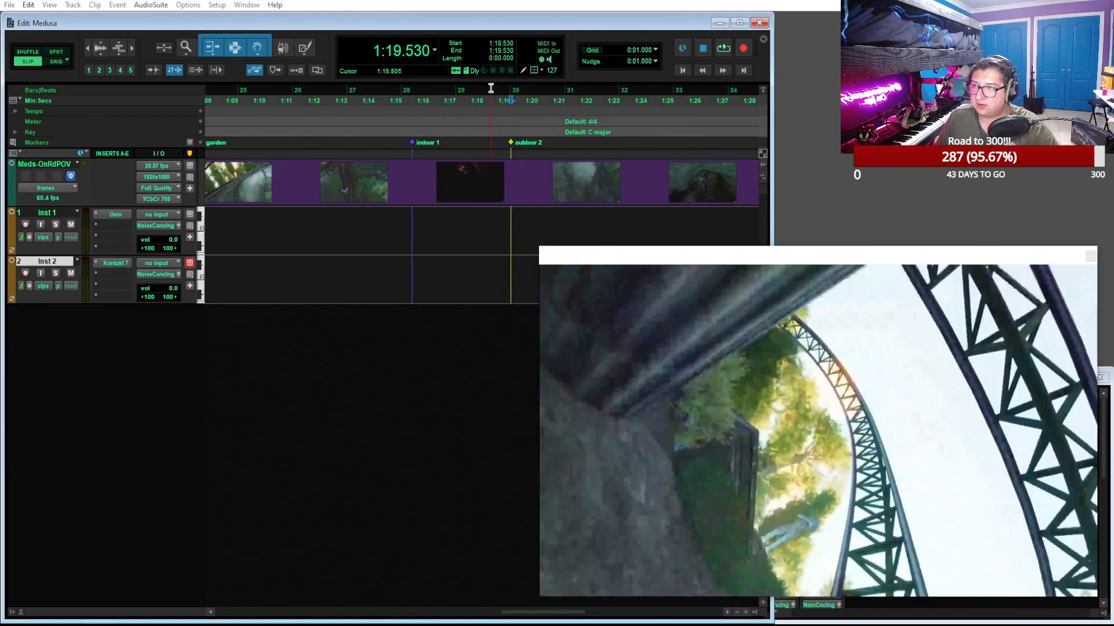
# Scrub past the "outdoor 2" marker to the next dark tunnel entrance and place the edit cursor at 1:21.664
pyautogui.hscroll(2, 488, 110)
pyautogui.moveTo(362, 105); pyautogui.dragTo(402, 102)
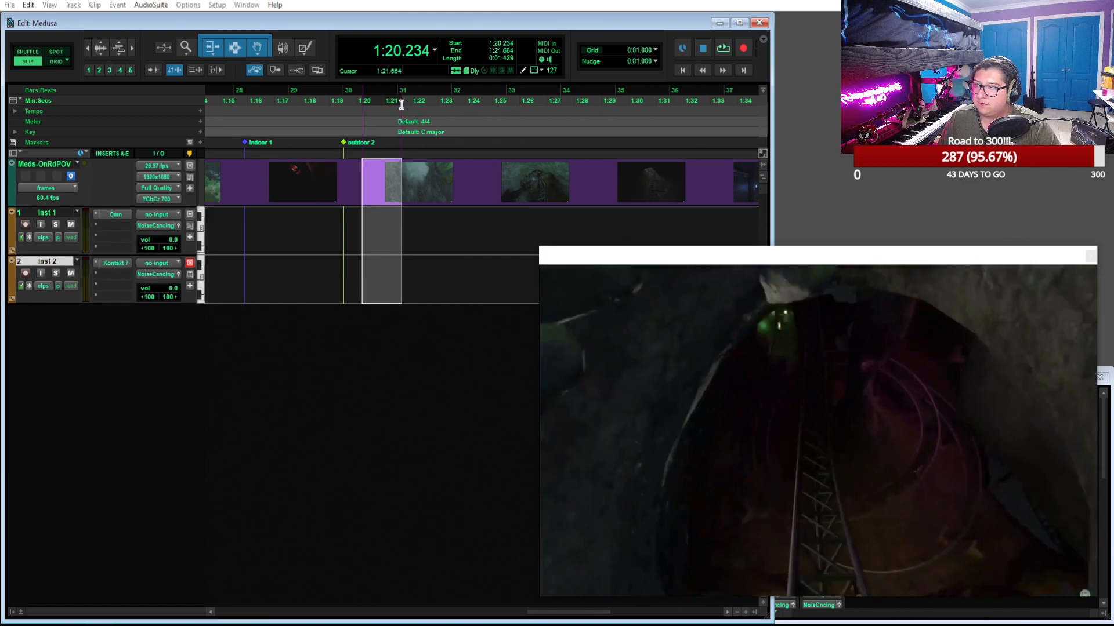
pyautogui.click(401, 93)
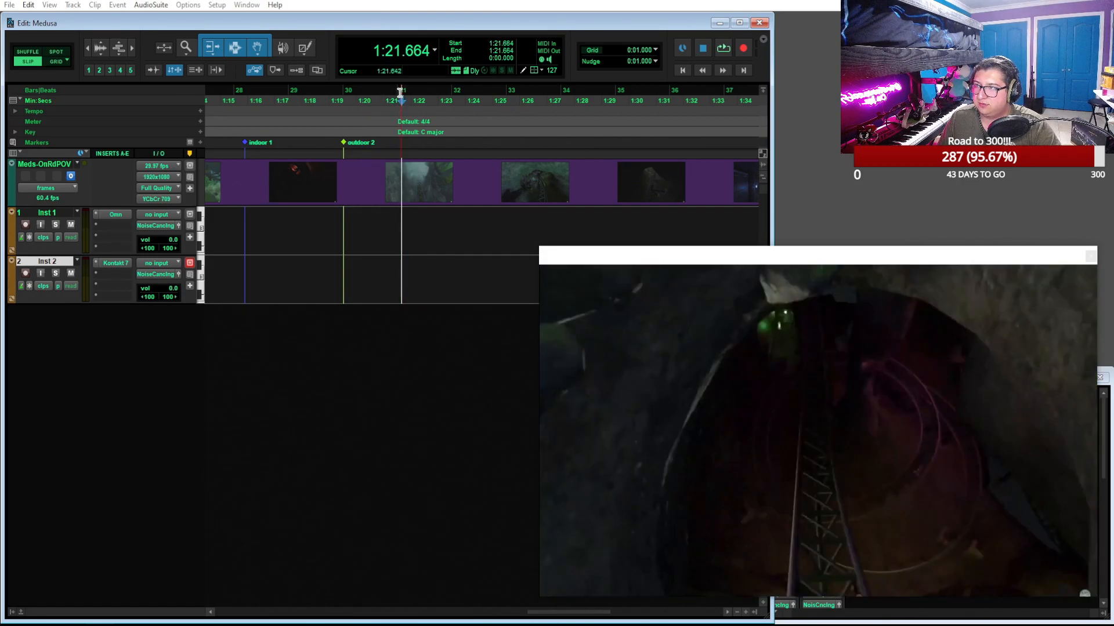
# Add a marker named "iindoor 3" at the edit cursor on the Markers ruler
pyautogui.click(201, 141)
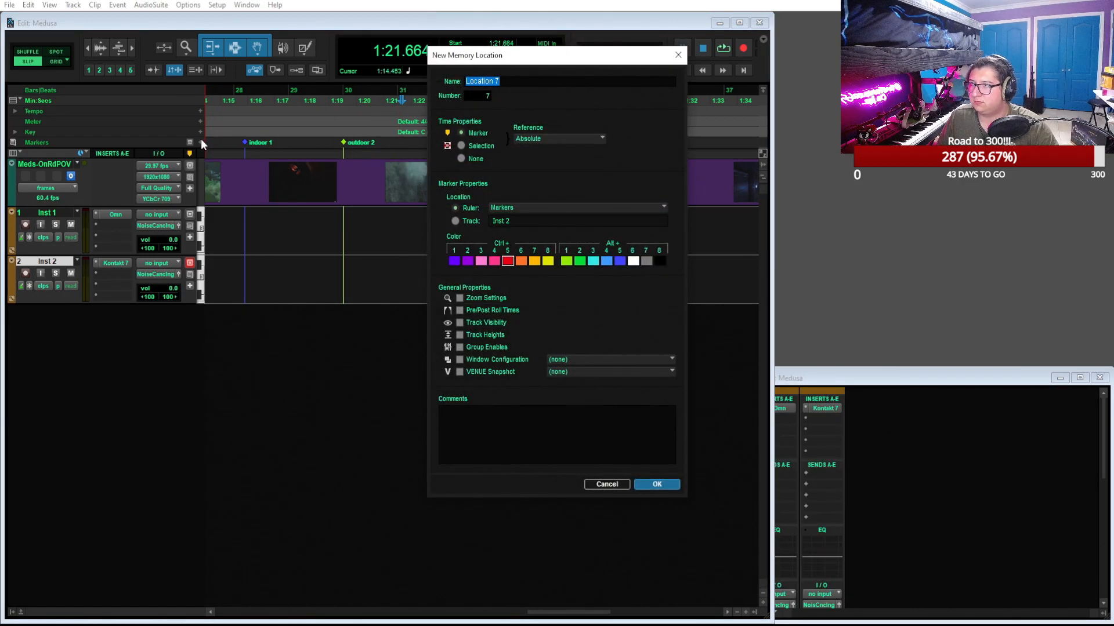
pyautogui.write('iindoor 3')
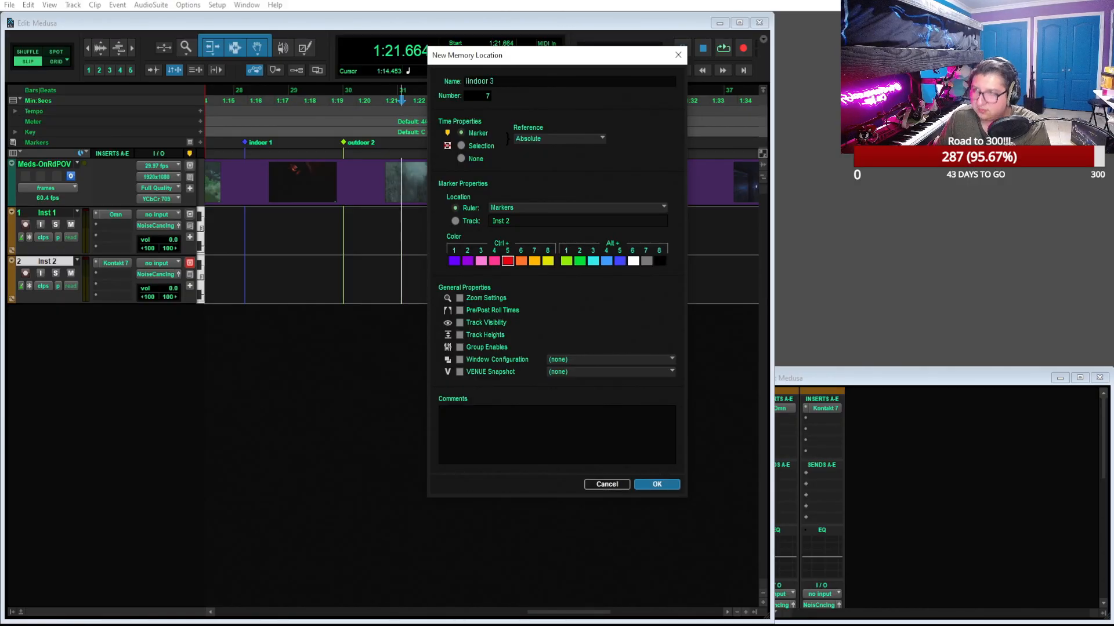
pyautogui.press('Return')
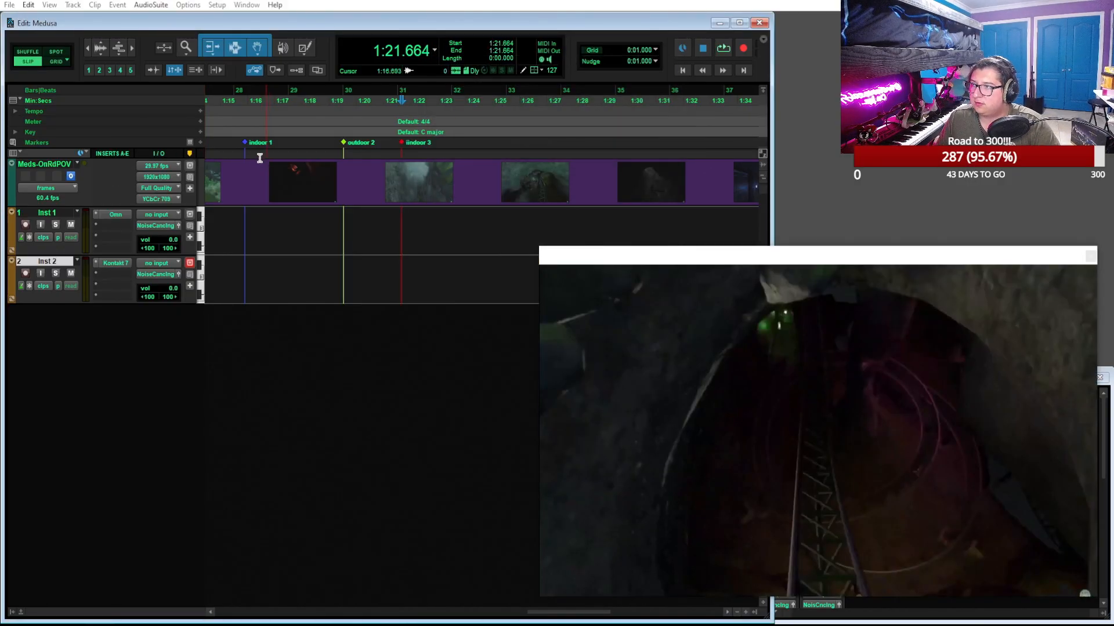
# Rename the "indoor 1" marker at 1:15.893 to "indoor 2"
pyautogui.doubleClick(244, 142)
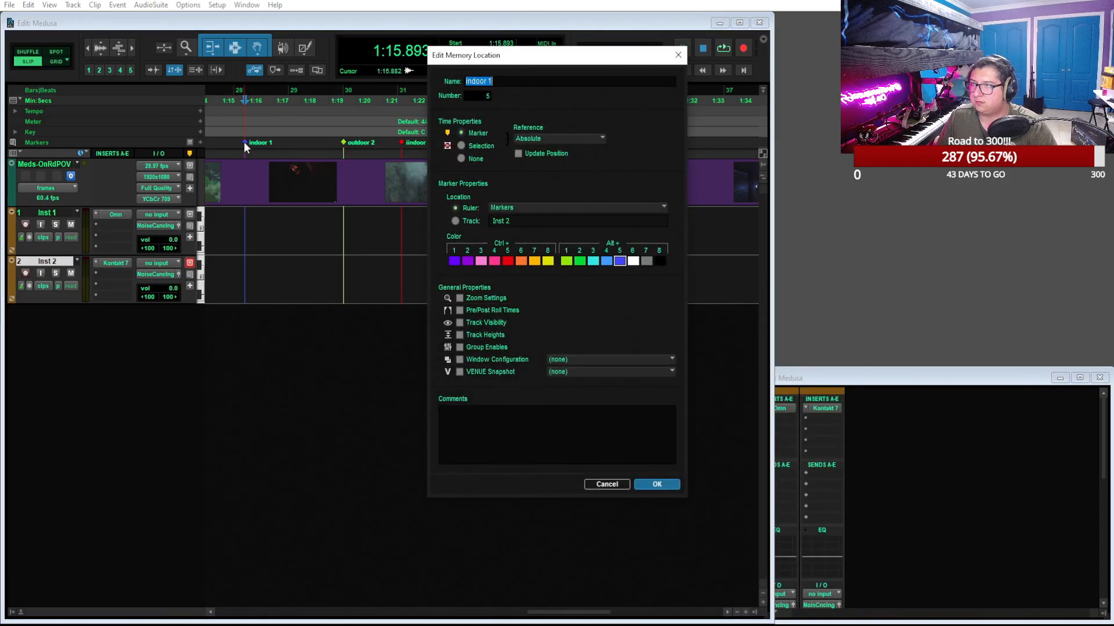
pyautogui.press('Right')
pyautogui.press('BackSpace')
pyautogui.write('2')
pyautogui.press('Return')
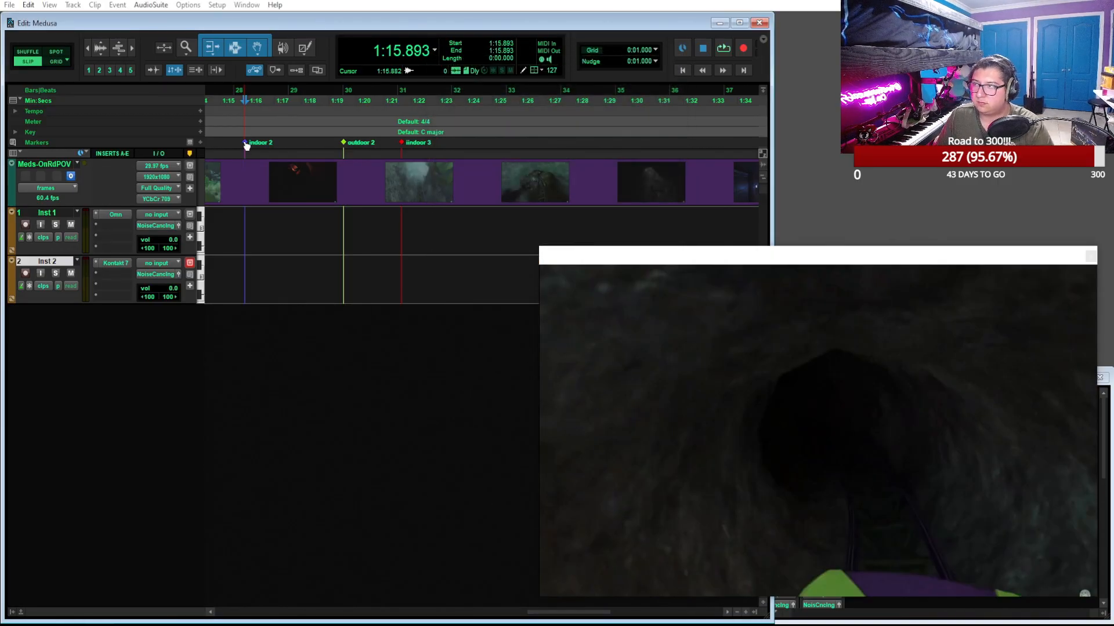
# Correct the misspelled name of the marker at 1:21.664 to "indoor 3"
pyautogui.doubleClick(404, 145)
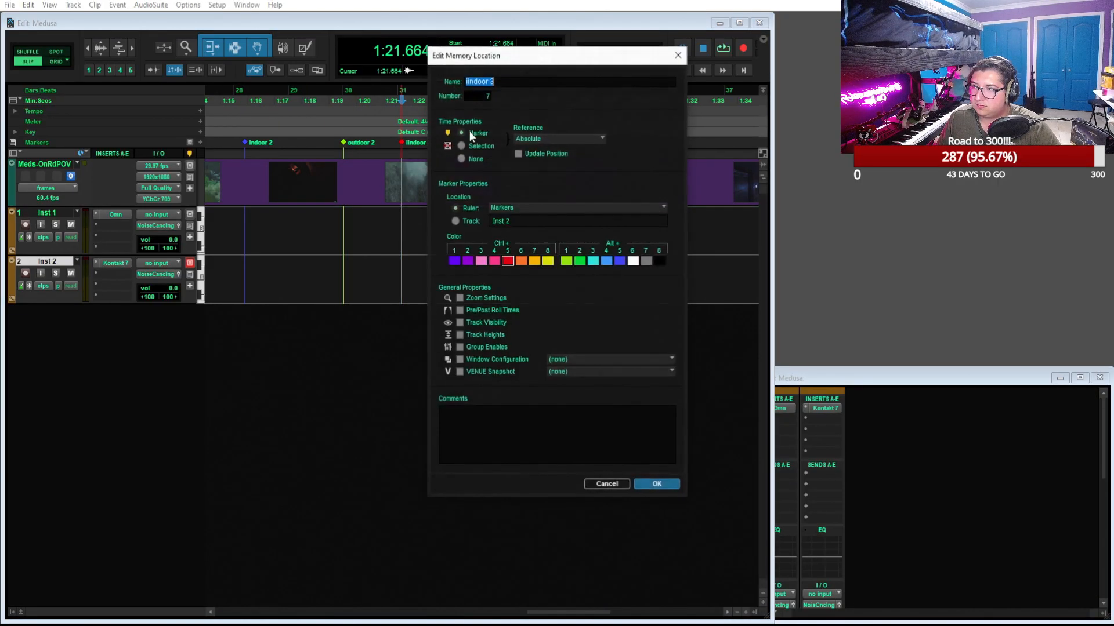
pyautogui.press('Right')
pyautogui.press('Home')
pyautogui.press('Delete')
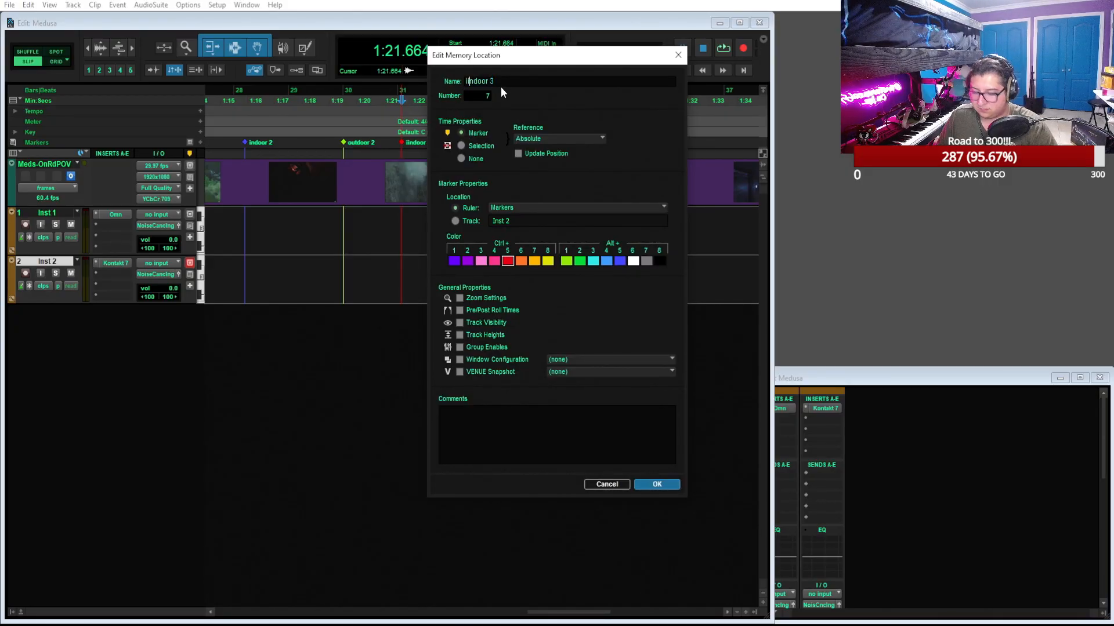
pyautogui.press('Return')
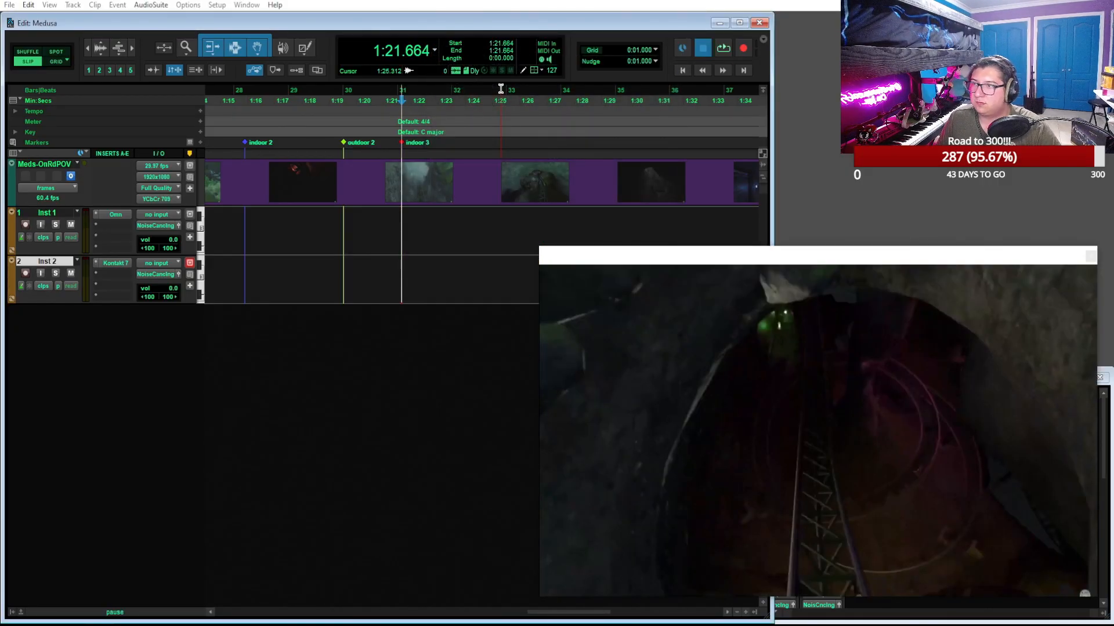
# Play the video from the "indoor 3" marker and place the edit cursor at 1:23.733, where the spiralling track element comes up
pyautogui.press('space')
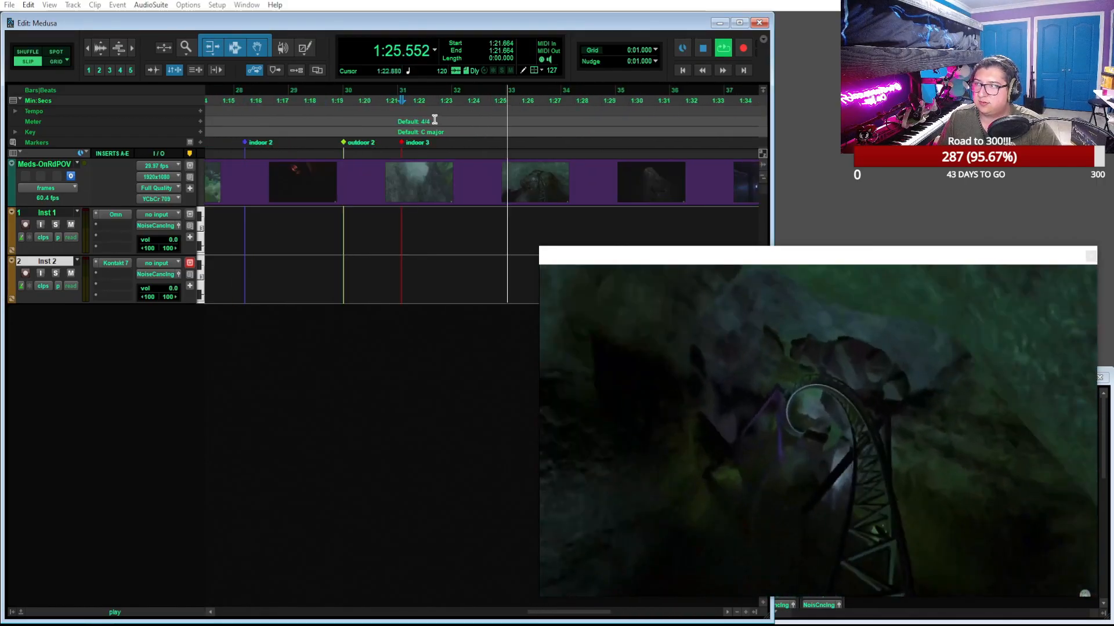
pyautogui.press('space')
pyautogui.moveTo(446, 93)
pyautogui.mouseDown()
pyautogui.moveTo(461, 93)
pyautogui.moveTo(452, 93)
pyautogui.mouseUp()
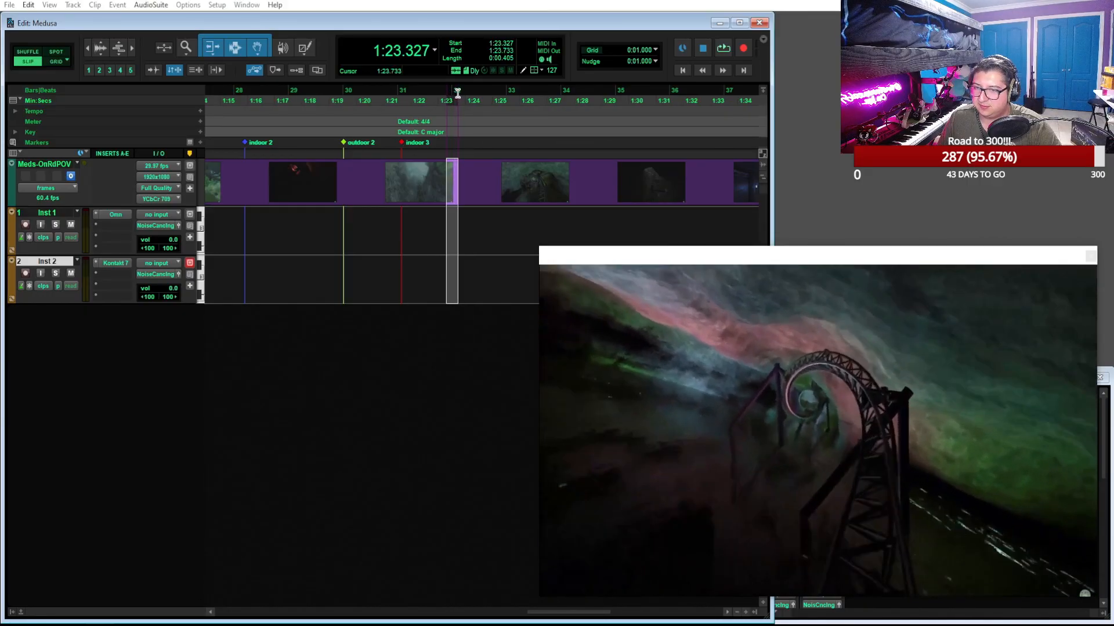
pyautogui.click(457, 93)
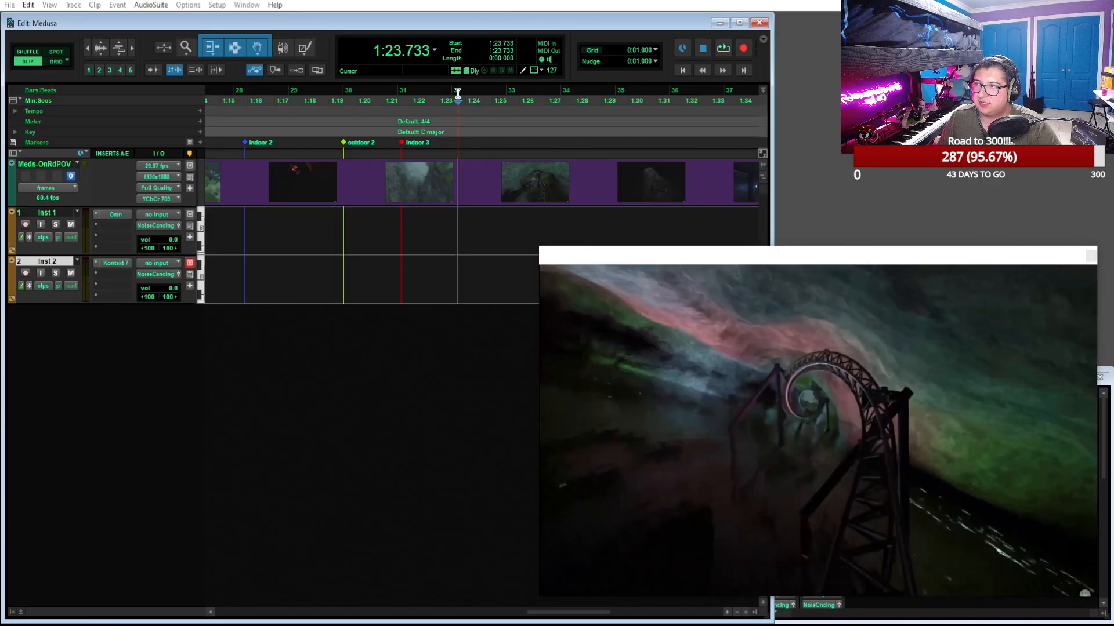
# Add a marker named "Heartline Roll" at the edit cursor on the Markers ruler
pyautogui.click(200, 142)
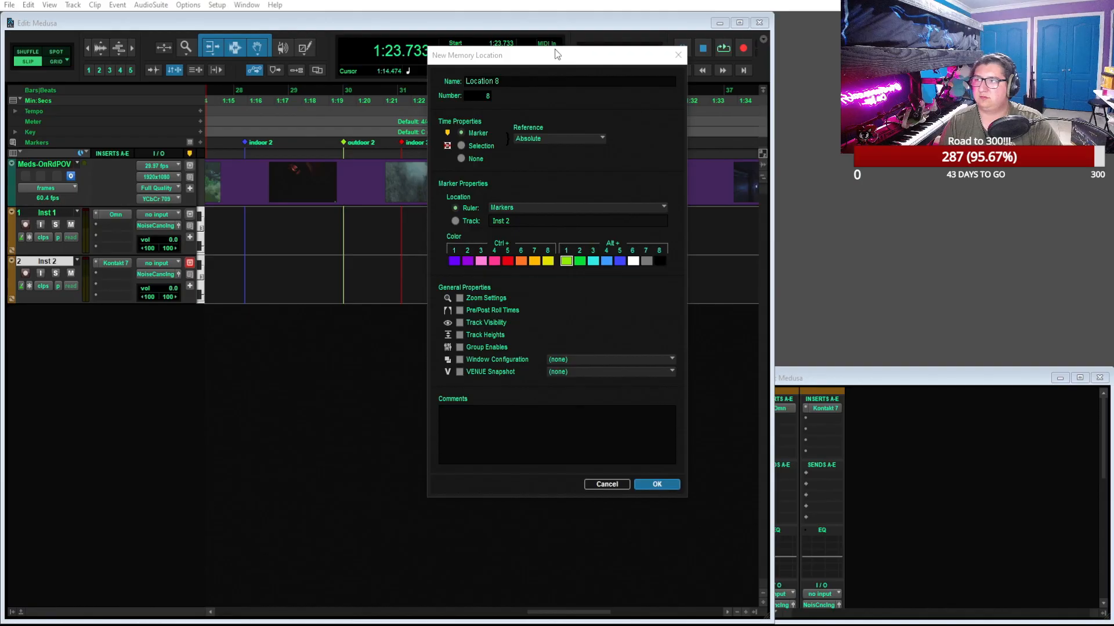
pyautogui.click(532, 85)
pyautogui.press('BackSpace')
pyautogui.press('BackSpace')
pyautogui.press('BackSpace')
pyautogui.press('BackSpace')
pyautogui.press('BackSpace')
pyautogui.press('BackSpace')
pyautogui.press('BackSpace')
pyautogui.press('BackSpace')
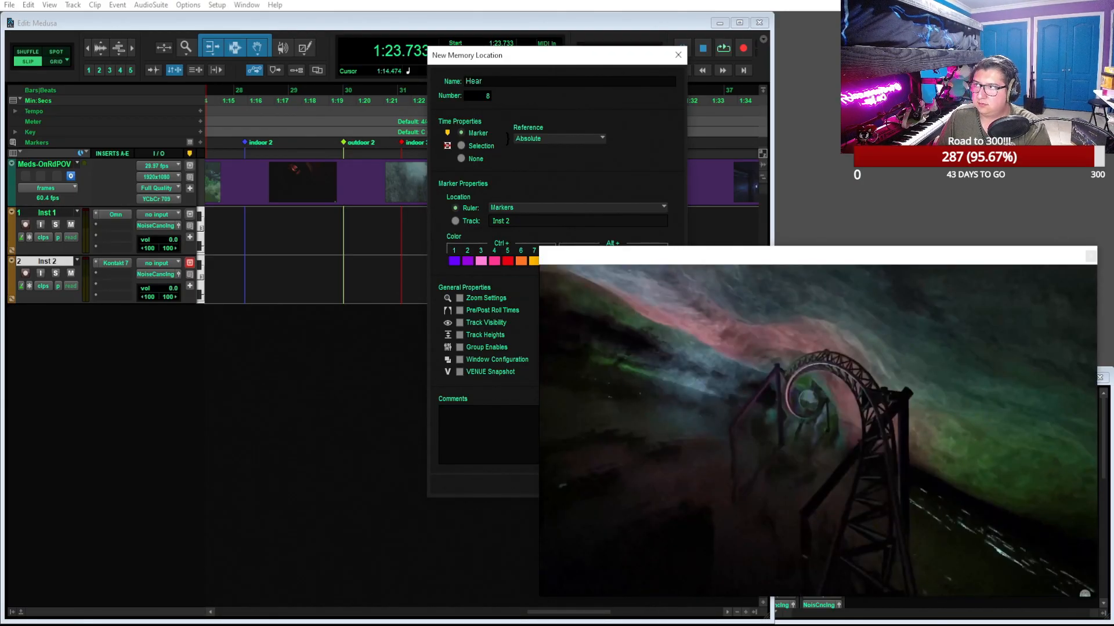
pyautogui.write('Heartlline Roll')
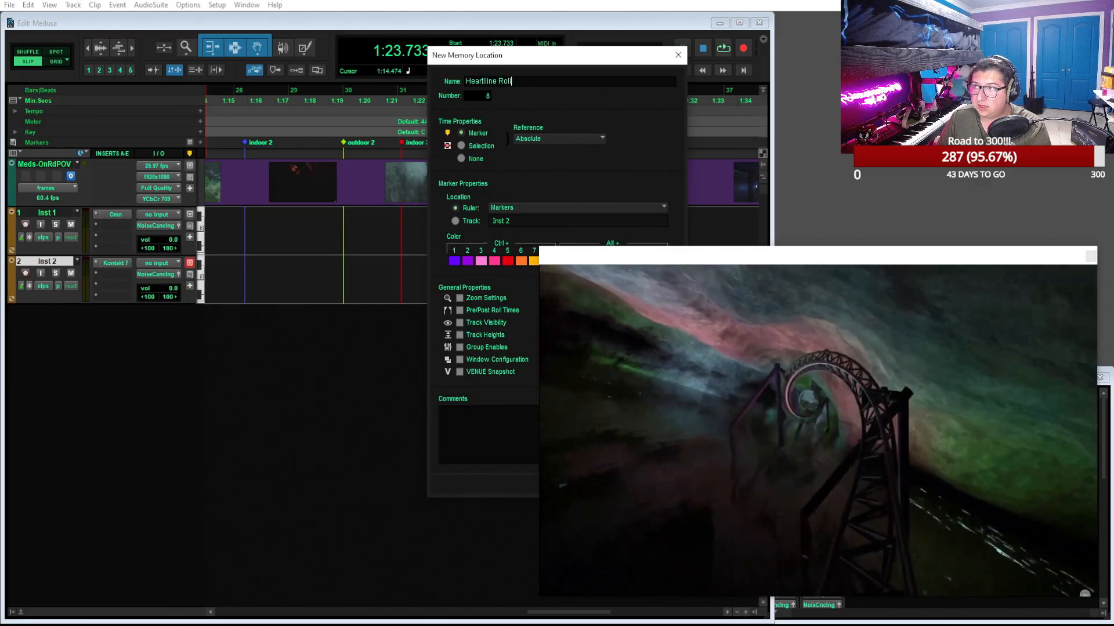
pyautogui.press('Return')
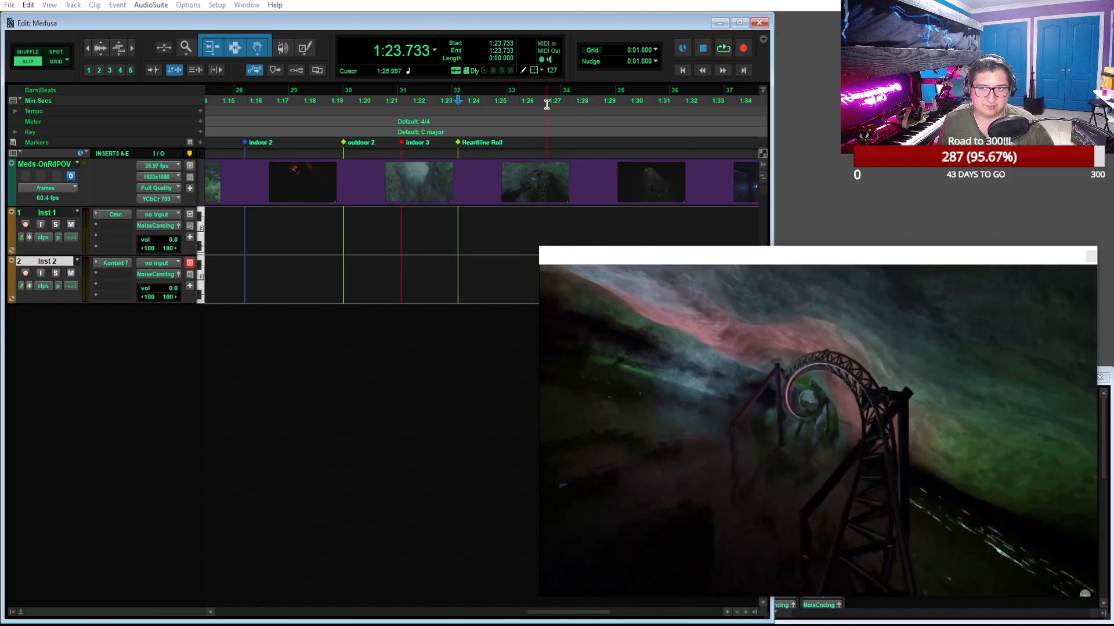
# Play past the roll, scrub to the entrance of the blue-lit columned hall, and place the edit cursor at 1:32.010
pyautogui.press('space')
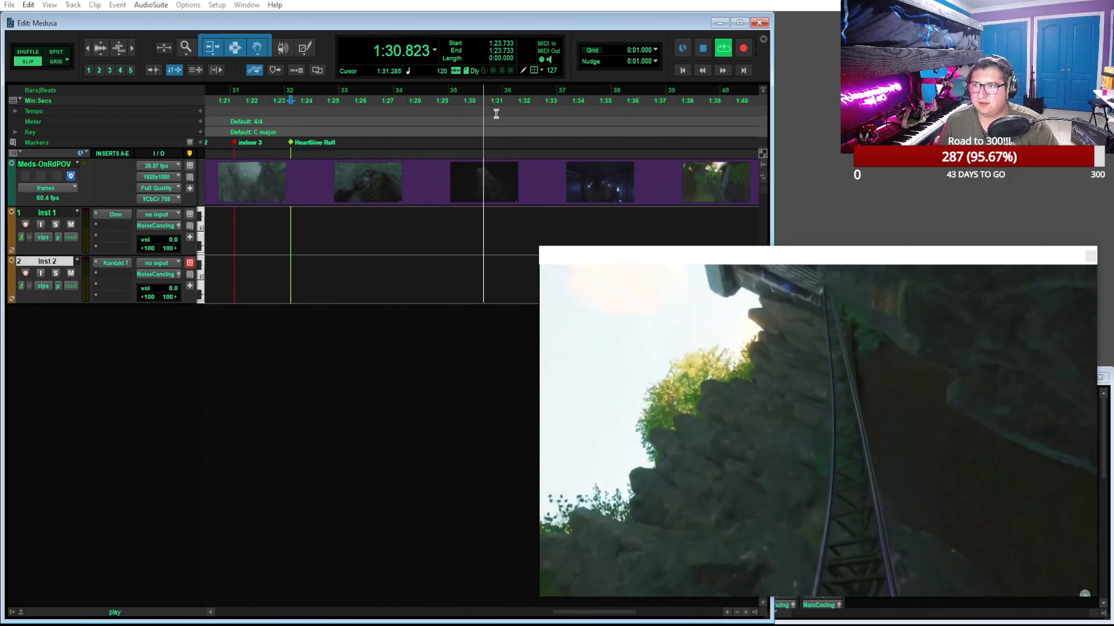
pyautogui.press('space')
pyautogui.moveTo(449, 92); pyautogui.dragTo(516, 91)
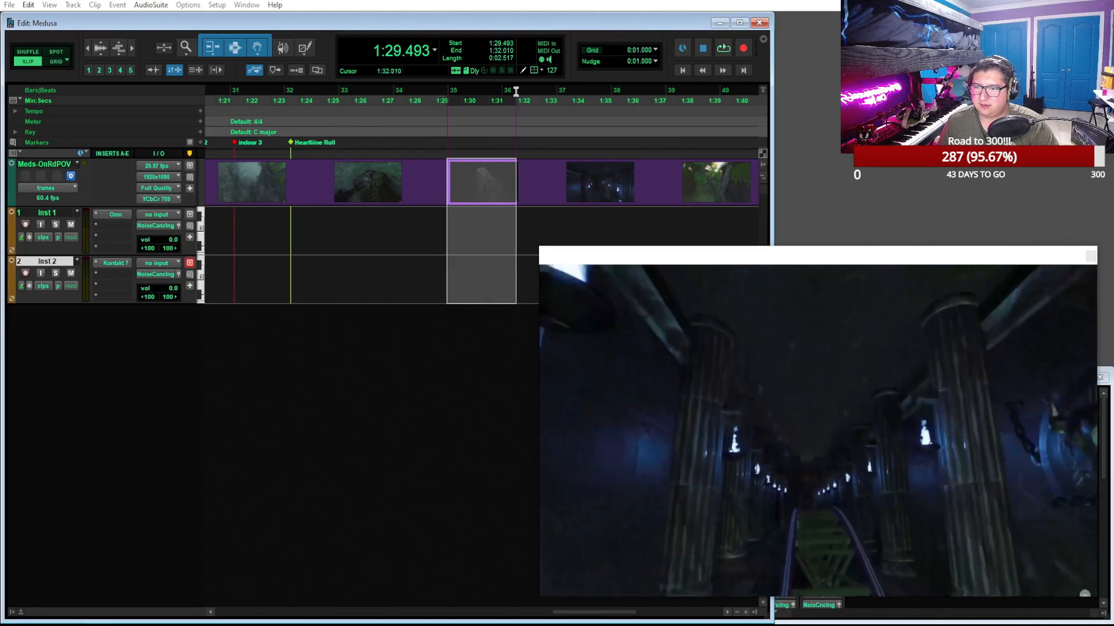
pyautogui.click(515, 92)
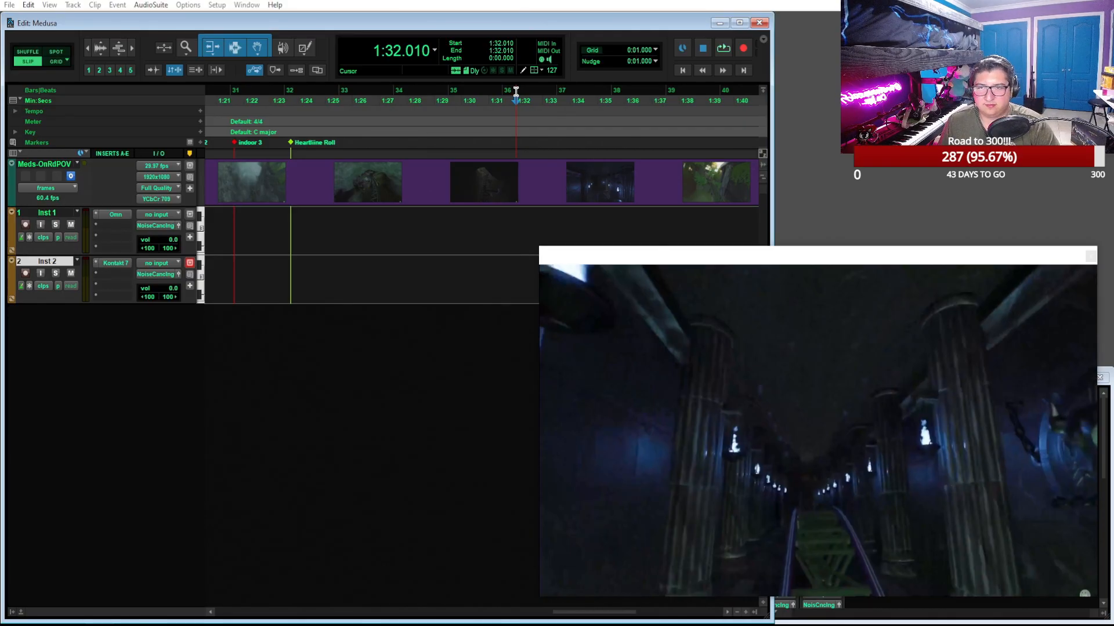
# Add a marker named "Temple" at the edit cursor on the Markers ruler
pyautogui.click(201, 142)
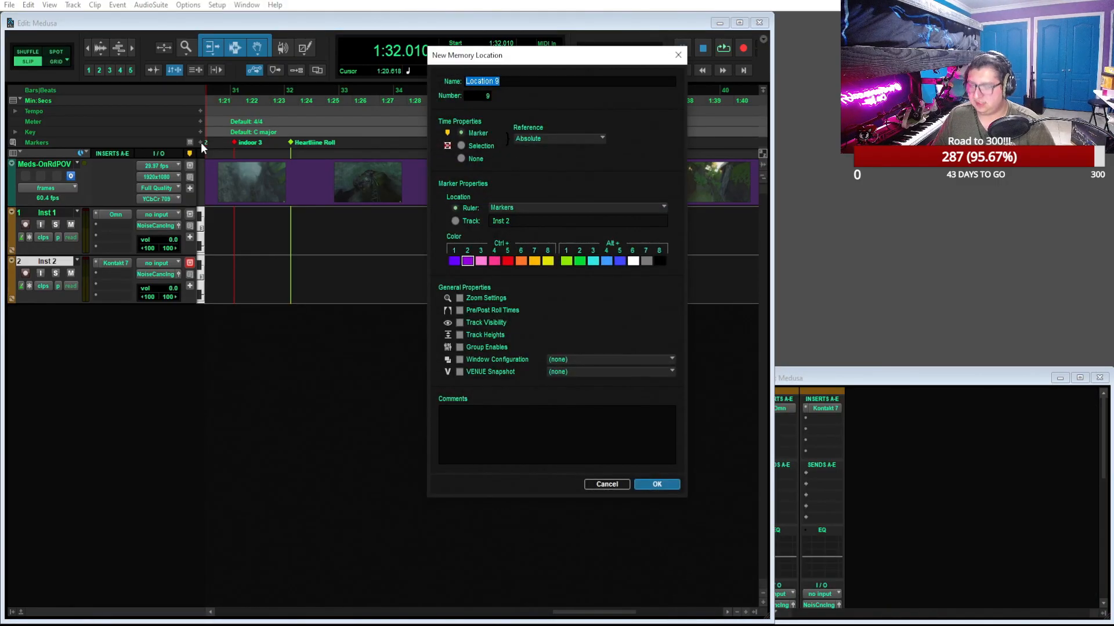
pyautogui.write('Temple')
pyautogui.press('Return')
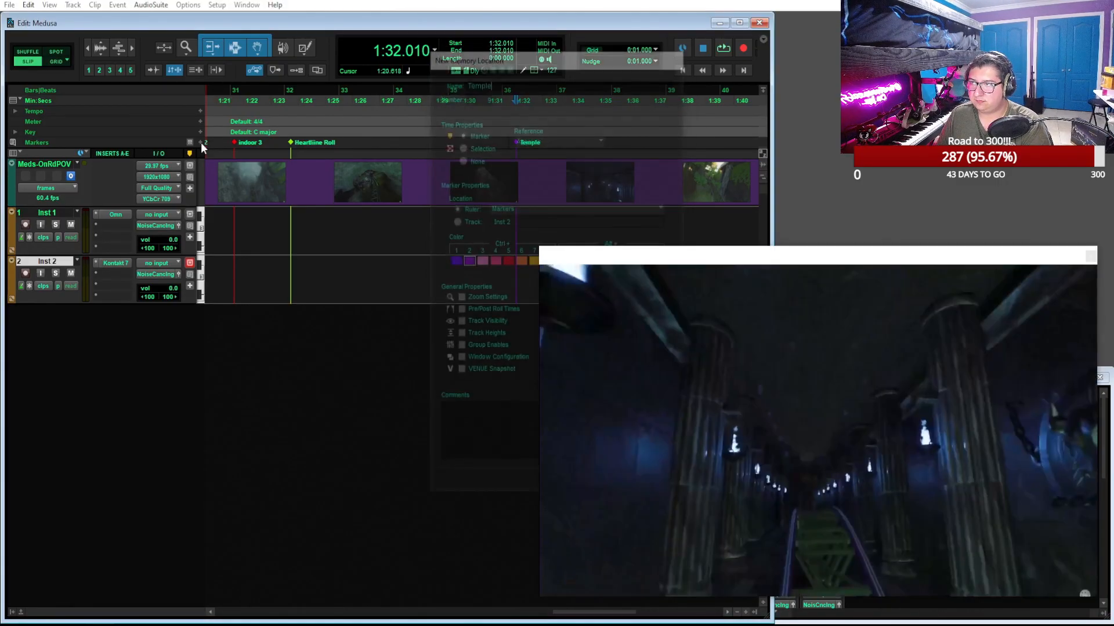
# Preview the video after the "Temple" marker, scrub ahead to the torch-lit hall, and place the edit cursor at 1:42.570
pyautogui.press('space')
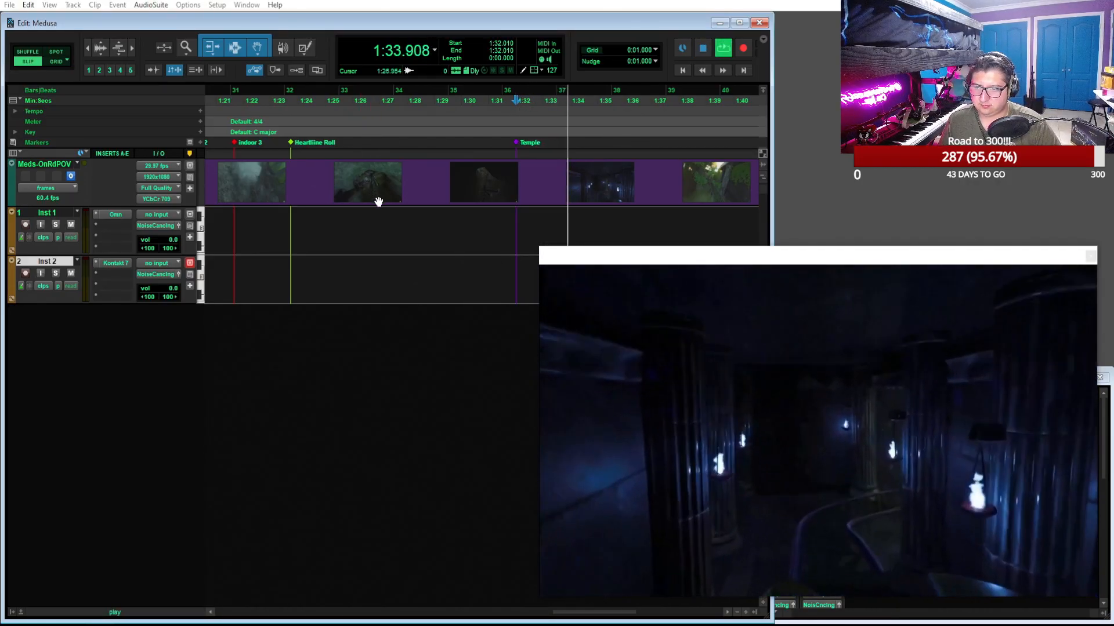
pyautogui.press('space')
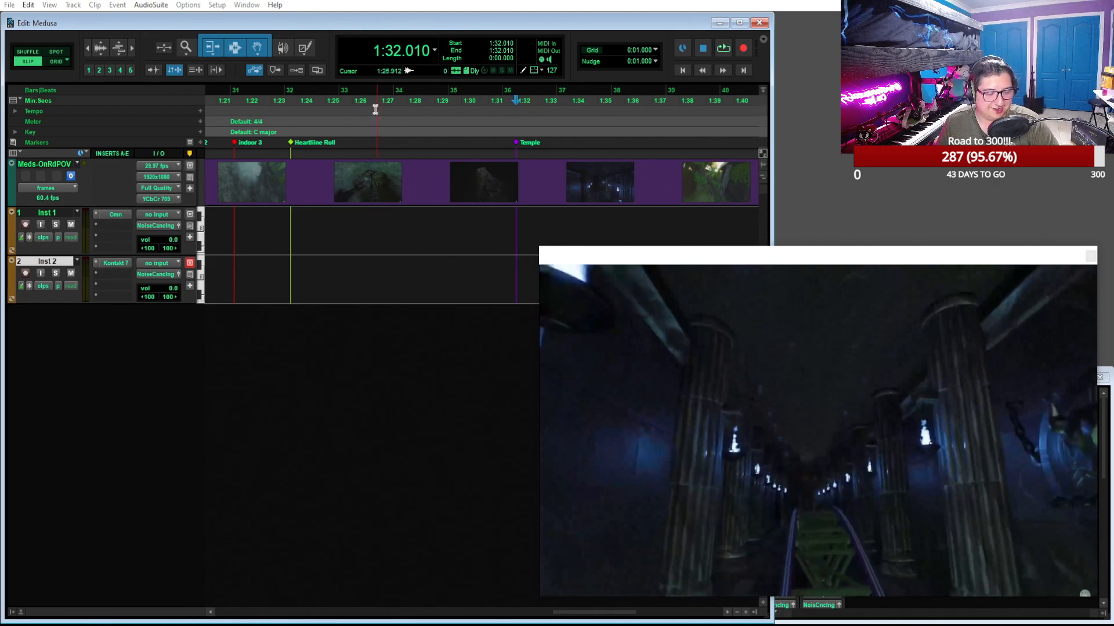
pyautogui.hscroll(3, 371, 81)
pyautogui.hscroll(3, 370, 77)
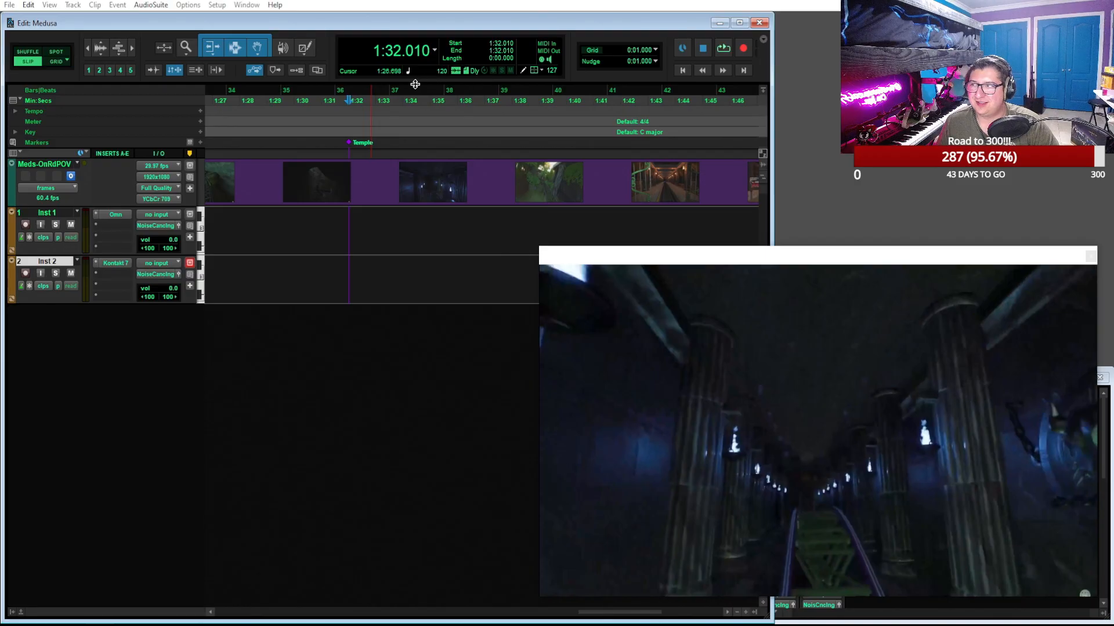
pyautogui.moveTo(370, 95); pyautogui.dragTo(636, 95)
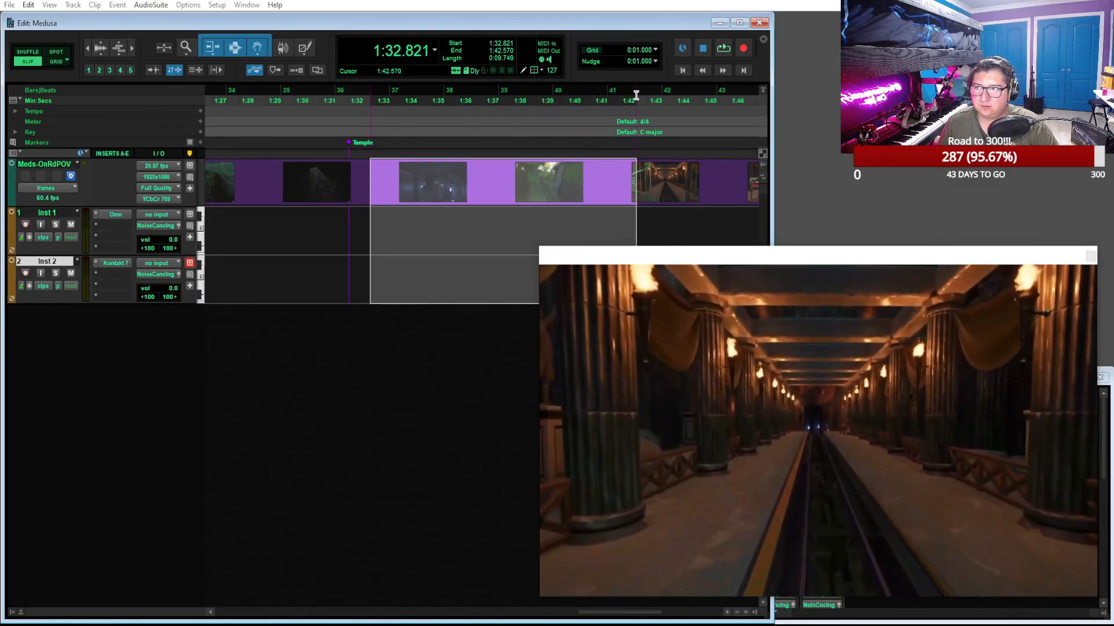
pyautogui.click(637, 95)
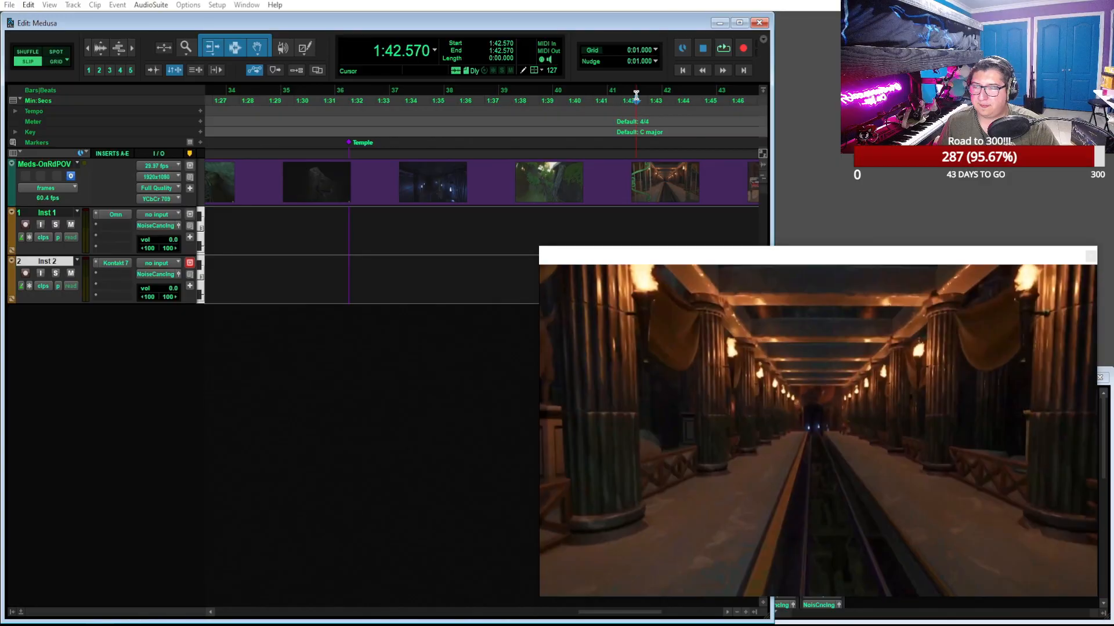
# Replay the passage through the green gates and fine-tune the edit cursor to 1:42.698, just inside the torch-lit hall
pyautogui.moveTo(637, 94); pyautogui.dragTo(633, 96)
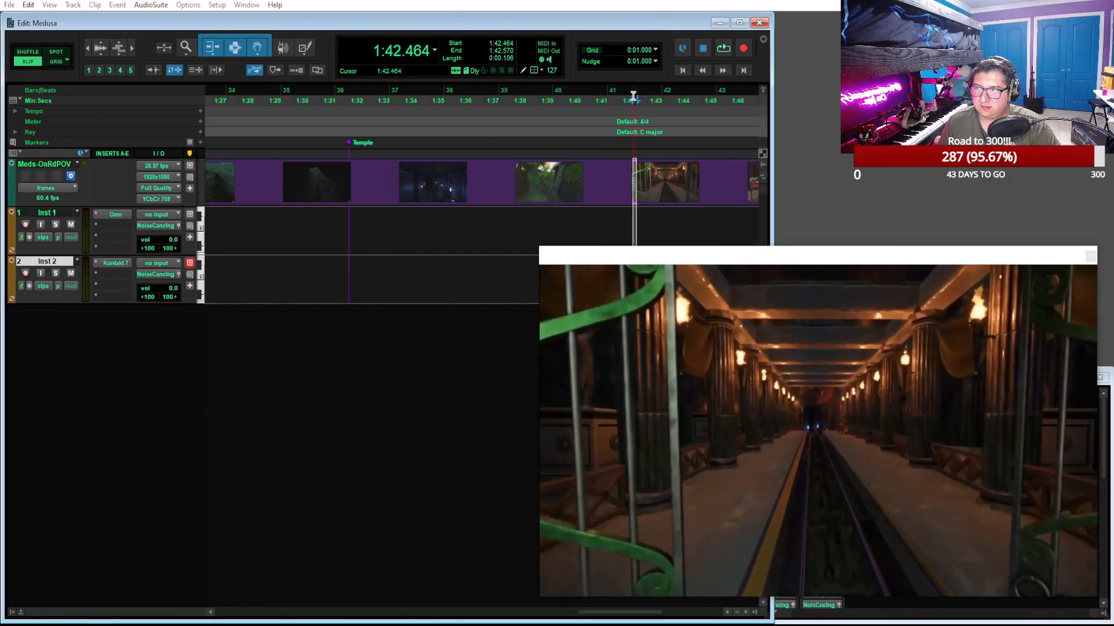
pyautogui.press('space')
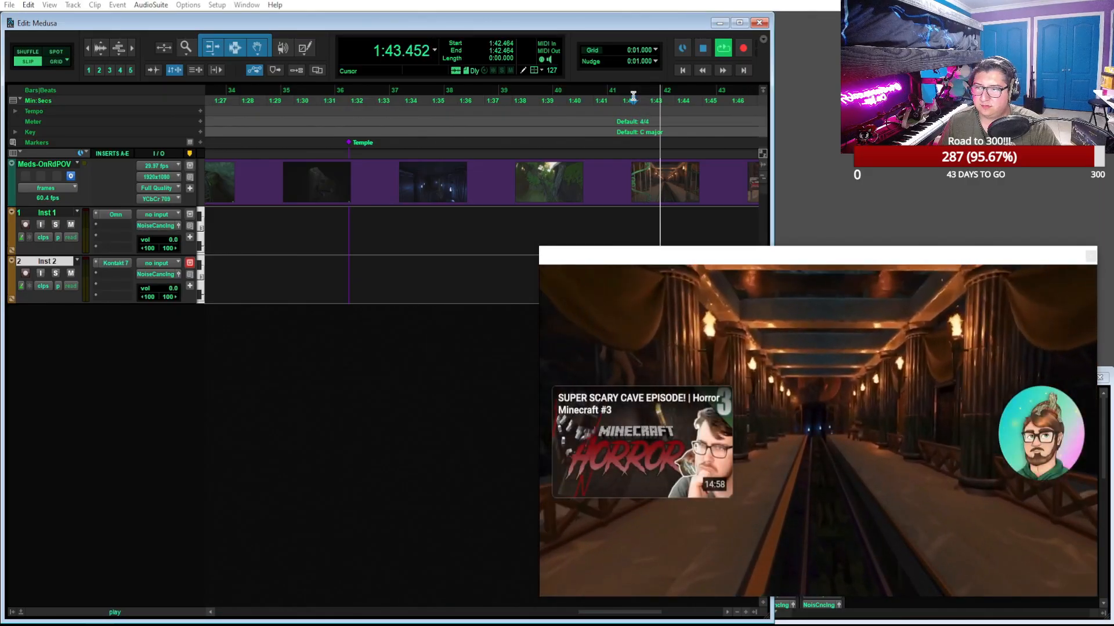
pyautogui.click(619, 94)
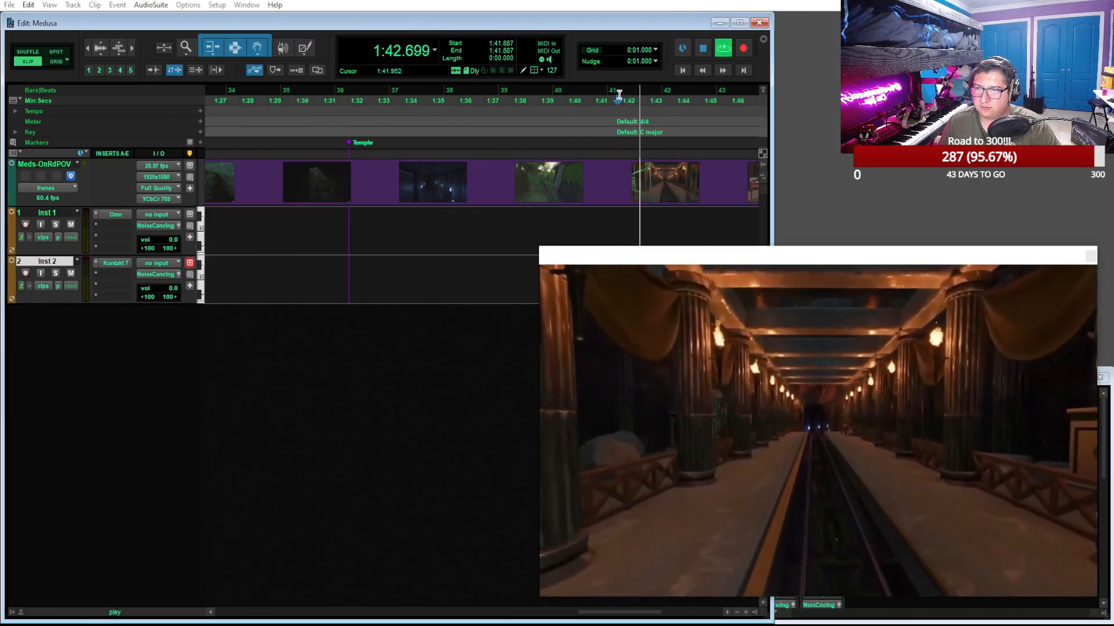
pyautogui.press('space')
pyautogui.press('space')
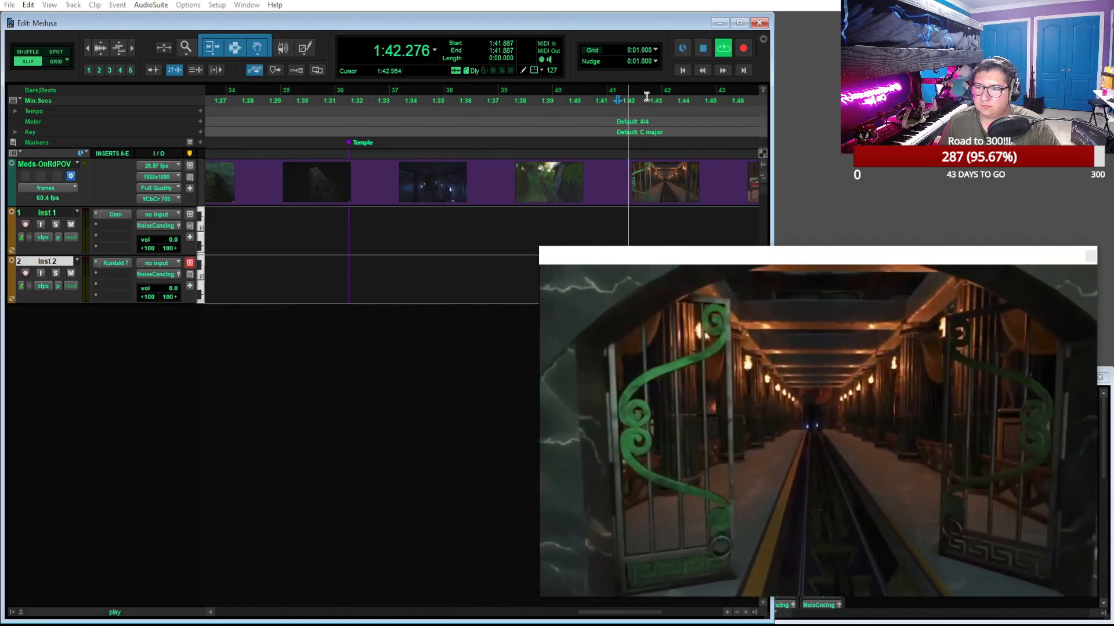
pyautogui.press('space')
pyautogui.click(647, 97)
pyautogui.click(638, 96)
pyautogui.moveTo(634, 96)
pyautogui.mouseDown()
pyautogui.moveTo(614, 96)
pyautogui.moveTo(640, 96)
pyautogui.mouseUp()
pyautogui.click(639, 95)
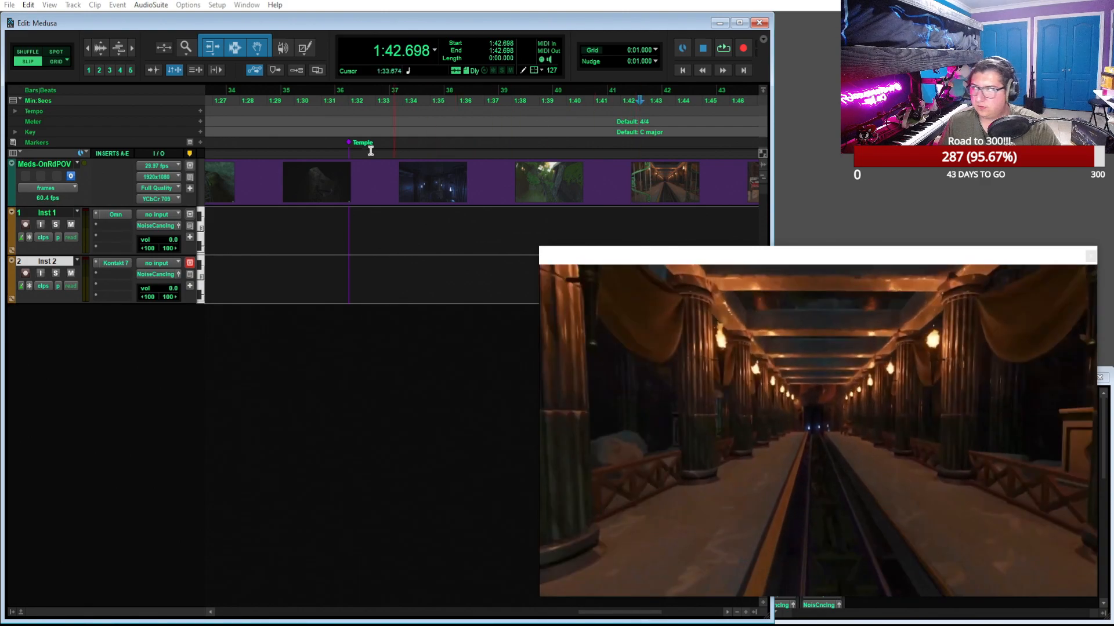
# Add a marker named "Station" at the edit cursor on the Markers ruler
pyautogui.click(200, 141)
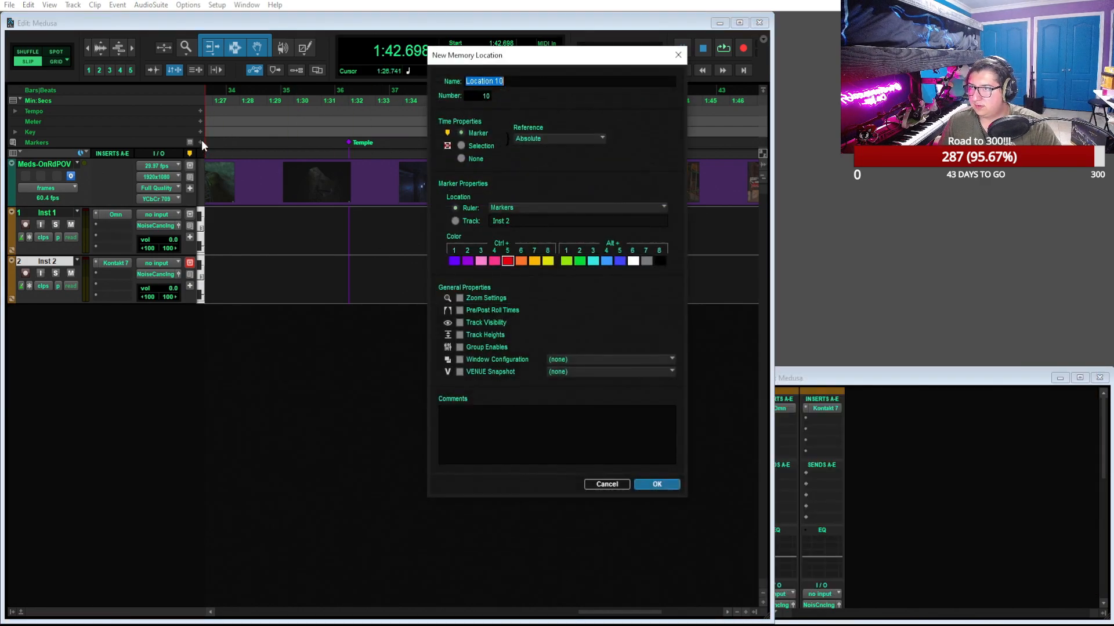
pyautogui.write('E')
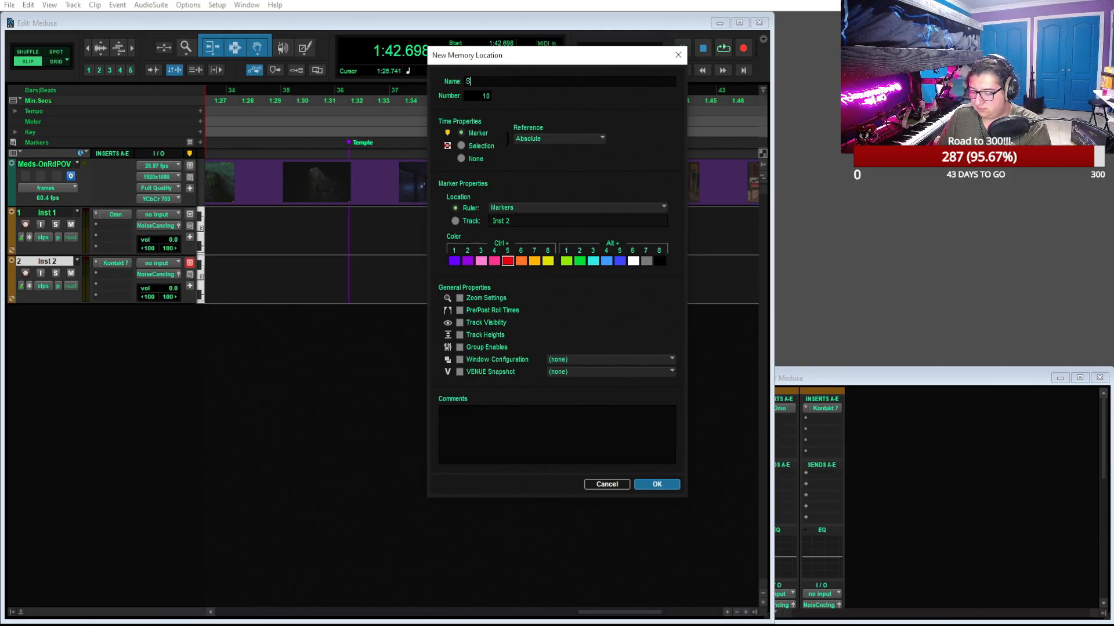
pyautogui.press('BackSpace')
pyautogui.press('BackSpace')
pyautogui.press('BackSpace')
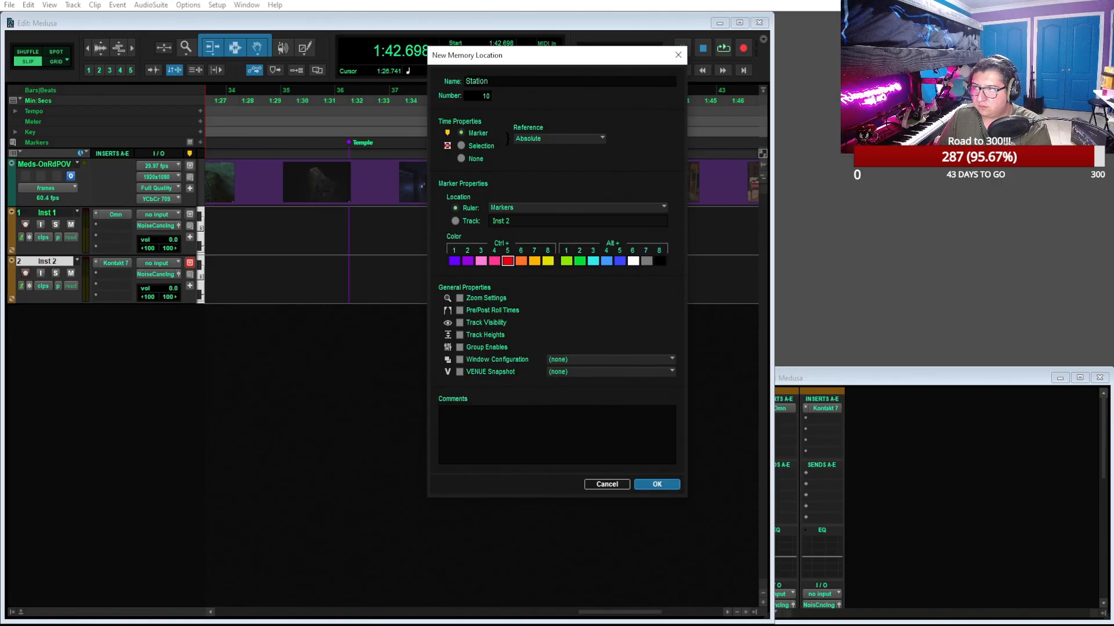
pyautogui.press('Return')
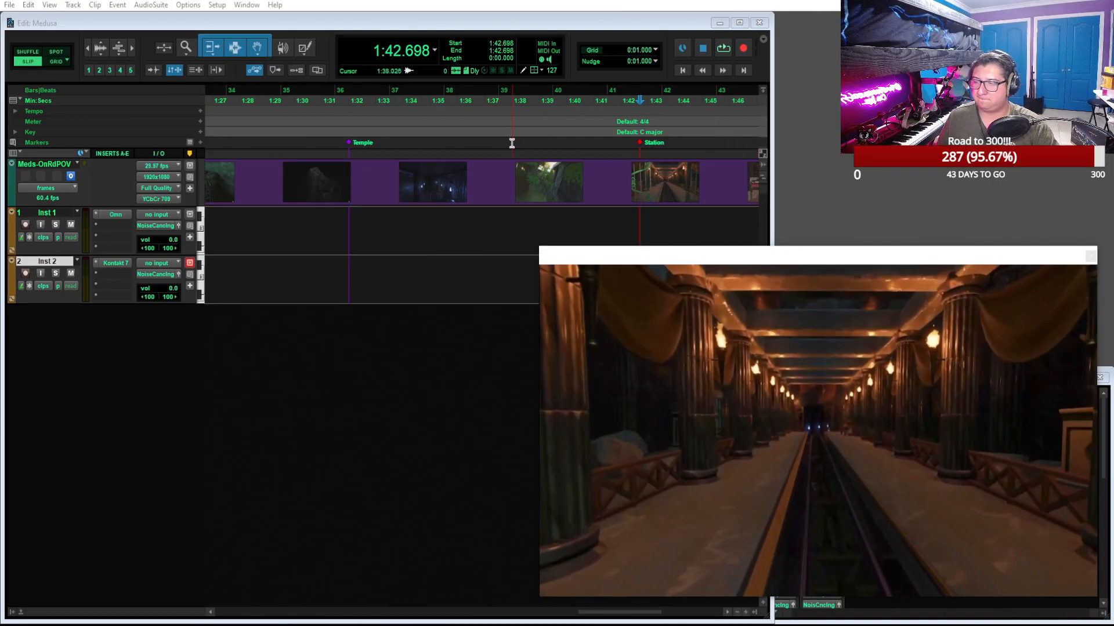
# Preview the video past the "Station" marker and fine-tune the edit cursor to 1:49.269, facing the open gates
pyautogui.click(557, 24)
pyautogui.press('space')
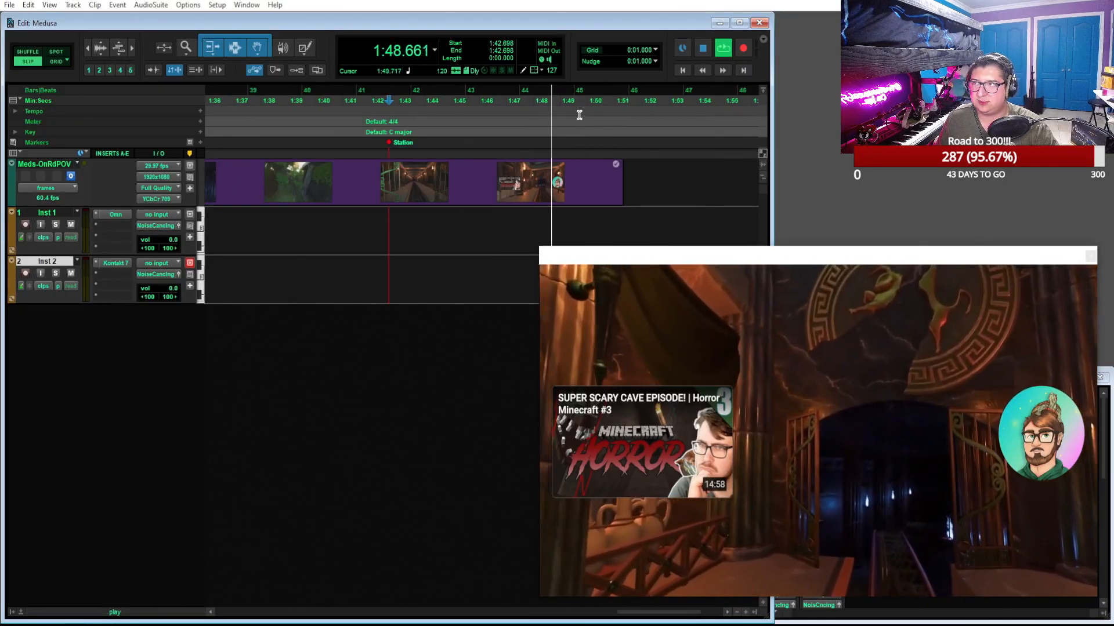
pyautogui.press('space')
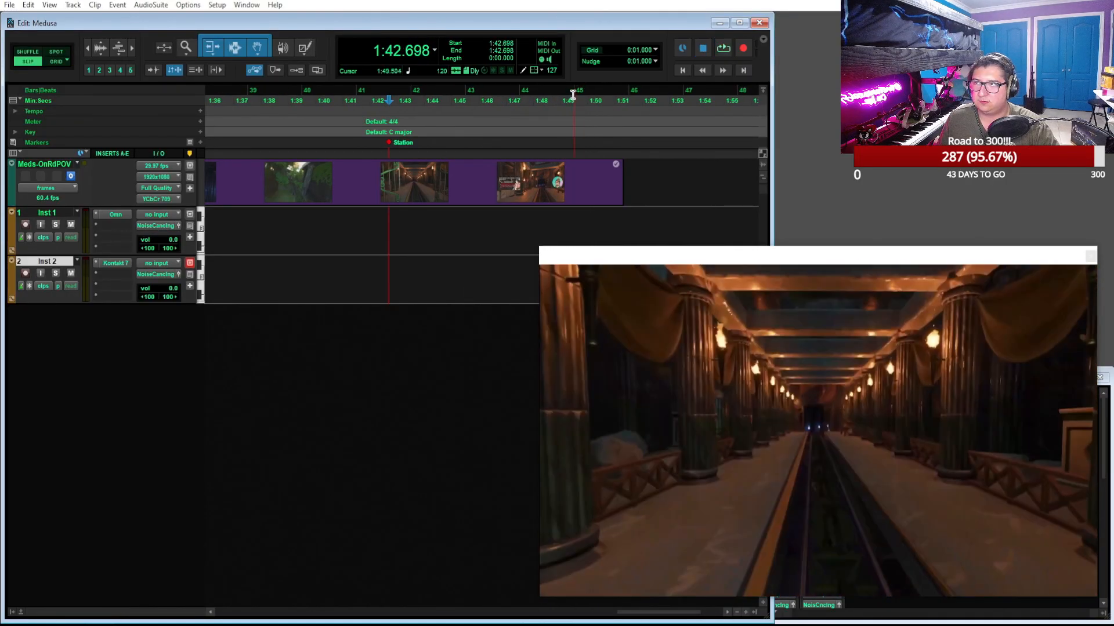
pyautogui.click(540, 94)
pyautogui.press('space')
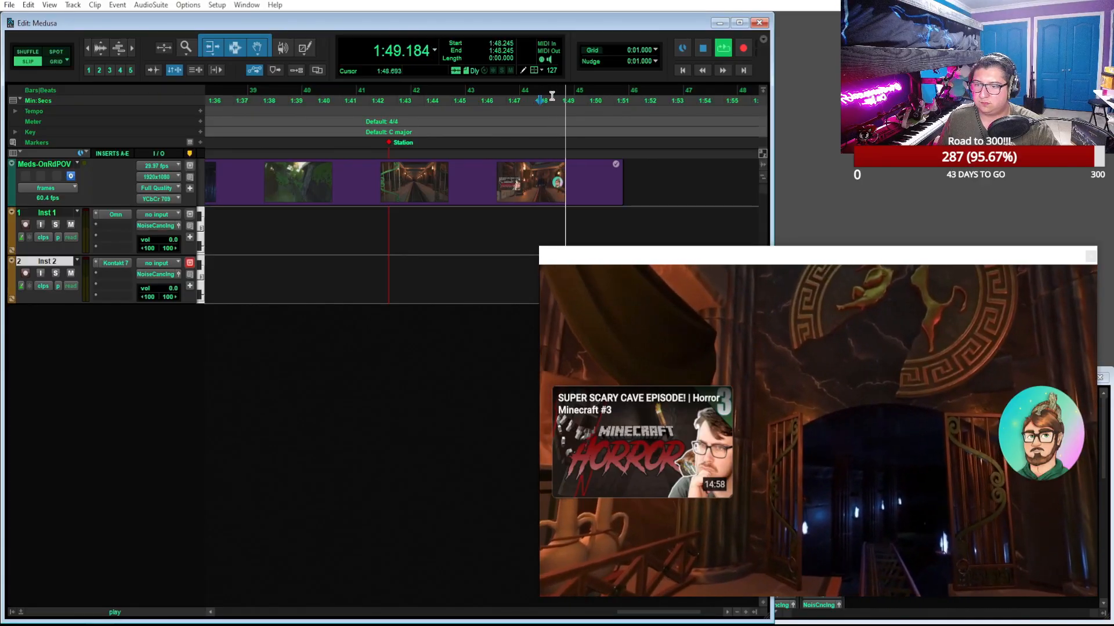
pyautogui.press('space')
pyautogui.click(574, 101)
pyautogui.moveTo(574, 101); pyautogui.dragTo(575, 102)
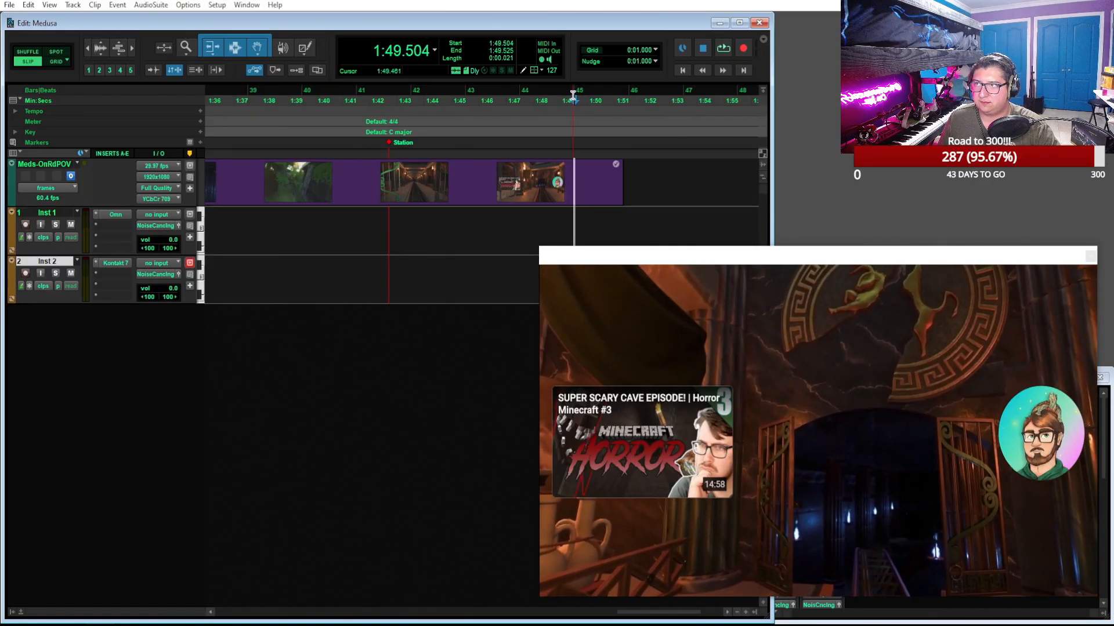
pyautogui.click(573, 97)
pyautogui.click(566, 94)
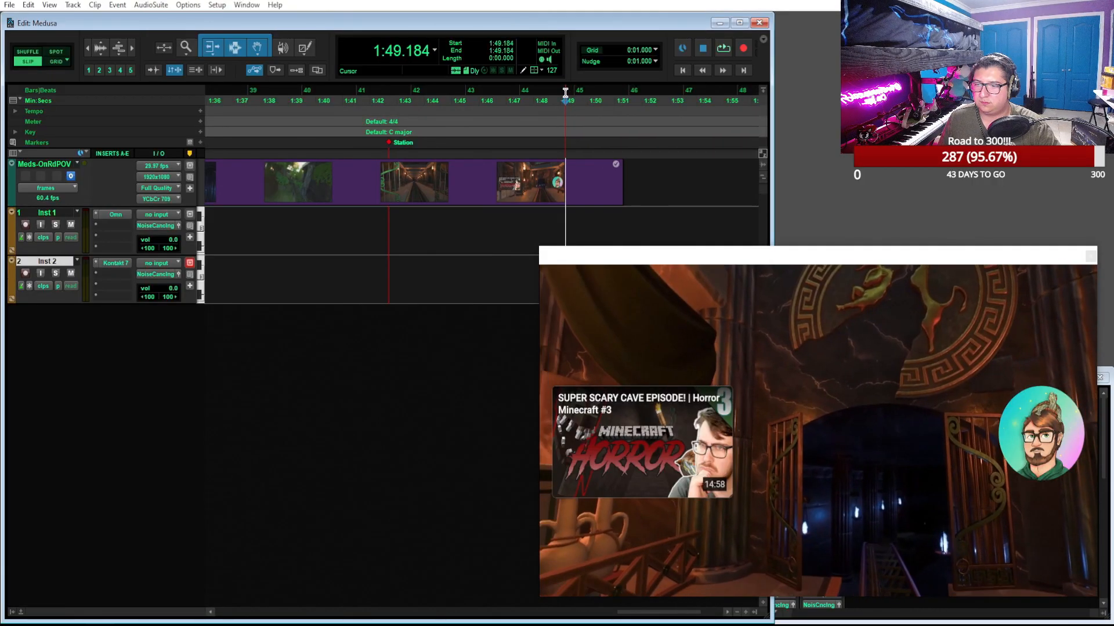
pyautogui.click(567, 93)
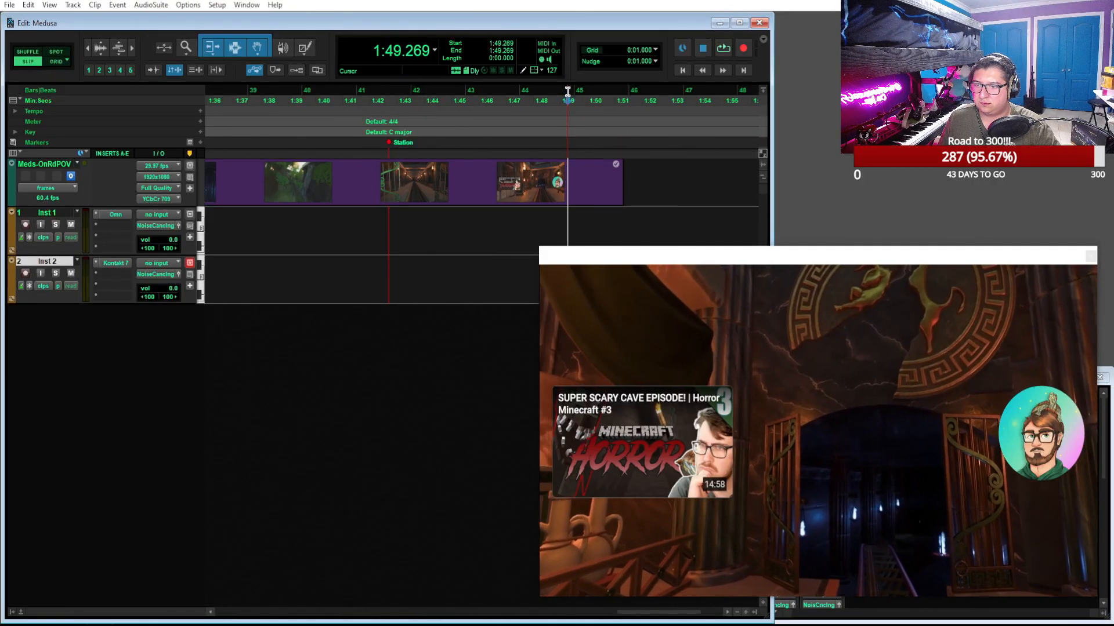
# Add a marker named "End" at the edit cursor on the Markers ruler
pyautogui.click(199, 143)
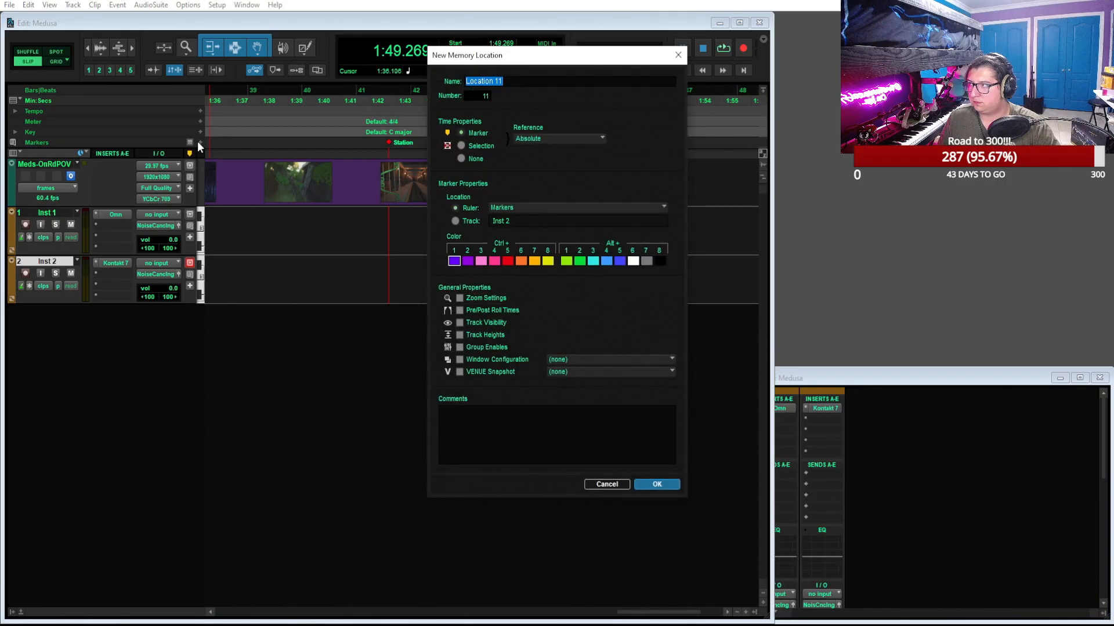
pyautogui.write('En')
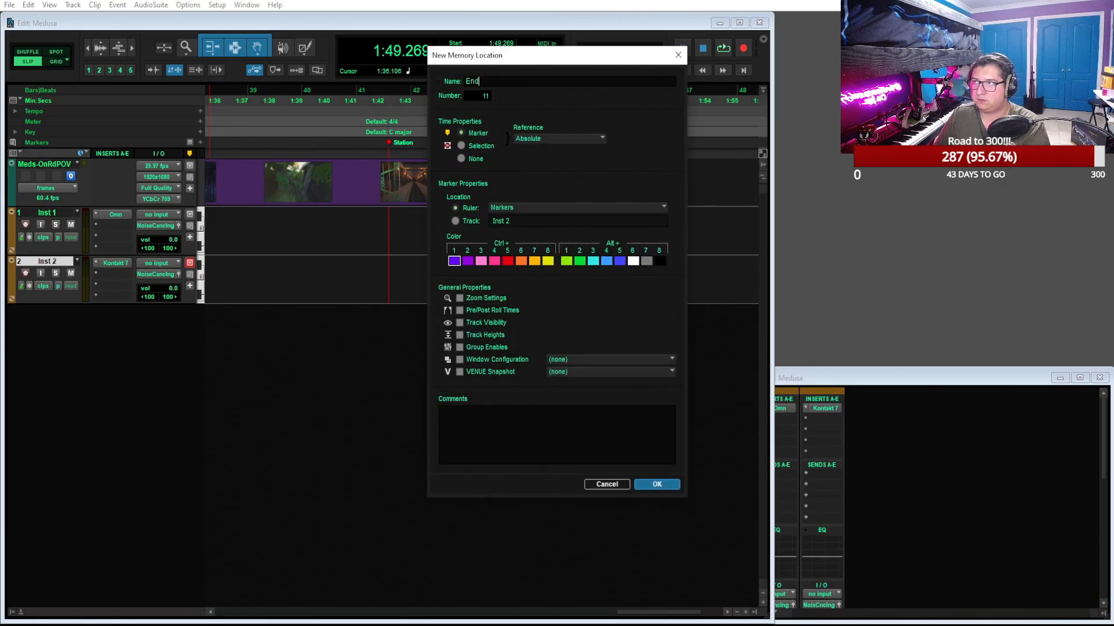
pyautogui.write('d')
pyautogui.press('Return')
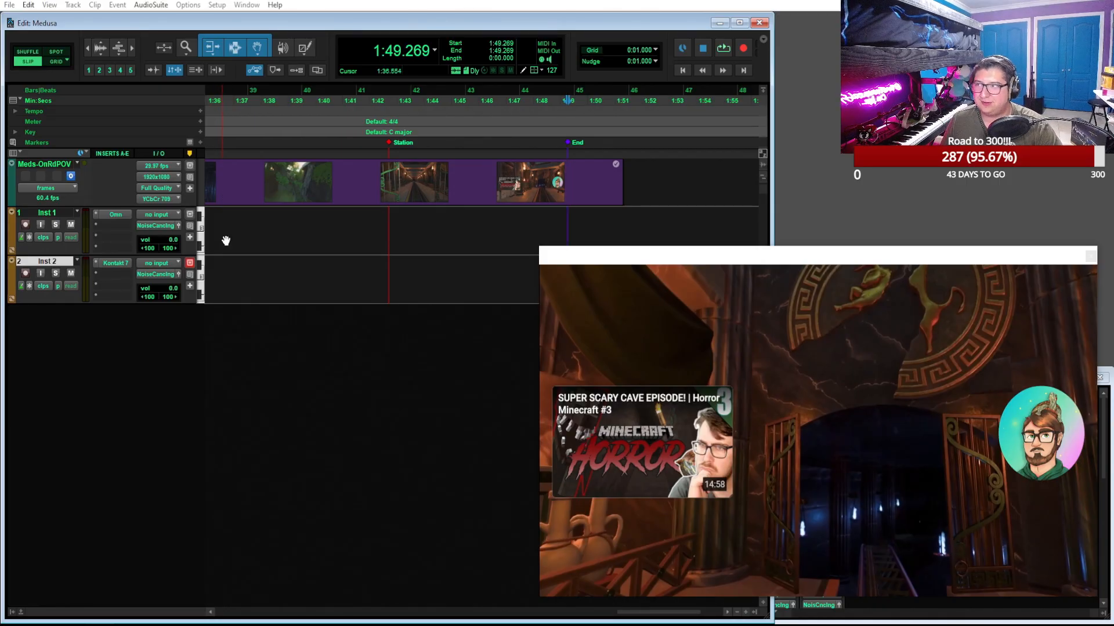
# Return to the start of the ride and place the edit cursor at 0:21.418, by the 120 tempo event at bar 1
pyautogui.scroll(-3, 311, 239)
pyautogui.hscroll(-3, 395, 256)
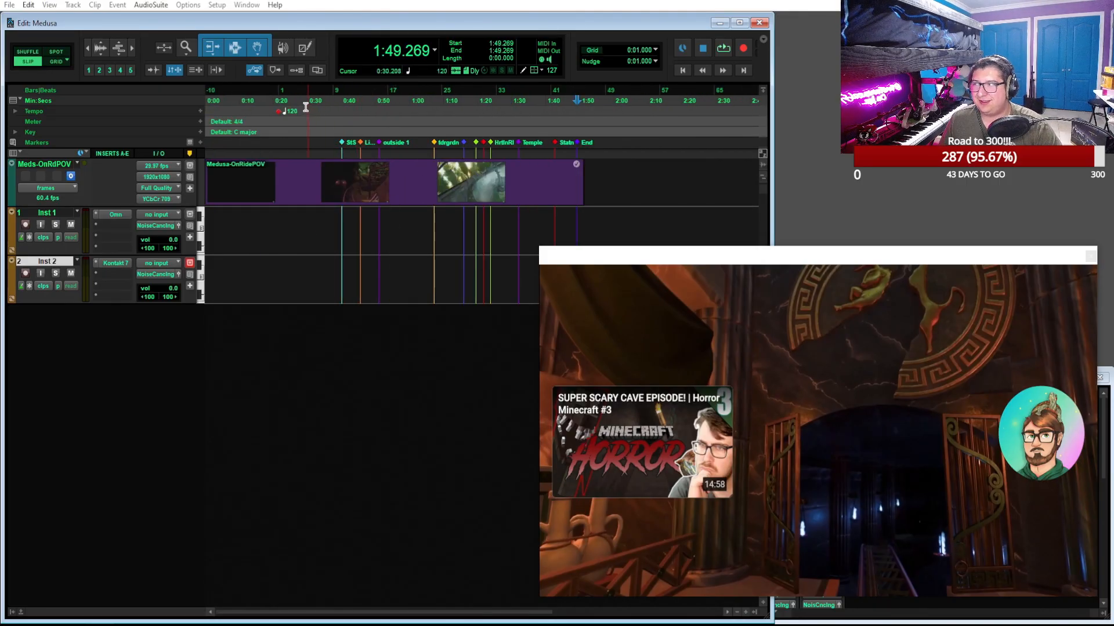
pyautogui.click(278, 95)
pyautogui.click(280, 95)
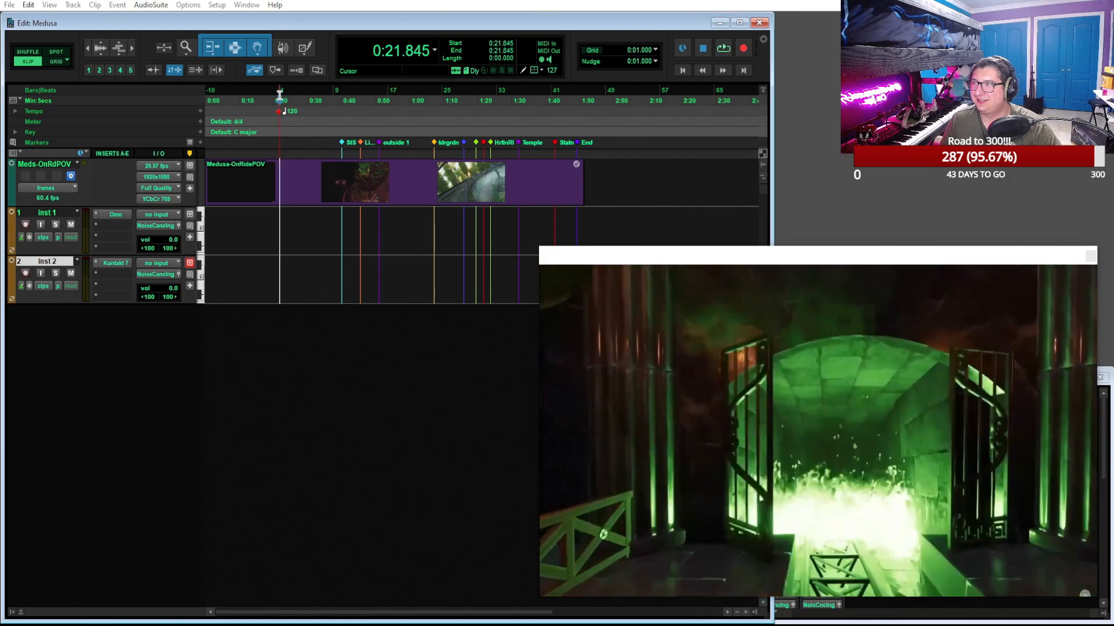
pyautogui.scroll(2, 377, 99)
pyautogui.click(476, 94)
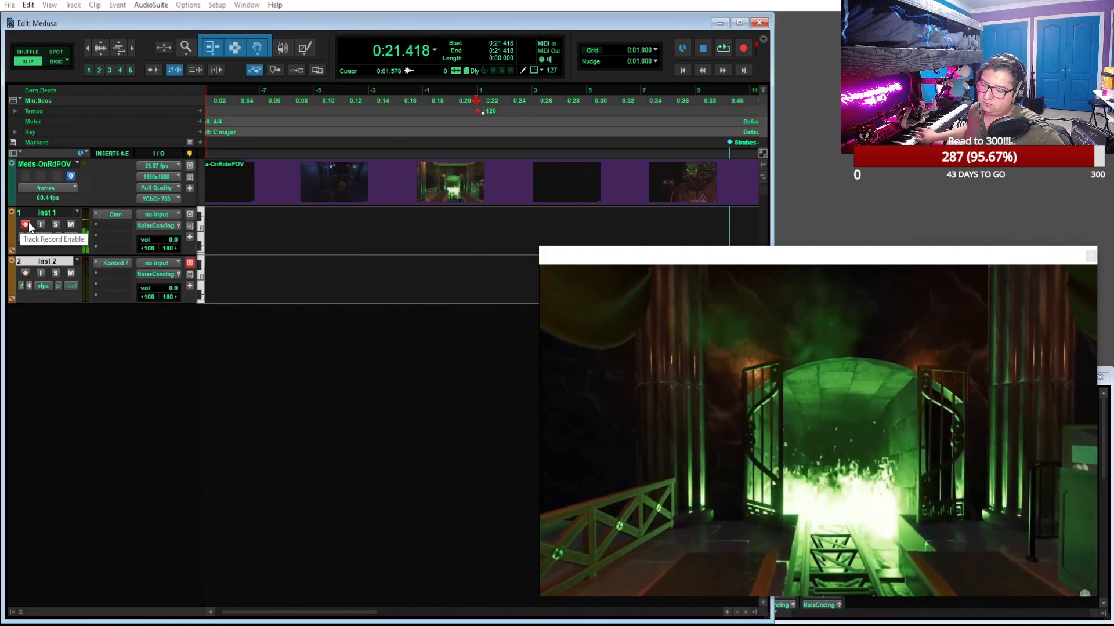
# Record-enable Inst 2, load the Sustains articulation in 8Dio Majestica Brass, and move the Kontakt 7 window clear of the track controls
pyautogui.click(27, 274)
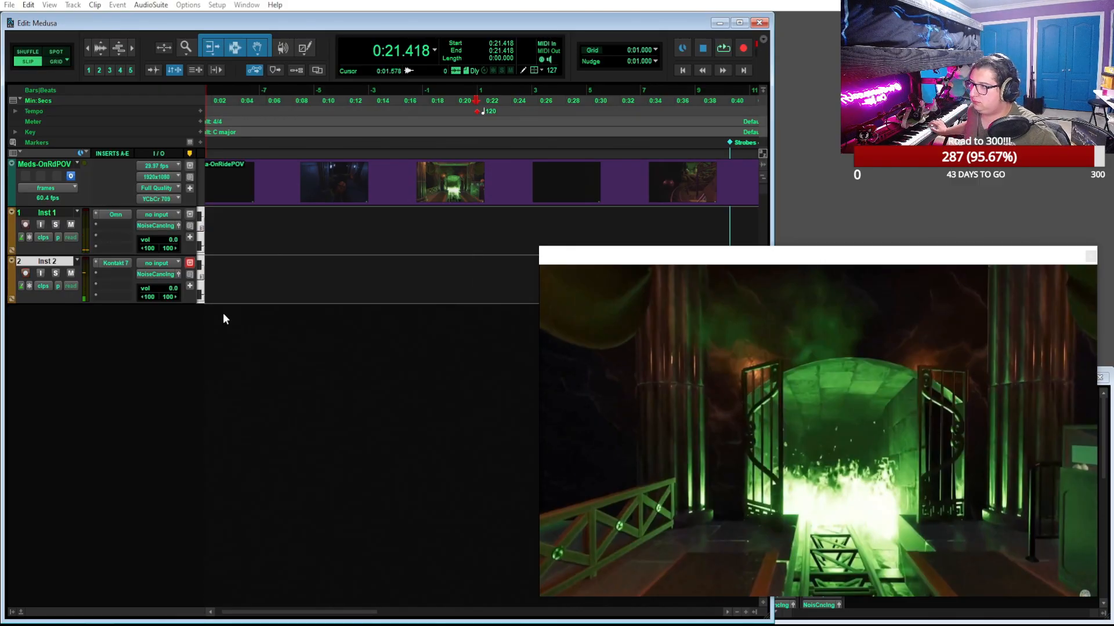
pyautogui.click(115, 263)
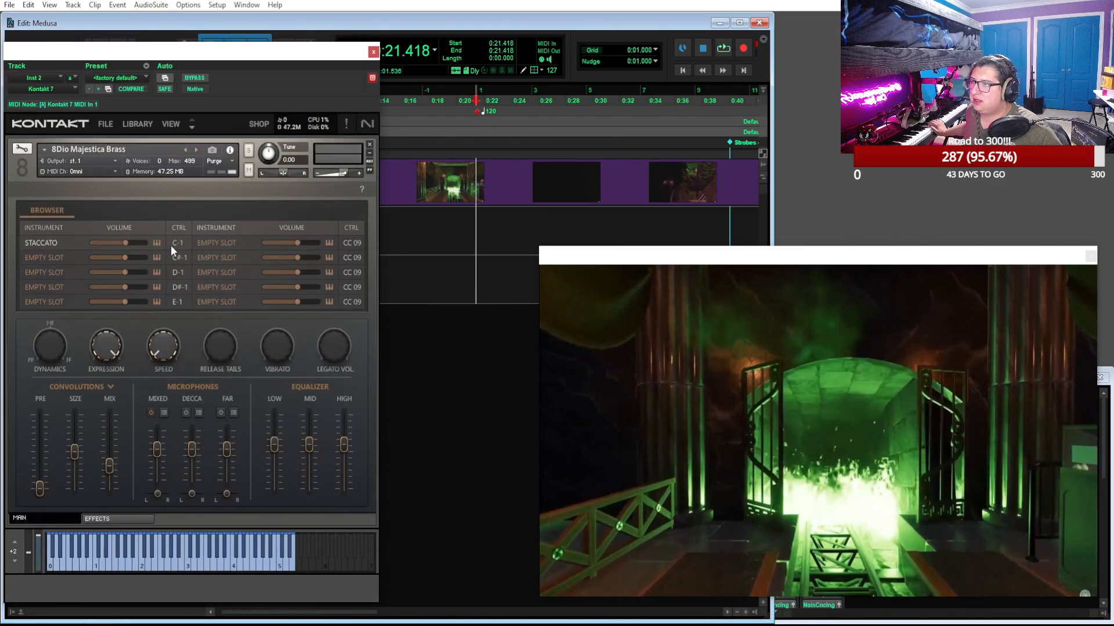
pyautogui.click(38, 243)
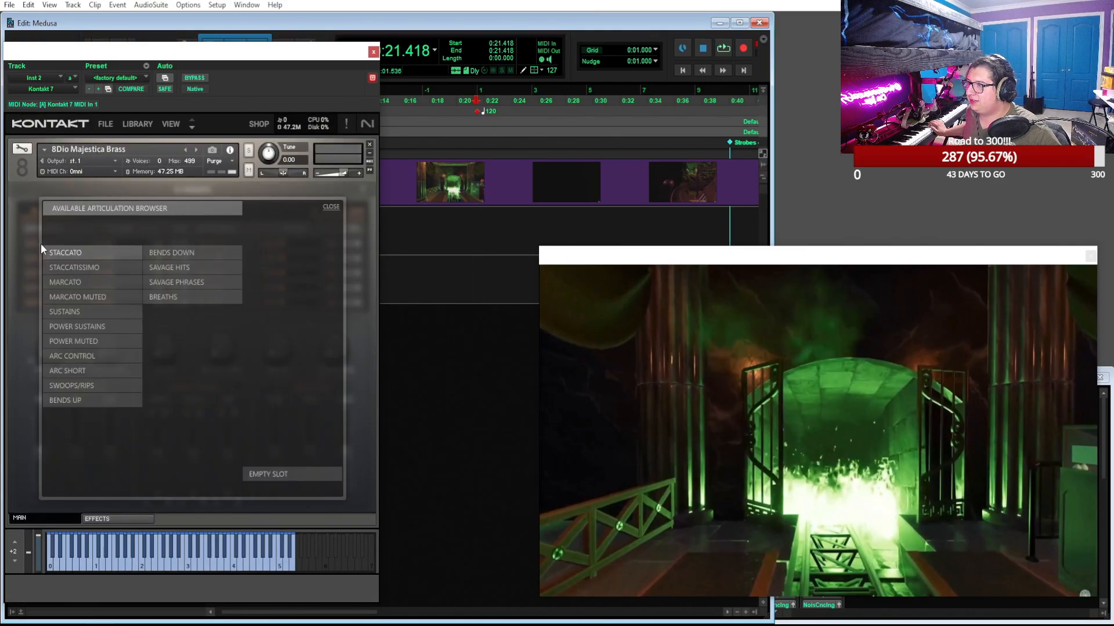
pyautogui.click(84, 312)
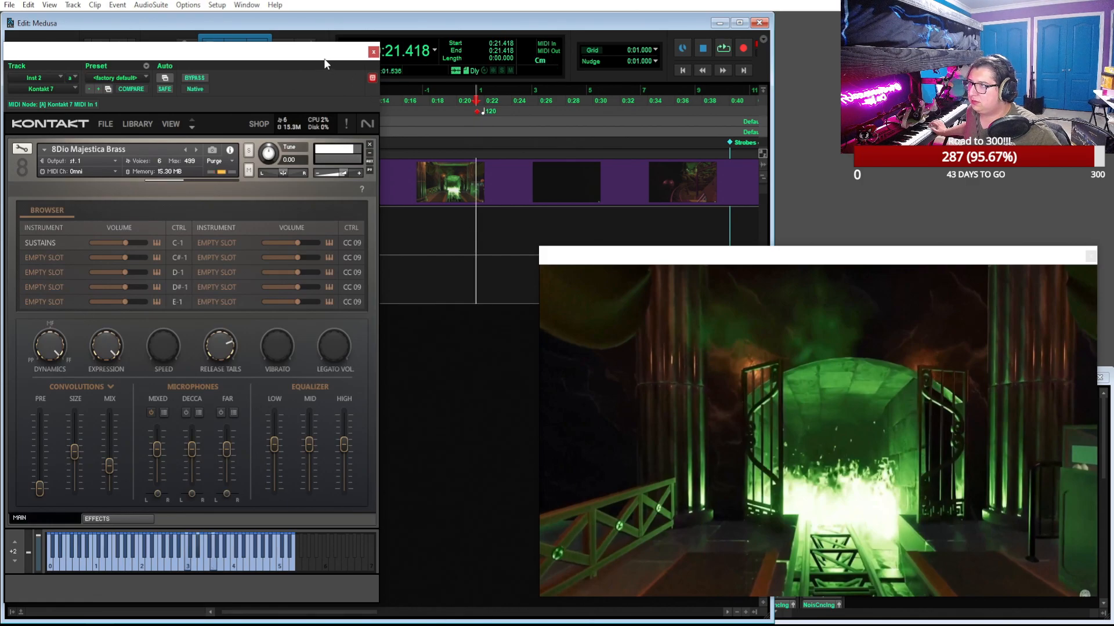
pyautogui.moveTo(324, 58); pyautogui.dragTo(560, 57)
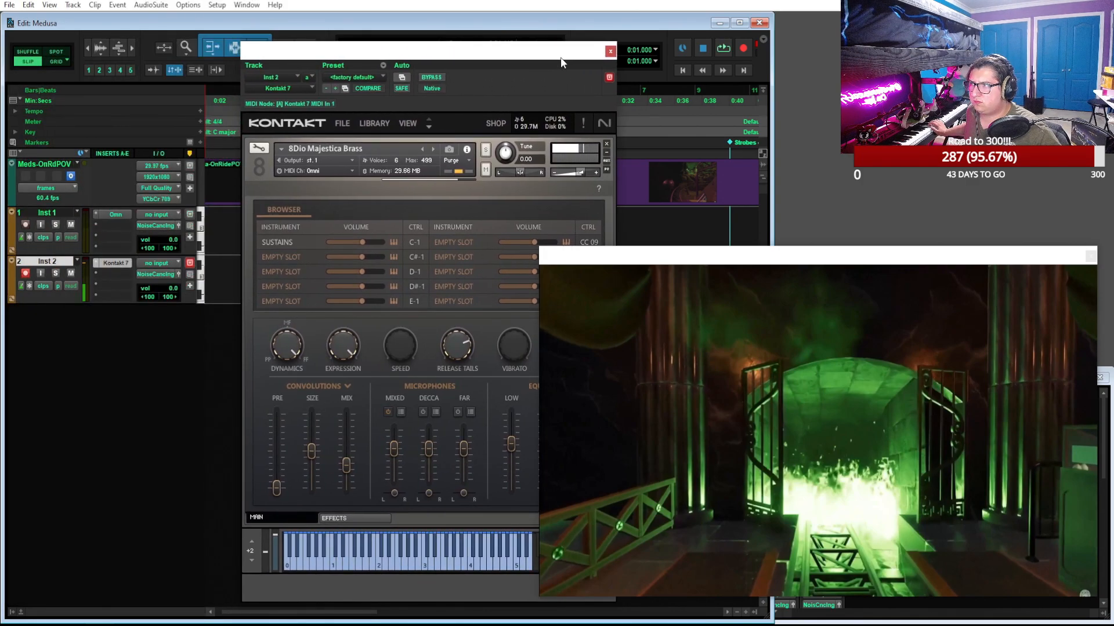
pyautogui.click(293, 87)
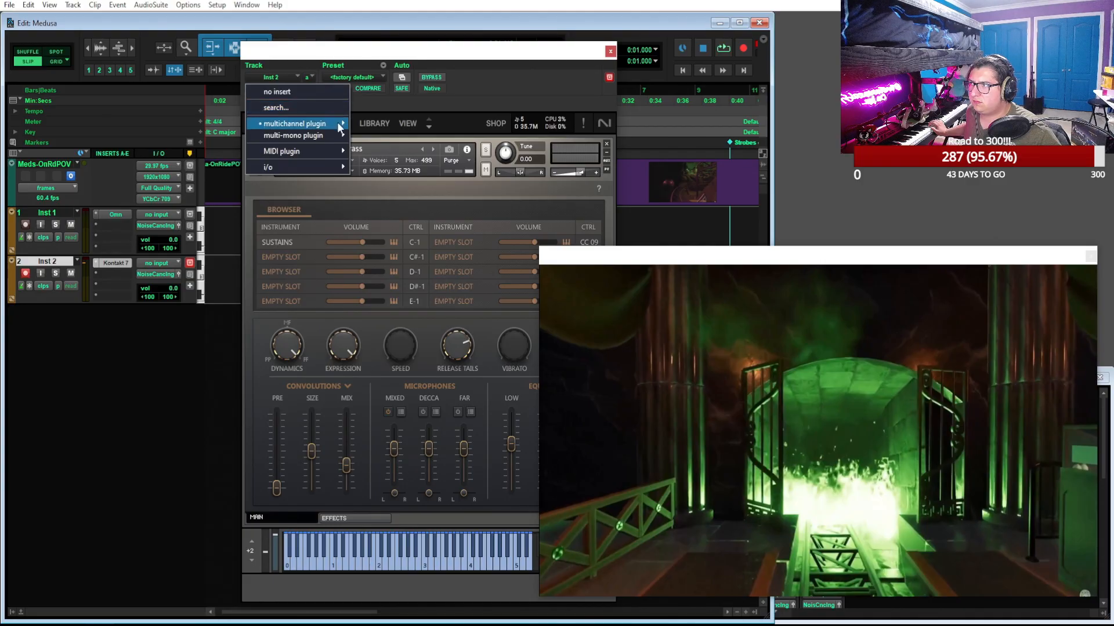
pyautogui.moveTo(340, 127)
pyautogui.moveTo(384, 231)
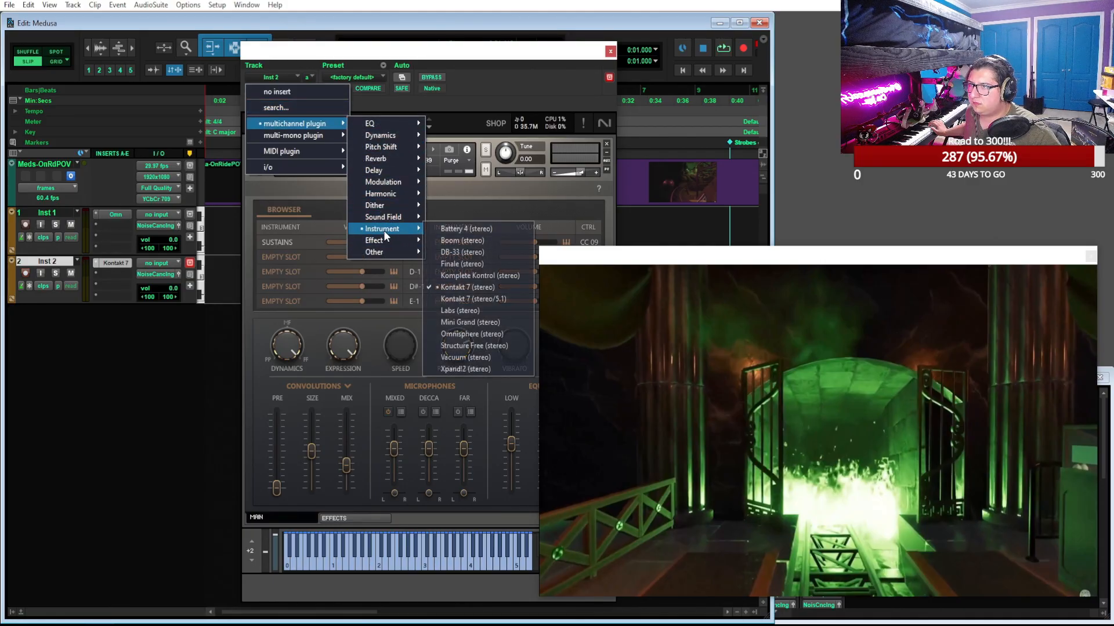
pyautogui.click(503, 287)
pyautogui.moveTo(520, 172); pyautogui.dragTo(470, 173)
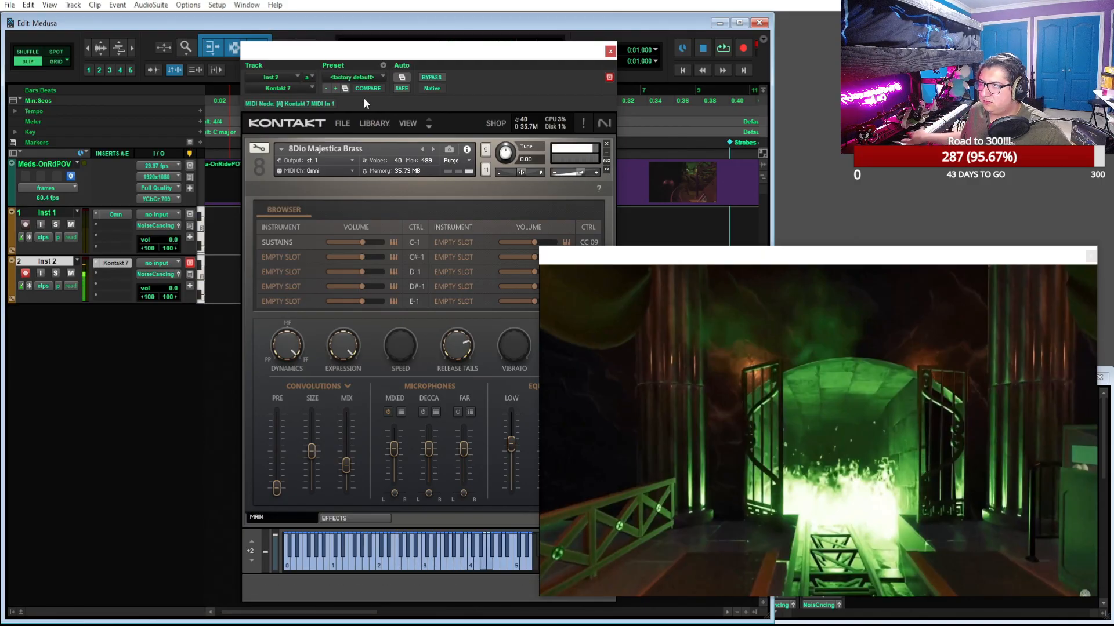
# Record-enable Inst 1, close Kontakt, and record a MIDI melody from 0:21.418 to just past the "Strobes" marker
pyautogui.click(24, 227)
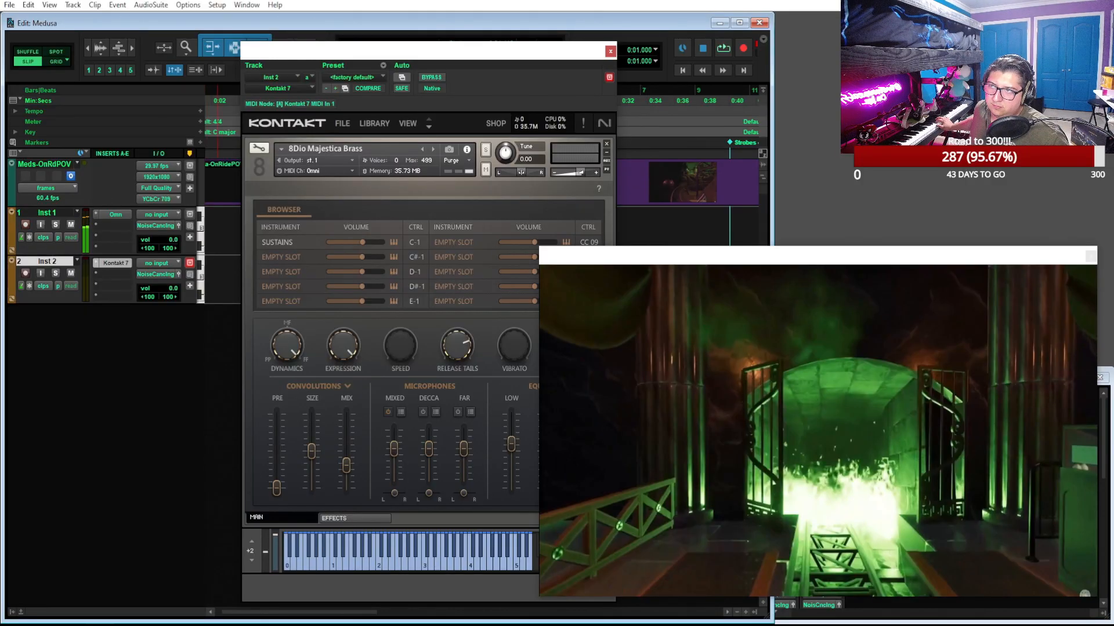
pyautogui.click(611, 52)
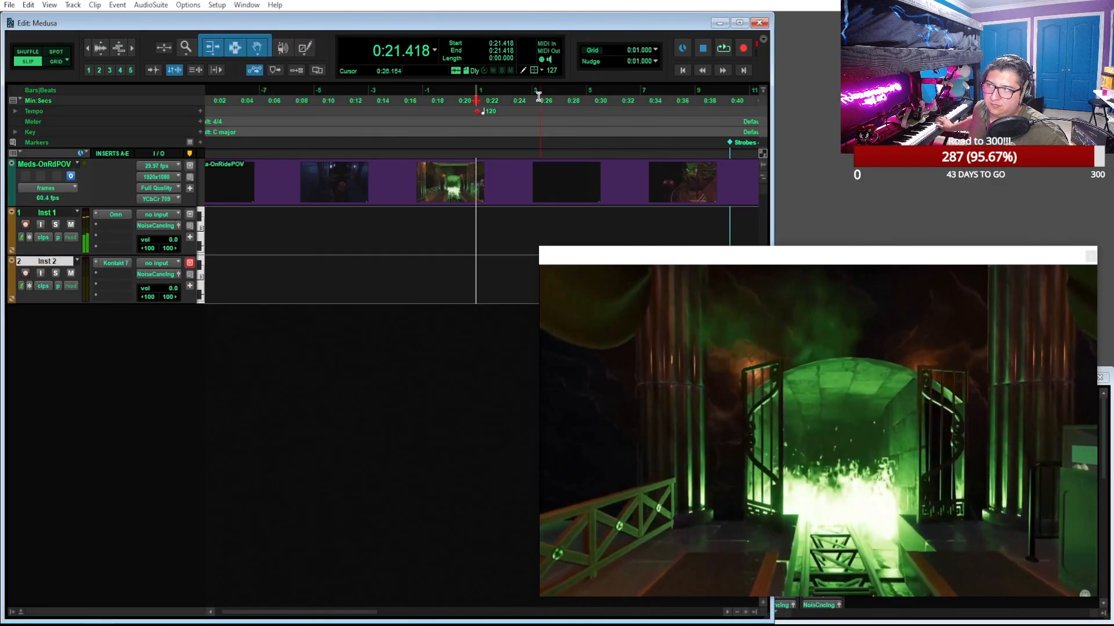
pyautogui.click(723, 48)
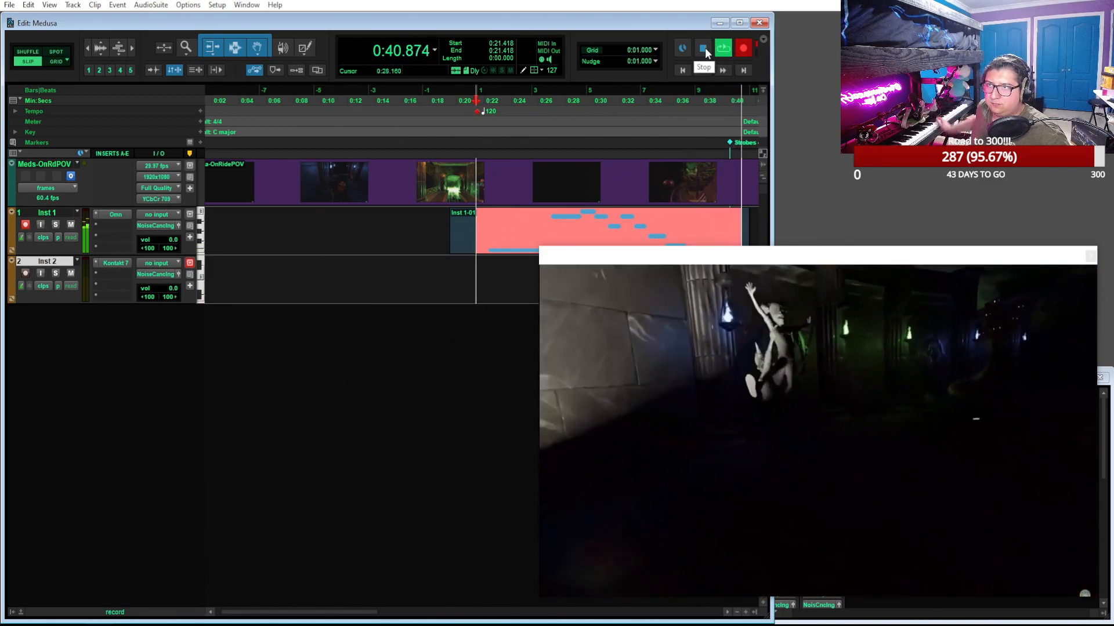
pyautogui.click(704, 47)
# Move the video window off the recorded part and open the Inst 1 clip in the MIDI Editor
pyautogui.moveTo(741, 263); pyautogui.dragTo(227, 262)
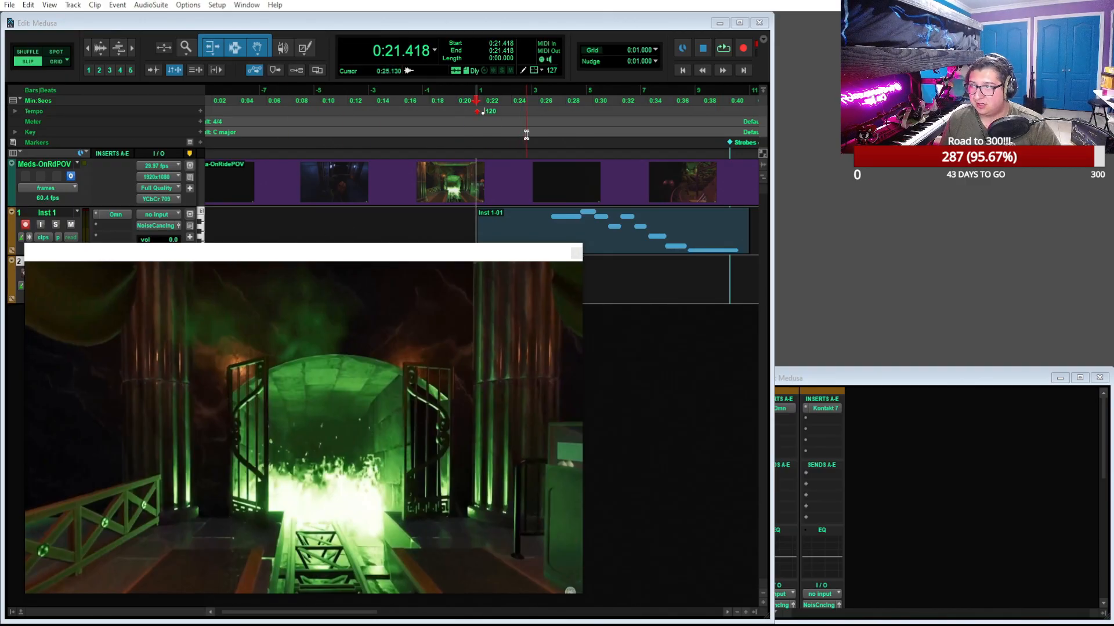
pyautogui.moveTo(445, 254); pyautogui.dragTo(467, 258)
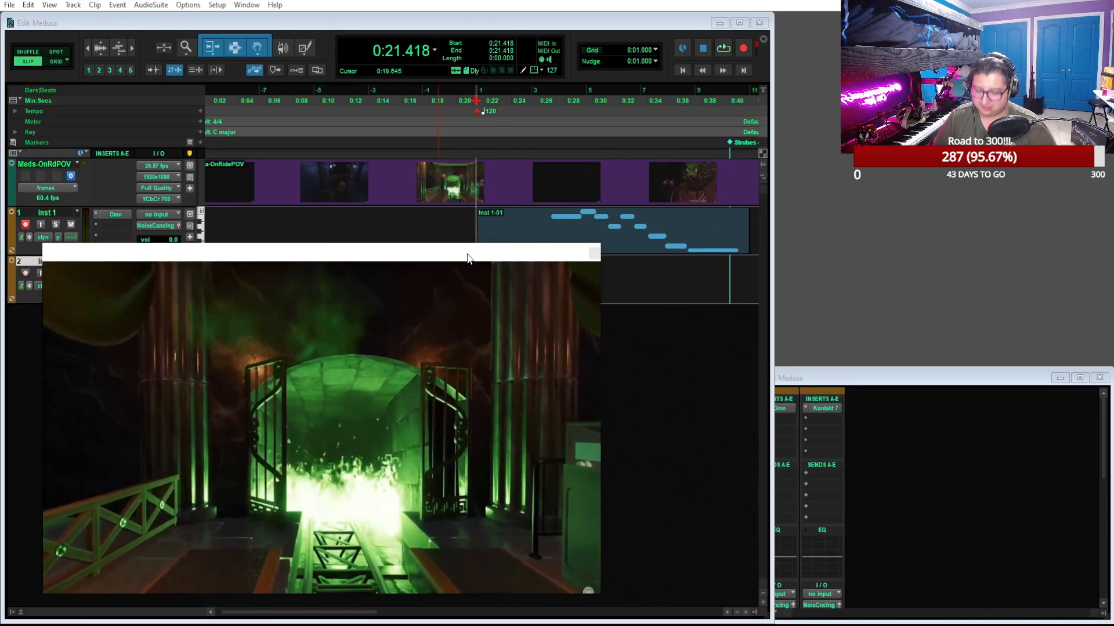
pyautogui.moveTo(467, 258); pyautogui.dragTo(497, 286)
pyautogui.click(573, 241)
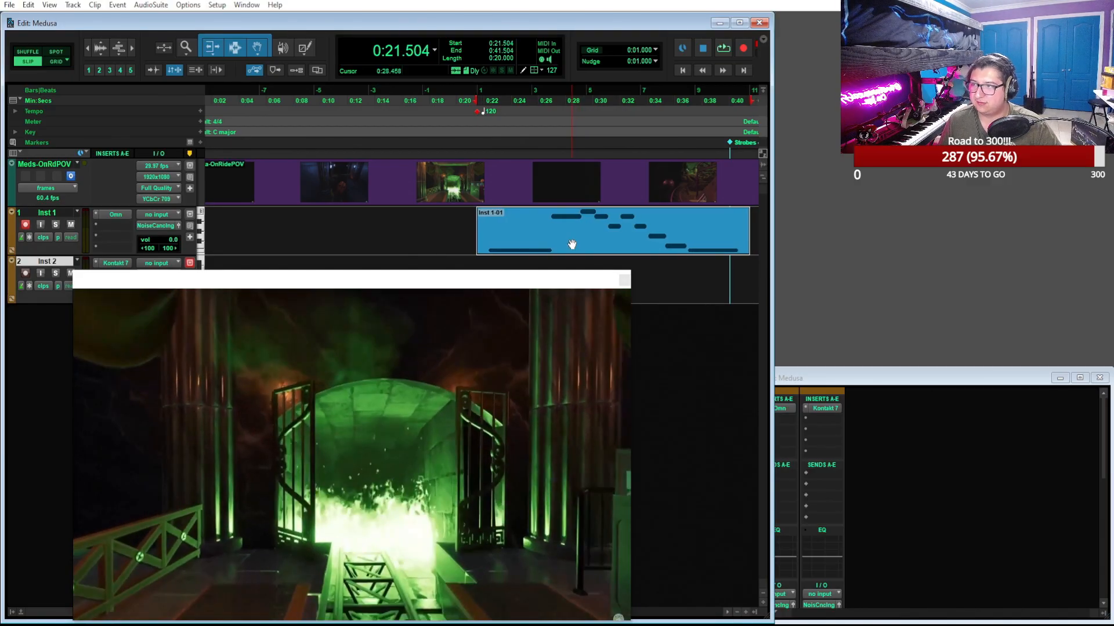
pyautogui.doubleClick(572, 242)
# Shift the first E2 note of the Inst 1 clip earlier to start at 0:21.504 and play the part back
pyautogui.click(1020, 208)
pyautogui.moveTo(1000, 234); pyautogui.dragTo(975, 234)
pyautogui.hscroll(3, 974, 137)
pyautogui.press('space')
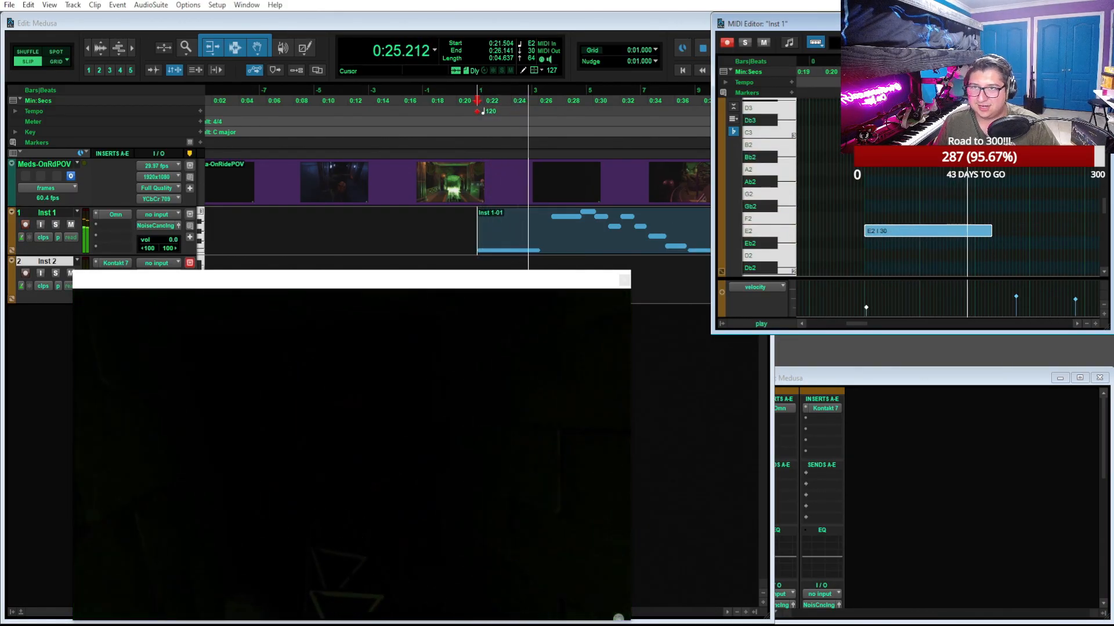
# Resize the MIDI Editor and Mix windows to sit clear of the Edit window
pyautogui.moveTo(712, 326); pyautogui.dragTo(772, 375)
pyautogui.click(958, 464)
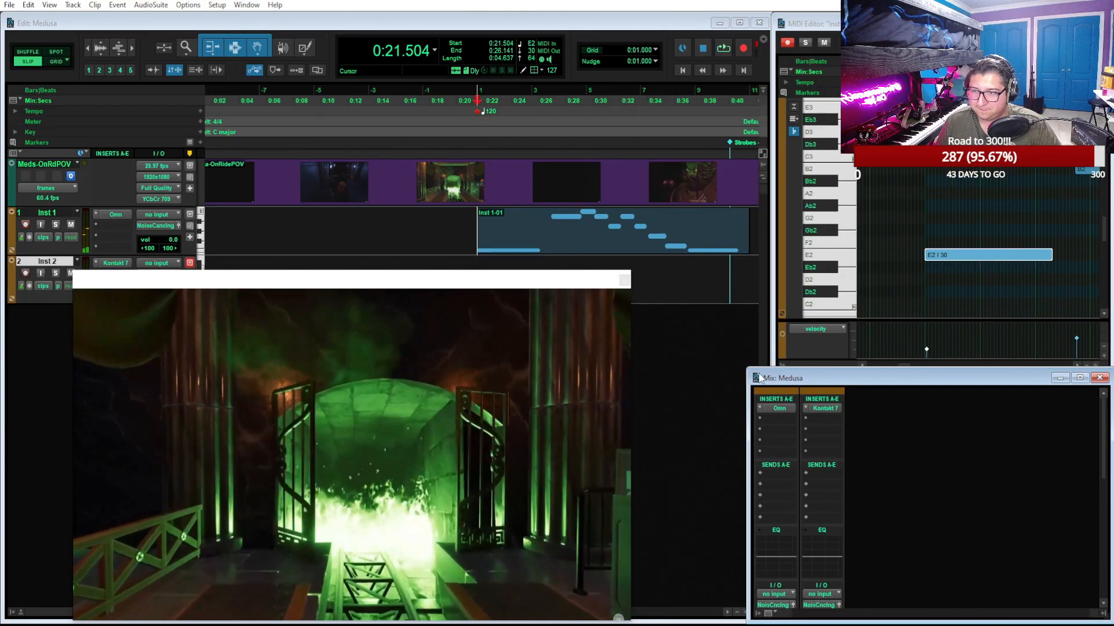
pyautogui.moveTo(751, 389); pyautogui.dragTo(768, 395)
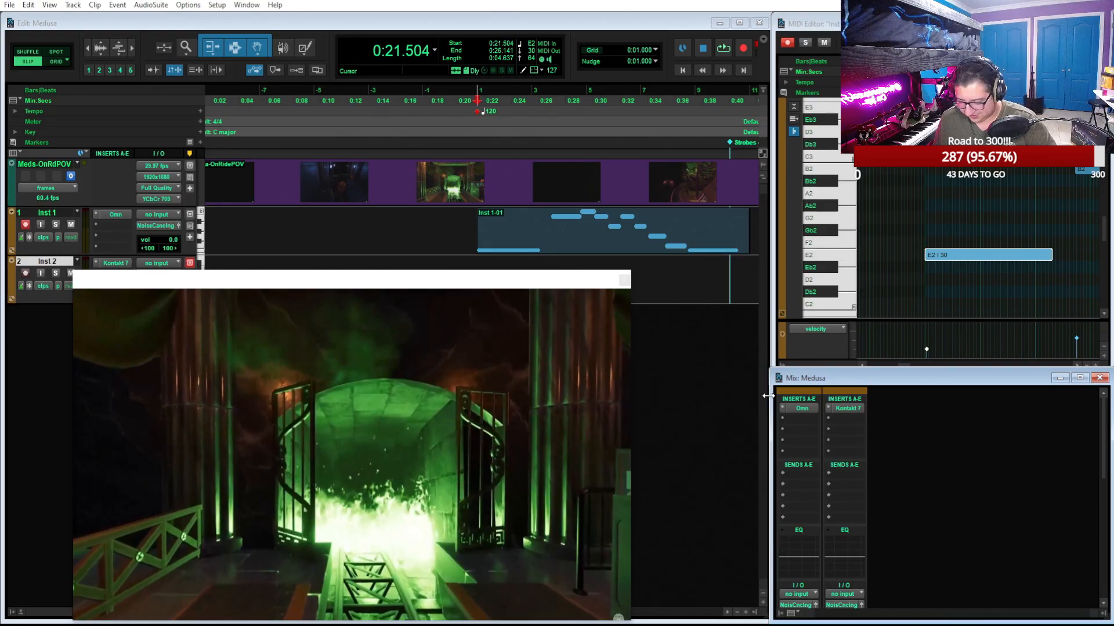
# Shorten the first E2 note to end at 0:25.504, a length of 4.000 seconds, and maximize the MIDI Editor
pyautogui.hscroll(1, 994, 235)
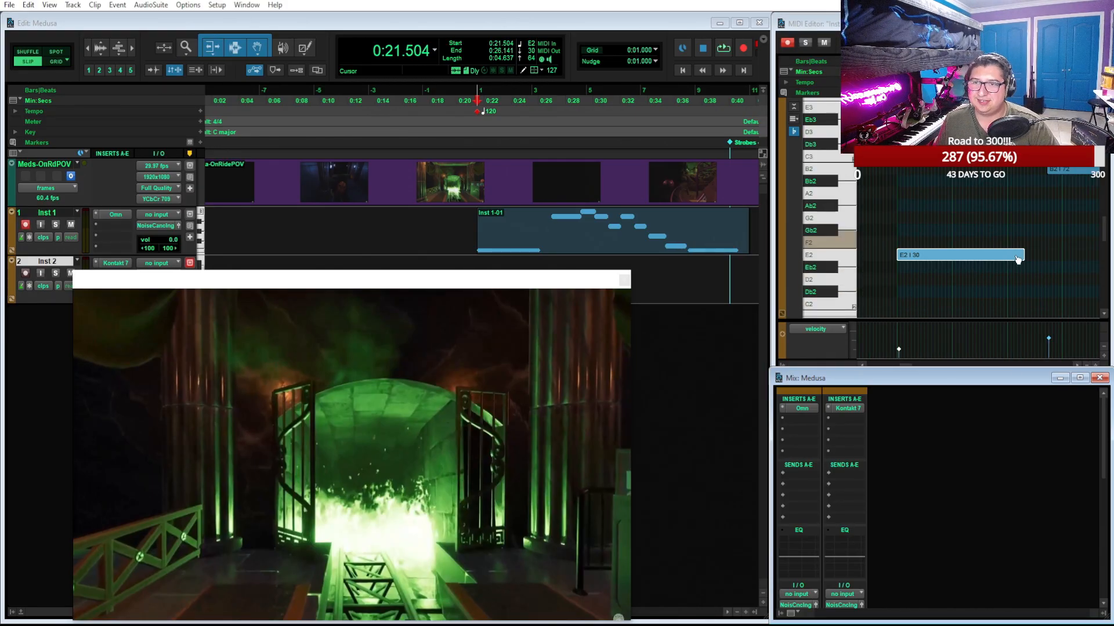
pyautogui.moveTo(1021, 253); pyautogui.dragTo(1007, 254)
pyautogui.press('t')
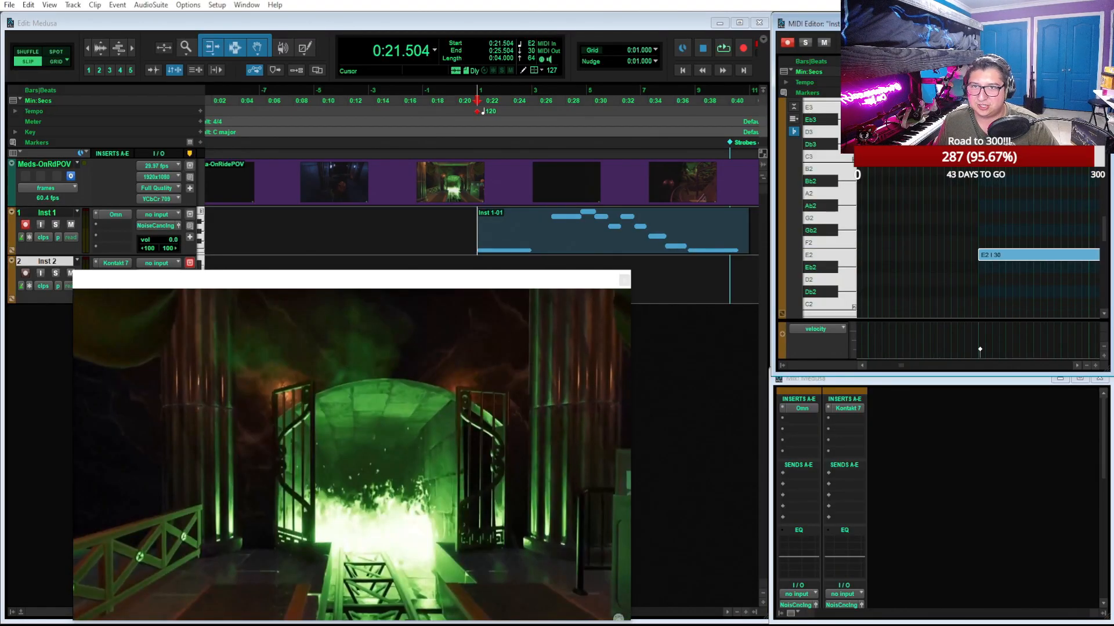
pyautogui.click(1079, 23)
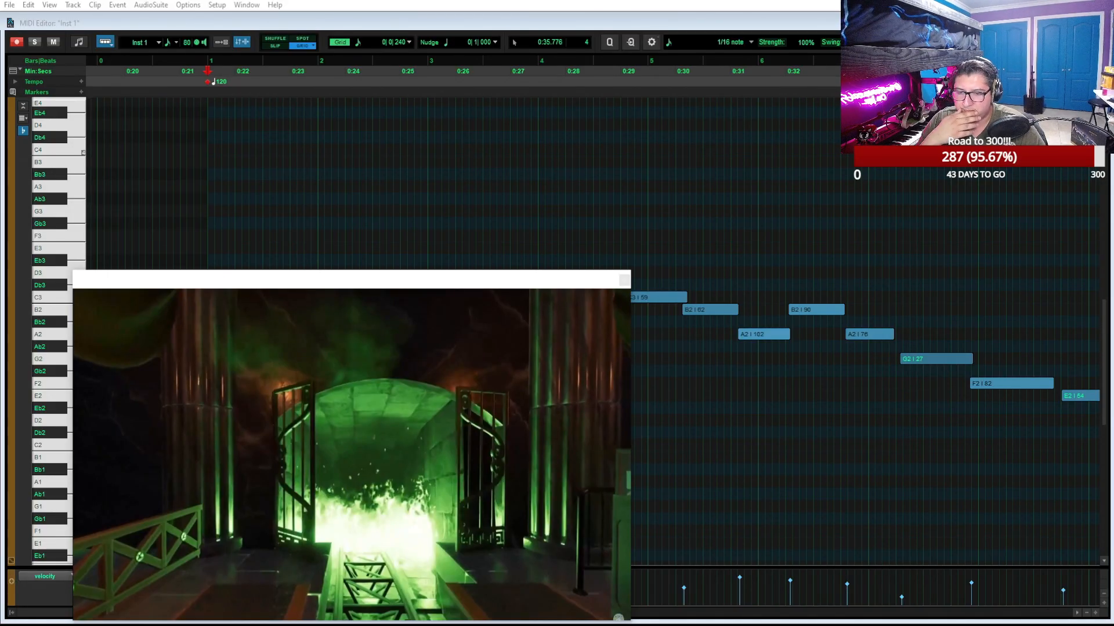
# Switch to the browser and examine the Update 3 - March section of the Planet Coaster 2 spring 2025 roadmap
pyautogui.moveTo(847, 625); pyautogui.dragTo(812, 207)
pyautogui.click(932, 208)
pyautogui.scroll(-10, 869, 290)
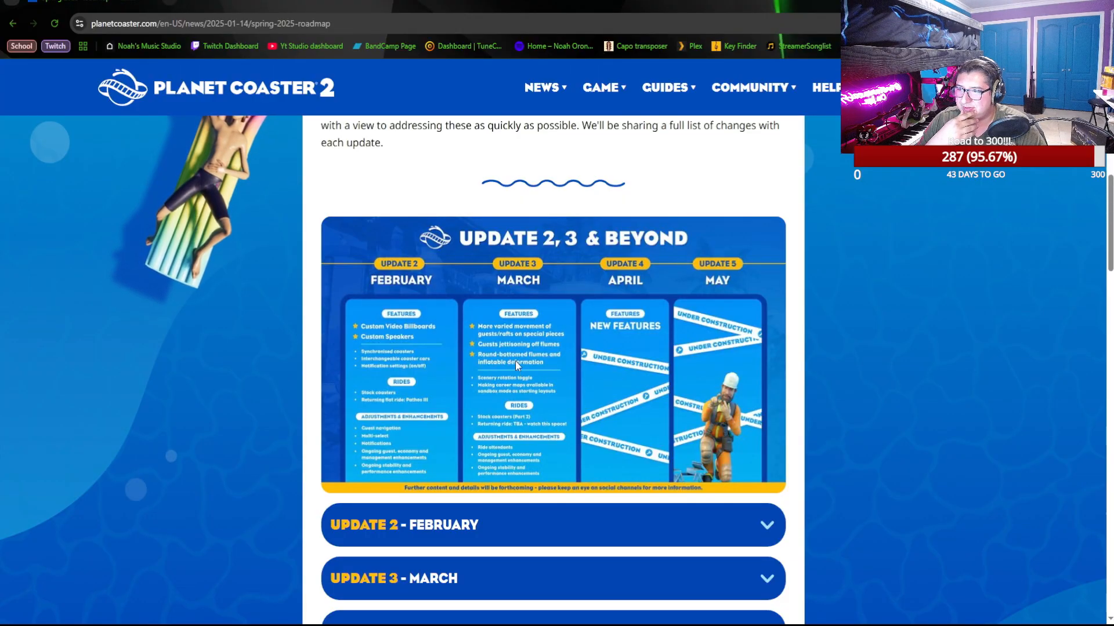
pyautogui.scroll(-3, 580, 377)
pyautogui.click(599, 394)
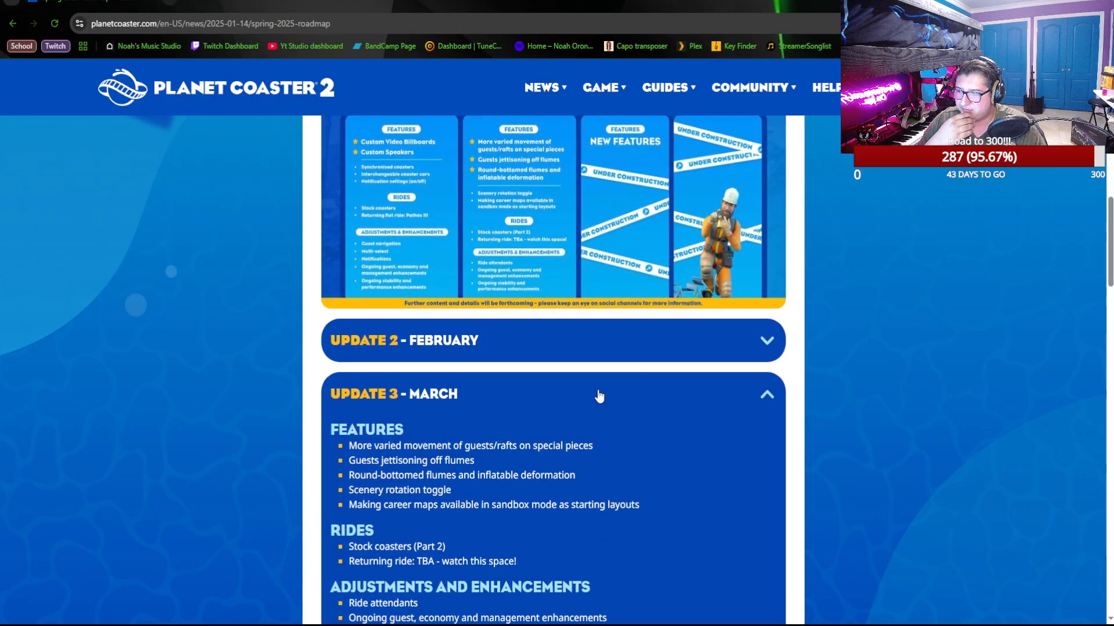
pyautogui.scroll(-2, 598, 393)
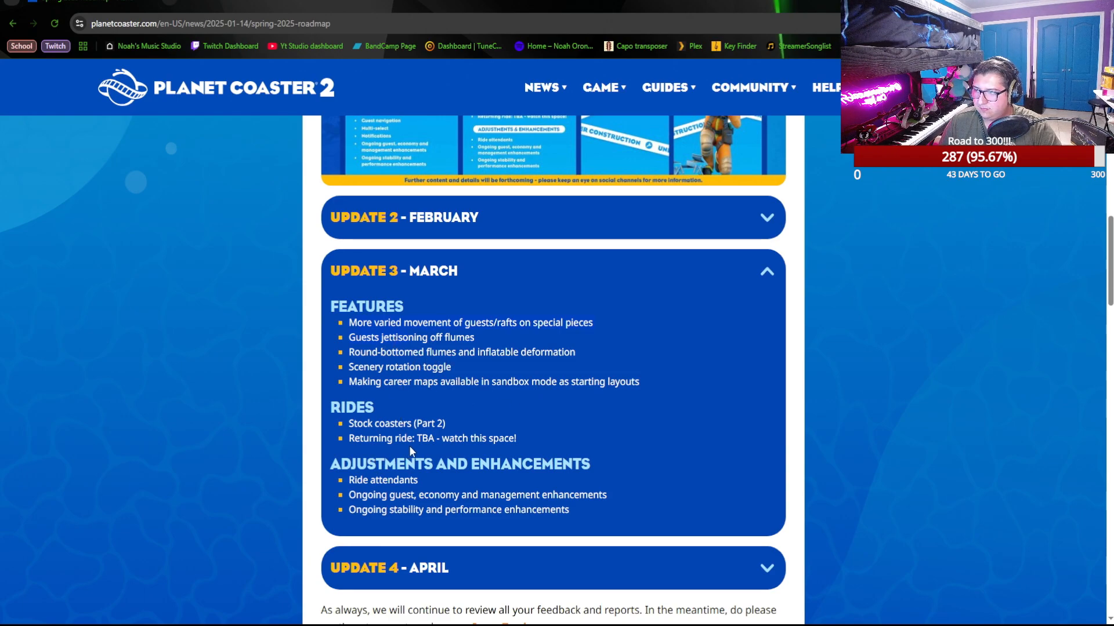
# Examine the rest of the spring 2025 roadmap page, including its closing notes, related news and the Update 2, 3 & Beyond chart
pyautogui.scroll(-6, 495, 428)
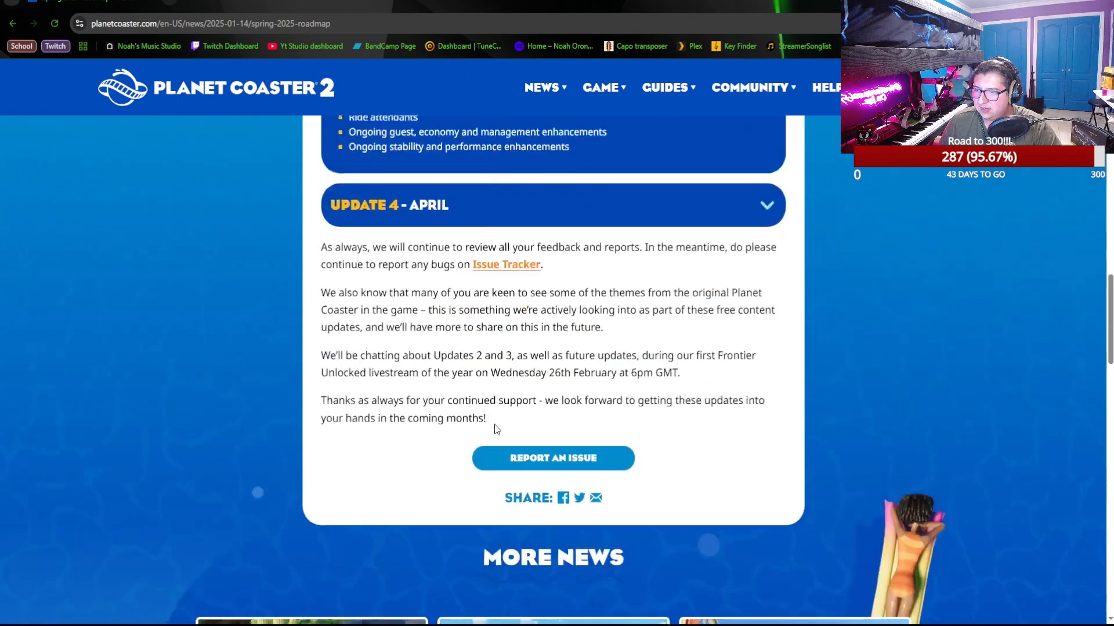
pyautogui.scroll(-2, 519, 381)
pyautogui.scroll(-3, 519, 381)
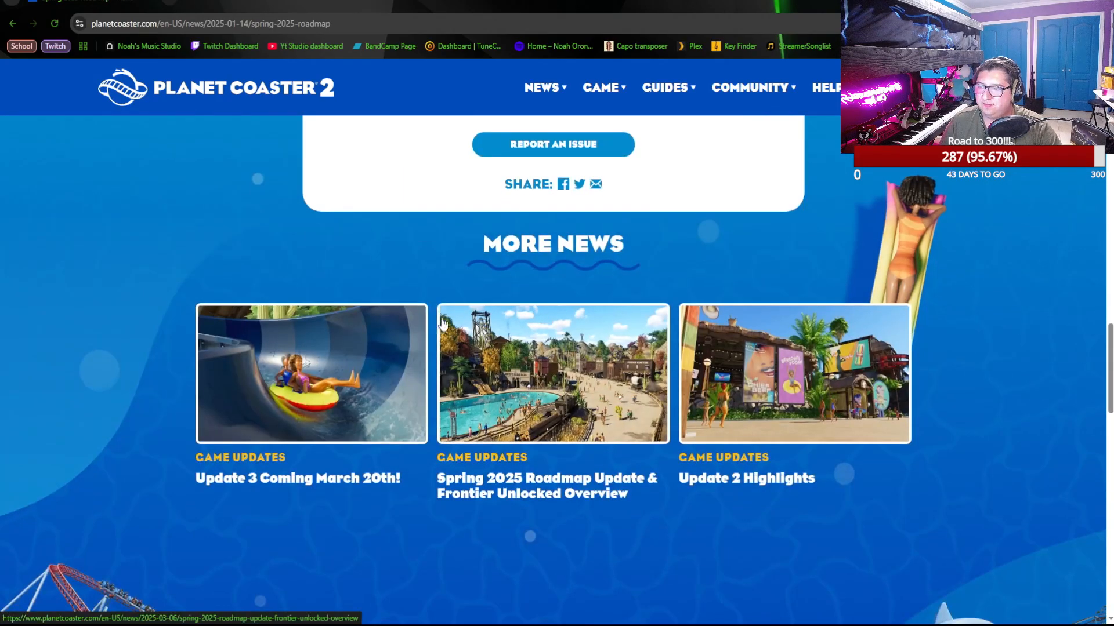
pyautogui.scroll(-5, 402, 396)
pyautogui.scroll(5, 402, 397)
pyautogui.scroll(10, 412, 400)
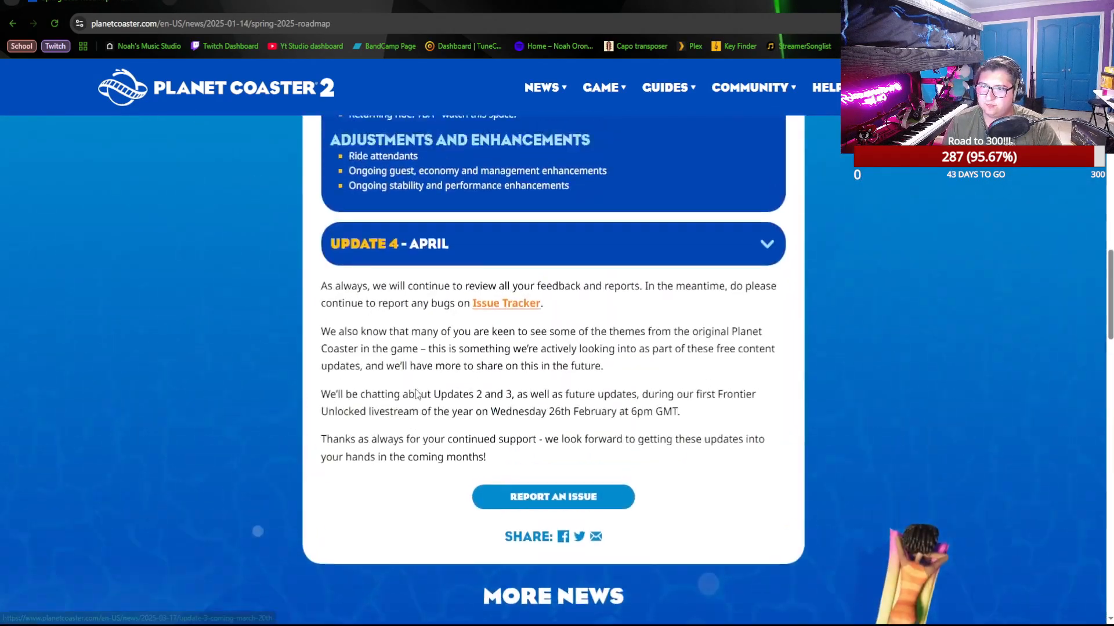
pyautogui.scroll(-6, 428, 368)
pyautogui.scroll(7, 429, 365)
pyautogui.scroll(5, 432, 358)
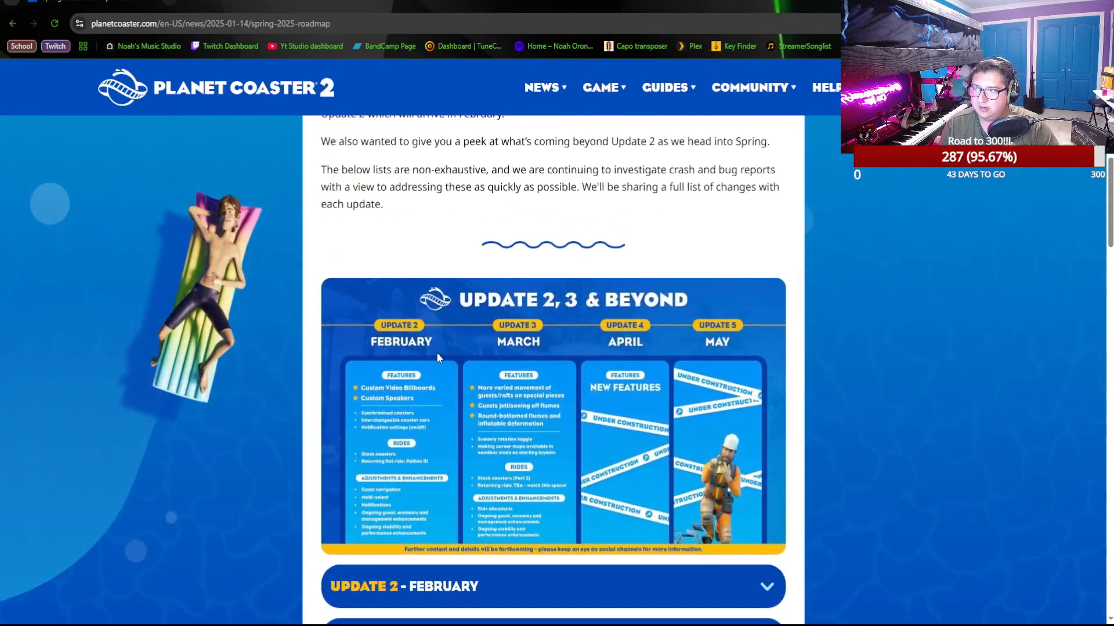
pyautogui.scroll(-1, 441, 348)
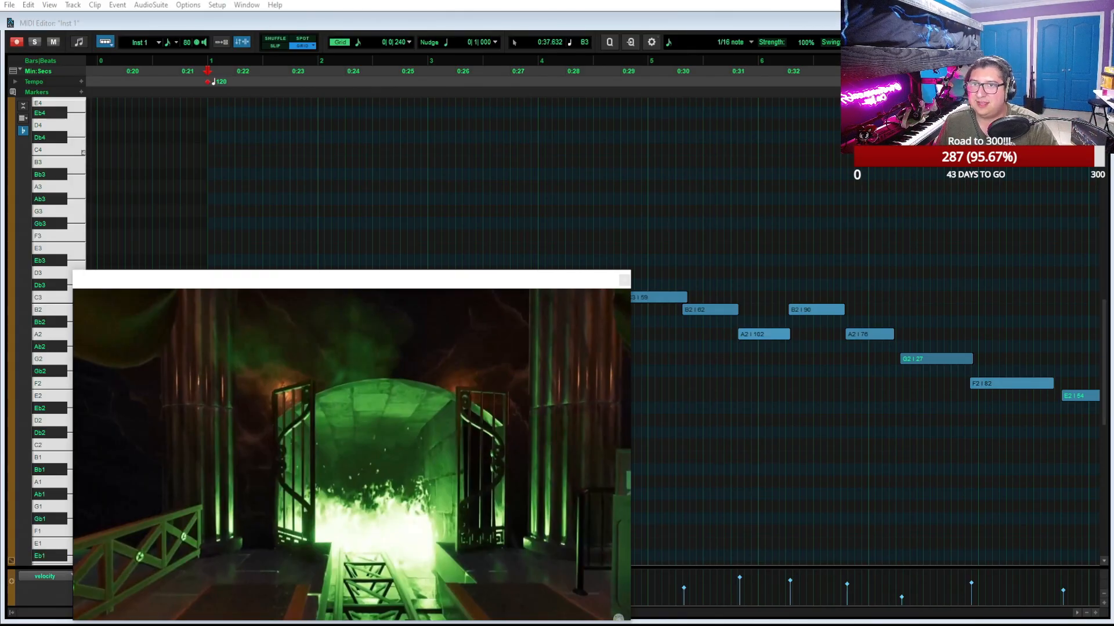
# Return to the session, restore the smaller MIDI Editor window, and measure the timeline span from 0:21.461 to the End marker
pyautogui.click(1080, 22)
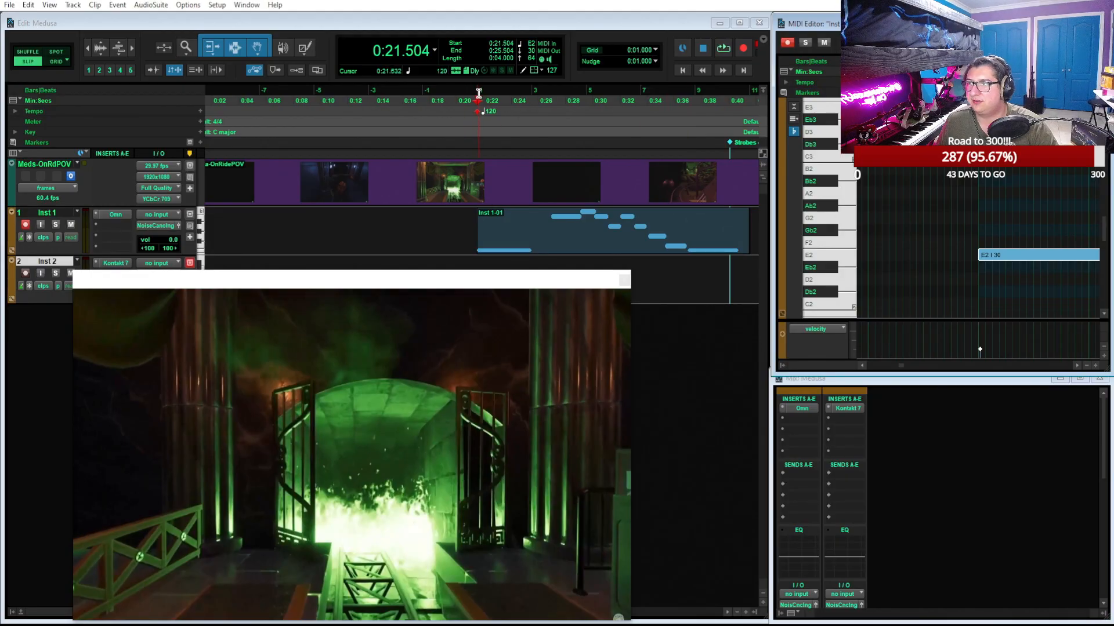
pyautogui.moveTo(476, 94)
pyautogui.mouseDown()
pyautogui.moveTo(760, 120)
pyautogui.moveTo(544, 144)
pyautogui.moveTo(483, 137)
pyautogui.mouseUp()
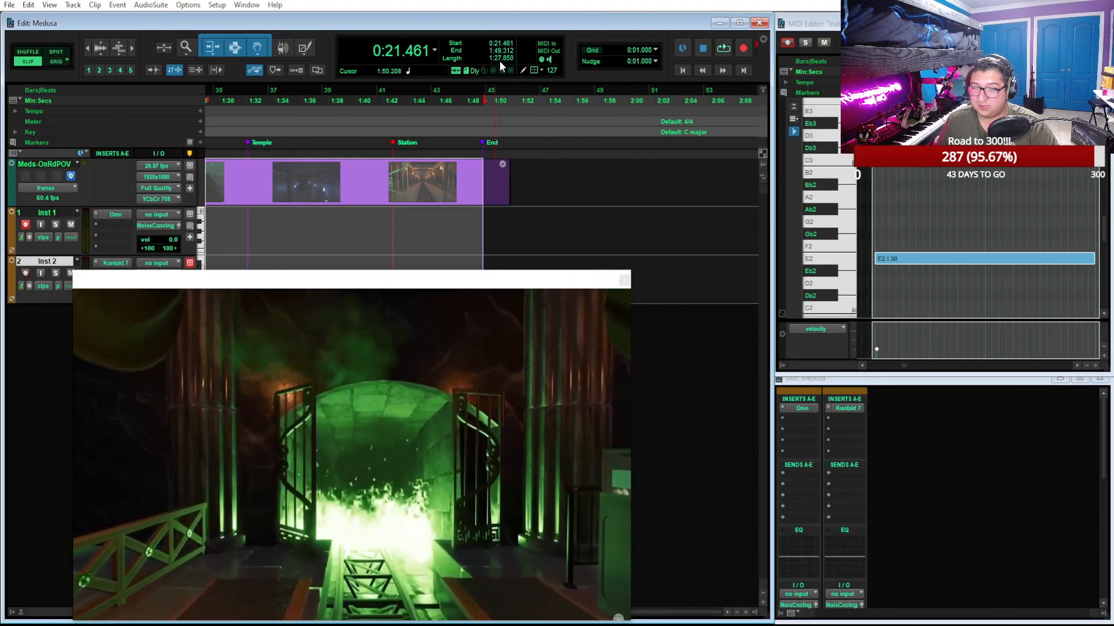
pyautogui.hscroll(-10, 589, 201)
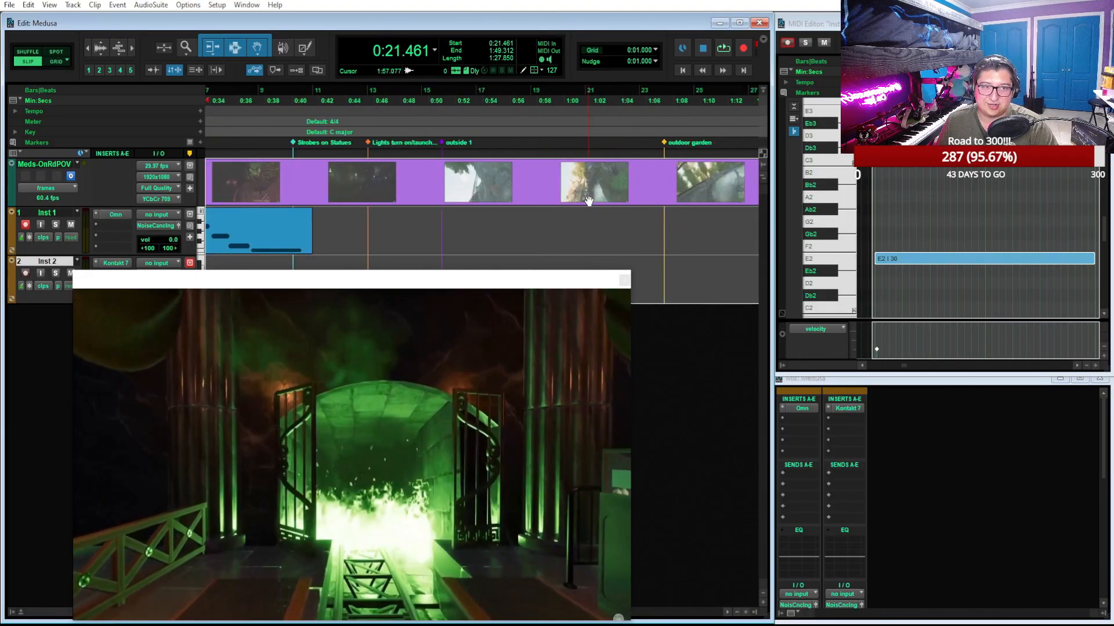
pyautogui.hscroll(-6, 589, 200)
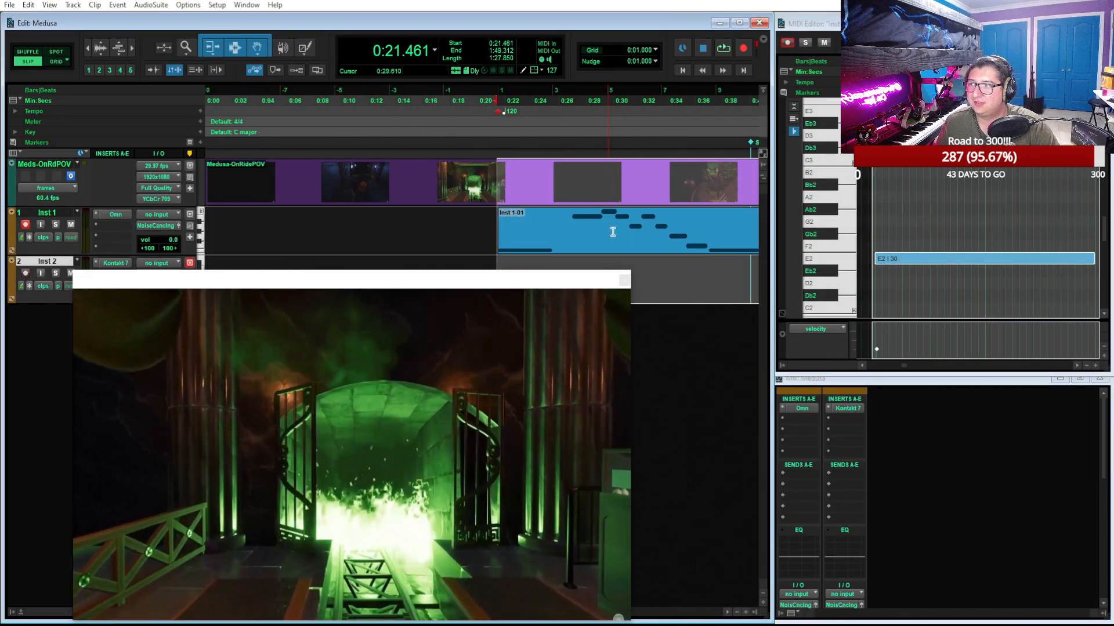
# Switch the main counter to bars and beats, and move the Inst 1 clip to start at 1|1|000 in Grid mode
pyautogui.doubleClick(660, 245)
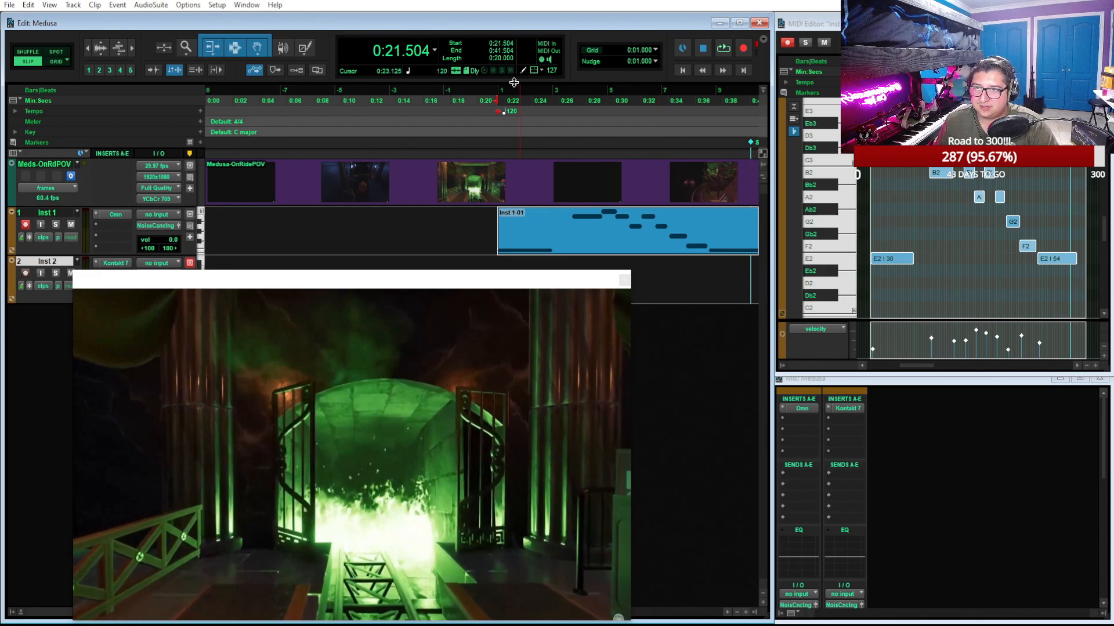
pyautogui.click(435, 50)
pyautogui.click(456, 50)
pyautogui.moveTo(588, 227); pyautogui.dragTo(596, 228)
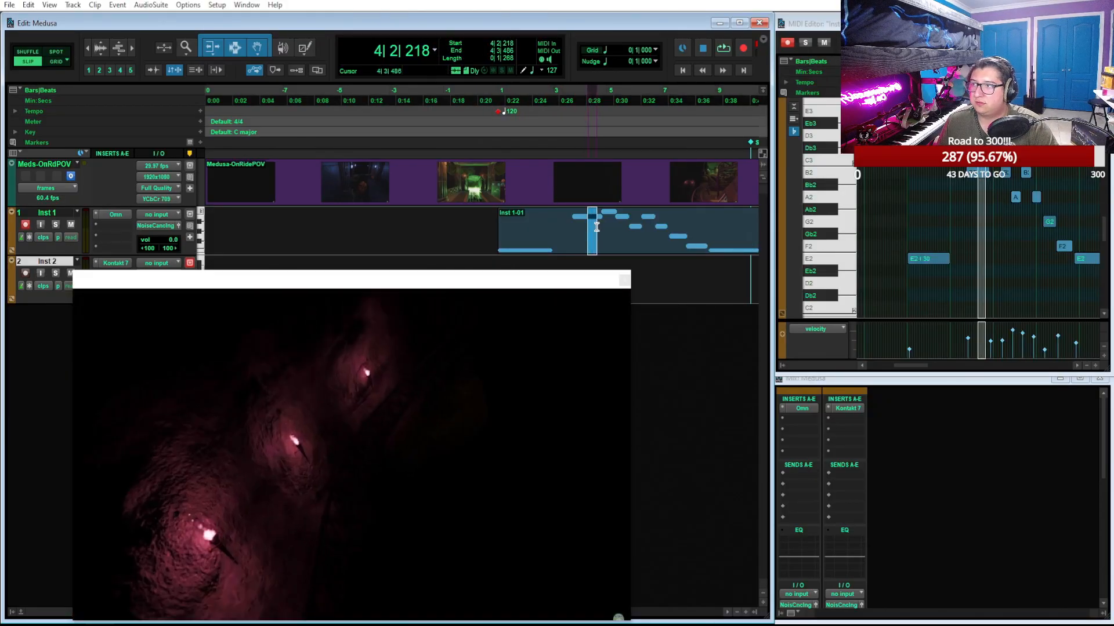
pyautogui.click(596, 246)
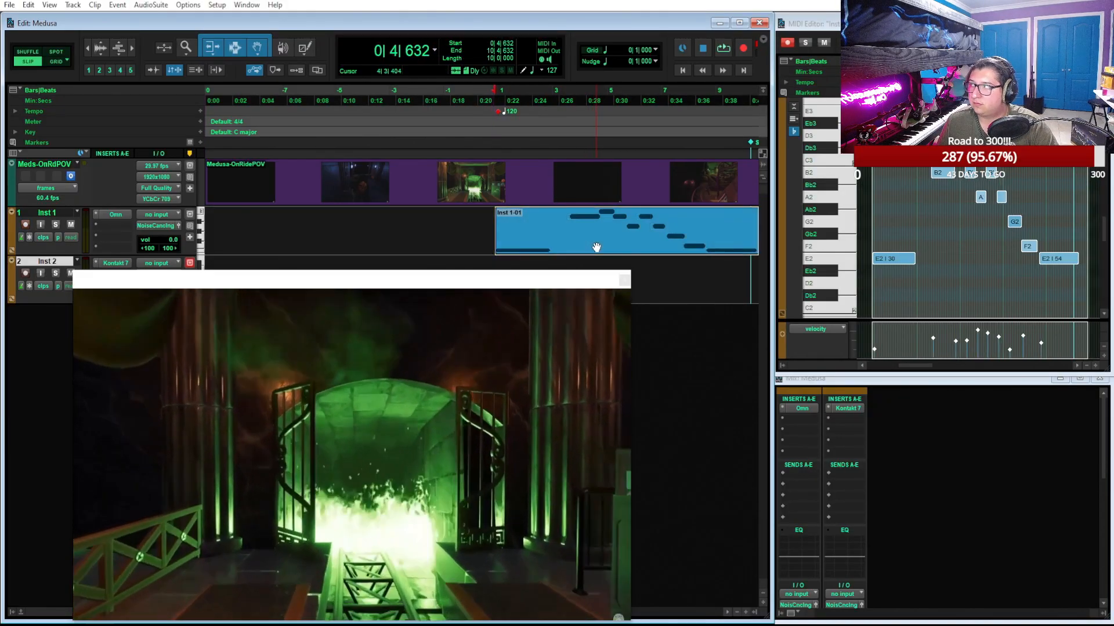
pyautogui.press('F3')
pyautogui.press('F4')
pyautogui.moveTo(604, 248); pyautogui.dragTo(605, 248)
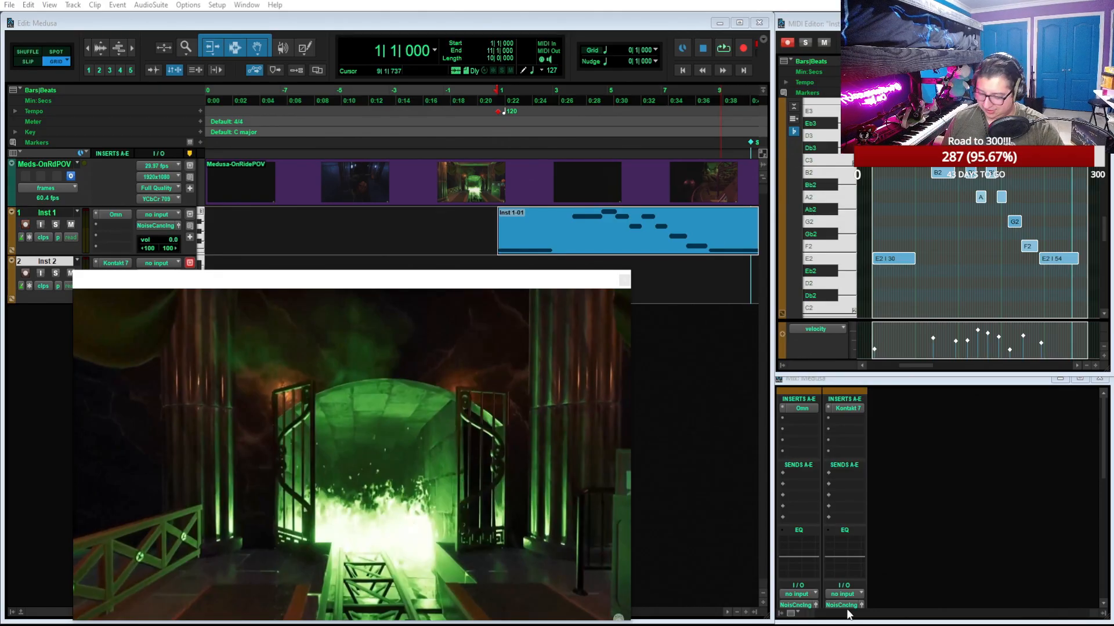
# Move the video window clear of the instrument tracks and play back the Inst 1 clip against the picture
pyautogui.moveTo(524, 291); pyautogui.dragTo(998, 279)
pyautogui.press('space')
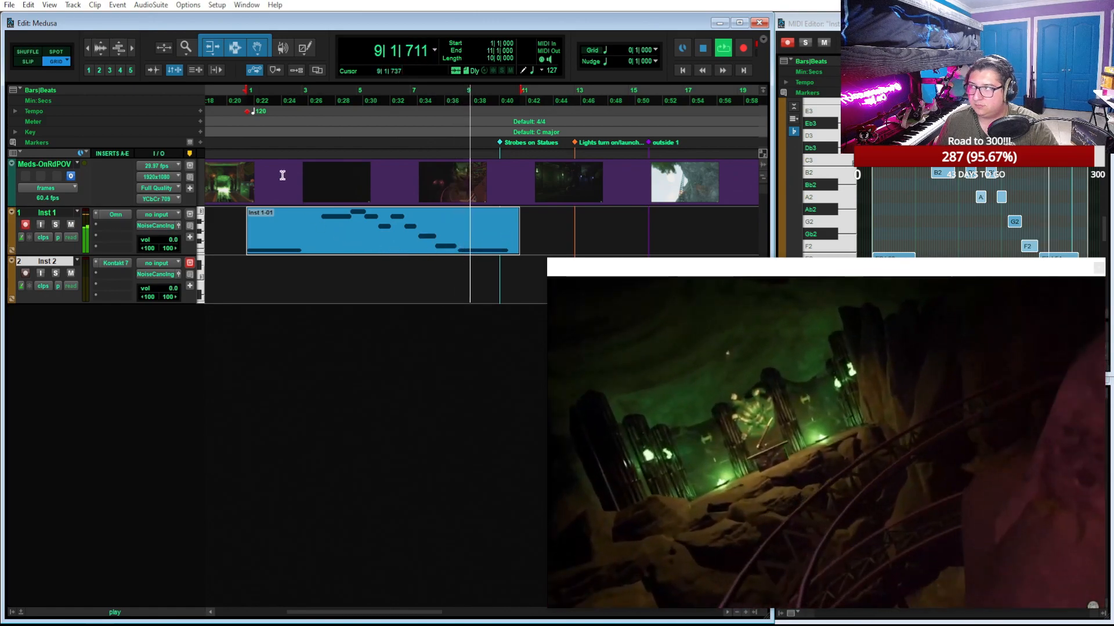
pyautogui.press('space')
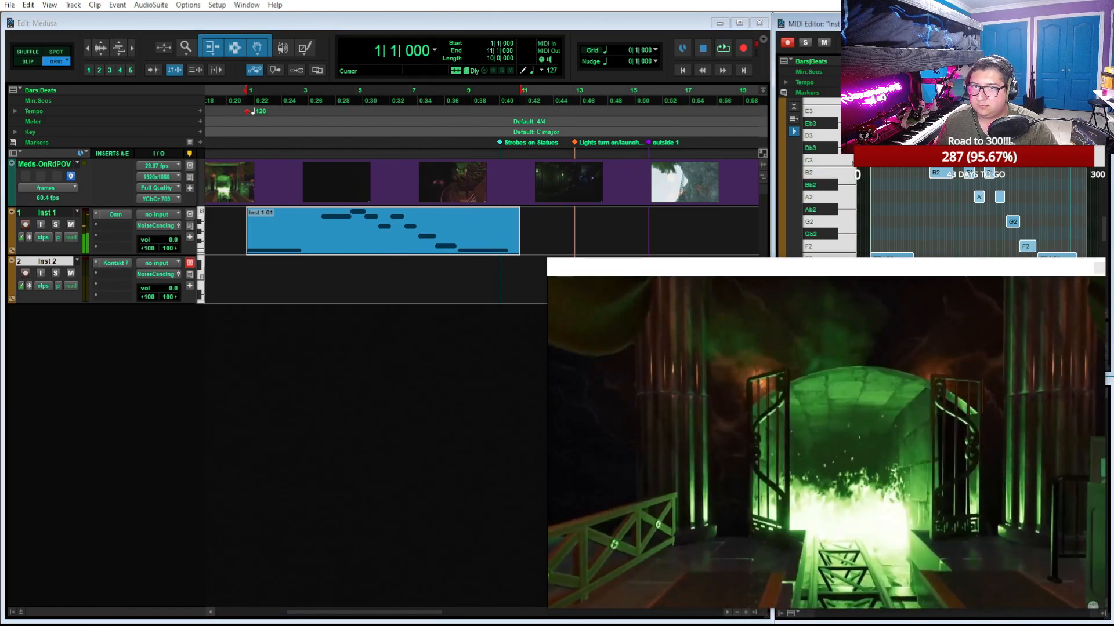
# Extend the end of the Inst 1 clip to 13|1|000, making it 12 bars long
pyautogui.doubleClick(349, 241)
pyautogui.hscroll(8, 355, 381)
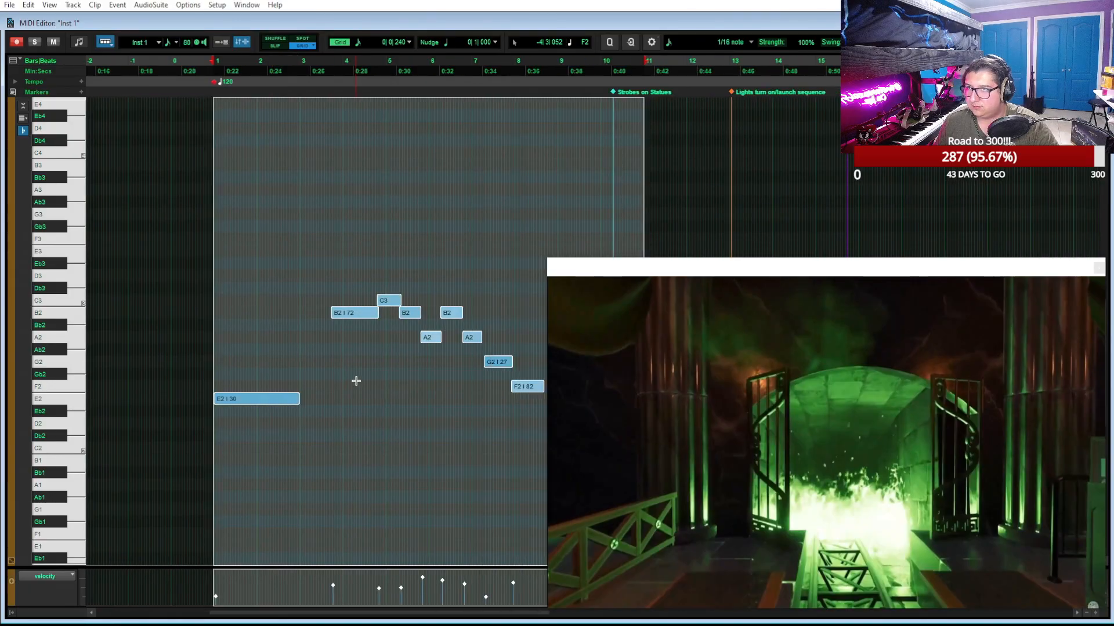
pyautogui.hotkey('ctrl', 'w')
pyautogui.moveTo(518, 226); pyautogui.dragTo(570, 224)
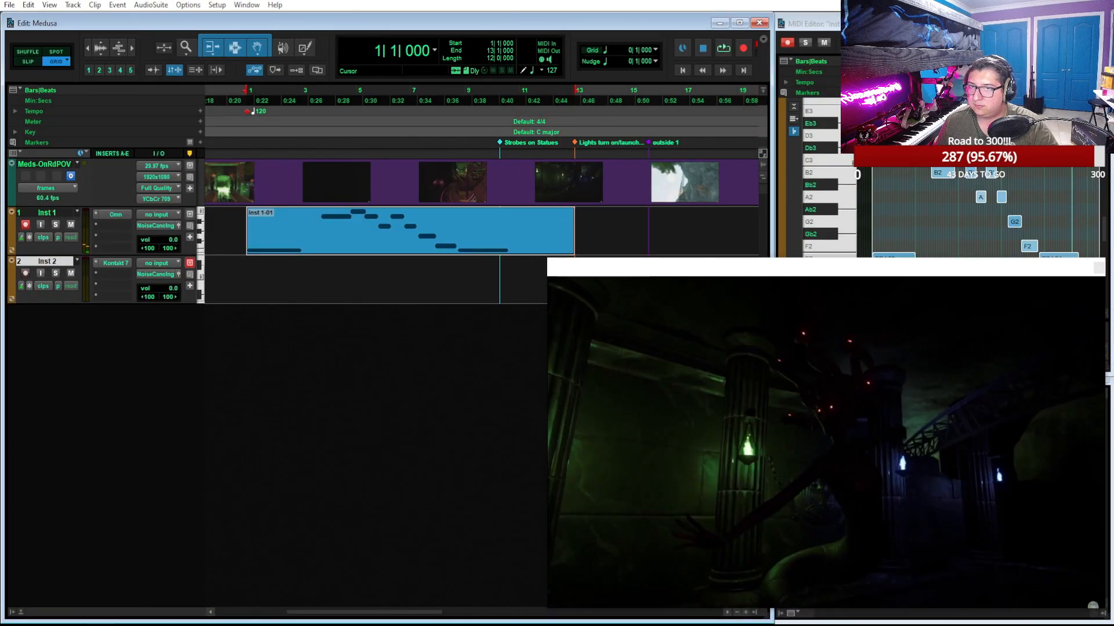
# In the MIDI Editor, move the last E2 note to start at bar 9 and shorten it to end at bar 10
pyautogui.doubleClick(516, 242)
pyautogui.scroll(1, 342, 400)
pyautogui.hscroll(5, 345, 398)
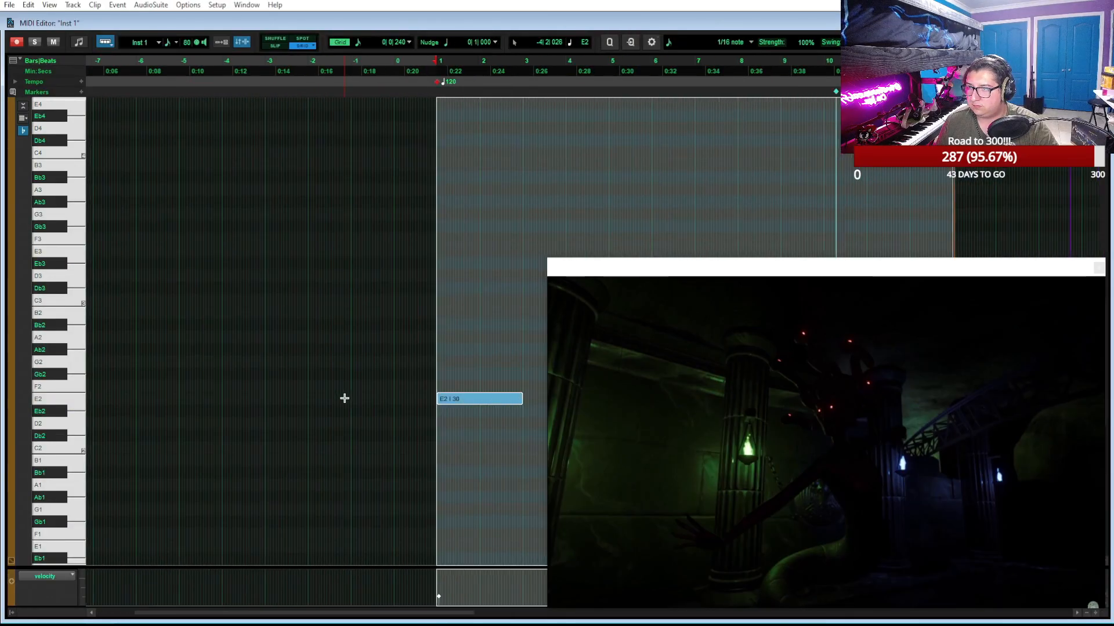
pyautogui.hscroll(3, 348, 400)
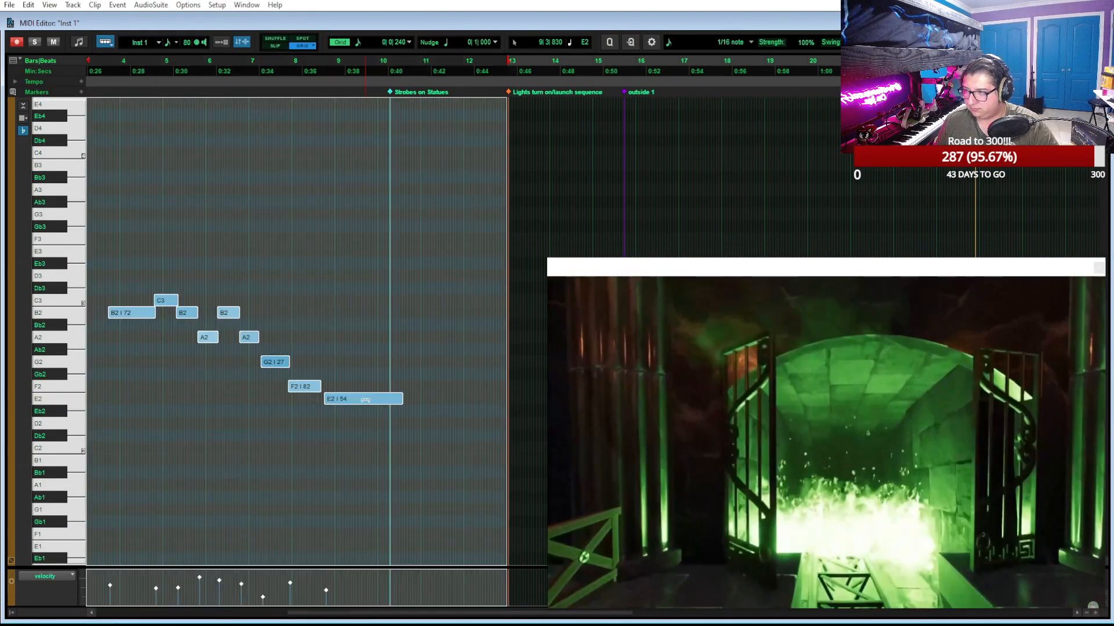
pyautogui.click(362, 409)
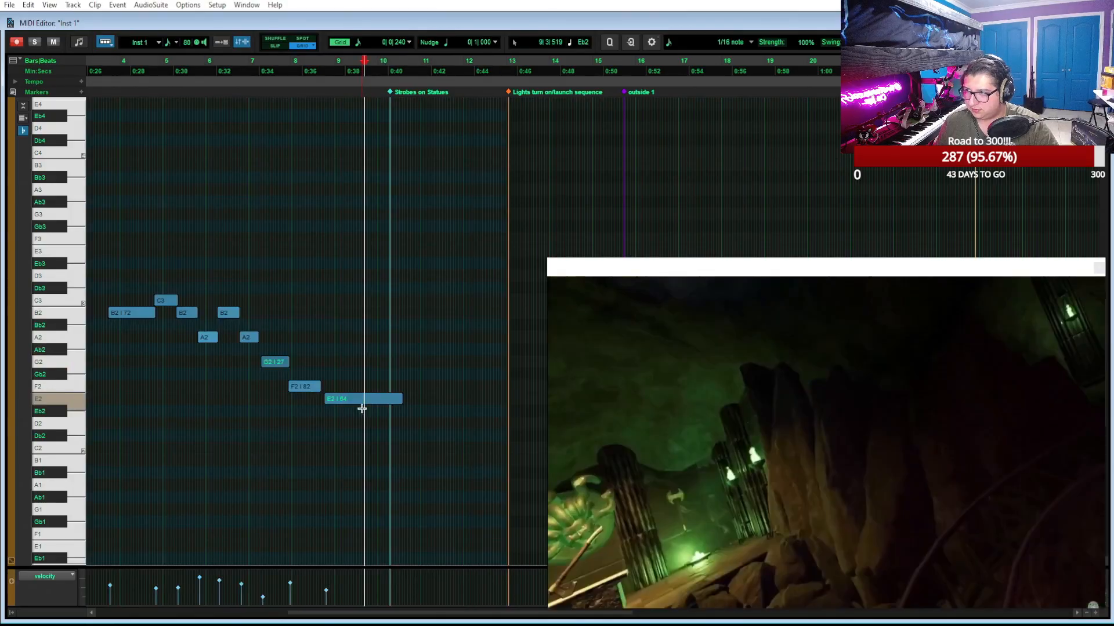
pyautogui.click(363, 406)
pyautogui.press('KP_Add')
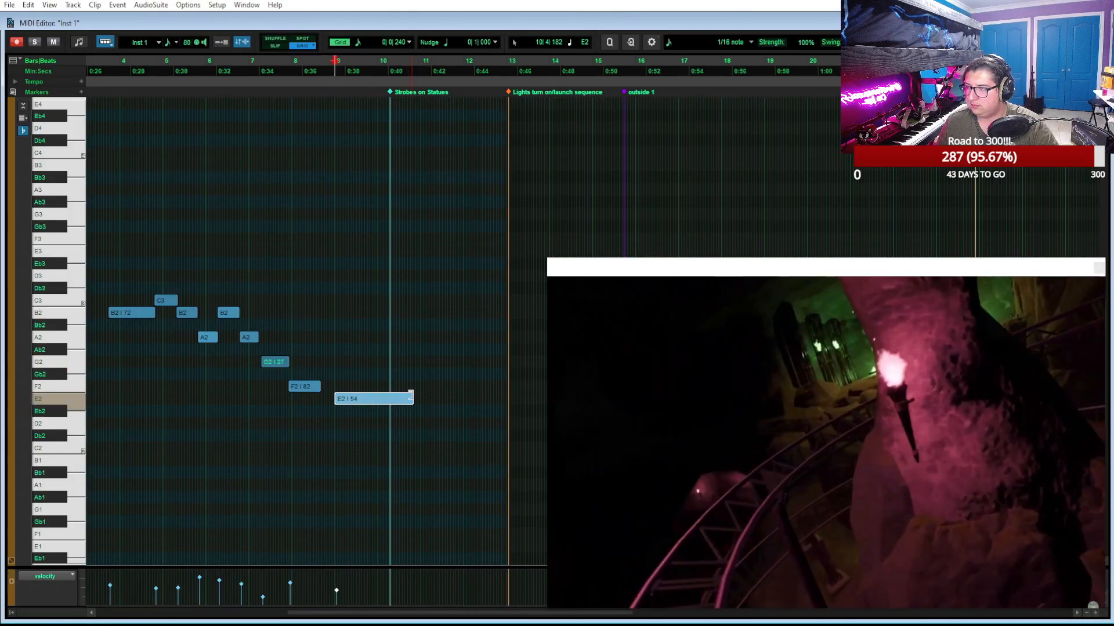
pyautogui.moveTo(410, 397); pyautogui.dragTo(380, 399)
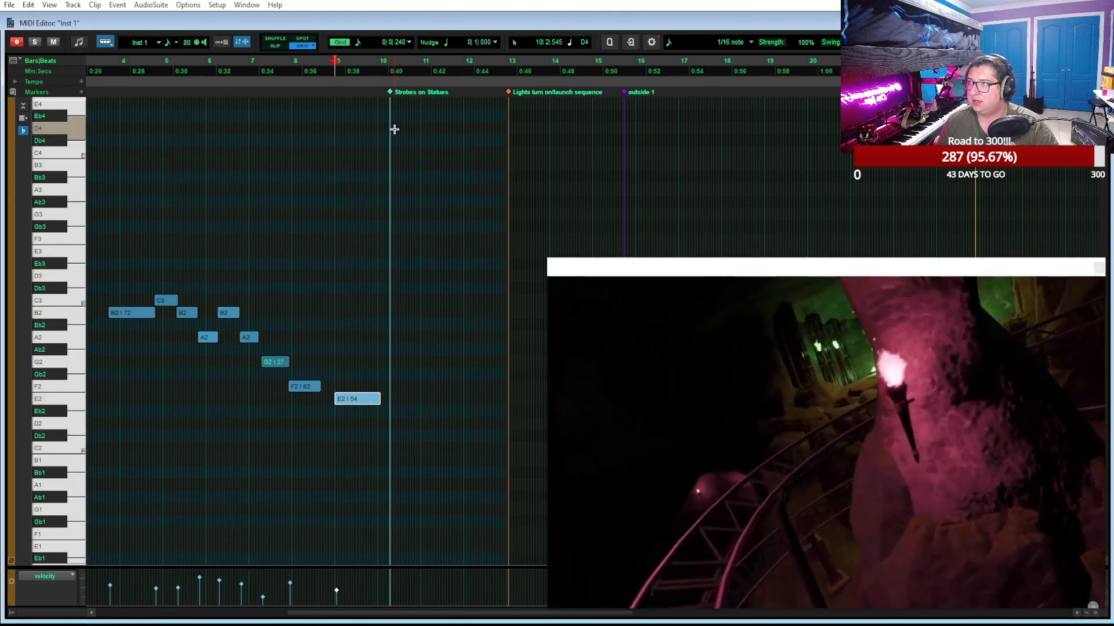
# Try tempos of 119 and 115 BPM on the tempo event at bar 1
pyautogui.hscroll(-6, 393, 129)
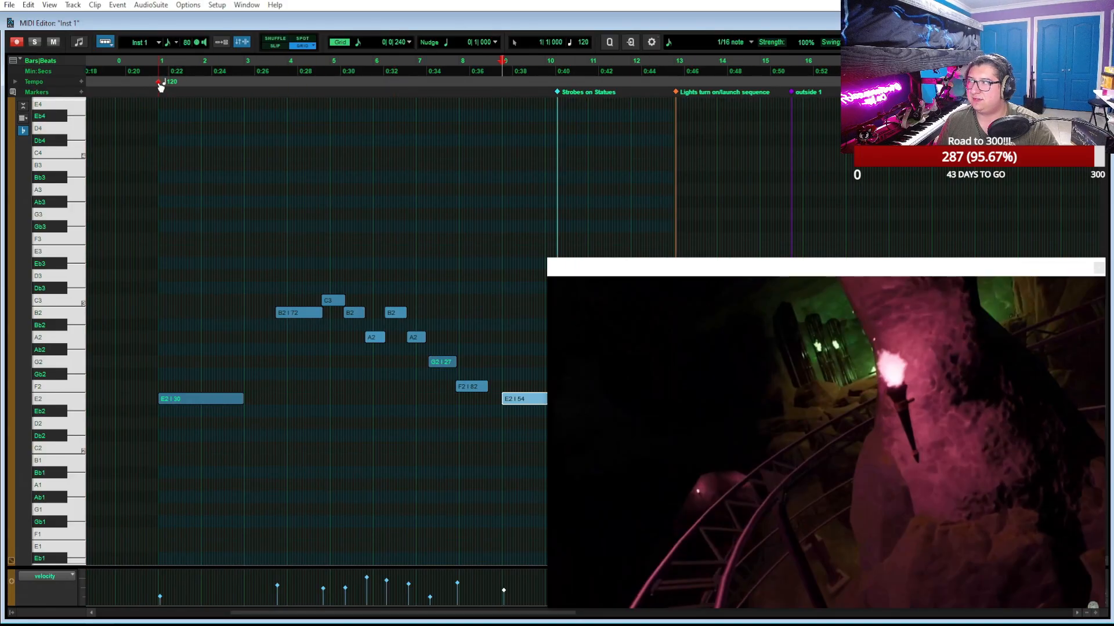
pyautogui.doubleClick(158, 82)
pyautogui.write('119')
pyautogui.press('Return')
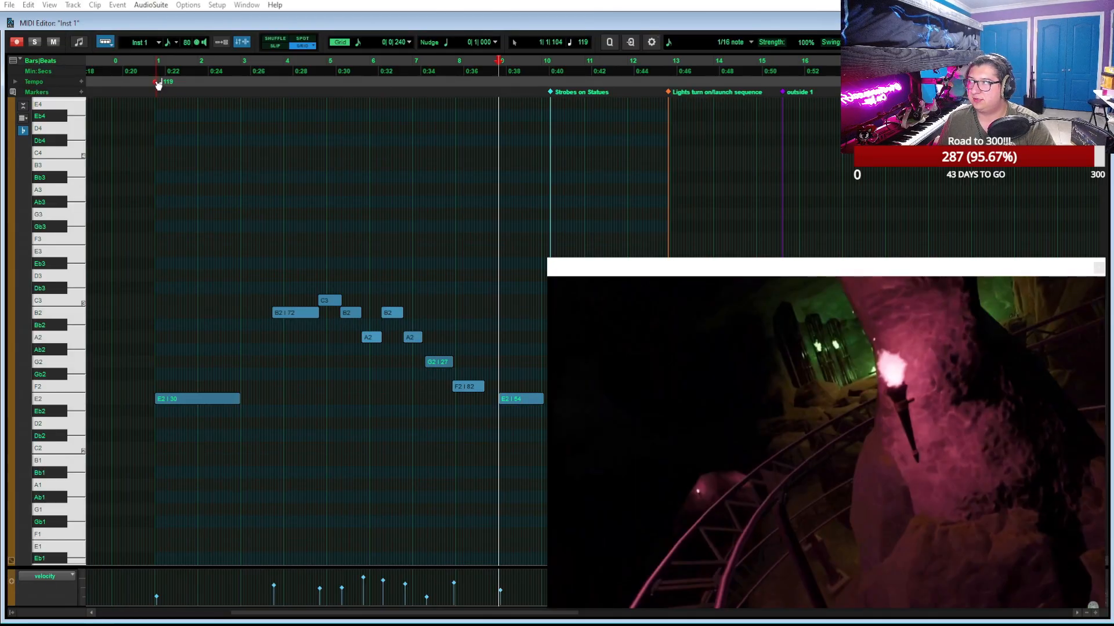
pyautogui.doubleClick(158, 82)
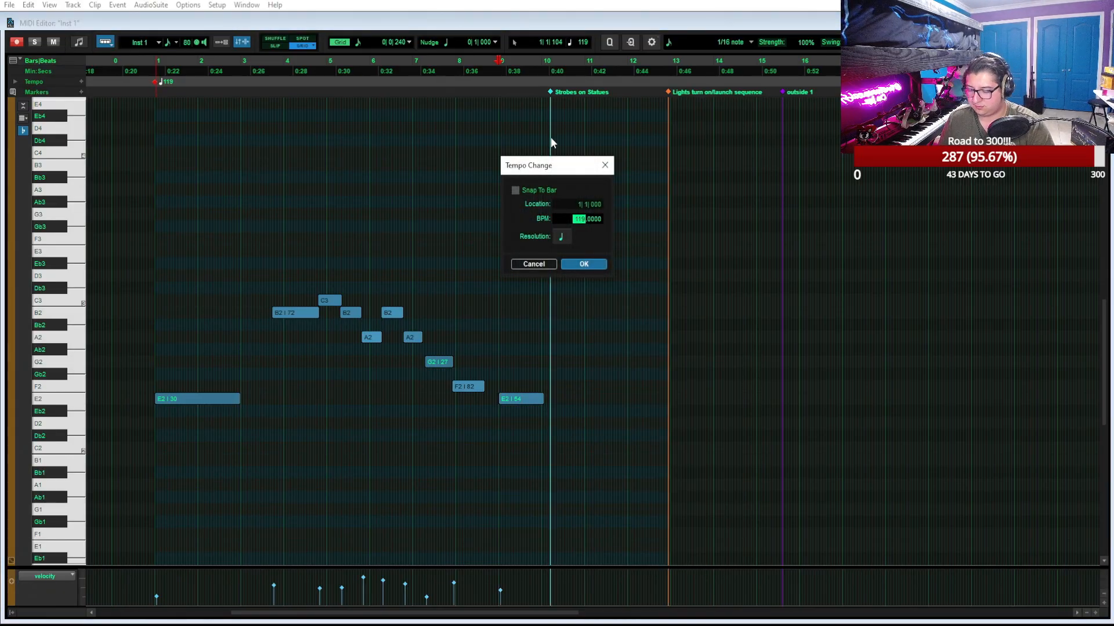
pyautogui.write('1')
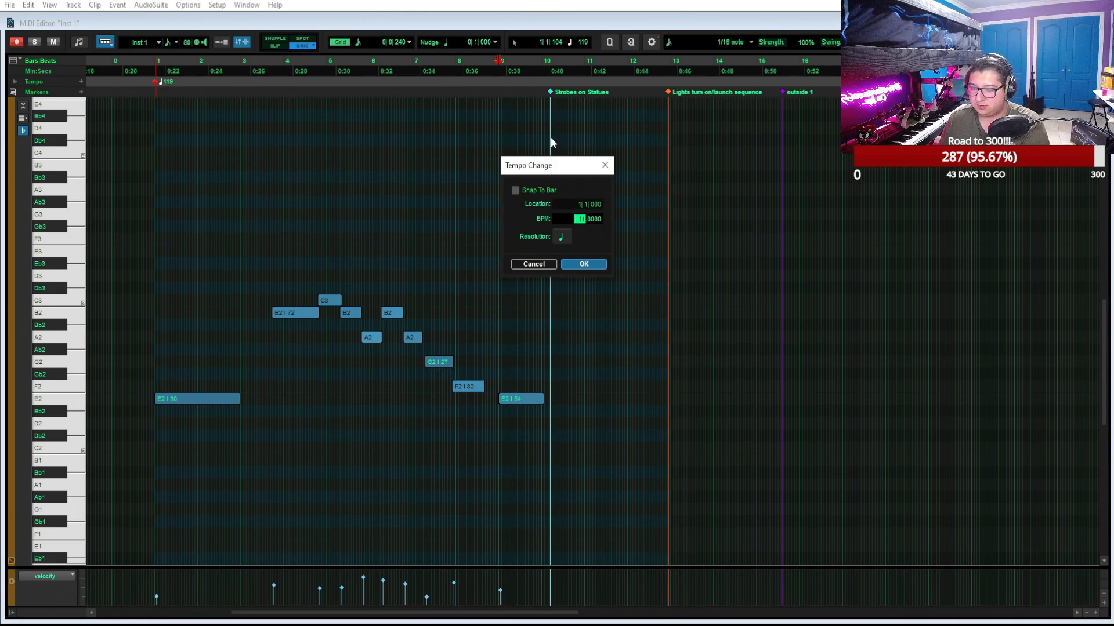
pyautogui.press('Return')
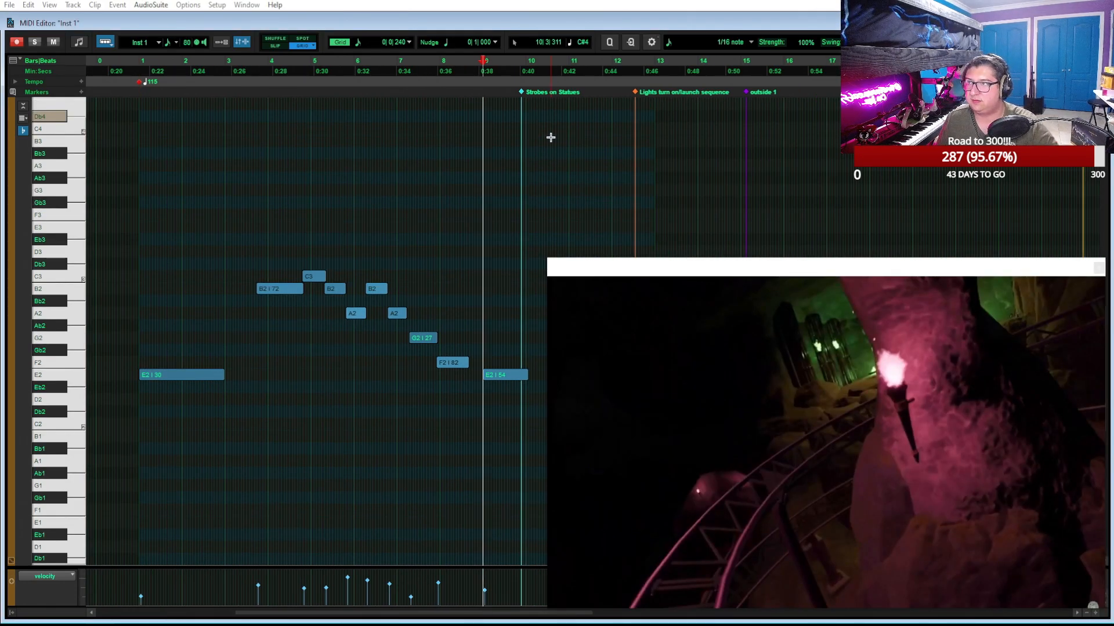
# Set the bar 1 tempo event to 117 BPM and play from bar 9 past the Strobes on Statues marker
pyautogui.doubleClick(141, 85)
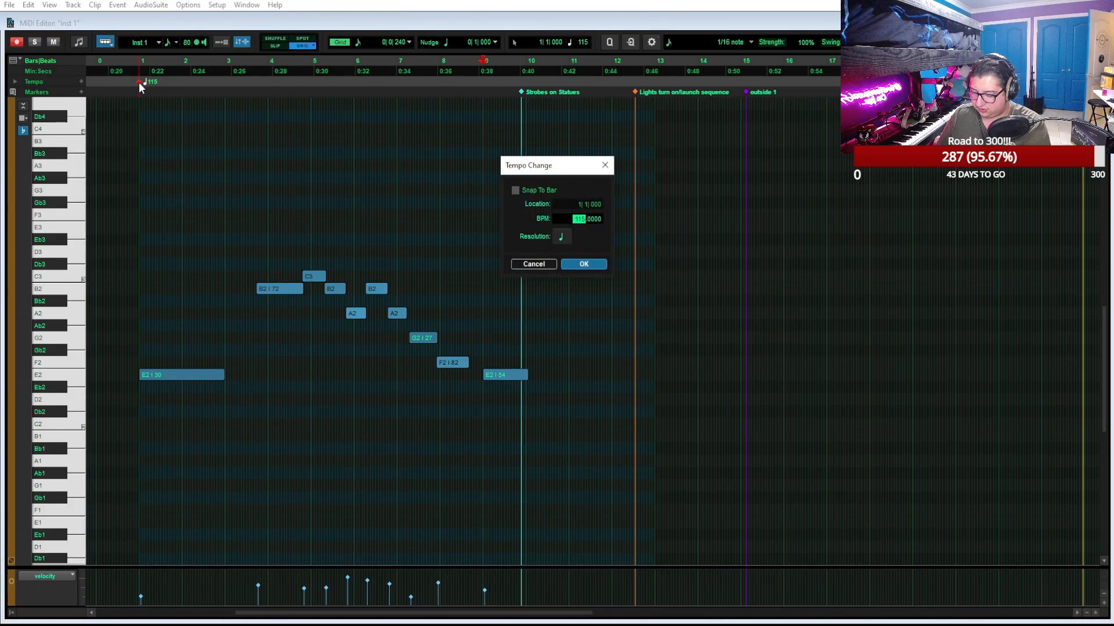
pyautogui.press('Return')
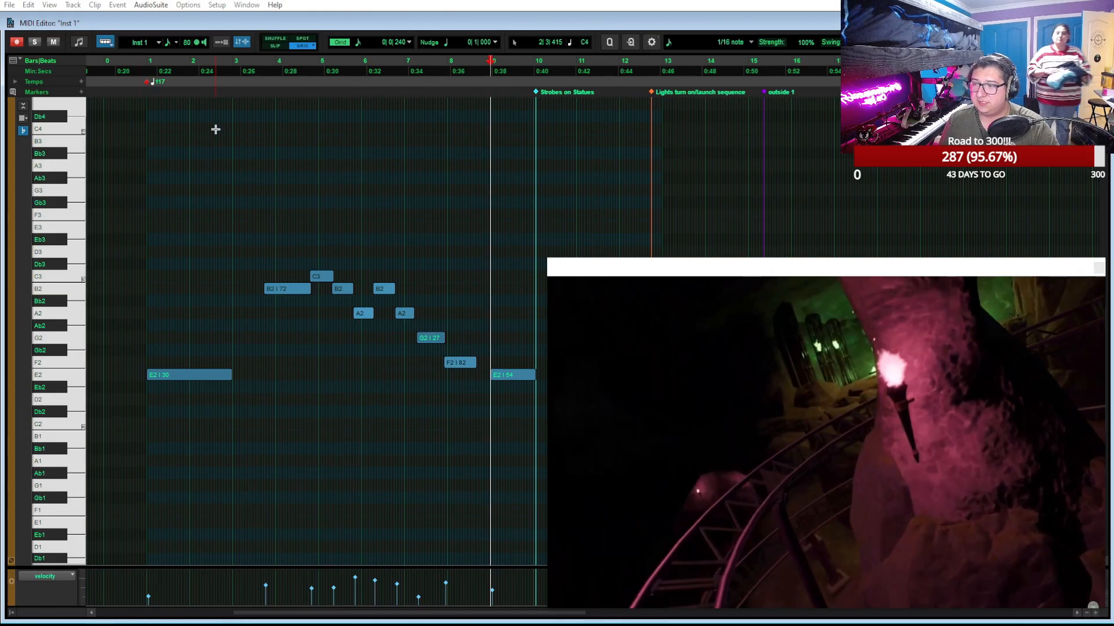
pyautogui.hotkey('ctrl', ']')
pyautogui.hotkey('ctrl', ']')
pyautogui.hscroll(5, 493, 153)
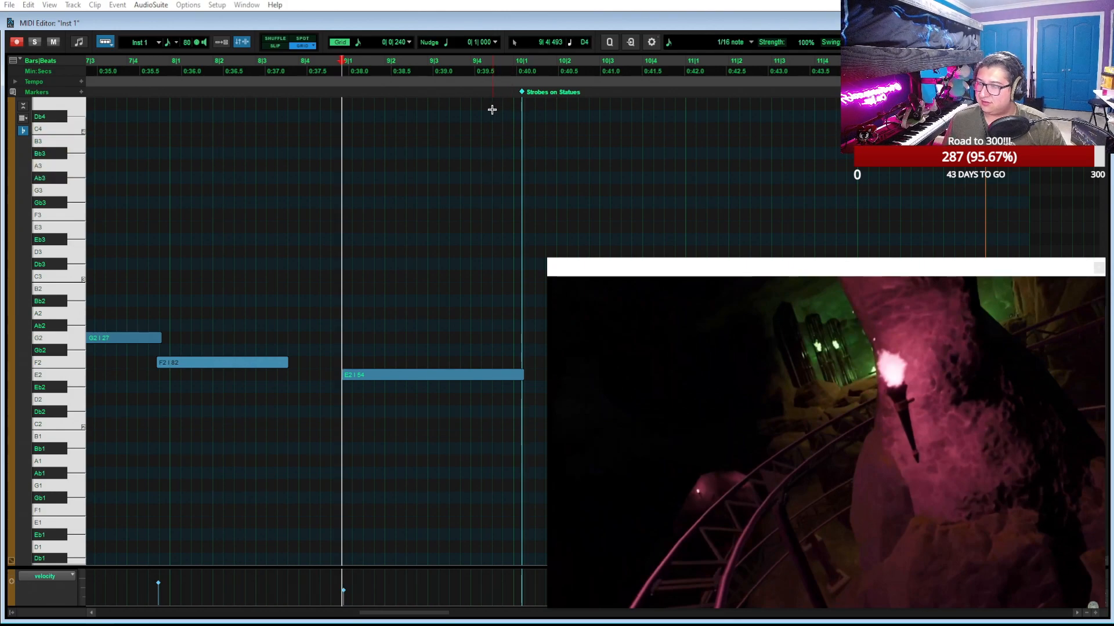
pyautogui.press('space')
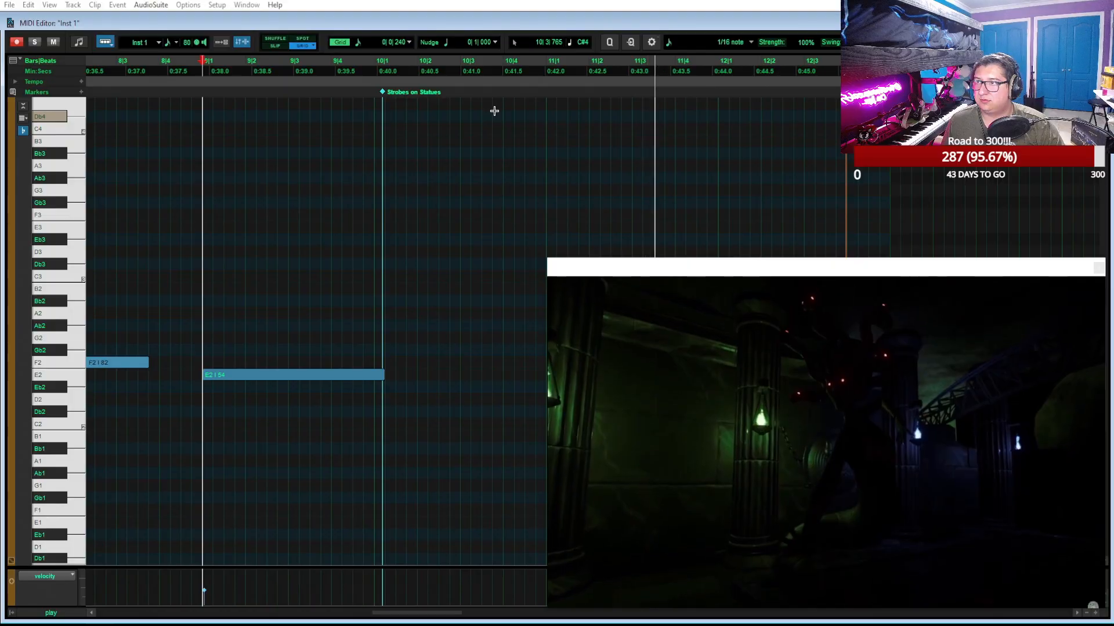
pyautogui.press('space')
# Lengthen the last E2 note to end at 11|1|000, play back from that point, and restore the smaller MIDI Editor window
pyautogui.hscroll(1, 392, 343)
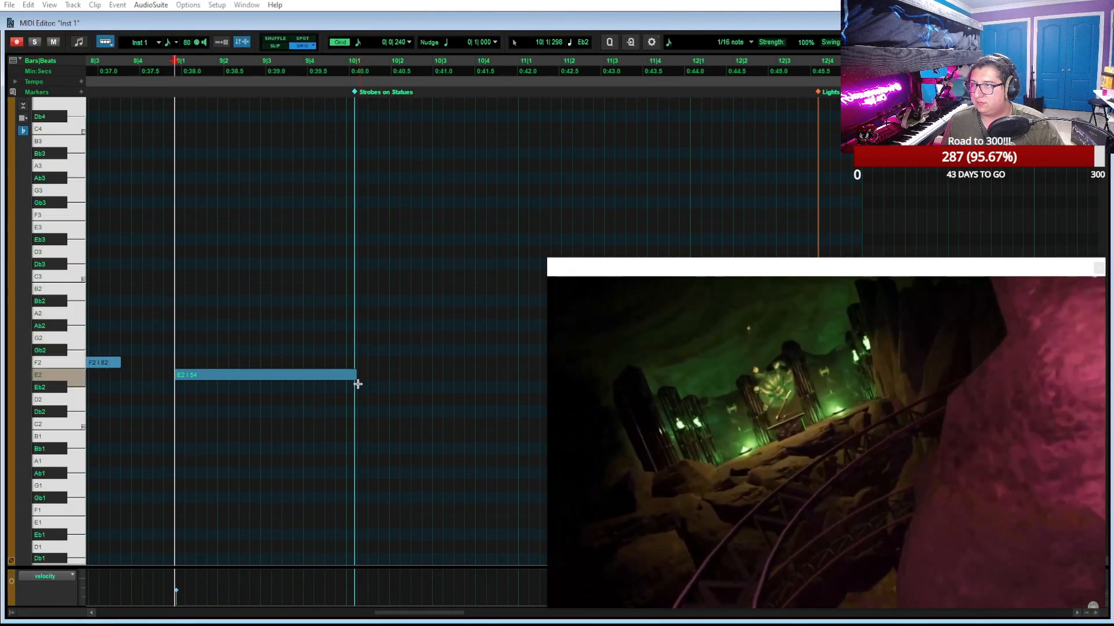
pyautogui.moveTo(356, 374); pyautogui.dragTo(517, 375)
pyautogui.click(520, 61)
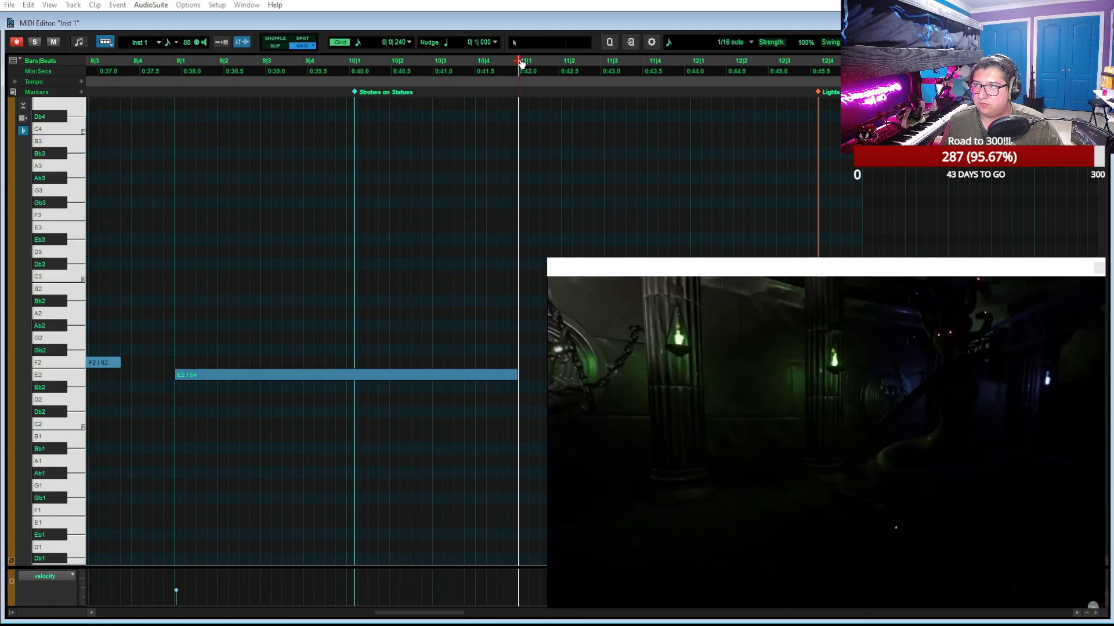
pyautogui.press('space')
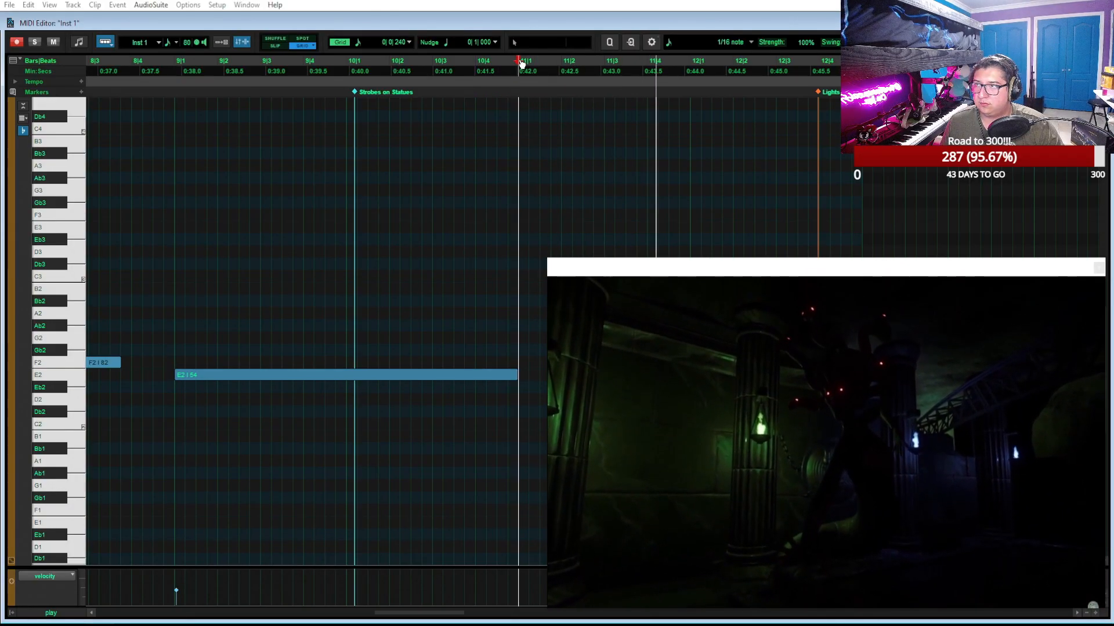
pyautogui.press('space')
pyautogui.click(1083, 23)
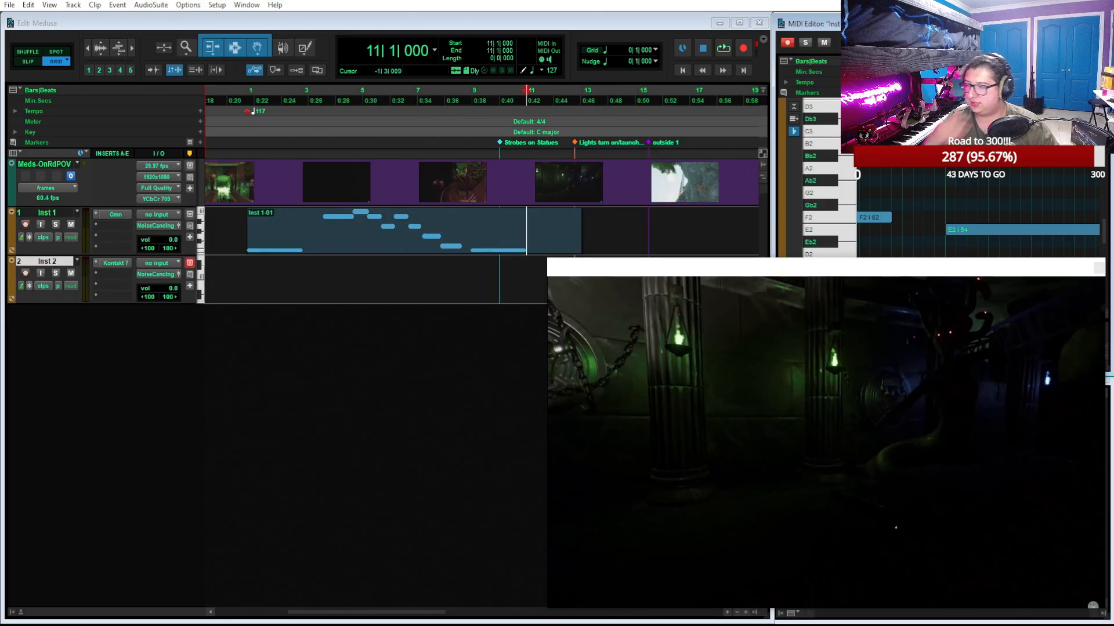
# Open the recent L7 MusComp-FilmTV2 session and briefly play it from bar 1
pyautogui.click(9, 5)
pyautogui.click(63, 127)
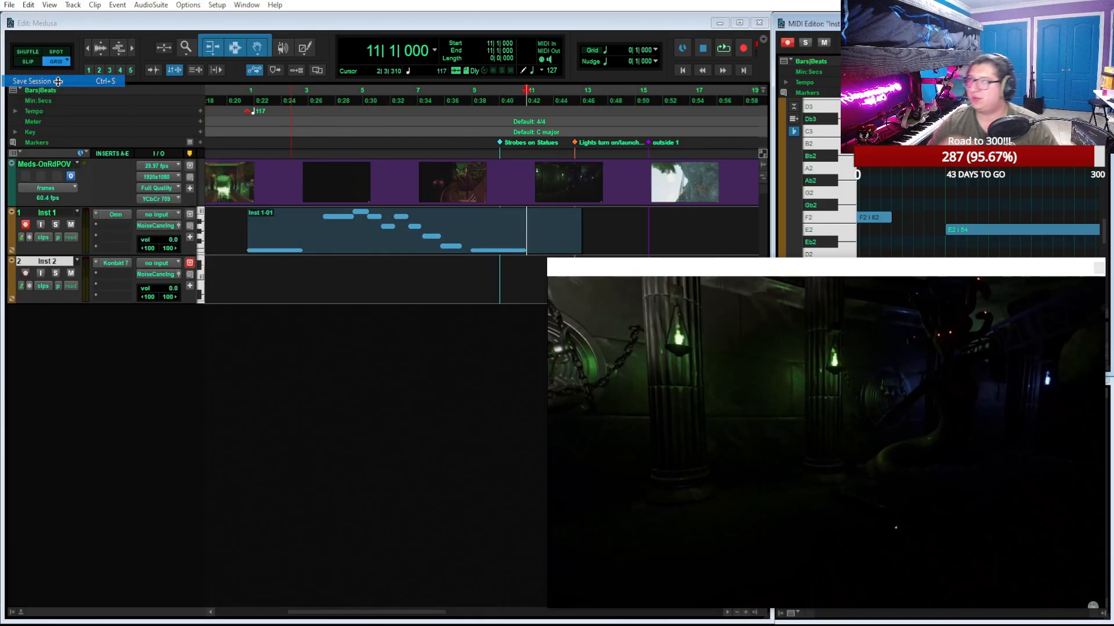
pyautogui.click(10, 4)
pyautogui.moveTo(79, 46)
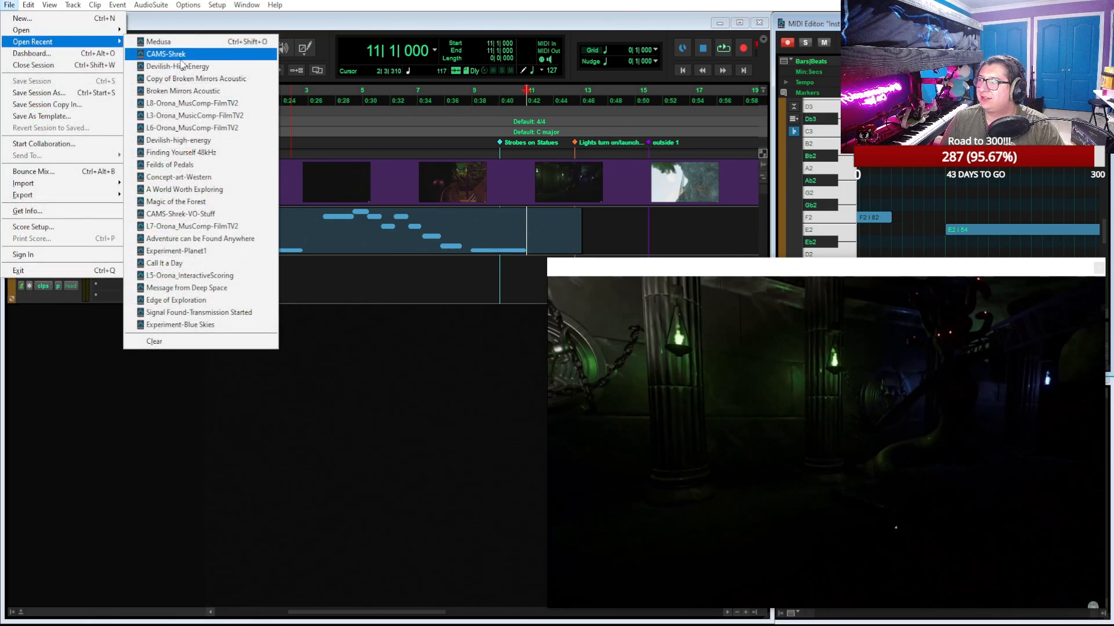
pyautogui.click(235, 230)
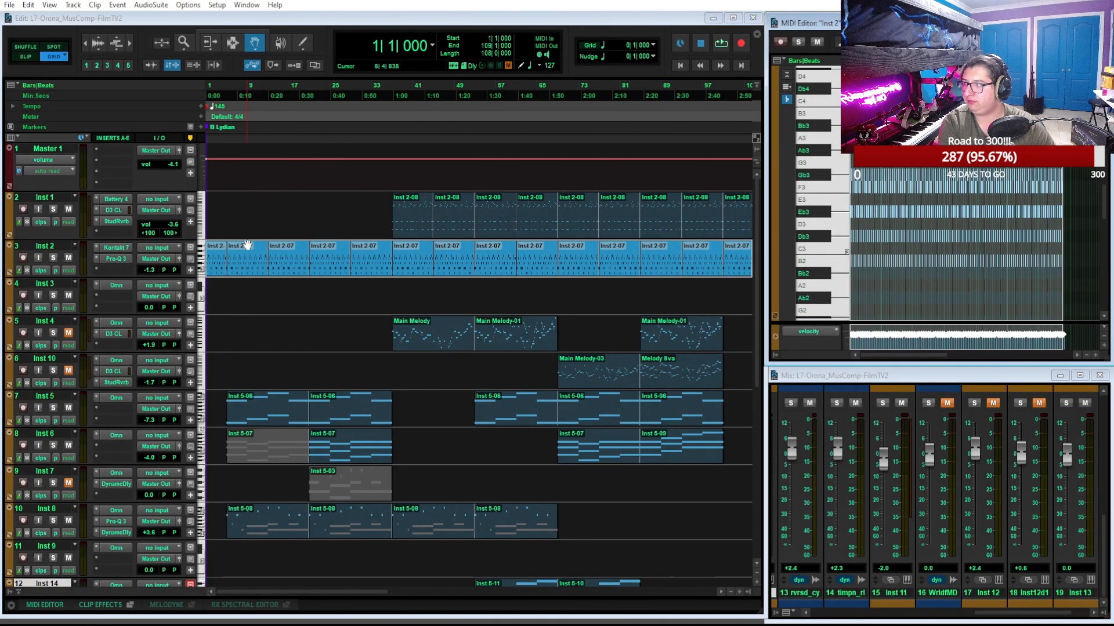
pyautogui.press('space')
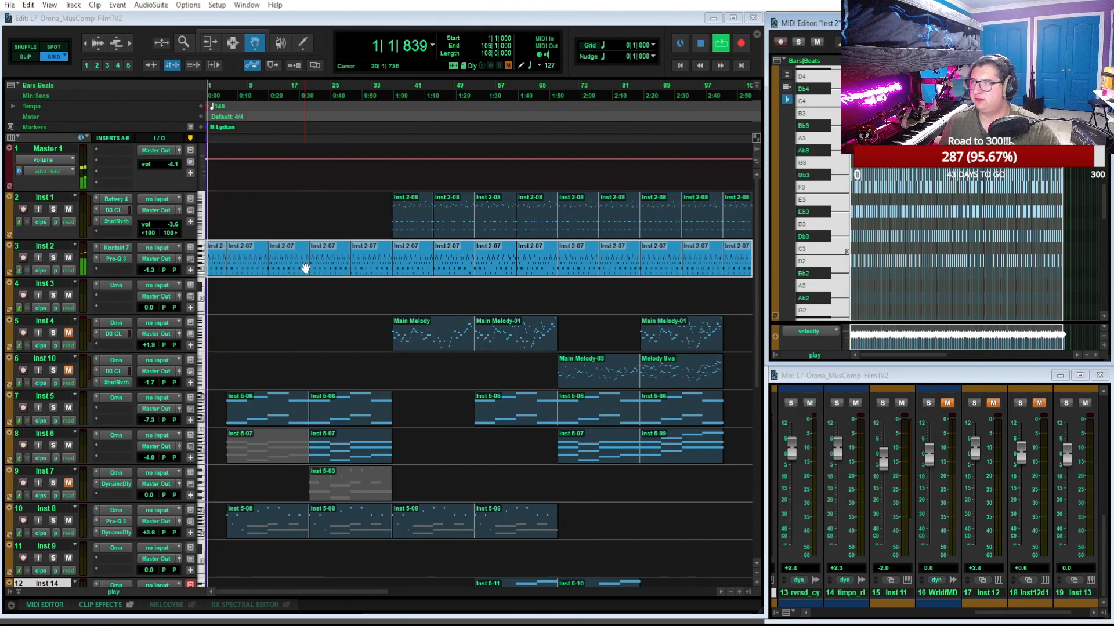
pyautogui.press('space')
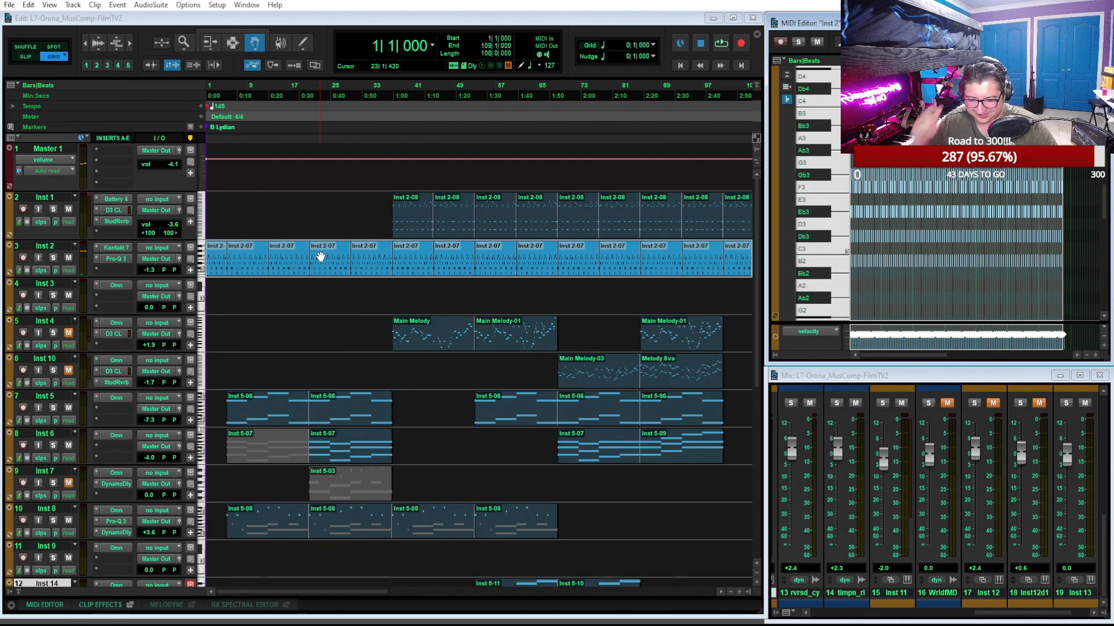
# Open the recent Call It a Day session without saving the current one, and confirm the missing files dialog
pyautogui.click(9, 5)
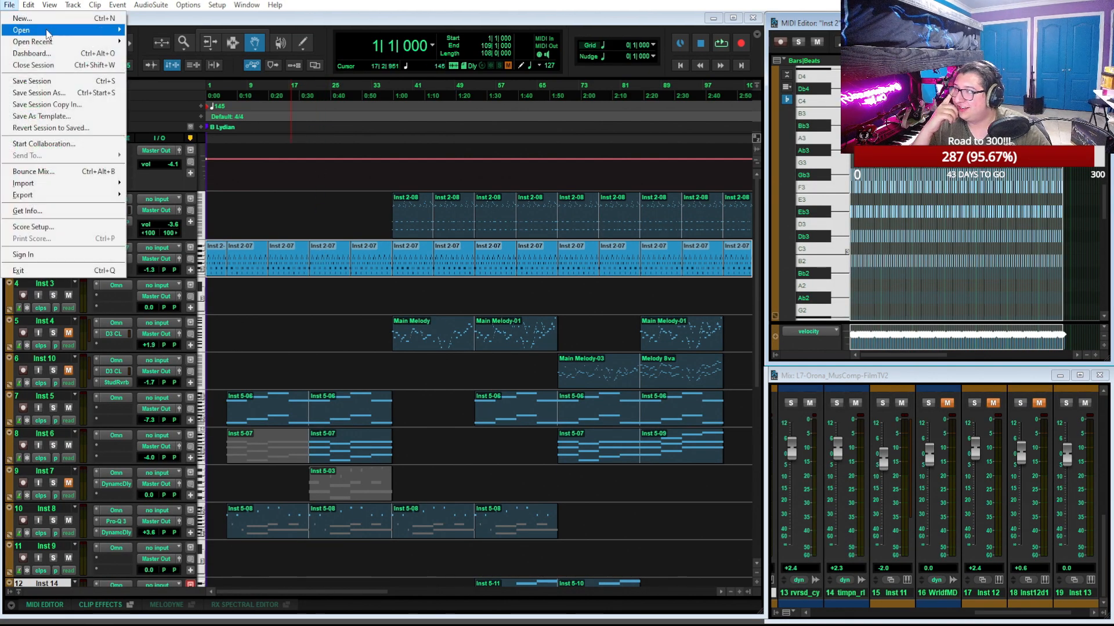
pyautogui.moveTo(98, 47)
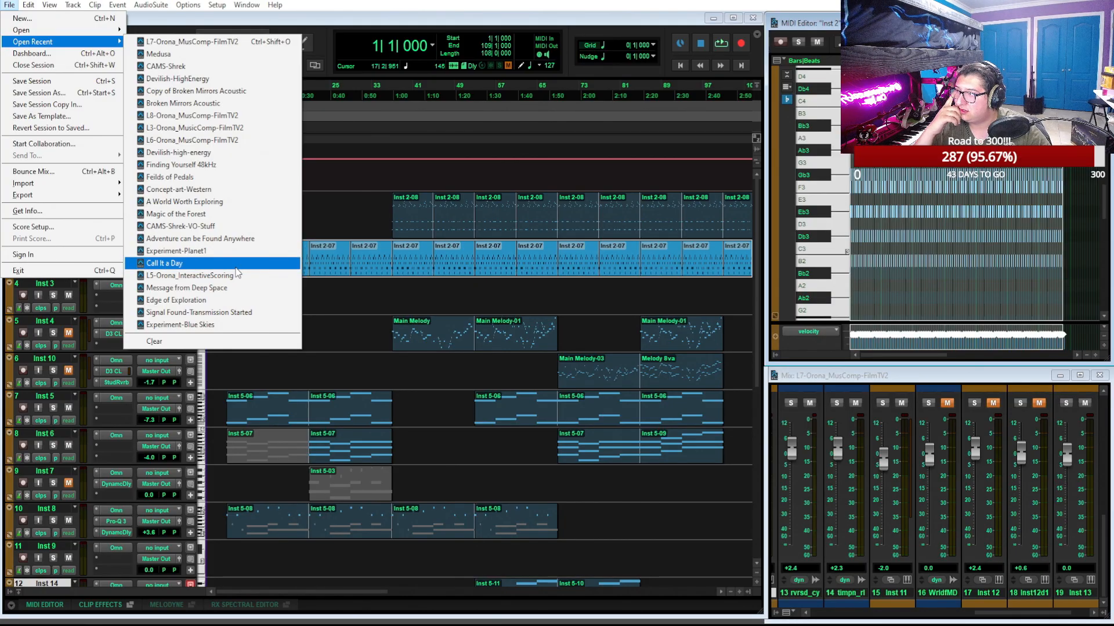
pyautogui.click(223, 265)
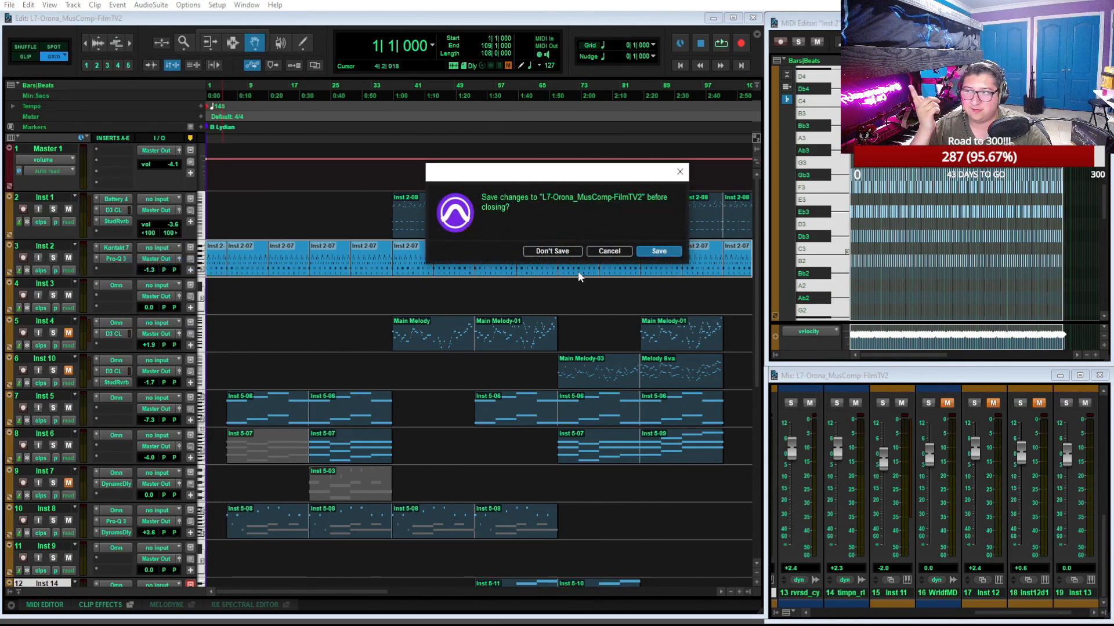
pyautogui.click(561, 251)
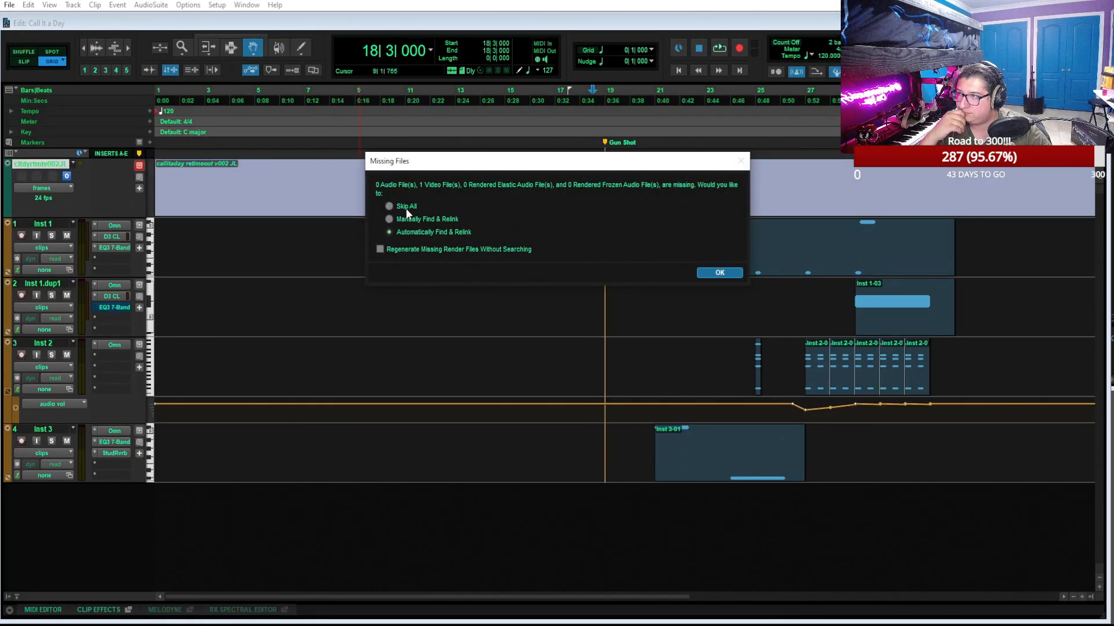
pyautogui.click(720, 273)
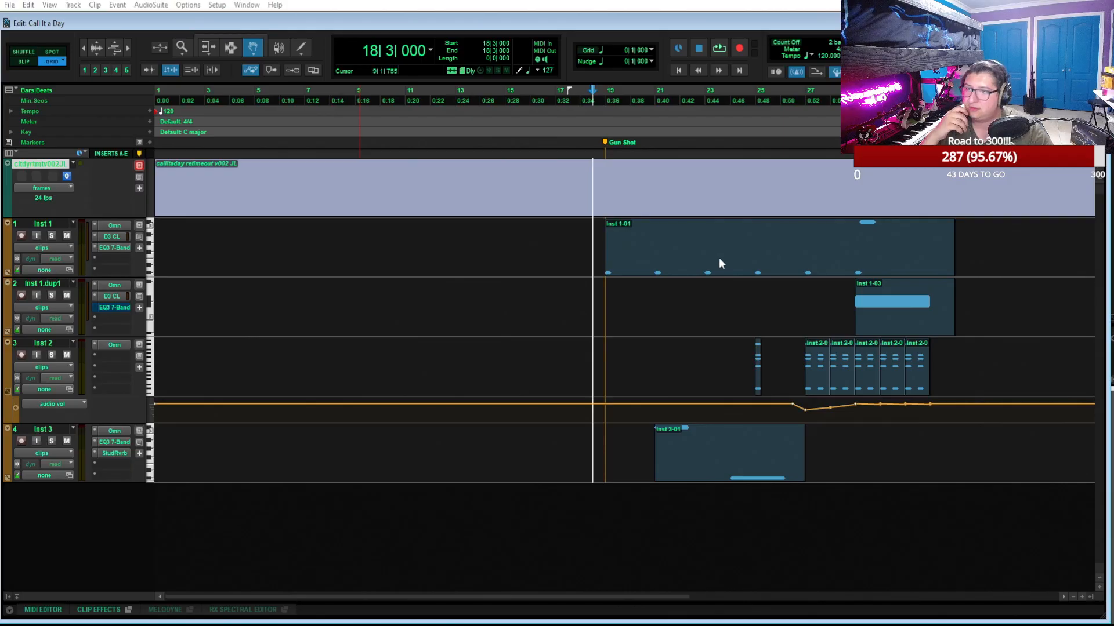
# Check which Omnisphere patch the Inst 1 track uses, and close the plug-in window
pyautogui.click(719, 259)
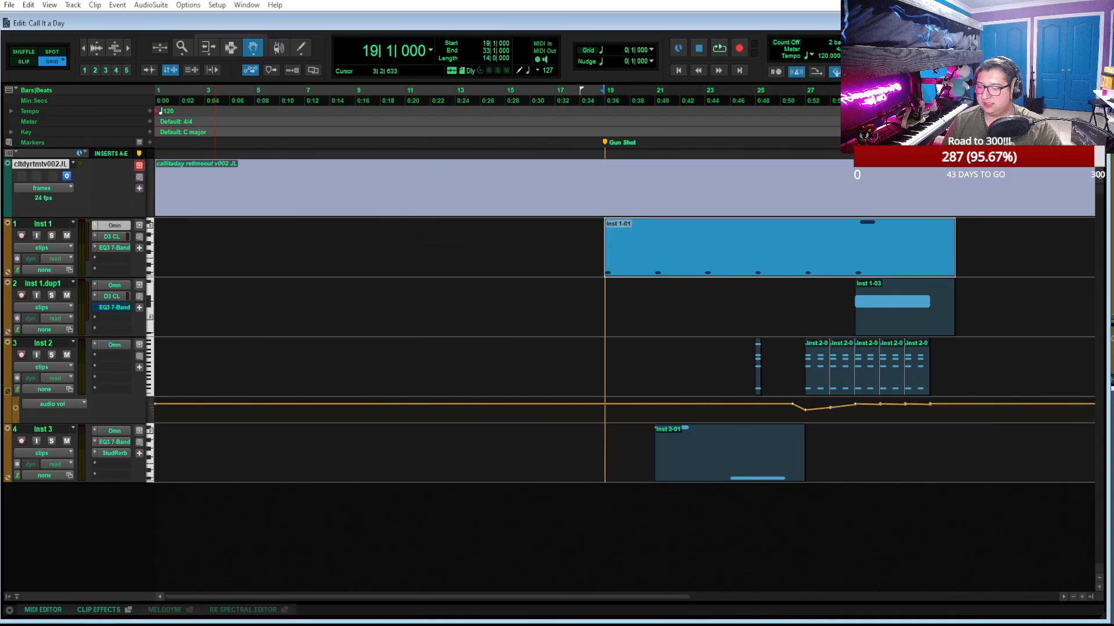
pyautogui.click(114, 225)
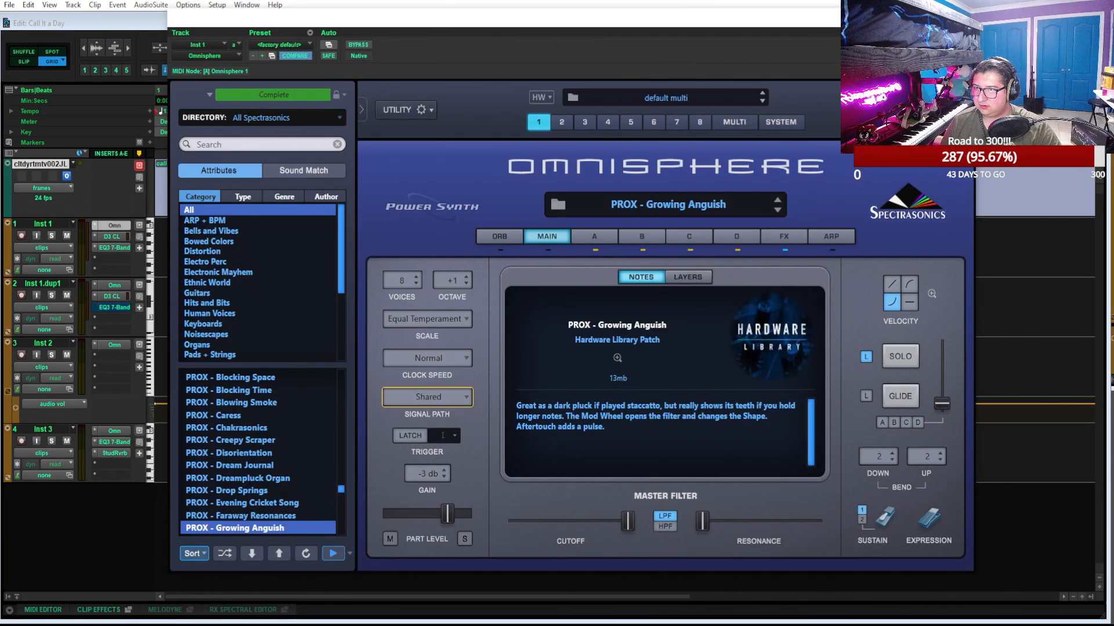
pyautogui.click(963, 18)
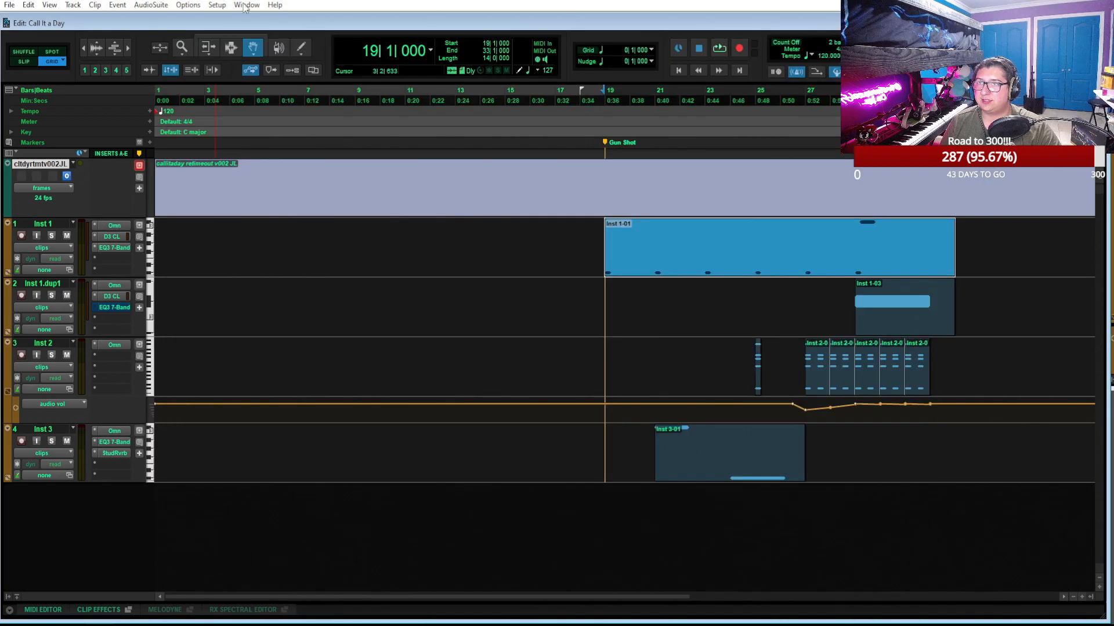
# Reopen the recent Medusa session without saving changes to Call It a Day
pyautogui.click(9, 5)
pyautogui.moveTo(61, 42)
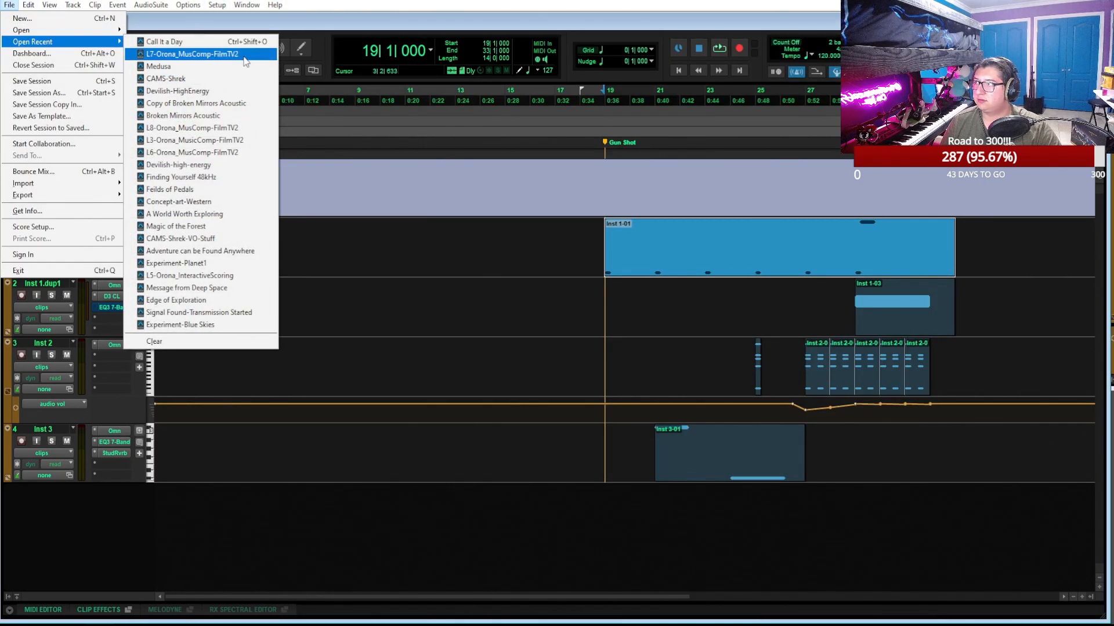
pyautogui.click(244, 66)
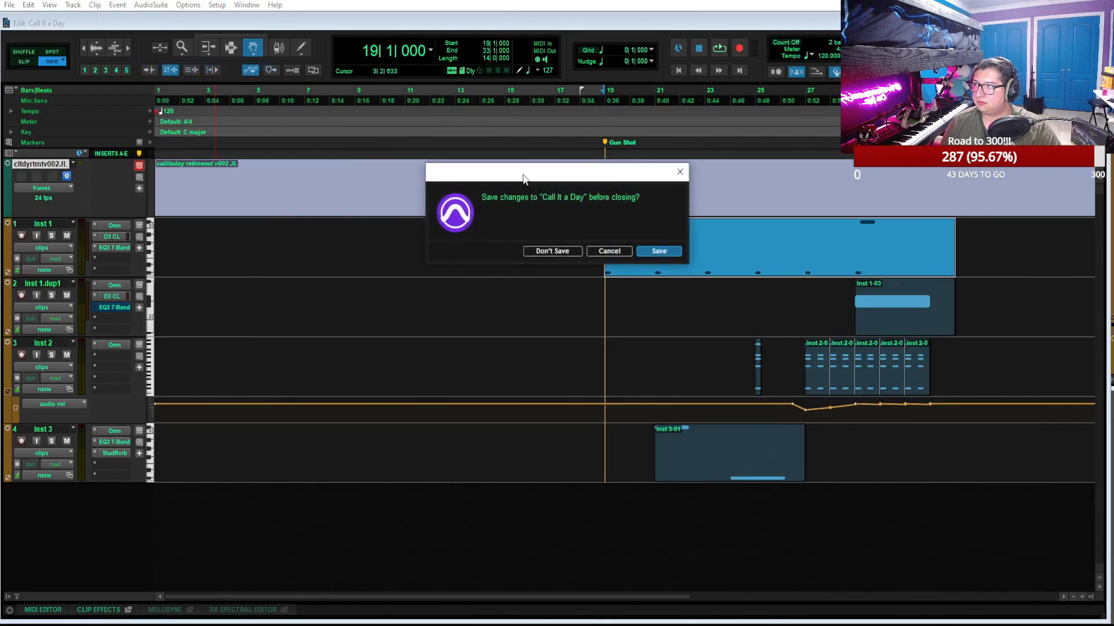
pyautogui.click(551, 251)
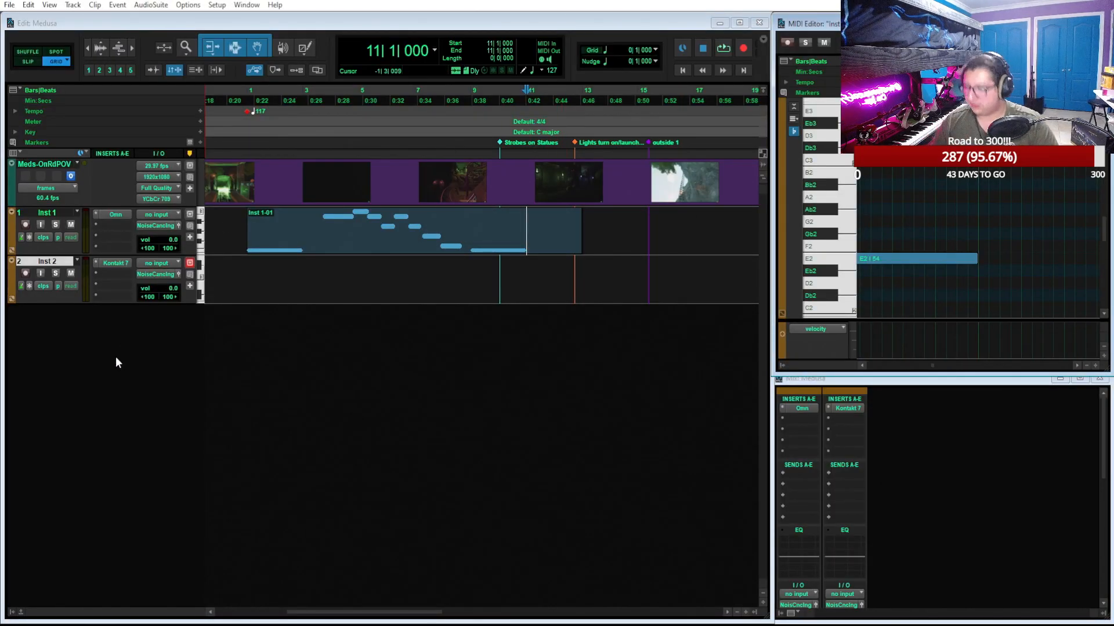
# Add a third instrument track, Inst 3, below Inst 2 with Omnisphere as its first insert
pyautogui.doubleClick(116, 357)
pyautogui.click(127, 315)
pyautogui.click(144, 331)
pyautogui.press('Return')
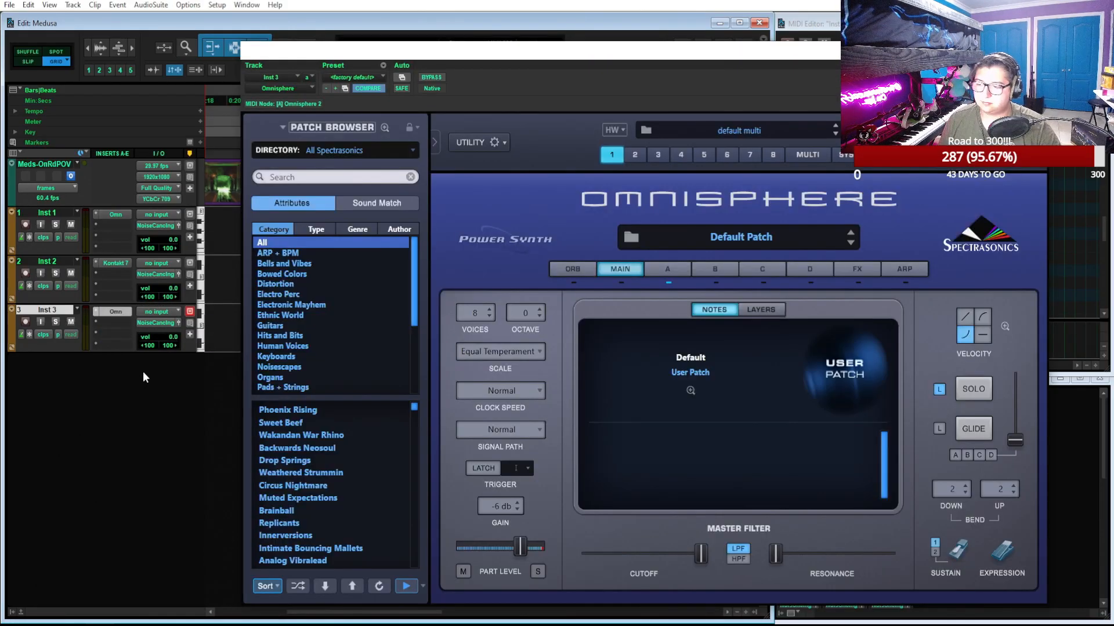
# Search the Omnisphere patches for "growing" and load PROX - Growing Anguish on Inst 3
pyautogui.click(366, 185)
pyautogui.write('growing')
pyautogui.press('Return')
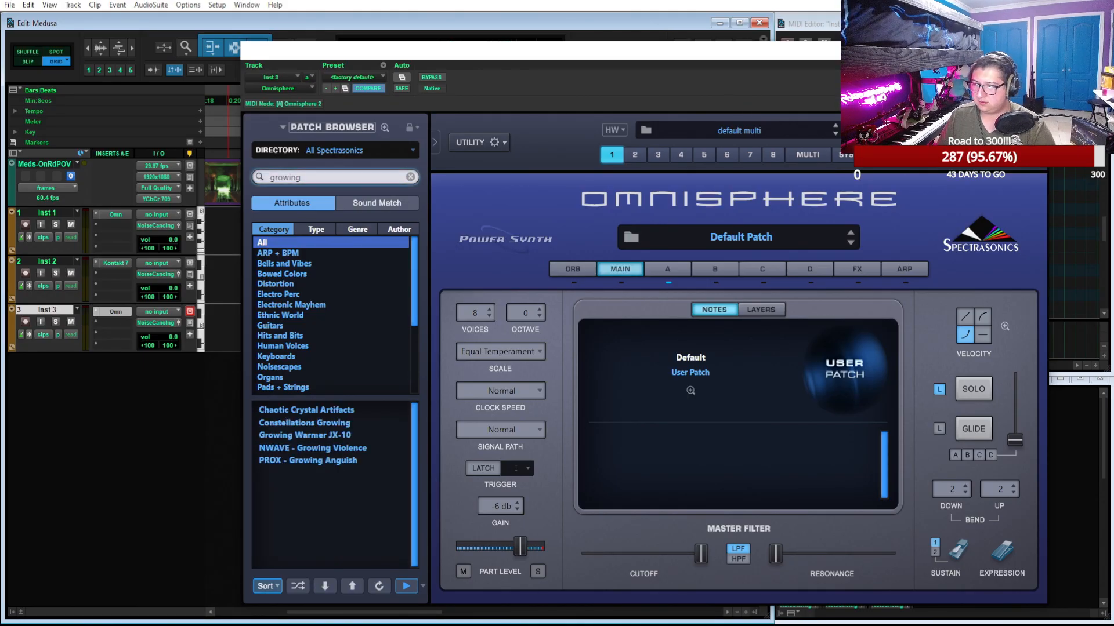
pyautogui.click(329, 461)
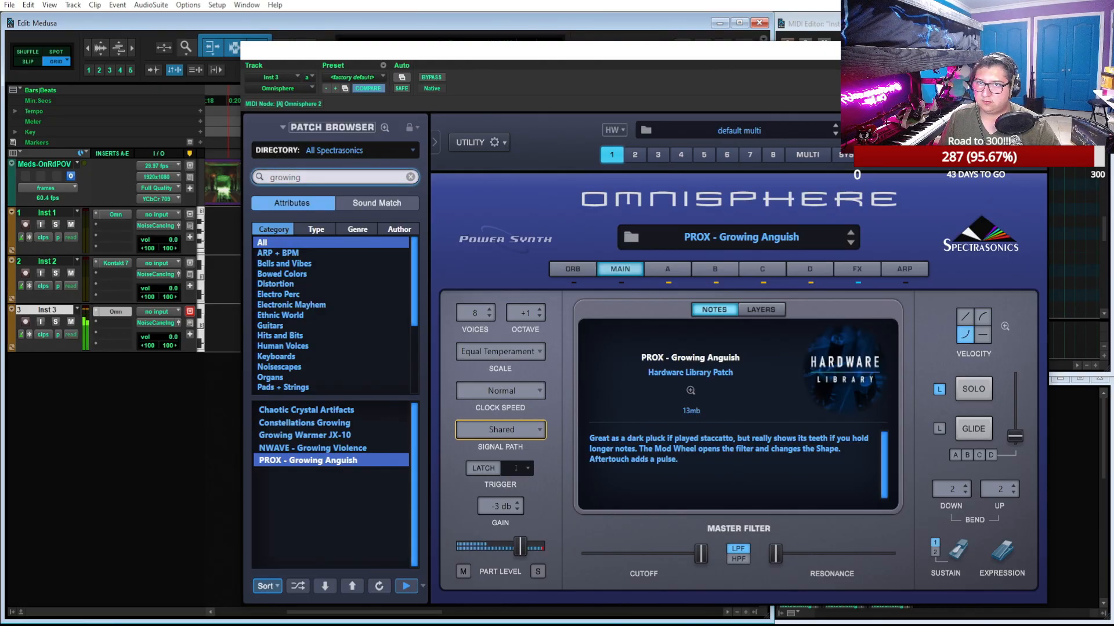
# Close Omnisphere, record-arm Inst 3, show the video window and play from bar 10 to about bar 15
pyautogui.click(116, 311)
pyautogui.click(25, 321)
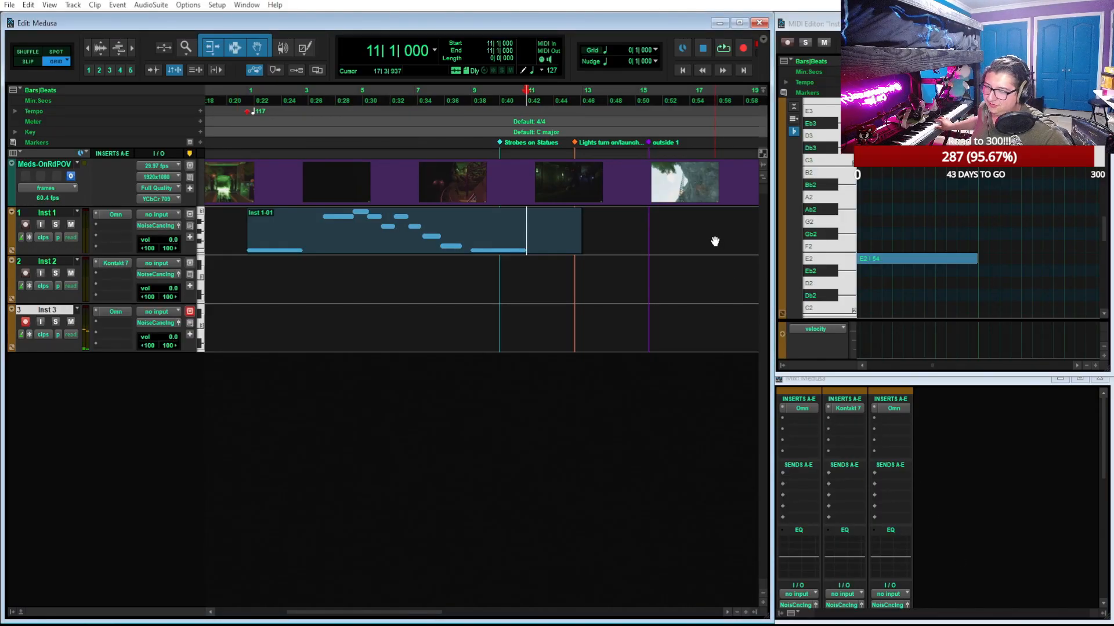
pyautogui.click(496, 102)
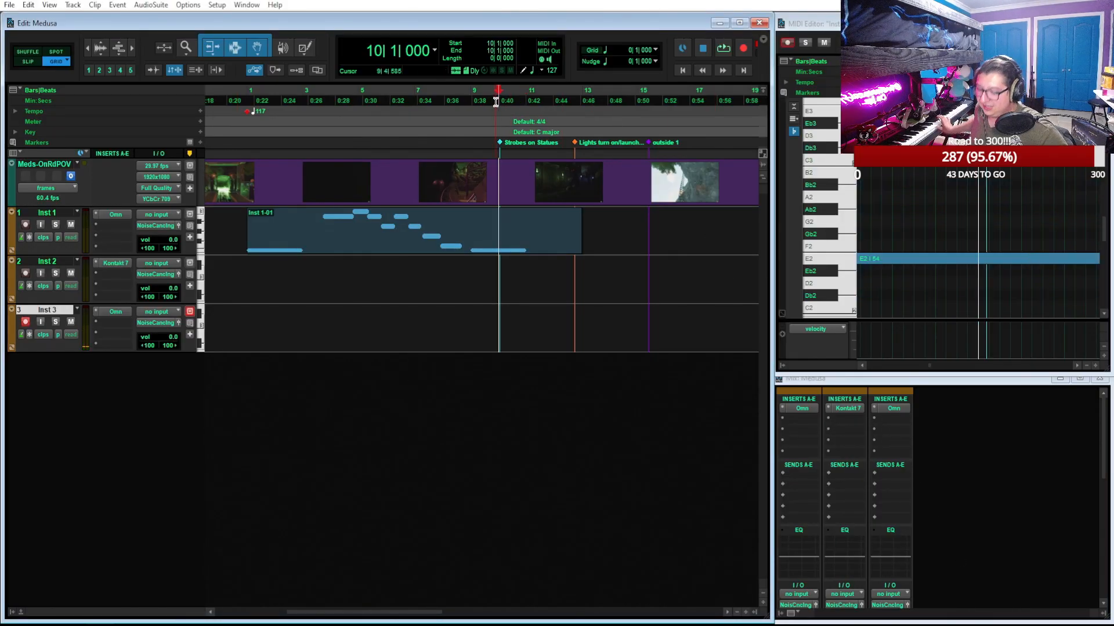
pyautogui.hotkey('ctrl', '9')
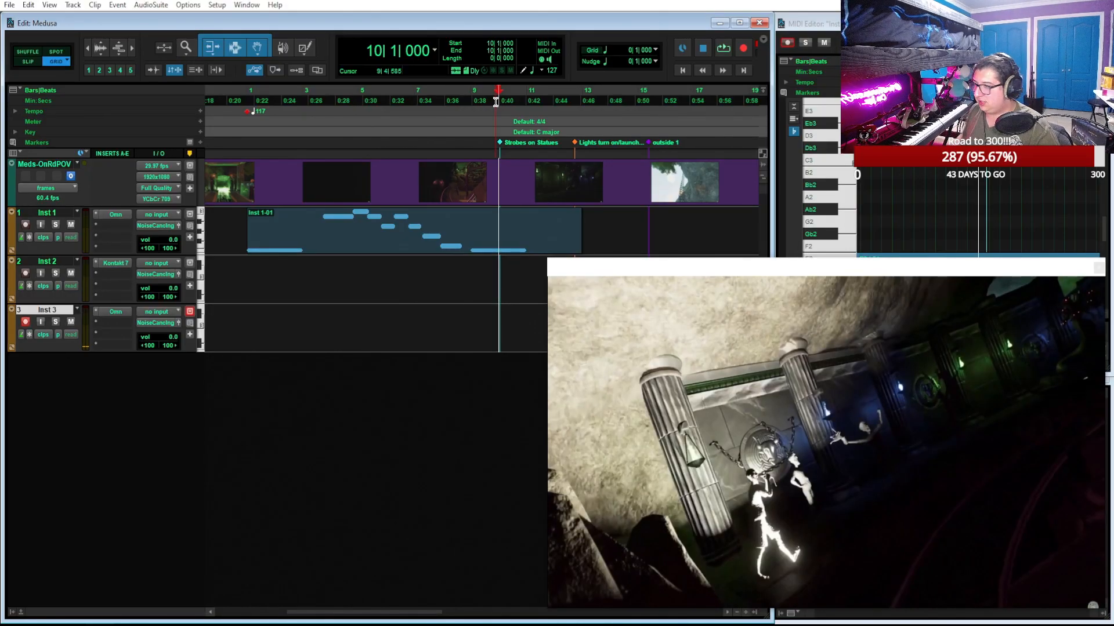
pyautogui.click(724, 49)
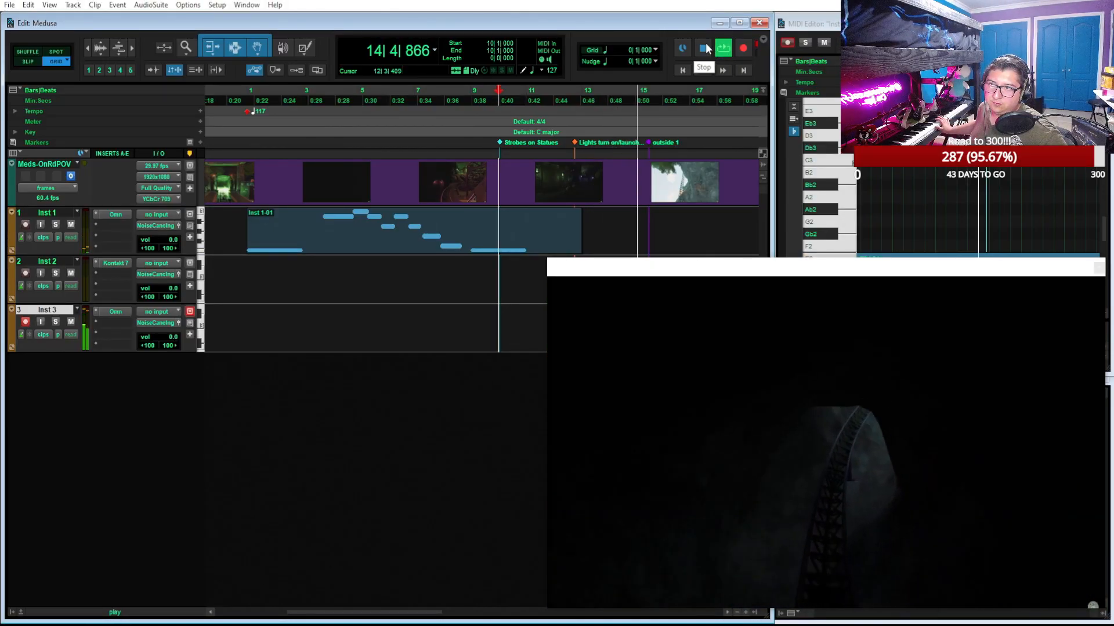
pyautogui.click(705, 48)
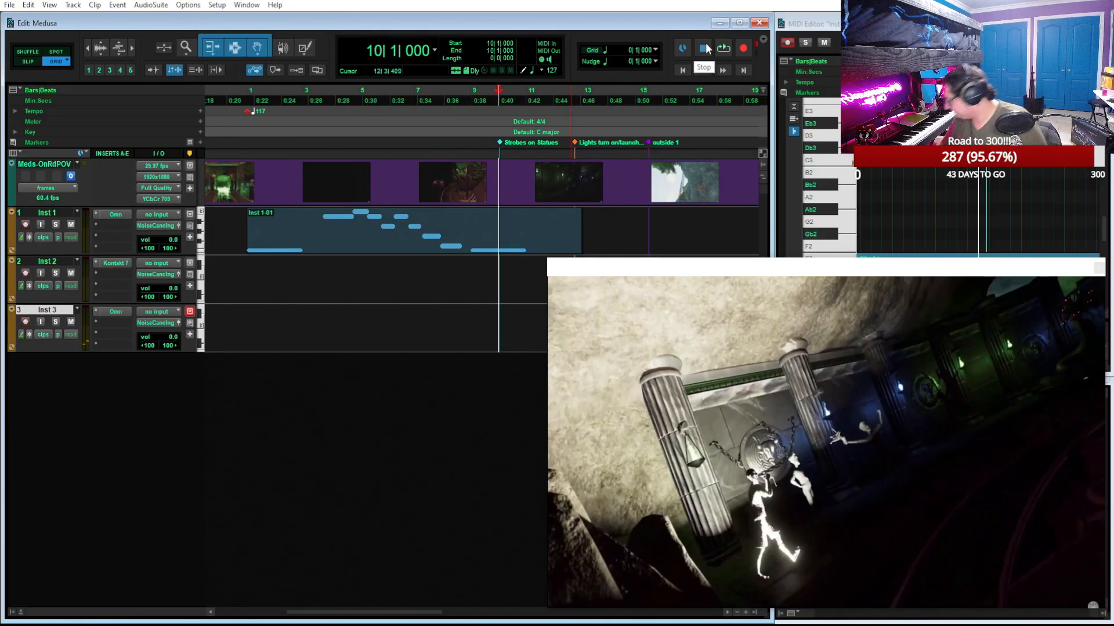
# Record a MIDI take on Inst 3 from bar 10 to about bar 14, and move the playback position to 11|1|000
pyautogui.hotkey('shift', 'r')
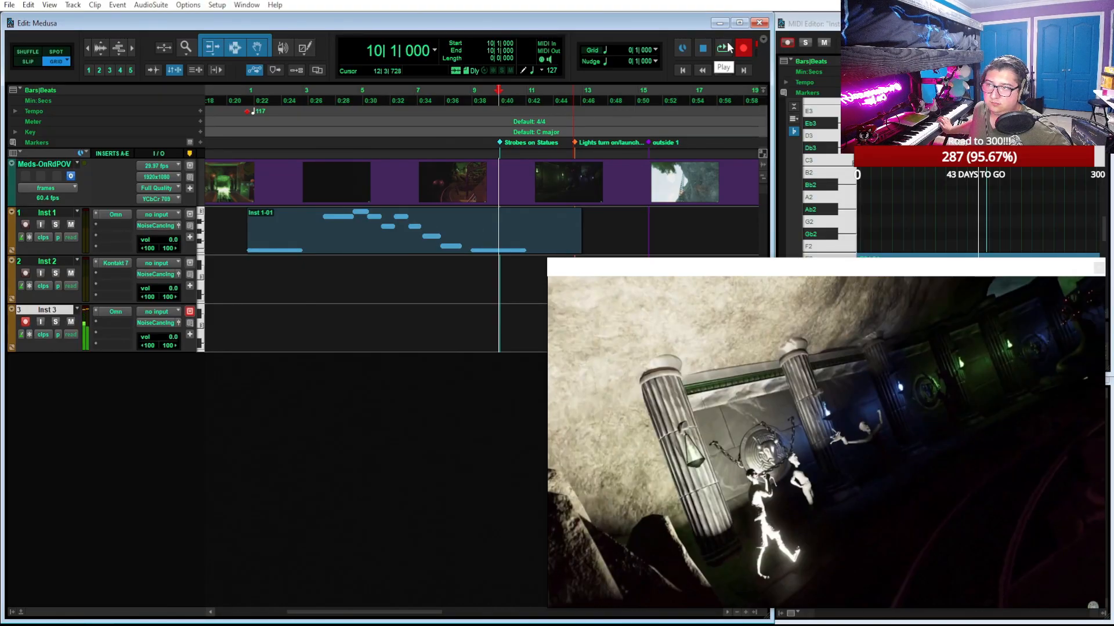
pyautogui.click(723, 47)
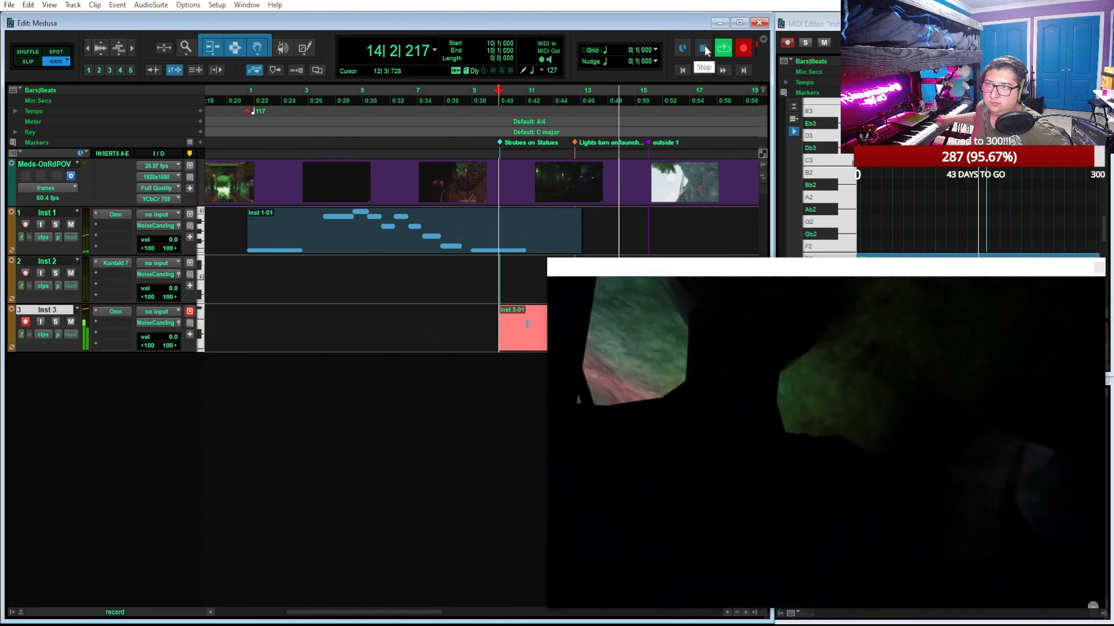
pyautogui.click(704, 48)
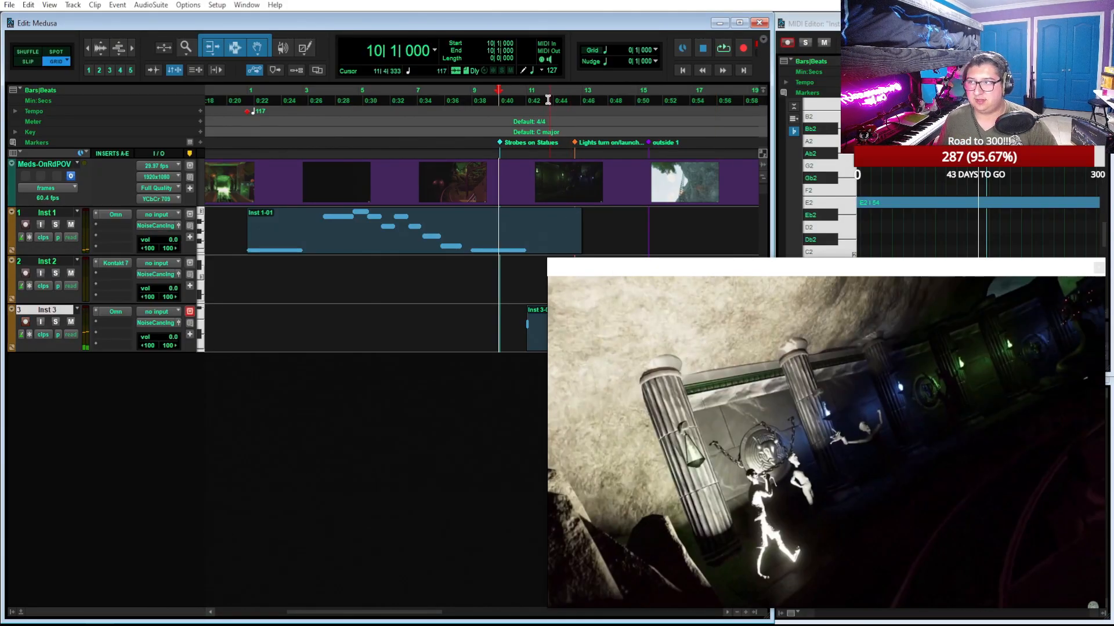
pyautogui.click(528, 92)
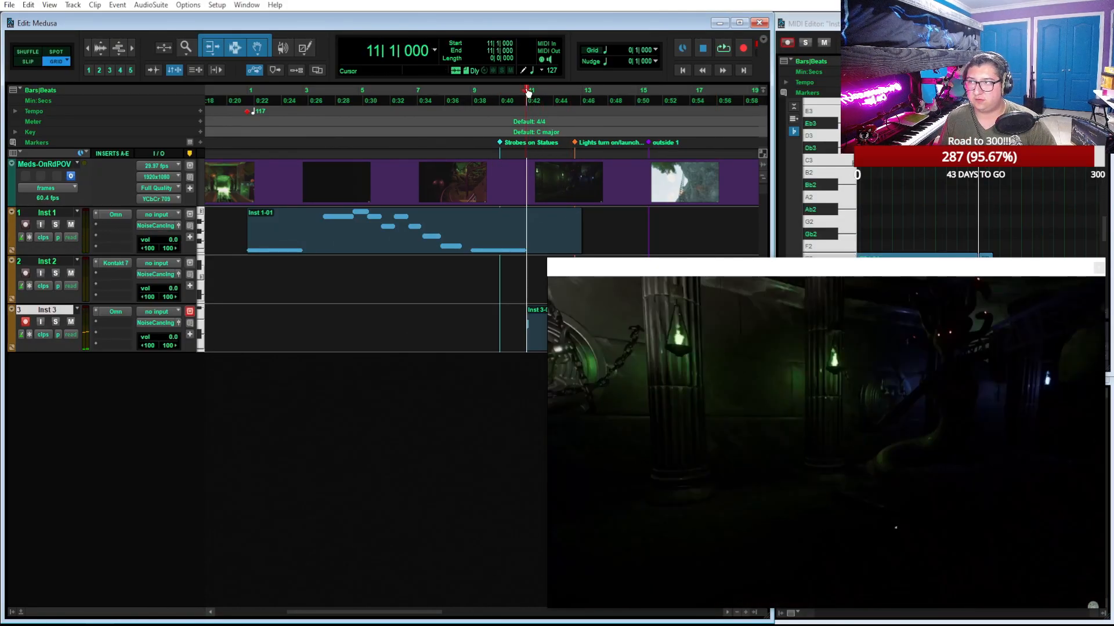
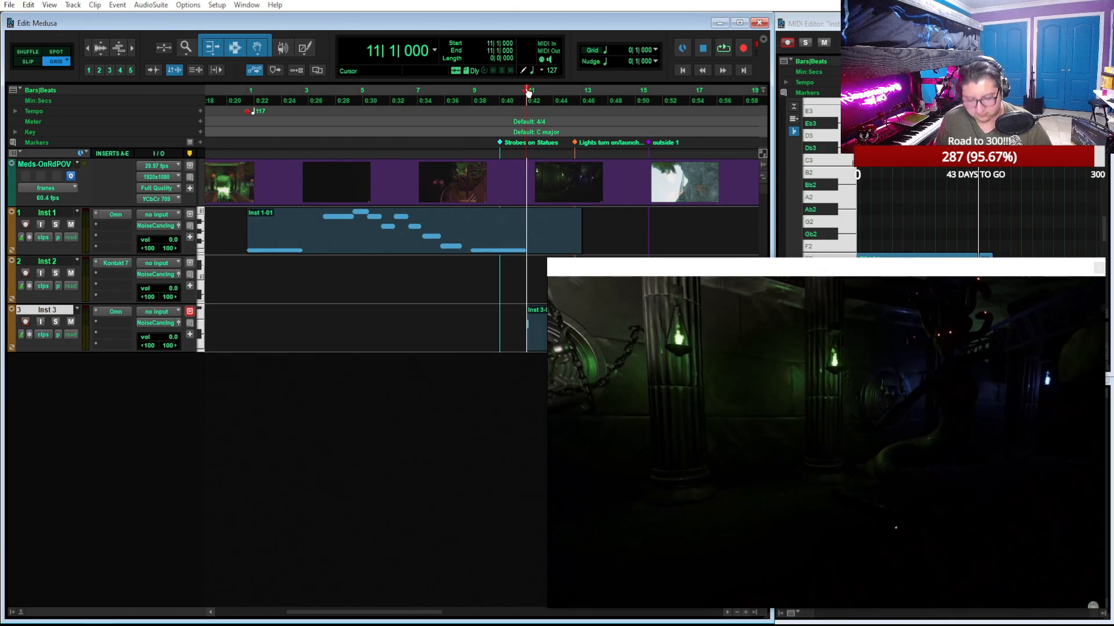
# Add a tempo change to 140 BPM at 11|1|000
pyautogui.click(200, 142)
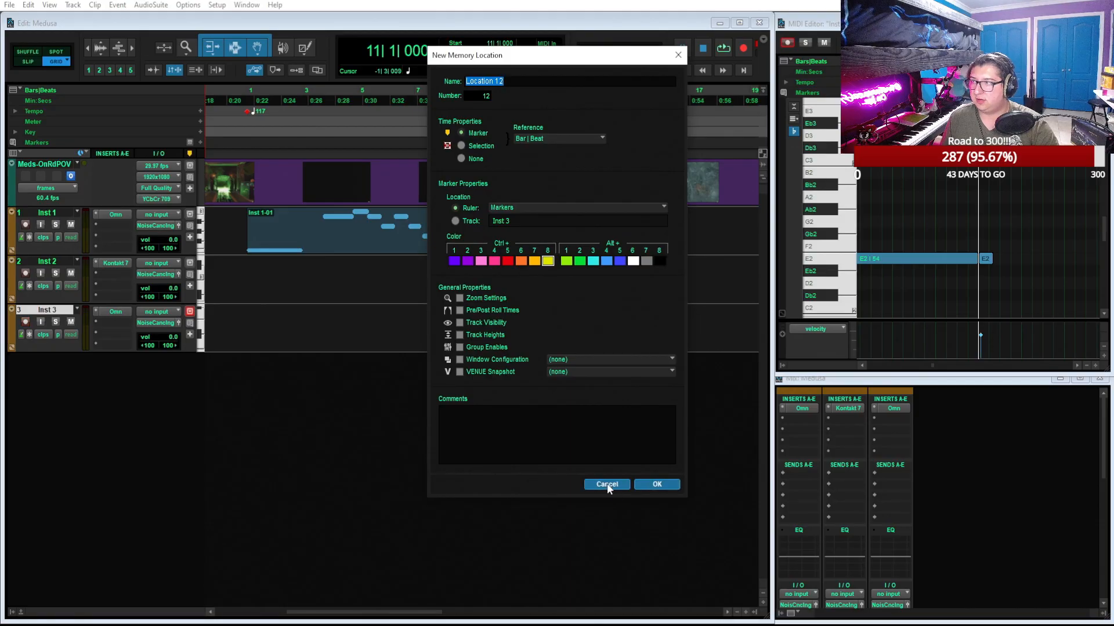
pyautogui.click(607, 485)
pyautogui.click(199, 110)
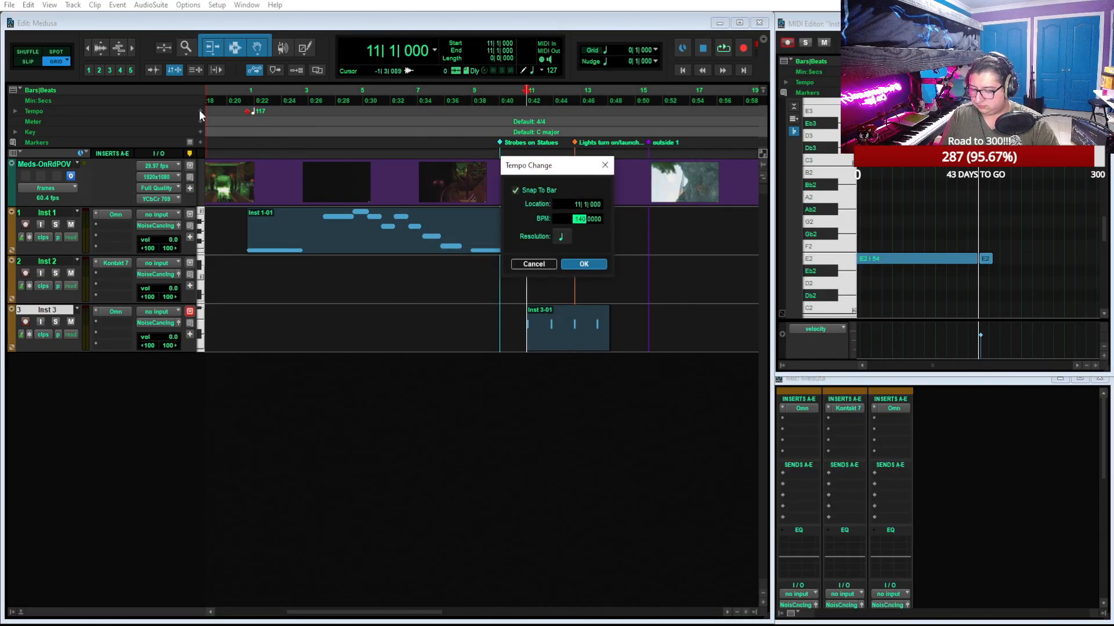
pyautogui.press('Return')
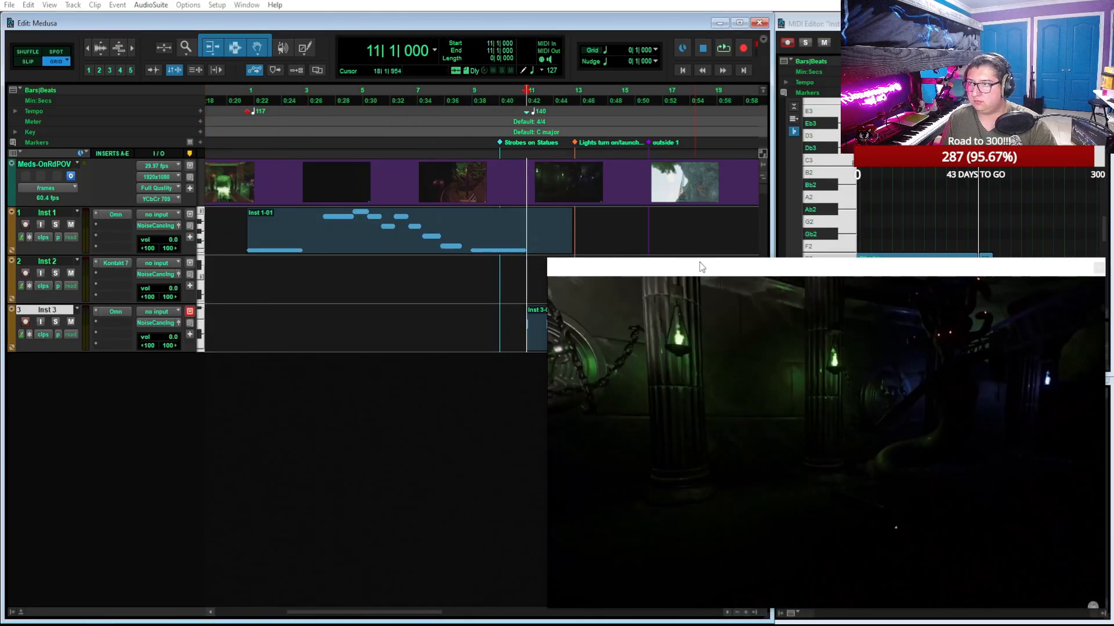
# Move the video window off the tracks and extend the end of the Inst 3-01 clip to about bar 15
pyautogui.moveTo(701, 274); pyautogui.dragTo(823, 250)
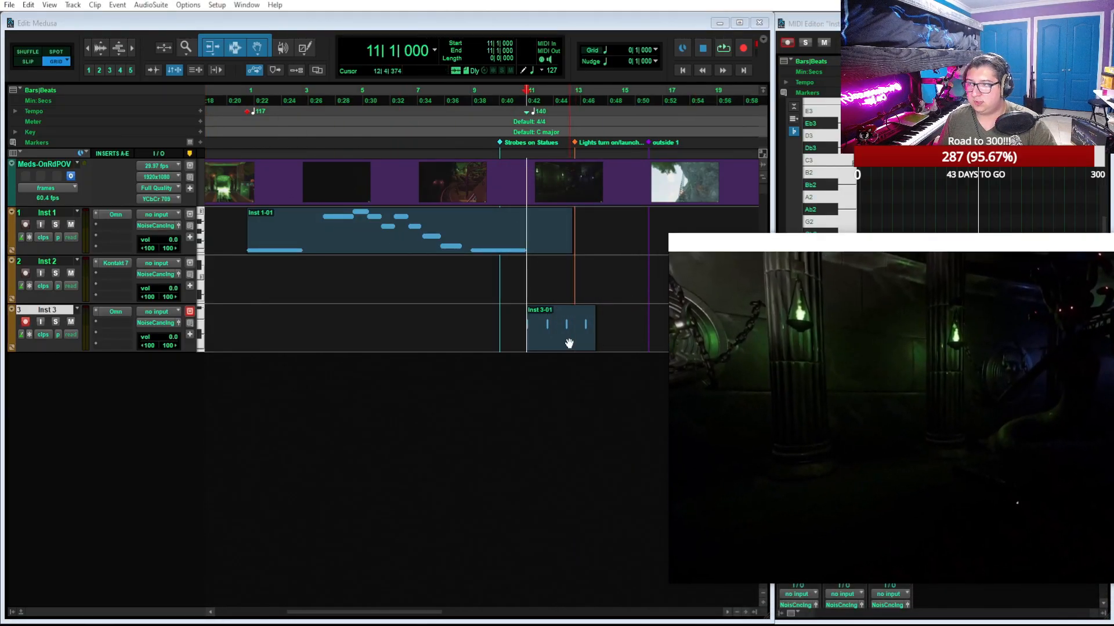
pyautogui.click(570, 342)
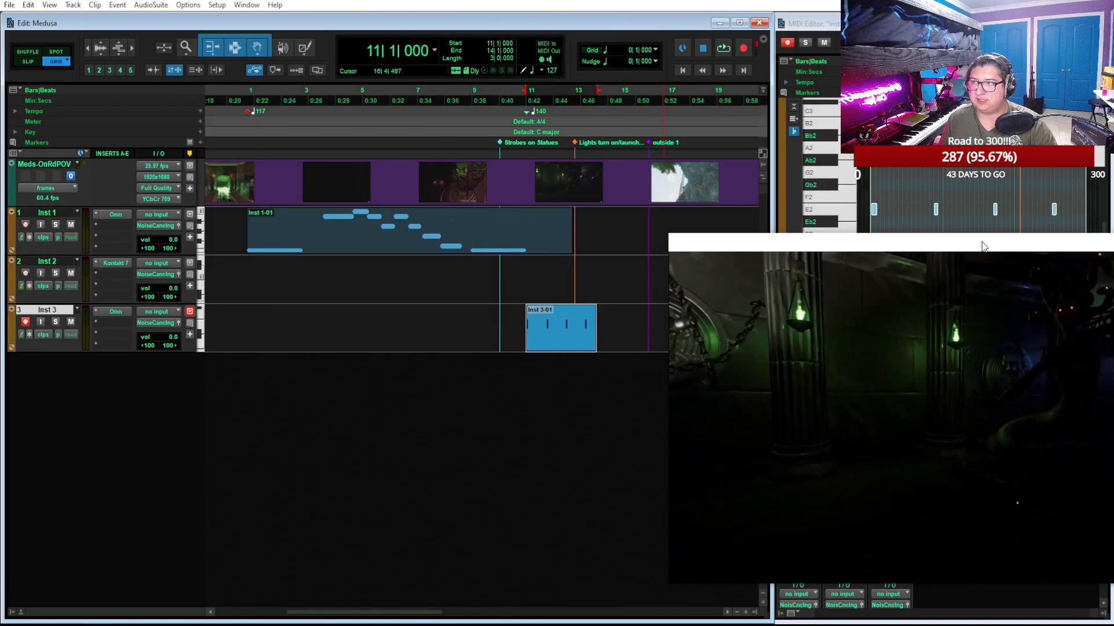
pyautogui.moveTo(594, 329); pyautogui.dragTo(627, 333)
# In the MIDI Editor, realign the recorded E2 notes of Inst 3-01 to one hit at the start of each bar from 11 to 14
pyautogui.click(1076, 24)
pyautogui.press('t')
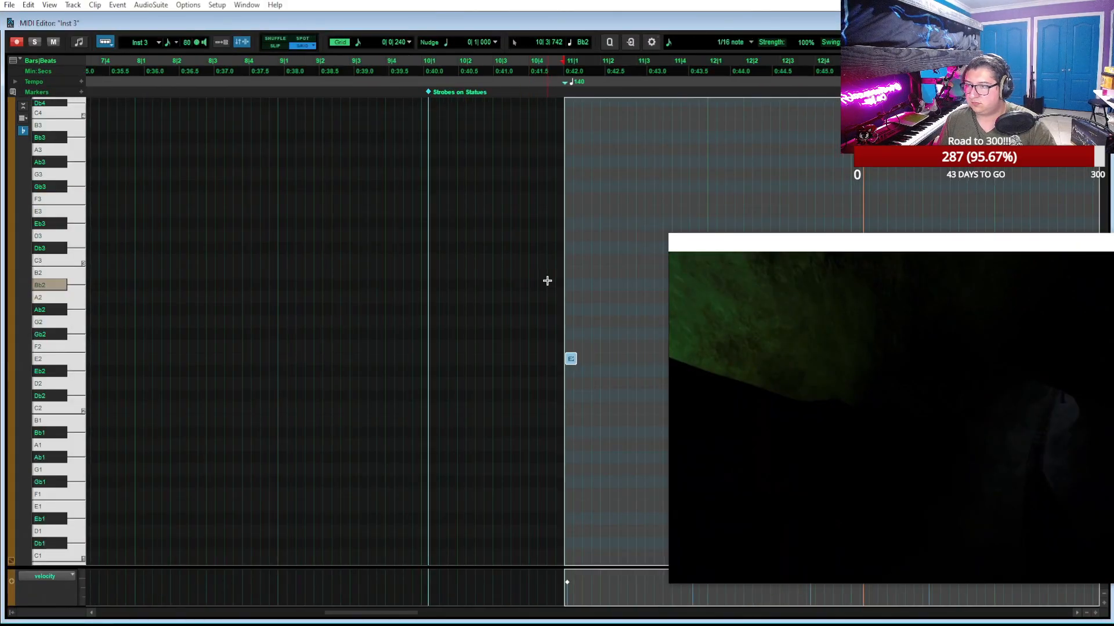
pyautogui.hscroll(2, 546, 280)
pyautogui.click(518, 337)
pyautogui.moveTo(500, 364); pyautogui.dragTo(611, 372)
pyautogui.hscroll(2, 523, 354)
pyautogui.hscroll(3, 559, 361)
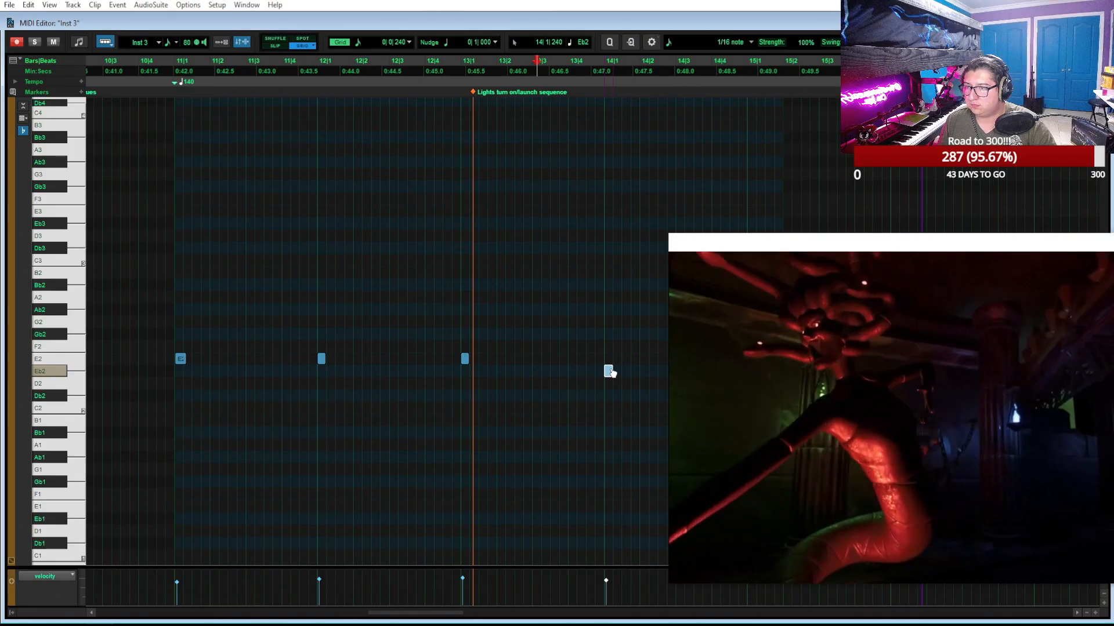
# Play the Inst 3 part against the video from bar 11 to about bar 16, and return to the Edit window
pyautogui.click(176, 68)
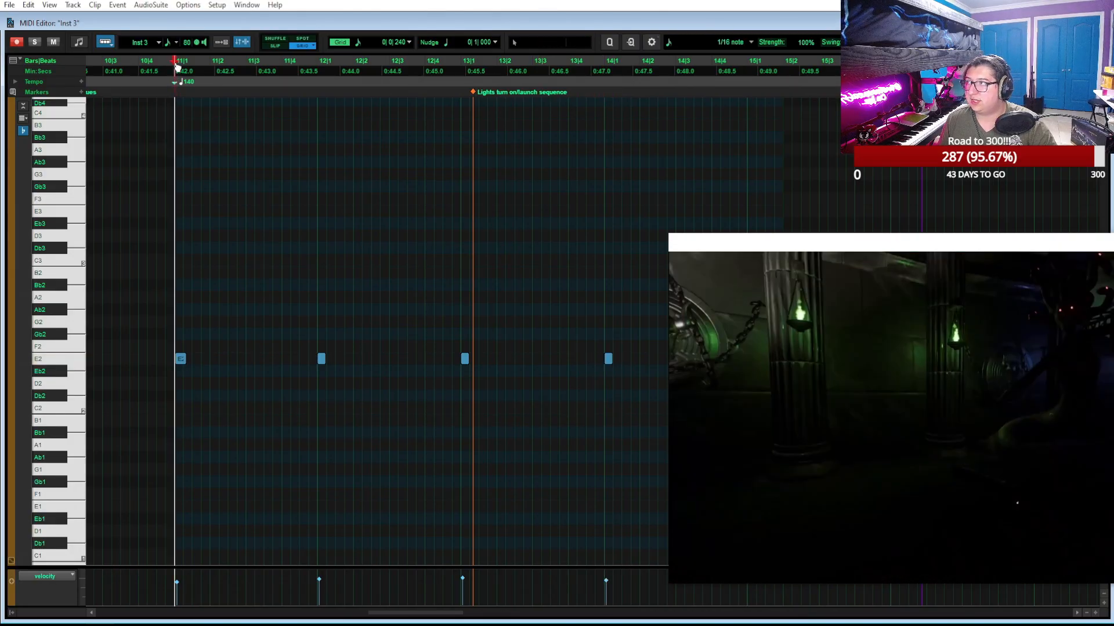
pyautogui.press('space')
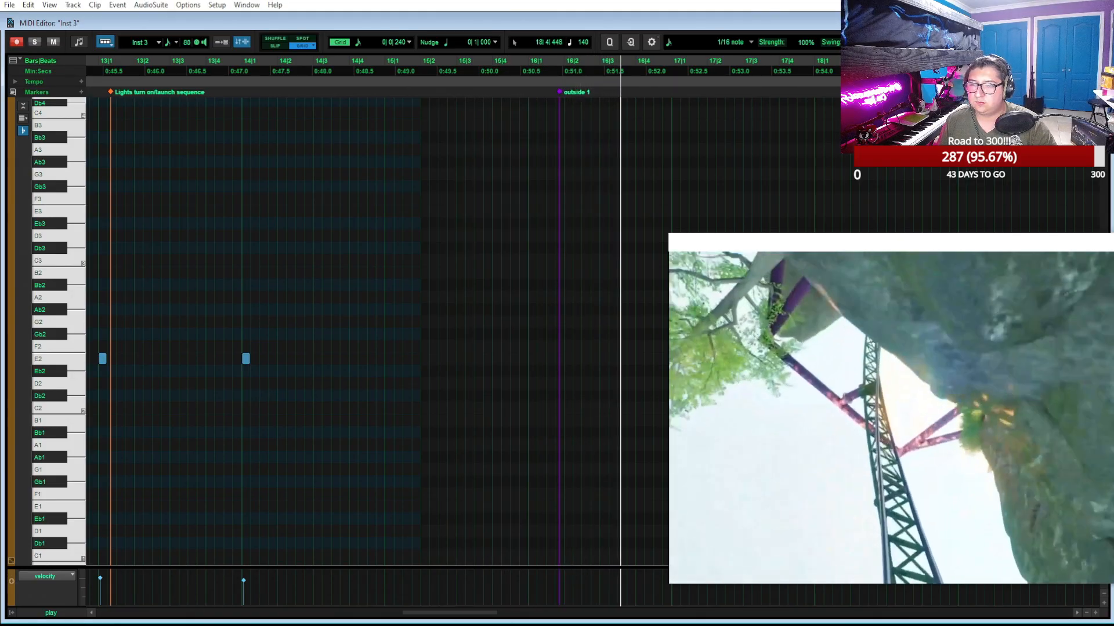
pyautogui.press('space')
pyautogui.click(610, 27)
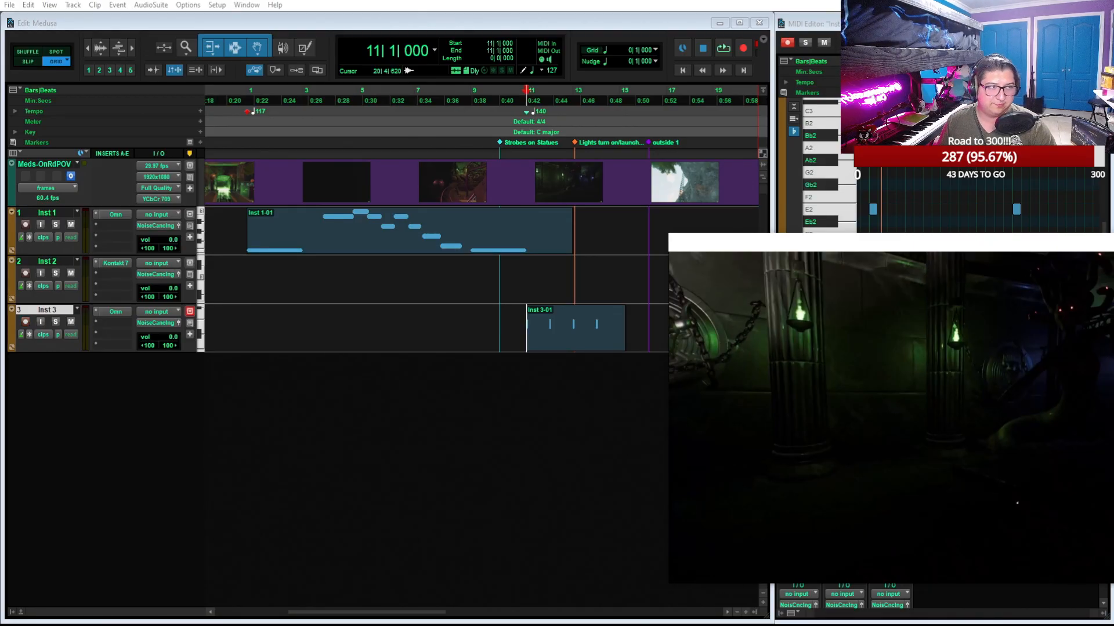
# Start playback from bar 1, shrink the video window and place it in the empty area below the tracks
pyautogui.hscroll(-3, 511, 398)
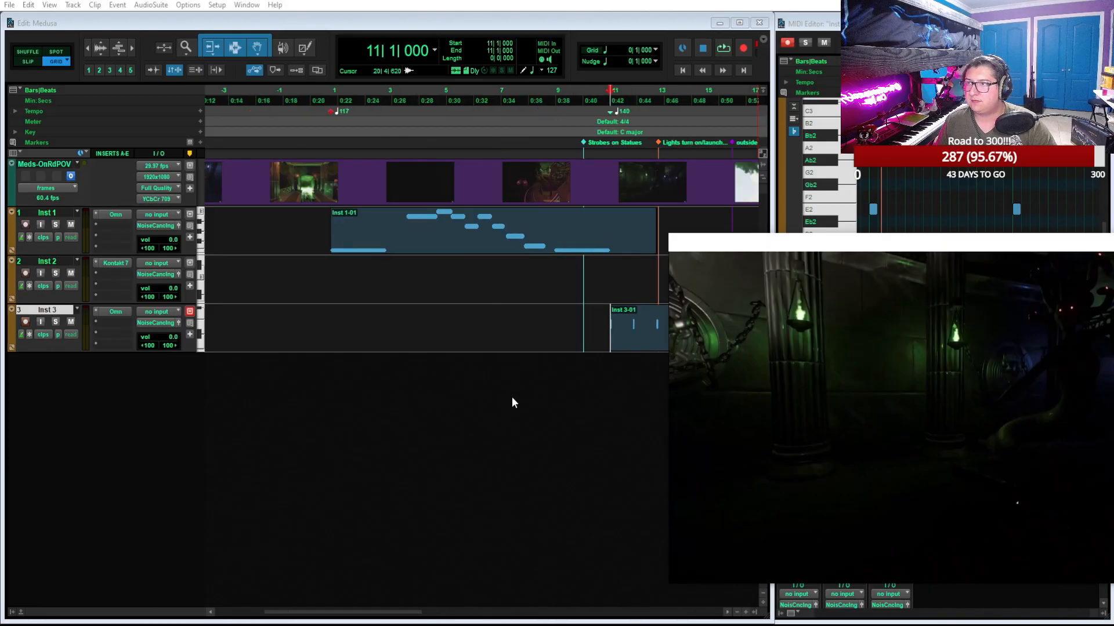
pyautogui.click(333, 90)
pyautogui.press('space')
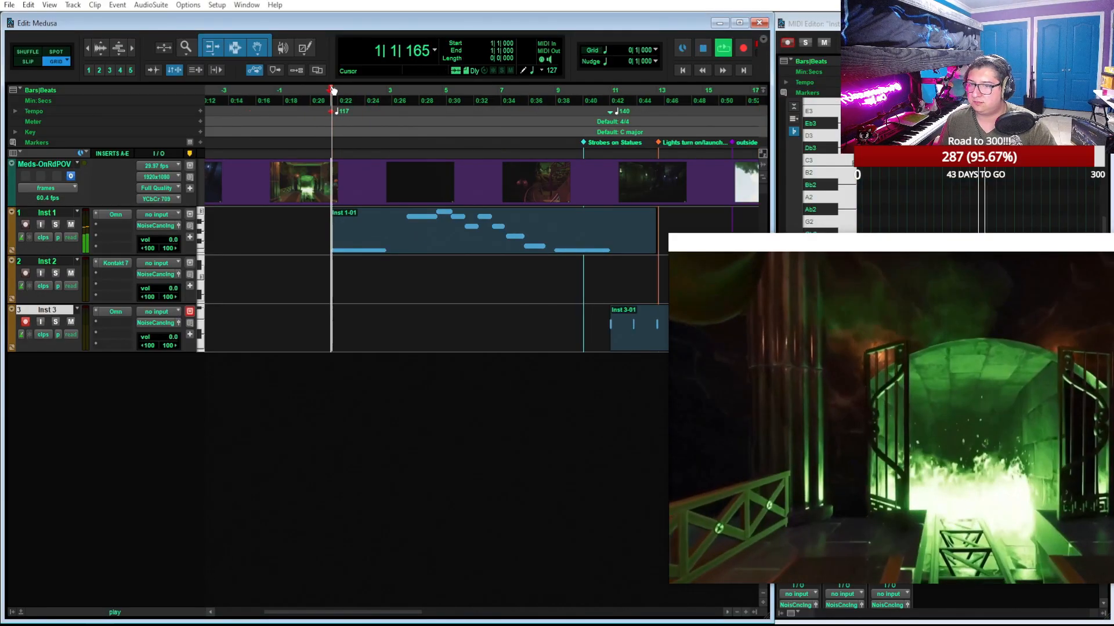
pyautogui.moveTo(805, 248); pyautogui.dragTo(428, 231)
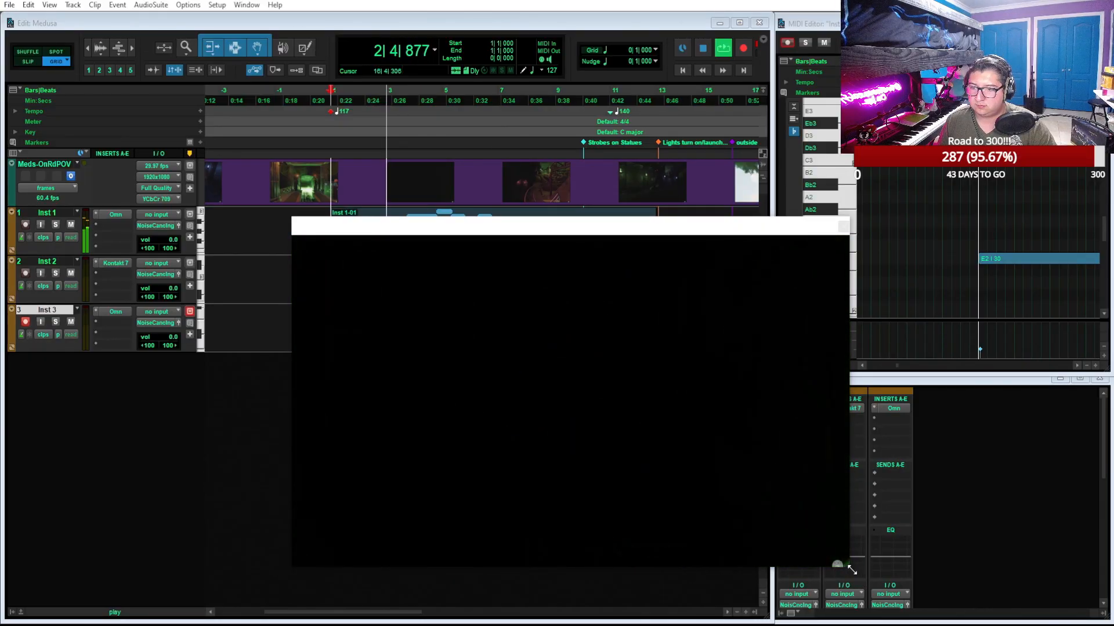
pyautogui.press('space')
pyautogui.moveTo(851, 569); pyautogui.dragTo(683, 429)
pyautogui.moveTo(497, 234); pyautogui.dragTo(221, 411)
pyautogui.press('space')
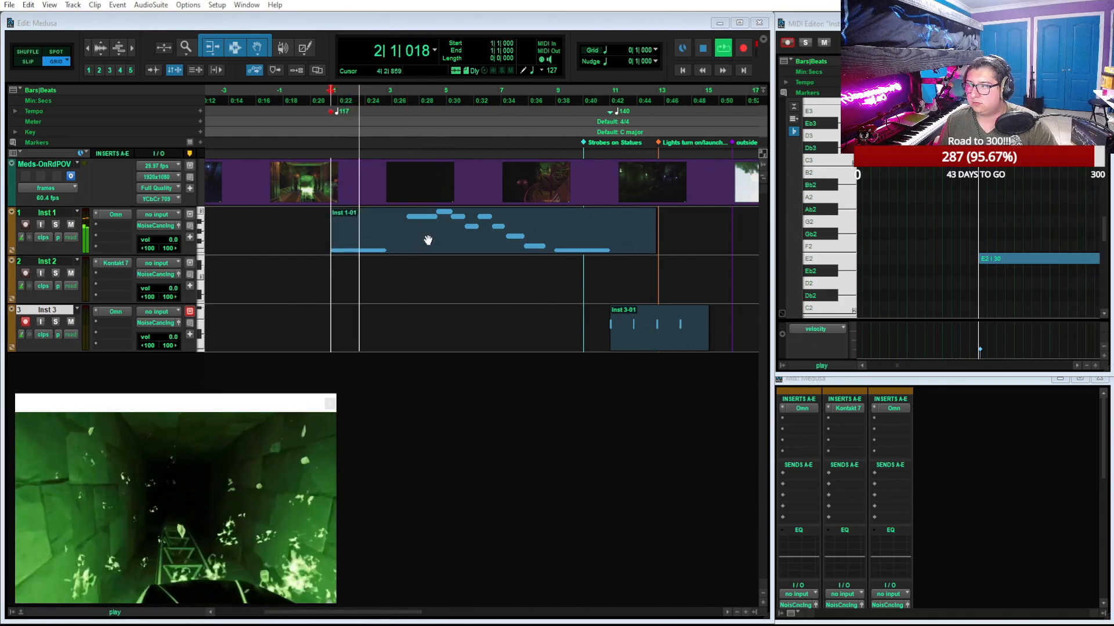
# Open the Inst 1-01 clip in the MIDI Editor and shorten its opening E2 note so it ends at 2|1
pyautogui.click(428, 240)
pyautogui.press('space')
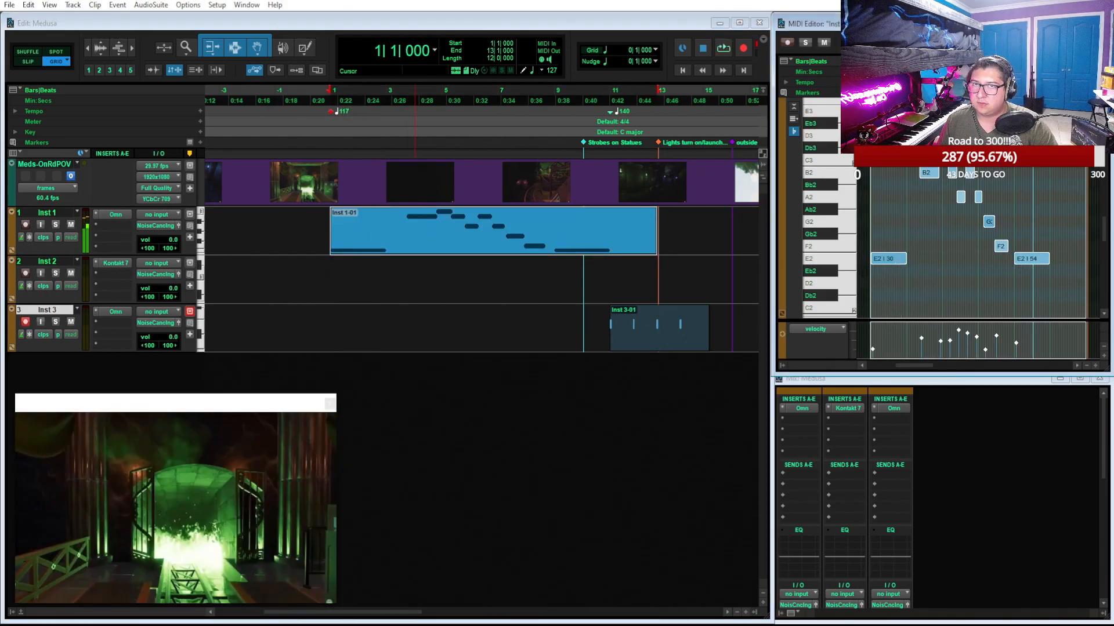
pyautogui.click(1080, 23)
pyautogui.press('t')
pyautogui.press('t')
pyautogui.press('t')
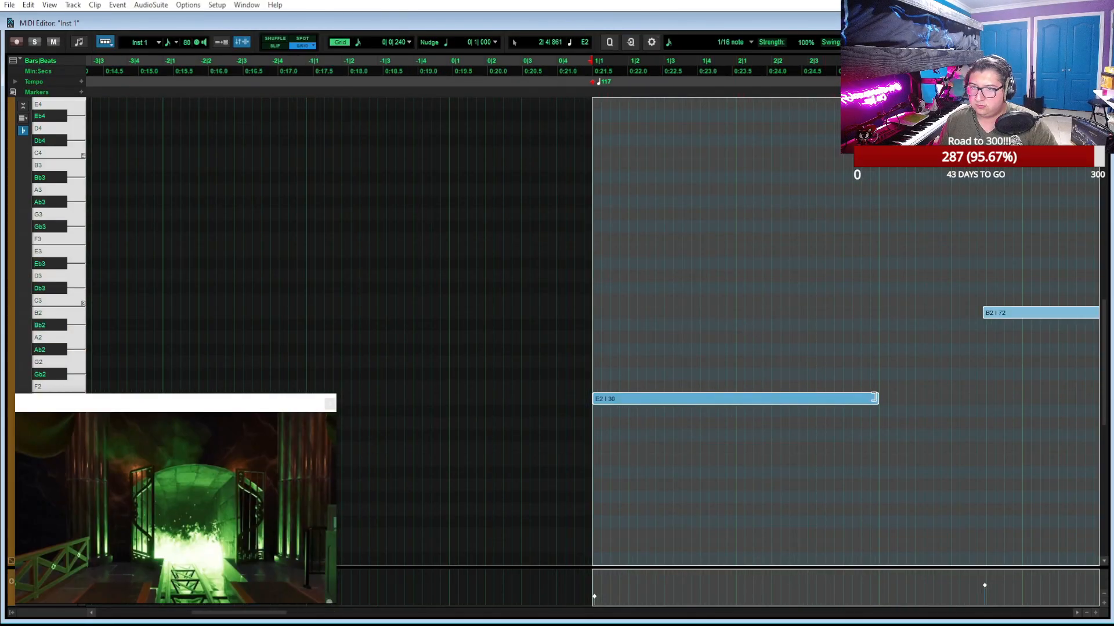
pyautogui.click(866, 372)
pyautogui.moveTo(874, 405); pyautogui.dragTo(738, 415)
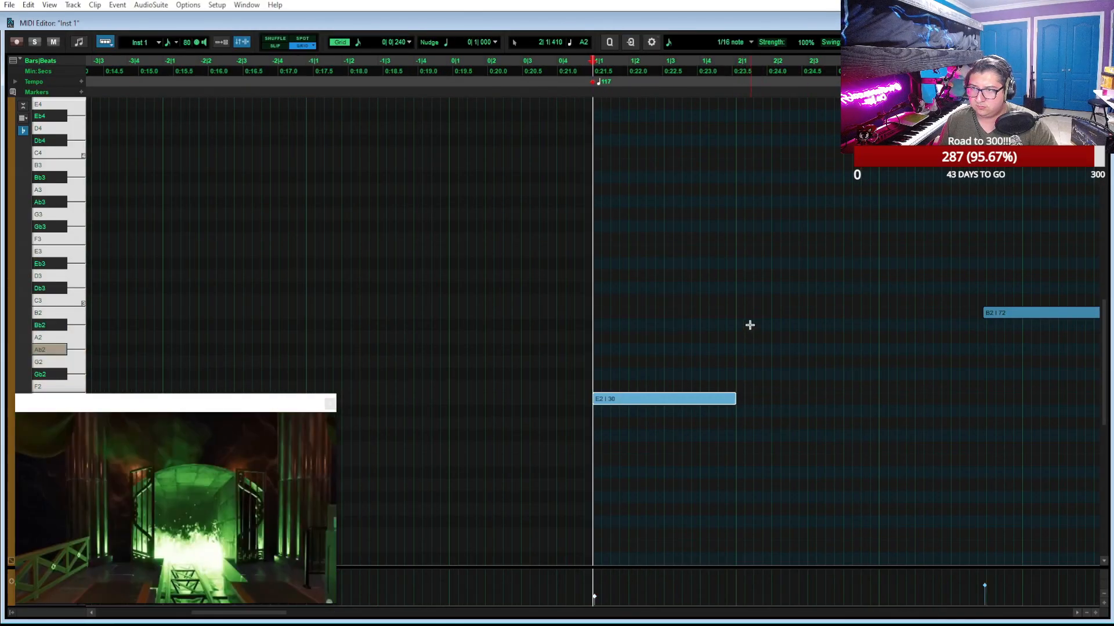
# Draw a B2 note on Inst 1 from 2|1 to 3|1
pyautogui.click(739, 311)
pyautogui.moveTo(739, 312); pyautogui.dragTo(855, 323)
pyautogui.hscroll(4, 768, 323)
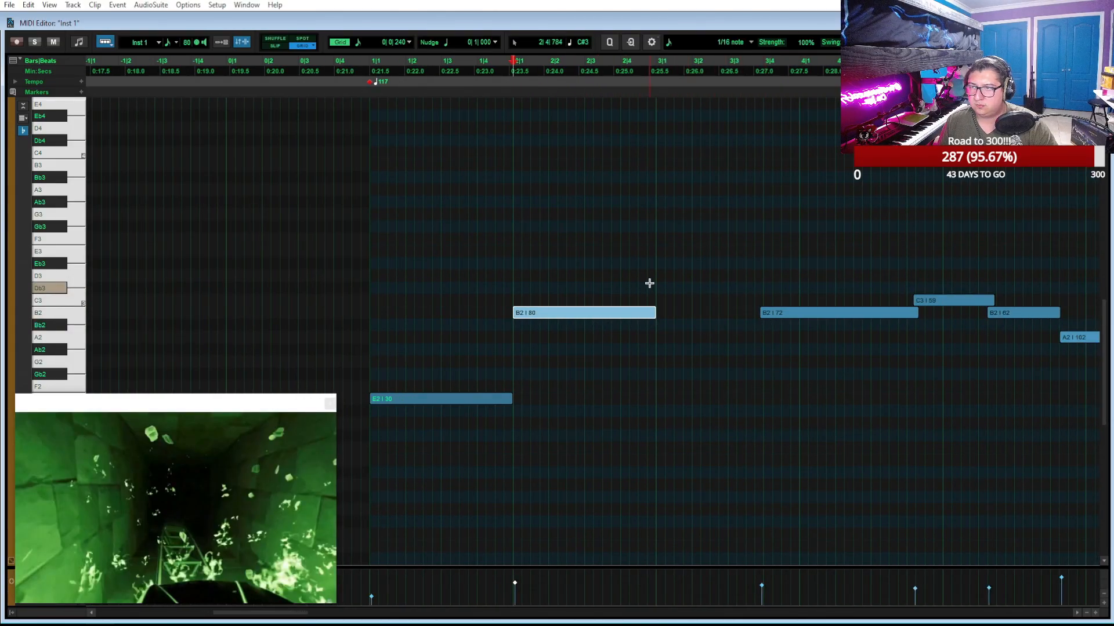
# Draw a Gb3 note on Inst 1 from 3|1 to 3|3 and play the melody from bar 1 to check it
pyautogui.click(663, 239)
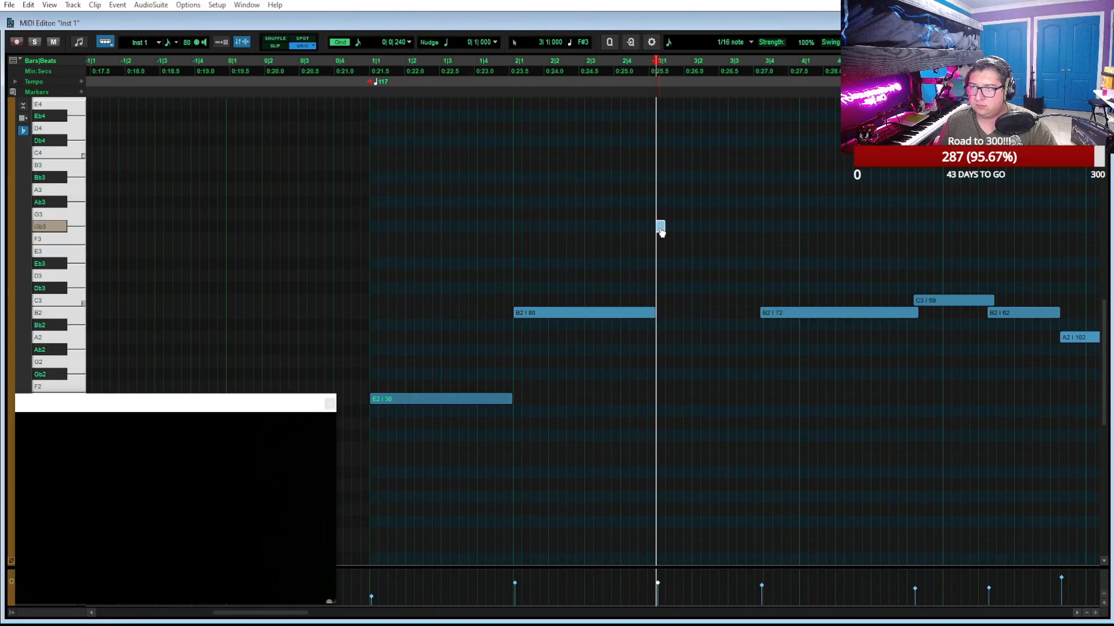
pyautogui.click(372, 60)
pyautogui.press('space')
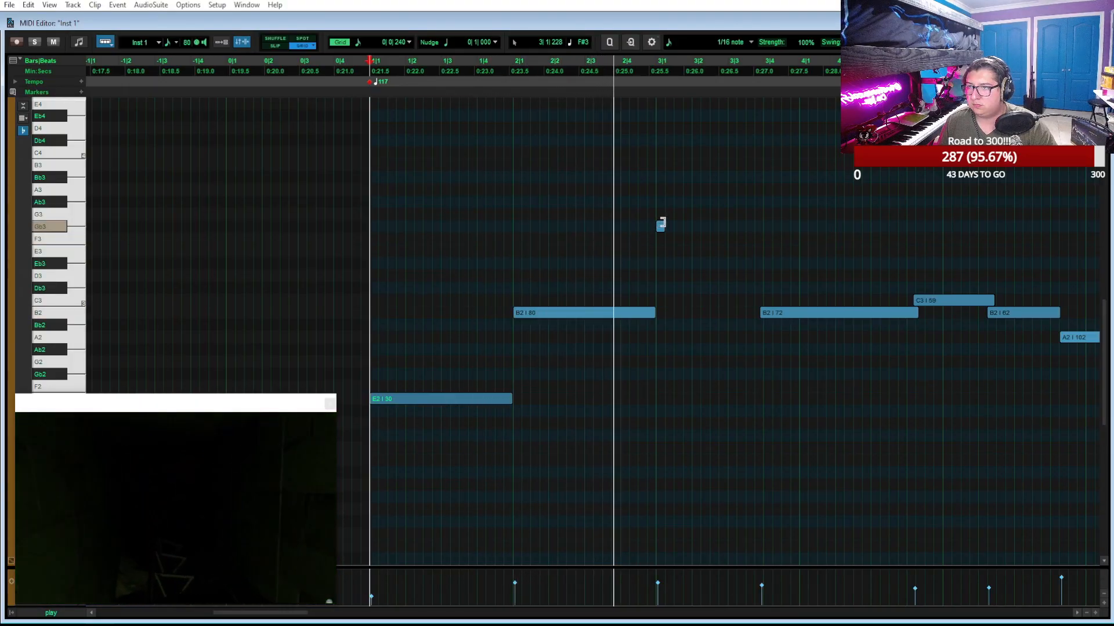
pyautogui.press('space')
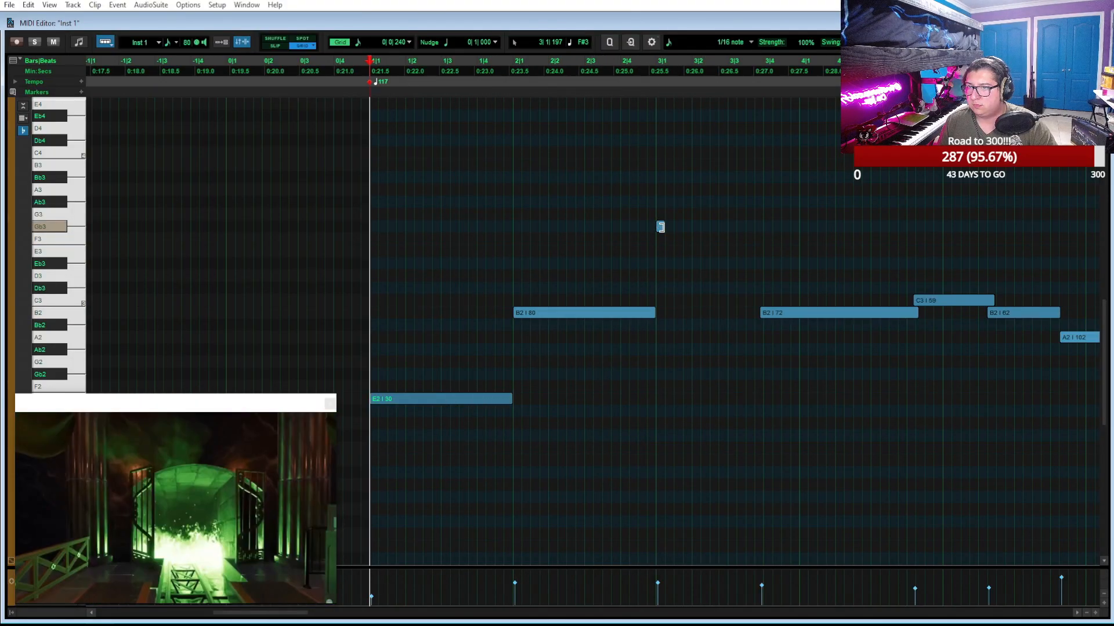
pyautogui.moveTo(660, 227); pyautogui.dragTo(704, 230)
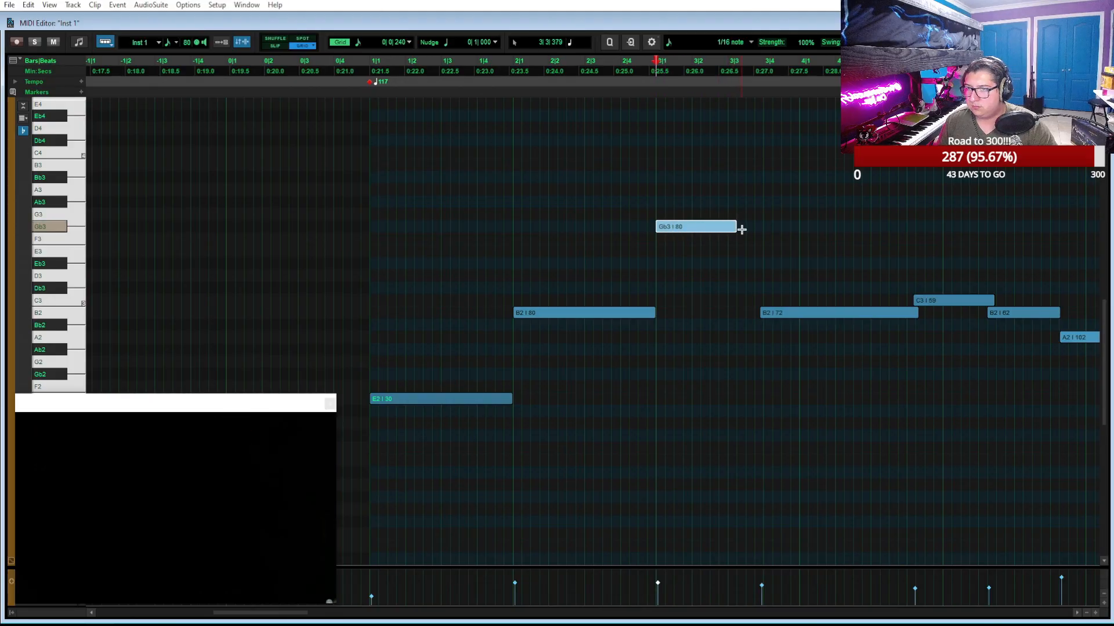
pyautogui.click(369, 69)
pyautogui.press('space')
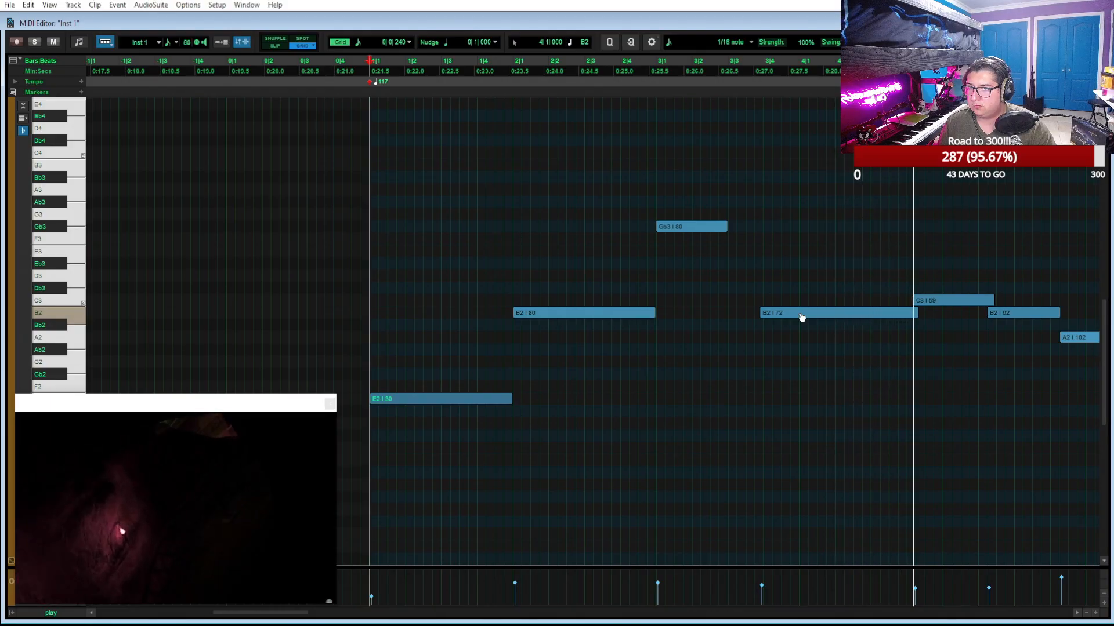
pyautogui.press('space')
# Move the following B2 note to 3|3 and end it at 4|3, and move the next C3 and B2 notes to 4|3 and 5|1
pyautogui.moveTo(801, 318); pyautogui.dragTo(767, 320)
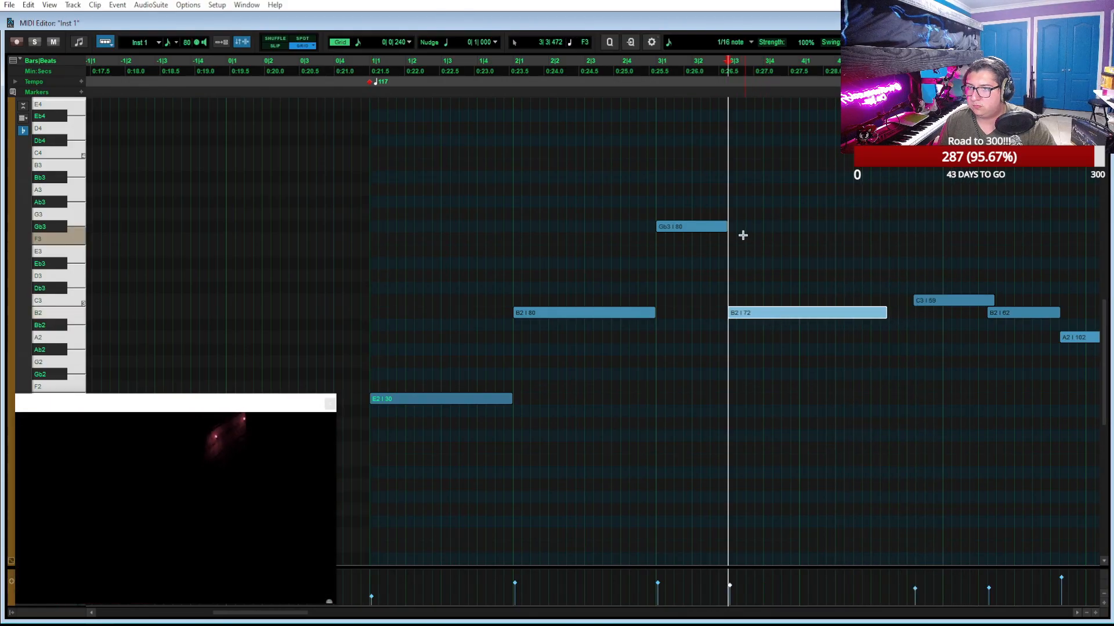
pyautogui.hscroll(4, 814, 281)
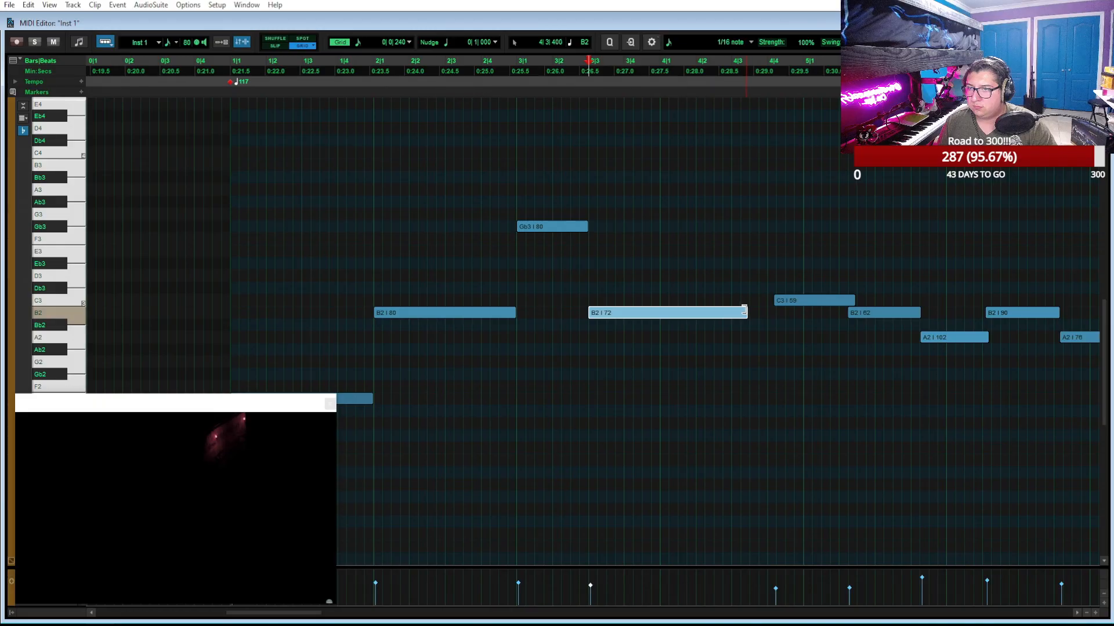
pyautogui.moveTo(745, 311); pyautogui.dragTo(731, 313)
pyautogui.moveTo(807, 301)
pyautogui.mouseDown()
pyautogui.moveTo(765, 302)
pyautogui.moveTo(803, 300)
pyautogui.mouseUp()
pyautogui.moveTo(864, 317)
pyautogui.mouseDown()
pyautogui.moveTo(819, 318)
pyautogui.moveTo(870, 312)
pyautogui.mouseUp()
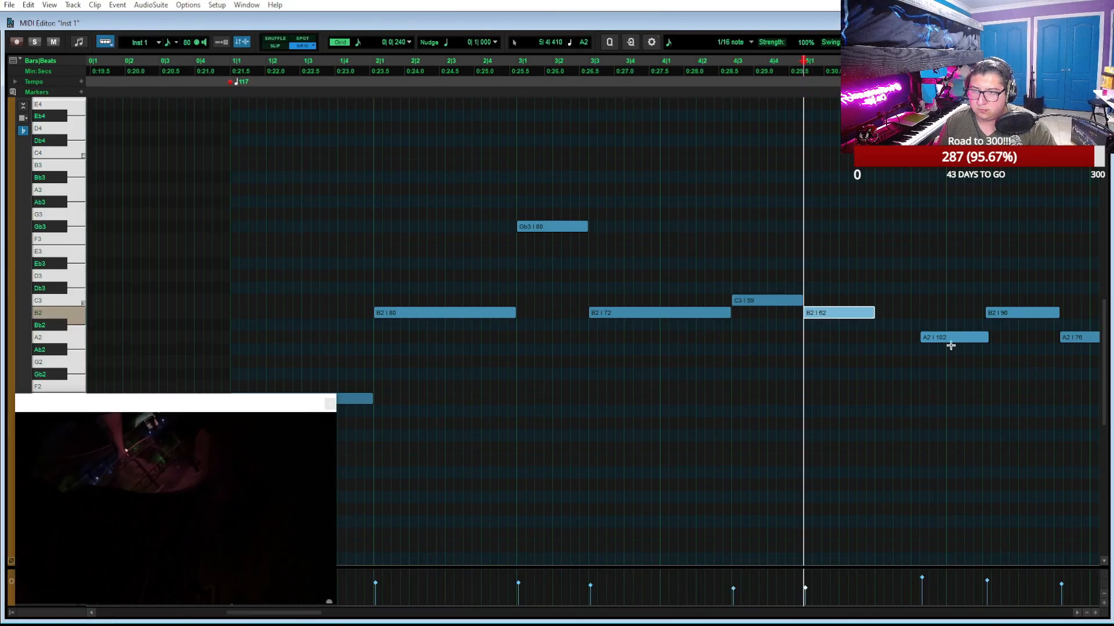
# Move the next A2, B2, A2, G2 and F2 notes to start at 5|3, 6|1, 6|3, 7|1 and 8|1
pyautogui.moveTo(944, 340); pyautogui.dragTo(898, 341)
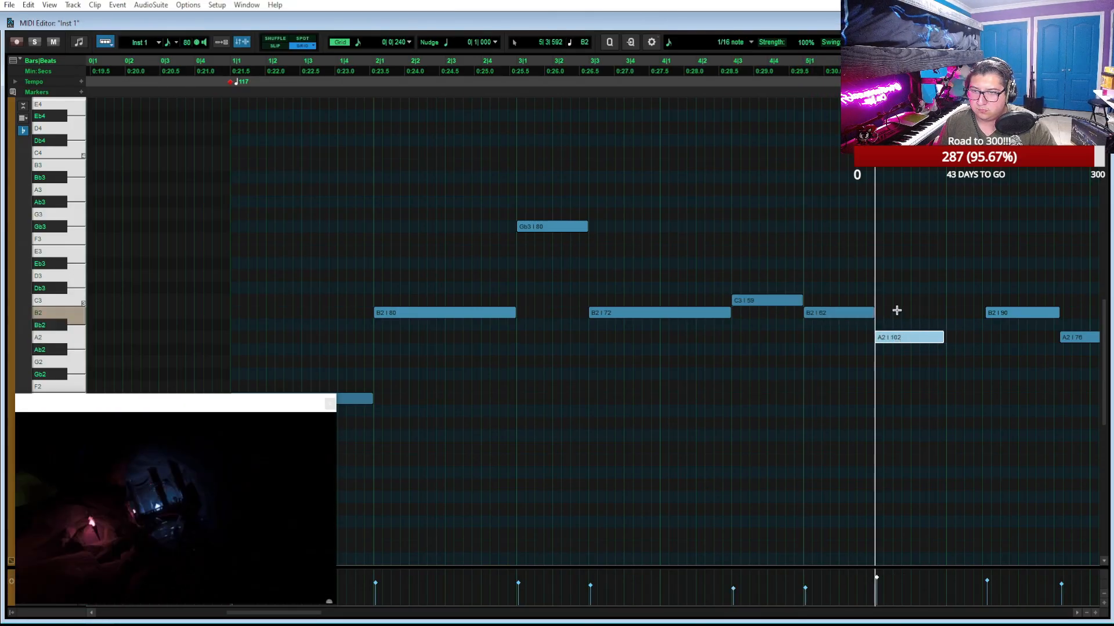
pyautogui.hscroll(3, 868, 314)
pyautogui.moveTo(827, 318); pyautogui.dragTo(805, 316)
pyautogui.moveTo(879, 346); pyautogui.dragTo(837, 345)
pyautogui.moveTo(956, 366); pyautogui.dragTo(886, 391)
# Play the edited Inst 1 melody against the video from bar 2 to about bar 13
pyautogui.hscroll(4, 921, 365)
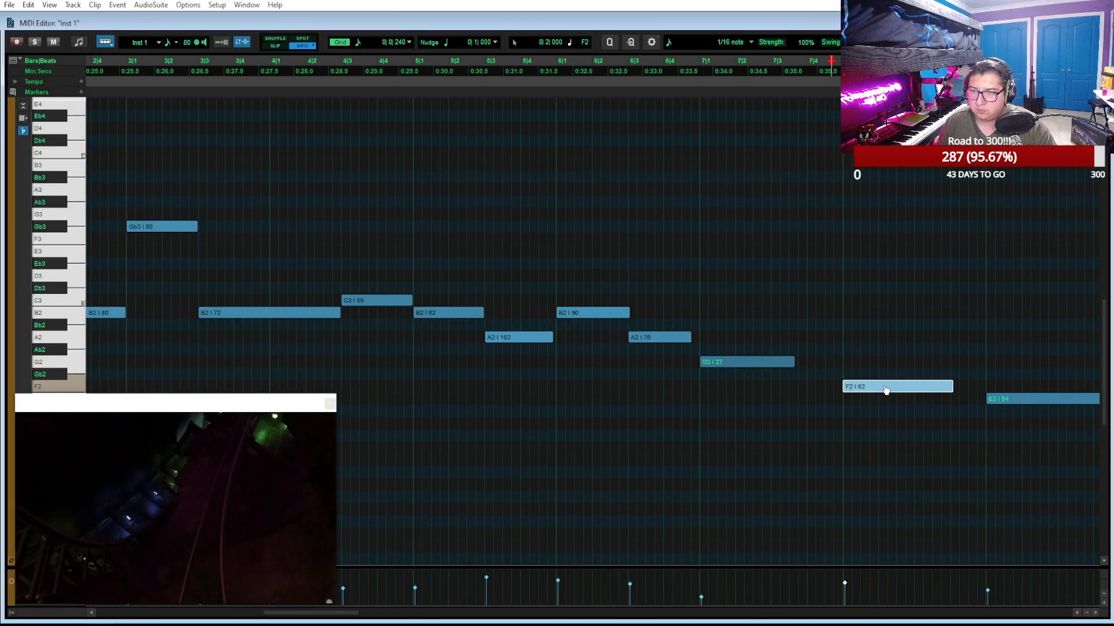
pyautogui.hotkey('ctrl', '[')
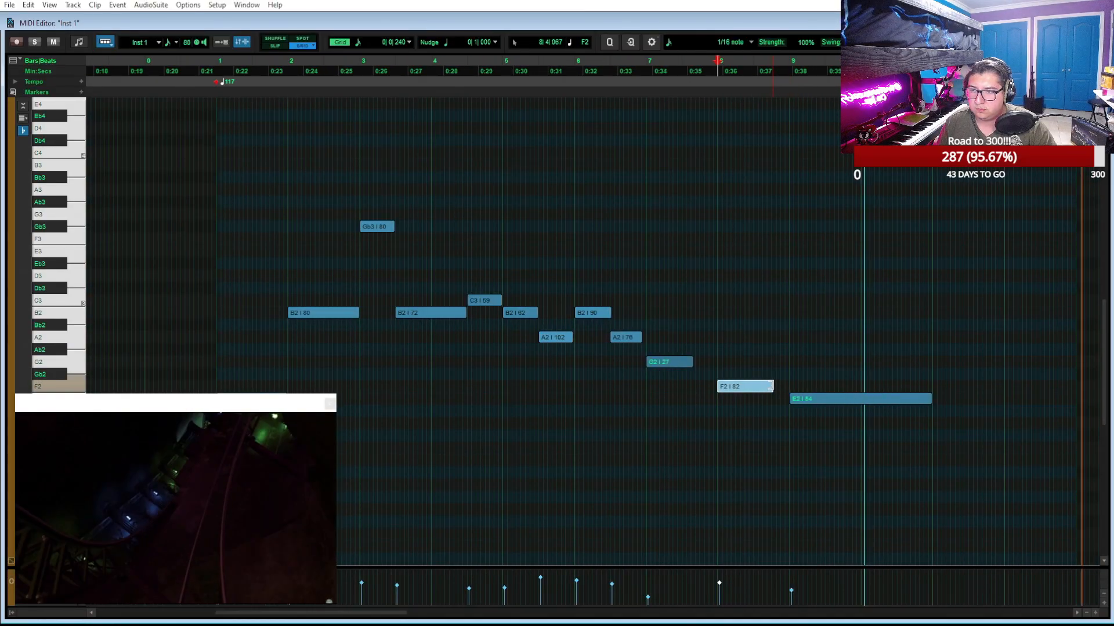
pyautogui.click(776, 386)
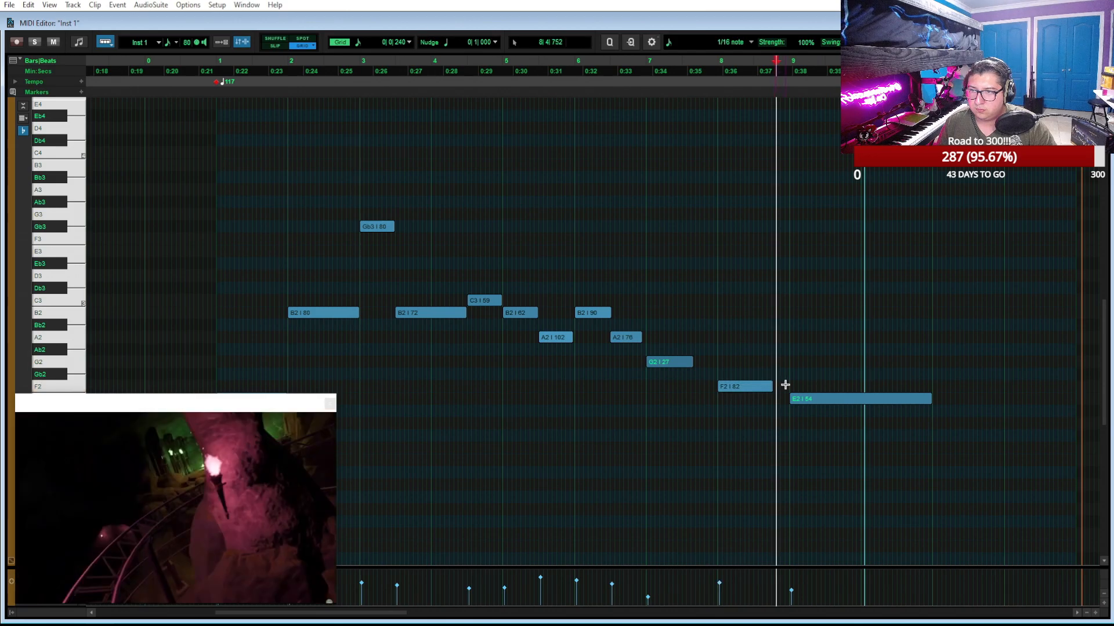
pyautogui.click(288, 75)
pyautogui.press('space')
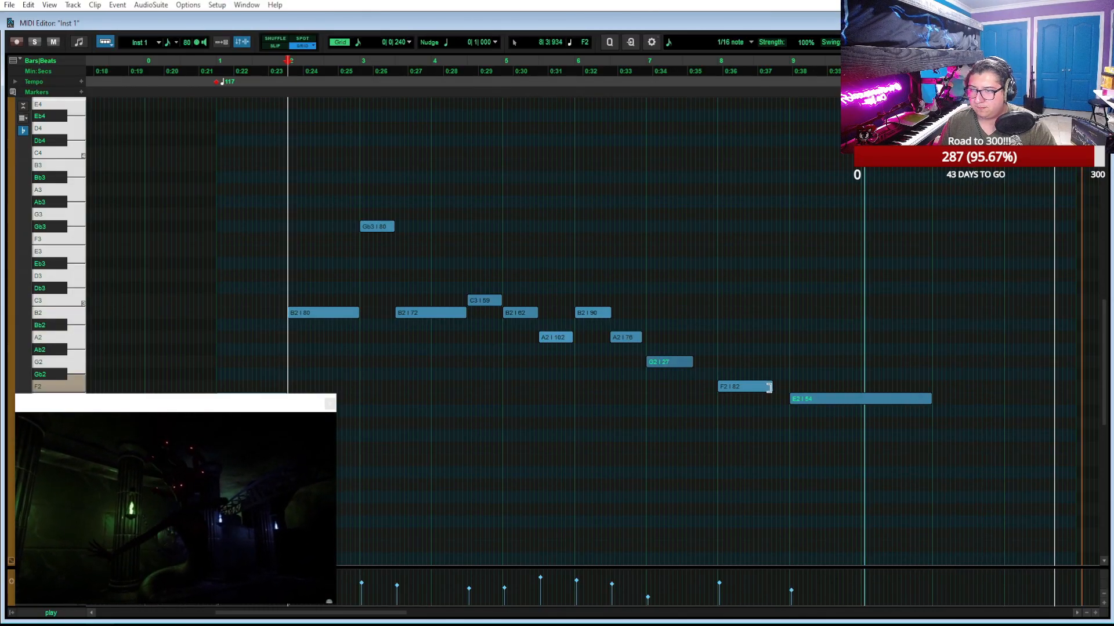
# End the F2 note at 8|3, and draw a G2 note from 8|3 to 9|1 and an A2 note from 7|3 to 8|1
pyautogui.moveTo(770, 386); pyautogui.dragTo(791, 392)
pyautogui.press('t')
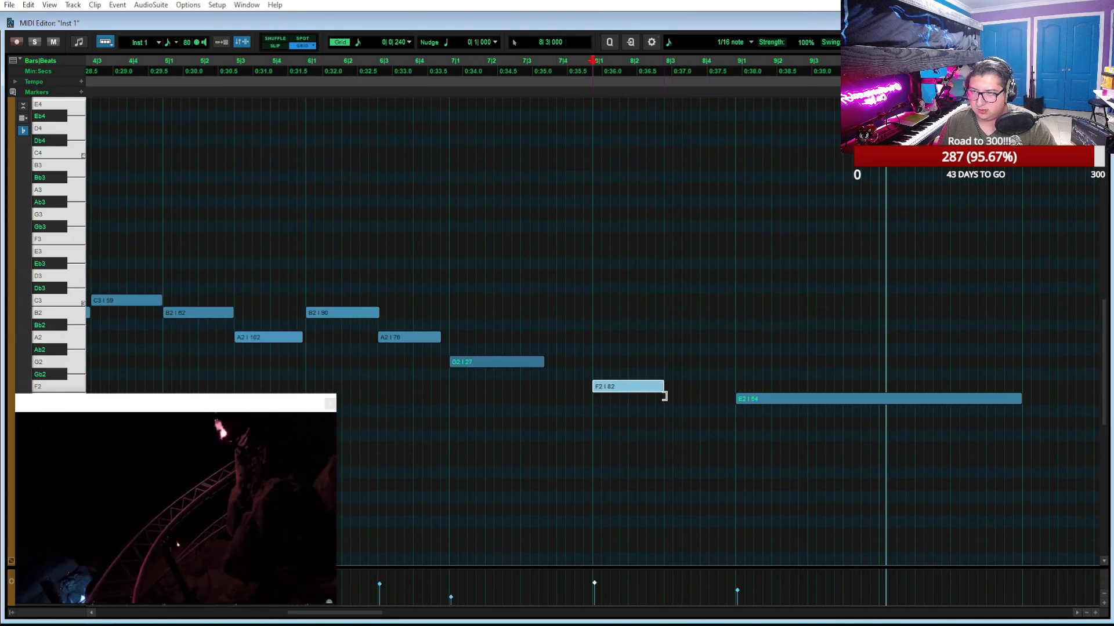
pyautogui.click(672, 360)
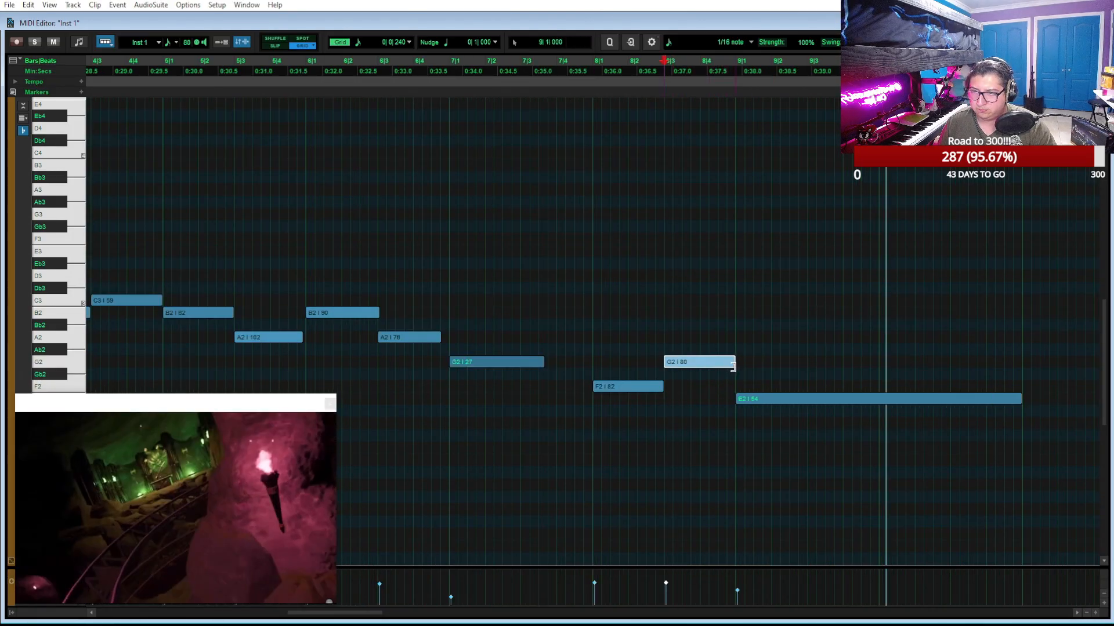
pyautogui.click(527, 337)
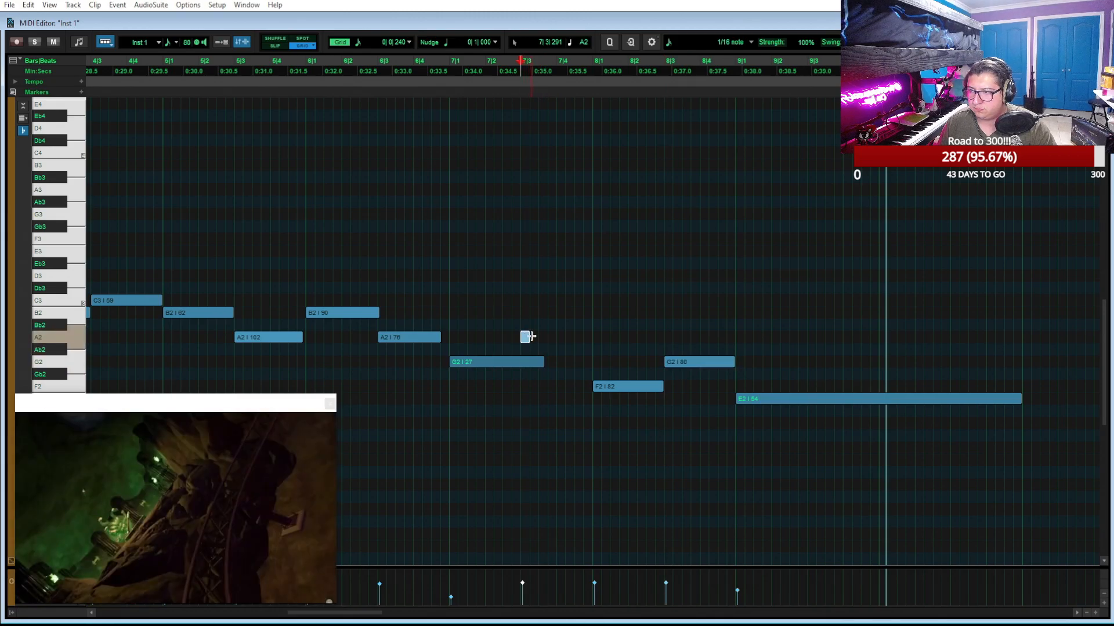
pyautogui.moveTo(525, 337); pyautogui.dragTo(598, 342)
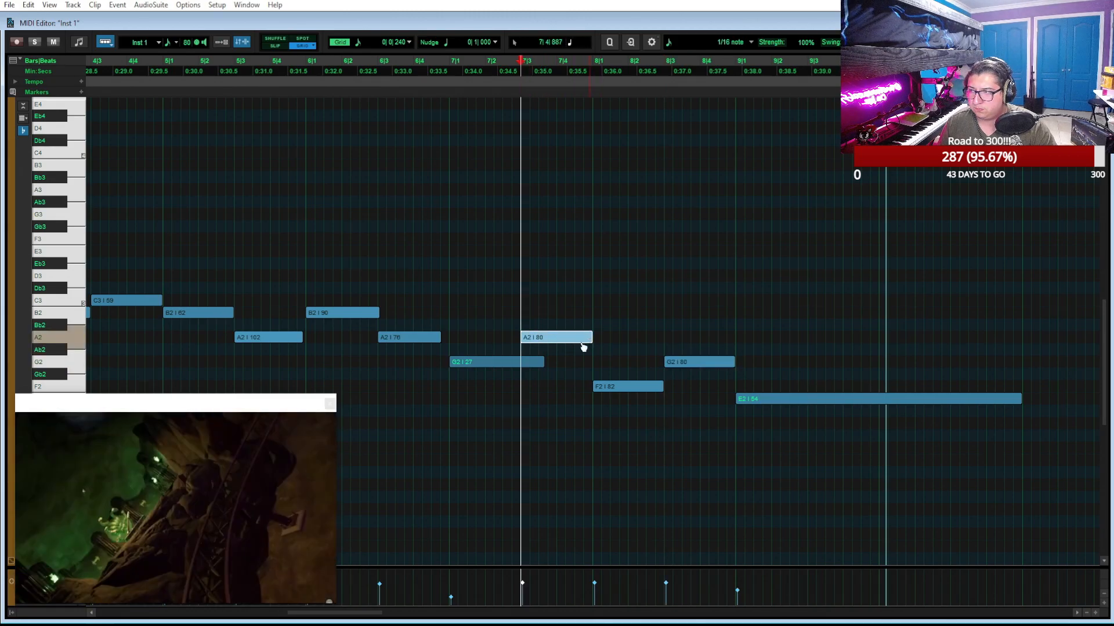
# End the G2 note that starts at 7|1 at 7|3 and set its velocity to 71
pyautogui.moveTo(541, 363); pyautogui.dragTo(519, 364)
pyautogui.press('space')
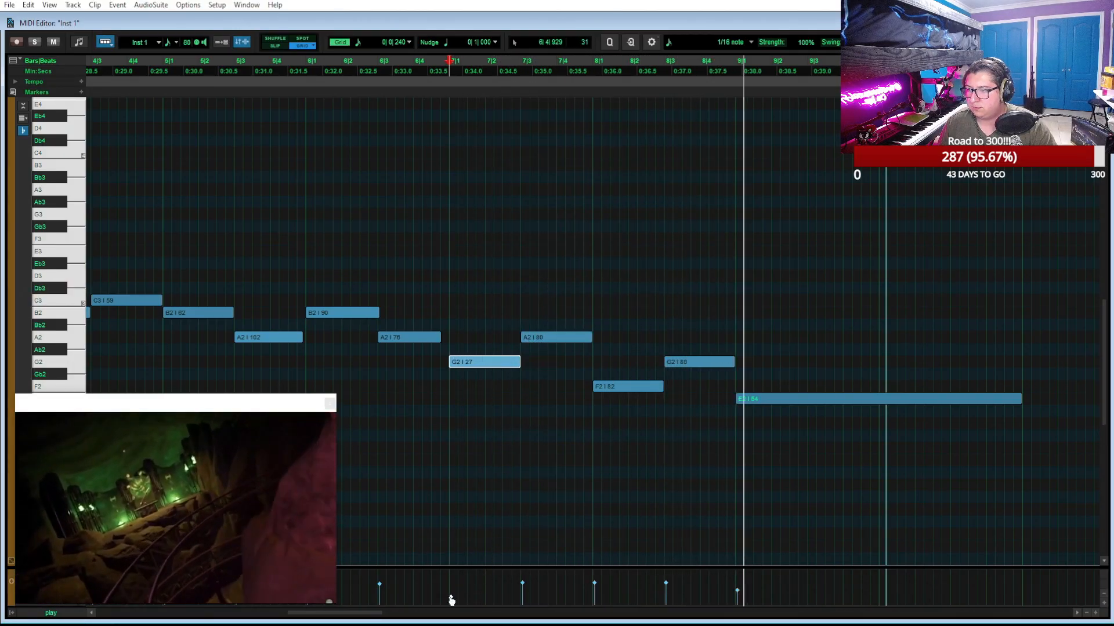
pyautogui.moveTo(449, 598); pyautogui.dragTo(451, 585)
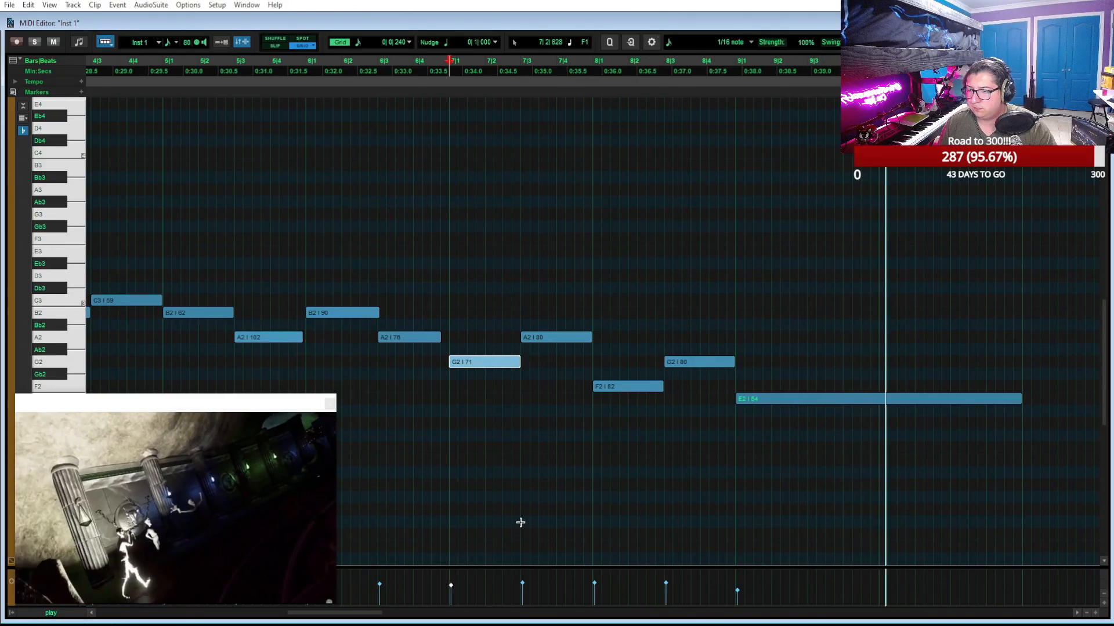
# Play the Inst 1 melody from bar 1 against the ride video
pyautogui.press('space')
pyautogui.hscroll(-18, 589, 527)
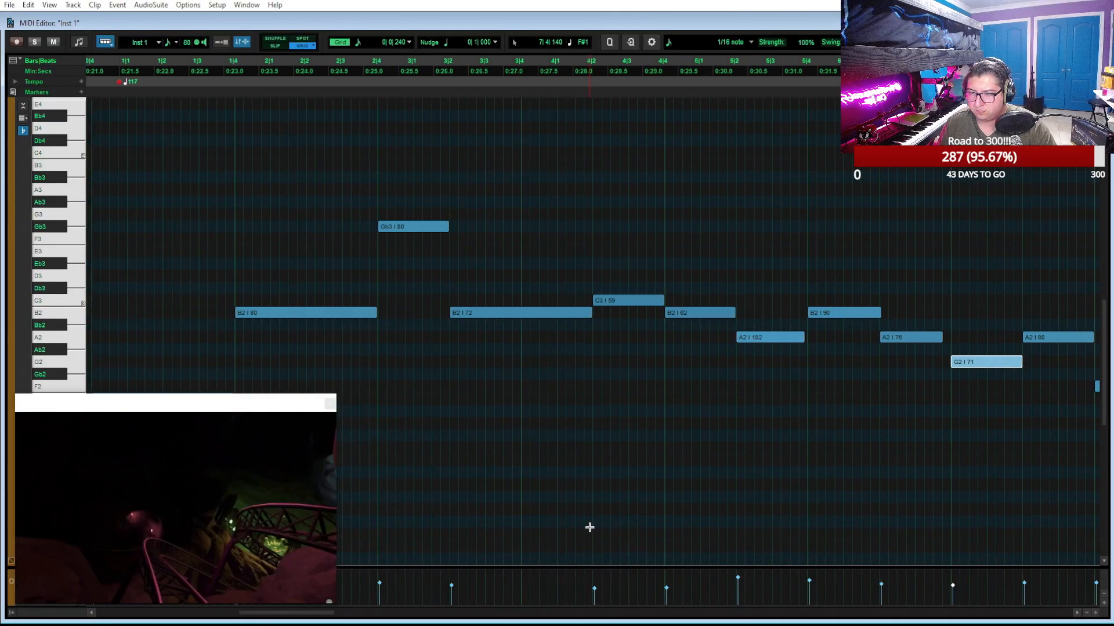
pyautogui.hscroll(-8, 590, 527)
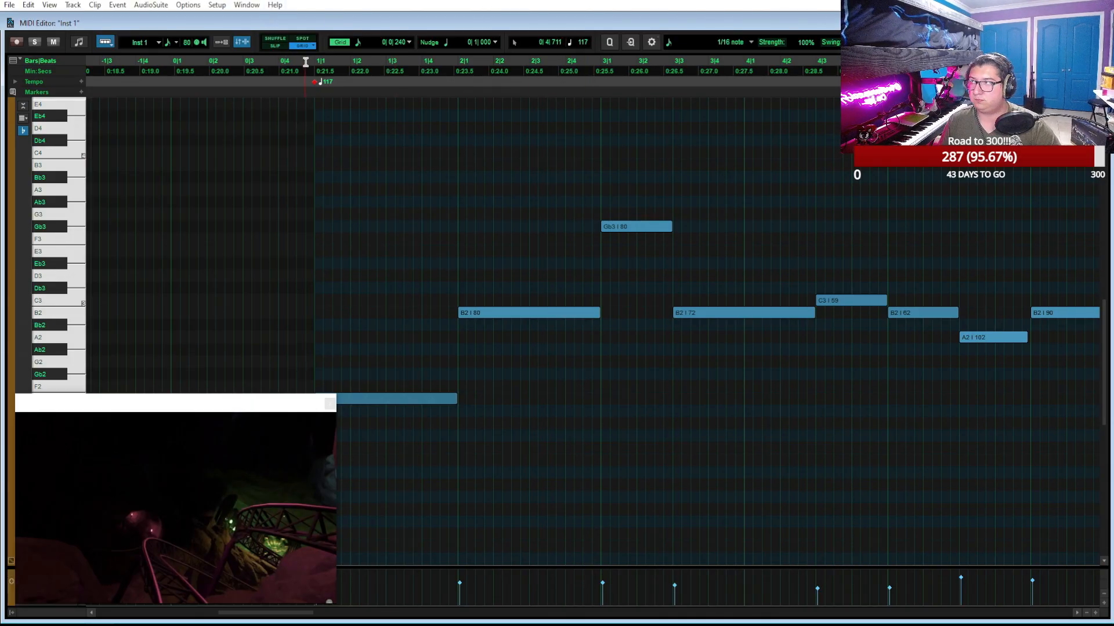
pyautogui.press('space')
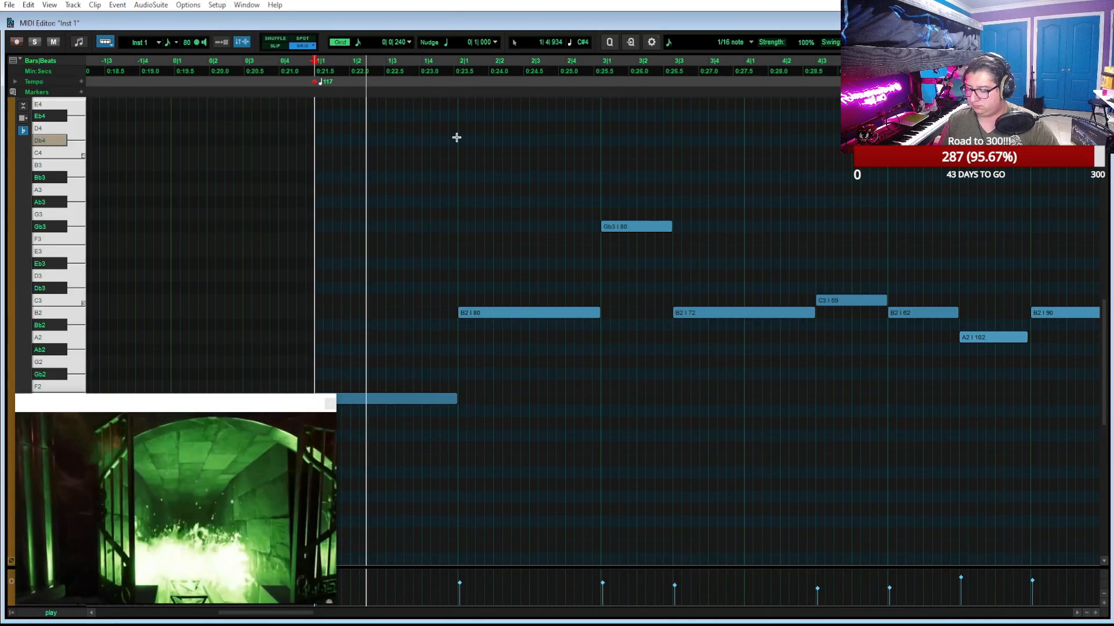
pyautogui.press('r')
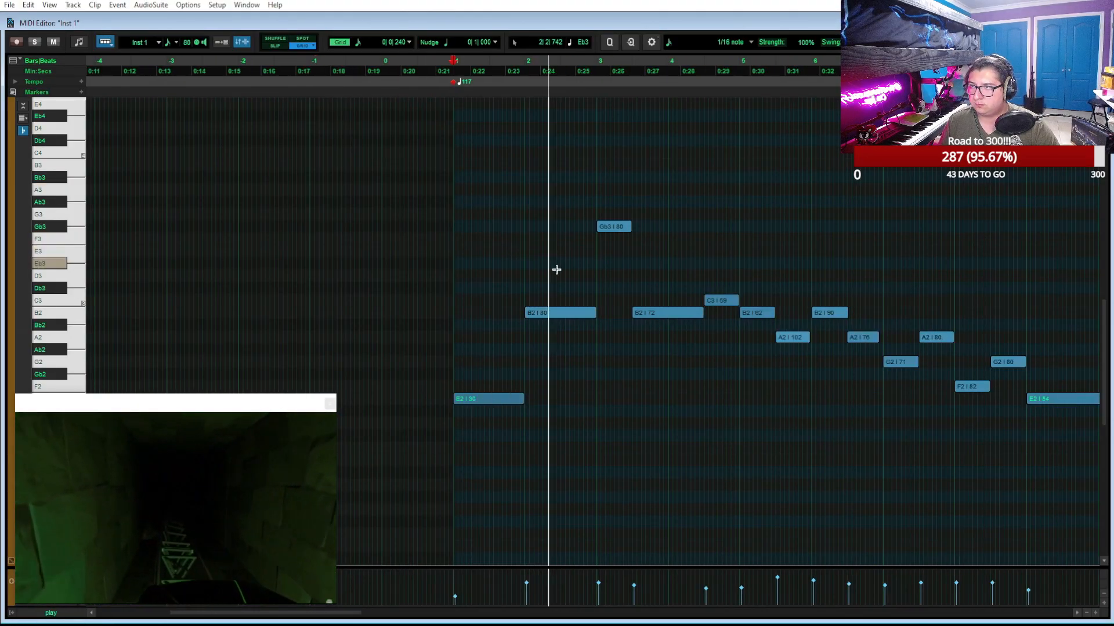
pyautogui.hscroll(1, 570, 263)
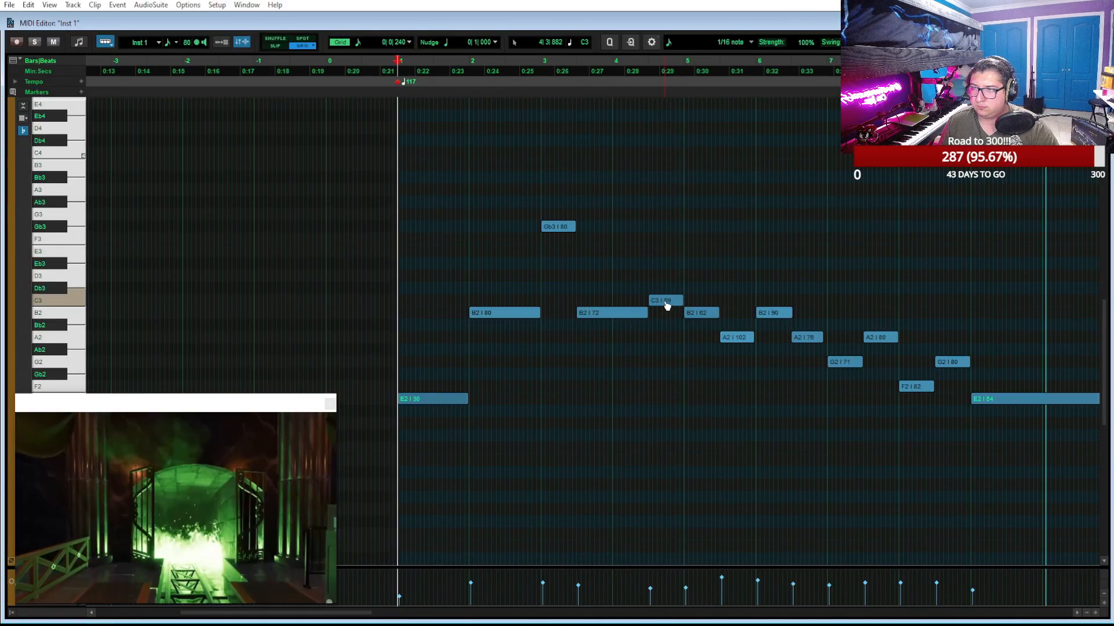
# Raise the C3 note at 4|3 to E3 and the following B2 note at 5|1 to C3
pyautogui.moveTo(621, 292); pyautogui.dragTo(620, 346)
pyautogui.moveTo(669, 309); pyautogui.dragTo(672, 278)
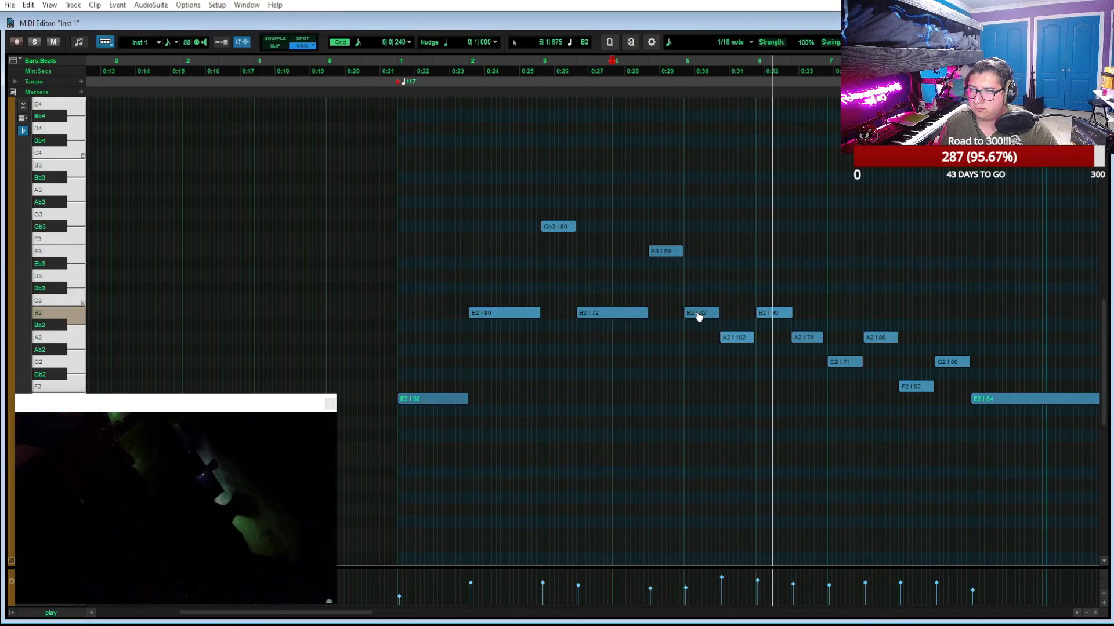
pyautogui.moveTo(699, 317); pyautogui.dragTo(699, 301)
# Play the revised melody from bar 5 to about bar 14, following the end of it in the Edit window
pyautogui.press('space')
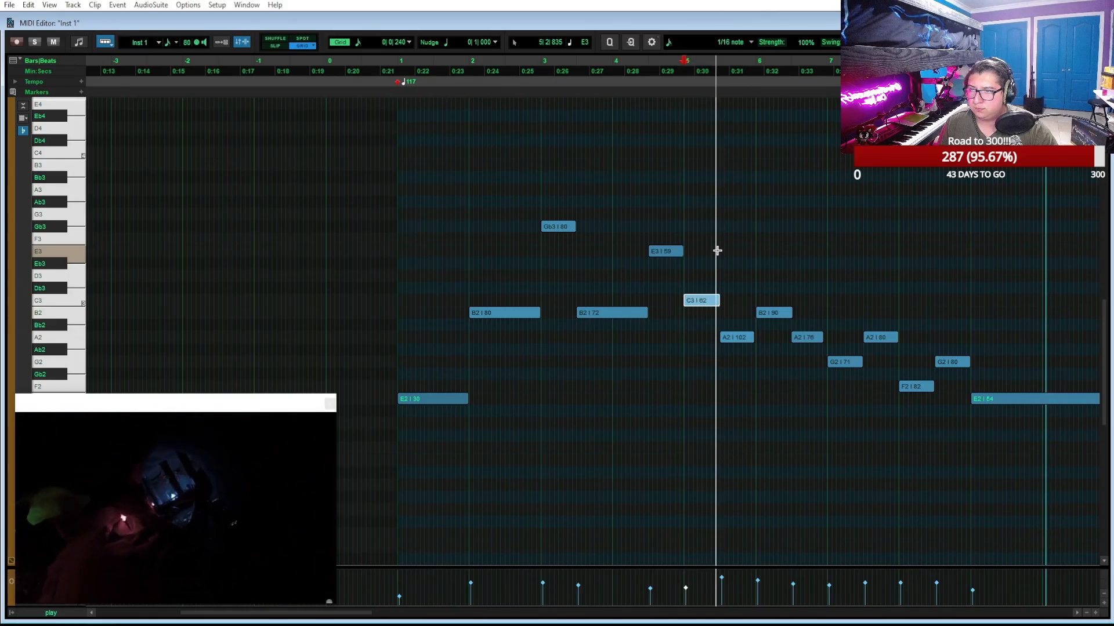
pyautogui.hscroll(2, 716, 250)
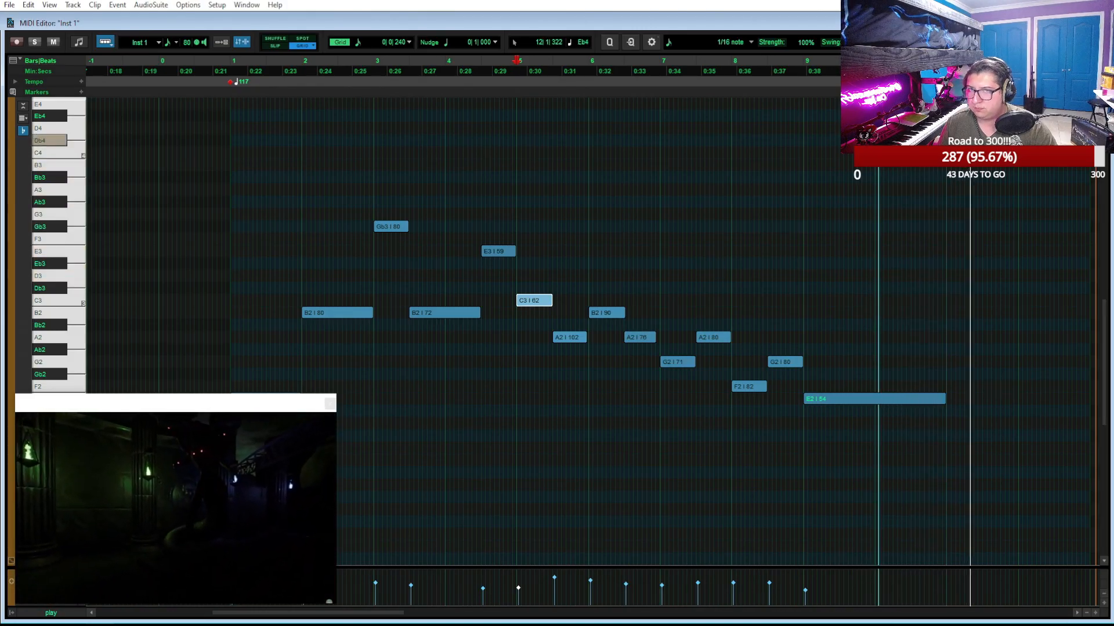
pyautogui.doubleClick(621, 22)
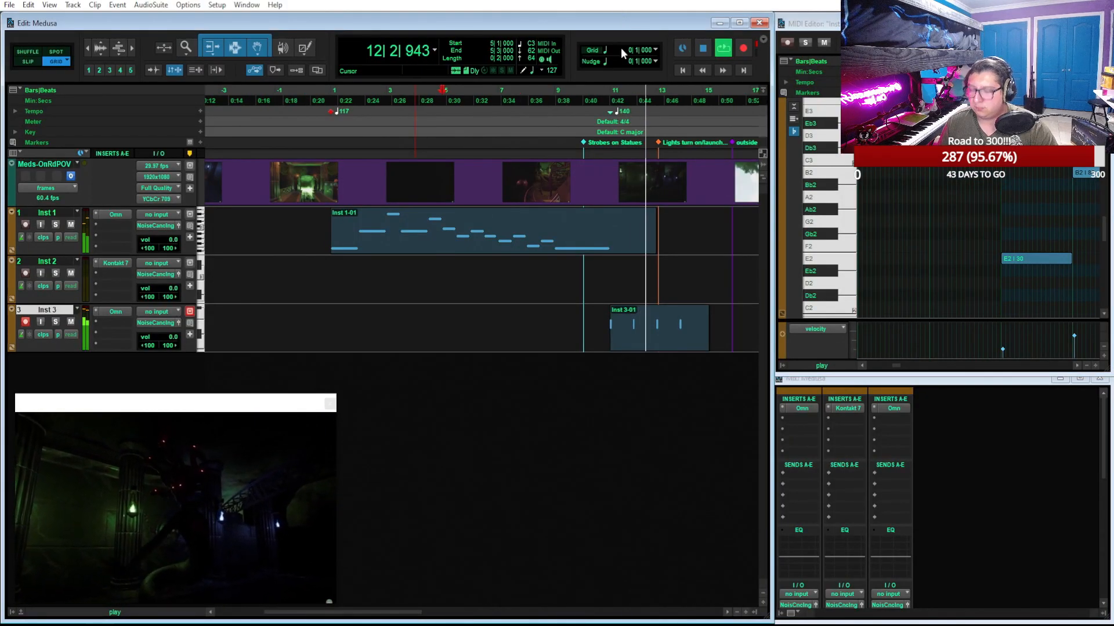
pyautogui.hscroll(3, 552, 248)
pyautogui.hscroll(1, 553, 247)
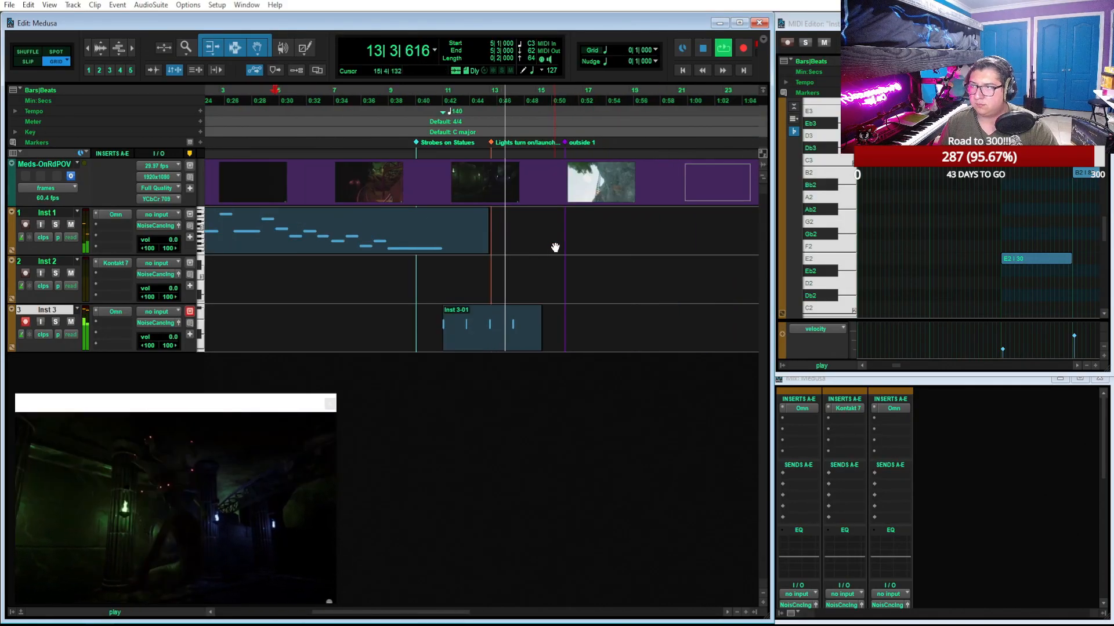
pyautogui.press('t')
pyautogui.hscroll(6, 555, 248)
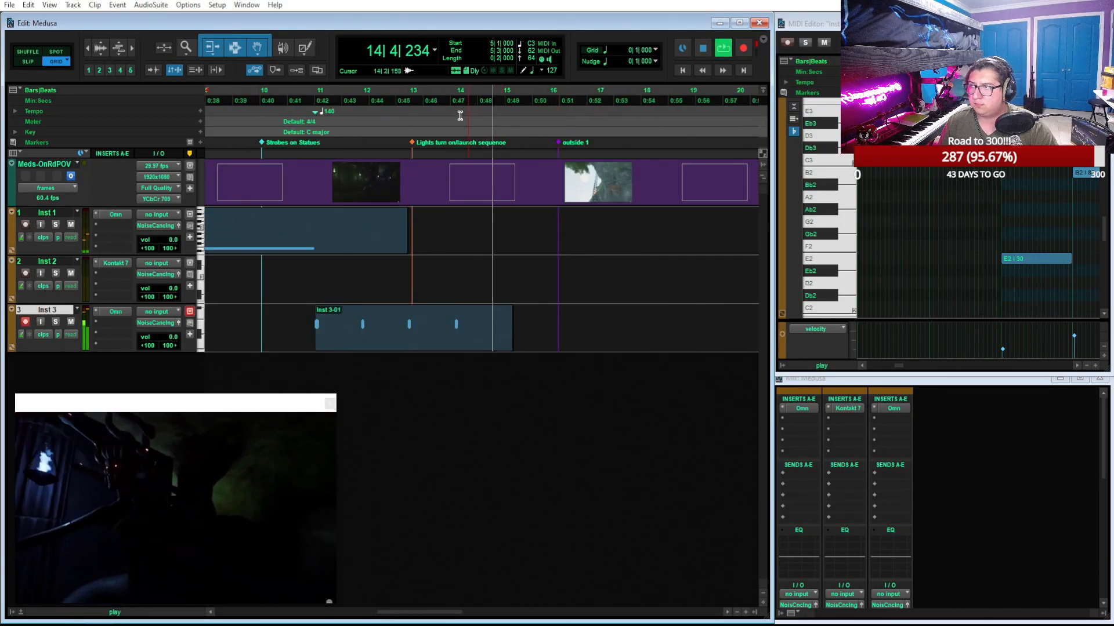
pyautogui.press('space')
# Move the edit cursor to 13|1, switch the main counter to Min:Secs and locate 0:46.000
pyautogui.click(410, 99)
pyautogui.press('t')
pyautogui.press('t')
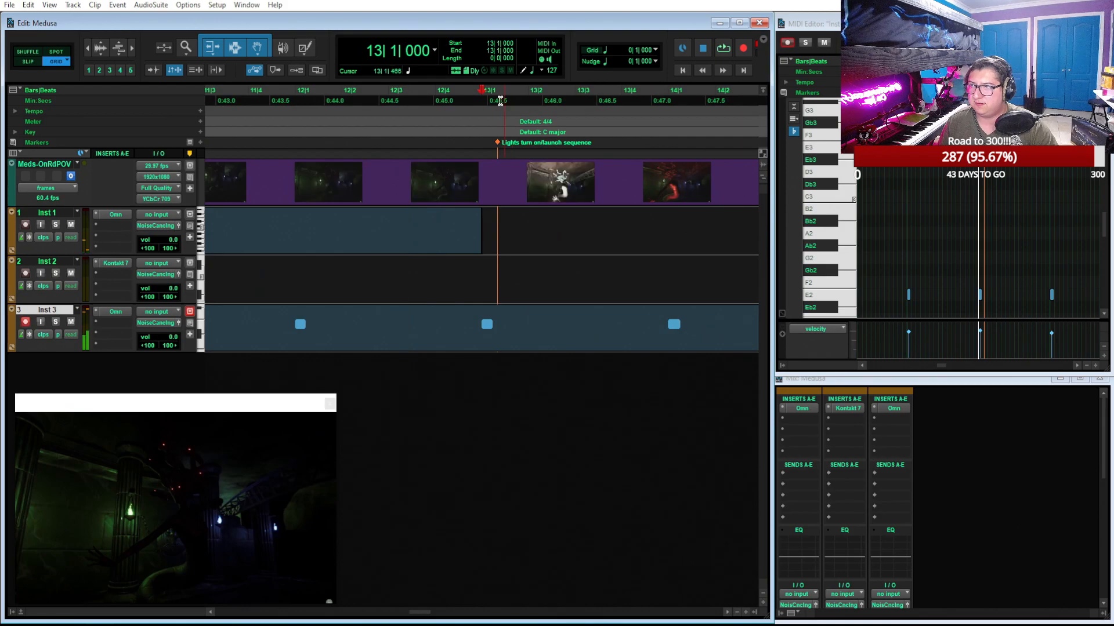
pyautogui.click(434, 51)
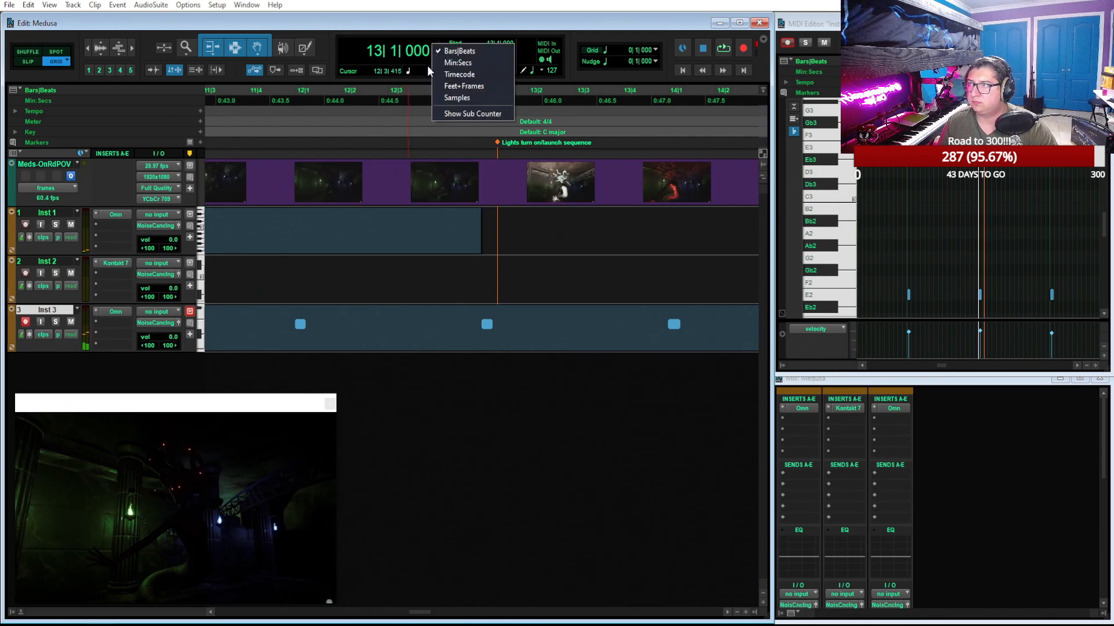
pyautogui.click(461, 59)
pyautogui.click(511, 97)
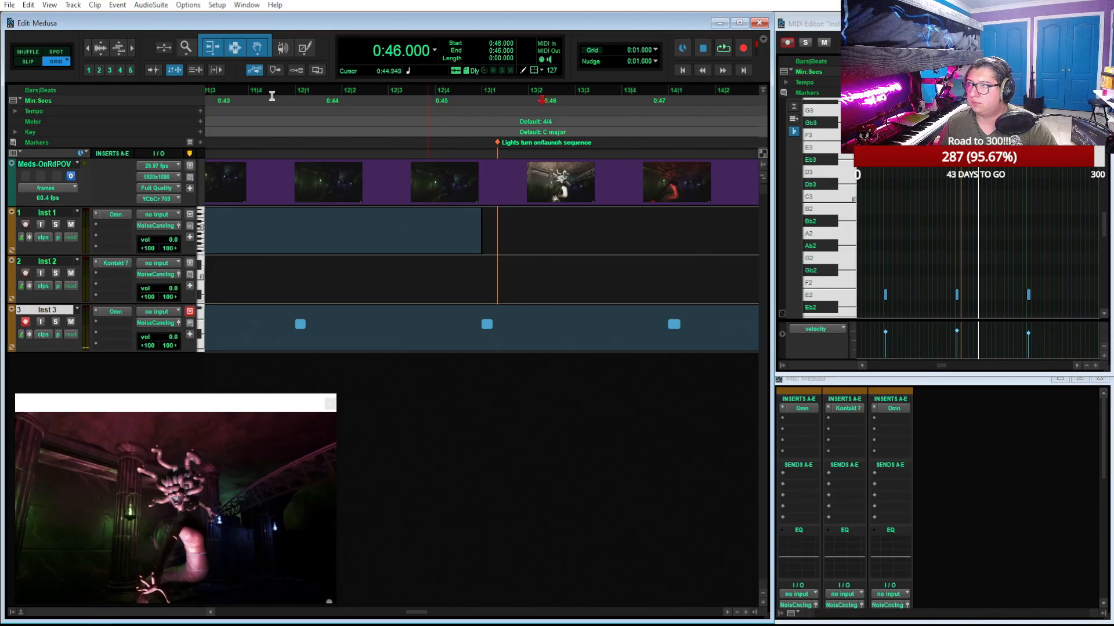
# In Slip mode, add a marker named "accelerate" at 0:46.442
pyautogui.click(27, 60)
pyautogui.moveTo(486, 99); pyautogui.dragTo(591, 106)
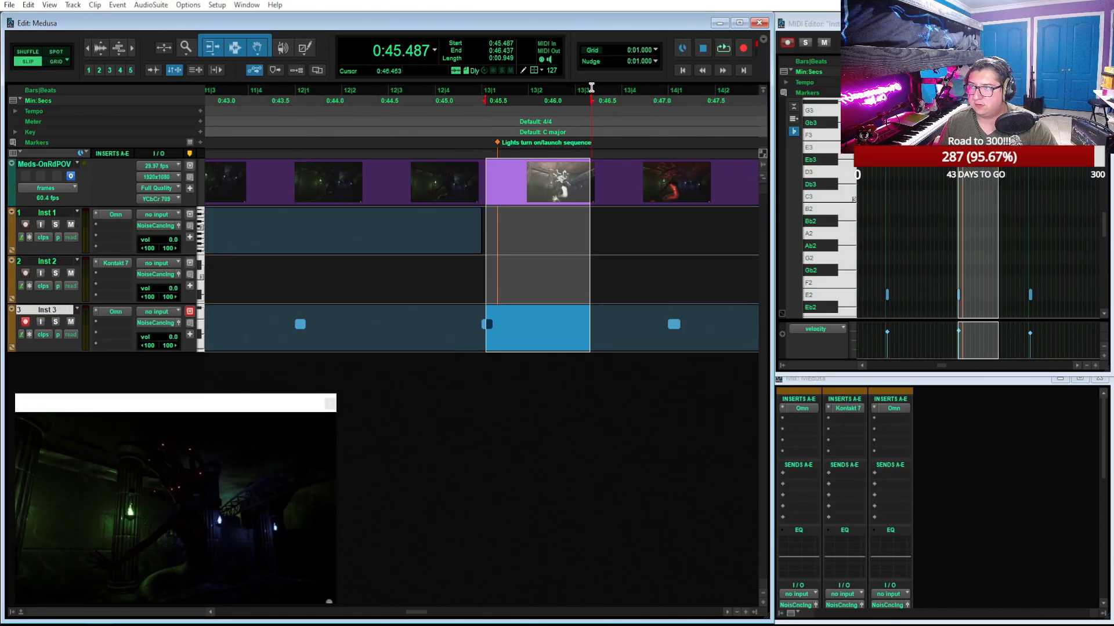
pyautogui.click(591, 87)
pyautogui.click(200, 142)
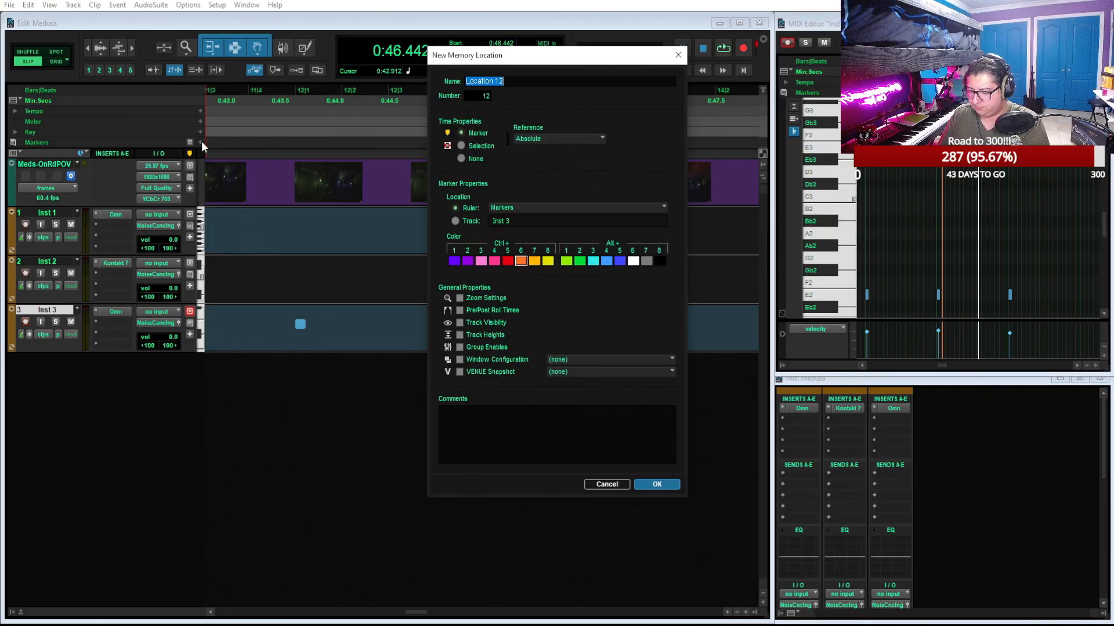
pyautogui.write('accelerate')
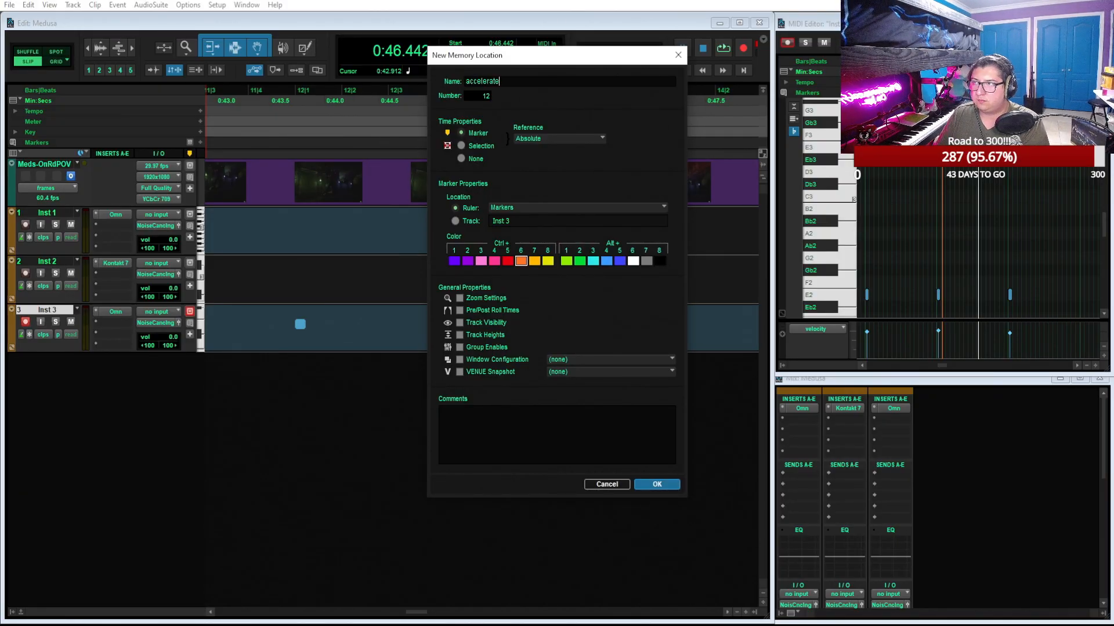
pyautogui.press('Return')
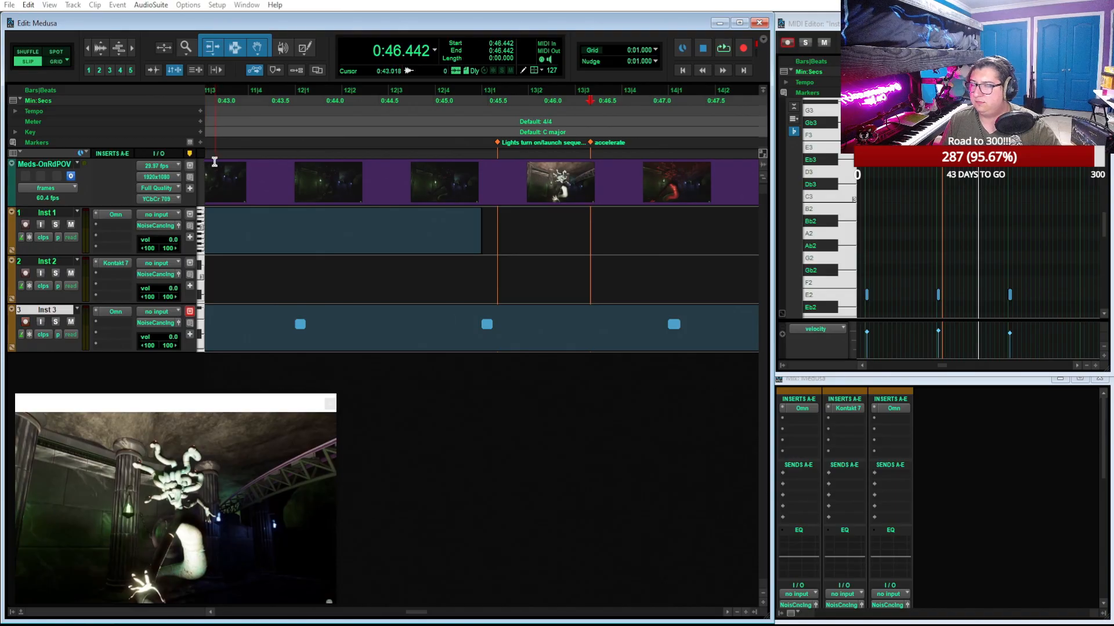
# Return the main counter to Bars|Beats and the edit mode to Grid
pyautogui.click(434, 50)
pyautogui.click(458, 46)
pyautogui.press('F4')
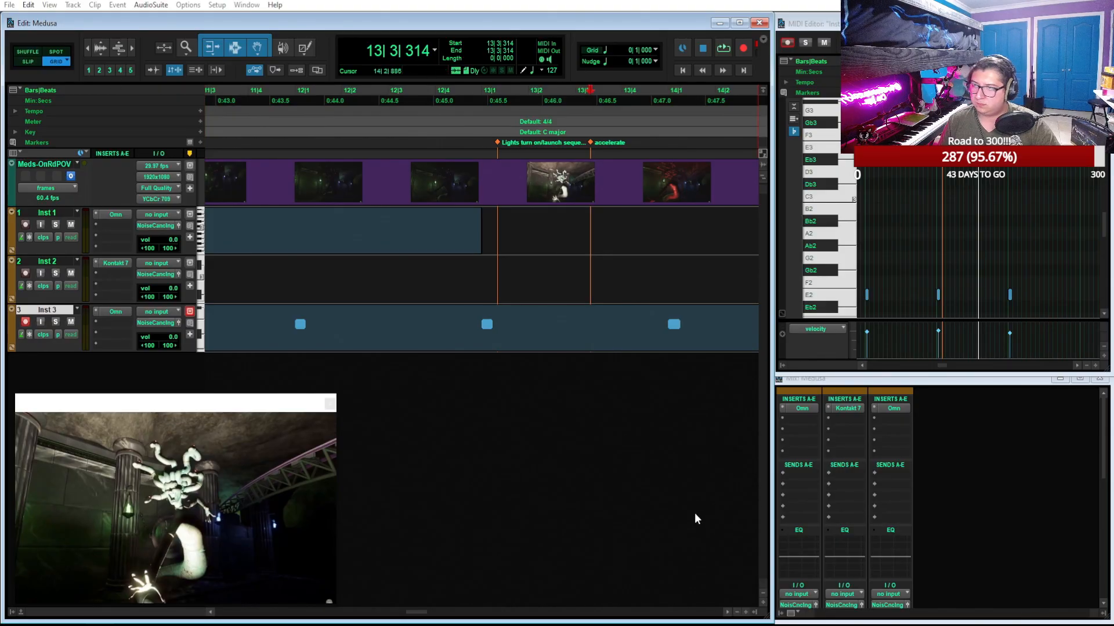
# Play the launch section from 13|1 to about 14|2 and check the video at 16|2 beside the "outside 1" marker
pyautogui.click(482, 97)
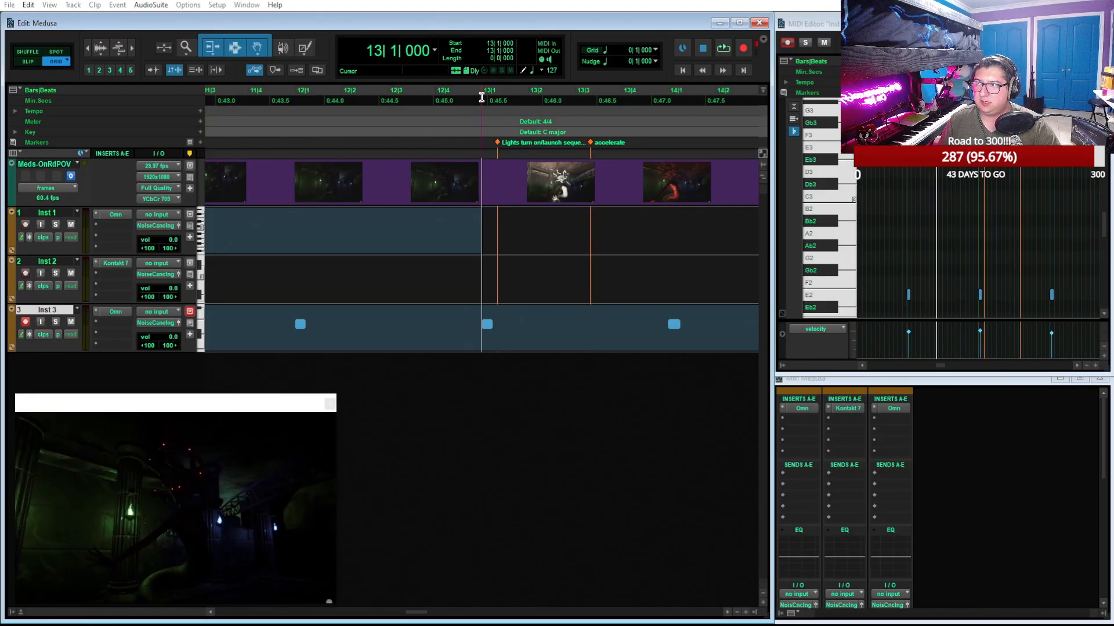
pyautogui.press('space')
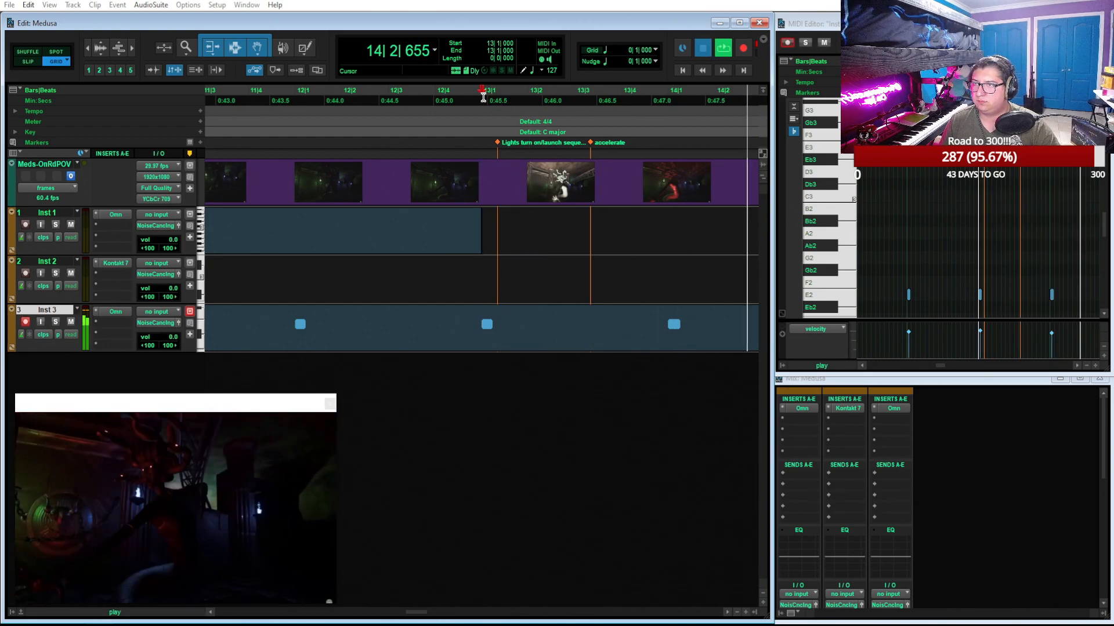
pyautogui.press('space')
pyautogui.press('r')
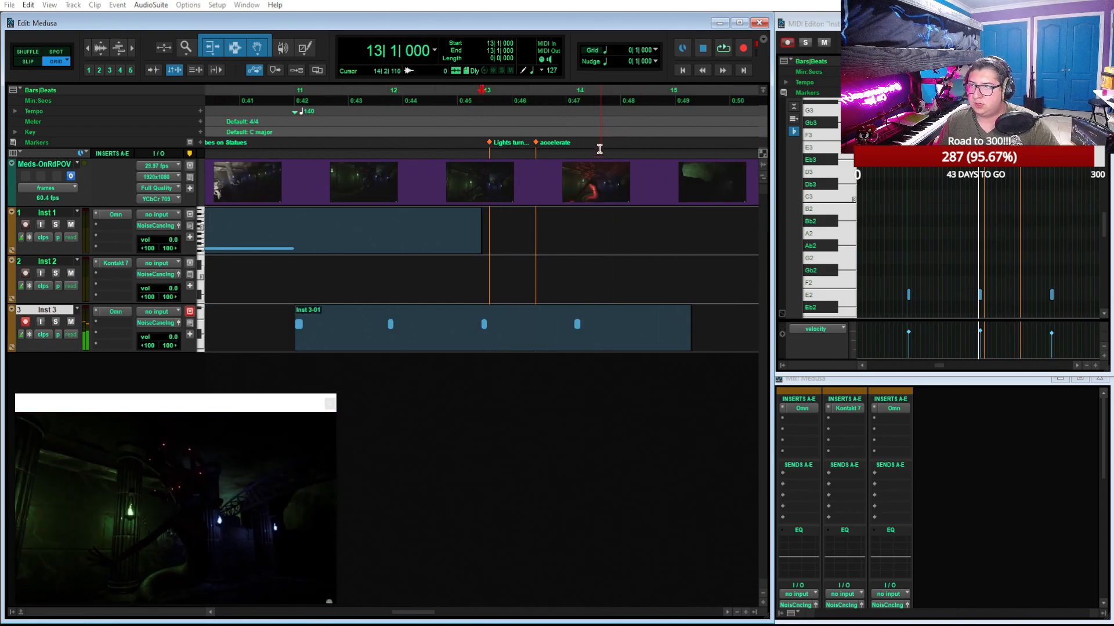
pyautogui.hscroll(3, 599, 150)
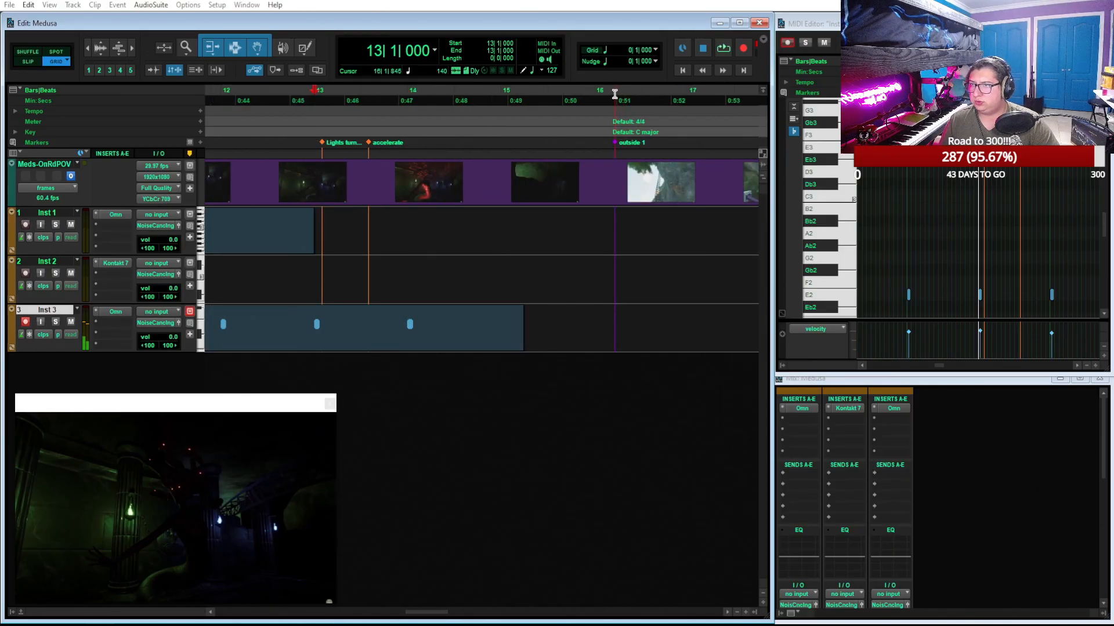
pyautogui.click(617, 95)
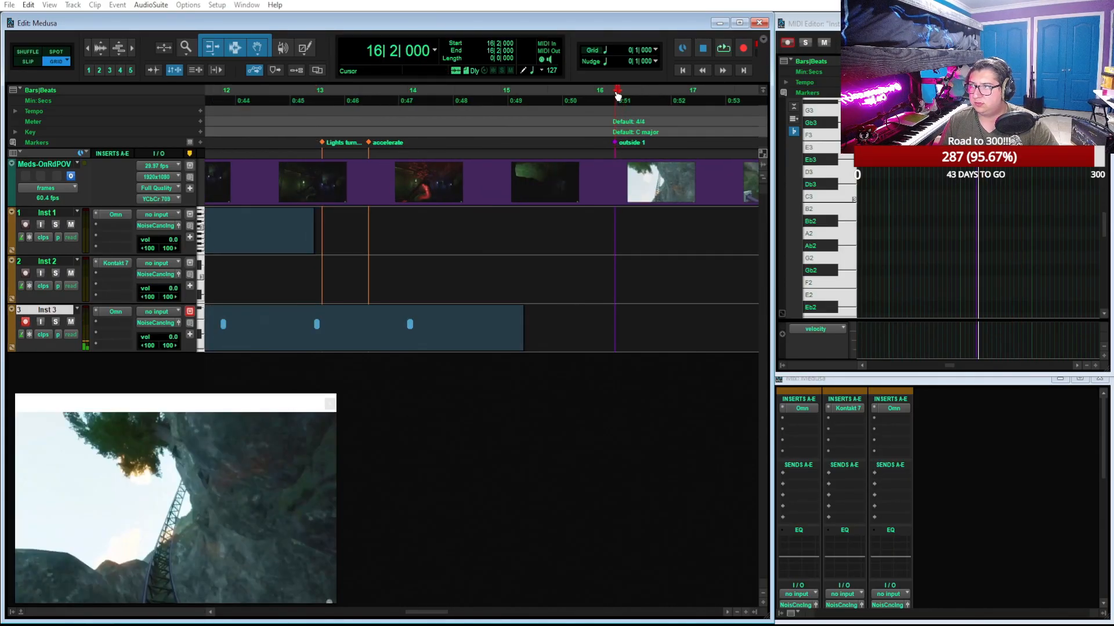
pyautogui.hscroll(-3, 587, 311)
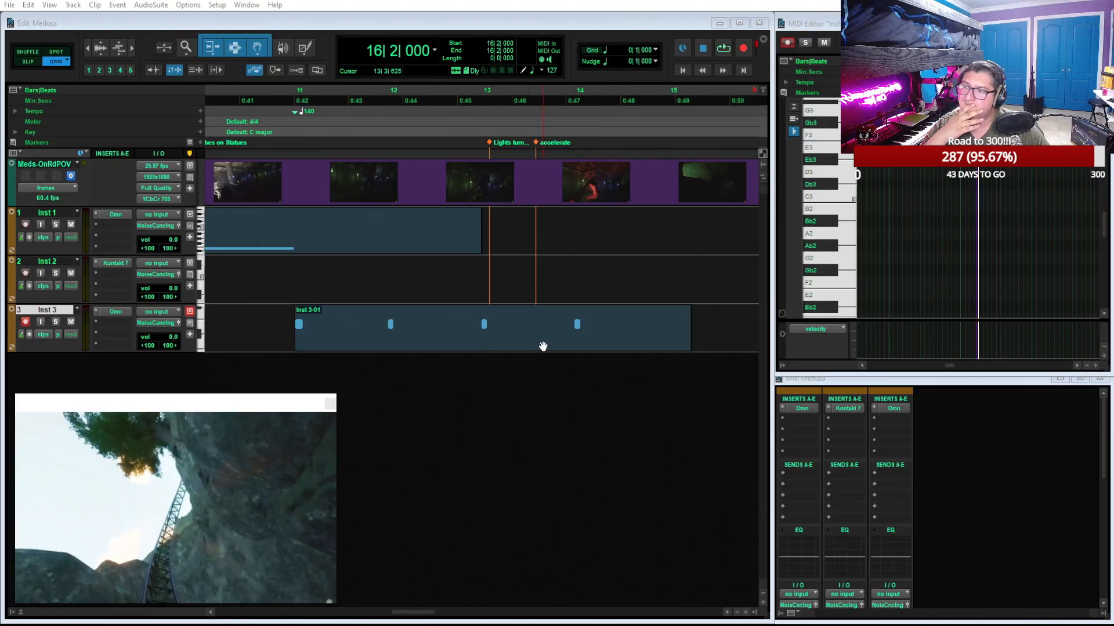
# Set the tempo change at 11|1 to 148 BPM and play the Inst 3 clip from bar 11 against the video
pyautogui.click(542, 346)
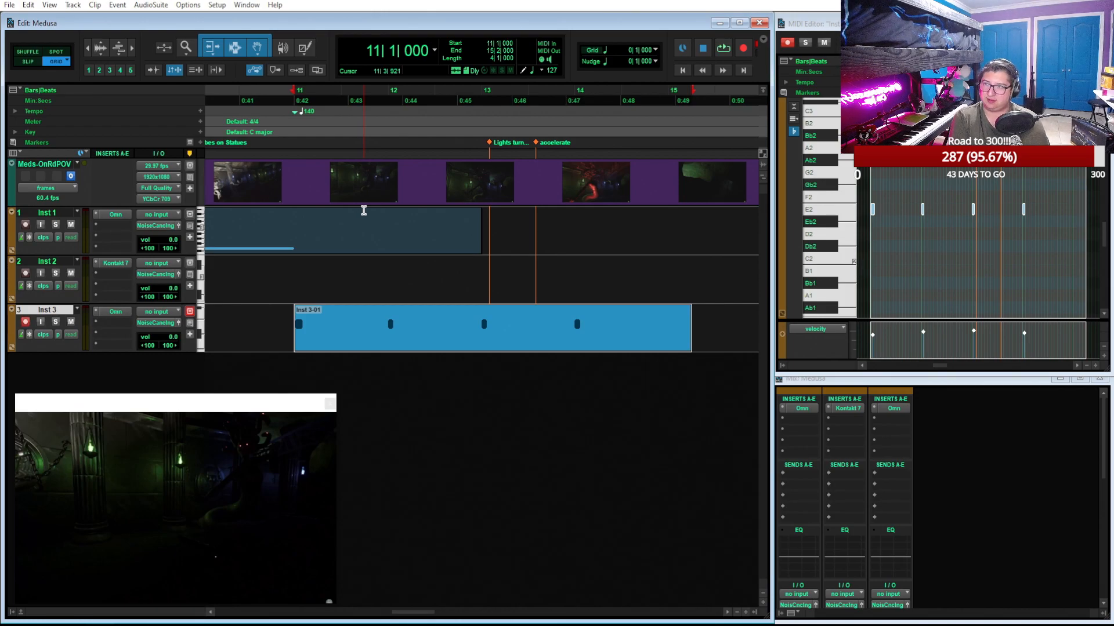
pyautogui.doubleClick(295, 111)
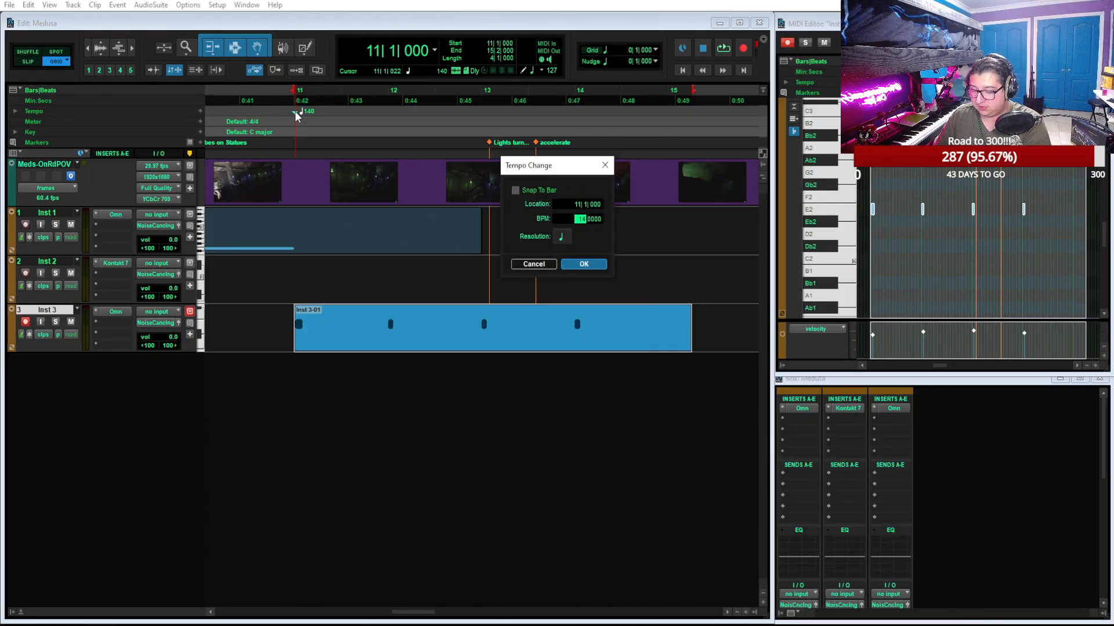
pyautogui.write('148')
pyautogui.press('Return')
pyautogui.press('space')
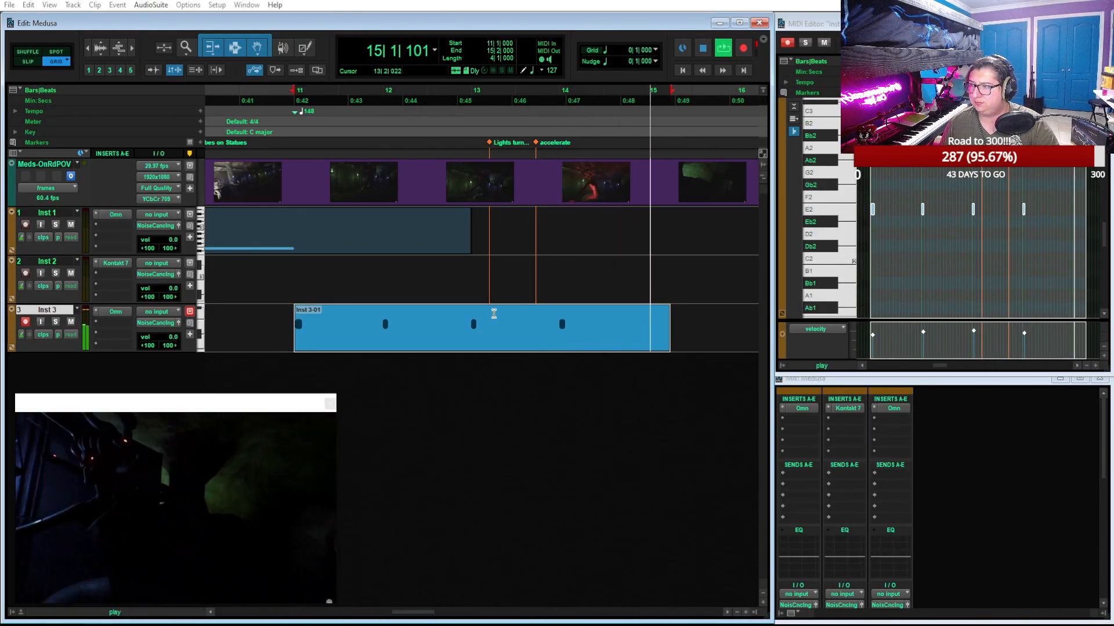
pyautogui.press('space')
# Check the video at 13|4, 13|2 and 16|3 against the nearby markers, and play from 16|1 towards "outside 1"
pyautogui.click(535, 115)
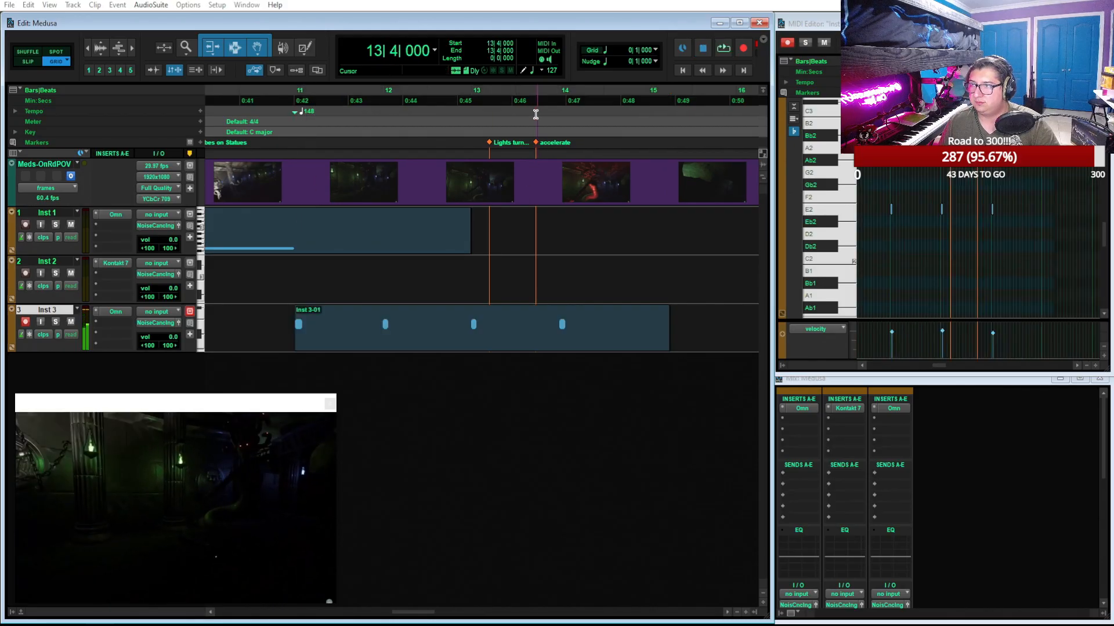
pyautogui.click(489, 102)
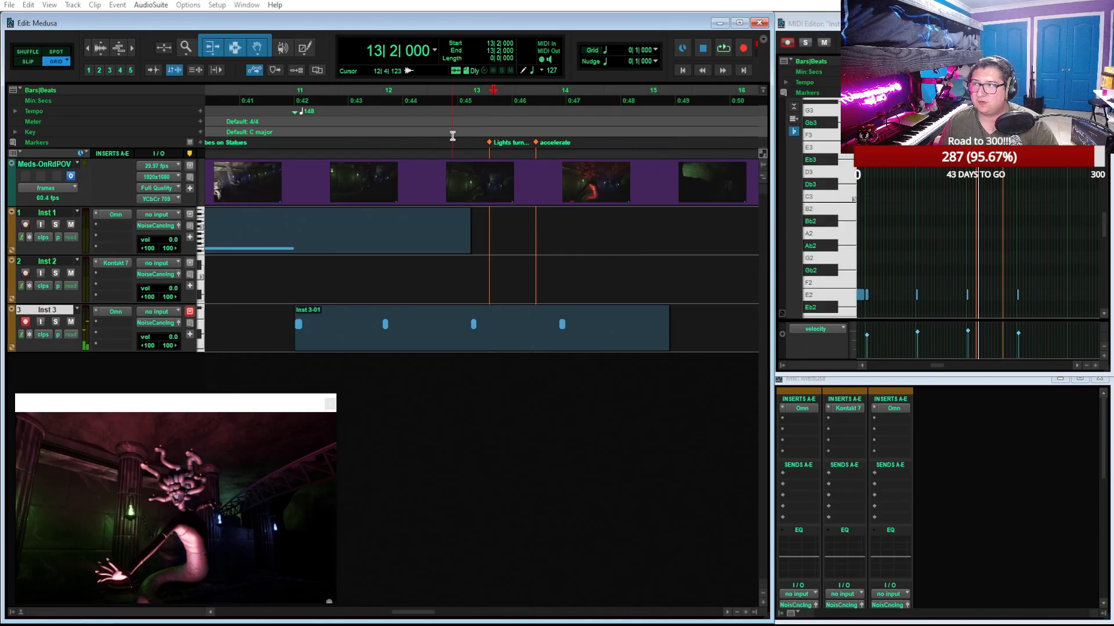
pyautogui.press('t')
pyautogui.hscroll(5, 537, 121)
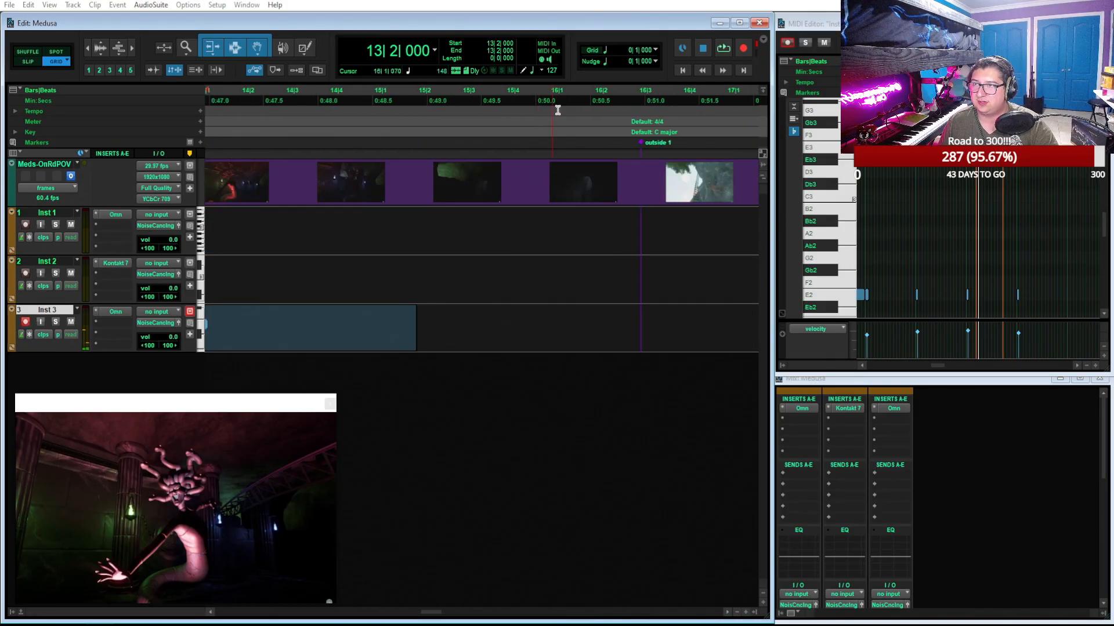
pyautogui.click(641, 91)
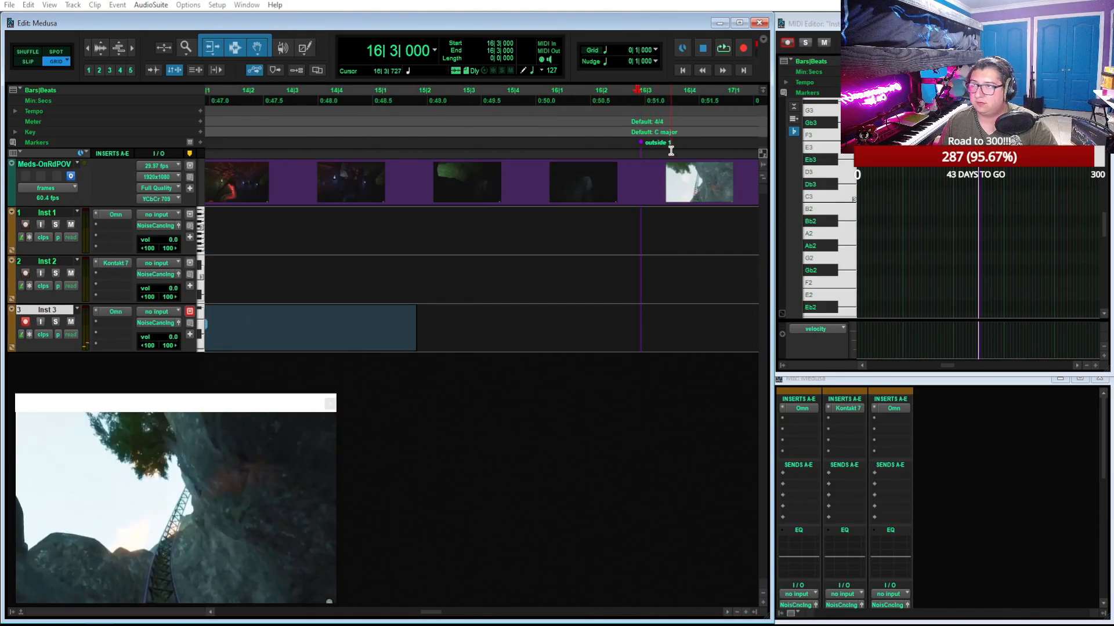
pyautogui.press('r')
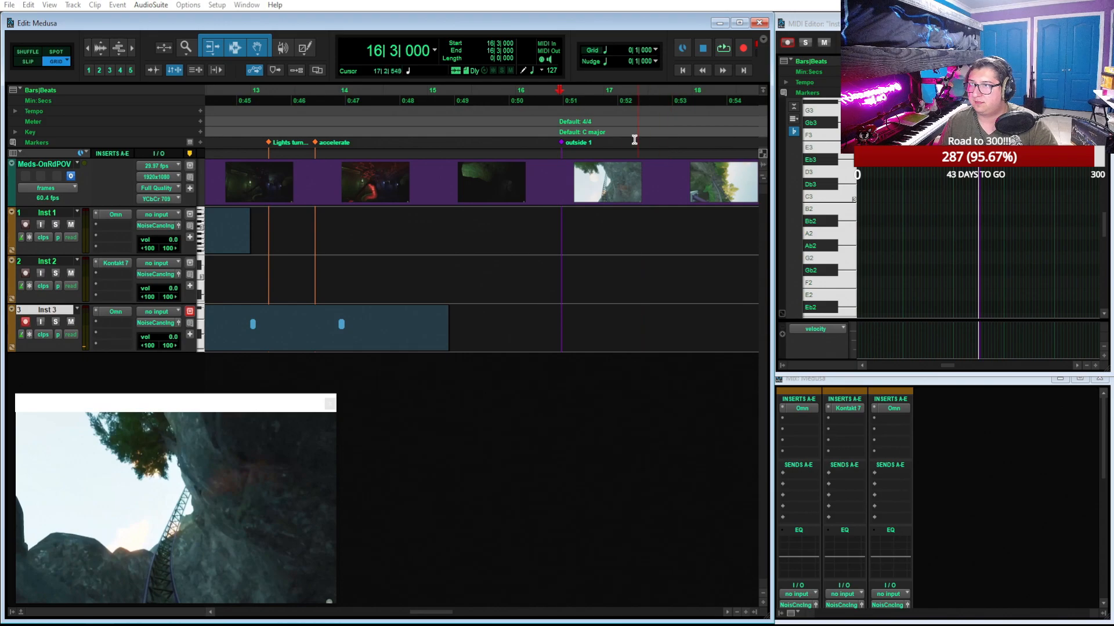
pyautogui.click(517, 97)
pyautogui.press('space')
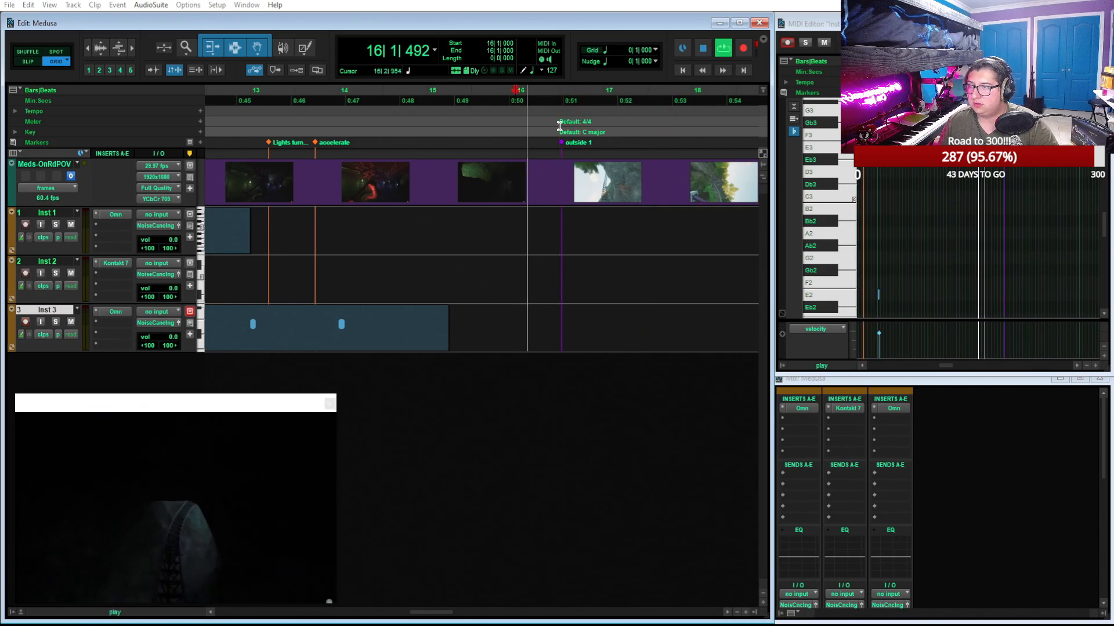
# Stop playback and move the video window away from the track area, over the MIDI Editor
pyautogui.press('space')
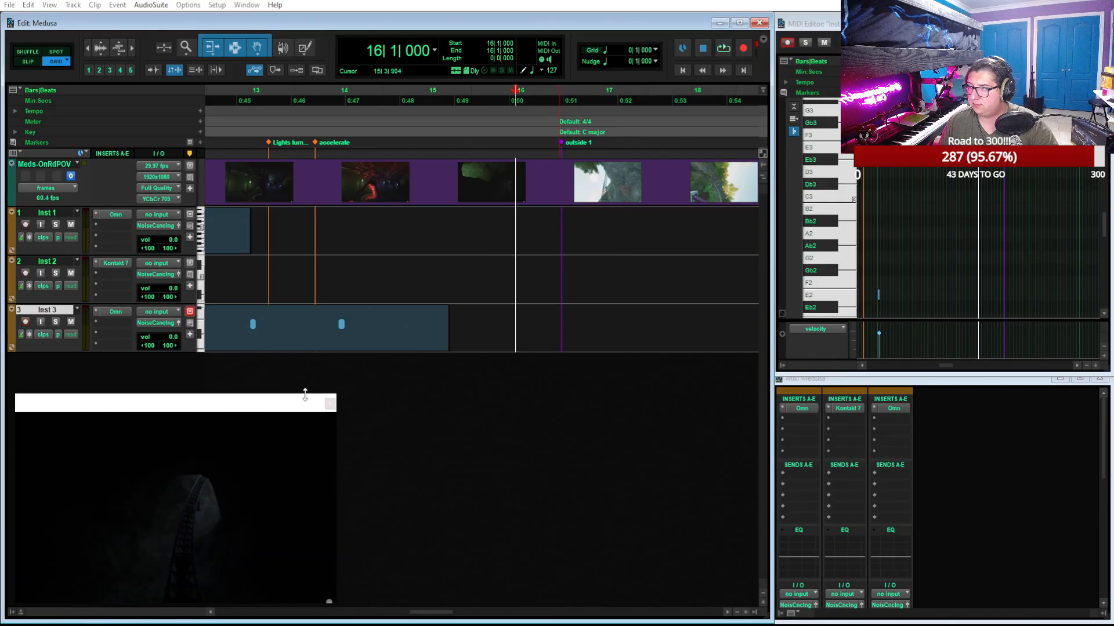
pyautogui.moveTo(273, 404); pyautogui.dragTo(1041, 51)
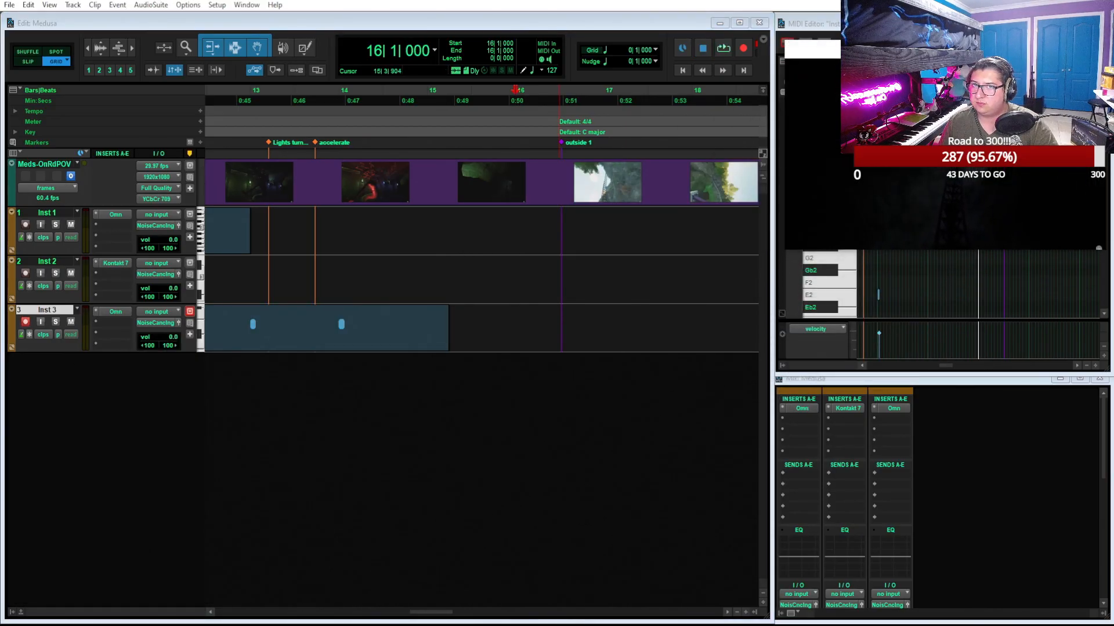
# Add a new instrument track below Inst 3 and insert Omnisphere on it
pyautogui.doubleClick(107, 405)
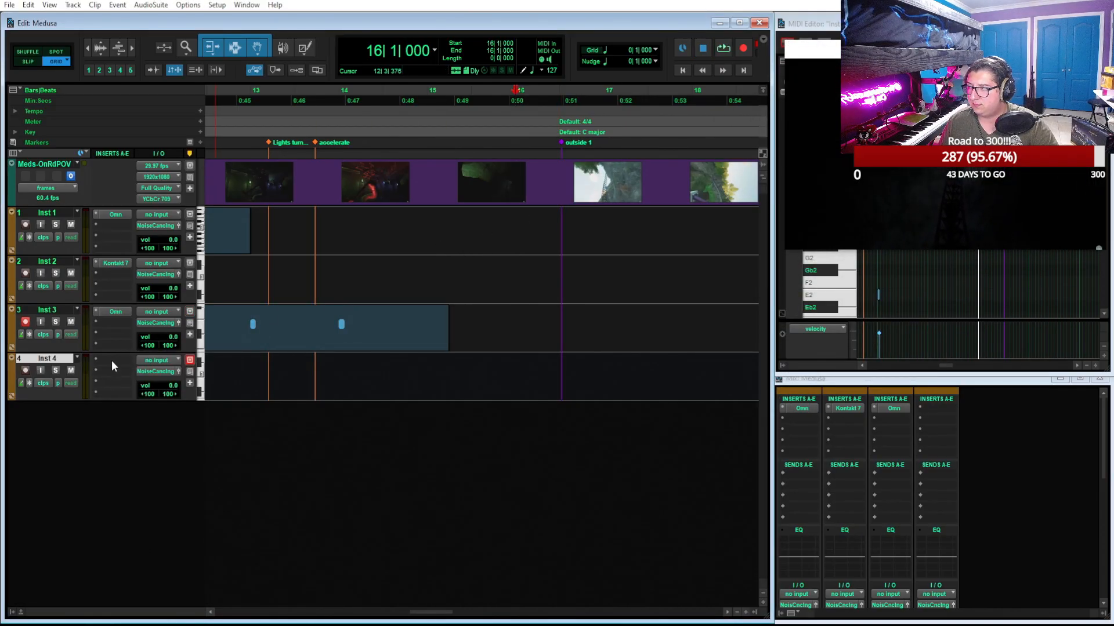
pyautogui.click(112, 358)
pyautogui.moveTo(154, 393)
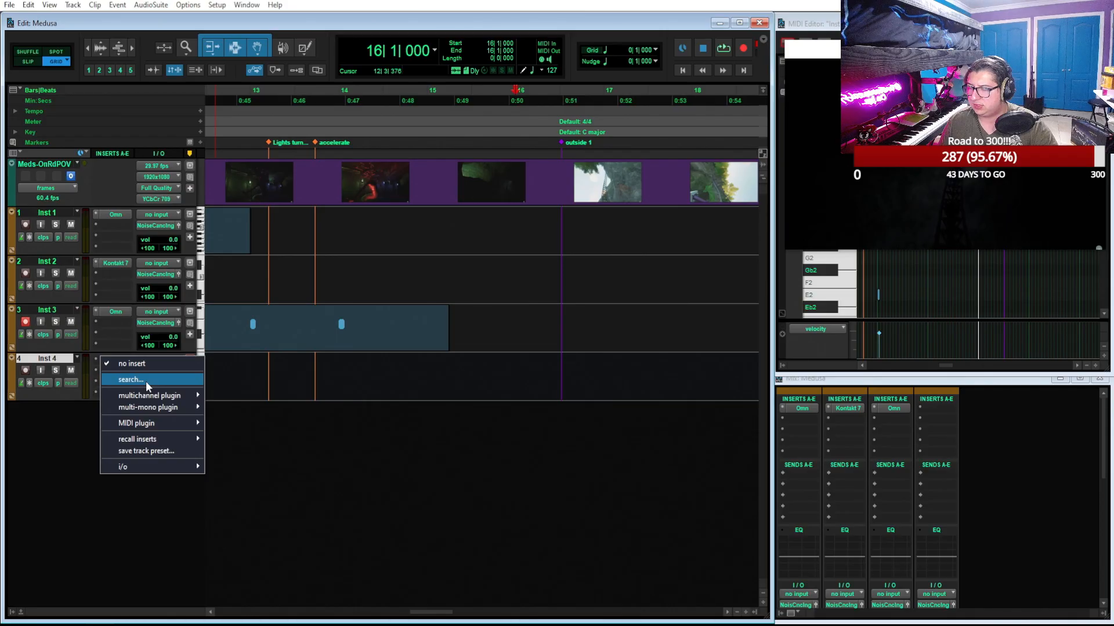
pyautogui.click(145, 381)
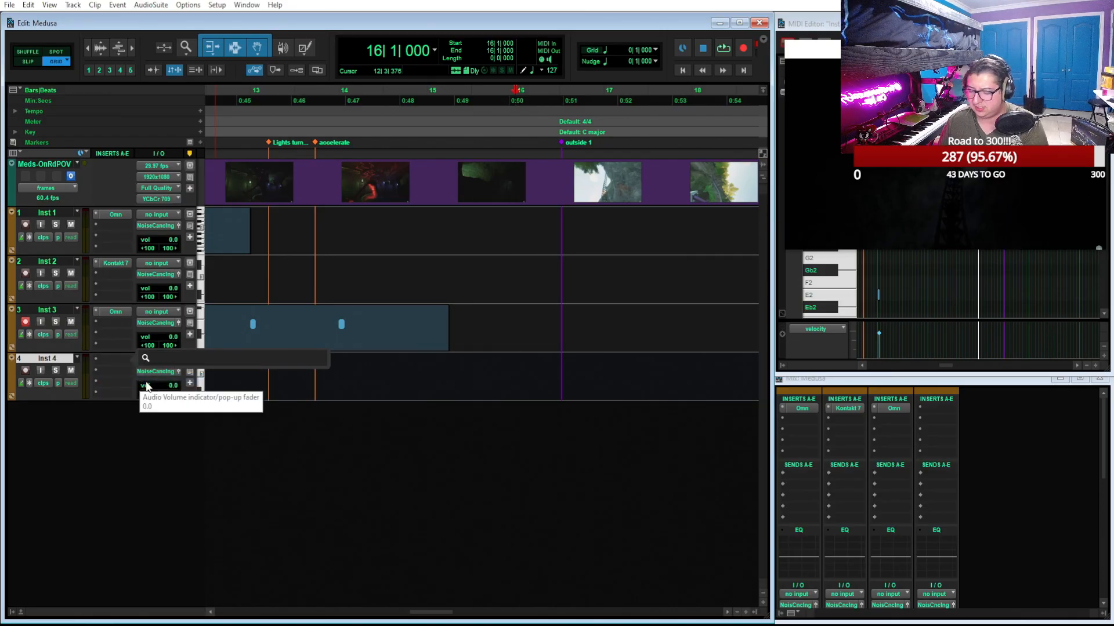
pyautogui.write('omn')
pyautogui.press('Return')
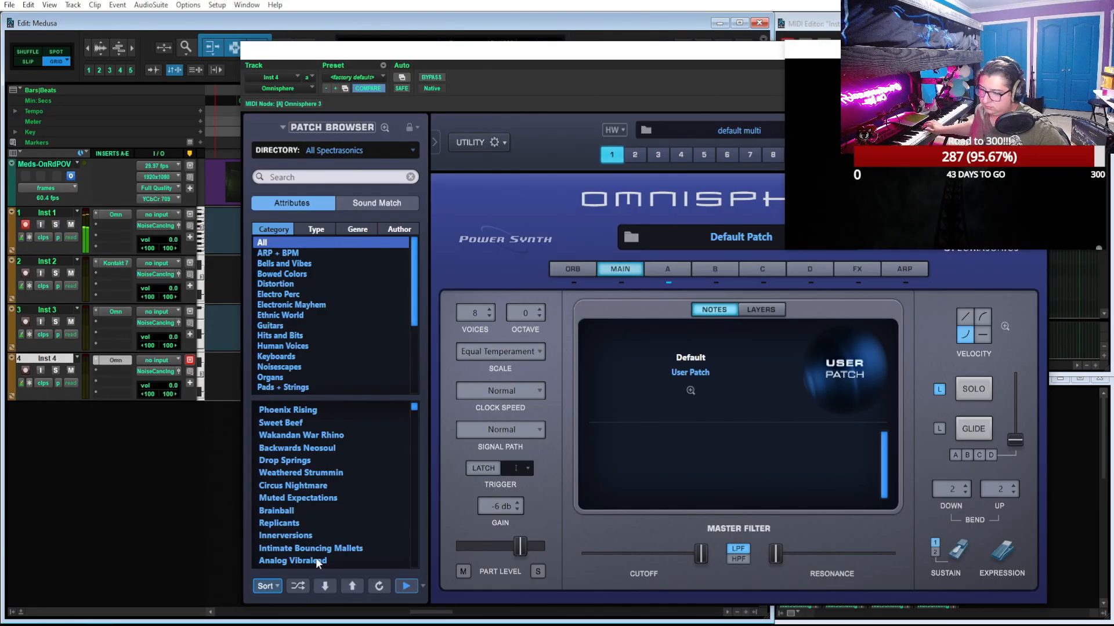
# Load the Pads + Strings patch Adagio Transparent Strings Bright and lower the amp envelope attack of layer A
pyautogui.click(284, 388)
pyautogui.scroll(-15, 323, 493)
pyautogui.scroll(-3, 323, 493)
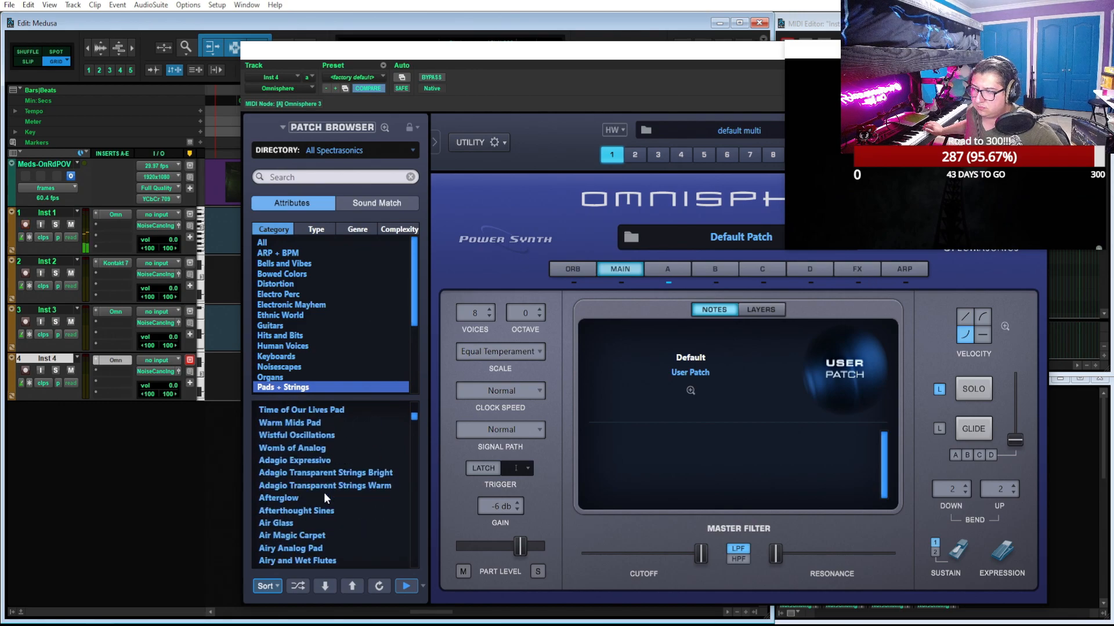
pyautogui.click(362, 460)
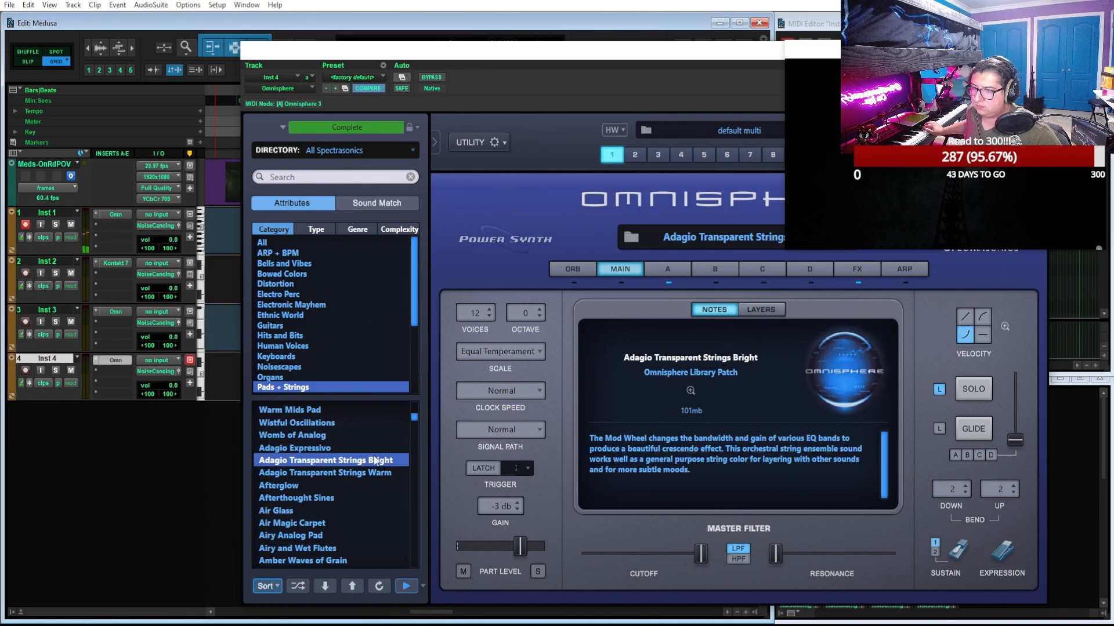
pyautogui.click(668, 270)
pyautogui.moveTo(854, 506); pyautogui.dragTo(856, 544)
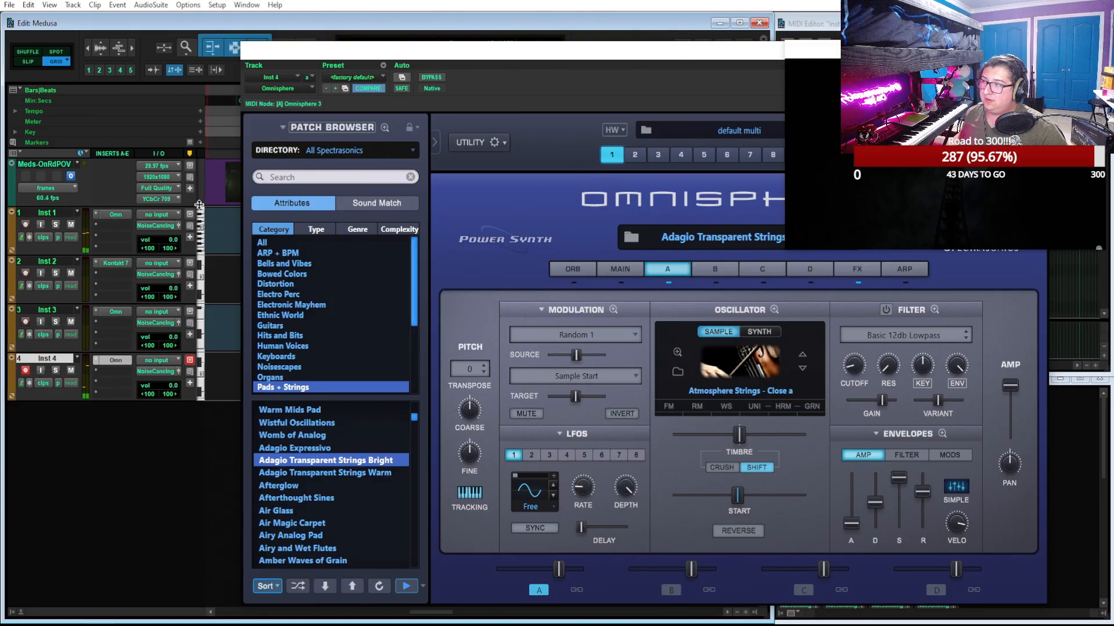
# Add another instrument track below Inst 4 and check the Kontakt 7 instrument loaded on Inst 2
pyautogui.doubleClick(58, 433)
pyautogui.click(113, 410)
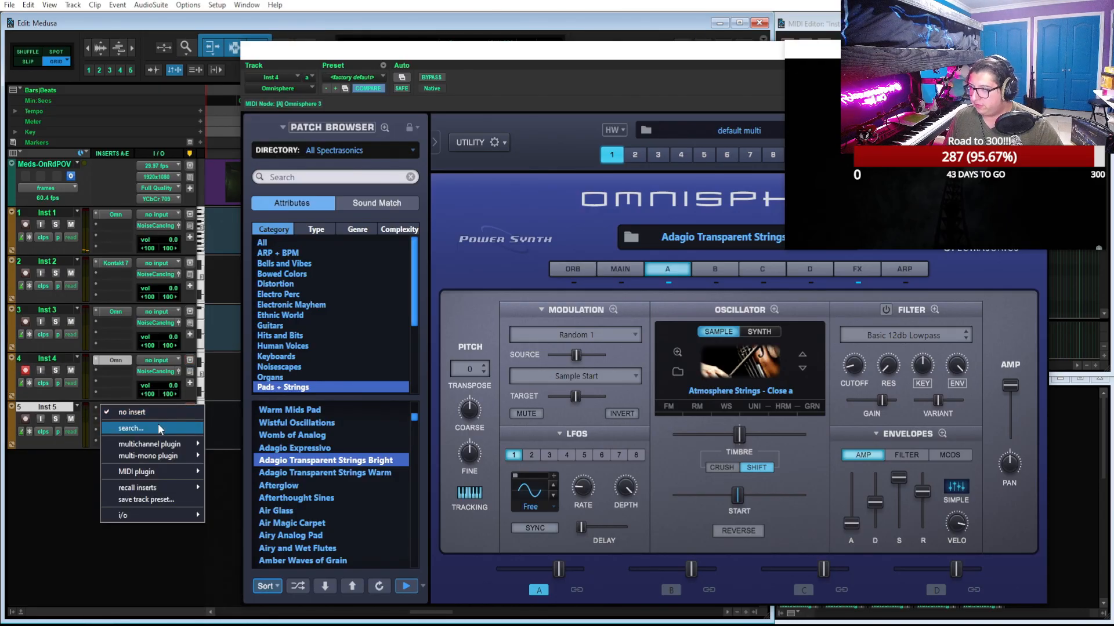
pyautogui.moveTo(196, 456)
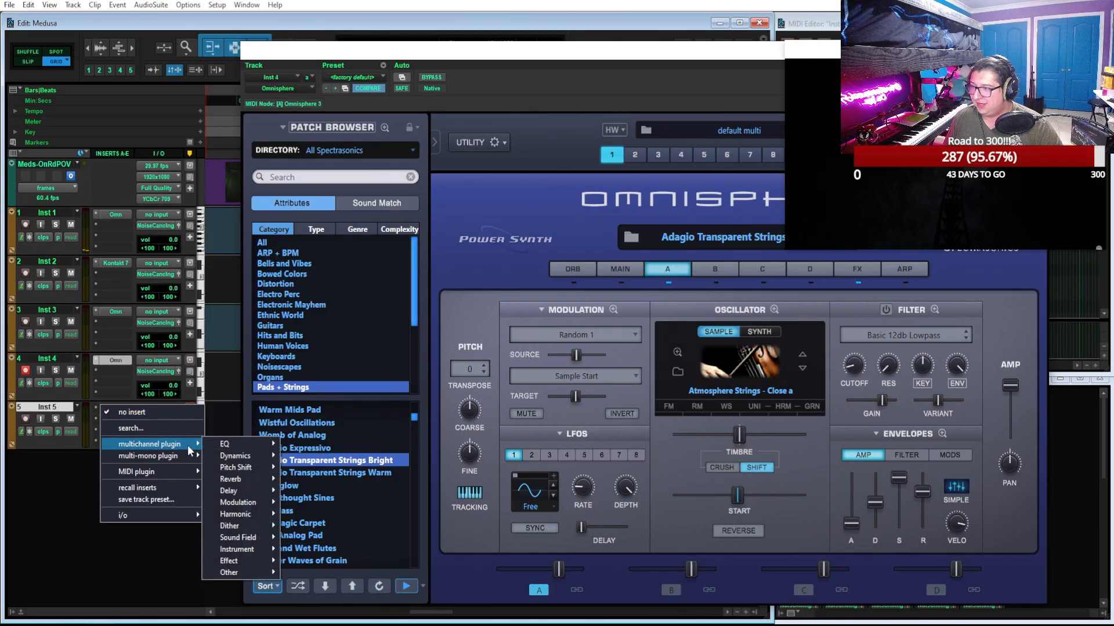
pyautogui.moveTo(262, 481)
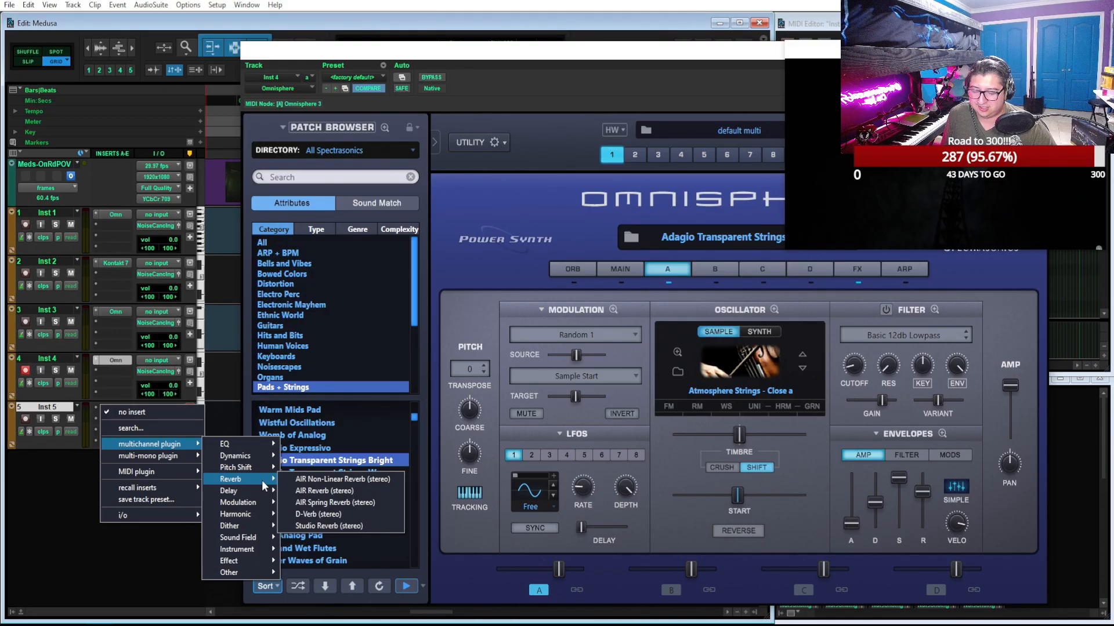
pyautogui.click(120, 266)
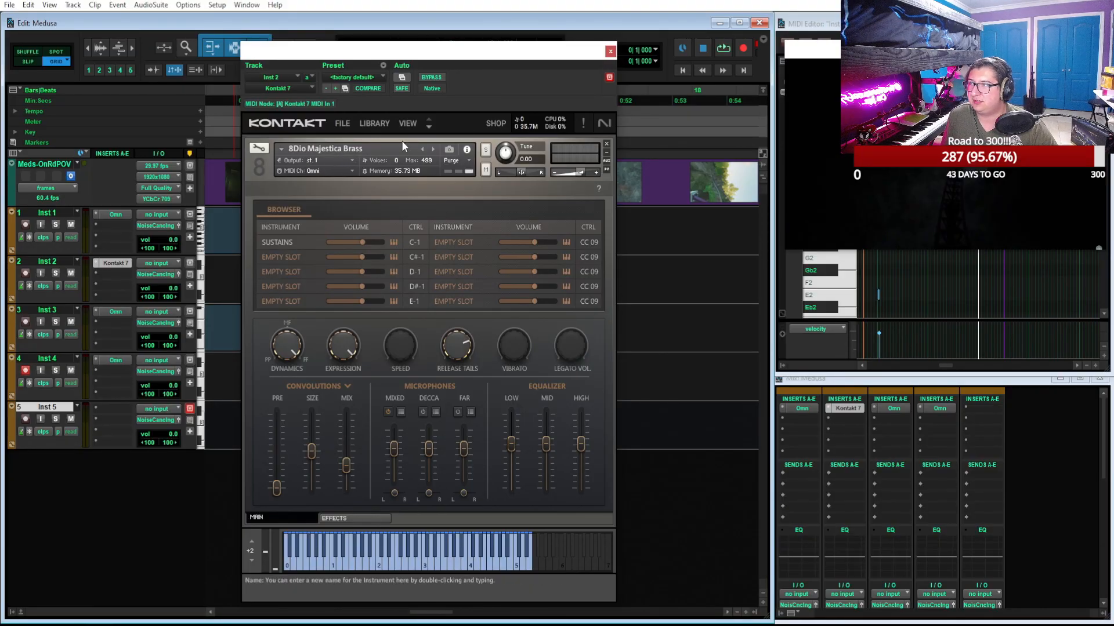
pyautogui.click(611, 52)
# Insert Kontakt 7 (stereo) on Inst 5 and browse its presets to 8Dio Majestica Strings
pyautogui.click(108, 410)
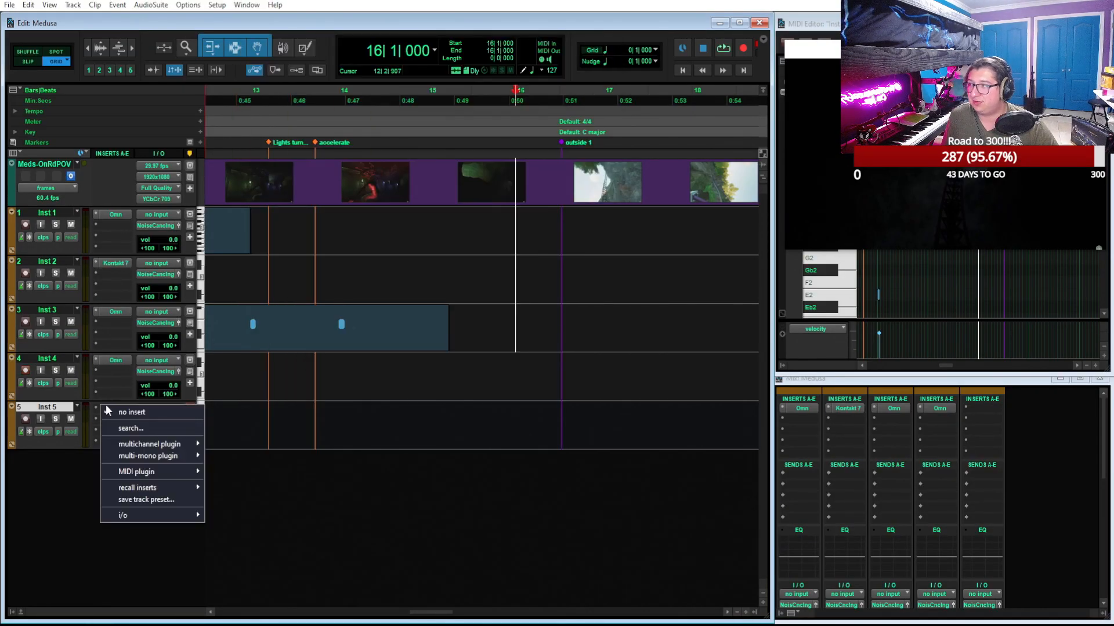
pyautogui.moveTo(174, 445)
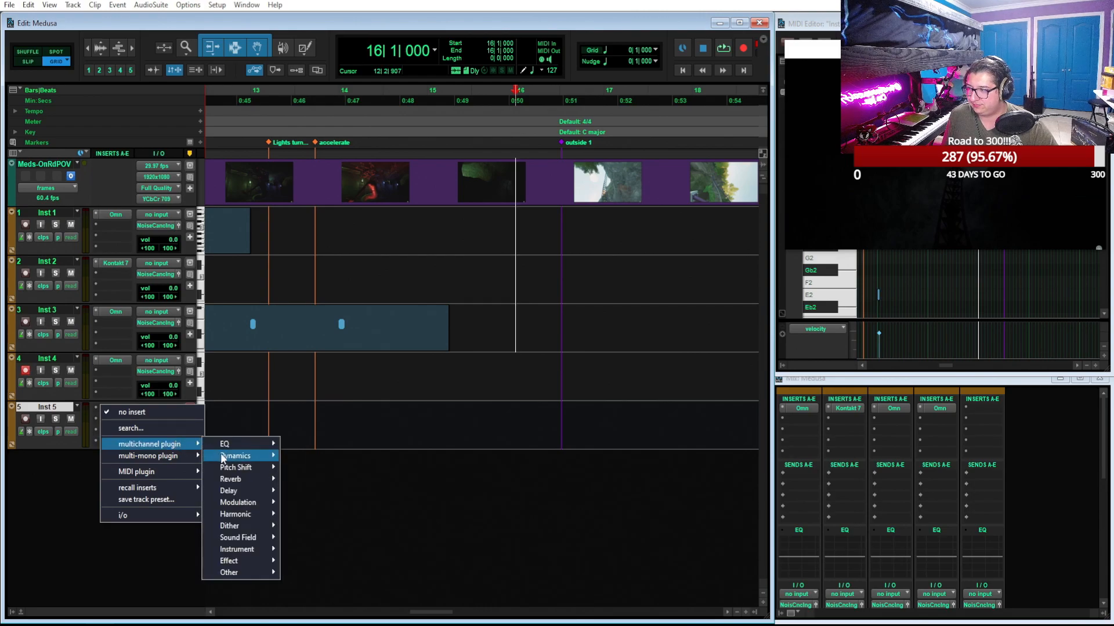
pyautogui.moveTo(259, 505)
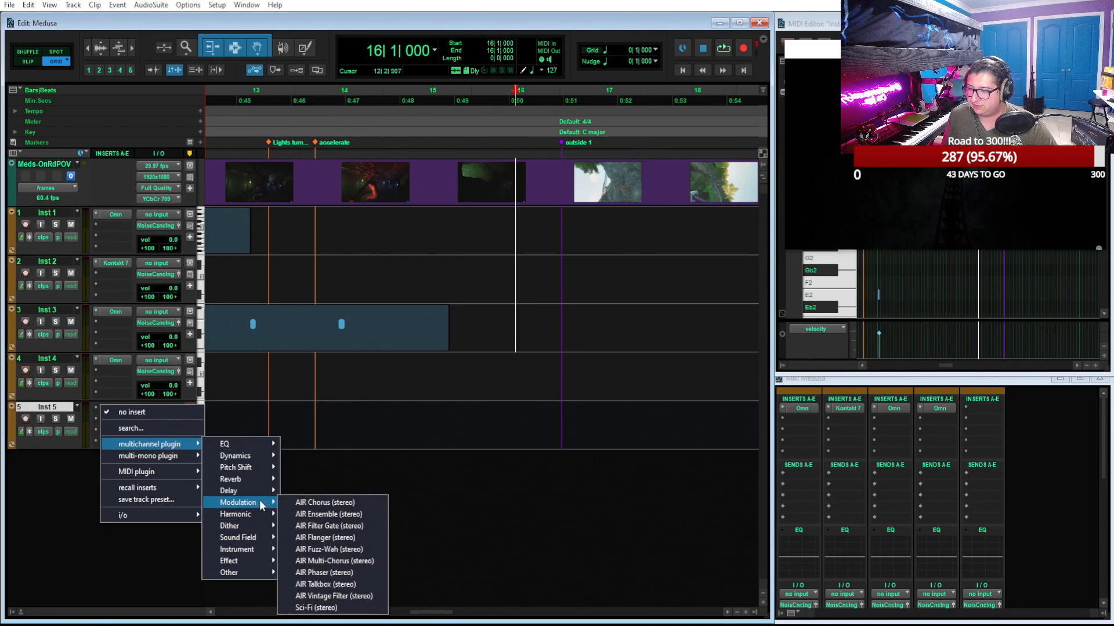
pyautogui.moveTo(261, 469)
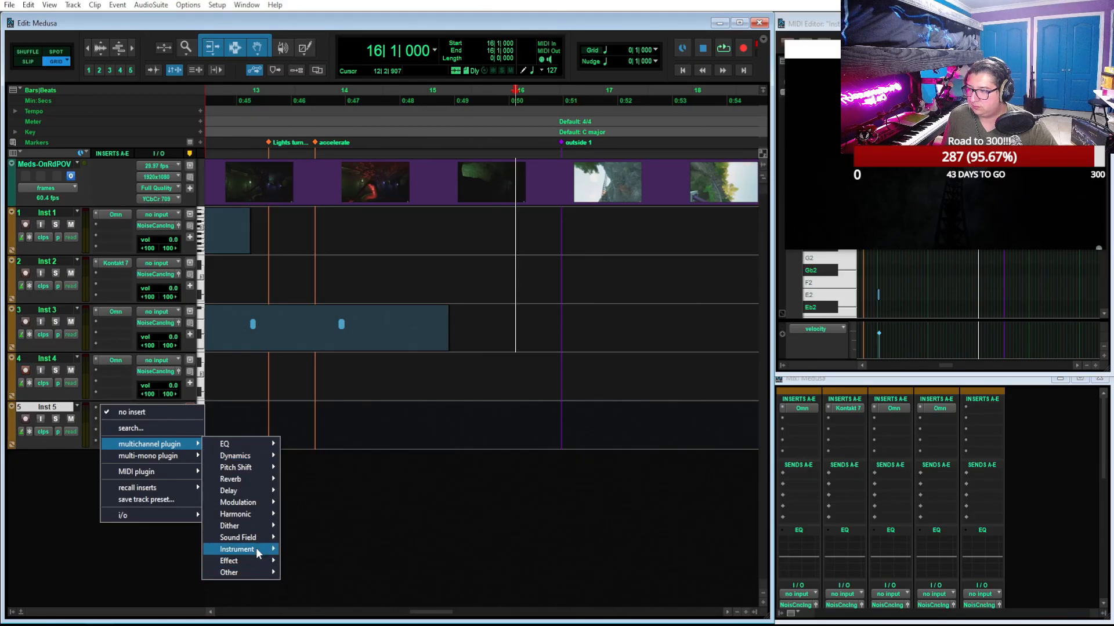
pyautogui.moveTo(259, 555)
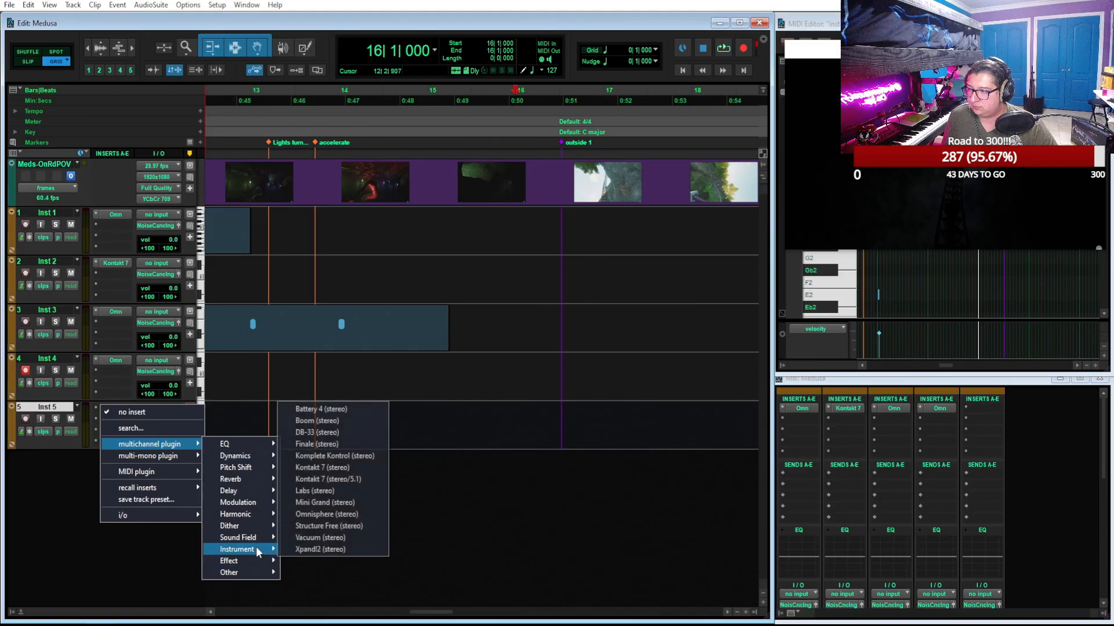
pyautogui.click(345, 468)
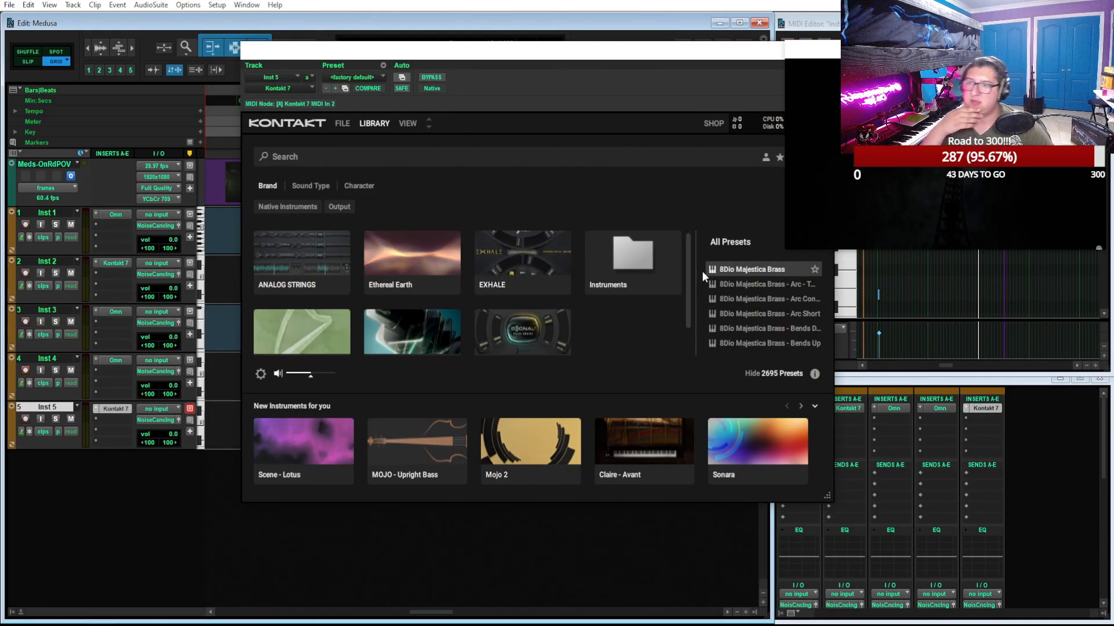
pyautogui.scroll(-10, 757, 297)
pyautogui.scroll(-5, 759, 297)
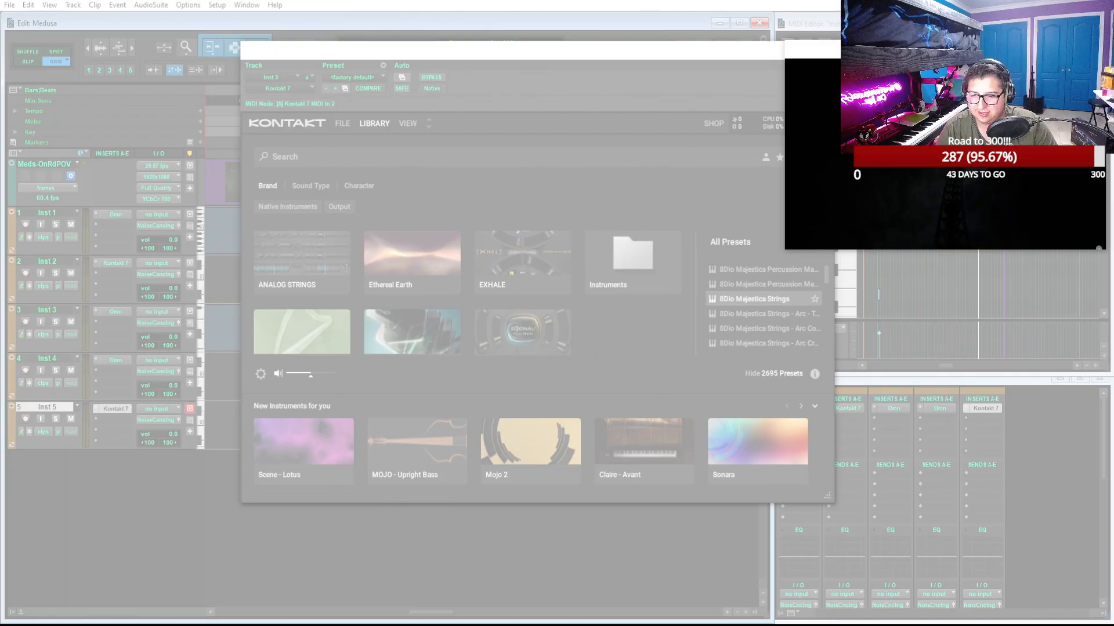
# Switch to Spotify and look through the composer's artist page down to "Fans also like"
pyautogui.moveTo(830, 625); pyautogui.dragTo(627, 78)
pyautogui.scroll(3, 551, 221)
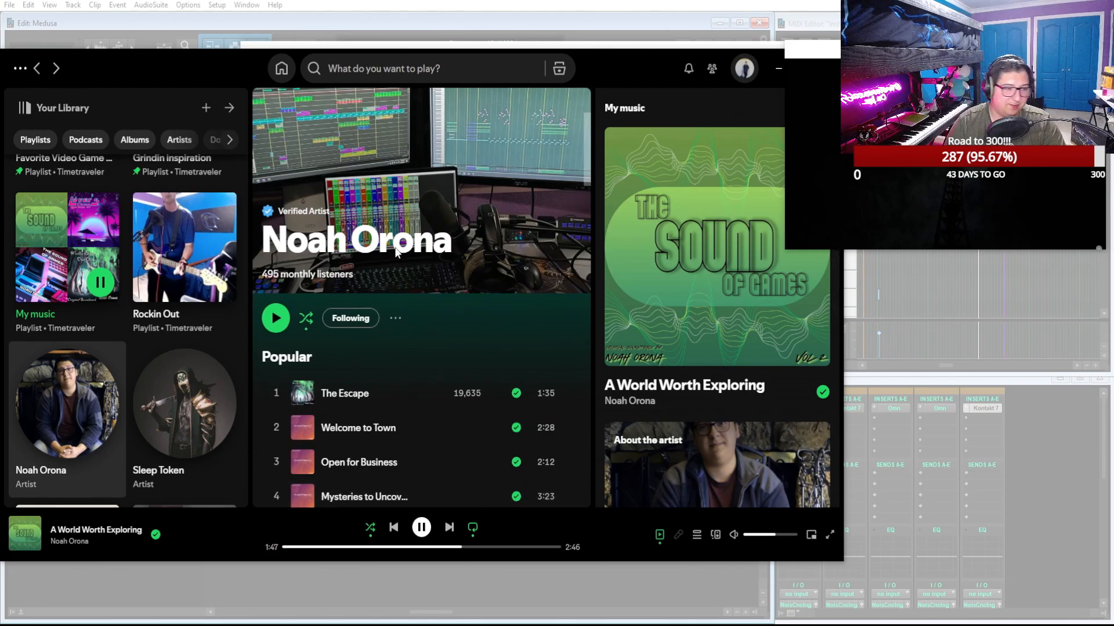
pyautogui.scroll(-8, 396, 251)
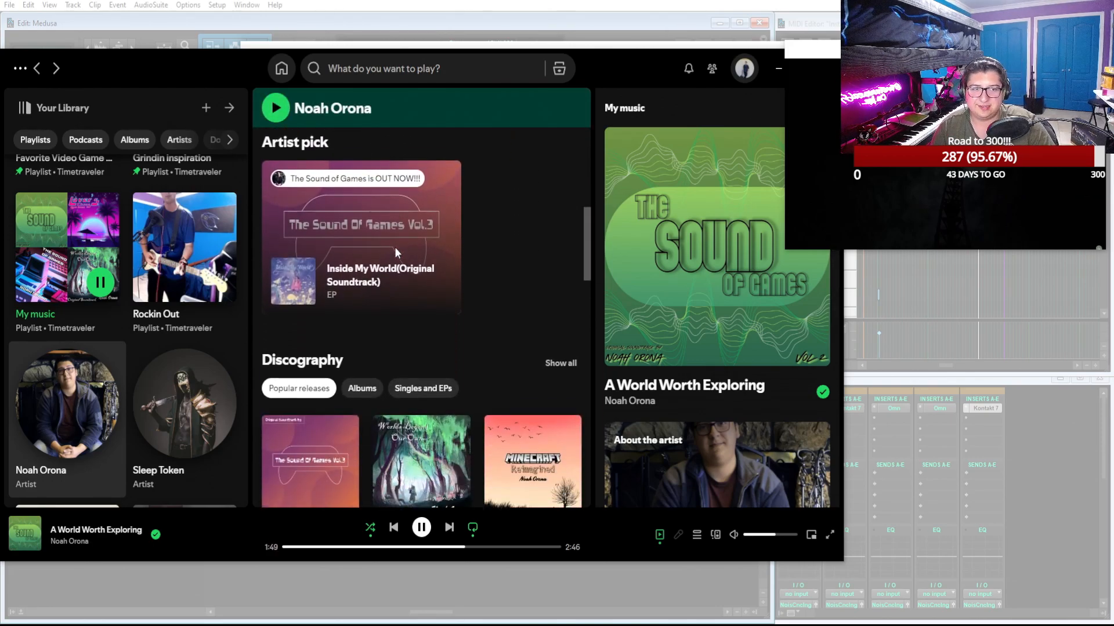
pyautogui.scroll(-8, 396, 253)
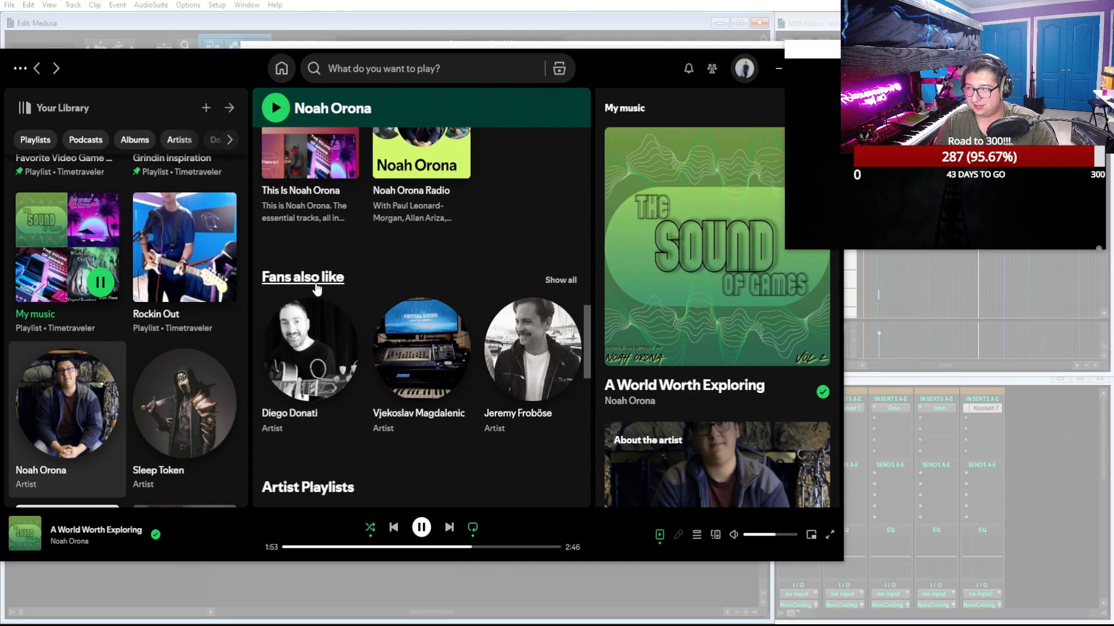
# Open the full "Fans also like" list and look through the related artists to its end
pyautogui.click(560, 280)
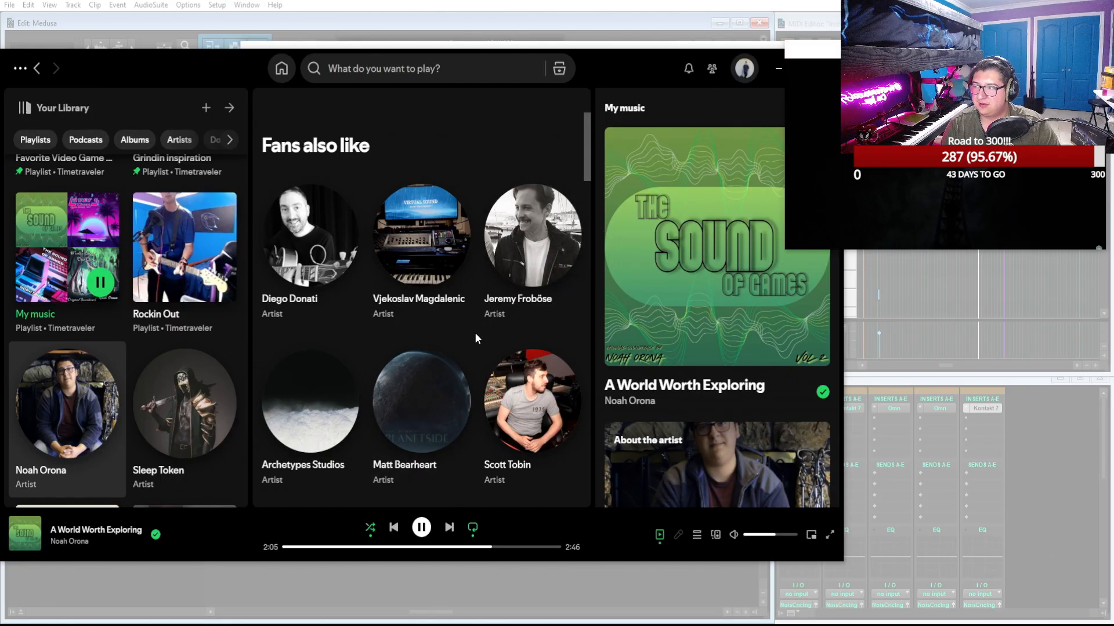
pyautogui.scroll(-2, 475, 334)
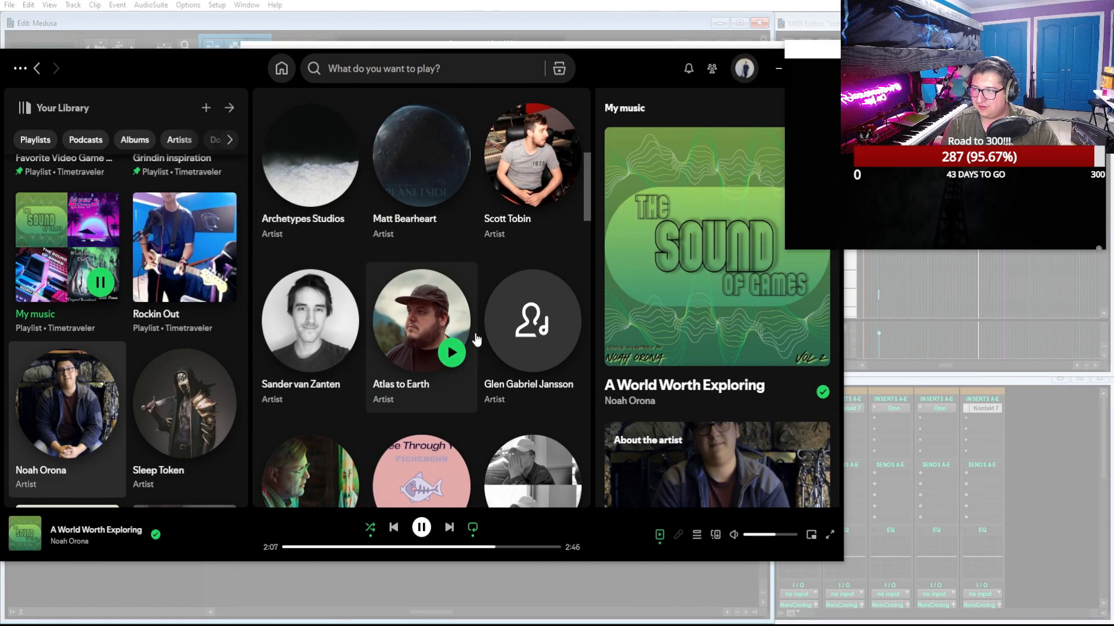
pyautogui.scroll(-2, 476, 338)
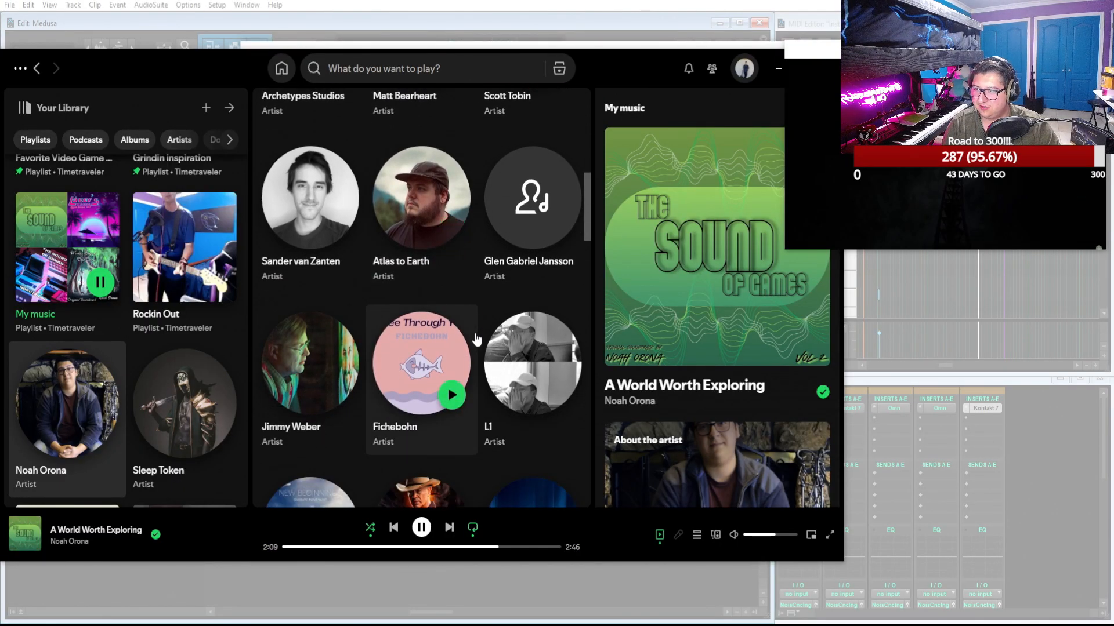
pyautogui.scroll(-3, 480, 317)
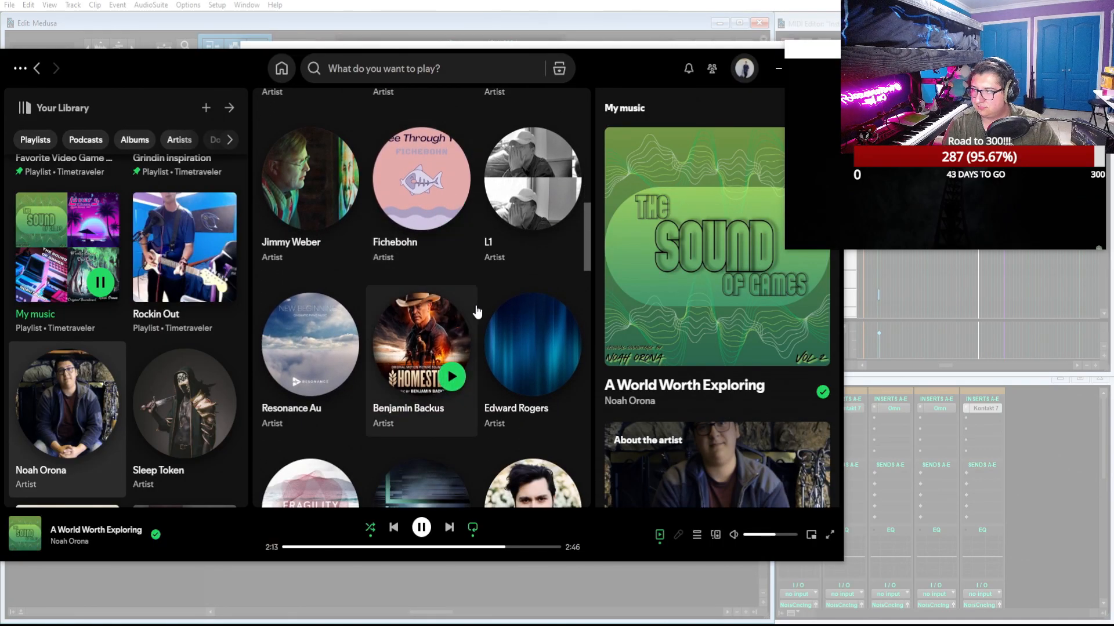
pyautogui.scroll(-4, 477, 312)
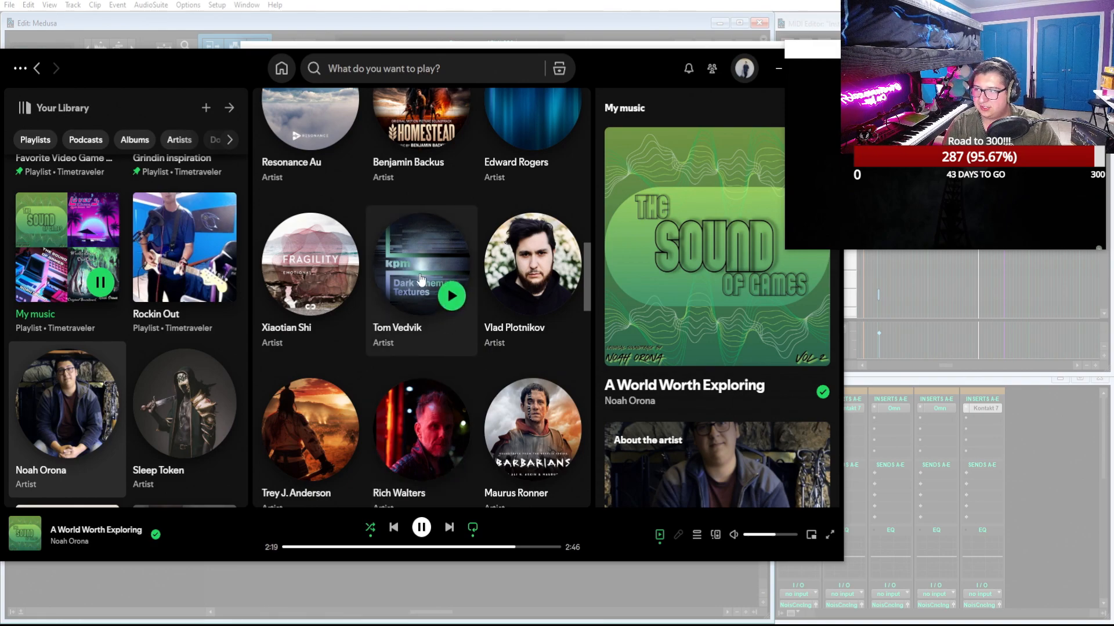
pyautogui.scroll(-2, 474, 342)
pyautogui.scroll(-2, 474, 342)
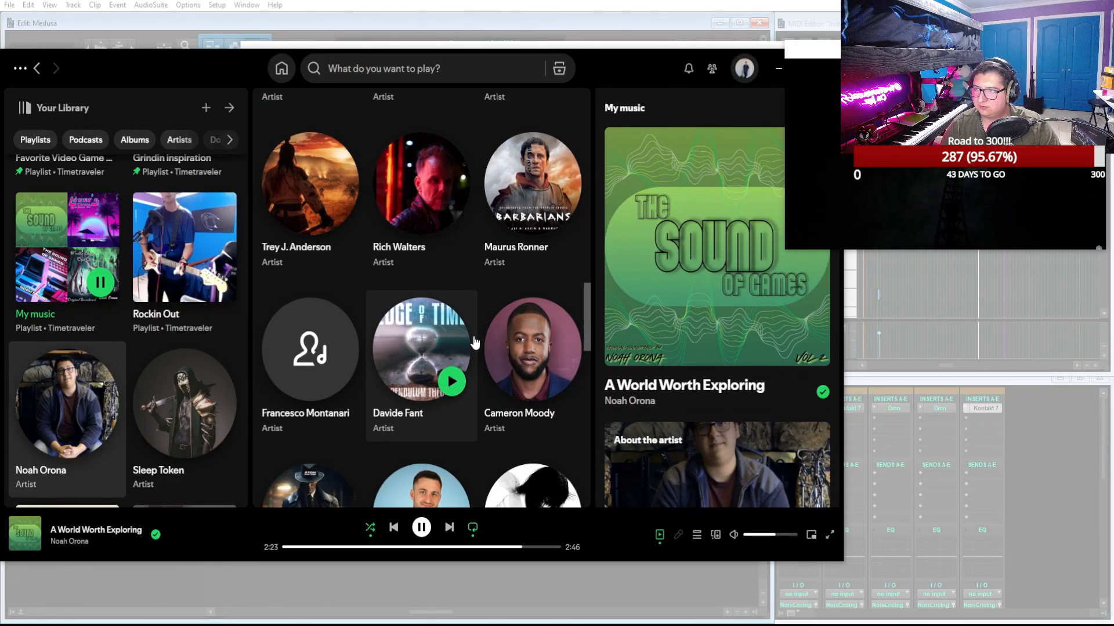
pyautogui.scroll(-3, 474, 342)
pyautogui.scroll(-2, 474, 342)
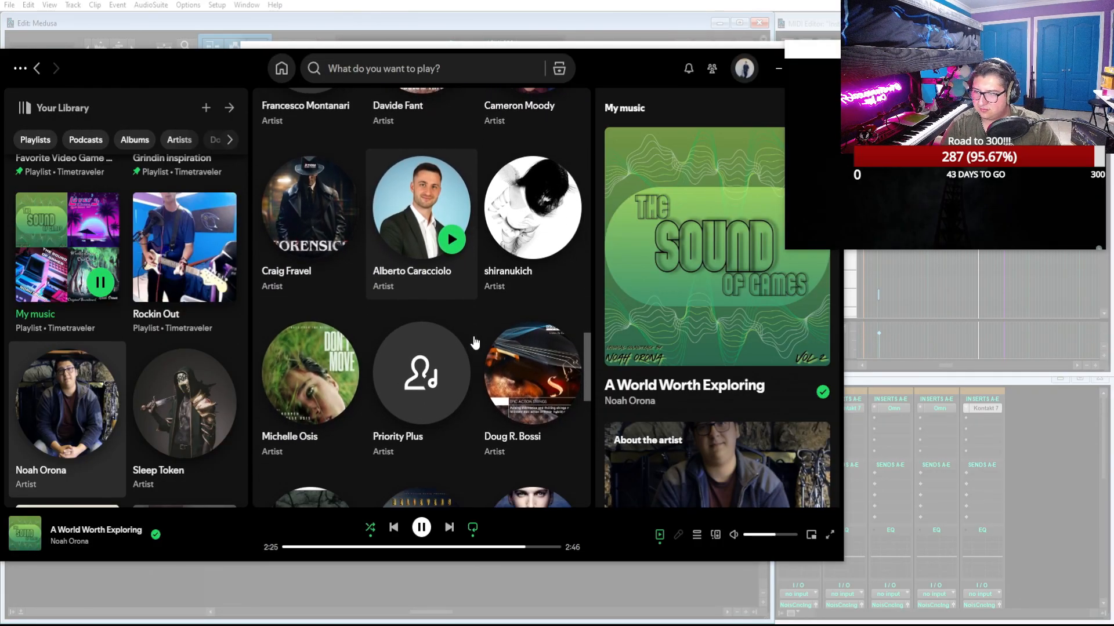
pyautogui.scroll(-2, 474, 342)
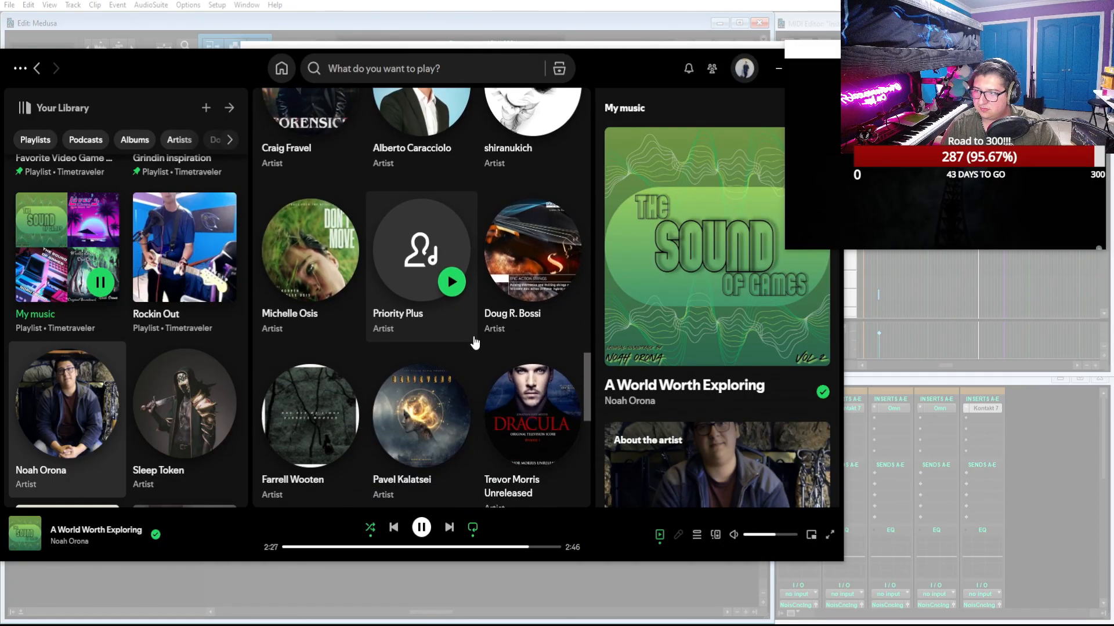
pyautogui.scroll(-1, 475, 342)
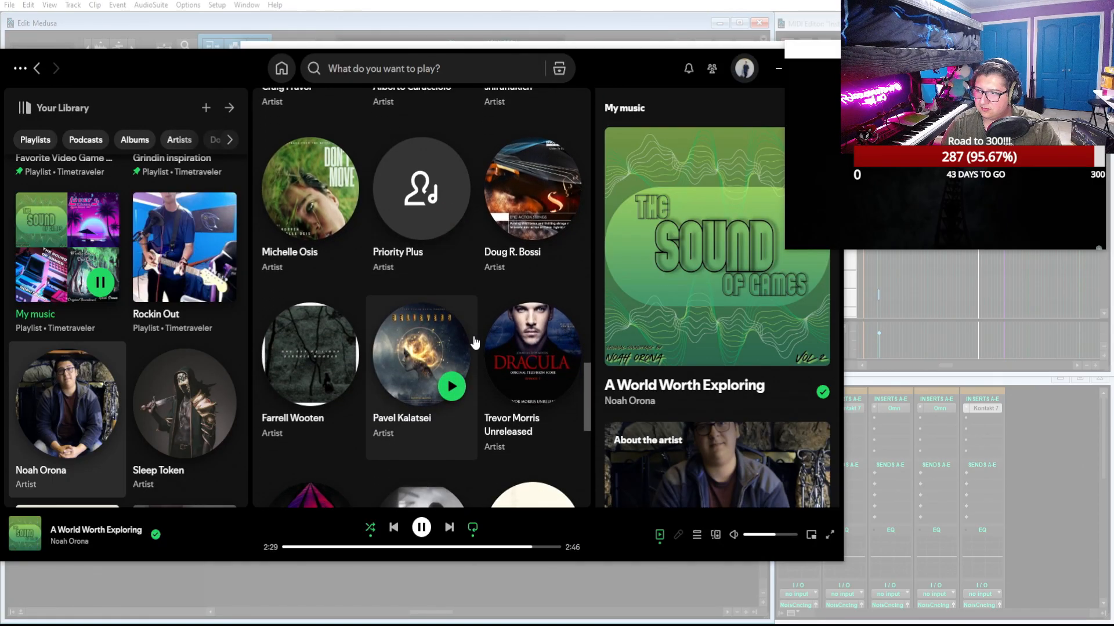
pyautogui.scroll(-3, 475, 342)
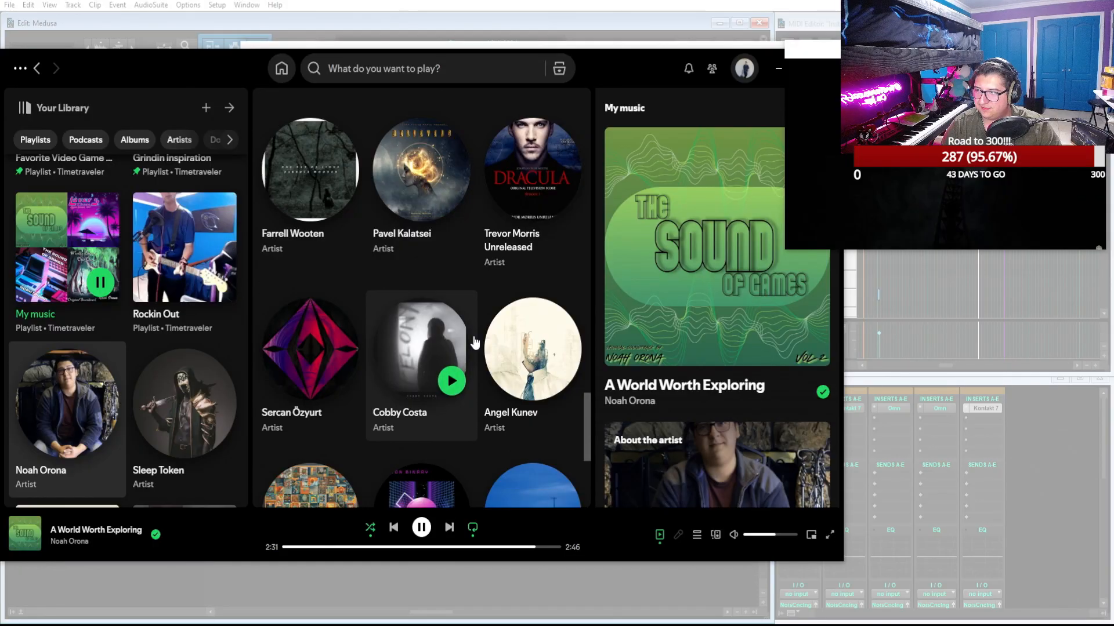
pyautogui.scroll(-3, 474, 342)
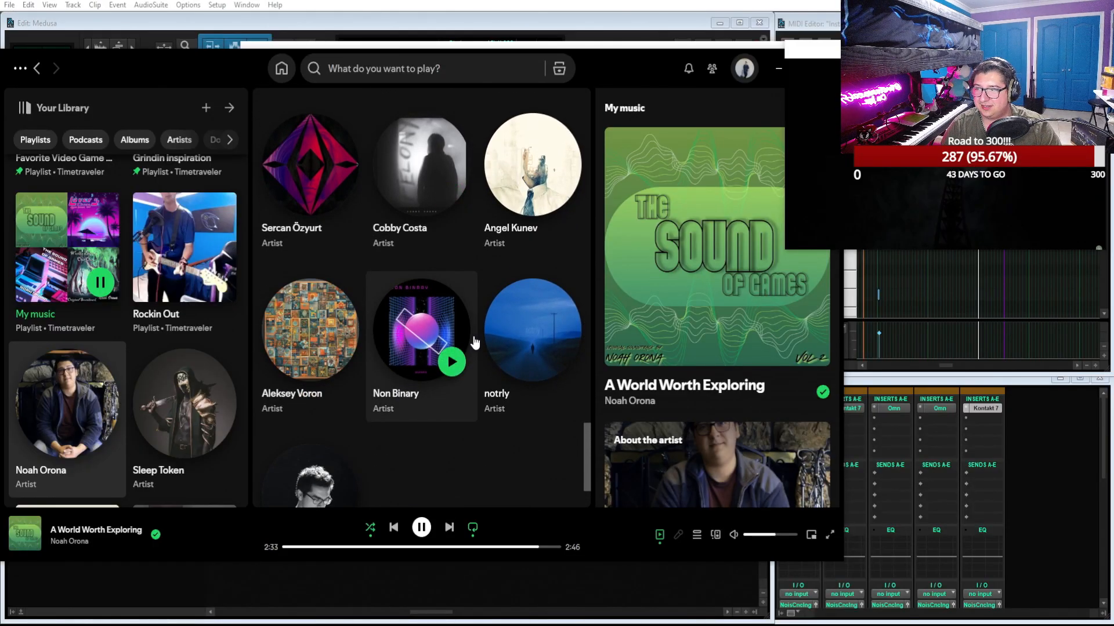
pyautogui.scroll(-2, 475, 342)
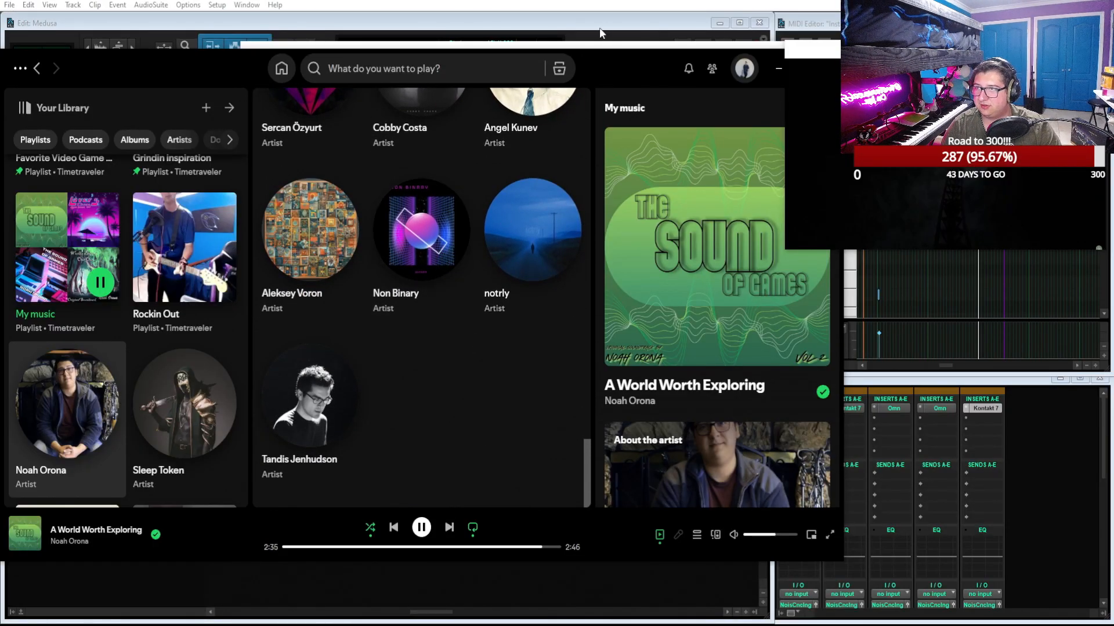
# Record-enable Inst 5, close the Kontakt window and record a rising string run from 14|4|000 leading into the "outside 1" marker
pyautogui.moveTo(645, 54); pyautogui.dragTo(705, 625)
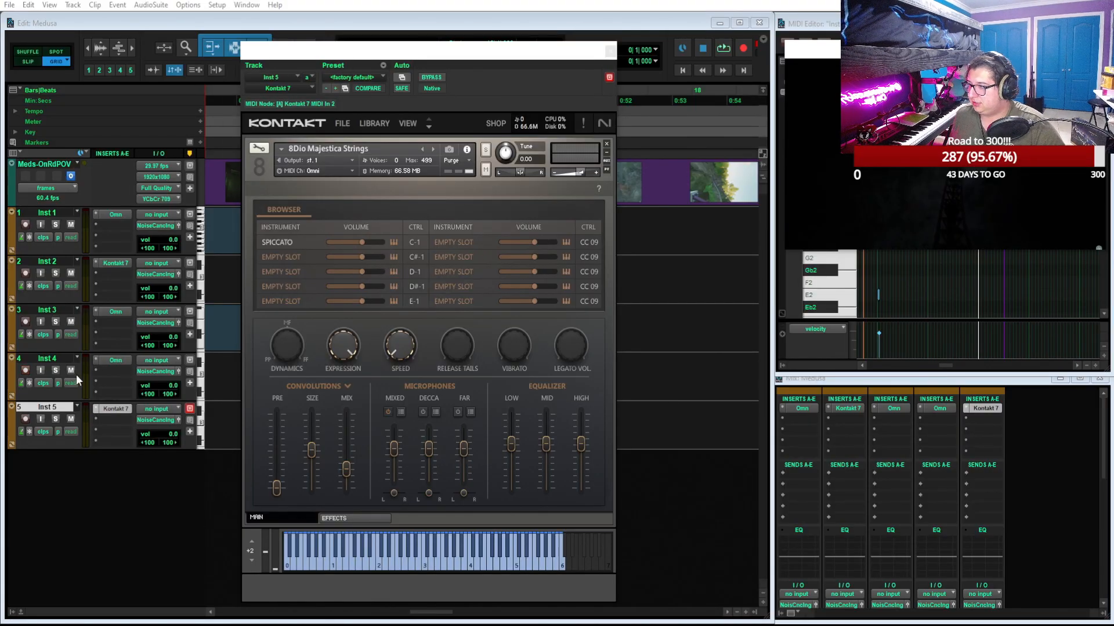
pyautogui.click(27, 419)
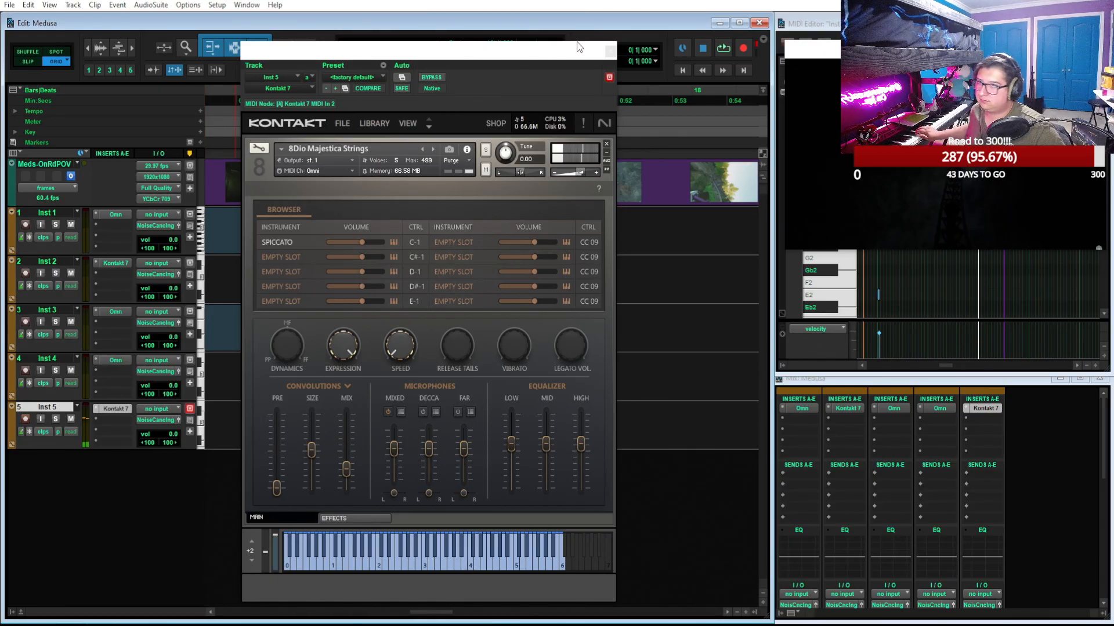
pyautogui.click(611, 52)
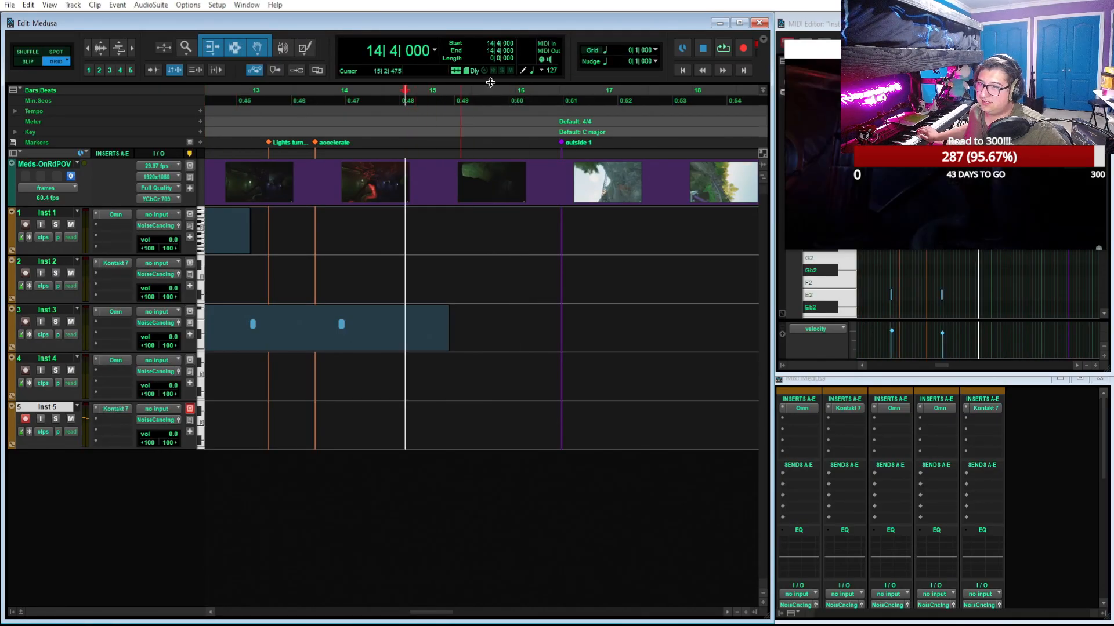
pyautogui.click(743, 51)
pyautogui.click(722, 50)
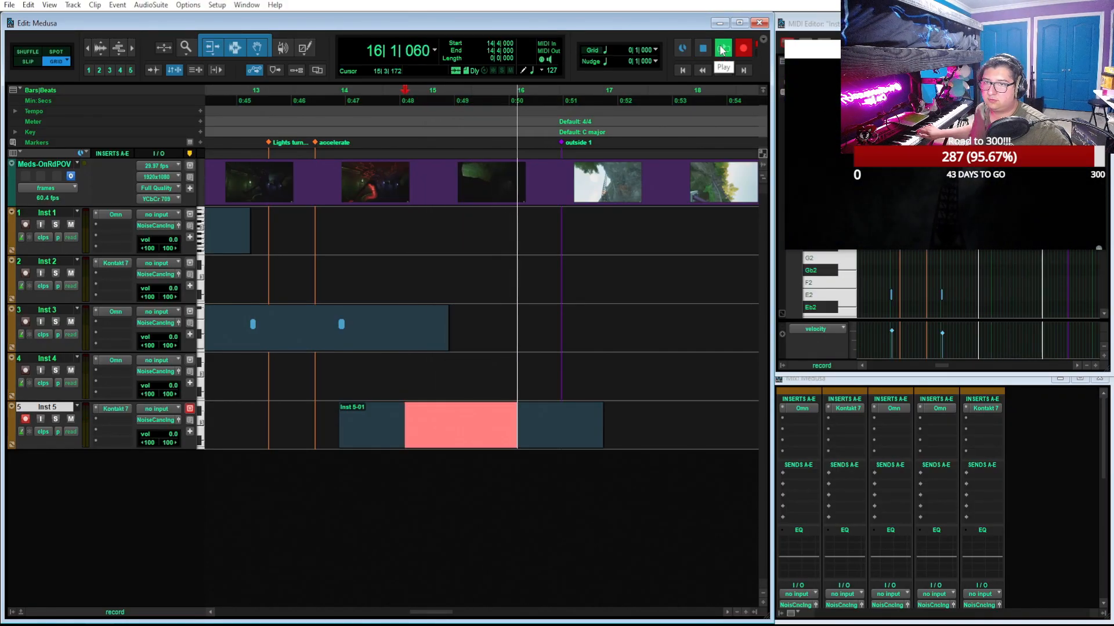
pyautogui.press('space')
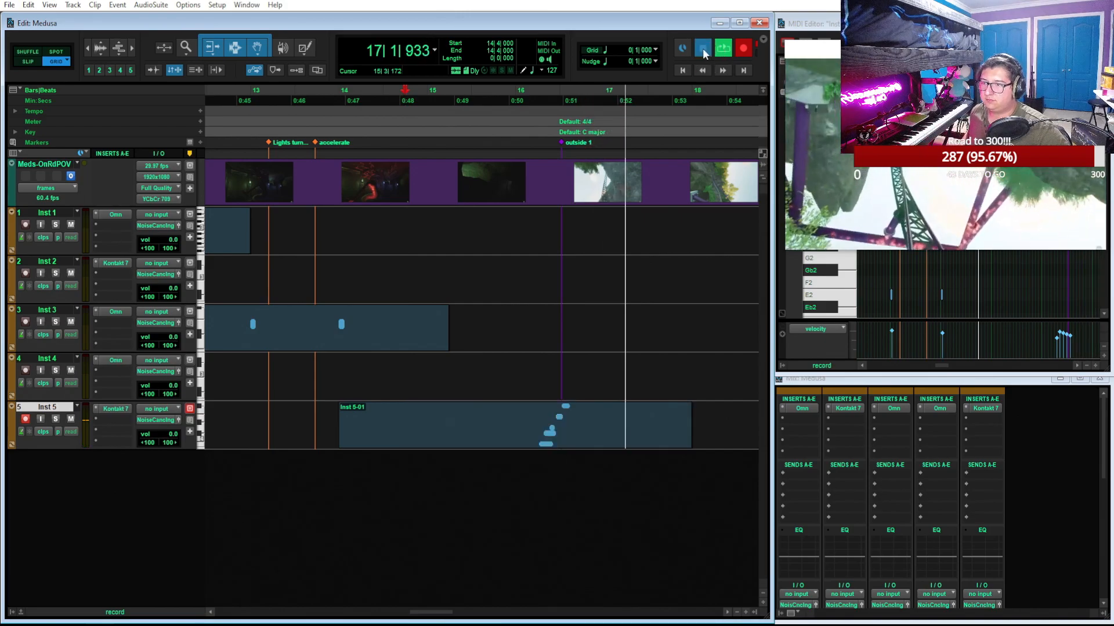
# Open the recorded Inst 5 clip in an enlarged MIDI Editor, move the video window off the notes and play the run
pyautogui.click(560, 441)
pyautogui.moveTo(944, 53); pyautogui.dragTo(191, 408)
pyautogui.click(1080, 23)
pyautogui.press('t')
pyautogui.press('t')
pyautogui.press('space')
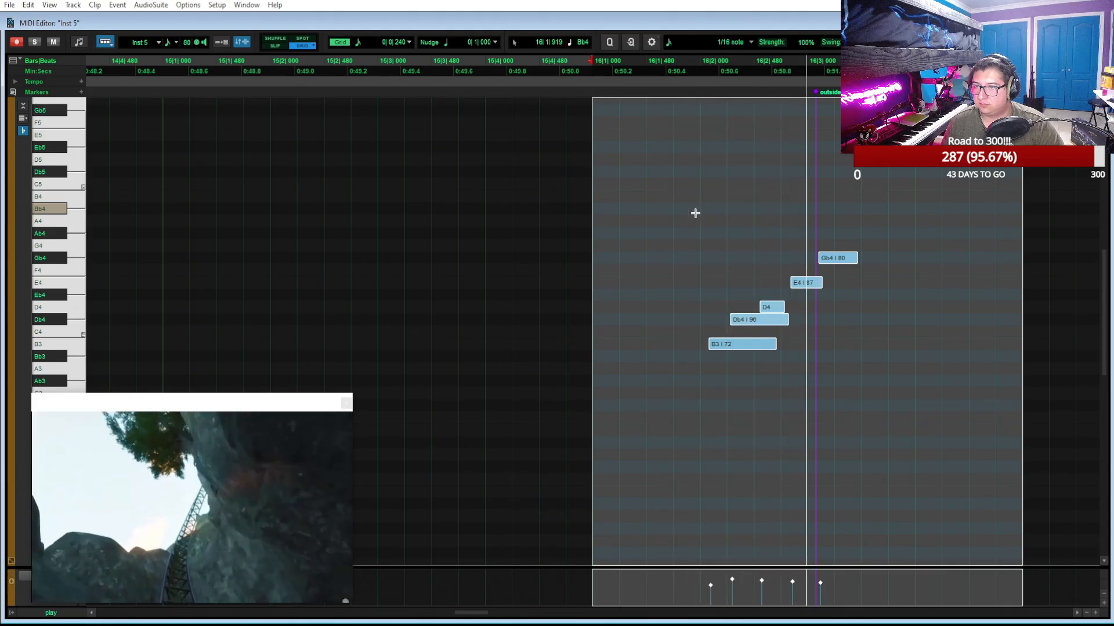
# Move and trim the five Inst 5 notes into back-to-back sixteenths starting at 16|2|000, ascending B3, Db4, D4, E4, Gb4
pyautogui.click(698, 216)
pyautogui.press('space')
pyautogui.moveTo(730, 348); pyautogui.dragTo(722, 348)
pyautogui.press('space')
pyautogui.press('space')
pyautogui.moveTo(753, 325); pyautogui.dragTo(821, 262)
pyautogui.moveTo(765, 344); pyautogui.dragTo(753, 323)
pyautogui.click(776, 323)
pyautogui.moveTo(809, 285); pyautogui.dragTo(833, 259)
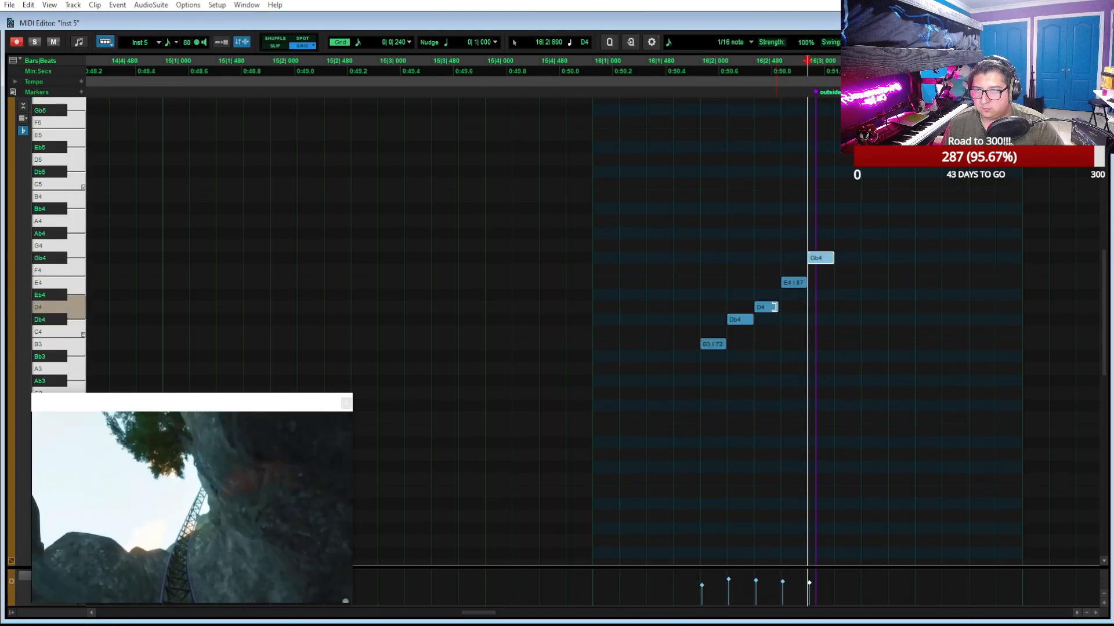
pyautogui.moveTo(775, 307); pyautogui.dragTo(780, 307)
# Raise the velocities of the B3, E4 and Gb4 notes, setting E4 to 93, and audition the run from 16|2|000
pyautogui.click(700, 66)
pyautogui.press('space')
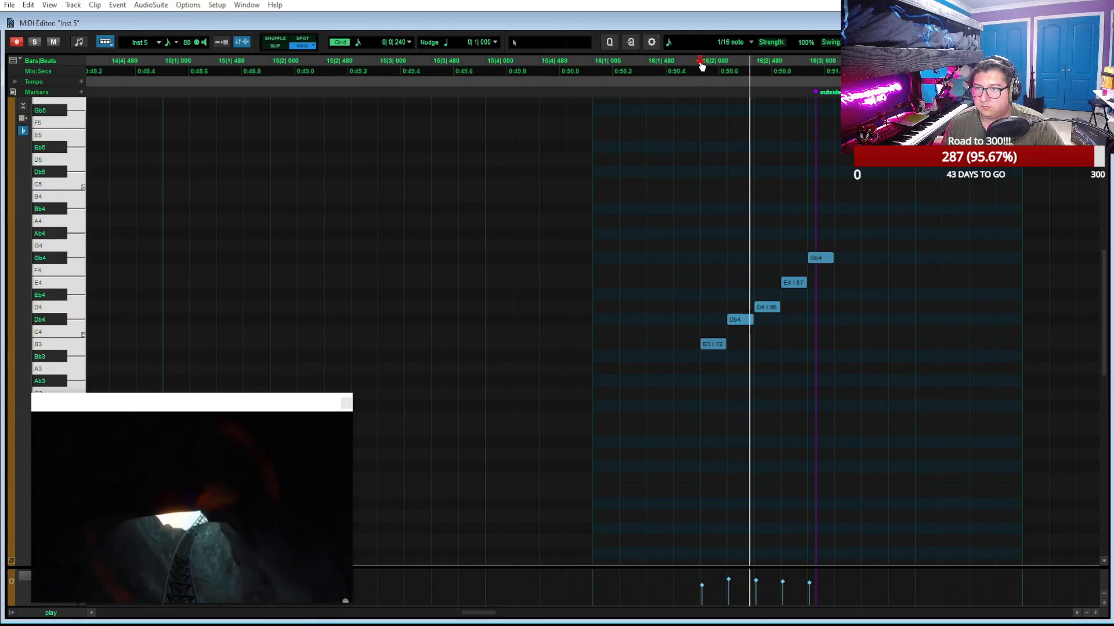
pyautogui.press('space')
pyautogui.moveTo(699, 586); pyautogui.dragTo(703, 574)
pyautogui.press('space')
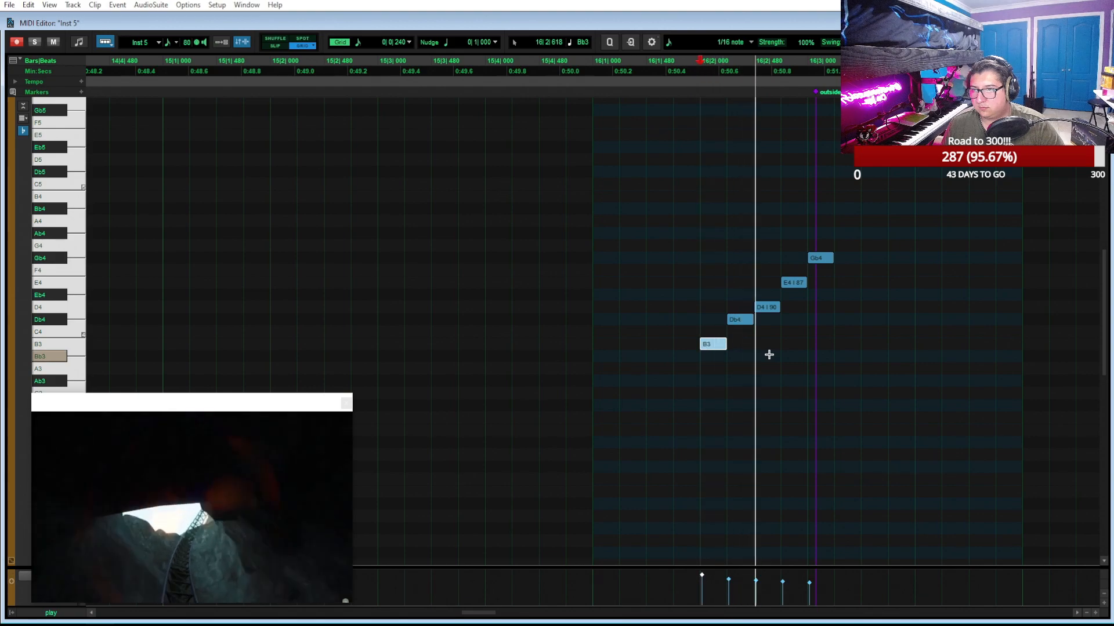
pyautogui.press('space')
pyautogui.moveTo(809, 587); pyautogui.dragTo(783, 579)
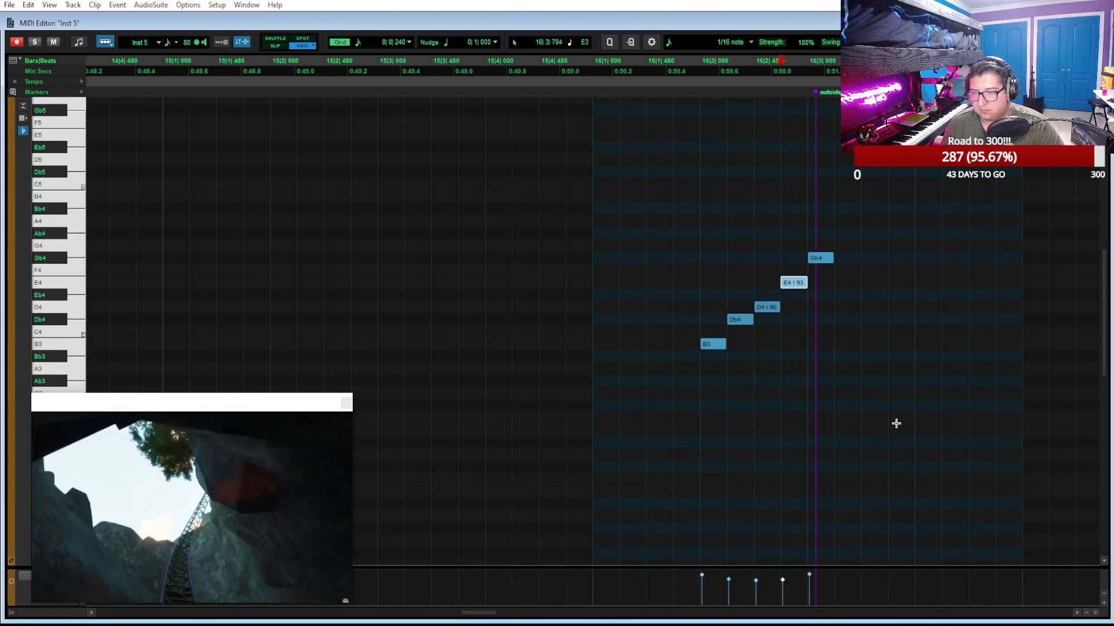
pyautogui.click(701, 68)
pyautogui.press('space')
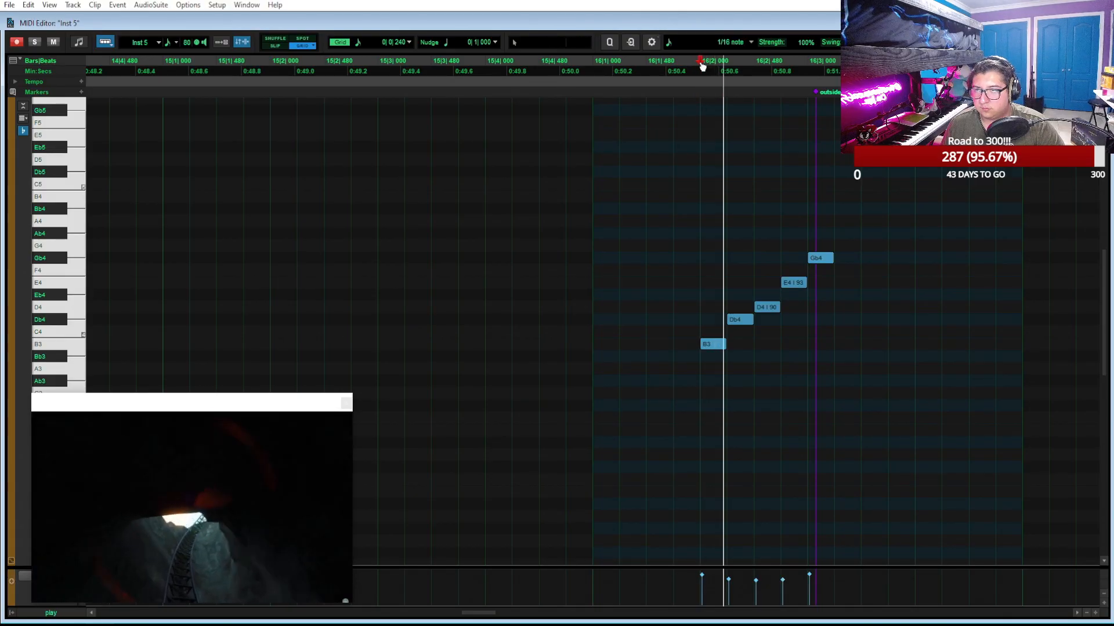
# Restore the MIDI Editor's smaller size and trim the Inst 5 clip to span 16|2|000 to 16|4|000
pyautogui.click(1080, 24)
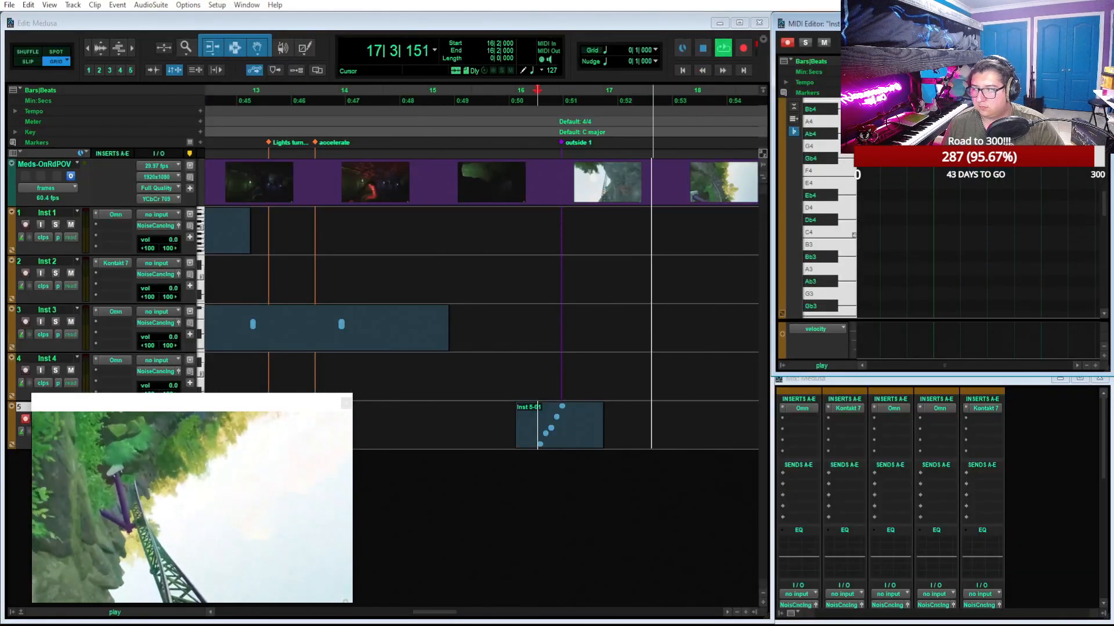
pyautogui.moveTo(517, 431); pyautogui.dragTo(571, 425)
pyautogui.click(597, 427)
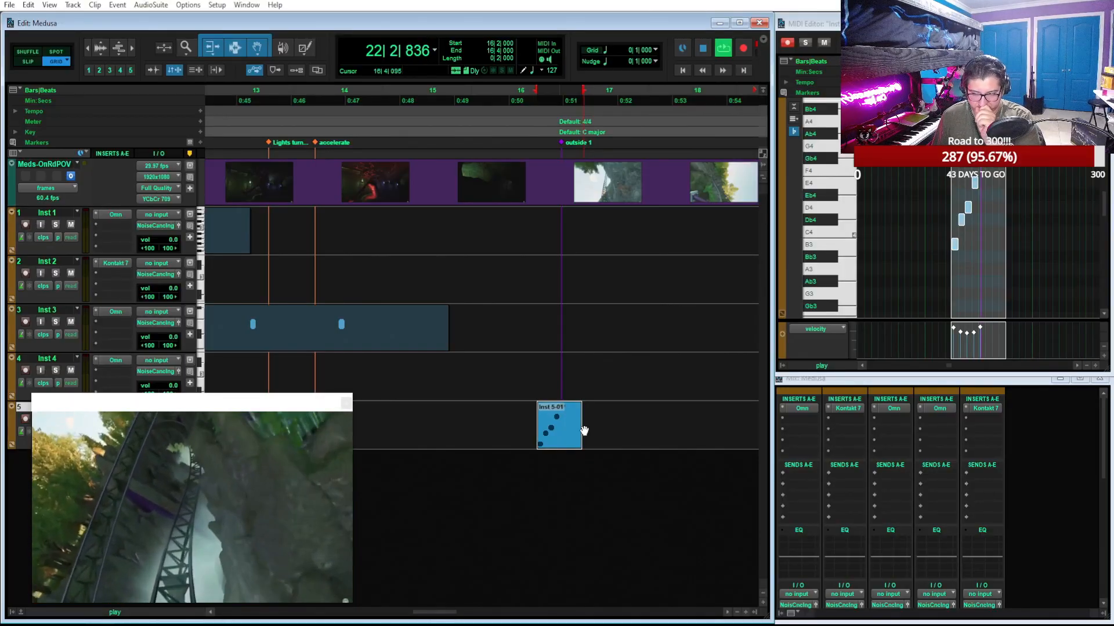
pyautogui.click(708, 46)
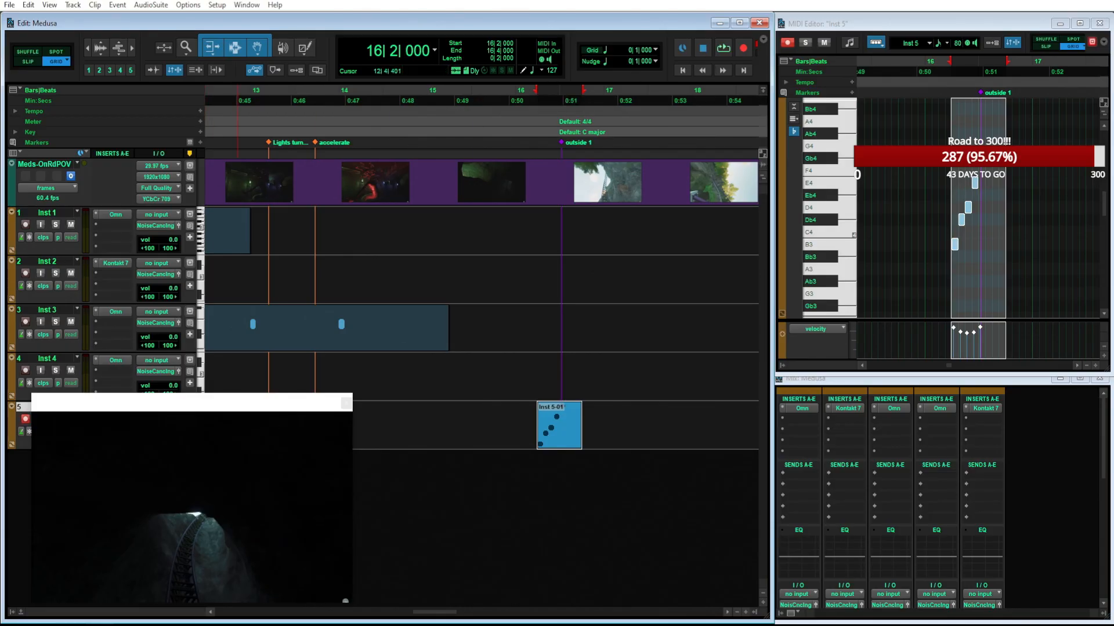
# Switch to Spotify, look over the composer's artist page and the playlist library, and return to the Medusa session
pyautogui.moveTo(814, 625); pyautogui.dragTo(799, 200)
pyautogui.scroll(10, 602, 464)
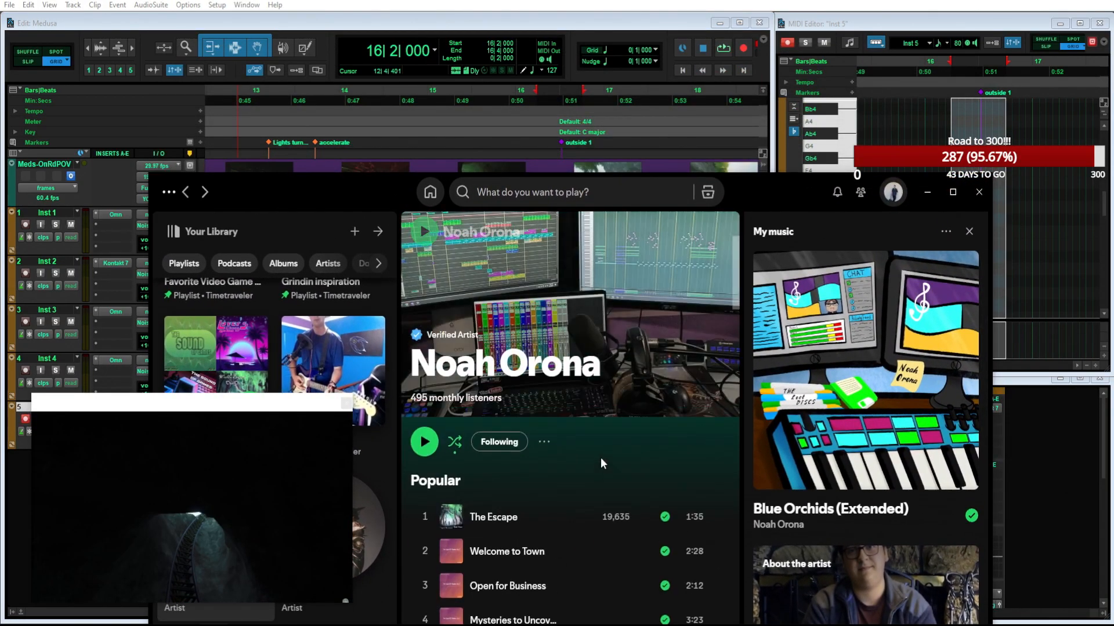
pyautogui.moveTo(777, 201); pyautogui.dragTo(764, 96)
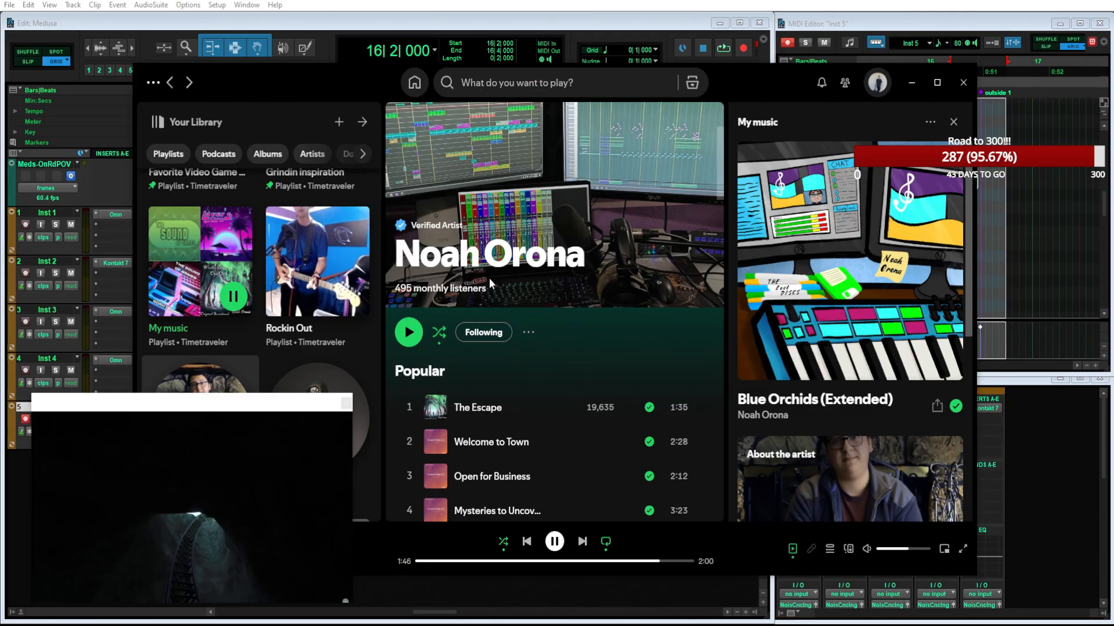
pyautogui.scroll(5, 280, 254)
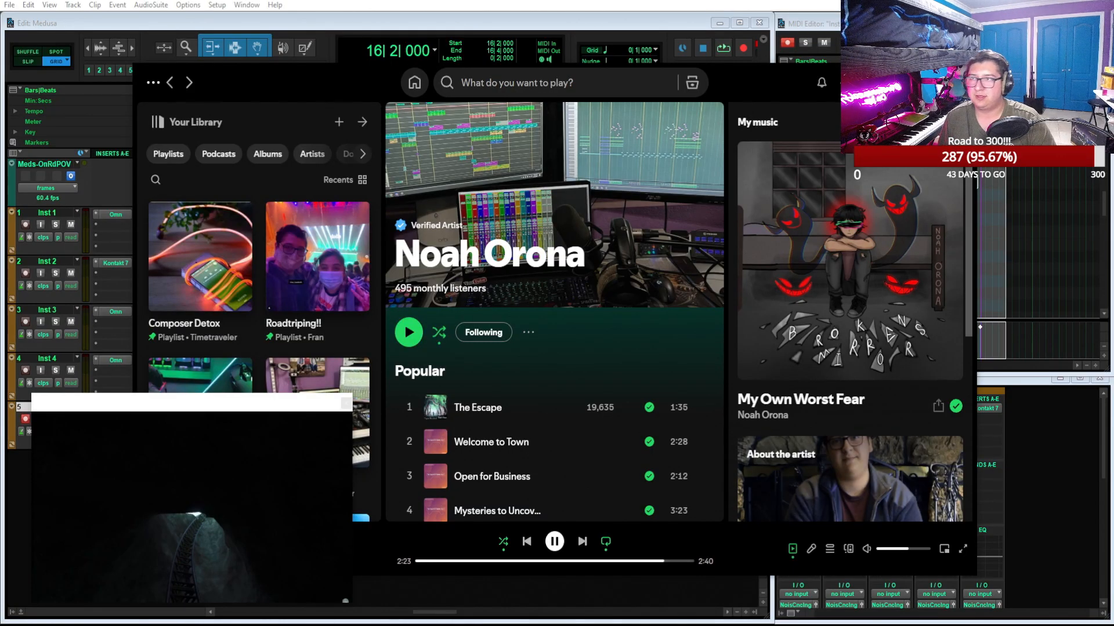
pyautogui.click(909, 82)
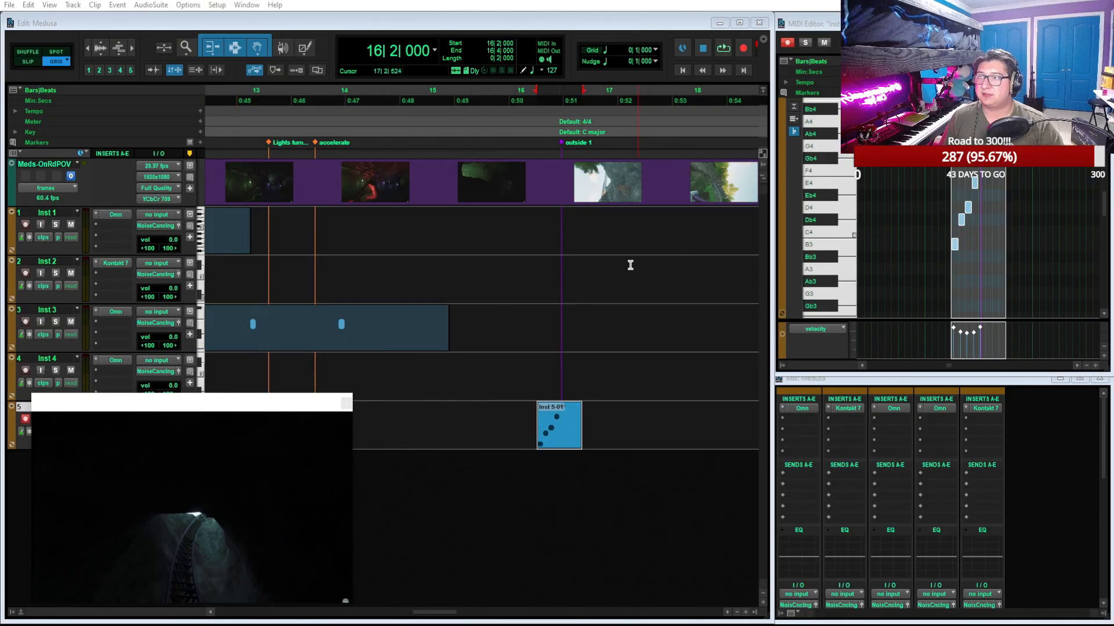
# Play back the string run from bar 16 and move the video window off the track headers
pyautogui.click(527, 100)
pyautogui.press('space')
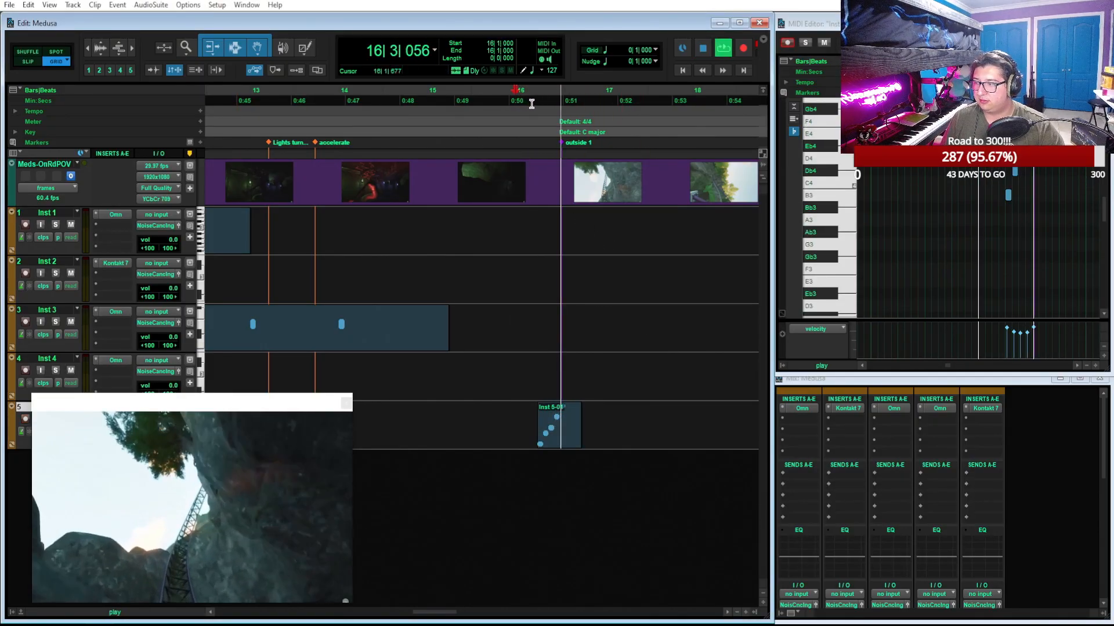
pyautogui.press('space')
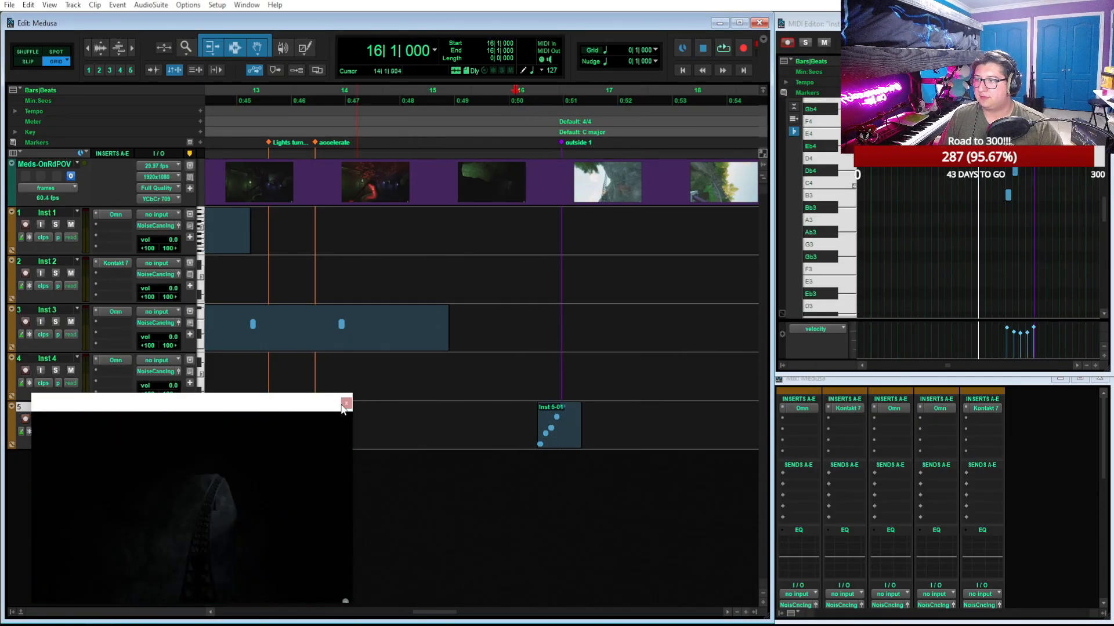
pyautogui.moveTo(264, 400); pyautogui.dragTo(986, 55)
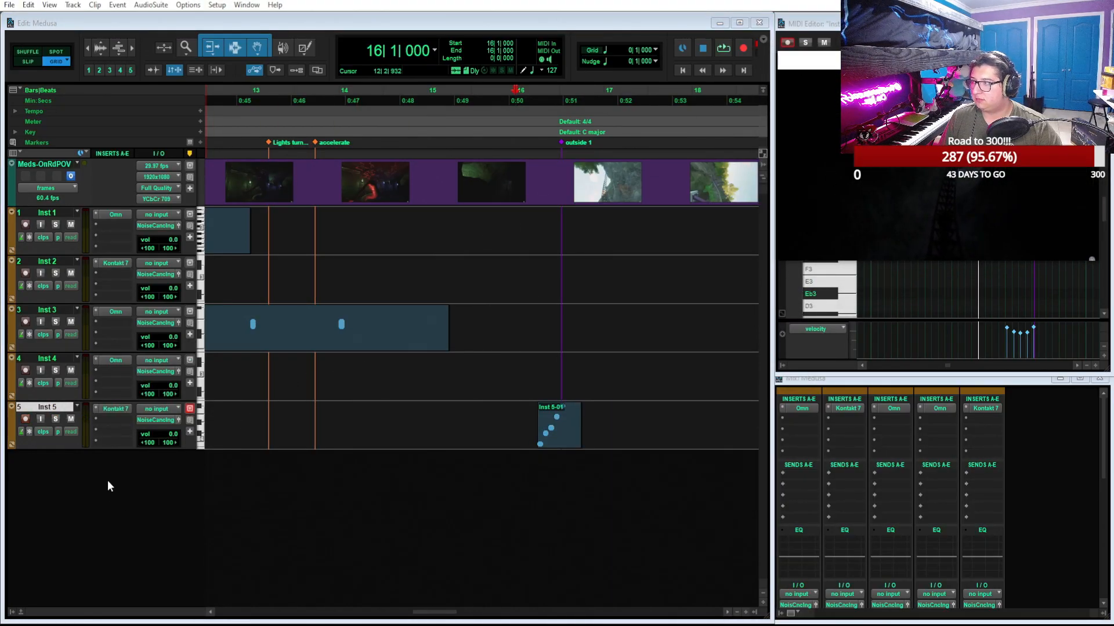
# Play back the score from bar 1 against the video
pyautogui.hscroll(-3, 493, 250)
pyautogui.scroll(-2, 493, 251)
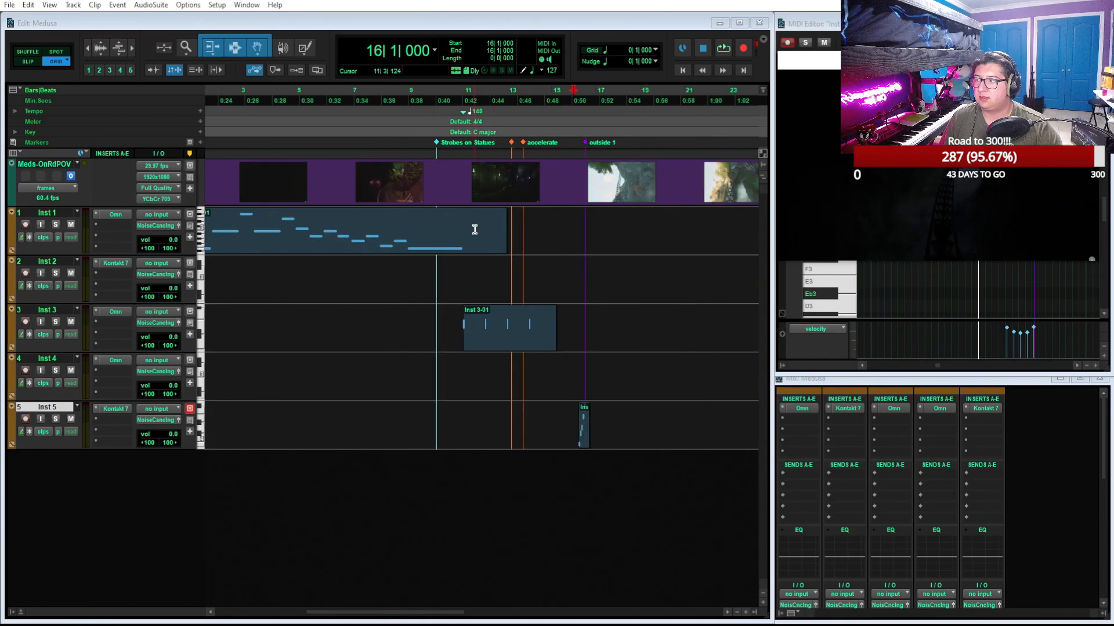
pyautogui.press('Return')
pyautogui.press('space')
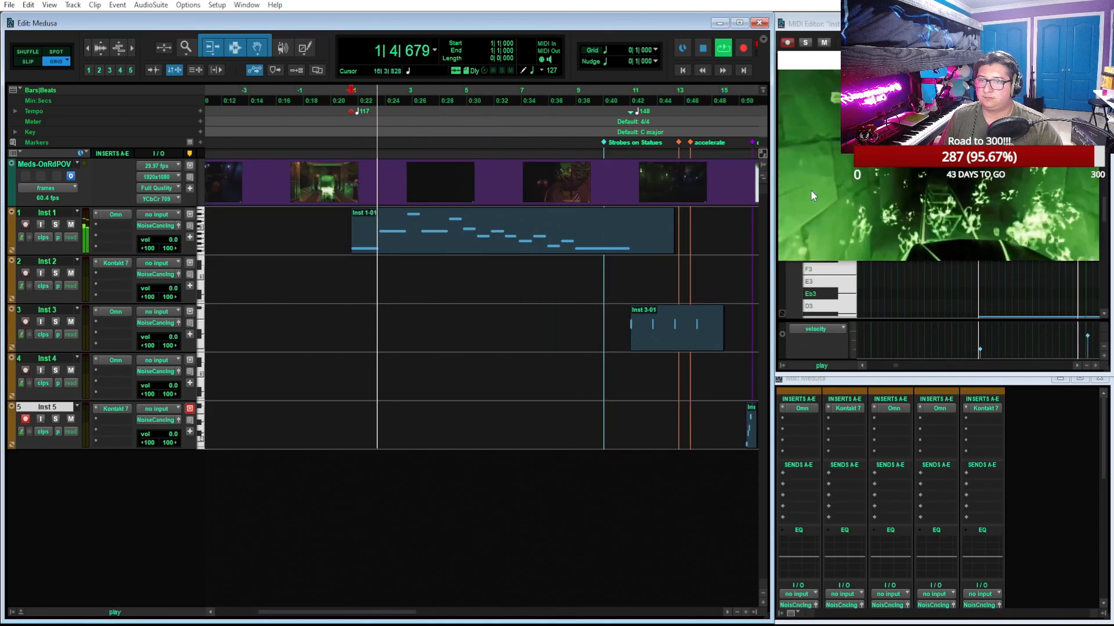
pyautogui.press('space')
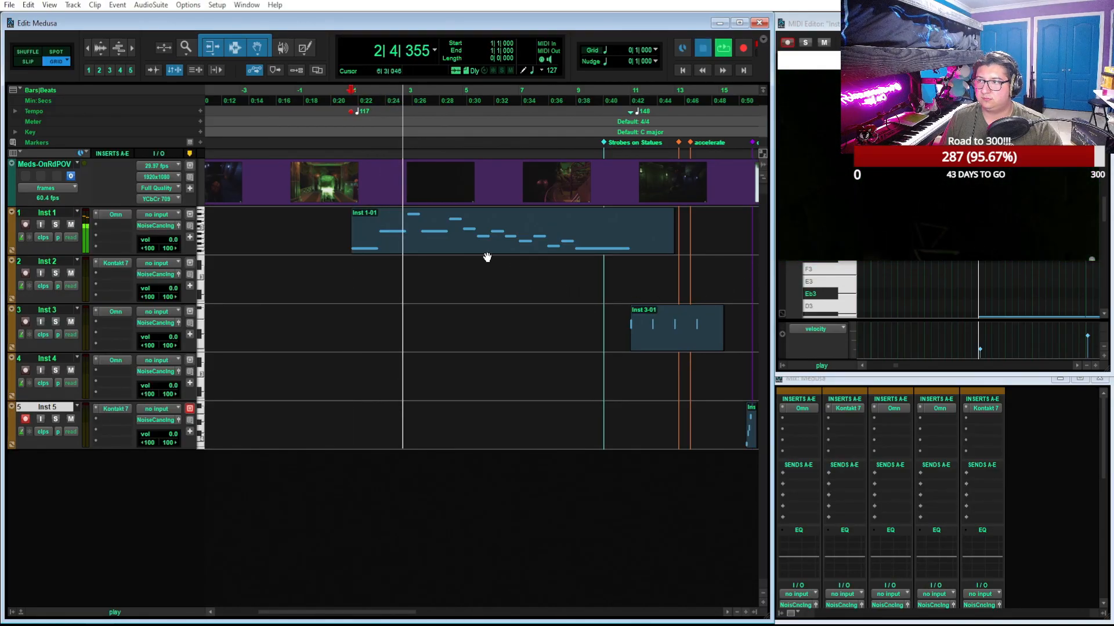
# Transpose all notes of the Inst 1 clip up one semitone, keeping their timing, so the opening note is F2
pyautogui.doubleClick(480, 253)
pyautogui.moveTo(940, 60); pyautogui.dragTo(477, 277)
pyautogui.moveTo(880, 297); pyautogui.dragTo(881, 288)
pyautogui.press('t')
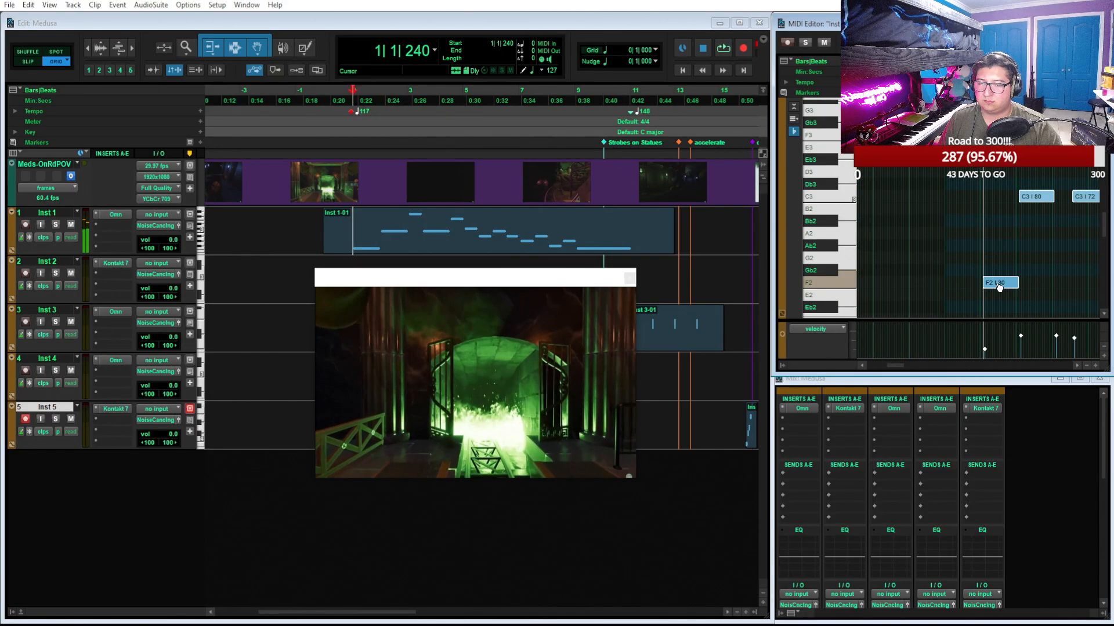
pyautogui.hotkey('ctrl', 'z')
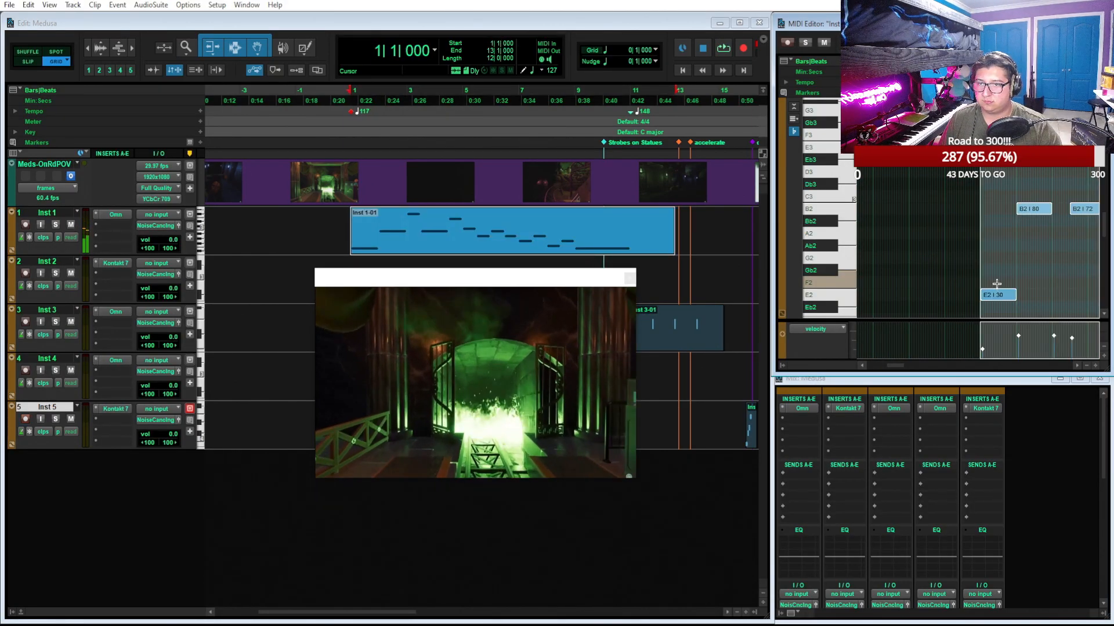
pyautogui.moveTo(999, 292); pyautogui.dragTo(999, 287)
pyautogui.press('space')
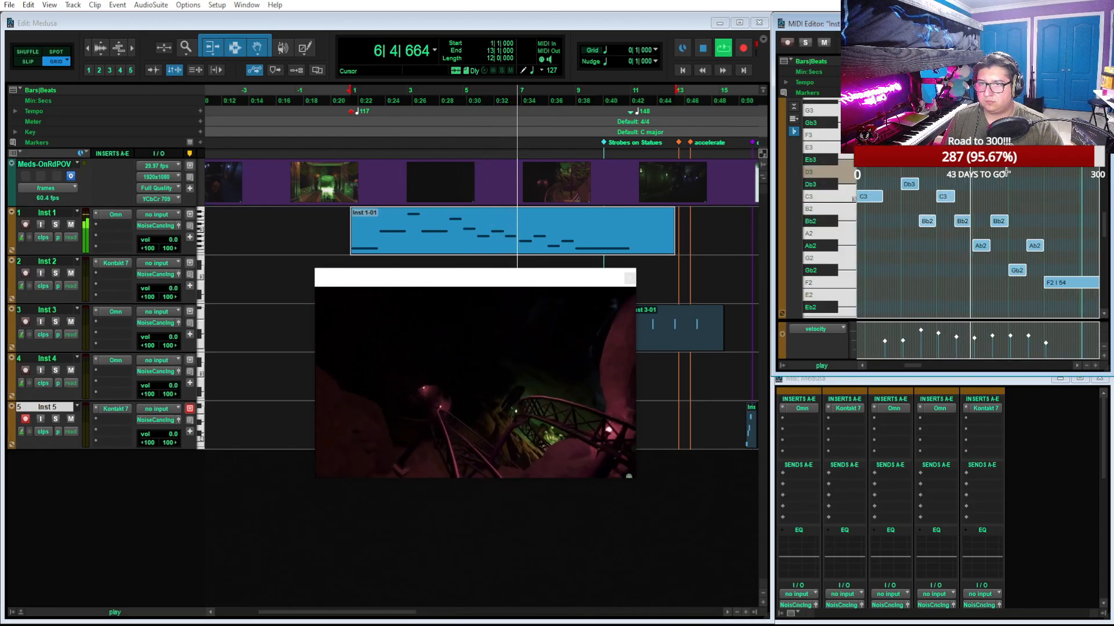
# Transpose all four notes of the Inst 3 clip up one semitone from E2 to F2
pyautogui.moveTo(576, 280); pyautogui.dragTo(484, 277)
pyautogui.click(689, 342)
pyautogui.click(873, 210)
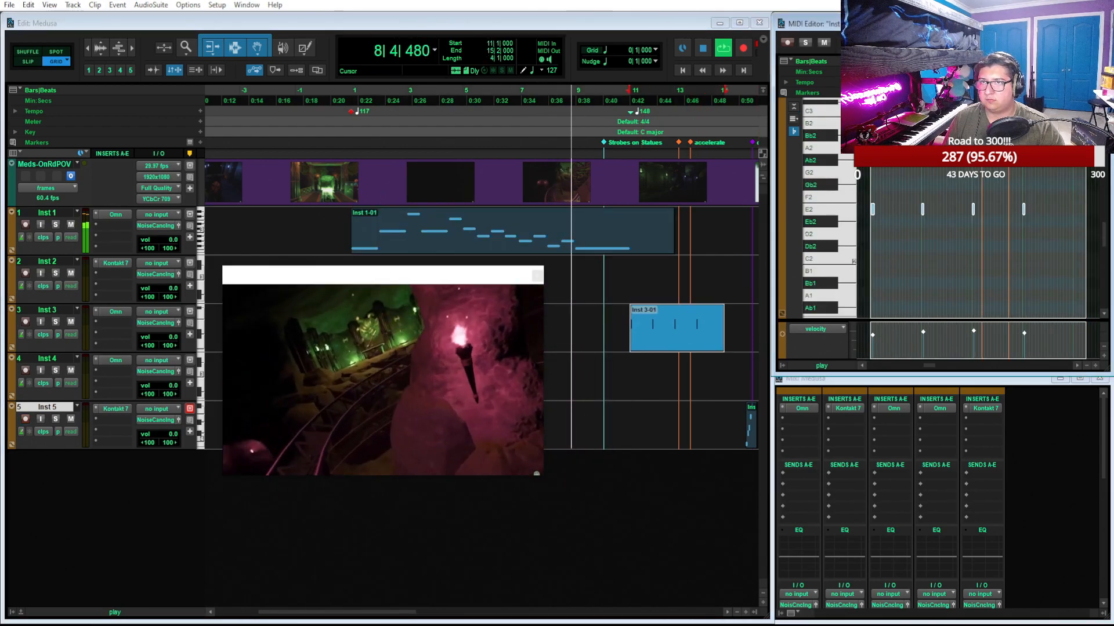
pyautogui.moveTo(873, 209); pyautogui.dragTo(872, 197)
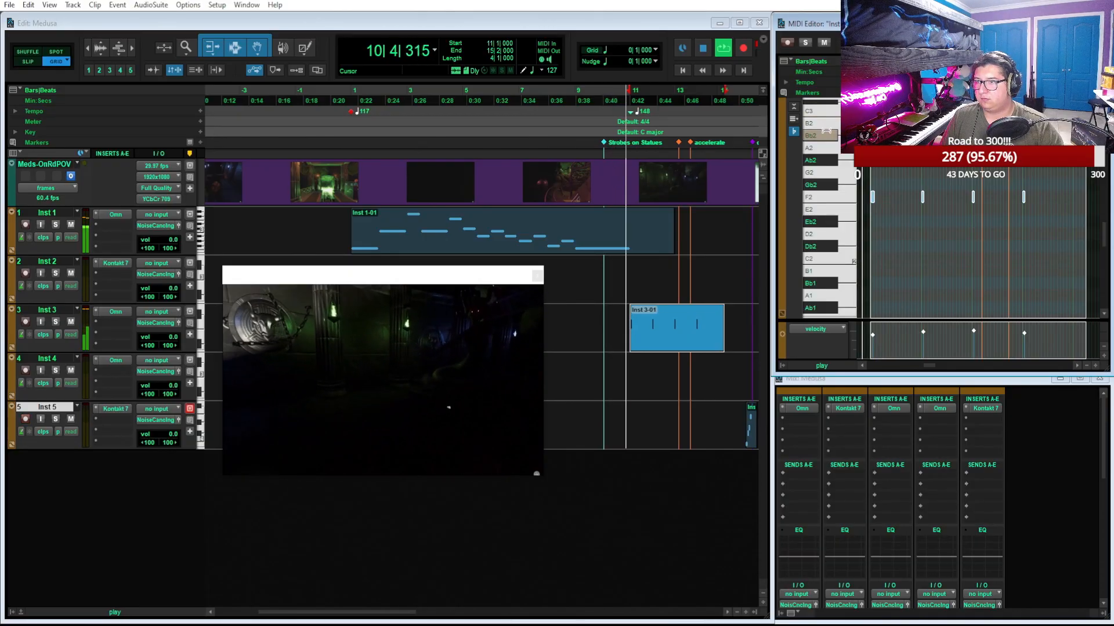
# Play back the section from bar 13 and move the video window clear of the clips
pyautogui.hscroll(3, 619, 278)
pyautogui.hscroll(-2, 620, 279)
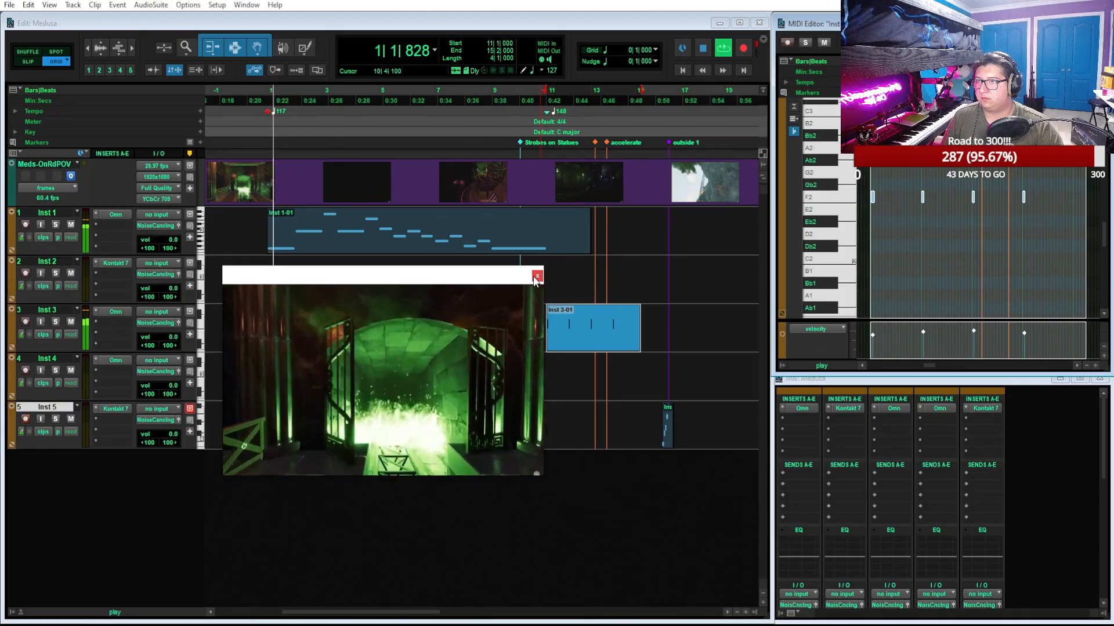
pyautogui.press('t')
pyautogui.press('space')
pyautogui.click(577, 95)
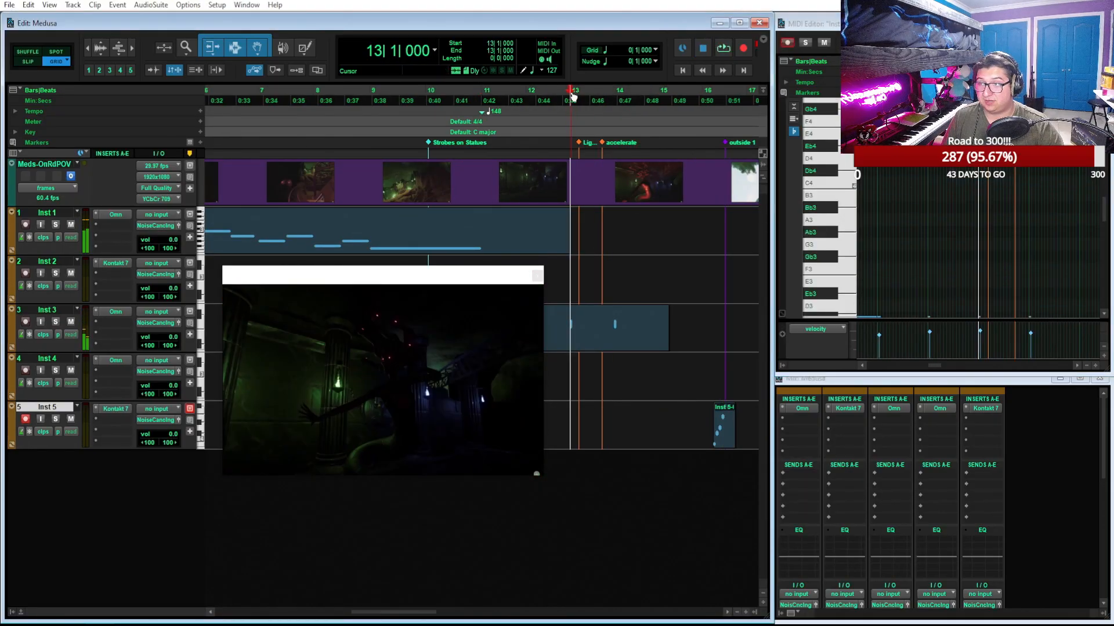
pyautogui.press('space')
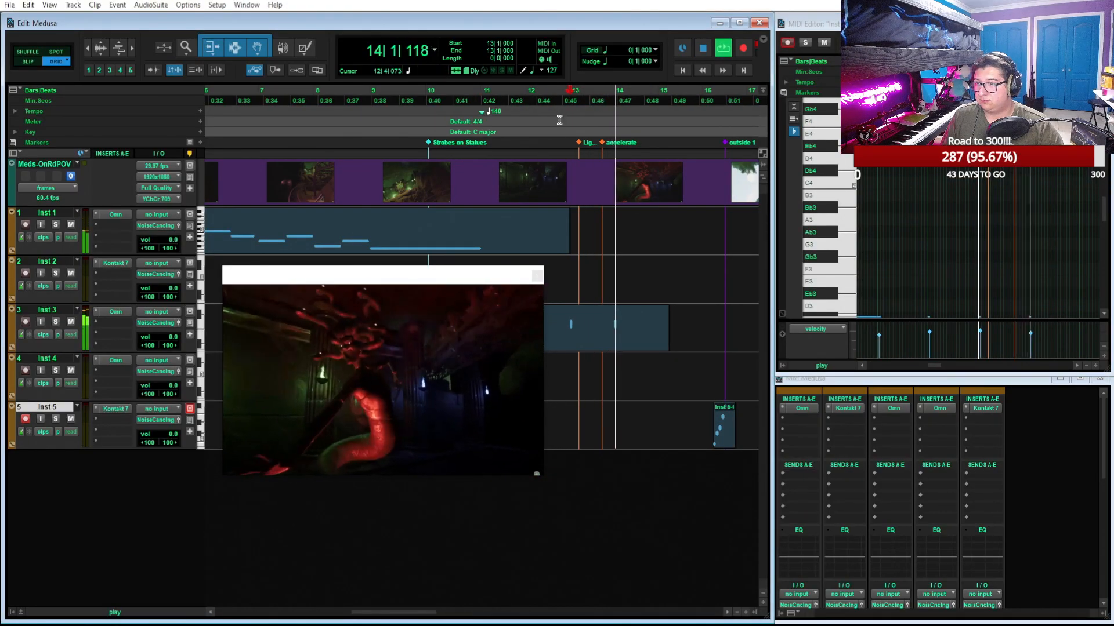
pyautogui.moveTo(476, 280); pyautogui.dragTo(884, 154)
pyautogui.press('space')
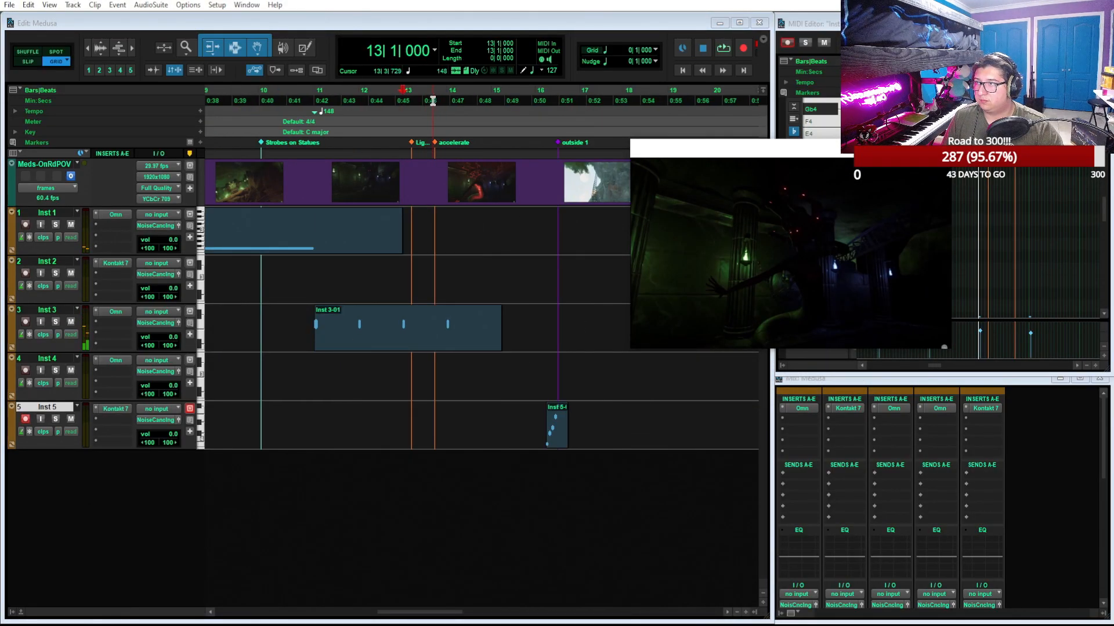
# Insert a 148 BPM tempo change at bar 14, beat 1, just past the "accelerate" marker
pyautogui.click(438, 101)
pyautogui.hotkey('ctrl', ']')
pyautogui.hotkey('ctrl', ']')
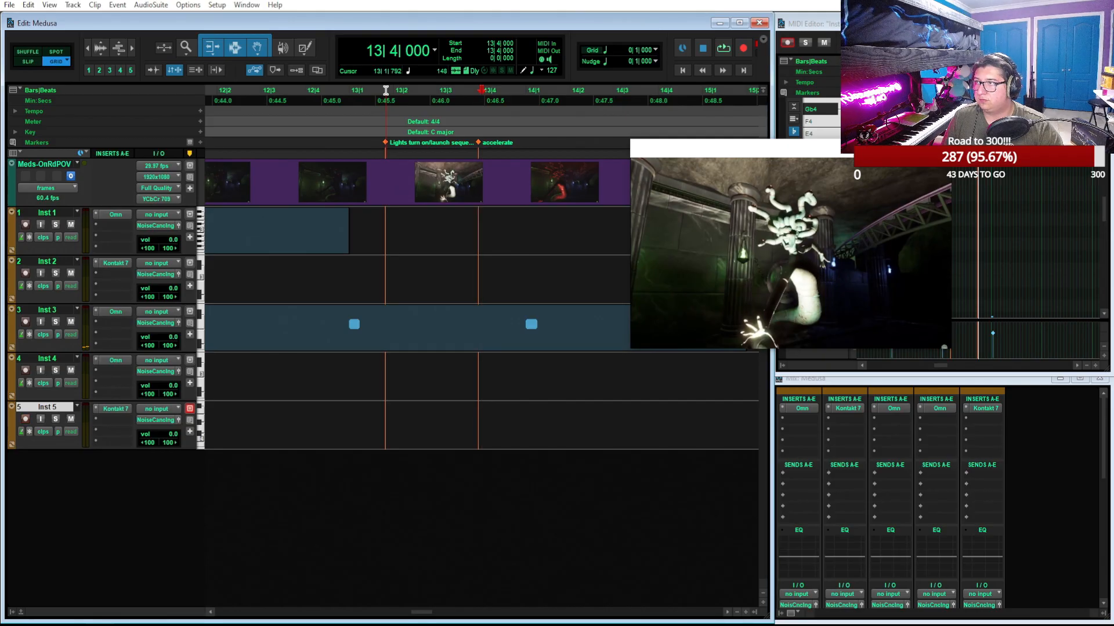
pyautogui.click(525, 102)
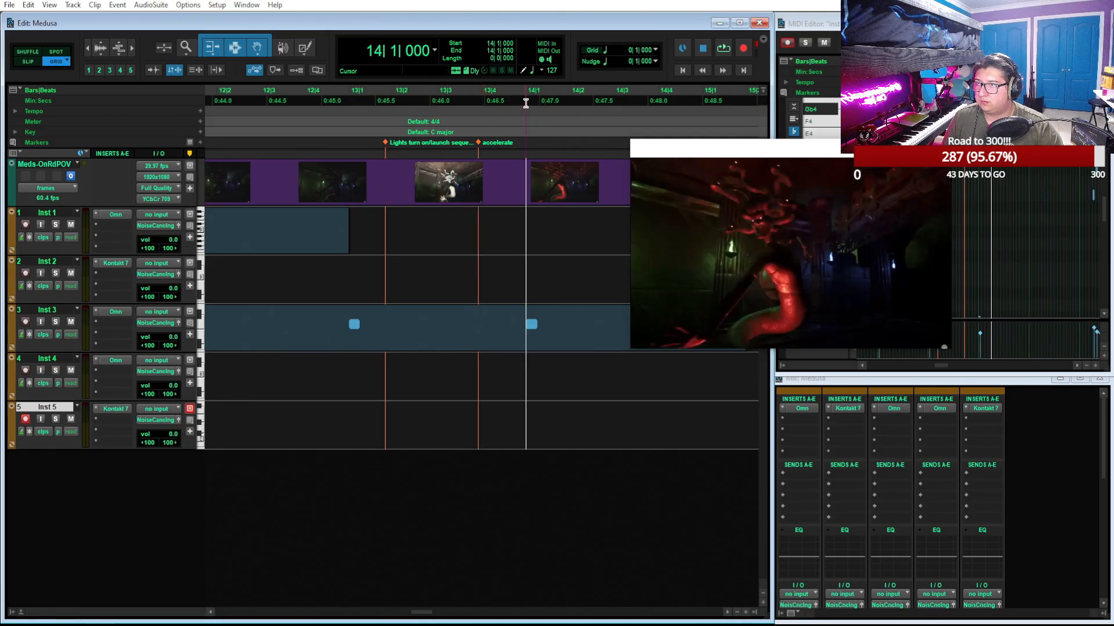
pyautogui.click(201, 110)
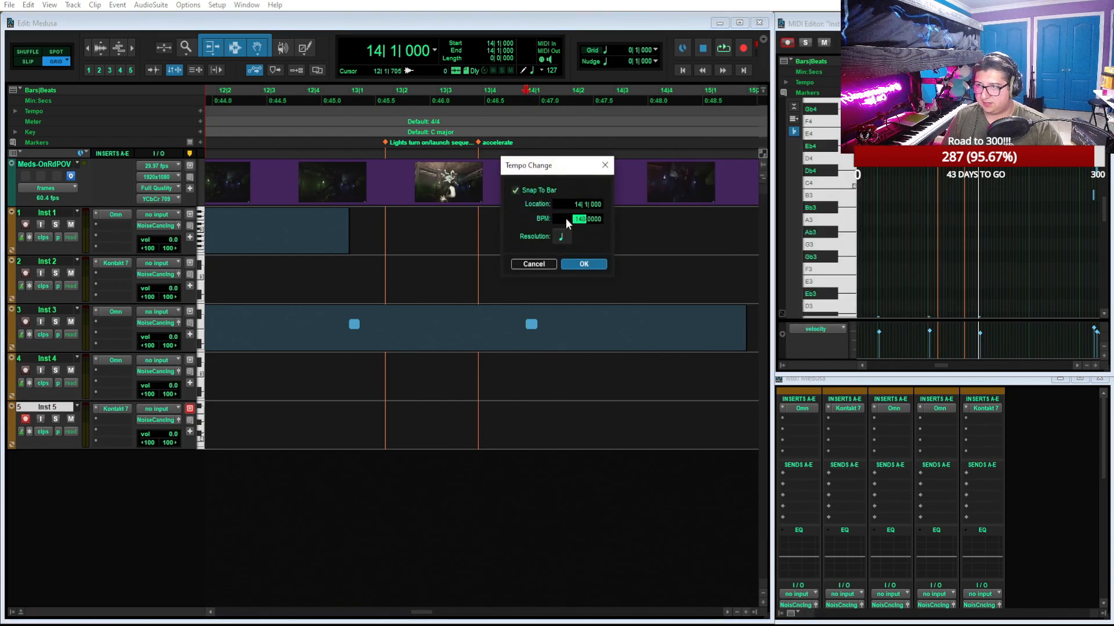
pyautogui.click(583, 264)
# Place the edit cursor at bar 14 and add a new instrument track below Inst 5
pyautogui.hotkey('ctrl', '[')
pyautogui.hotkey('ctrl', '[')
pyautogui.hotkey('ctrl', '[')
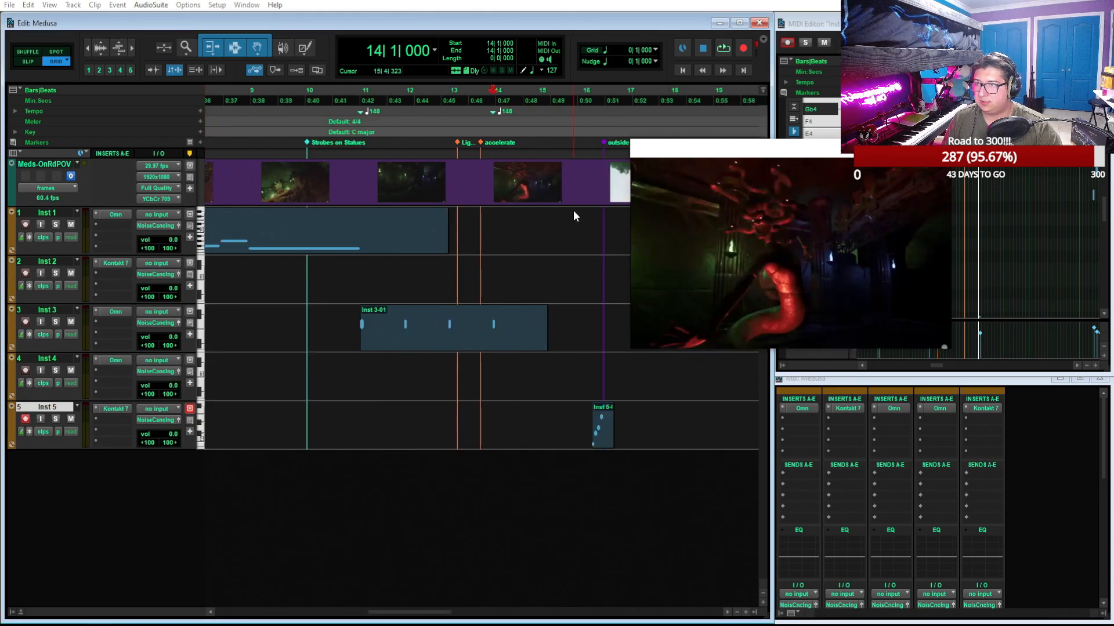
pyautogui.hotkey('ctrl', ']')
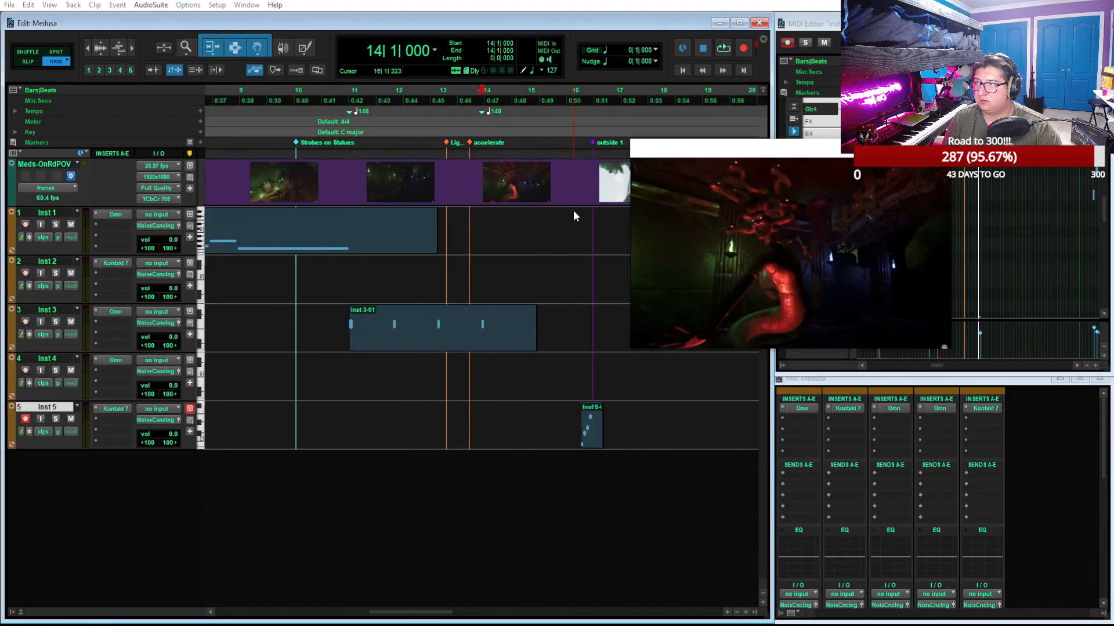
pyautogui.hscroll(-3, 573, 212)
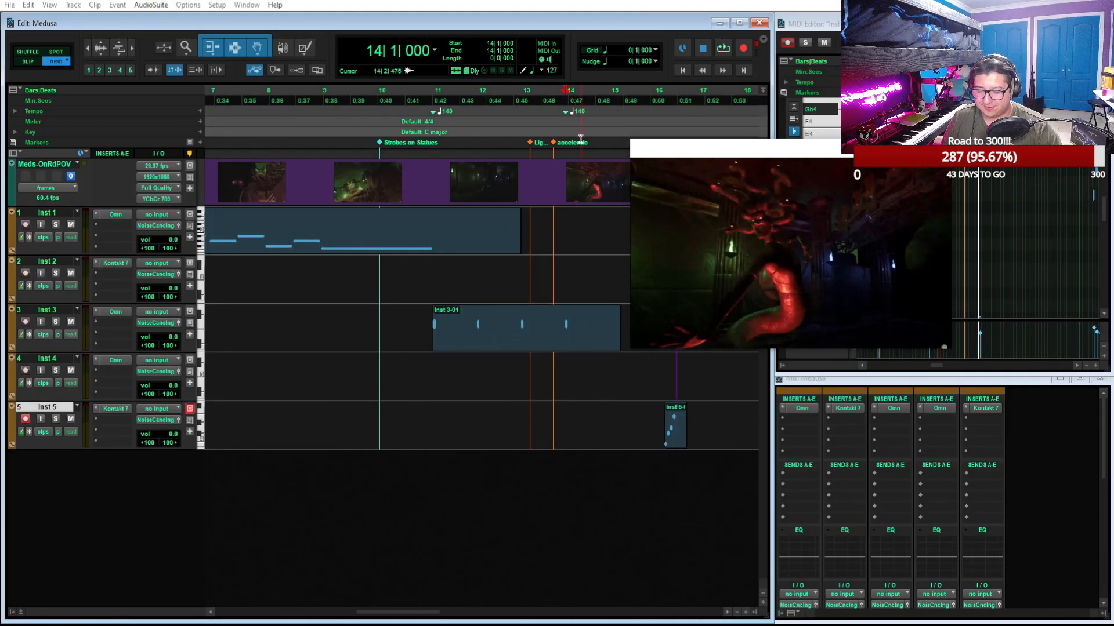
pyautogui.hotkey('ctrl', ']')
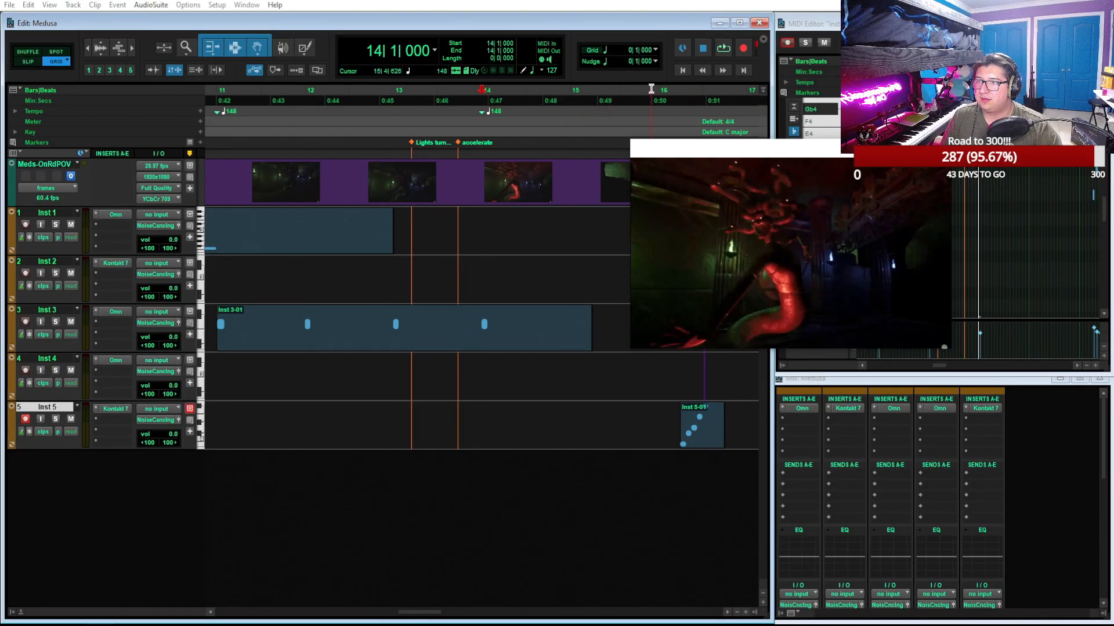
pyautogui.click(659, 91)
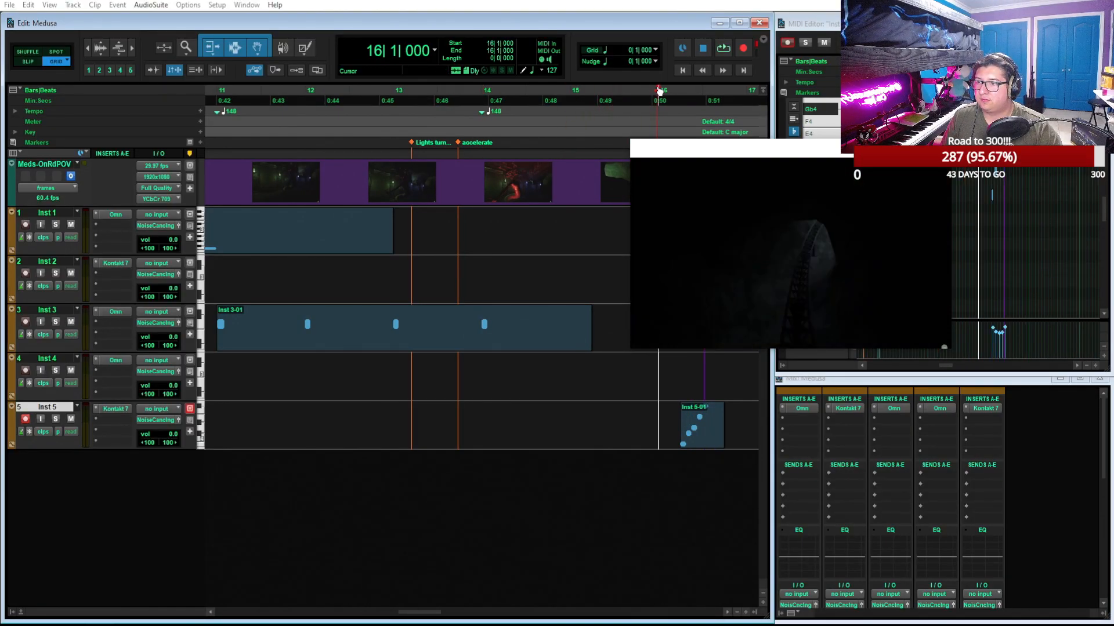
pyautogui.click(484, 93)
pyautogui.doubleClick(93, 514)
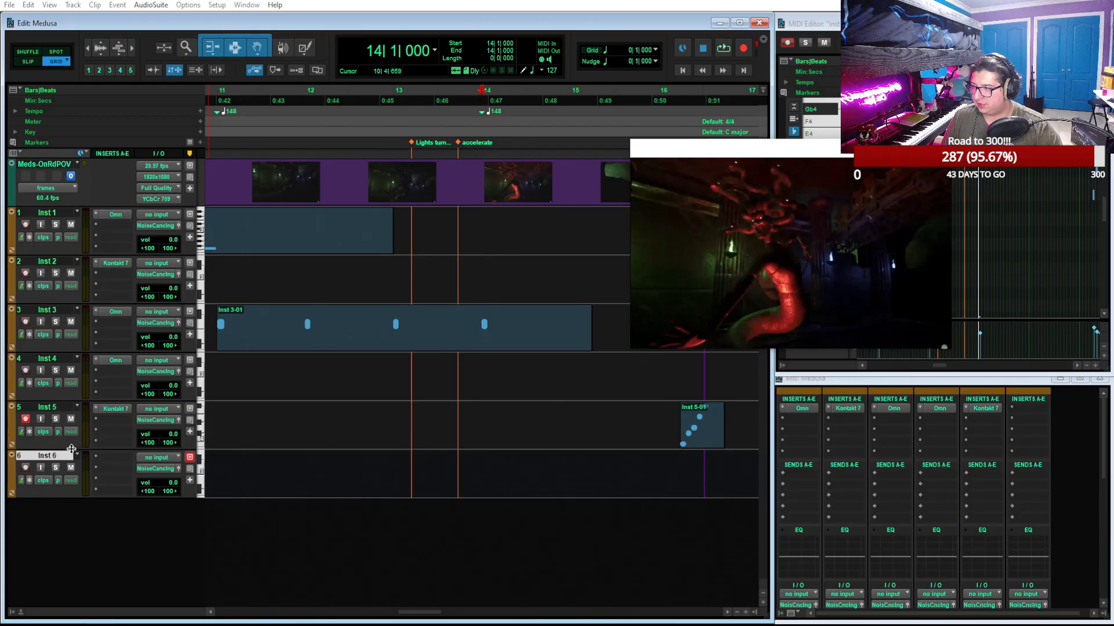
# Create a click track and play back the section from bar 14 with it
pyautogui.press('space')
pyautogui.press('space')
pyautogui.click(72, 5)
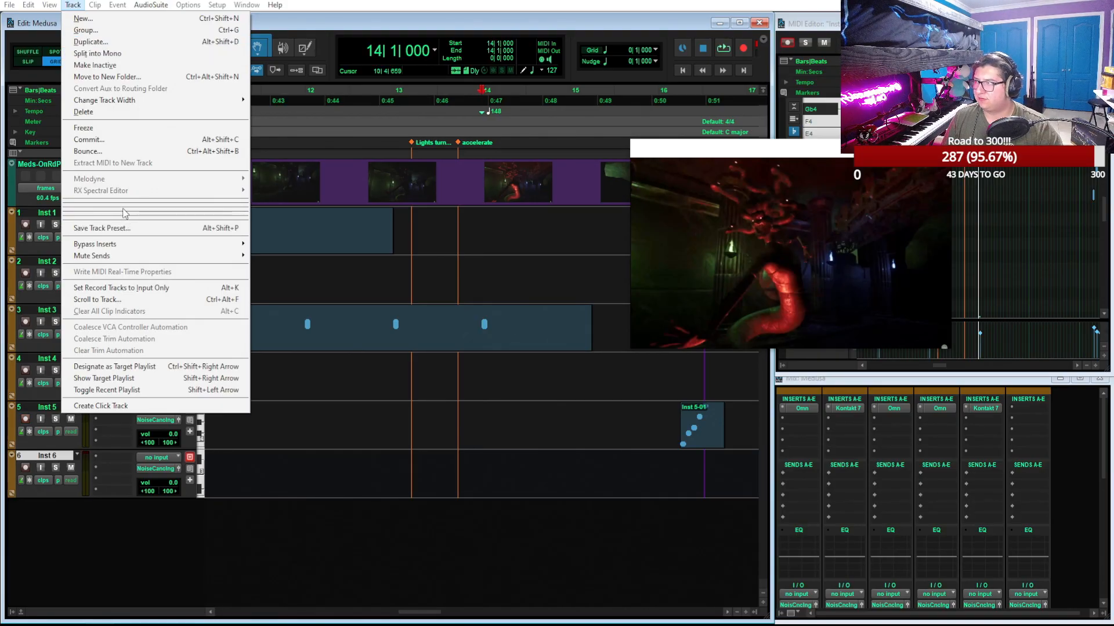
pyautogui.click(122, 406)
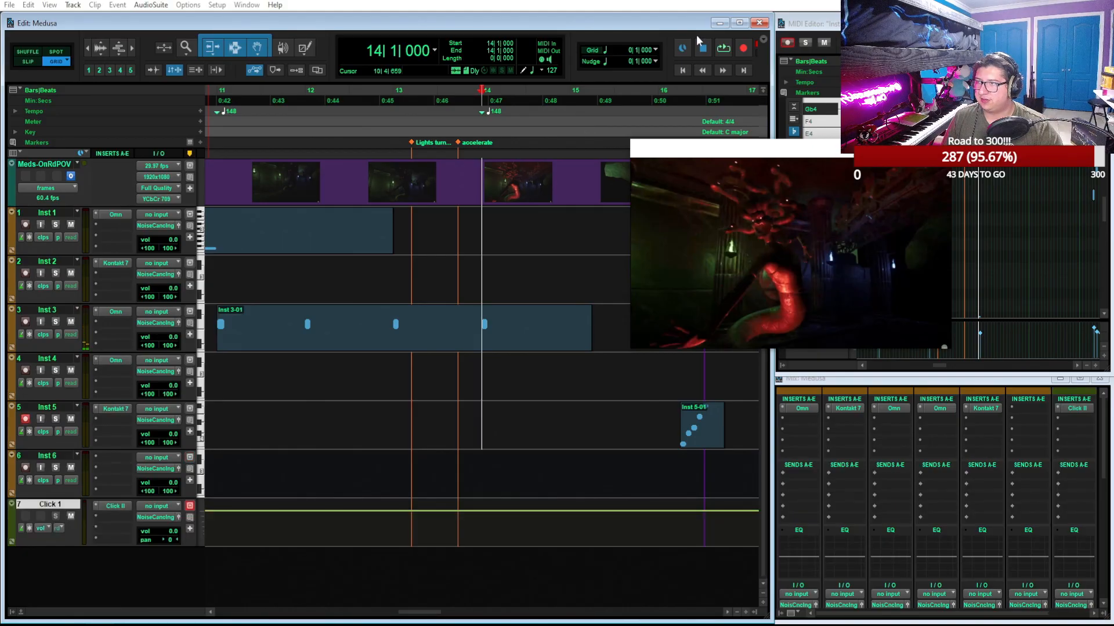
pyautogui.press('space')
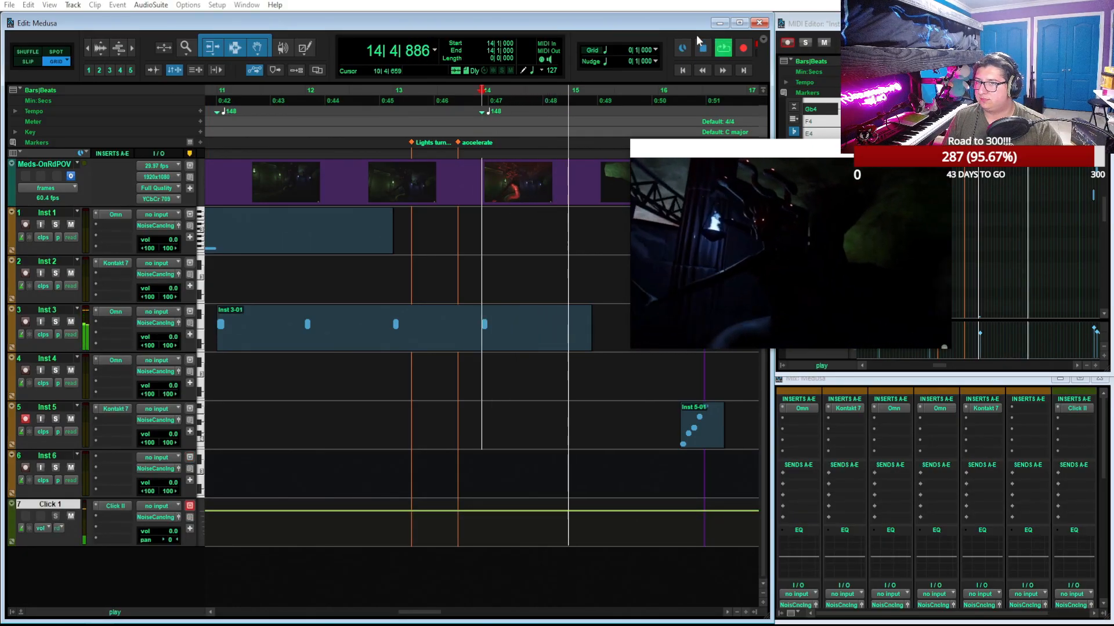
pyautogui.press('space')
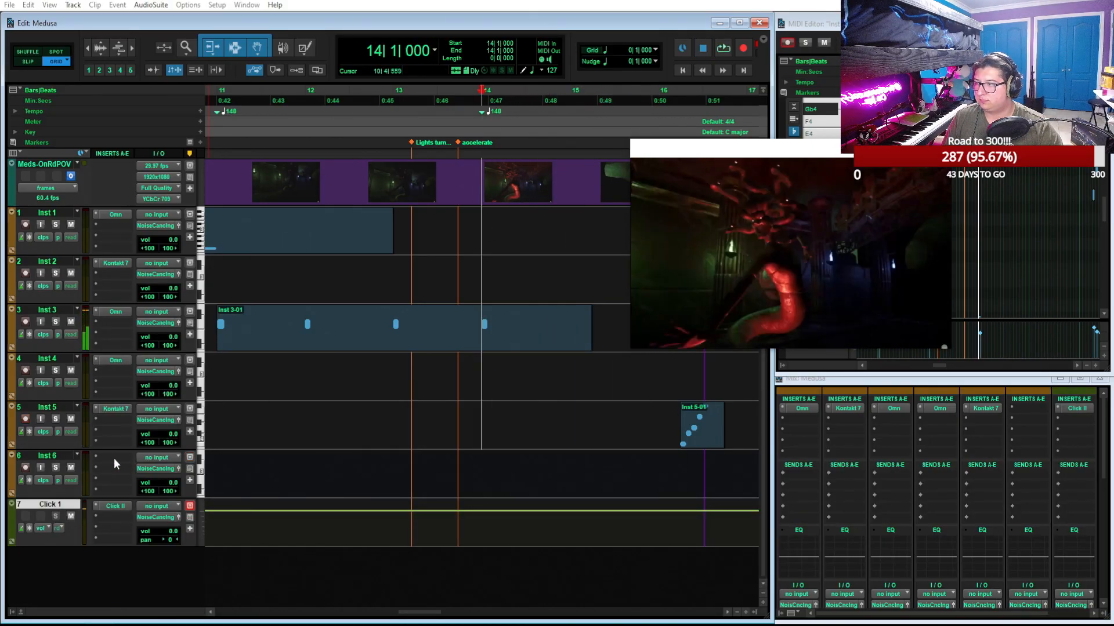
# Insert Omnisphere as the instrument plug-in on the Inst 6 track
pyautogui.click(114, 464)
pyautogui.click(153, 473)
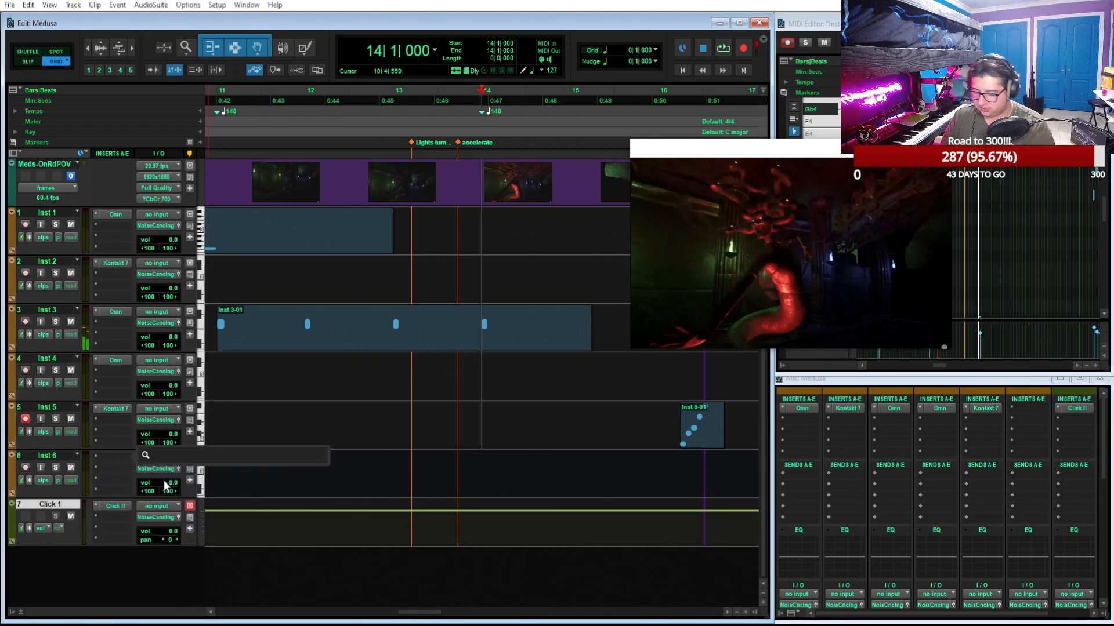
pyautogui.press('Escape')
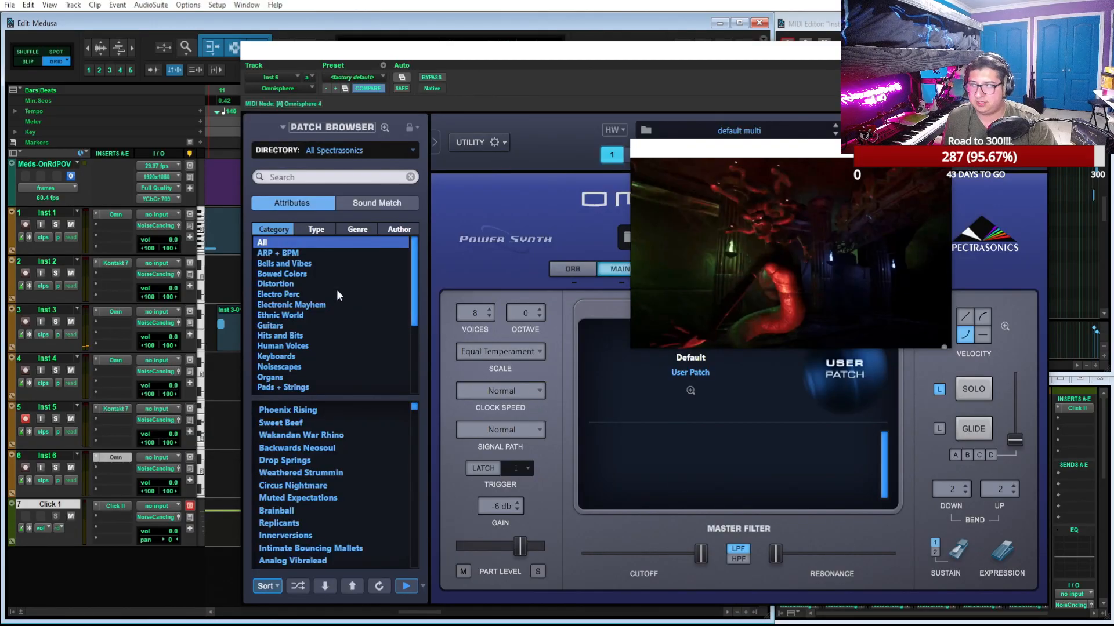
# Filter the Omnisphere patches to ARP + BPM and audition Machine Learning, Experibass Stickato and Waiting for the Horizon
pyautogui.click(295, 253)
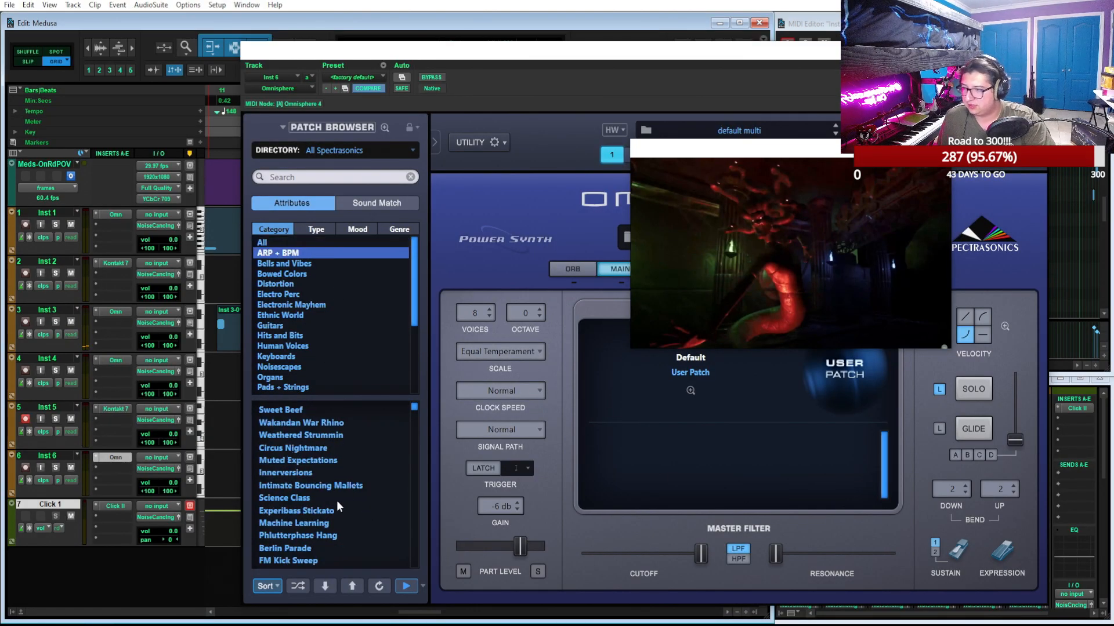
pyautogui.click(332, 515)
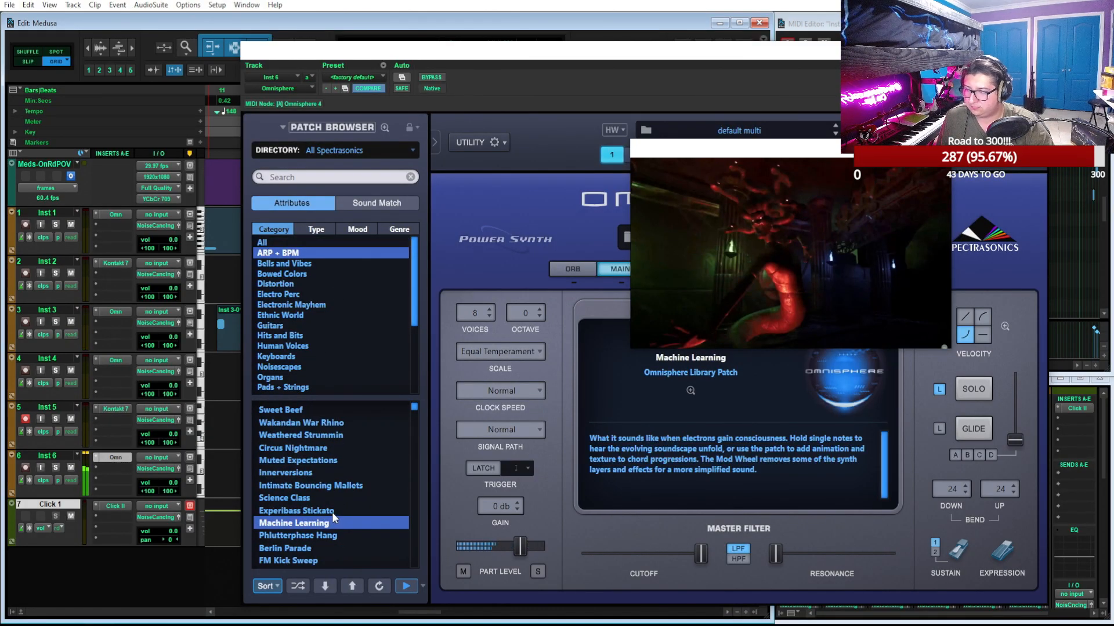
pyautogui.click(332, 512)
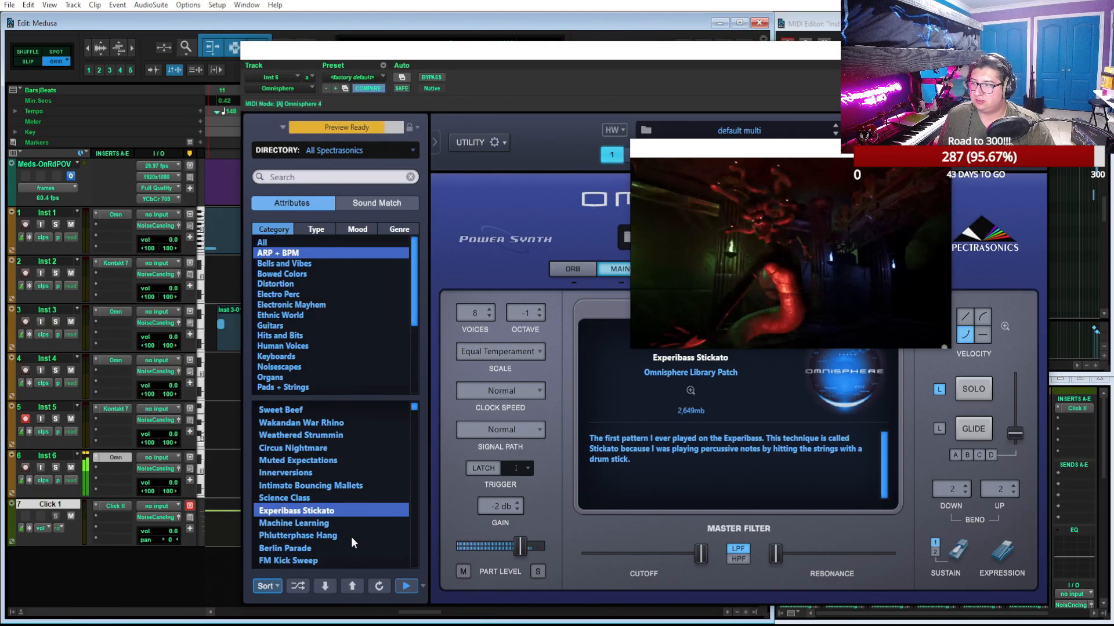
pyautogui.scroll(-5, 349, 476)
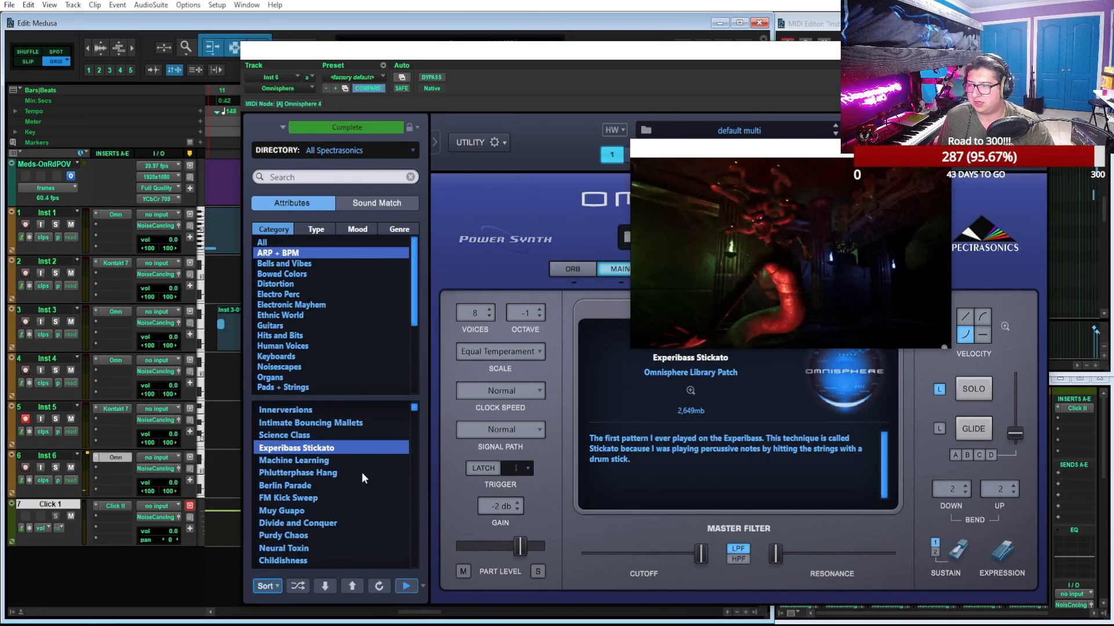
pyautogui.scroll(-5, 365, 472)
pyautogui.scroll(-2, 368, 478)
pyautogui.click(330, 499)
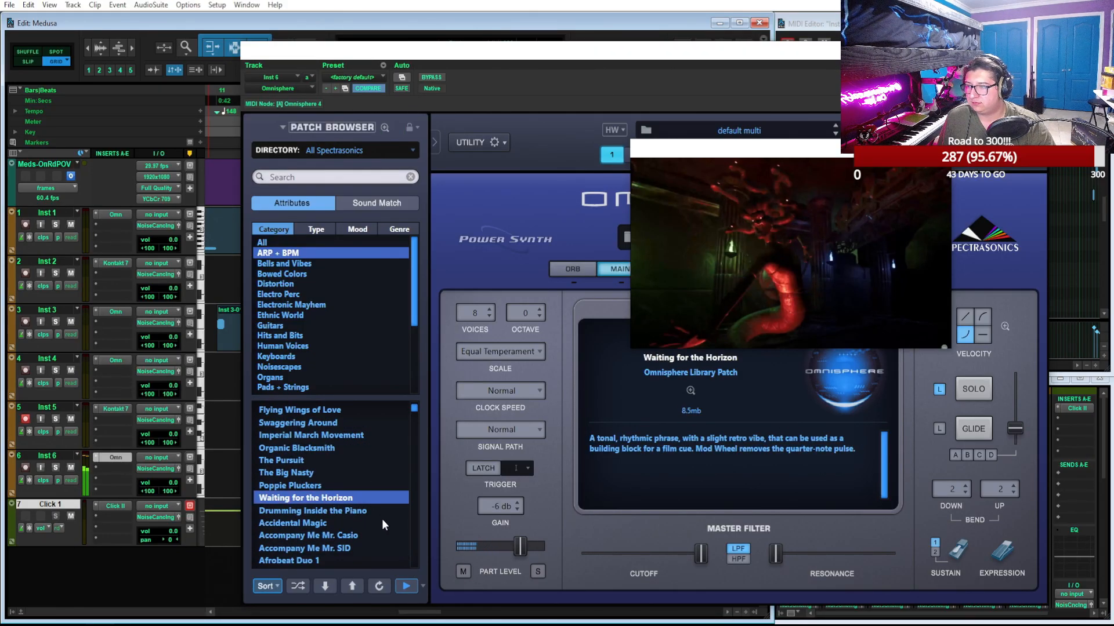
# Audition the patches Arco Attack Movement 1, Arcophonic Echoes 1 and 2, and Arcophonico Movement 1
pyautogui.scroll(-4, 382, 518)
pyautogui.scroll(-3, 382, 518)
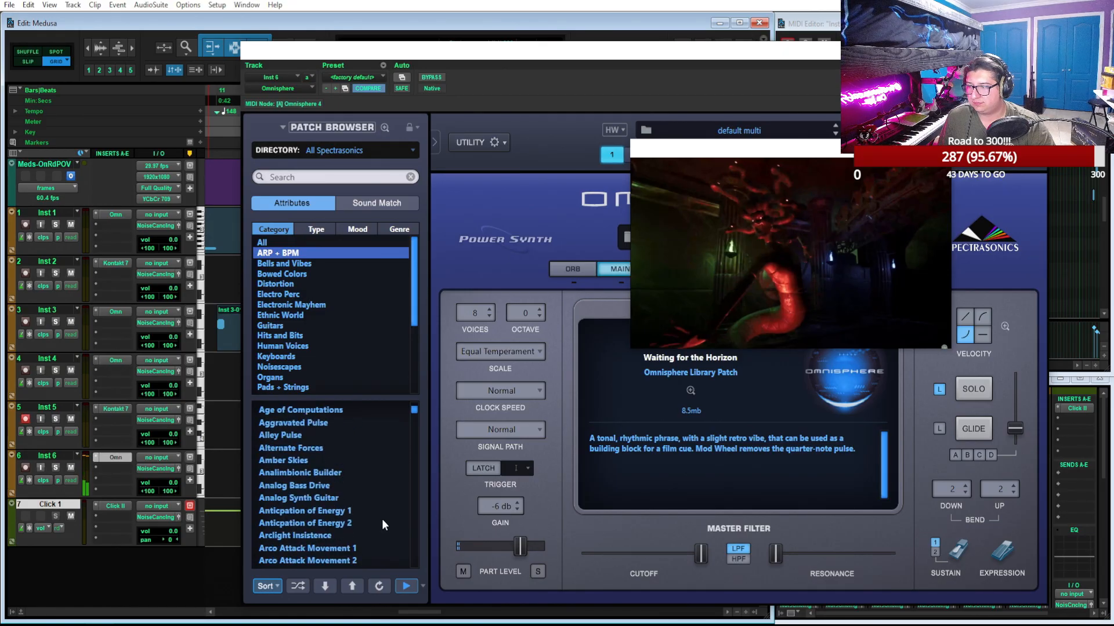
pyautogui.click(366, 546)
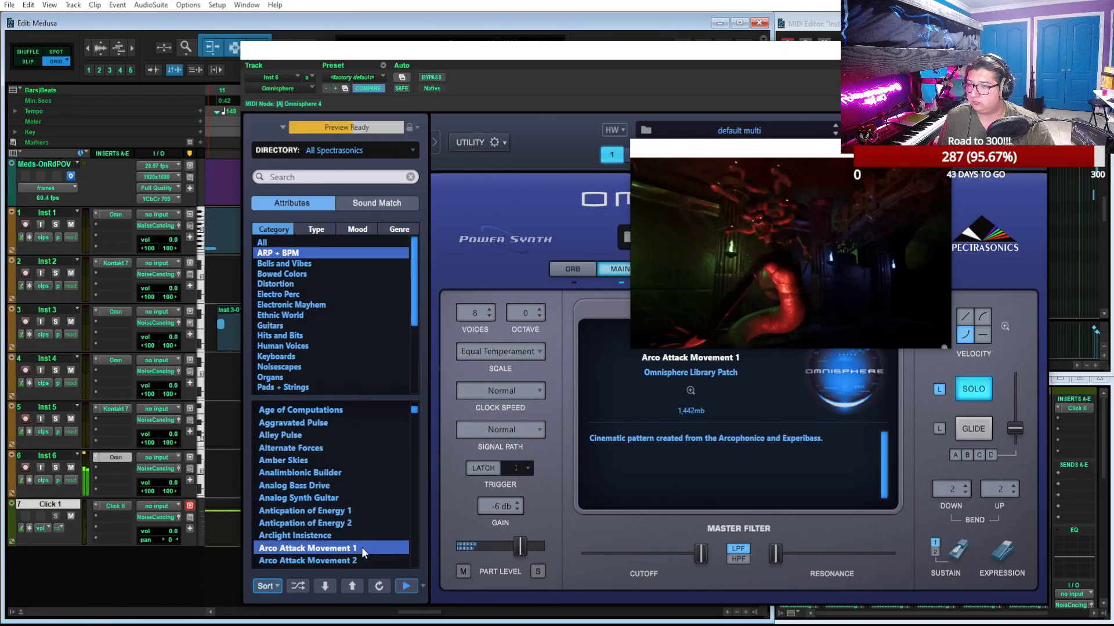
pyautogui.scroll(-3, 374, 524)
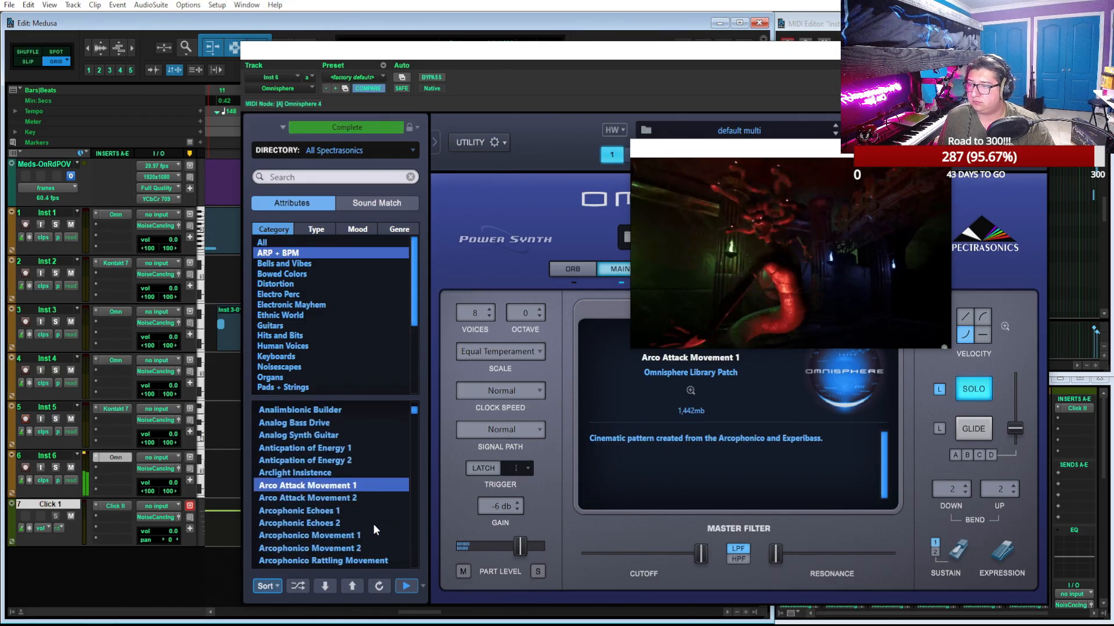
pyautogui.click(339, 506)
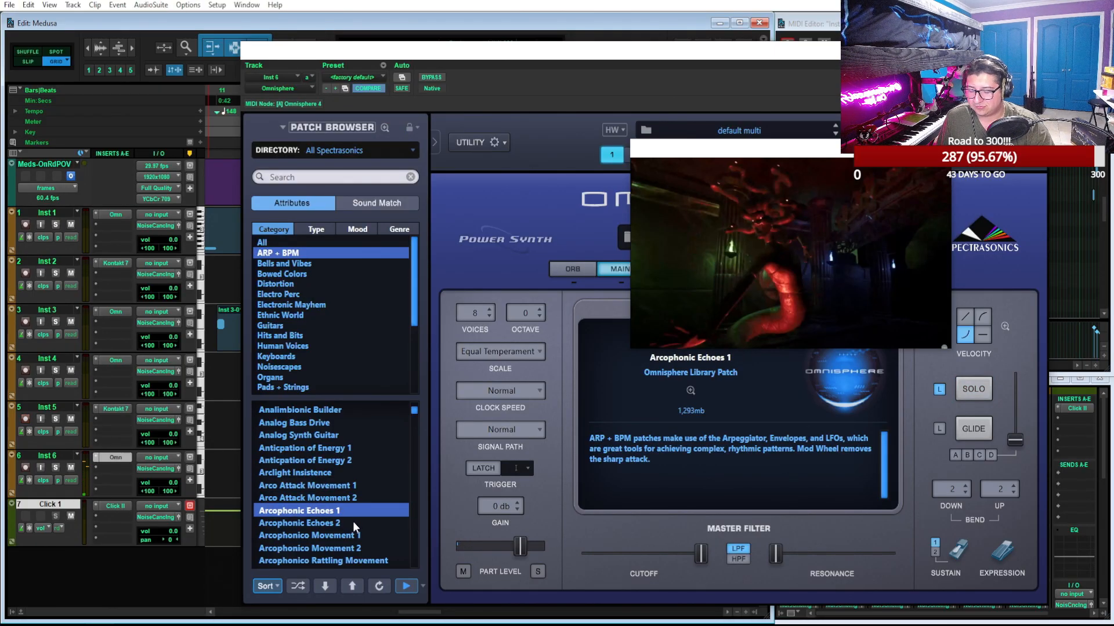
pyautogui.click(352, 520)
pyautogui.click(360, 535)
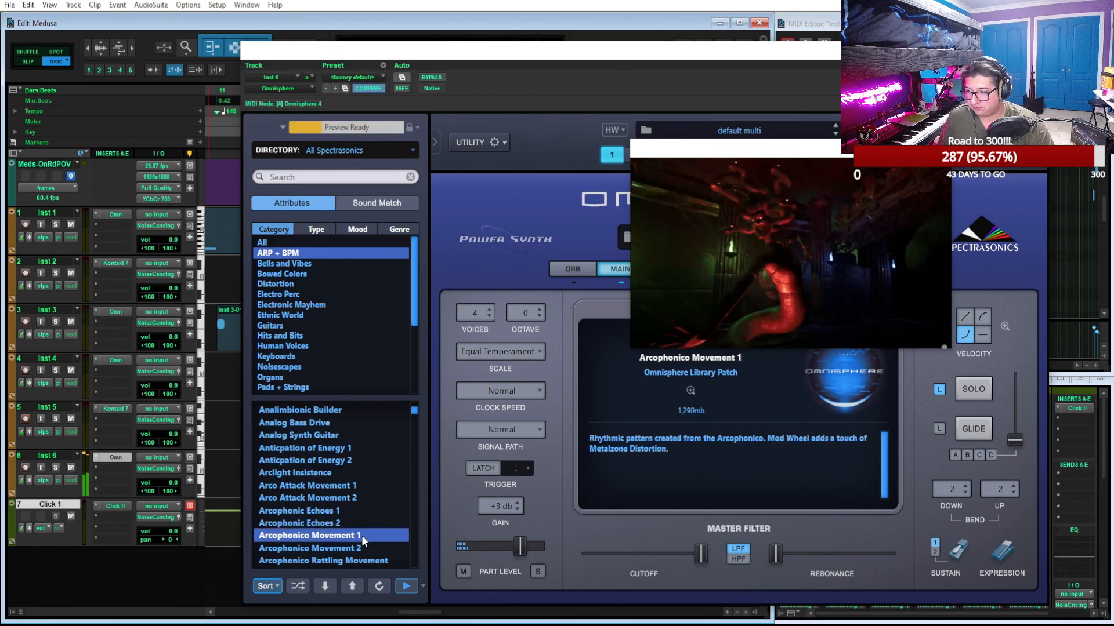
# Check the system output volume and audition the Back to Basics patch
pyautogui.scroll(-1, 366, 496)
pyautogui.scroll(-1, 367, 498)
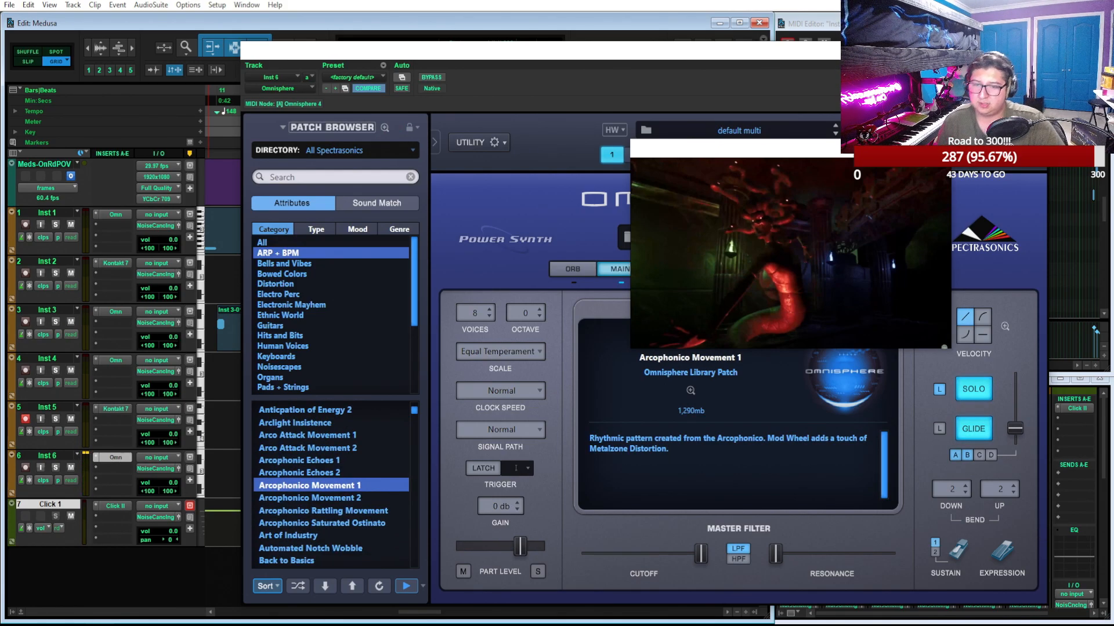
pyautogui.click(1025, 625)
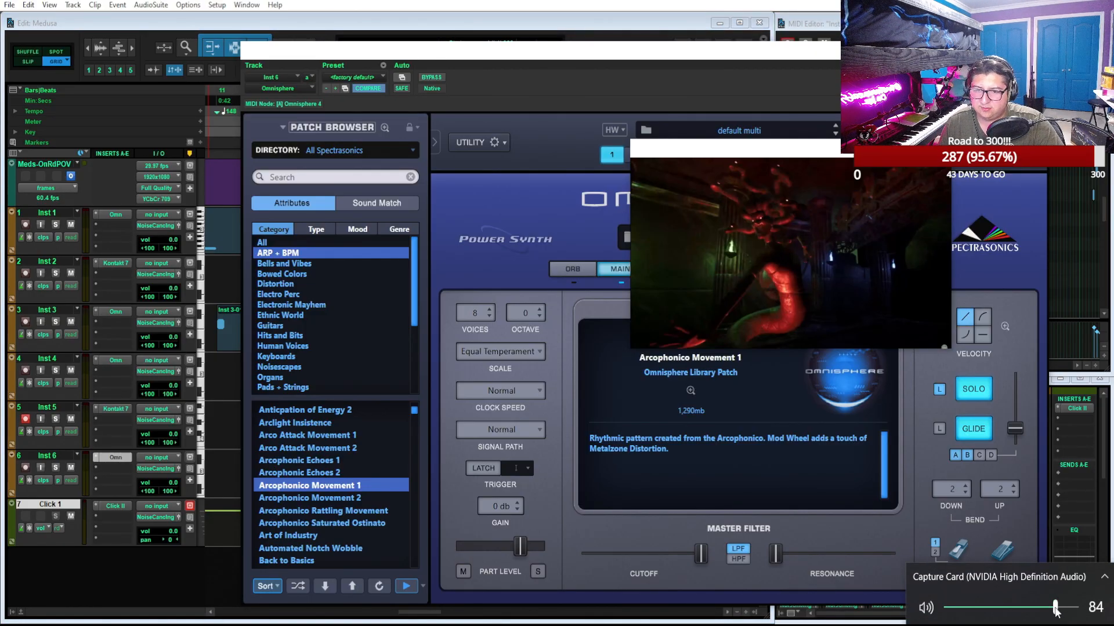
pyautogui.press('Escape')
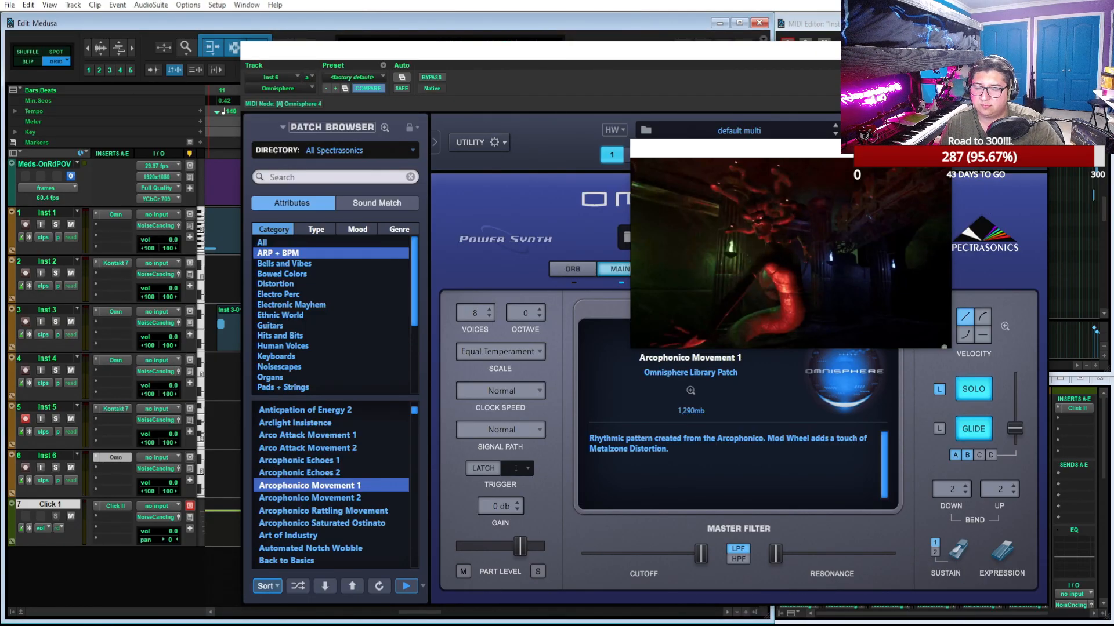
pyautogui.click(404, 588)
pyautogui.click(339, 561)
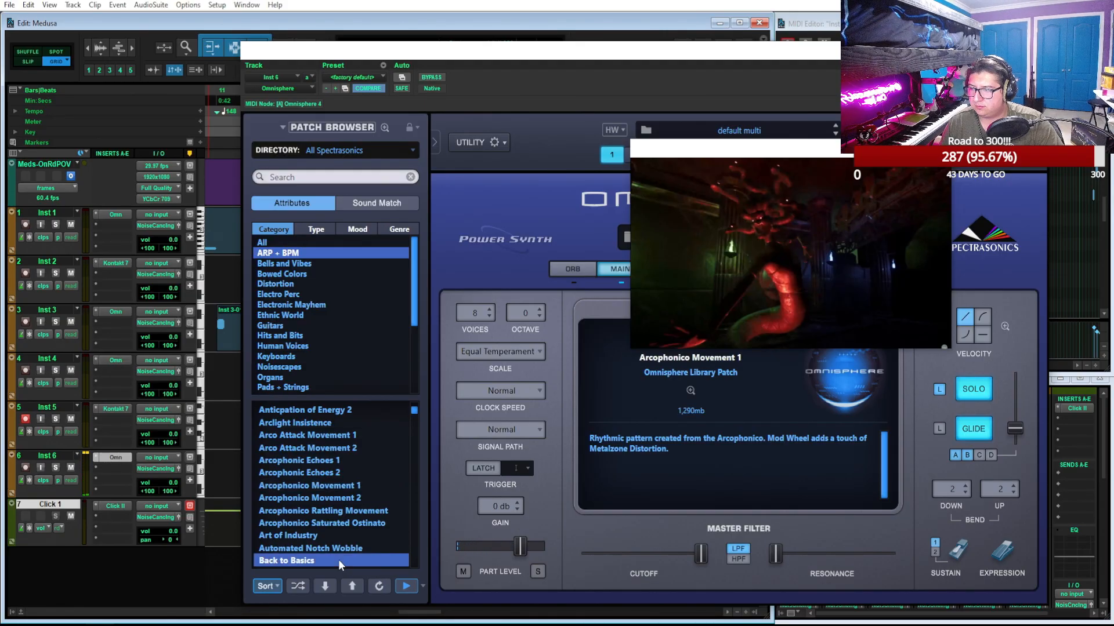
# Audition the patches Barkcello Staccato Movement 1, Berimbowwow Bass 1 and Berimbowwow Bass 2
pyautogui.scroll(-2, 347, 474)
pyautogui.scroll(-1, 351, 486)
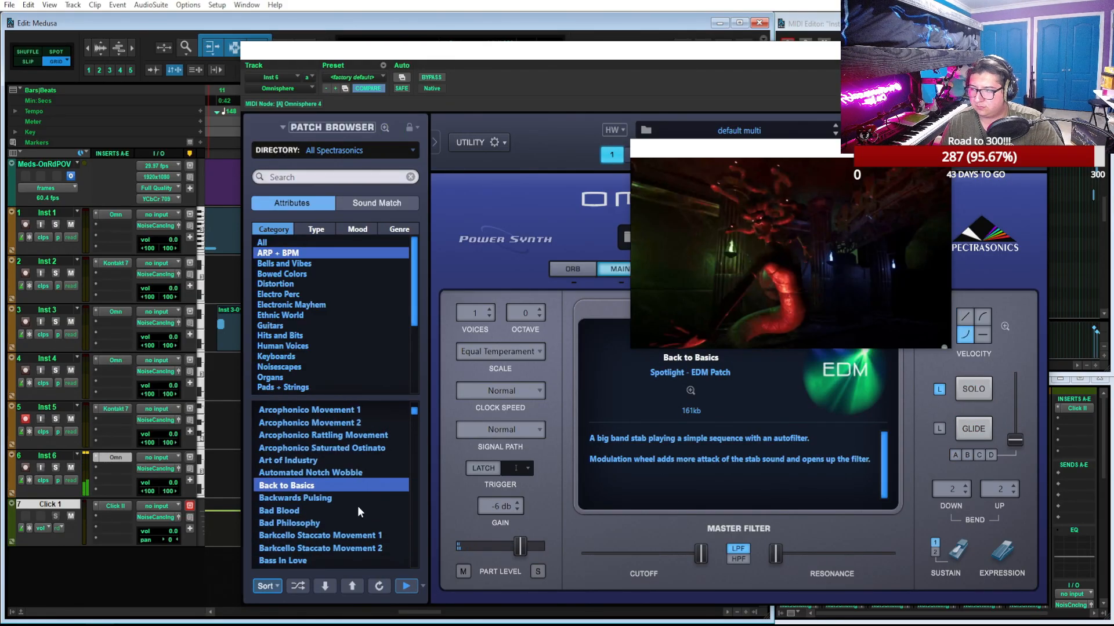
pyautogui.click(360, 535)
pyautogui.scroll(-3, 377, 485)
pyautogui.scroll(-1, 377, 485)
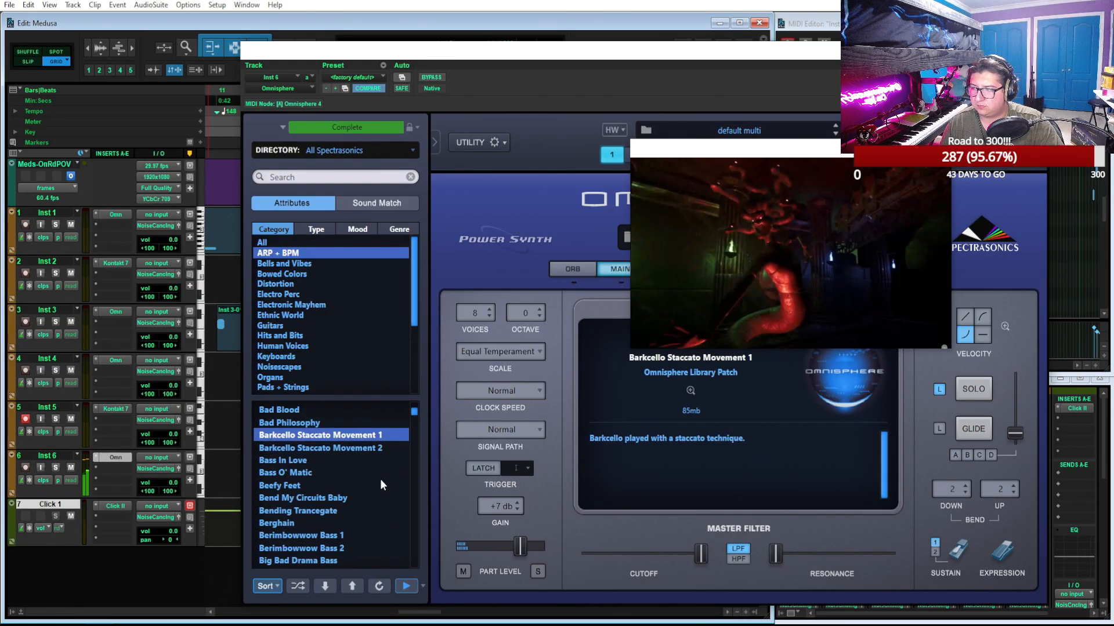
pyautogui.click(357, 534)
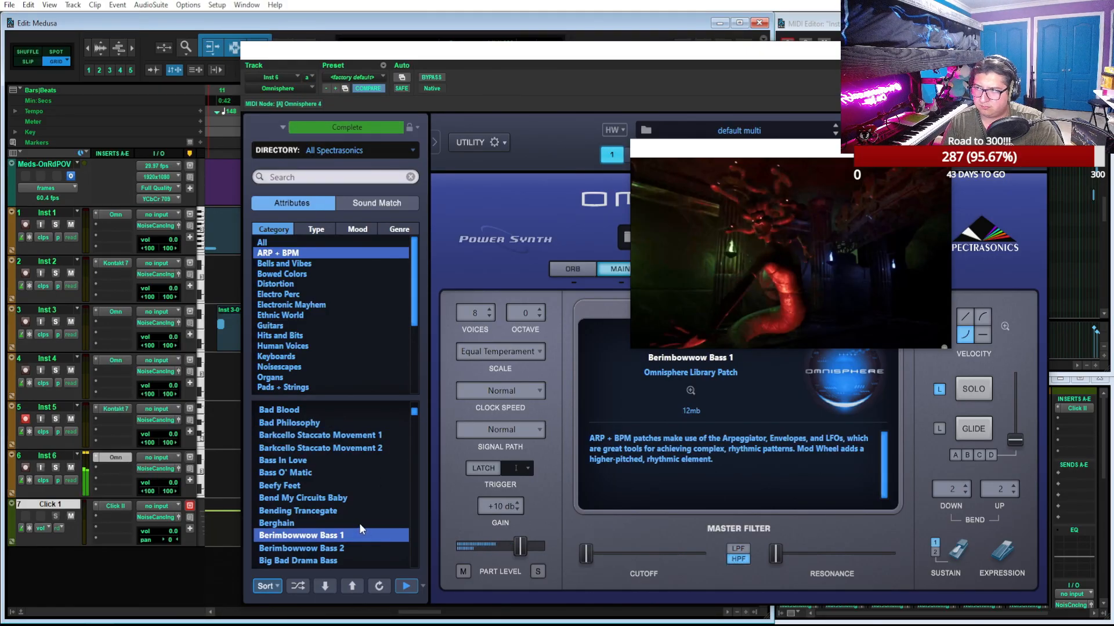
pyautogui.scroll(-3, 361, 517)
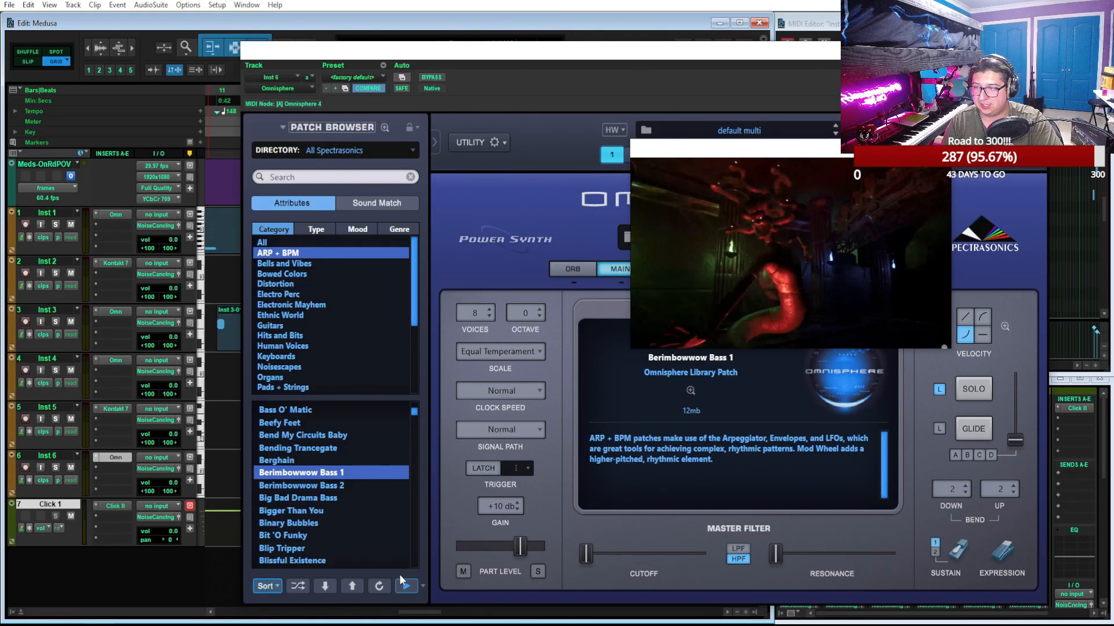
pyautogui.click(412, 587)
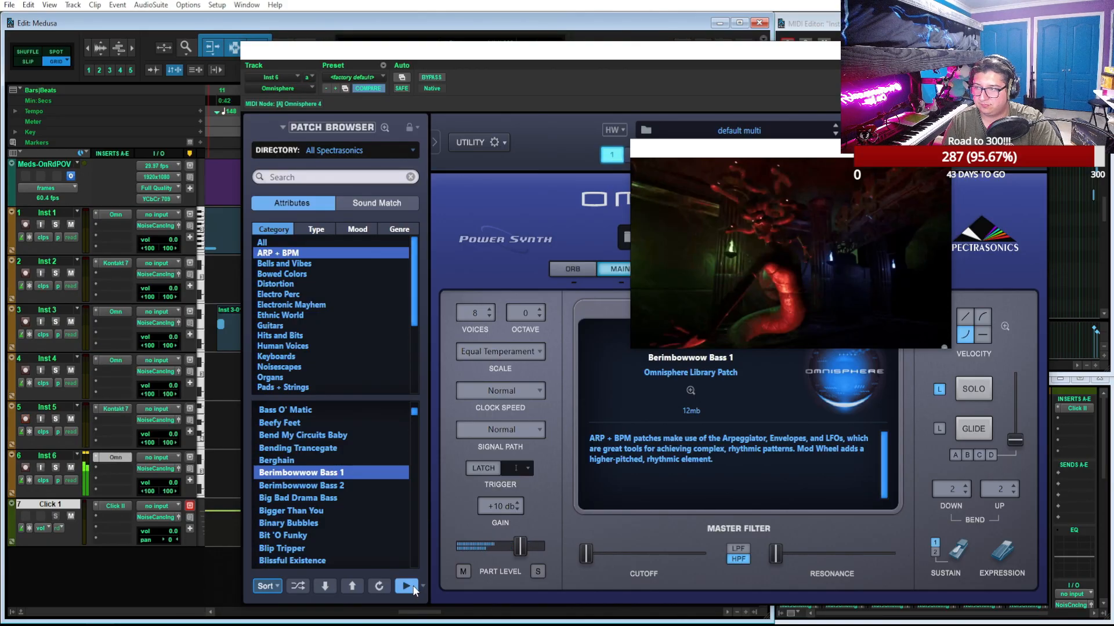
pyautogui.click(353, 485)
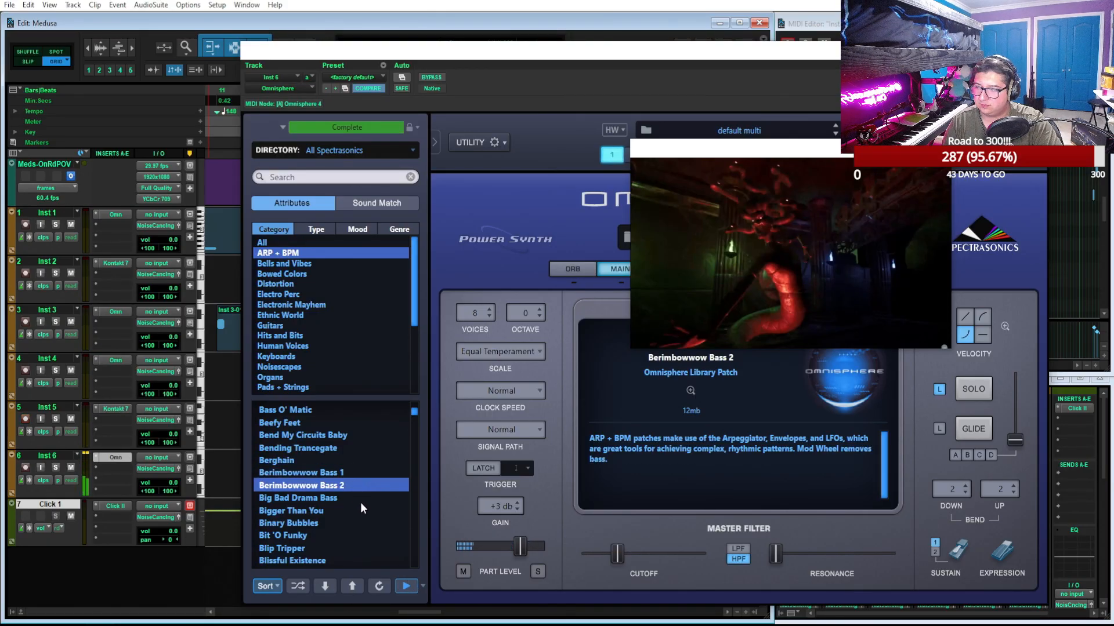
# Audition the patches Blissful Existence, Blissfully Unaware, Black Thumb Rising and Boreal Forest
pyautogui.click(325, 558)
pyautogui.scroll(-2, 336, 503)
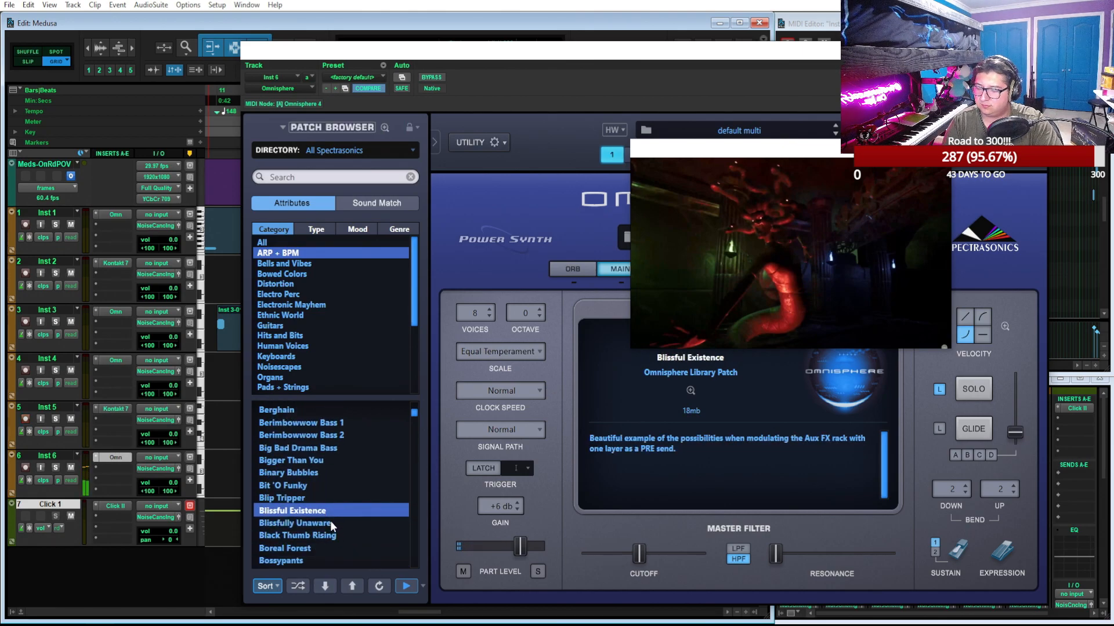
pyautogui.click(329, 522)
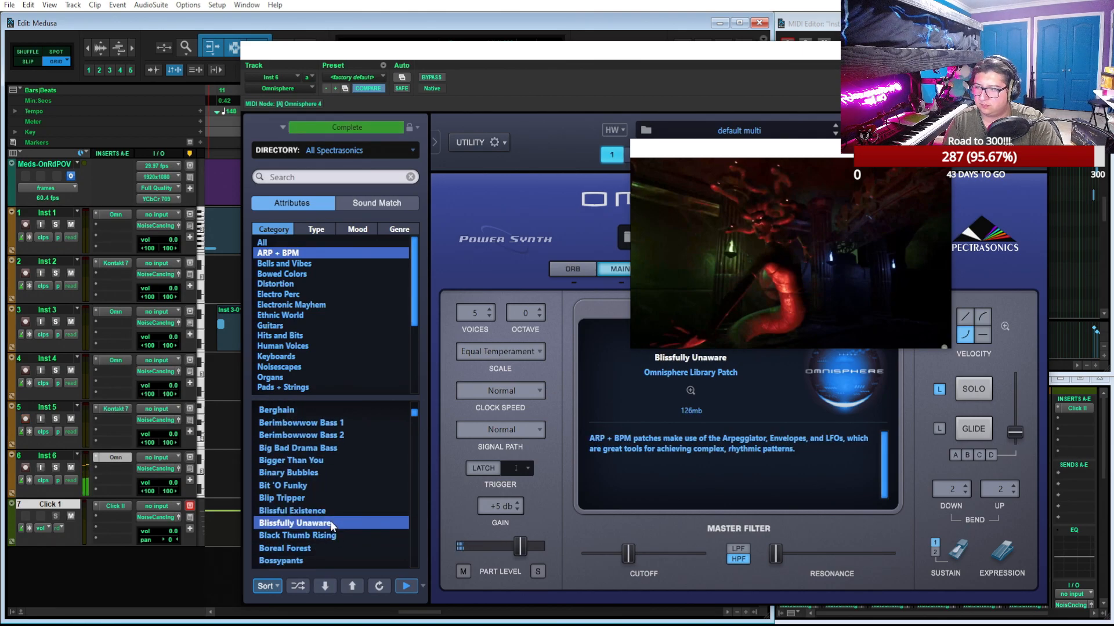
pyautogui.click(346, 535)
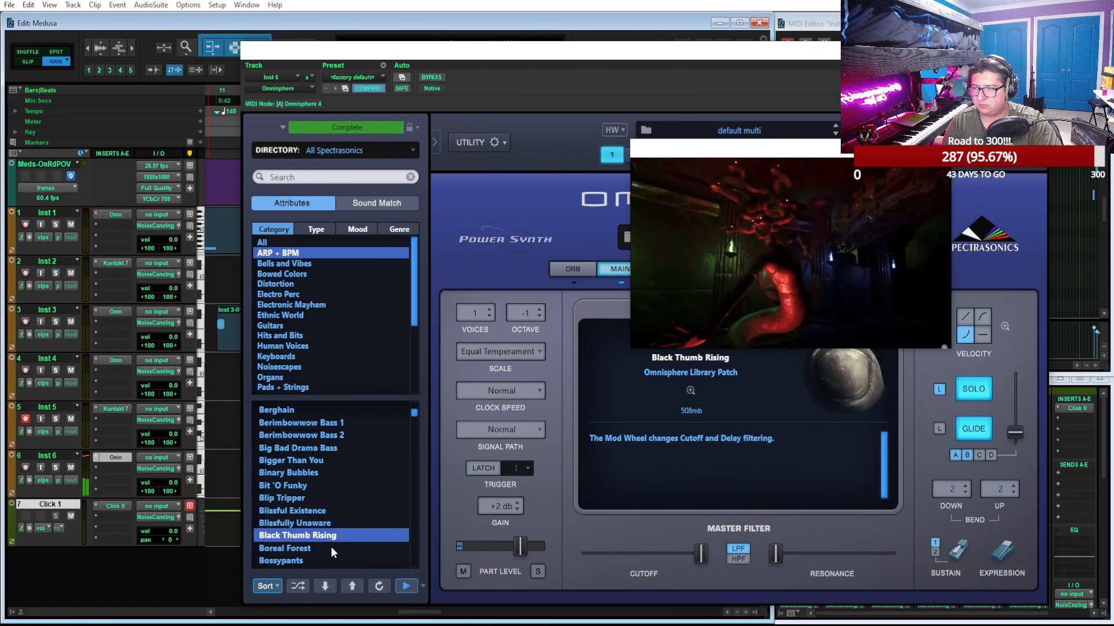
pyautogui.click(331, 548)
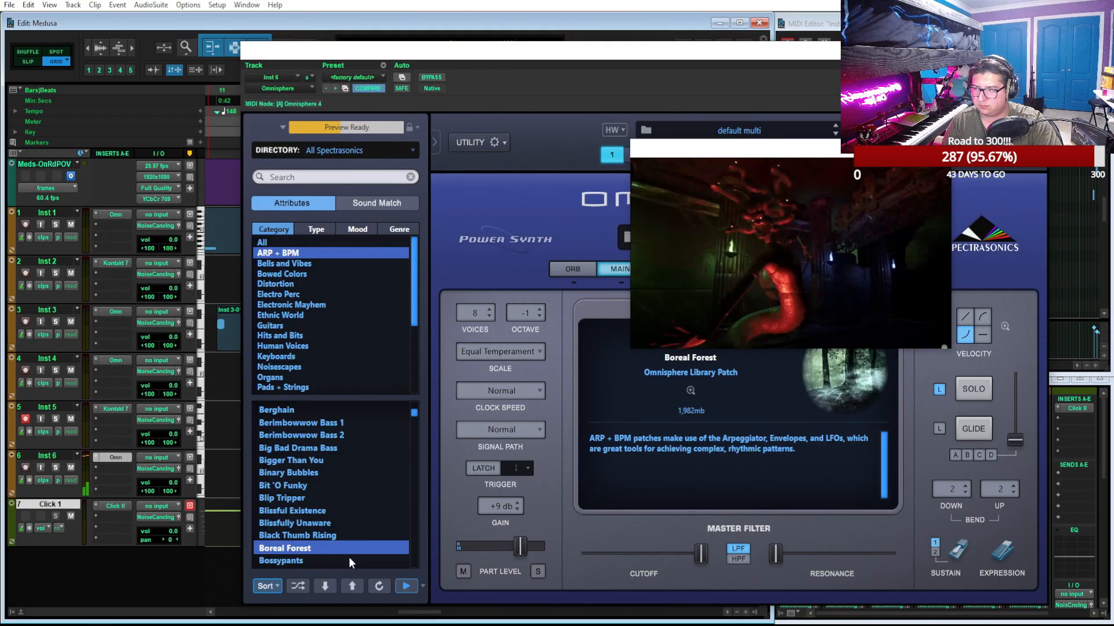
# Audition the patches Bossypants, Bouncy Pluck, Breakdown Tranquilizer and Breakdown Wibbly Pad
pyautogui.click(349, 558)
pyautogui.scroll(-2, 361, 522)
pyautogui.click(356, 500)
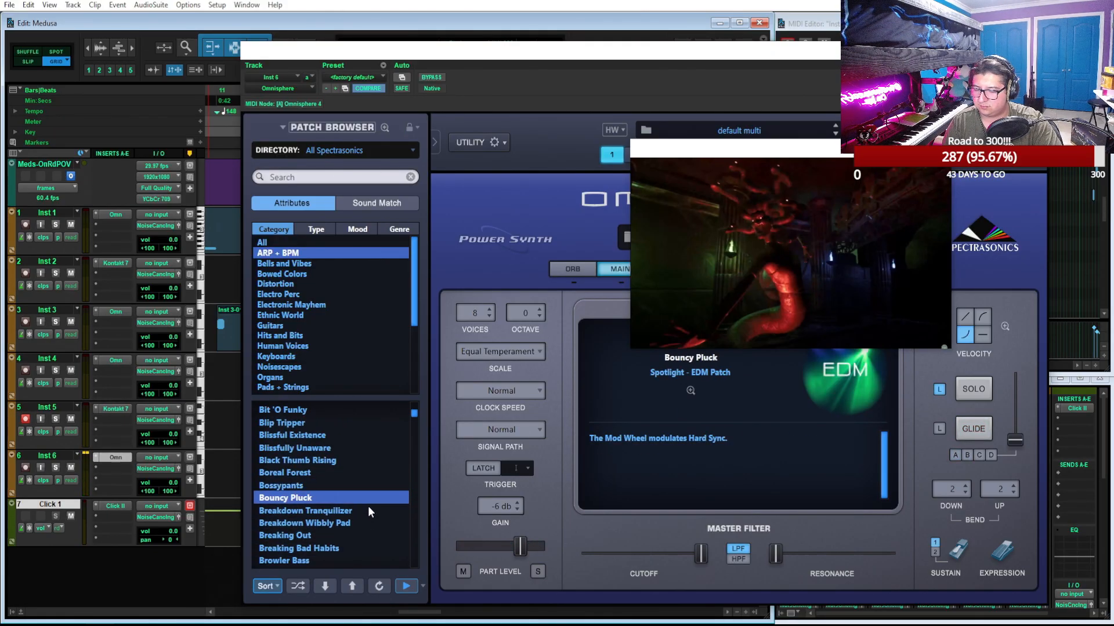
pyautogui.click(368, 507)
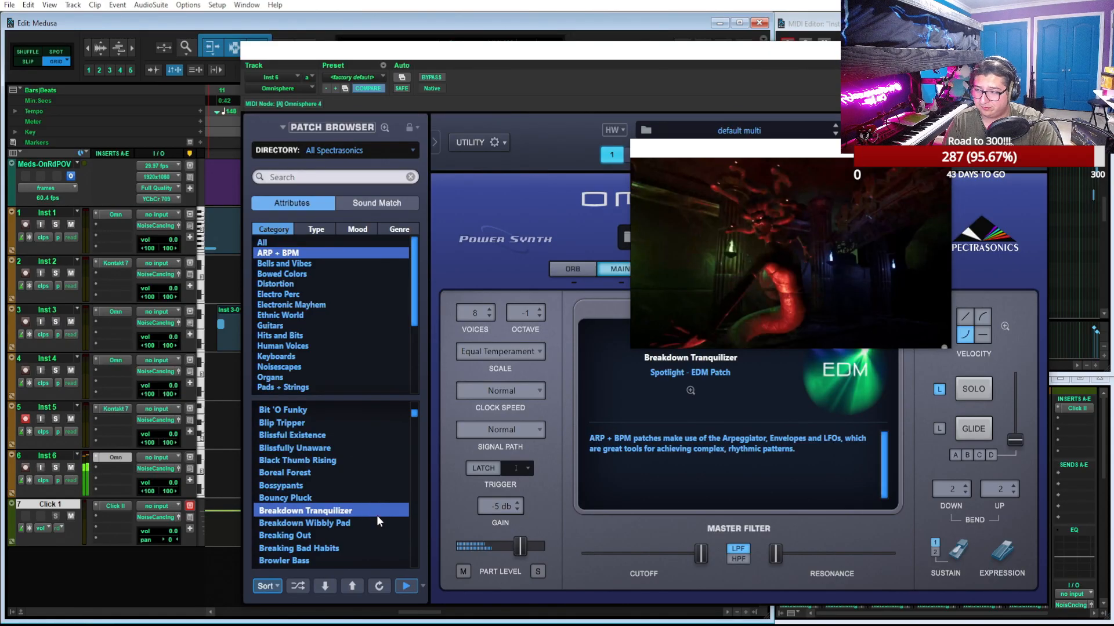
pyautogui.click(383, 525)
# Audition the patches Breaking Out, Breaking Bad Habits and Browler Bass, and return to Breaking Out
pyautogui.click(368, 531)
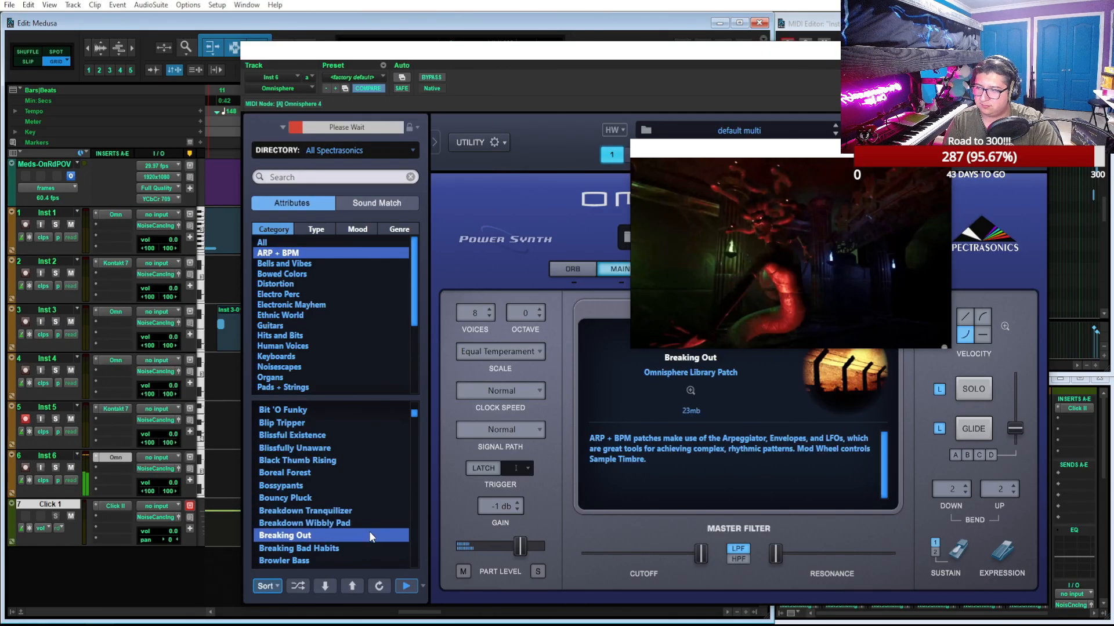
pyautogui.click(377, 547)
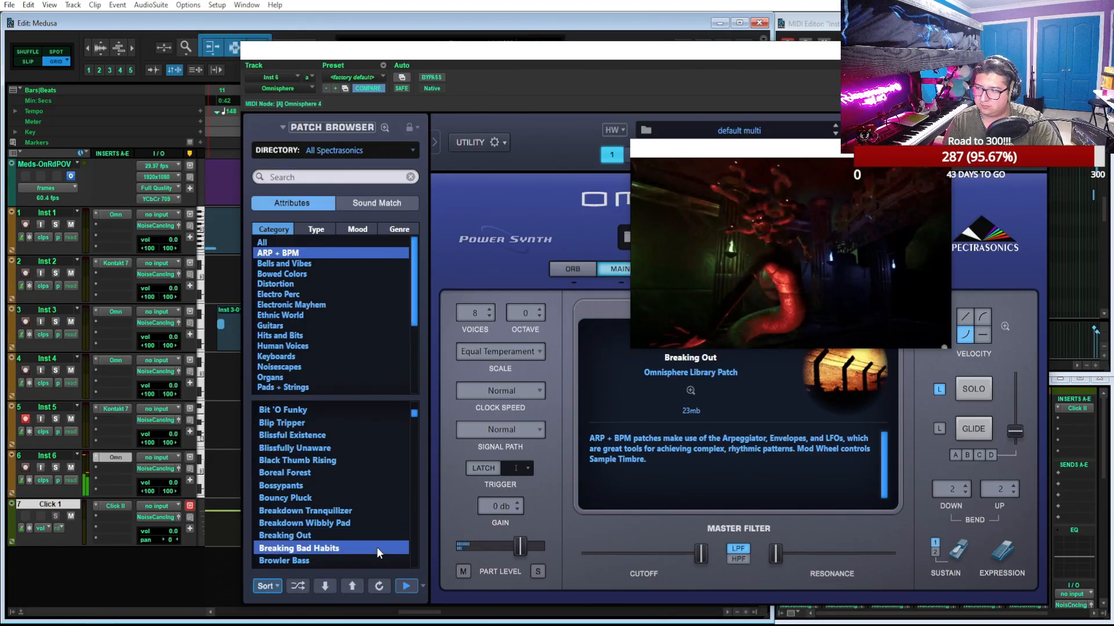
pyautogui.click(389, 557)
pyautogui.click(371, 534)
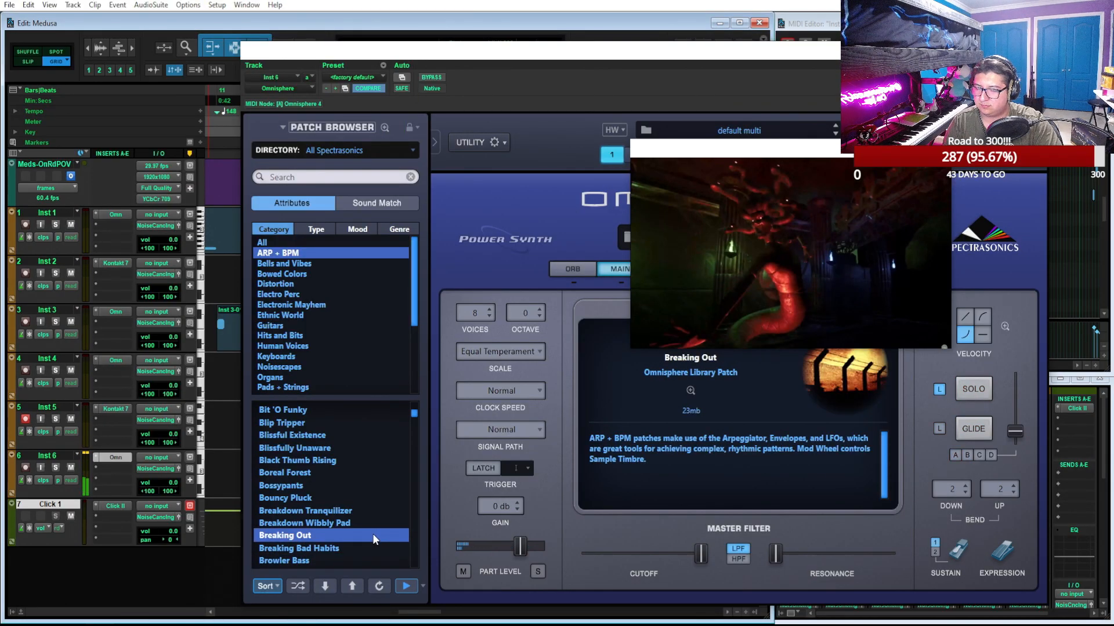
# Try Bully Alarm, load the Calling to the Industrialist patch and close the Omnisphere window
pyautogui.scroll(-3, 372, 533)
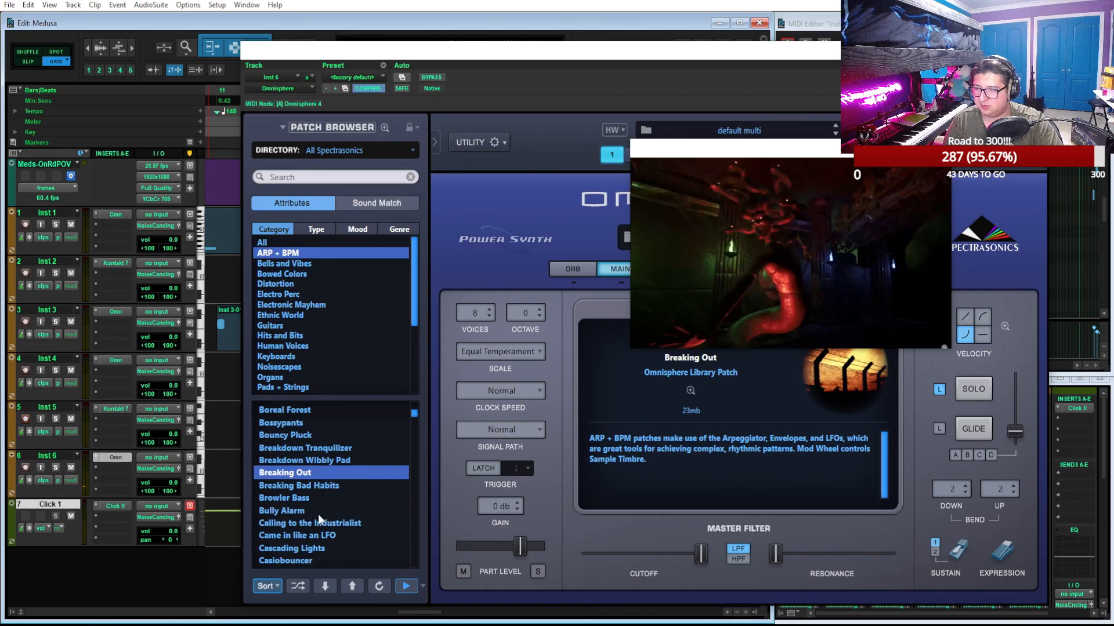
pyautogui.click(318, 514)
pyautogui.click(336, 527)
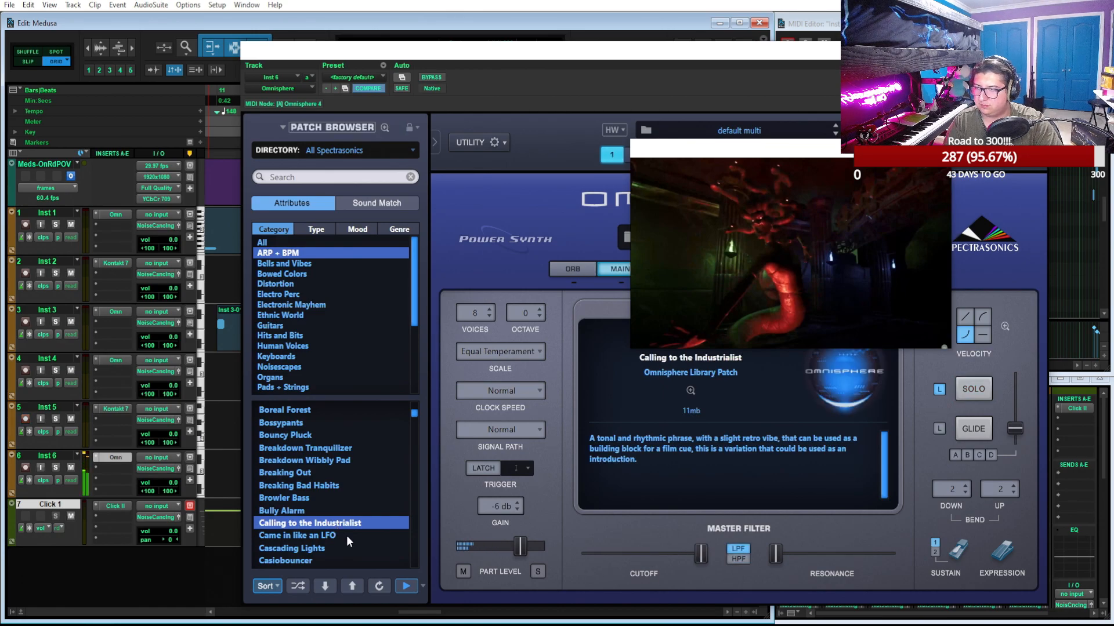
pyautogui.moveTo(750, 160); pyautogui.dragTo(904, 125)
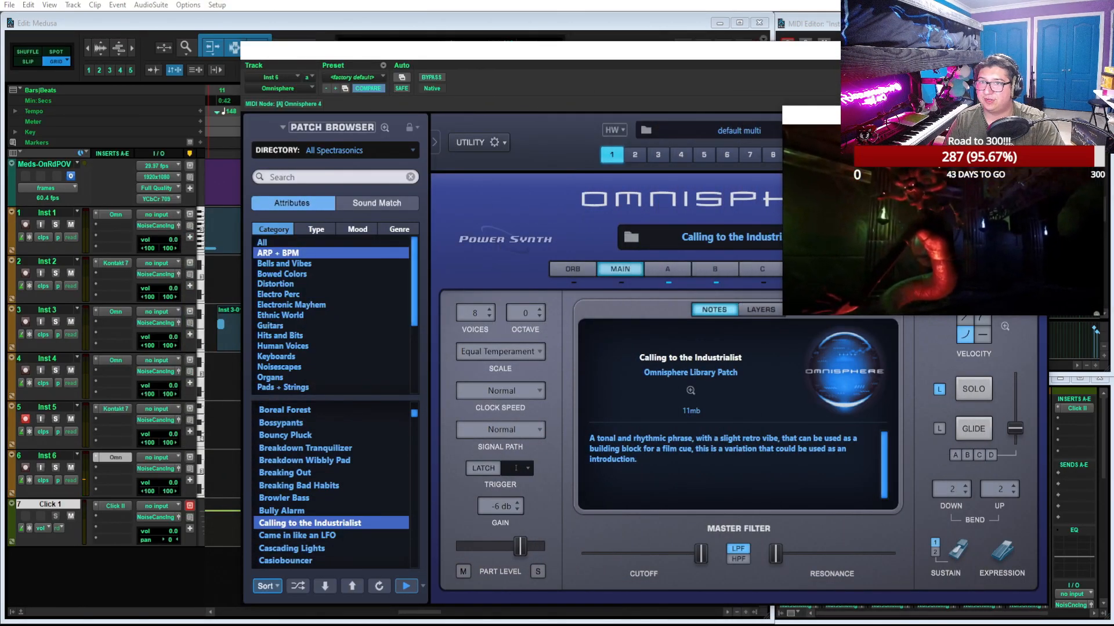
pyautogui.click(1035, 51)
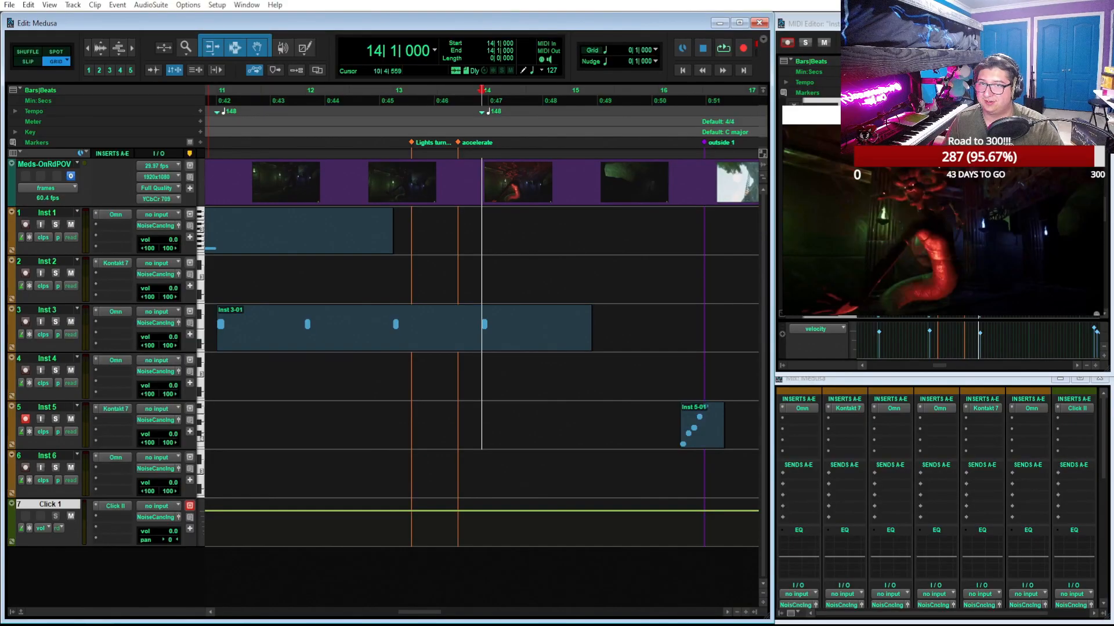
# Place the playhead at bar 10 by the Strobes on Statues marker and record-arm Inst 6
pyautogui.hscroll(-3, 489, 213)
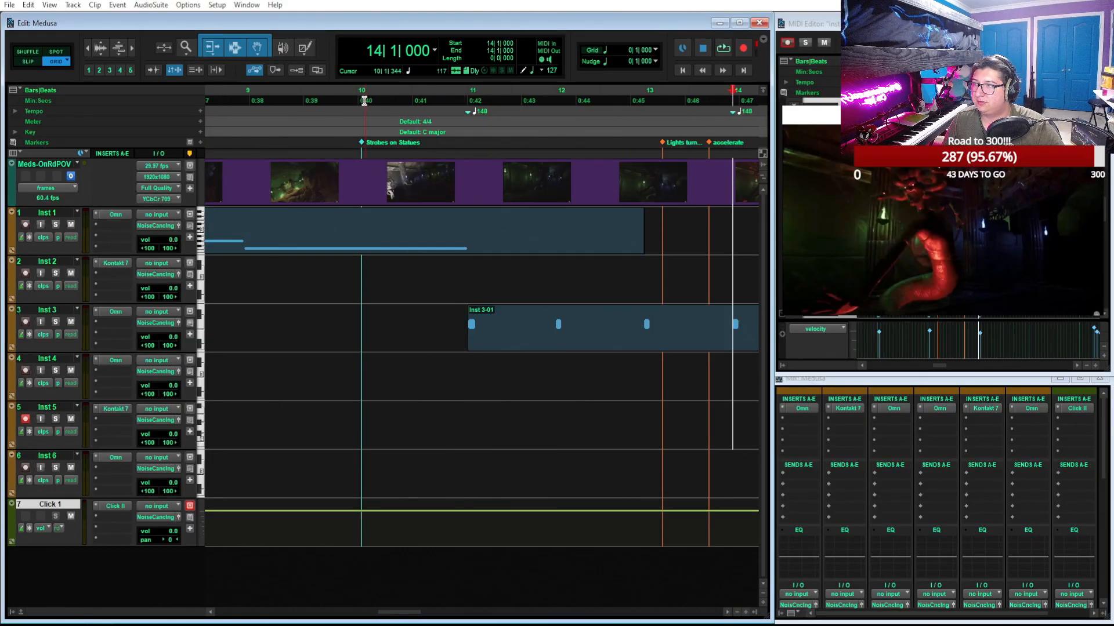
pyautogui.click(271, 92)
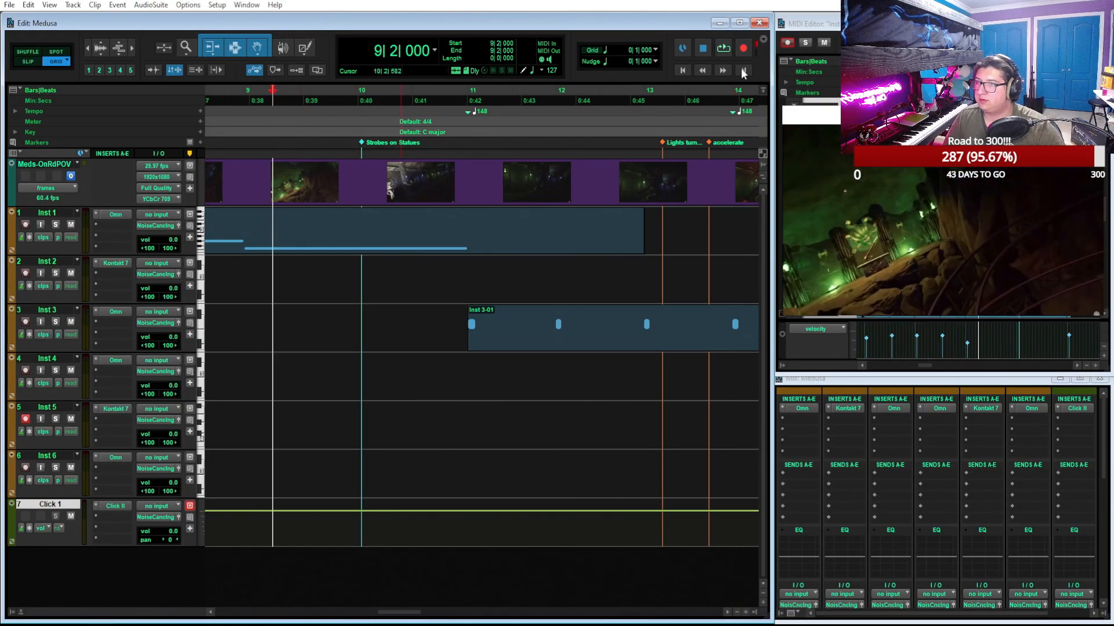
pyautogui.click(358, 95)
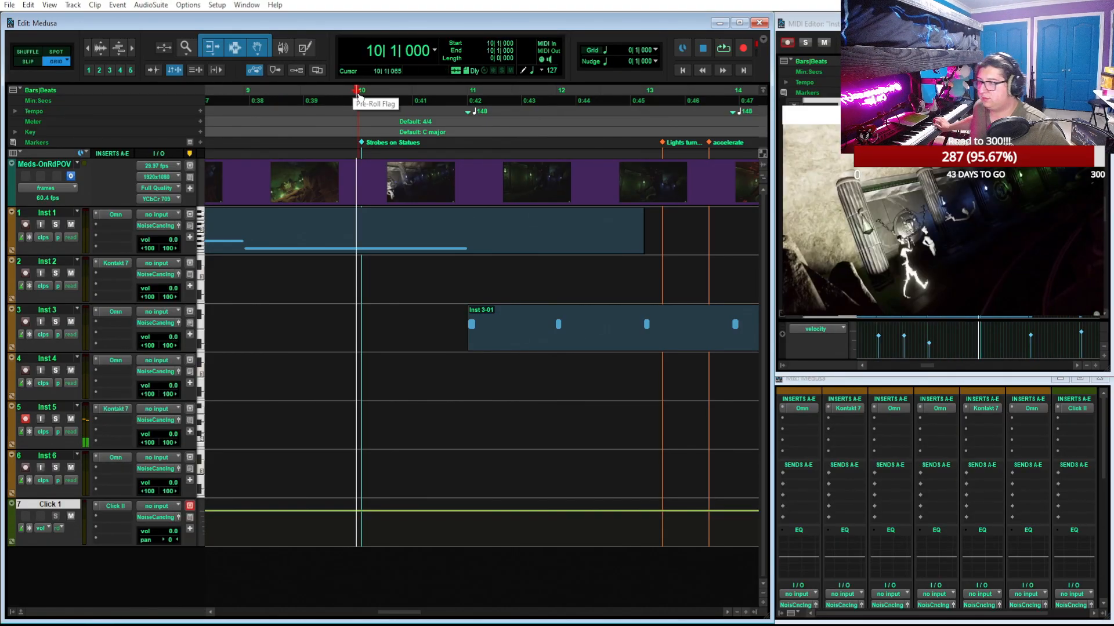
pyautogui.click(23, 467)
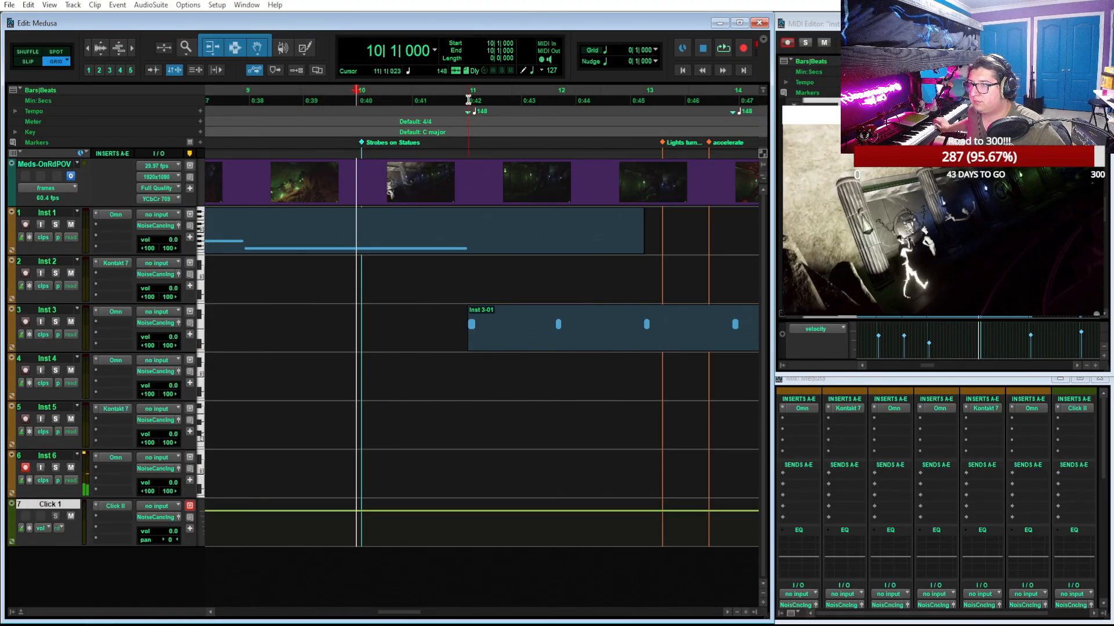
# Move the 148 BPM tempo change from bar 11 back to bar 10 at the Strobes on Statues marker
pyautogui.click(469, 98)
pyautogui.click(497, 99)
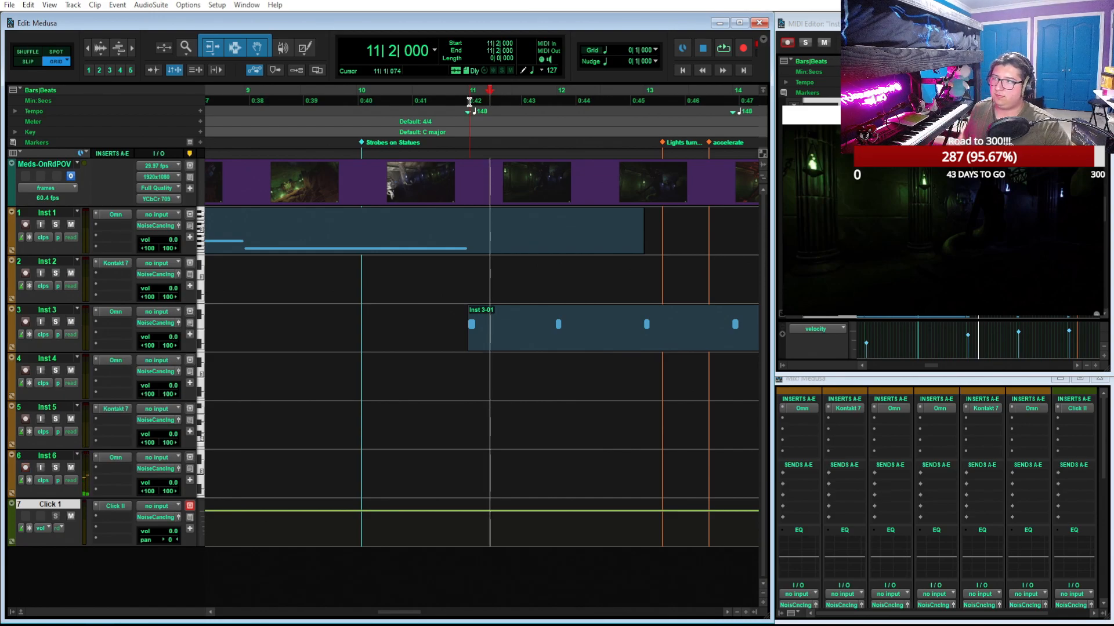
pyautogui.moveTo(471, 112); pyautogui.dragTo(358, 113)
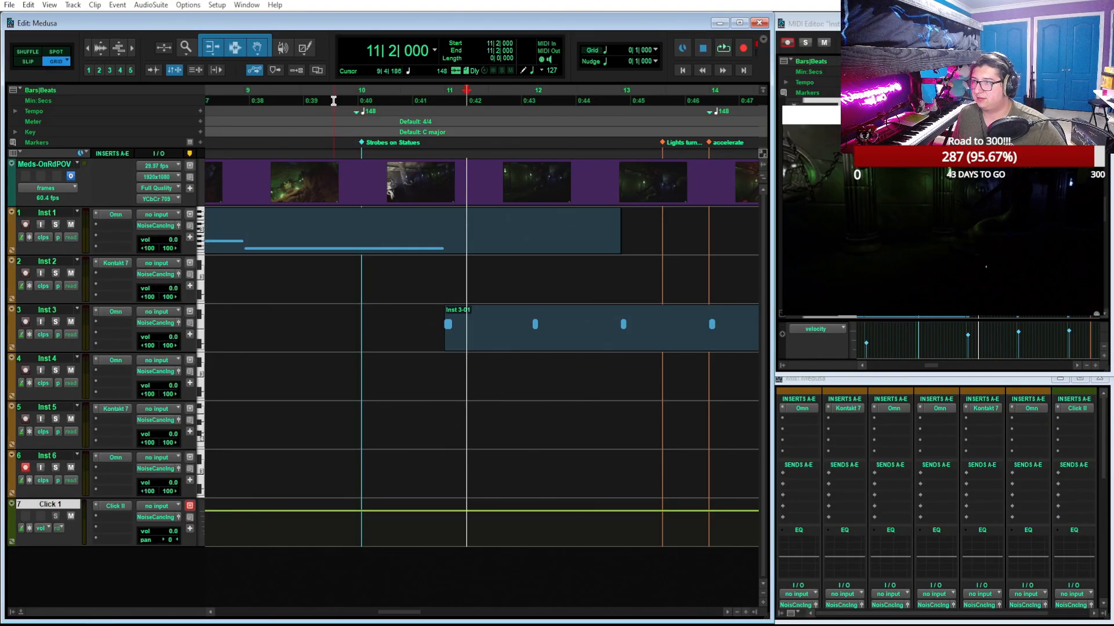
# Record a sustained C3 note on Inst 6 from about bar 10 to bar 14, starting the take at 9|3|000
pyautogui.click(300, 100)
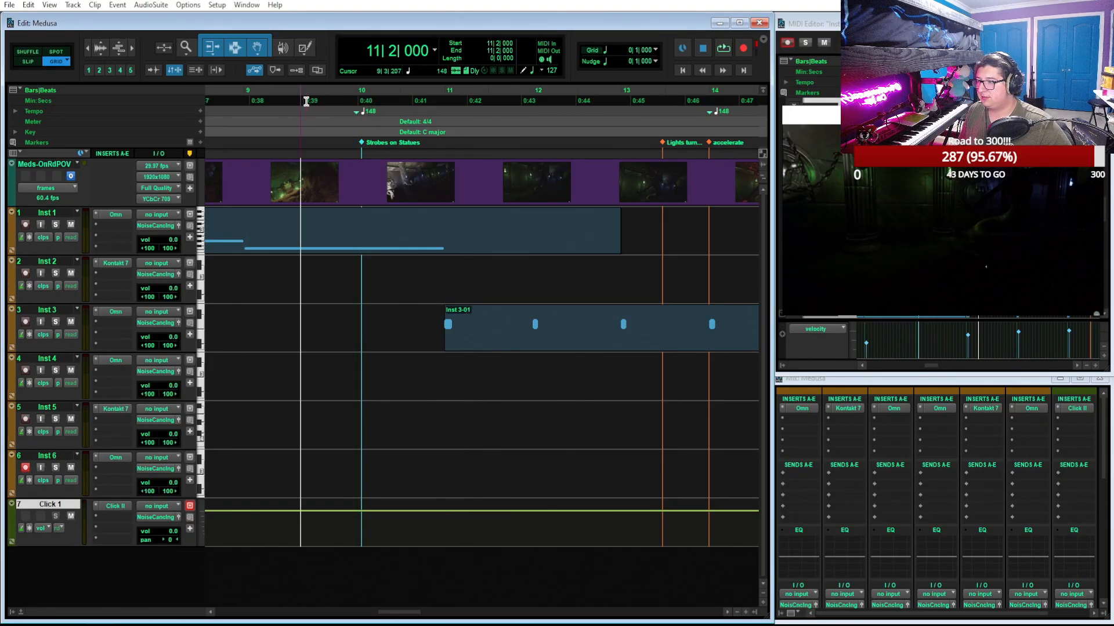
pyautogui.click(721, 50)
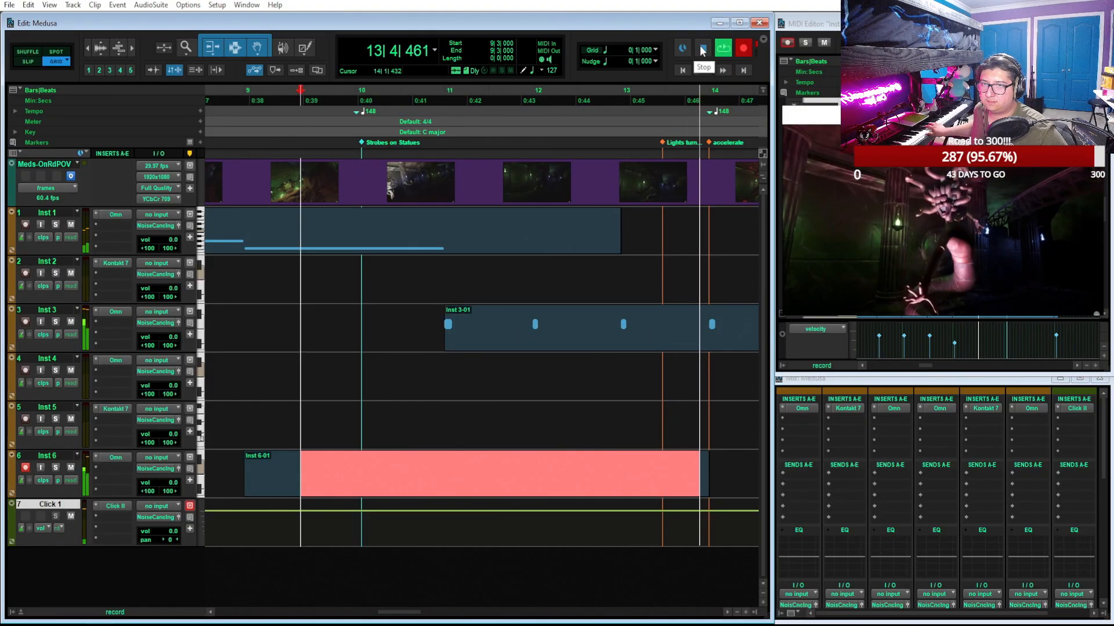
pyautogui.click(702, 51)
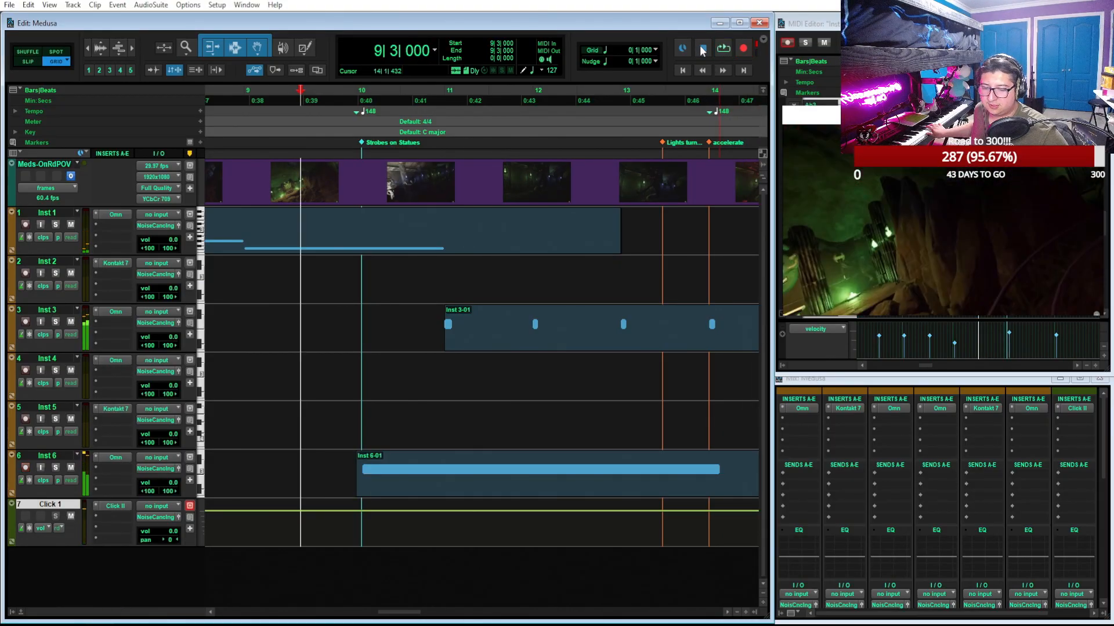
# Show the recorded Inst 6 clip in the MIDI Editor and align the start of its C3 note to 10|1|000
pyautogui.click(518, 485)
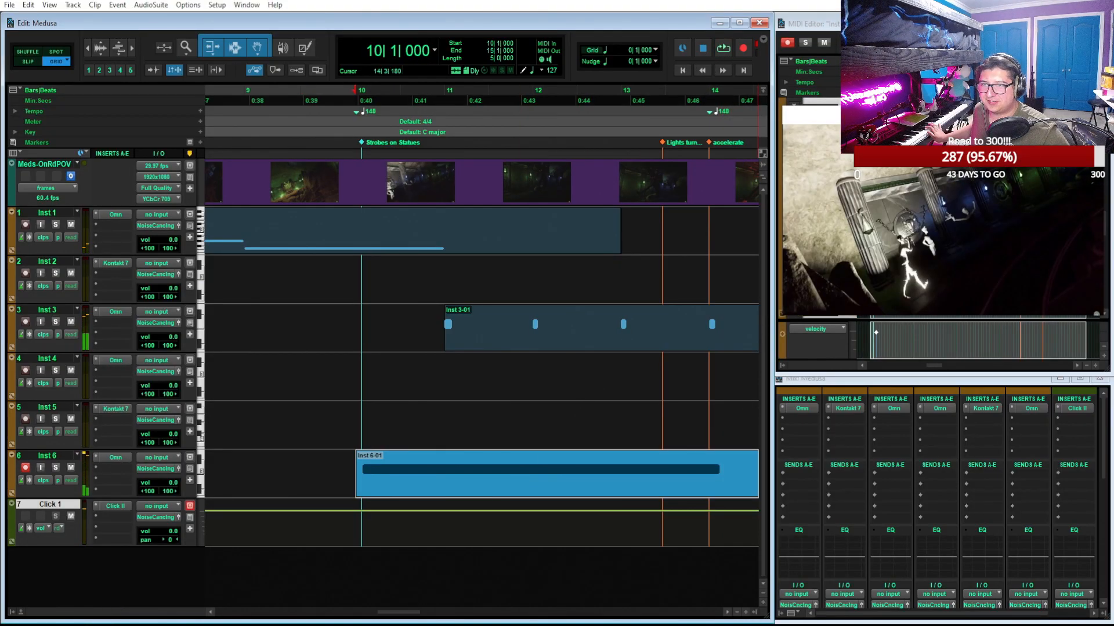
pyautogui.moveTo(1054, 116); pyautogui.dragTo(299, 388)
pyautogui.scroll(4, 899, 177)
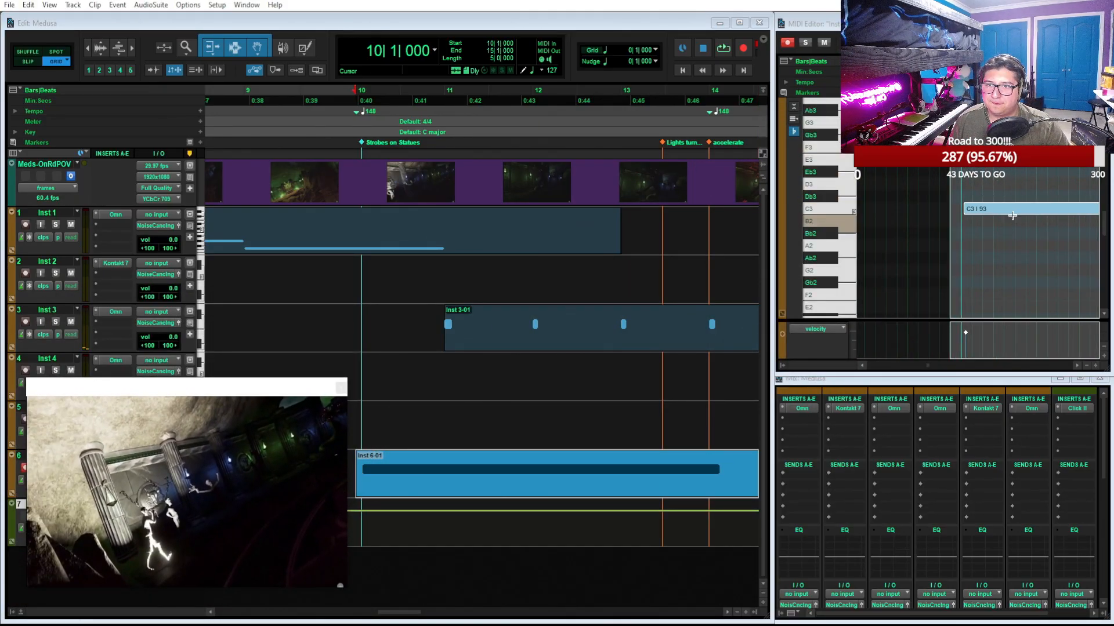
pyautogui.click(991, 212)
pyautogui.moveTo(246, 385); pyautogui.dragTo(746, 145)
# Insert the stereo Studio Reverb plugin on Inst 6 below Omnisphere
pyautogui.click(110, 467)
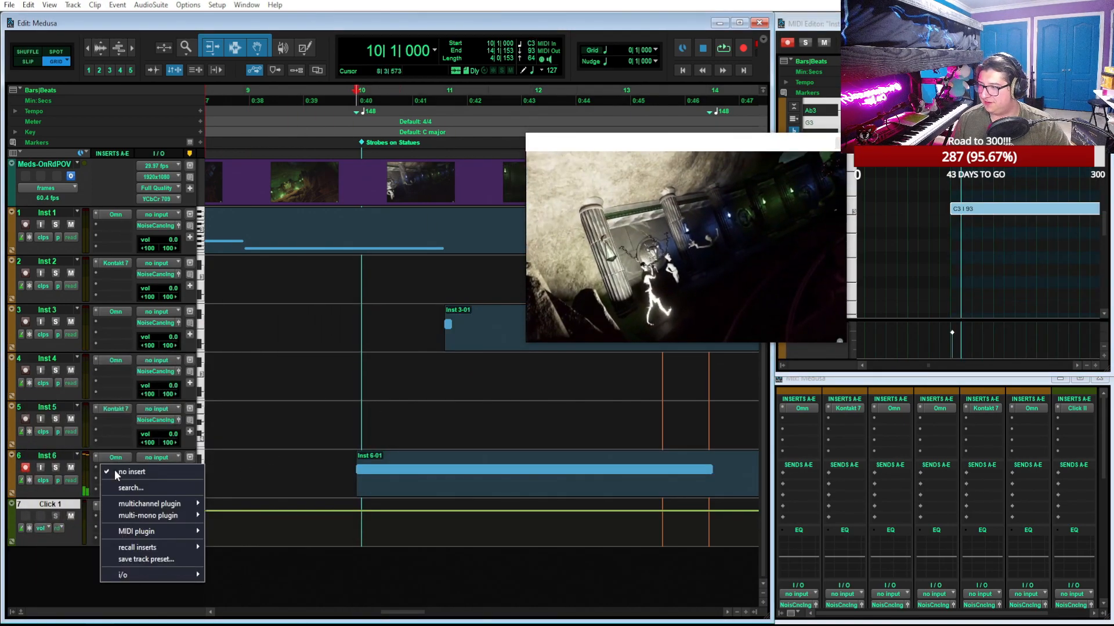
pyautogui.moveTo(181, 509)
pyautogui.moveTo(240, 541)
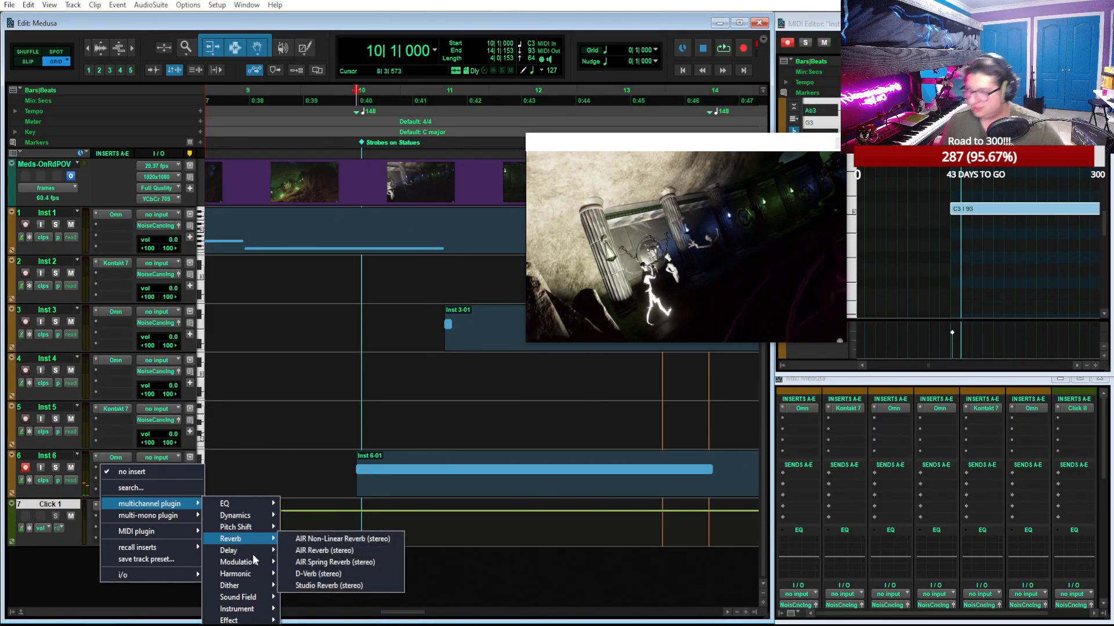
pyautogui.click(385, 586)
# Play back from bar 10, mute the Click 1 track and briefly solo Inst 6 to check the reverb
pyautogui.press('space')
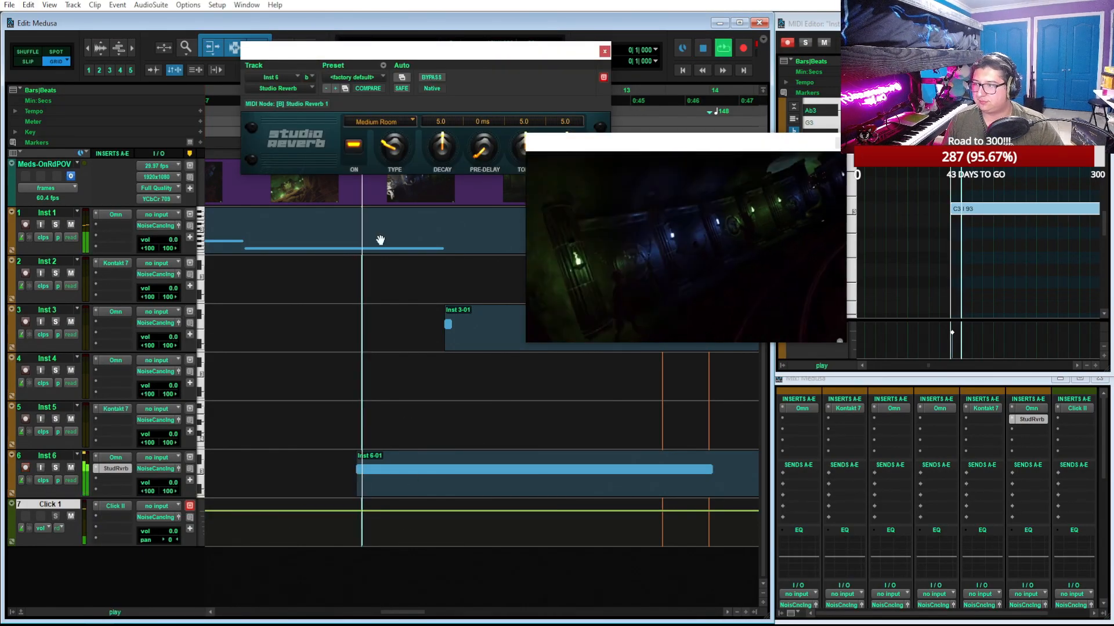
pyautogui.click(71, 517)
pyautogui.click(56, 468)
pyautogui.click(56, 468)
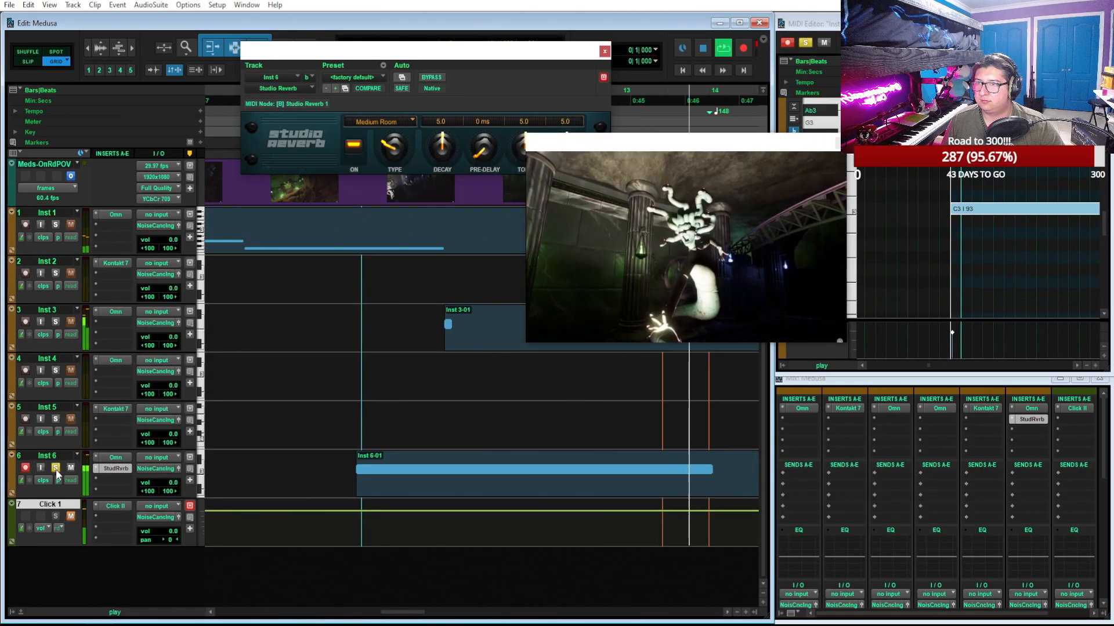
pyautogui.press('space')
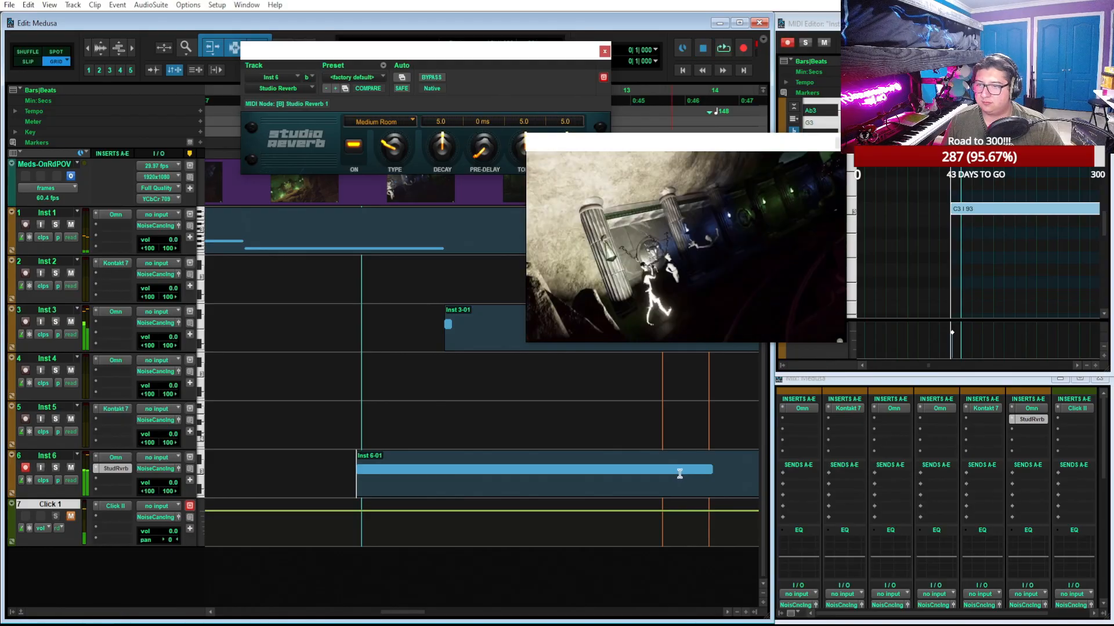
# Trim the end of the Inst 6 C3 note to bar 14 at the accelerate marker and play it back
pyautogui.doubleClick(1010, 189)
pyautogui.scroll(1, 1061, 224)
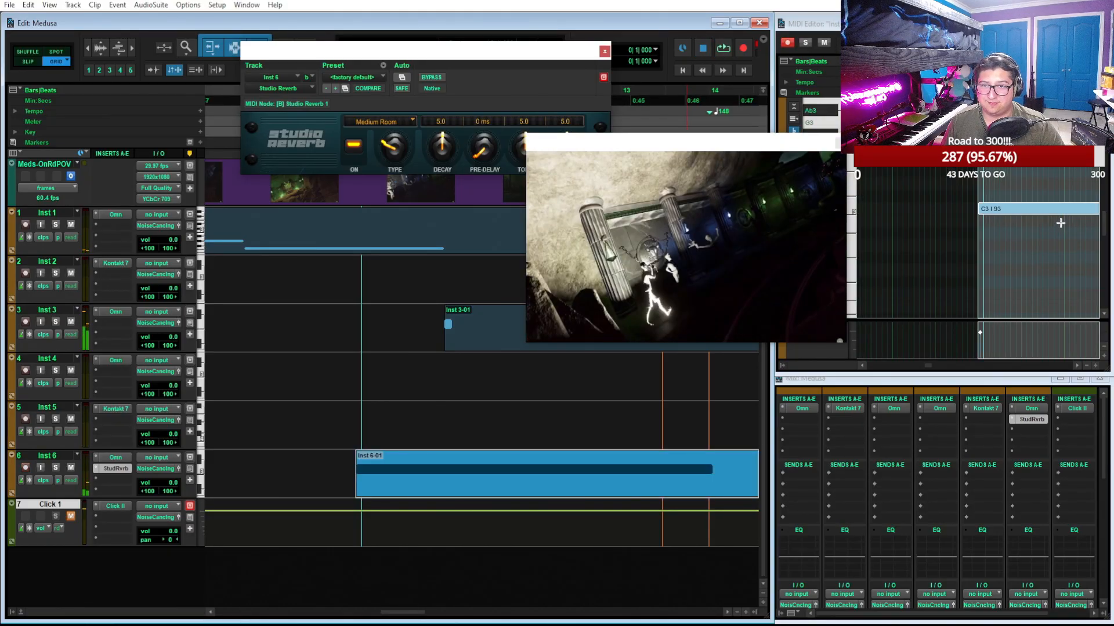
pyautogui.hscroll(4, 1060, 224)
pyautogui.hscroll(6, 1060, 223)
pyautogui.hscroll(-1, 1059, 224)
pyautogui.moveTo(963, 209); pyautogui.dragTo(960, 209)
pyautogui.press('space')
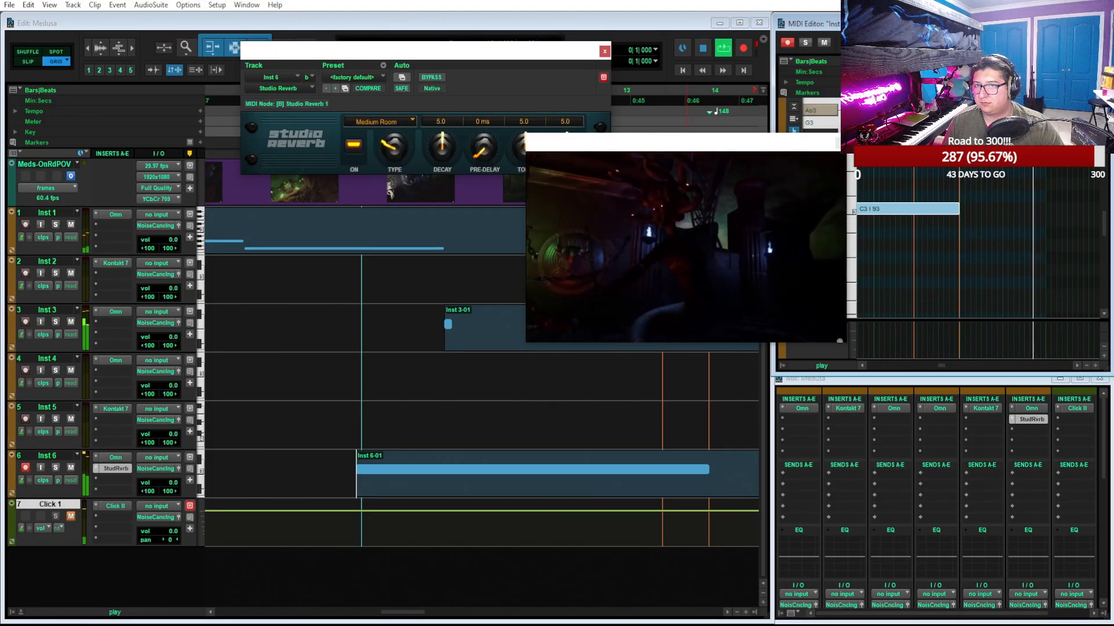
# Move the video window over the Mix window and close the Studio Reverb window
pyautogui.moveTo(788, 153); pyautogui.dragTo(1040, 413)
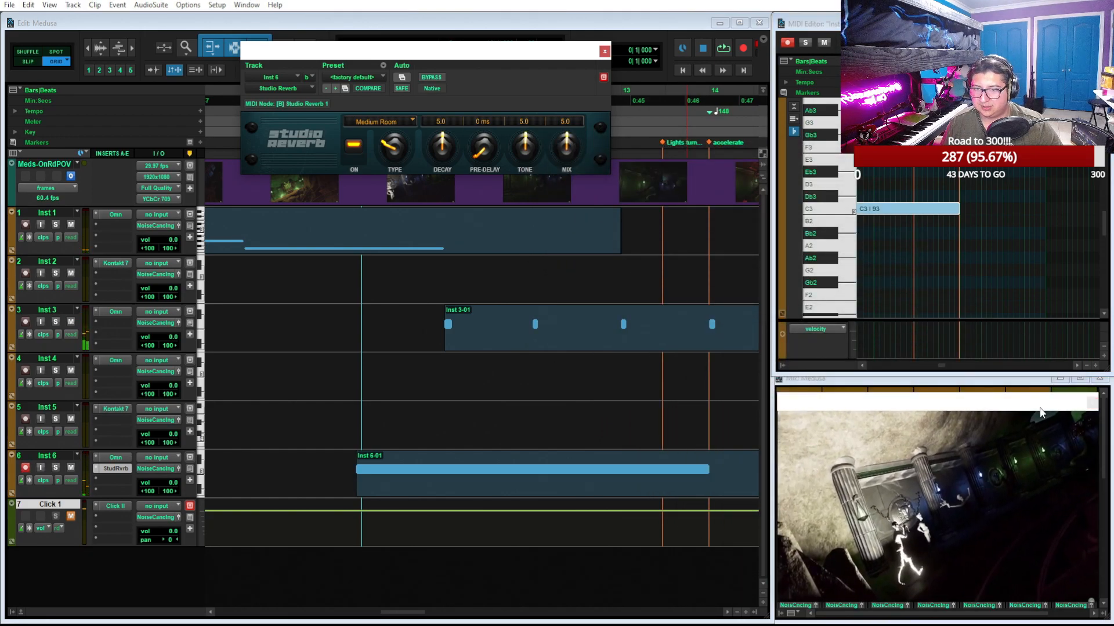
pyautogui.click(605, 51)
# Create a new stereo instrument track below the Click 1 track
pyautogui.scroll(-1, 540, 238)
pyautogui.hscroll(-2, 540, 238)
pyautogui.hscroll(-2, 395, 287)
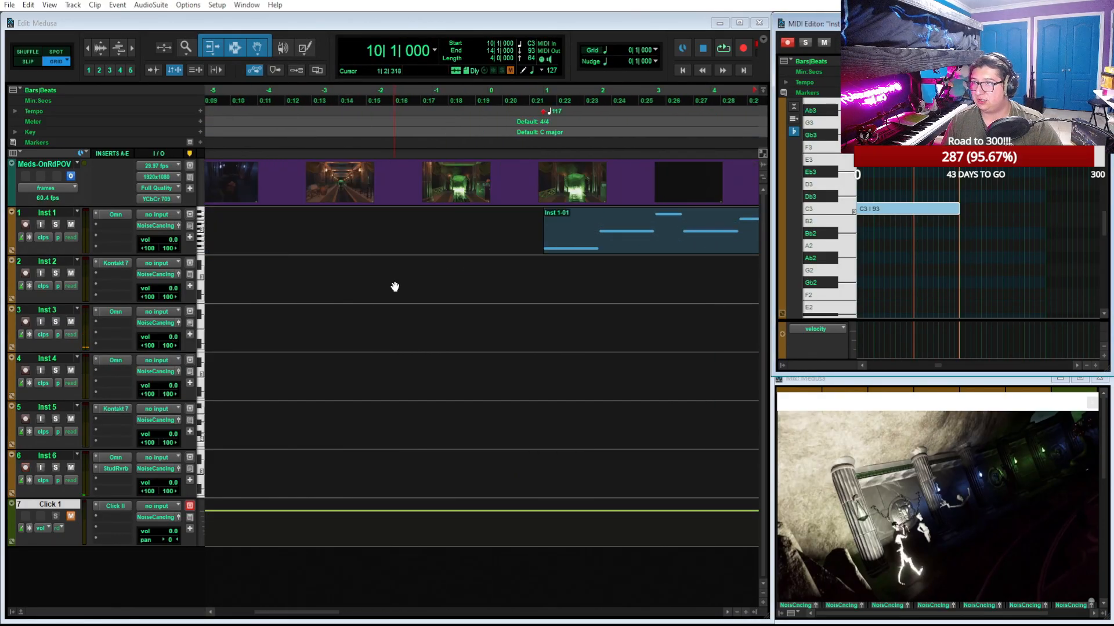
pyautogui.hscroll(3, 429, 249)
pyautogui.scroll(-2, 431, 249)
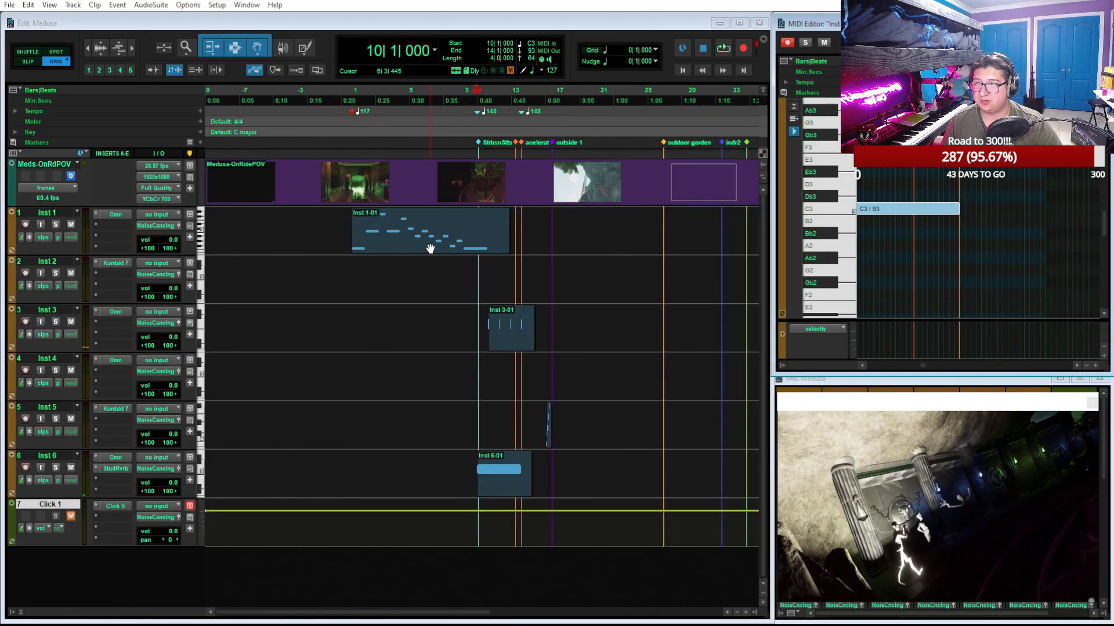
pyautogui.doubleClick(124, 587)
pyautogui.press('Return')
# Find Omnisphere by searching the plugins for "omn" and insert it on Inst 7
pyautogui.click(110, 555)
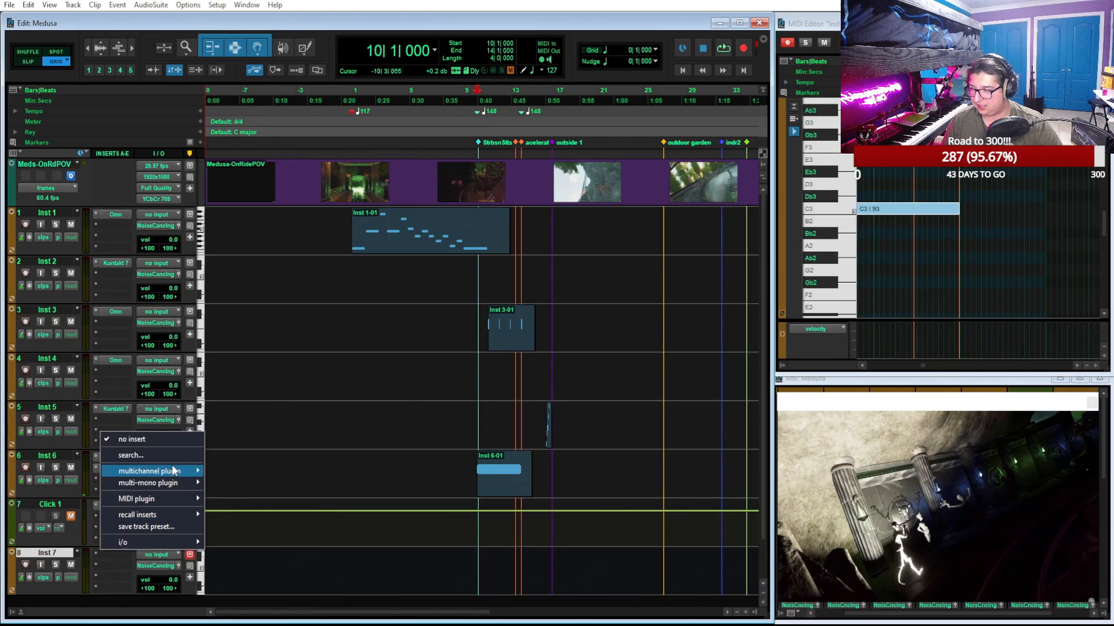
pyautogui.moveTo(173, 471)
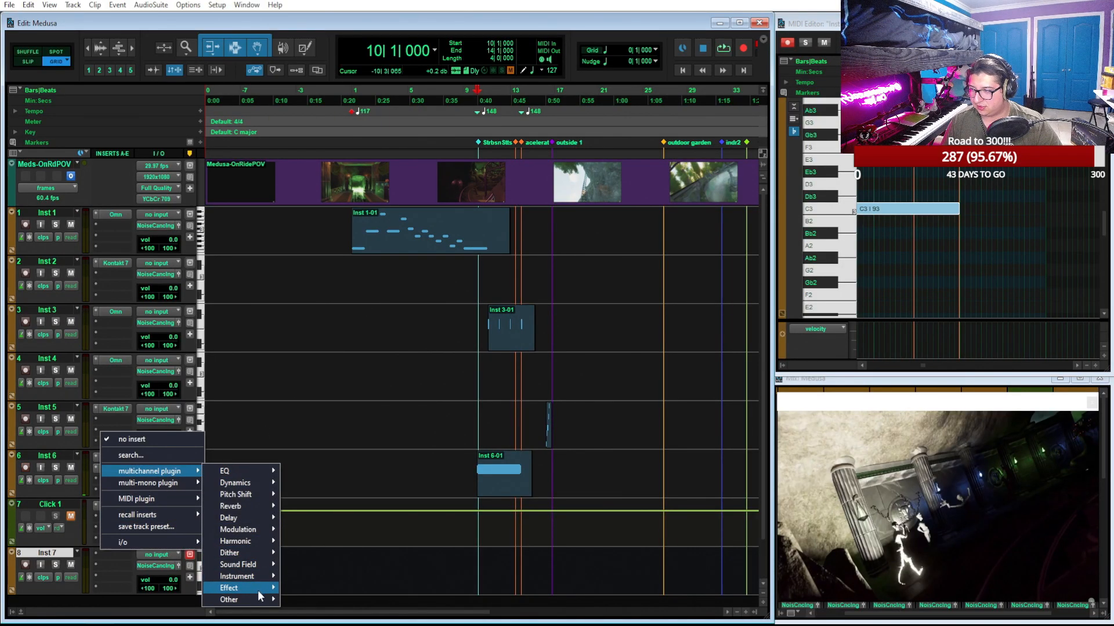
pyautogui.click(163, 456)
pyautogui.write('omn')
pyautogui.press('Return')
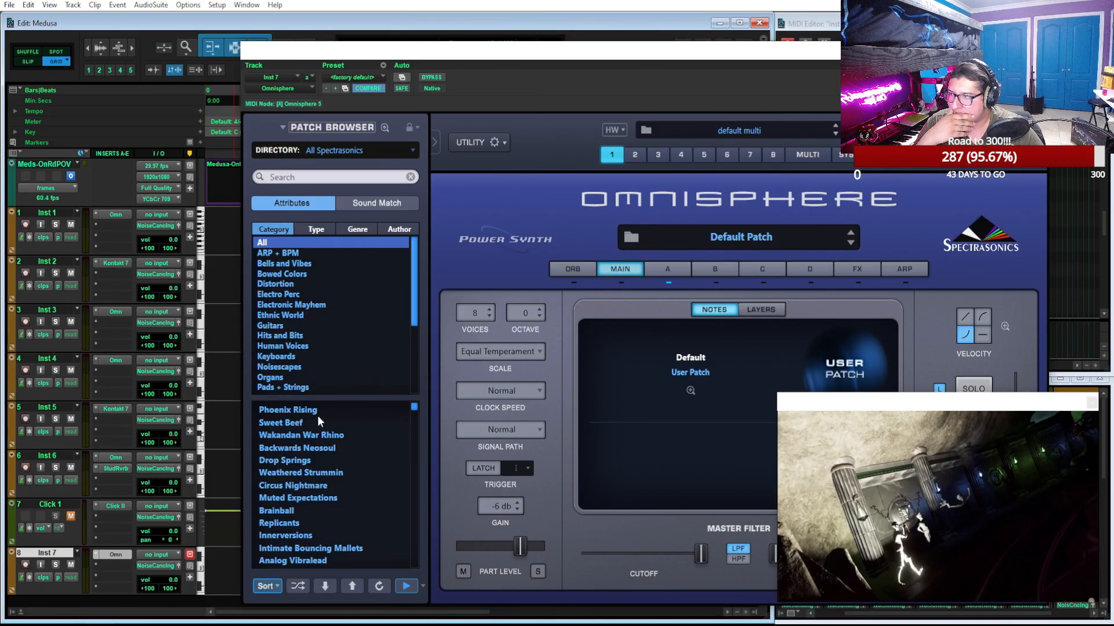
# Filter the Omnisphere patches to the ARP + BPM category and audition Drumming Inside the Piano
pyautogui.click(300, 254)
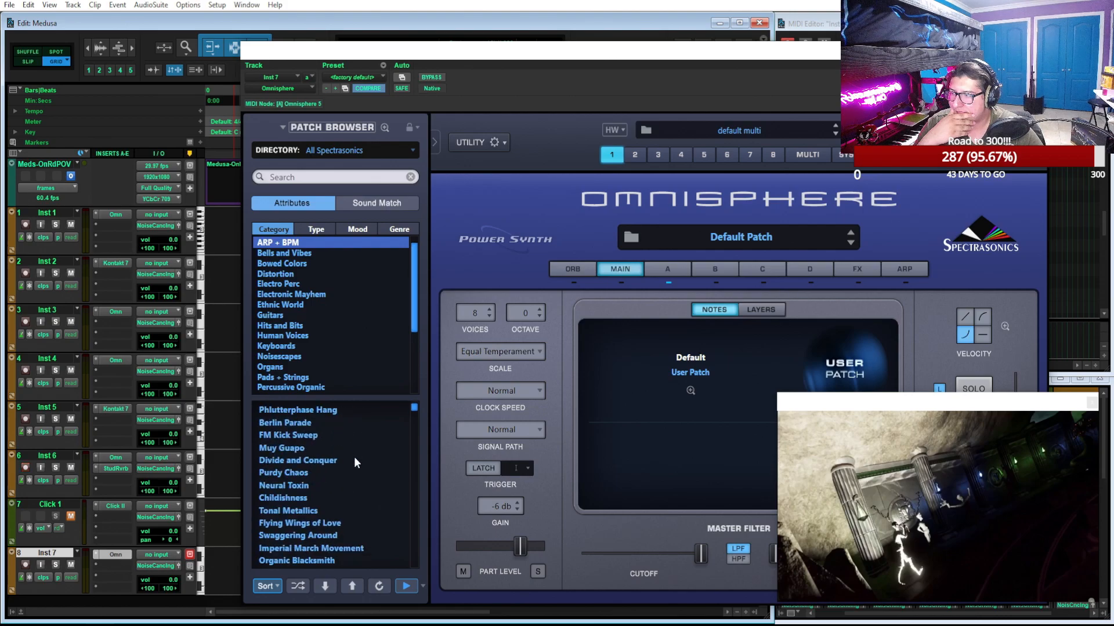
pyautogui.scroll(-4, 354, 461)
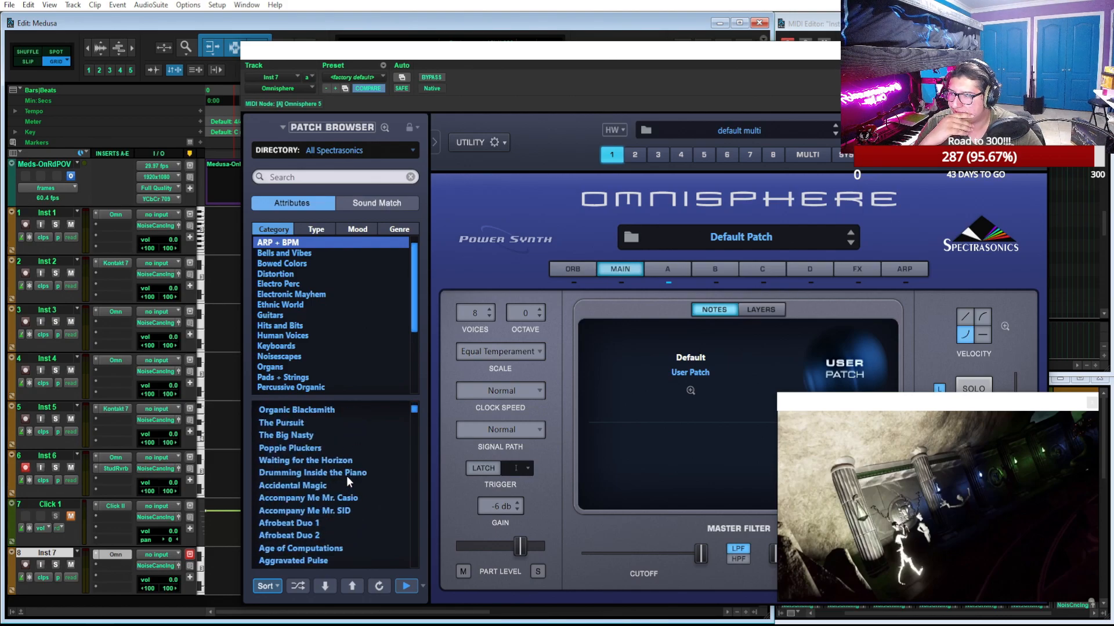
pyautogui.click(346, 474)
pyautogui.scroll(-3, 346, 475)
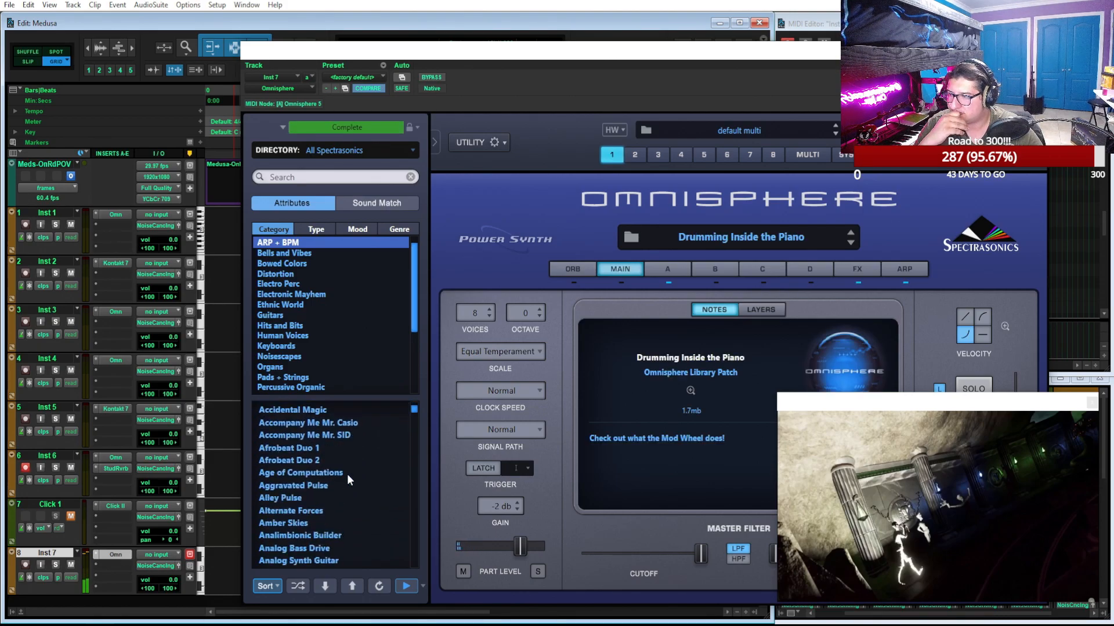
pyautogui.scroll(-3, 347, 474)
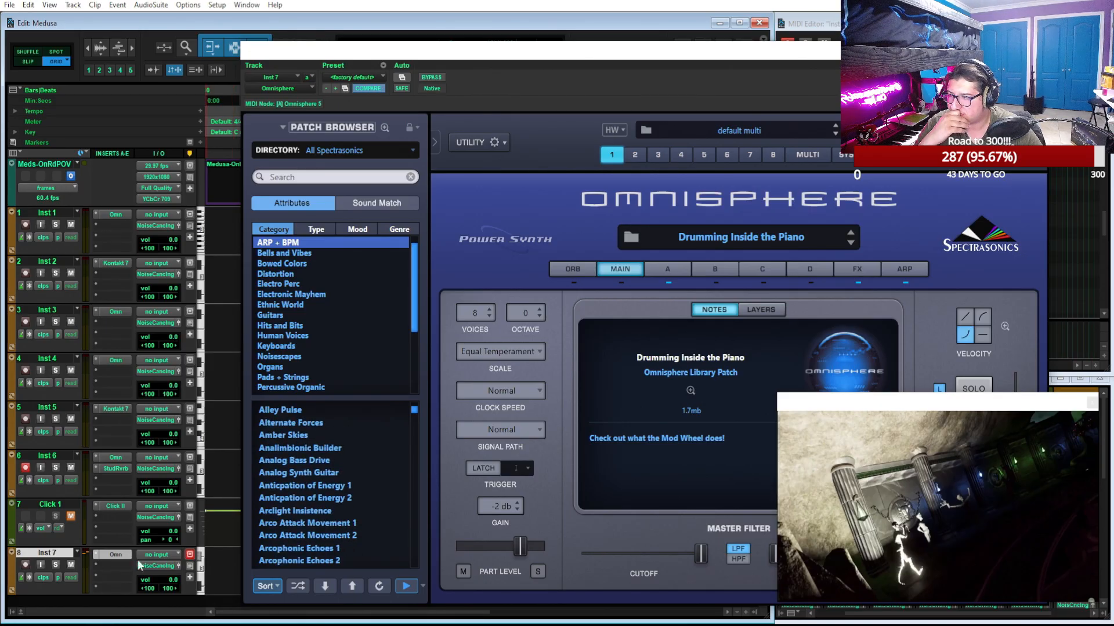
pyautogui.click(405, 586)
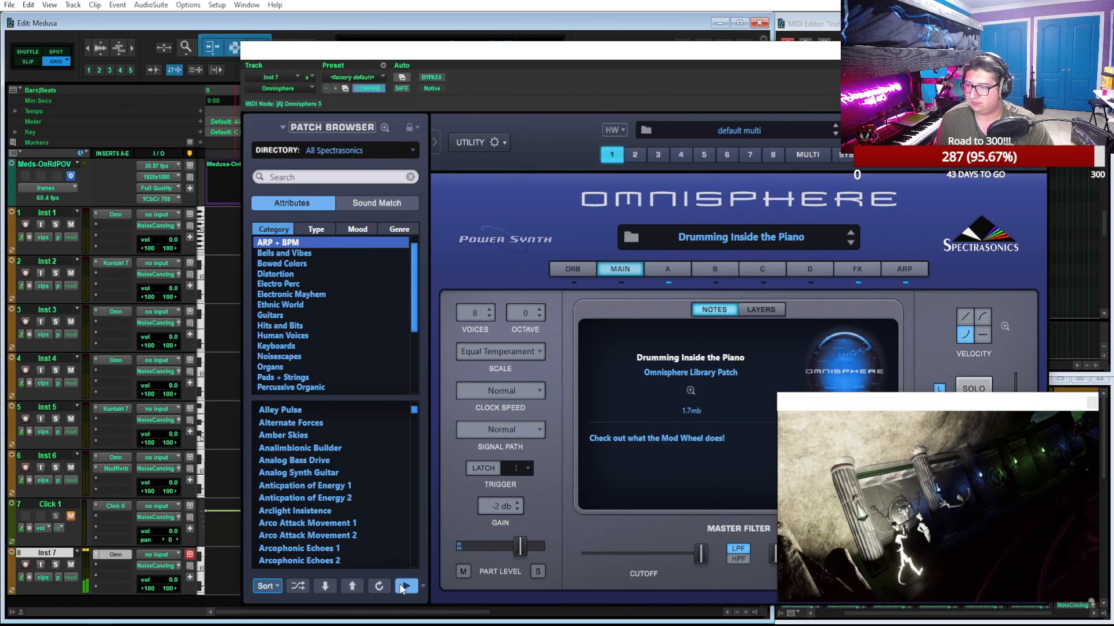
# Duplicate the Inst 7 track once with its playlists, automation, inserts and sends, placing the copy after it
pyautogui.scroll(-1, 160, 504)
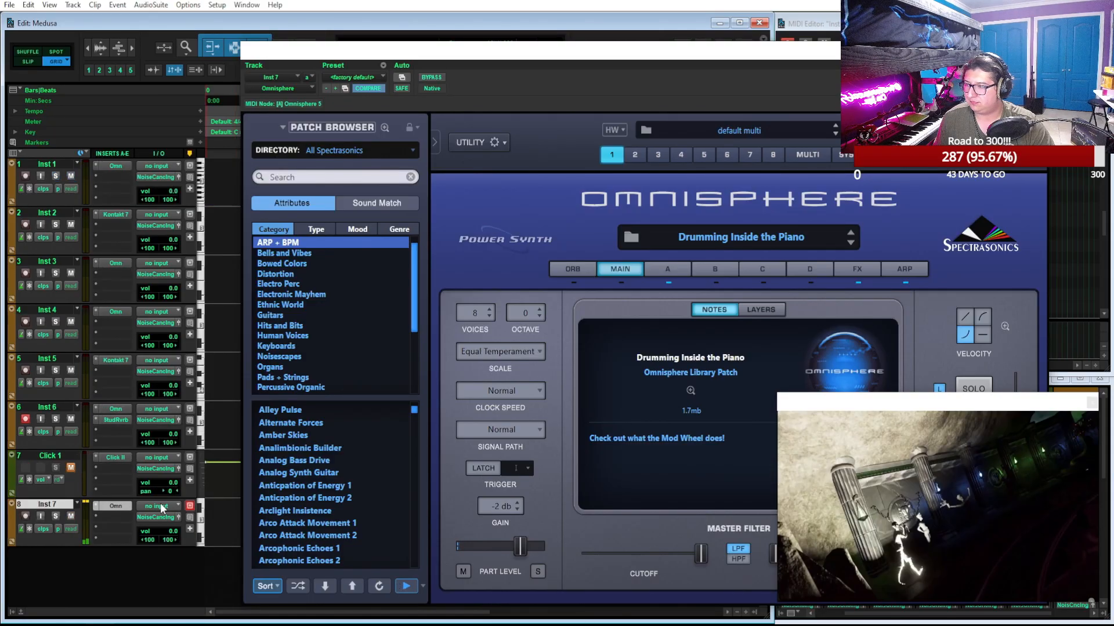
pyautogui.rightClick(43, 507)
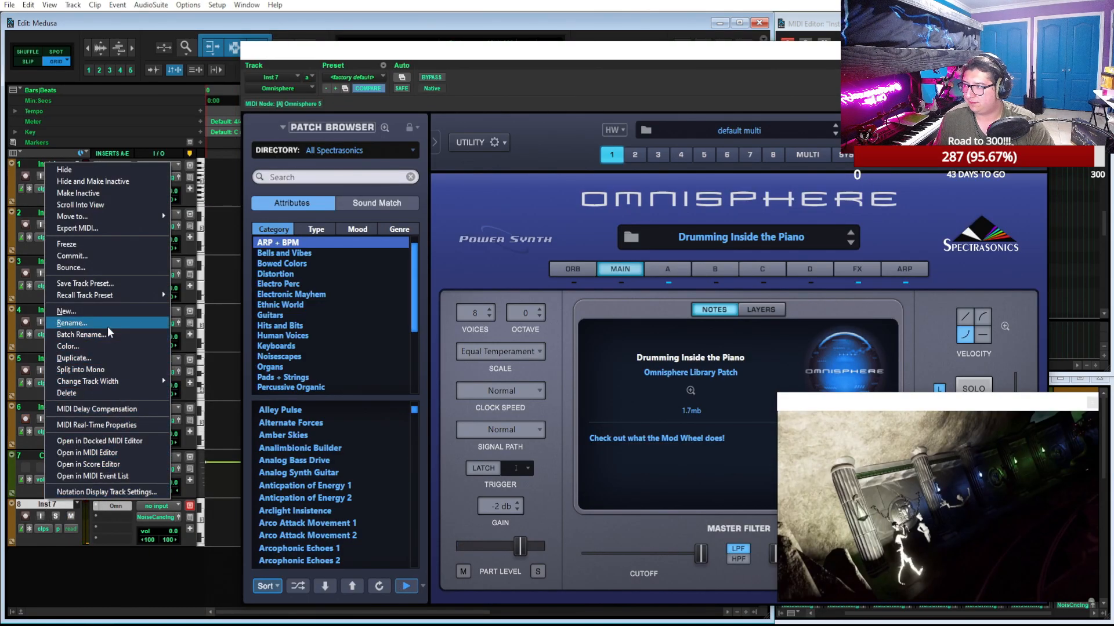
pyautogui.click(108, 358)
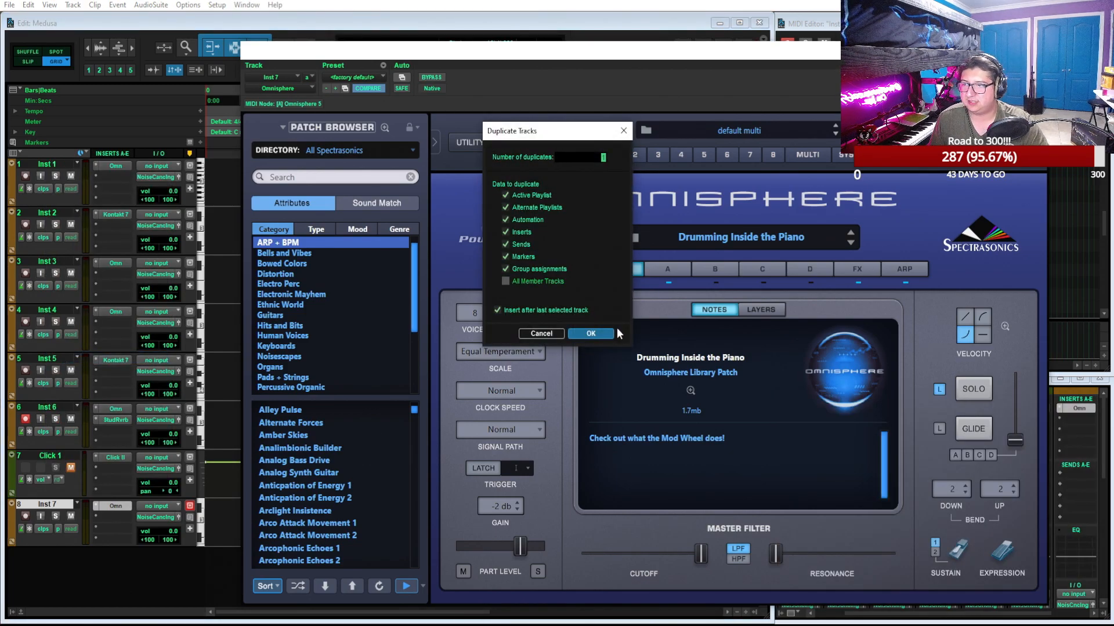
pyautogui.click(607, 335)
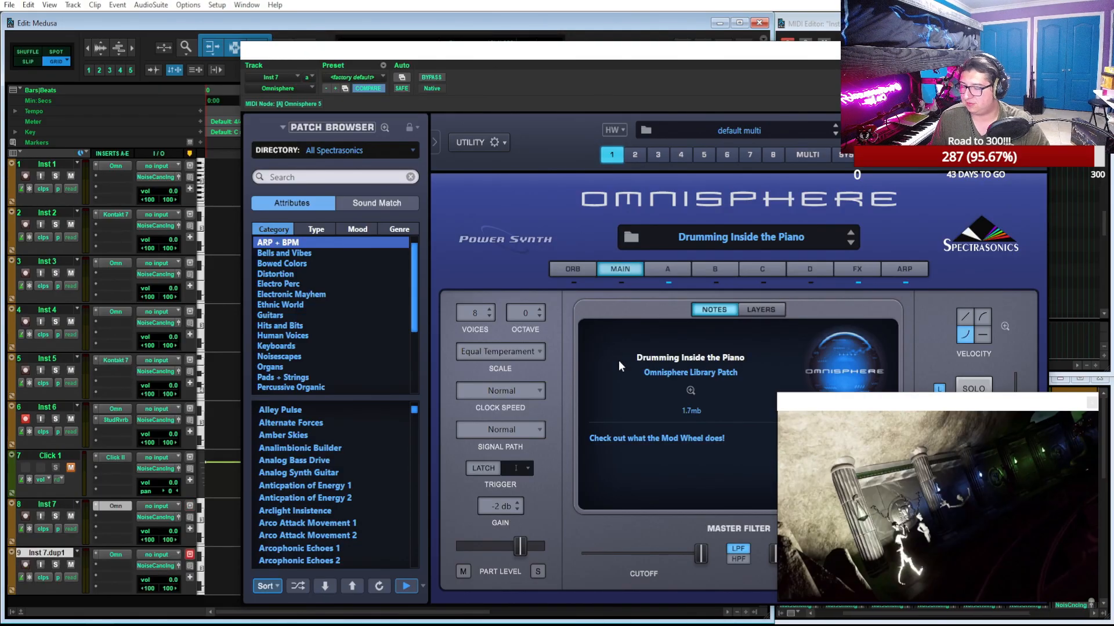
# Audition Arco Attack Movement 1 and 2 on Inst 7 and load the Arcophonic Echoes 1 patch
pyautogui.click(331, 486)
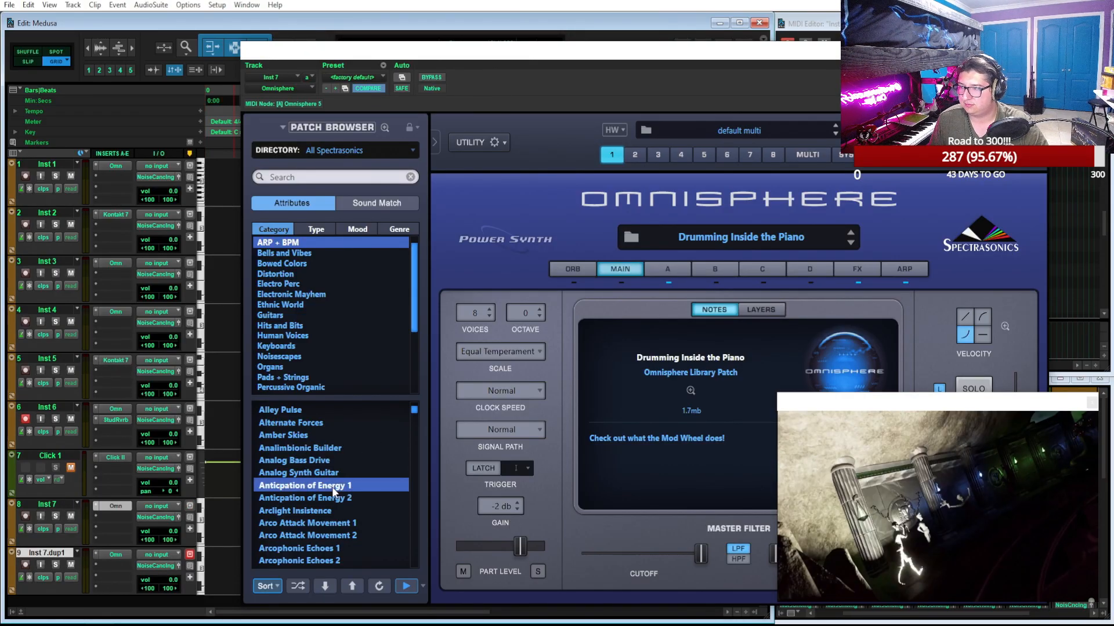
pyautogui.click(357, 523)
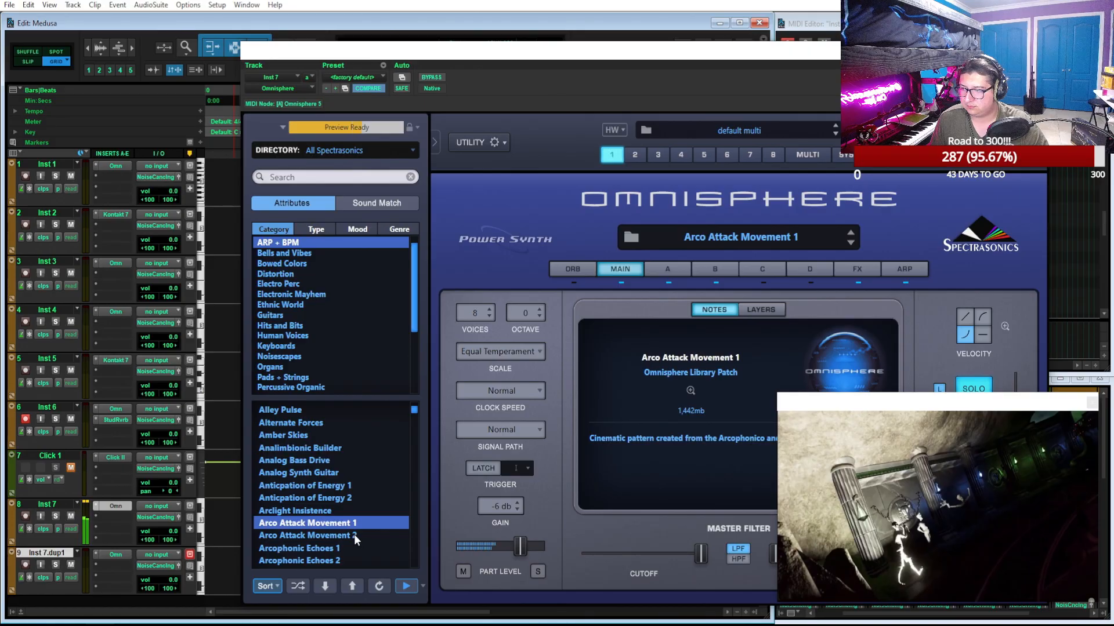
pyautogui.click(365, 548)
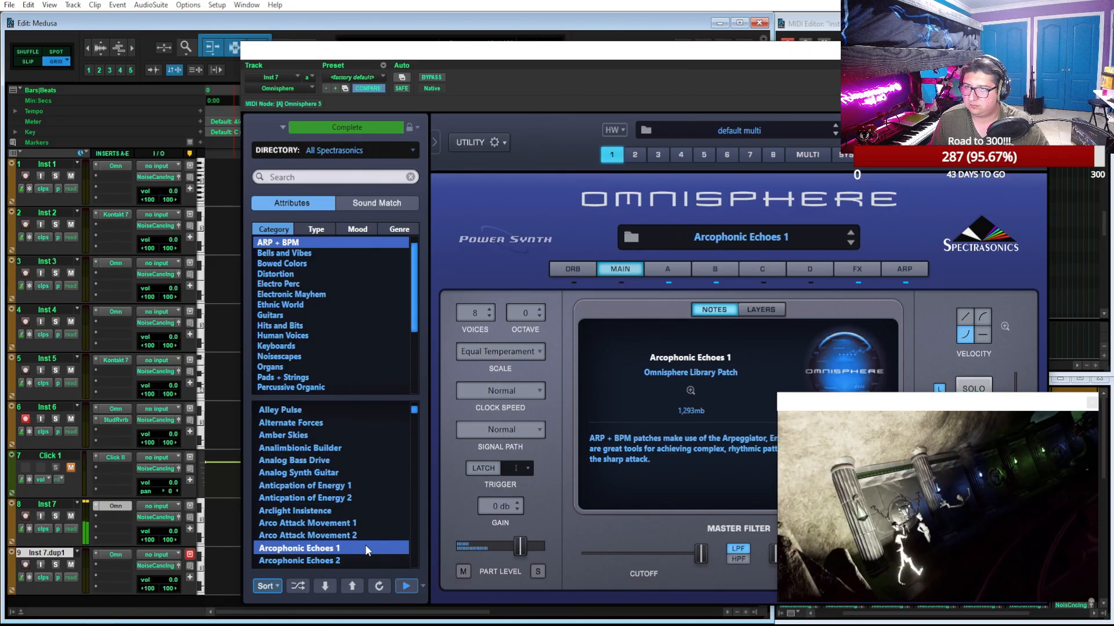
pyautogui.click(347, 534)
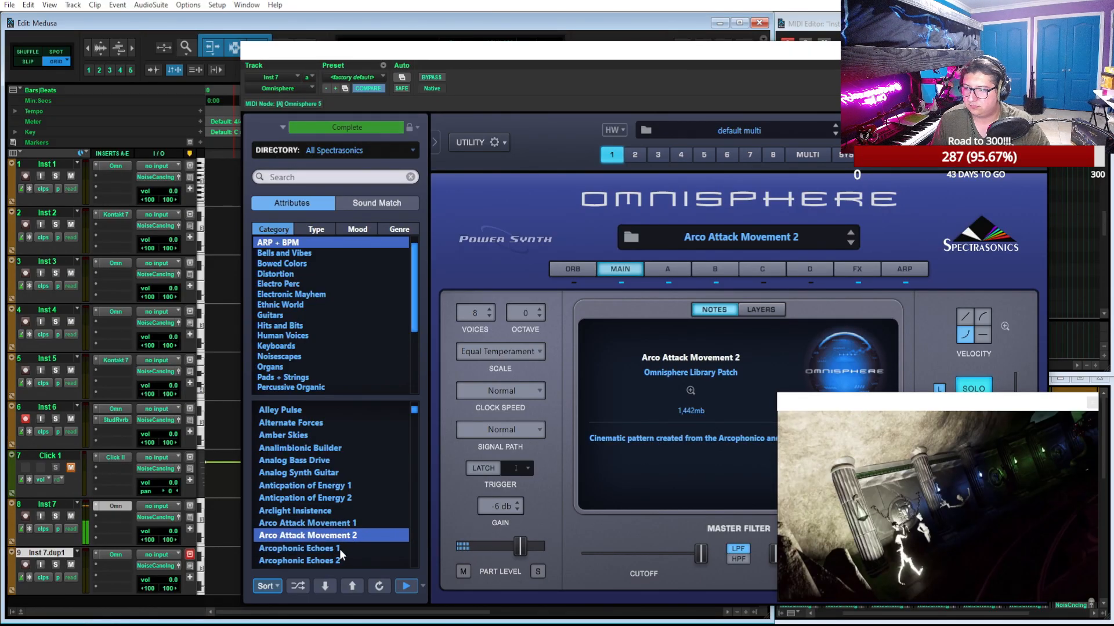
pyautogui.click(346, 547)
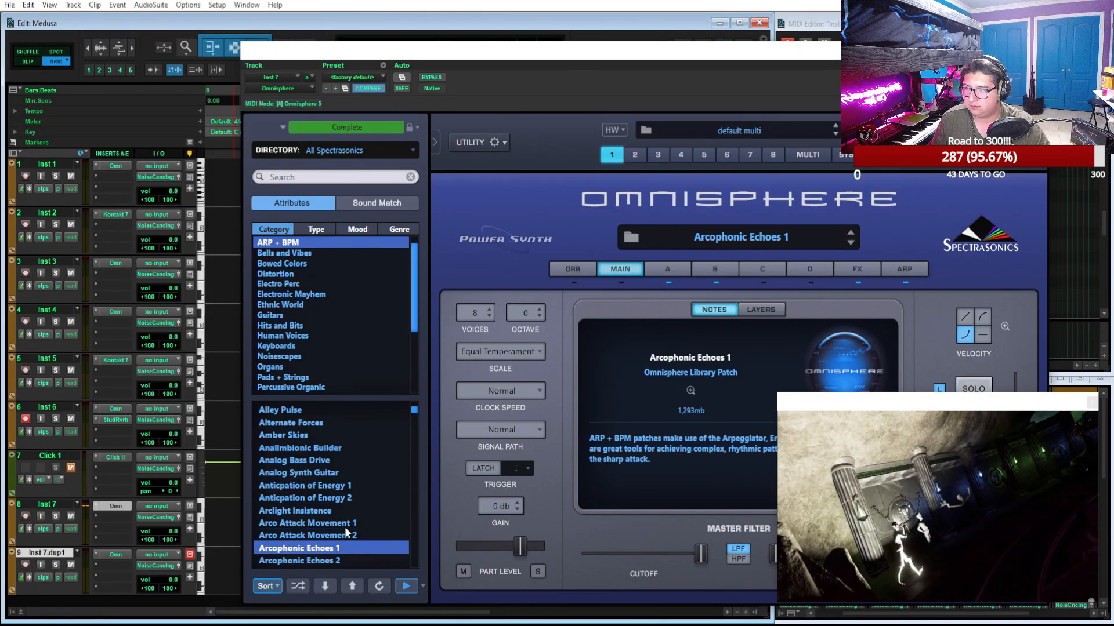
# Move the Omnisphere window clear of the timeline and set the bar 1 tempo to 148 BPM
pyautogui.moveTo(291, 80); pyautogui.dragTo(495, 66)
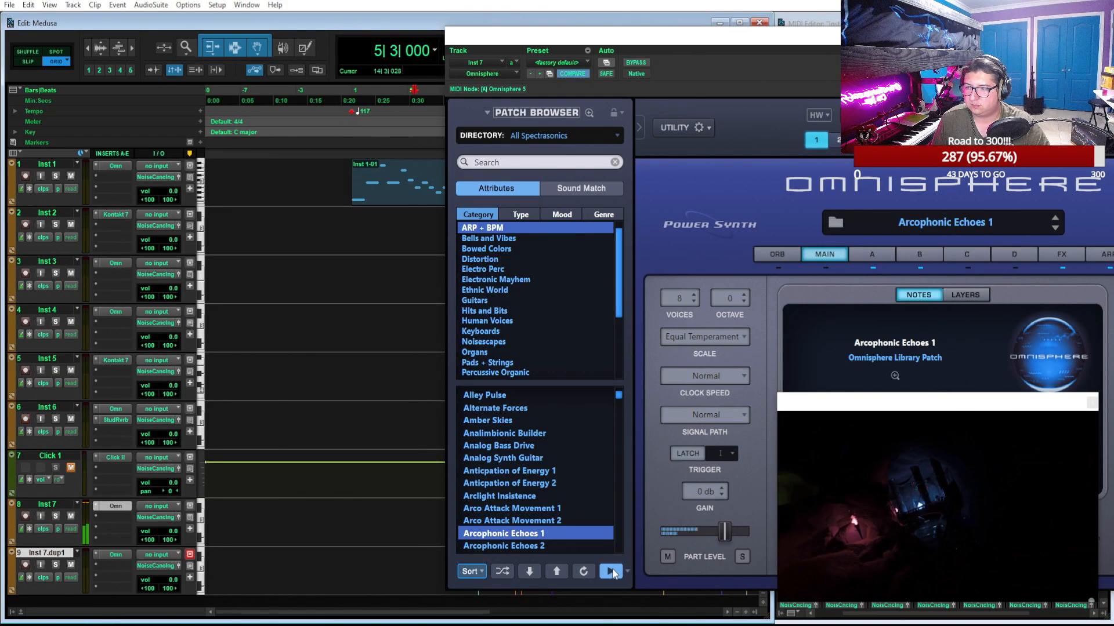
pyautogui.moveTo(883, 37); pyautogui.dragTo(747, 239)
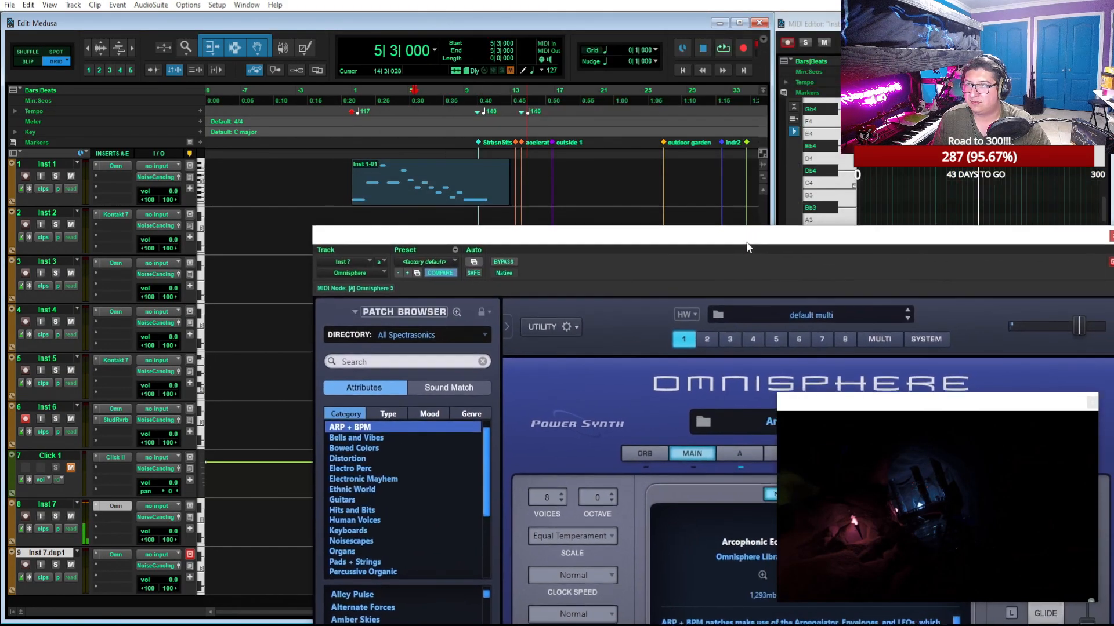
pyautogui.doubleClick(354, 113)
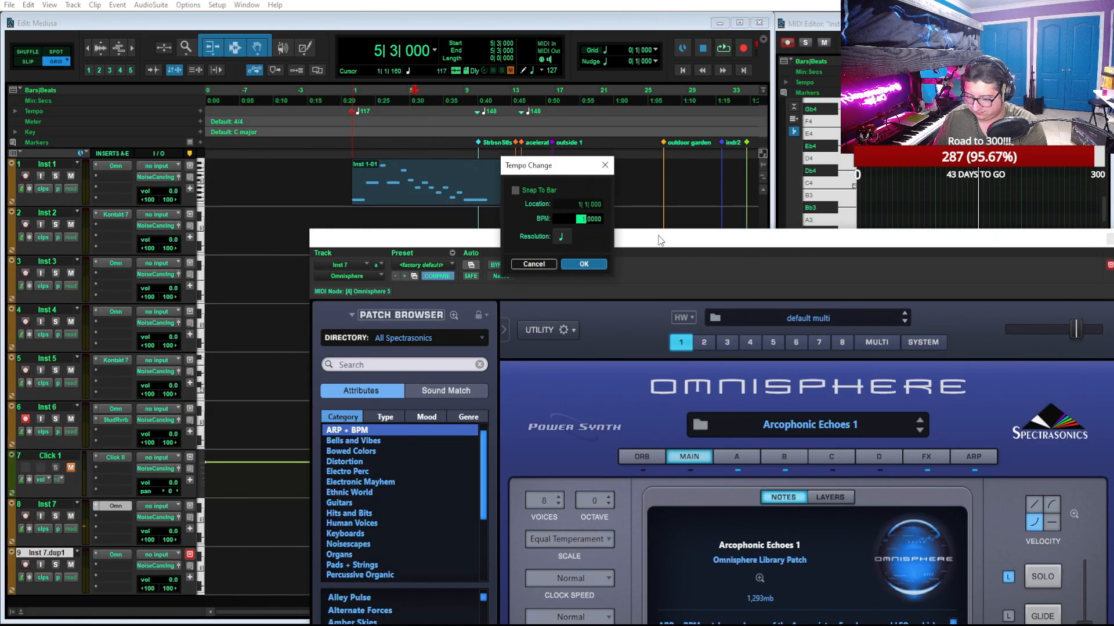
pyautogui.press('Return')
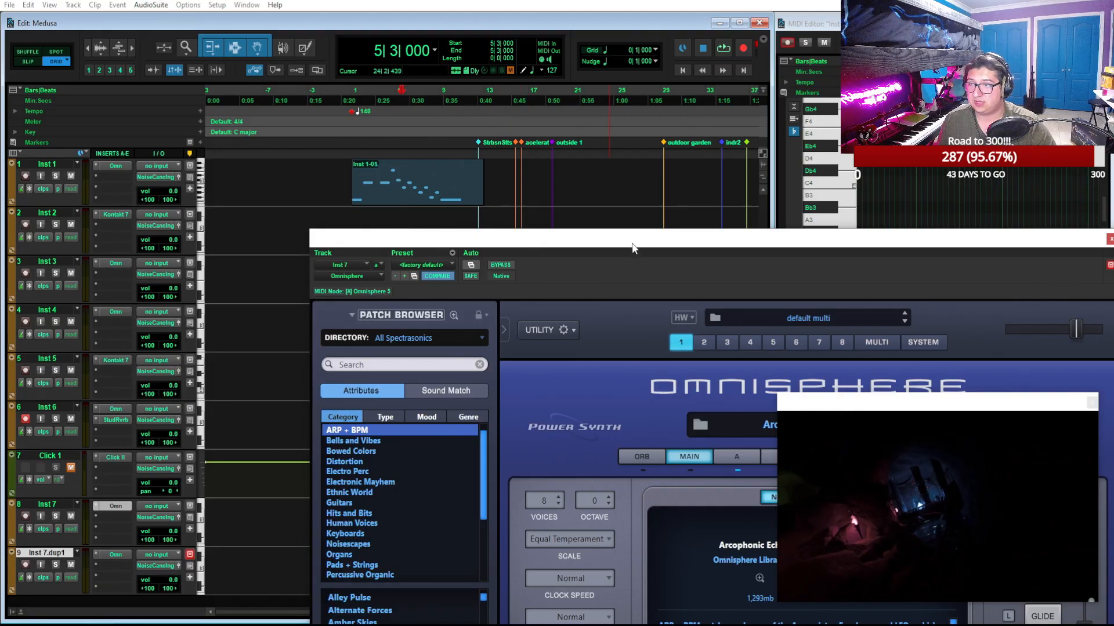
# Close the Omnisphere window and zoom in on the clips in the timeline
pyautogui.moveTo(632, 245); pyautogui.dragTo(595, 347)
pyautogui.hotkey('ctrl', 'w')
pyautogui.press('t')
pyautogui.press('t')
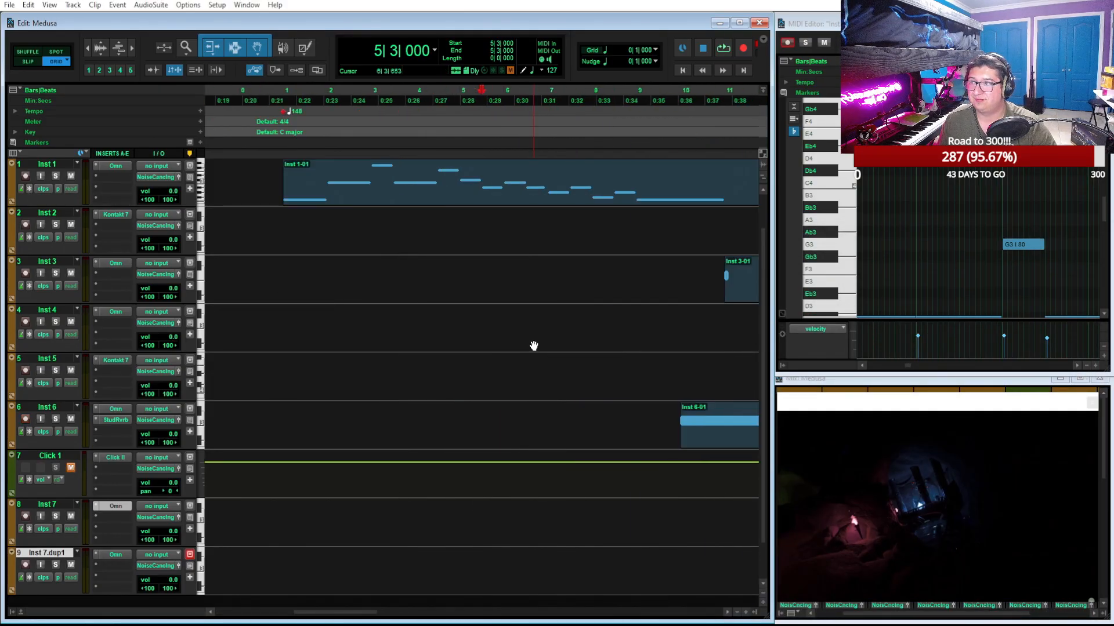
# Compare the clip positions with the Strobes on Statues marker and undo the bar 1 tempo change
pyautogui.hscroll(5, 534, 346)
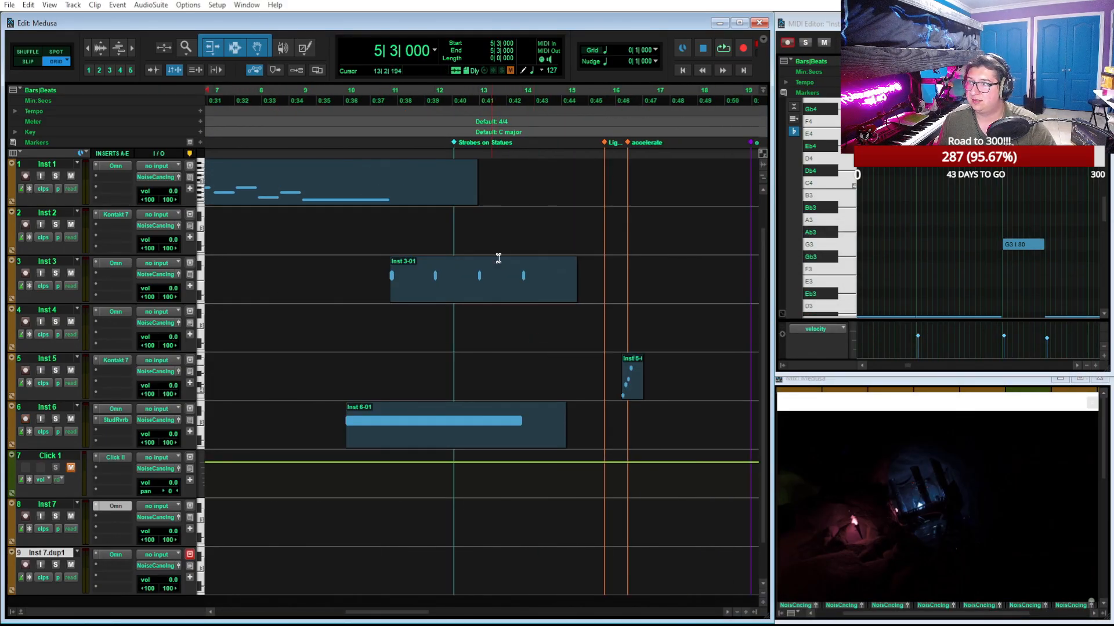
pyautogui.hscroll(-4, 493, 190)
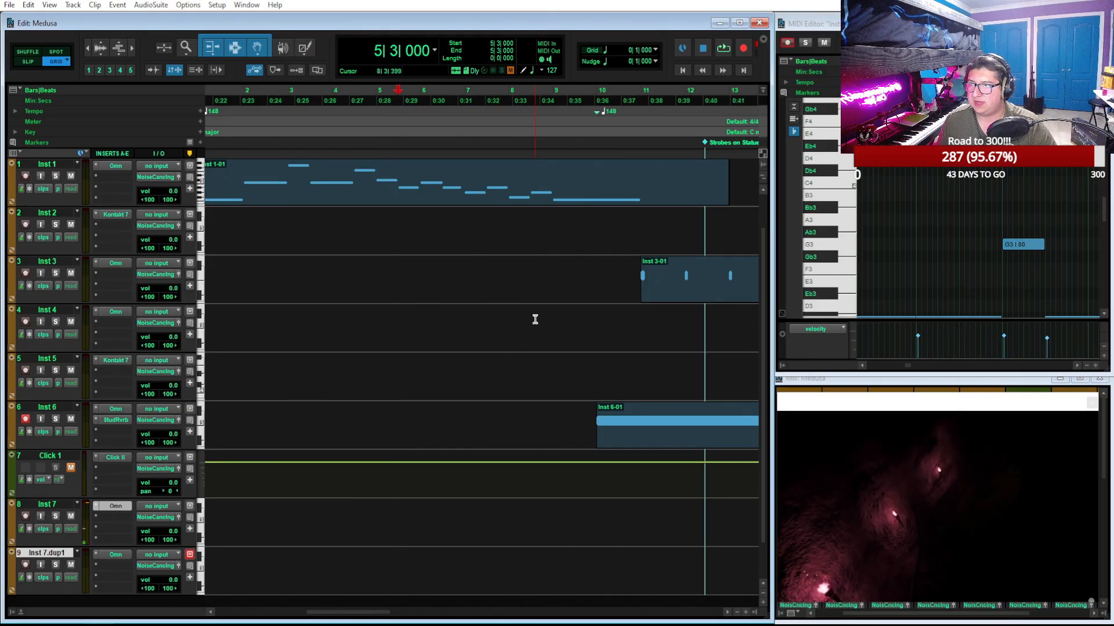
pyautogui.hotkey('ctrl', 'z')
pyautogui.hotkey('ctrl', '[')
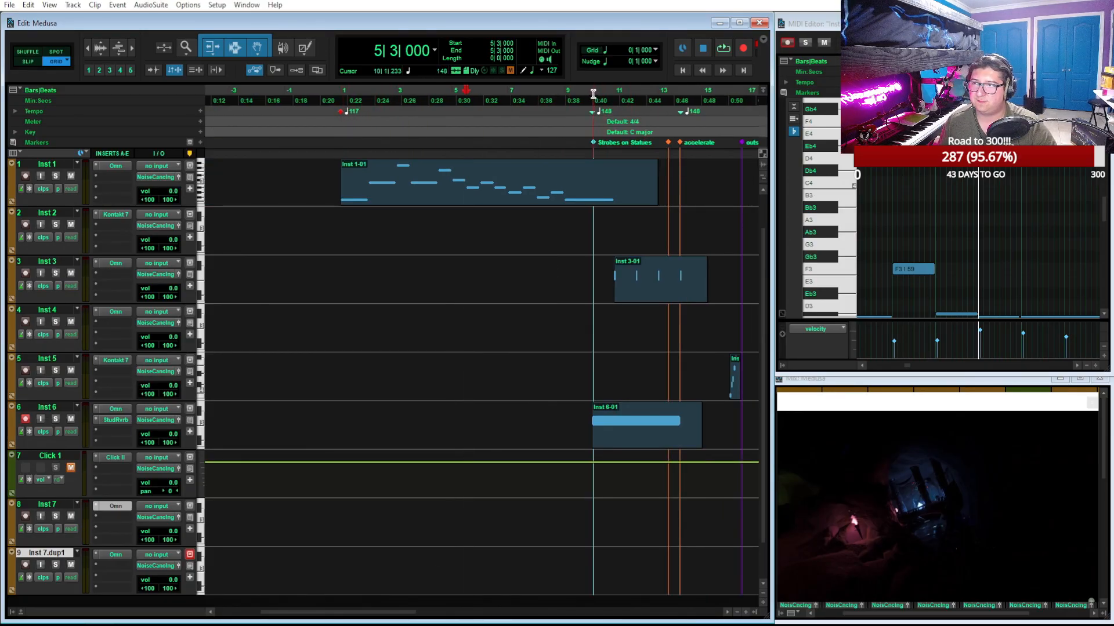
# Play back from bar 10 at the Strobes on Statues marker through the accelerate section
pyautogui.click(593, 92)
pyautogui.press('space')
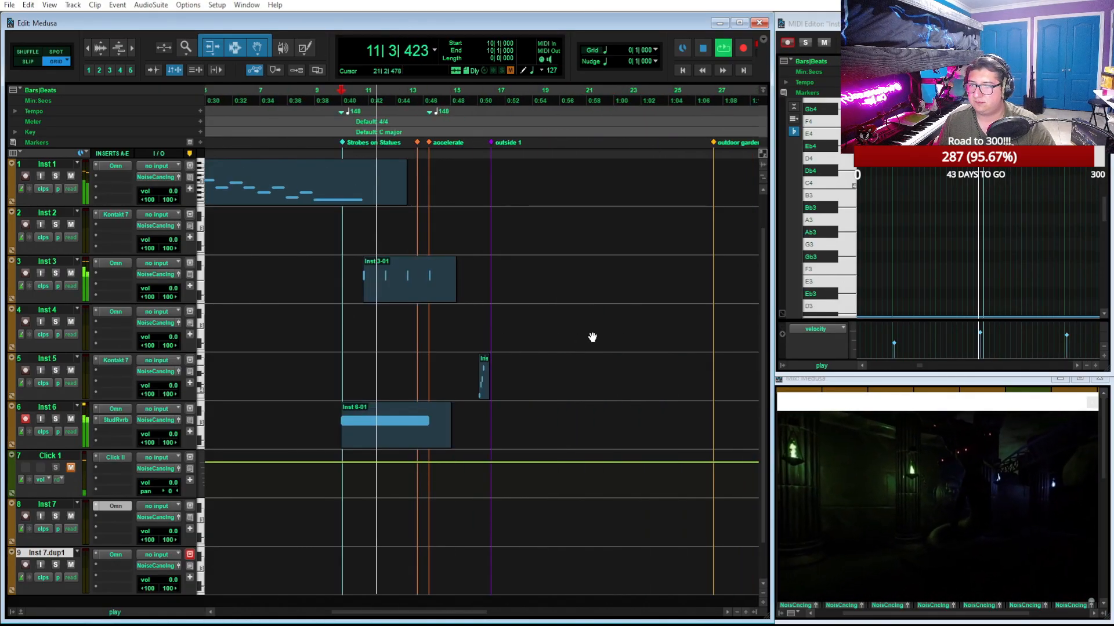
pyautogui.hotkey('ctrl', ']')
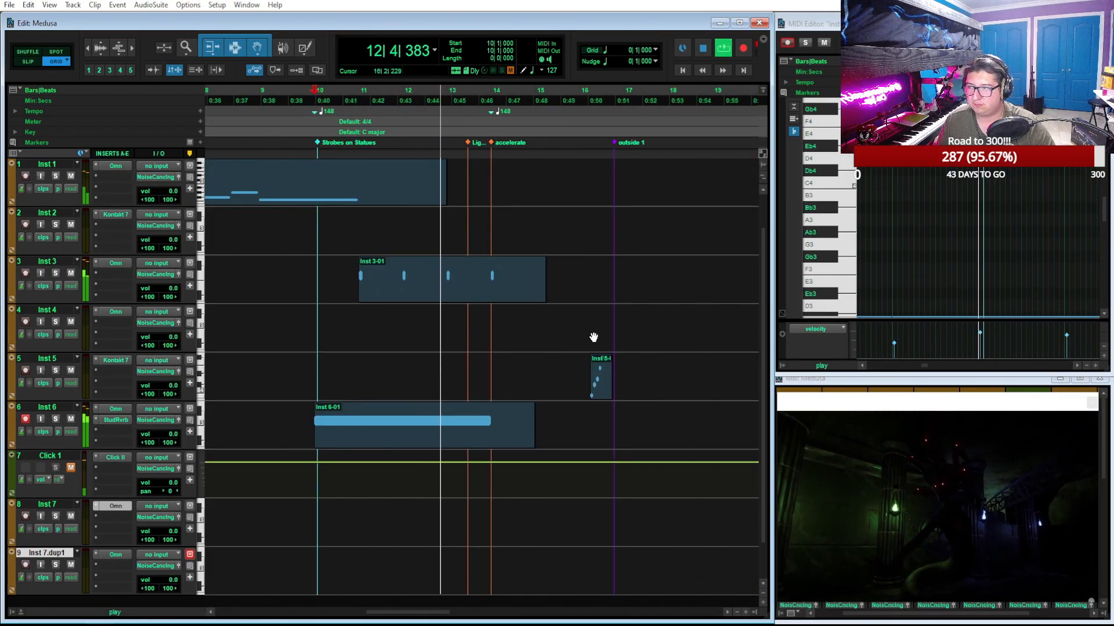
pyautogui.hotkey('ctrl', ']')
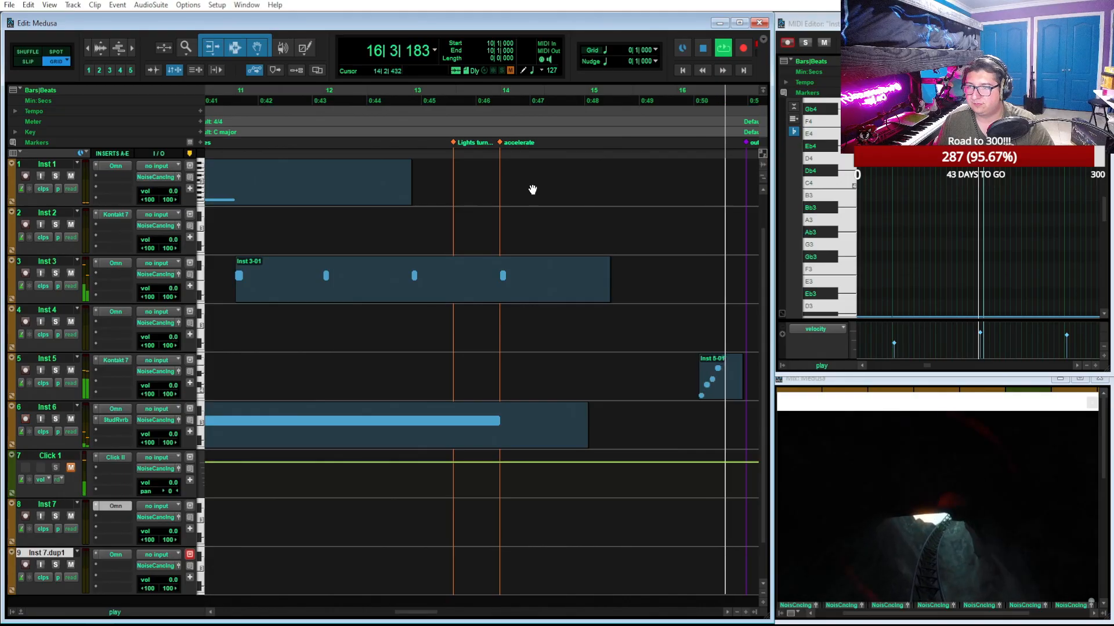
pyautogui.press('space')
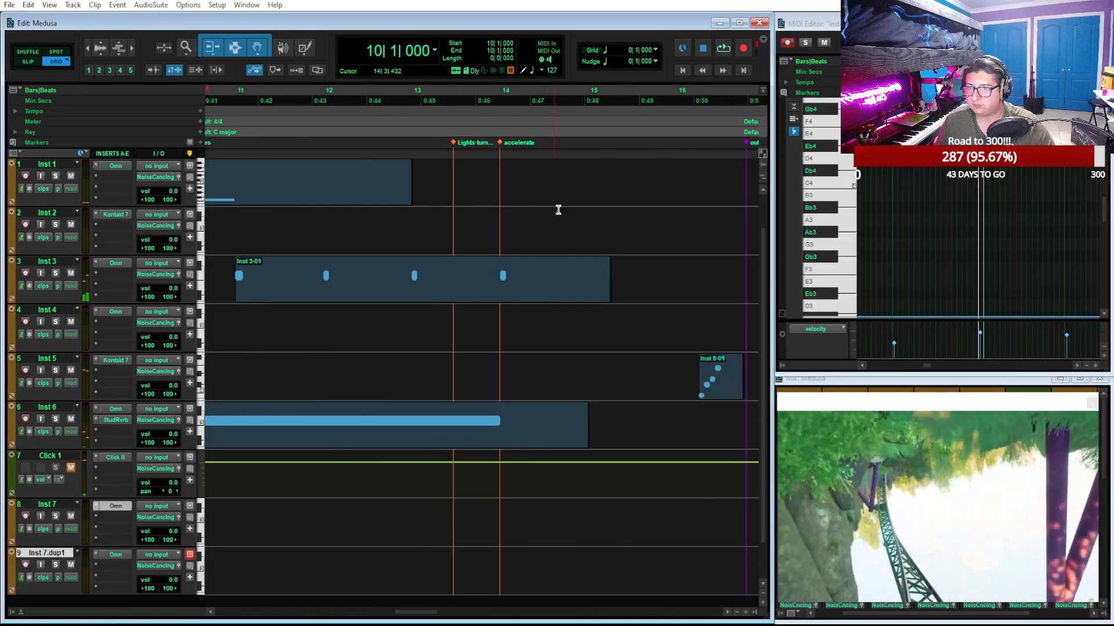
# Set the bar 1 tempo to 125 BPM and briefly play back from bar 2 beat 4
pyautogui.hscroll(-10, 562, 211)
pyautogui.hscroll(-1, 563, 213)
pyautogui.scroll(-1, 562, 212)
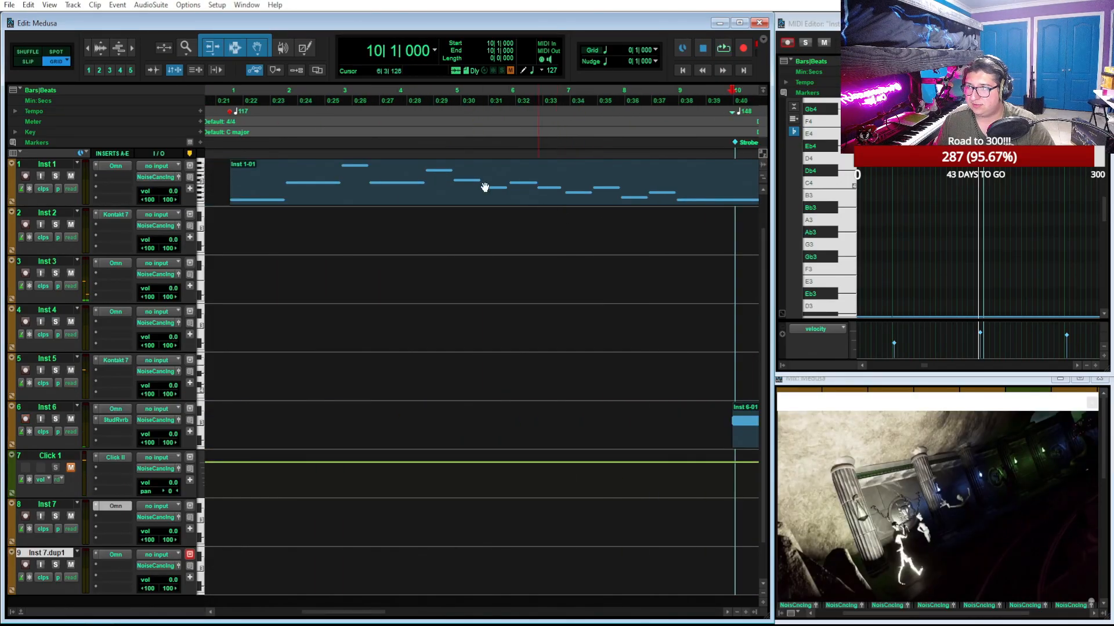
pyautogui.click(327, 91)
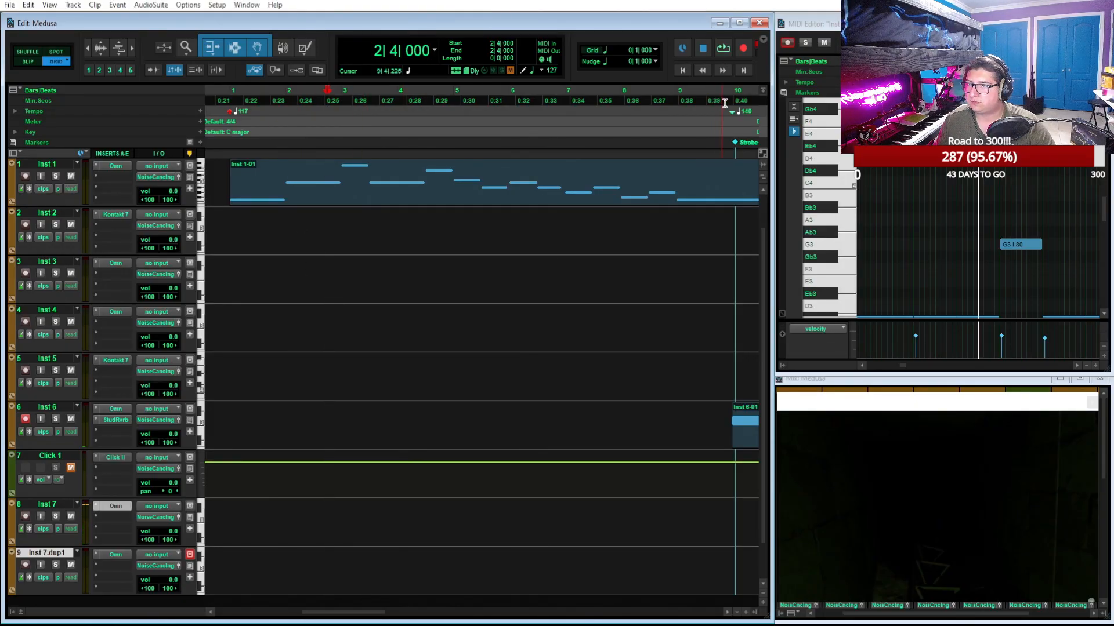
pyautogui.doubleClick(230, 112)
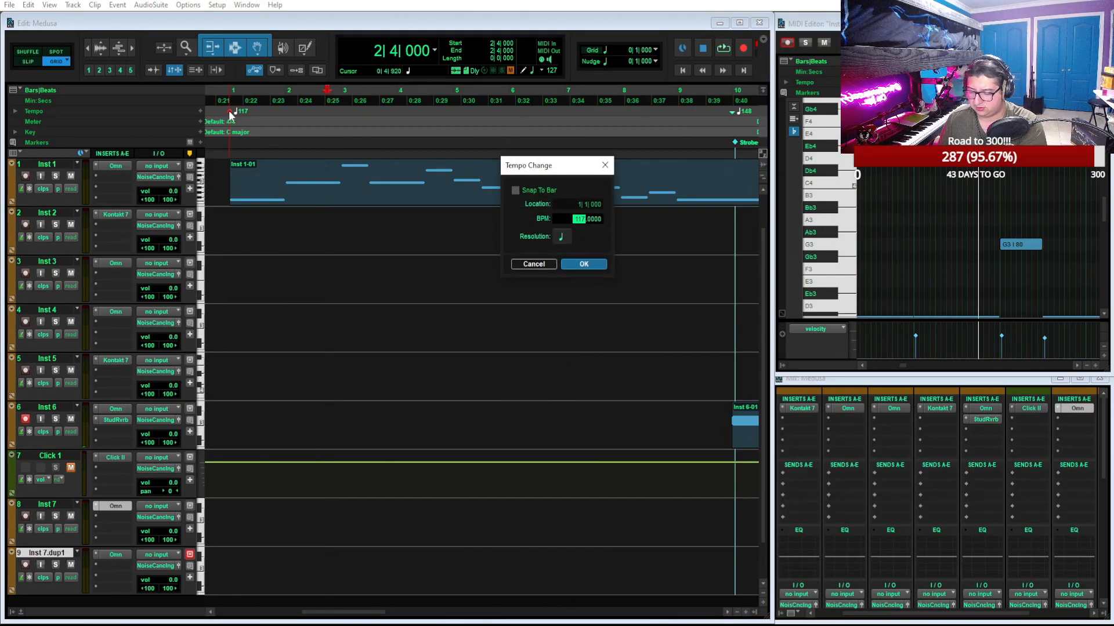
pyautogui.press('Return')
pyautogui.press('space')
pyautogui.press('space')
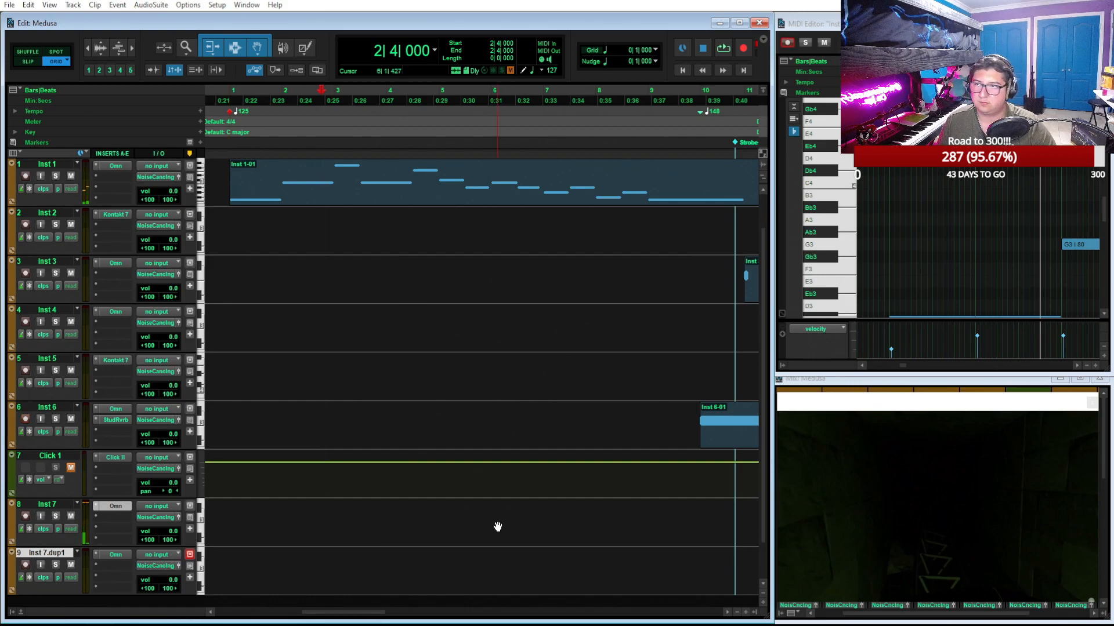
# Copy the Inst 1 melody clip to bar 1 of the Inst 7 track and audition it there
pyautogui.click(380, 199)
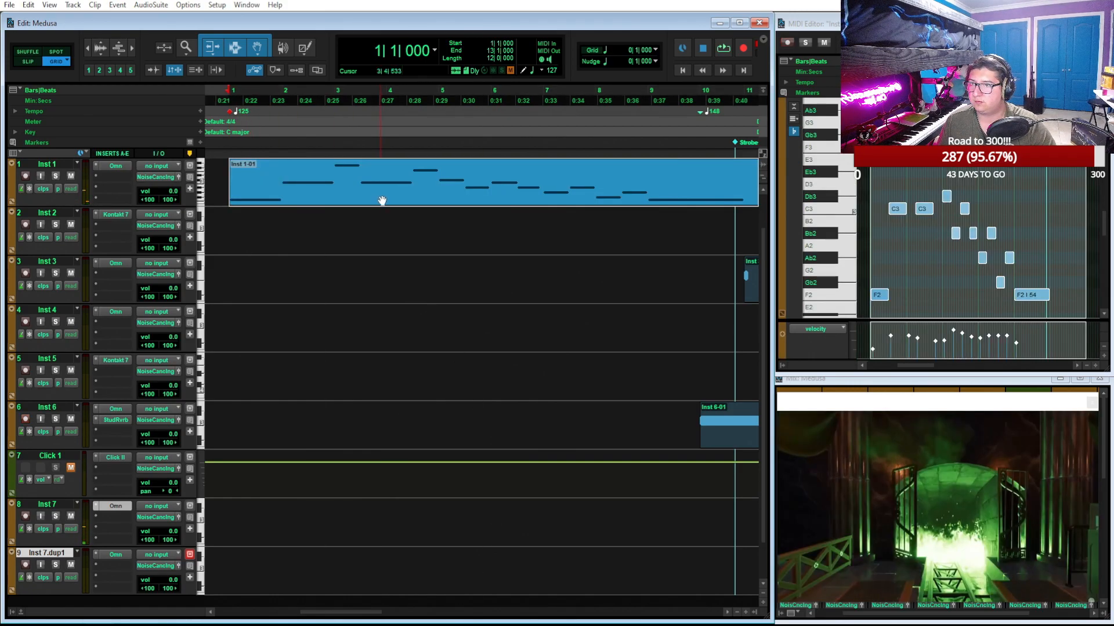
pyautogui.hotkey('ctrl', '[')
pyautogui.hotkey('ctrl', 'd')
pyautogui.moveTo(713, 194); pyautogui.dragTo(423, 579)
pyautogui.press('space')
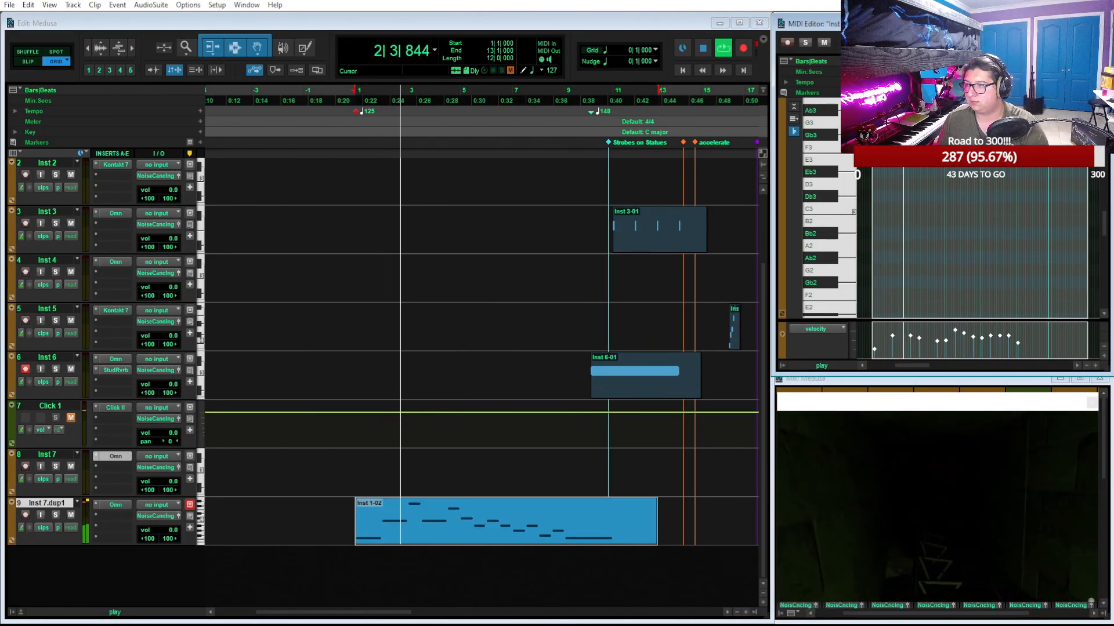
pyautogui.moveTo(462, 500); pyautogui.dragTo(435, 489)
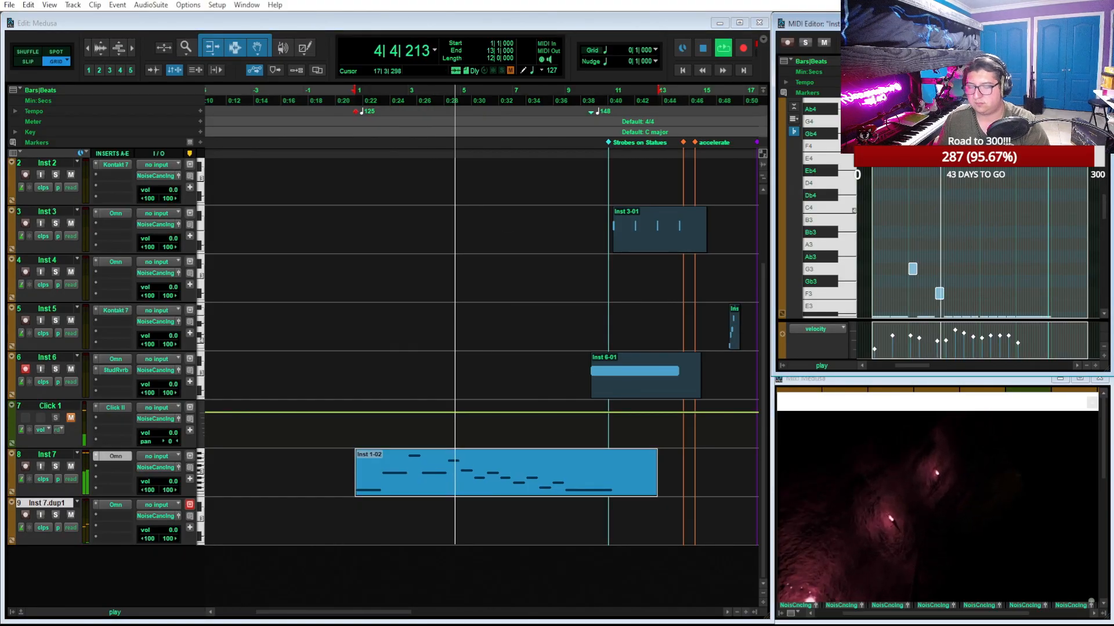
pyautogui.press('space')
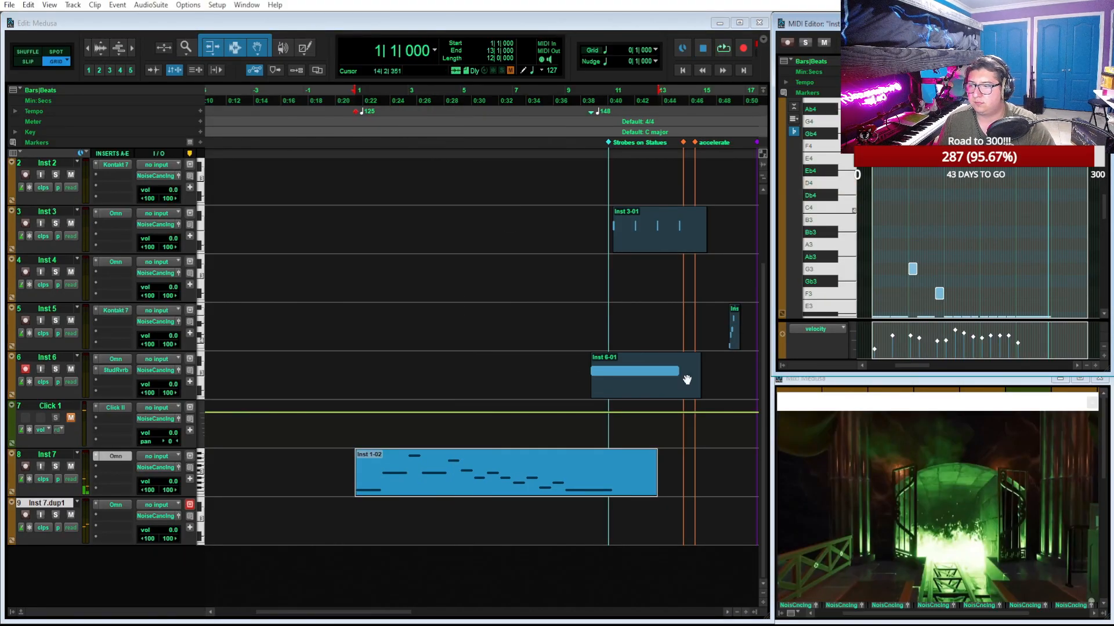
# Play back from bar 1 and lower the G3 and F3 notes in the copied Inst 7 clip by one octave
pyautogui.press('space')
pyautogui.press('t')
pyautogui.press('t')
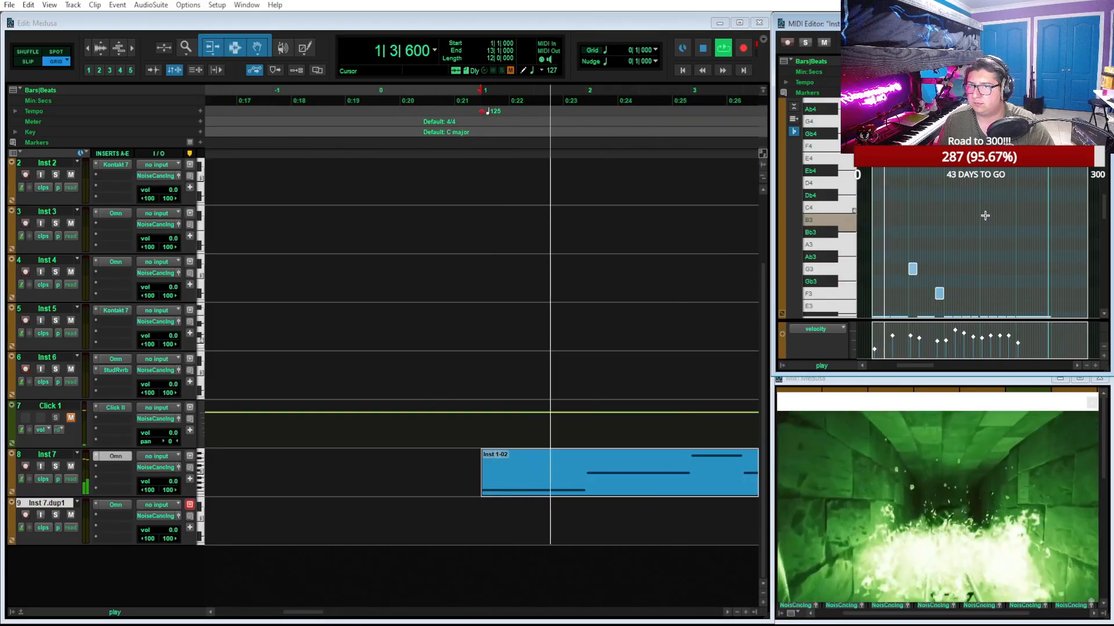
pyautogui.scroll(-7, 986, 215)
pyautogui.scroll(6, 988, 215)
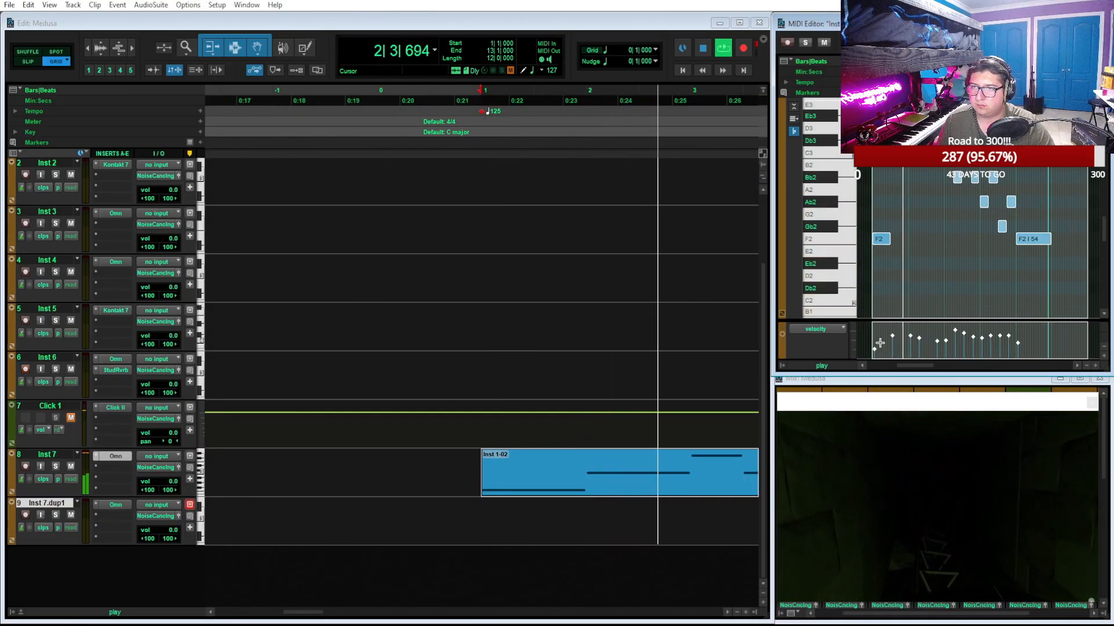
pyautogui.scroll(1, 691, 331)
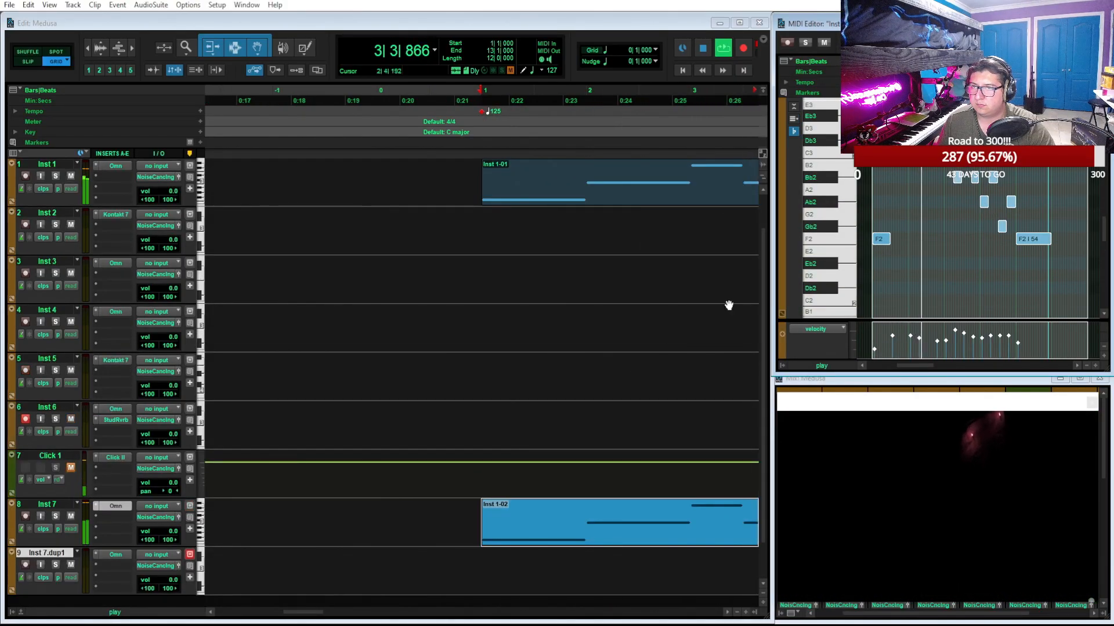
pyautogui.scroll(6, 935, 273)
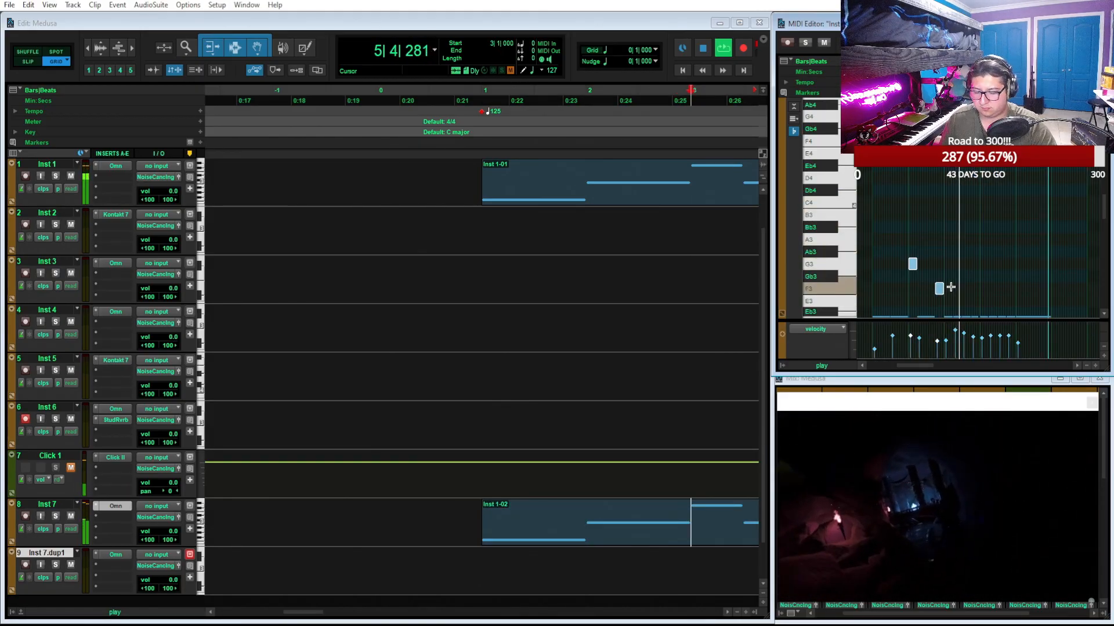
pyautogui.scroll(-6, 948, 249)
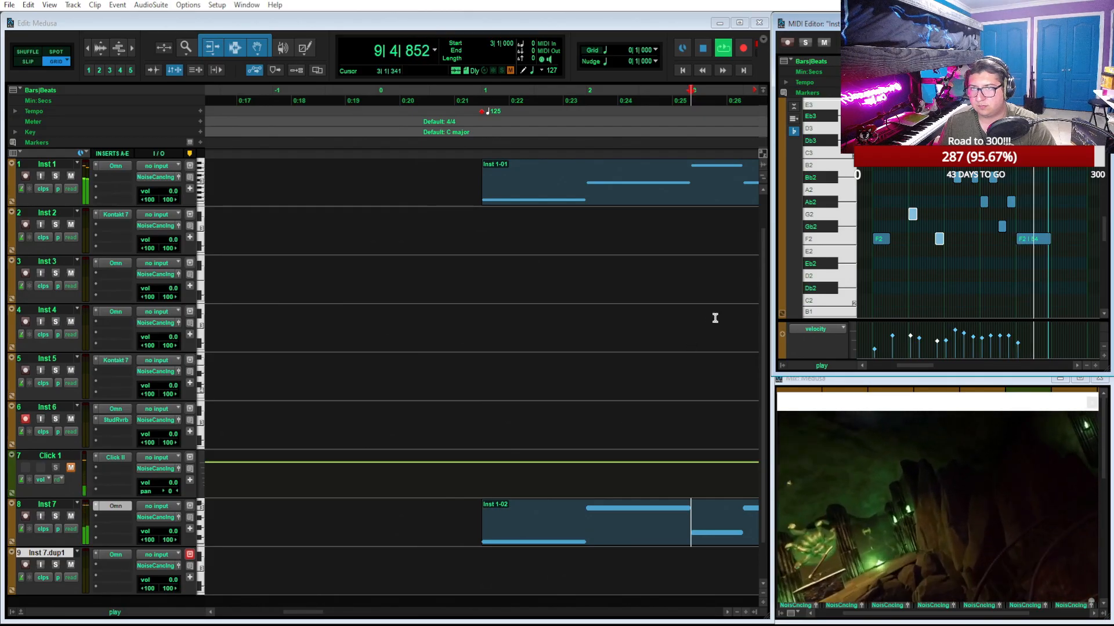
pyautogui.press('space')
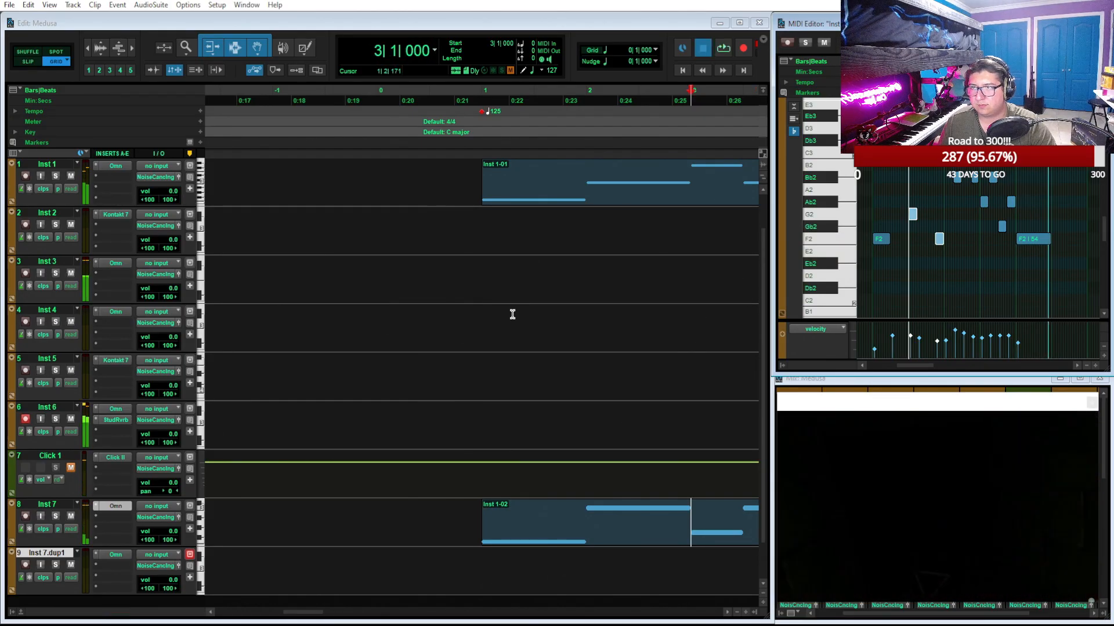
# Select the Inst 1 and Inst 7 melody clips and set the bar 1 tempo to 148 BPM
pyautogui.hscroll(8, 512, 314)
pyautogui.scroll(-3, 528, 325)
pyautogui.click(503, 193)
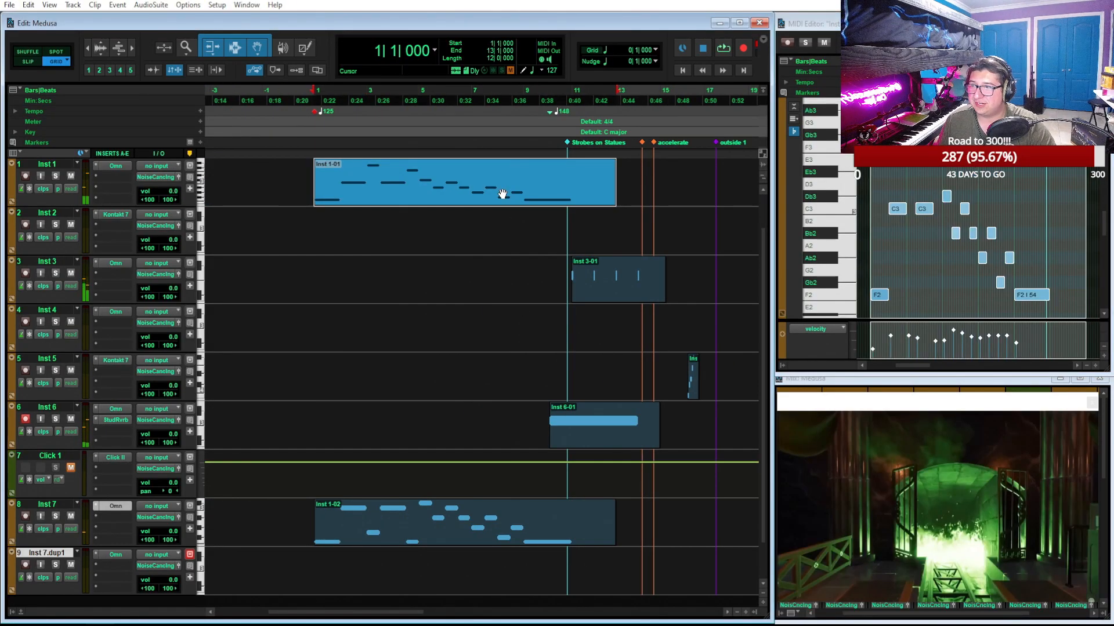
pyautogui.keyDown('shift'); pyautogui.click(438, 540); pyautogui.keyUp('shift')
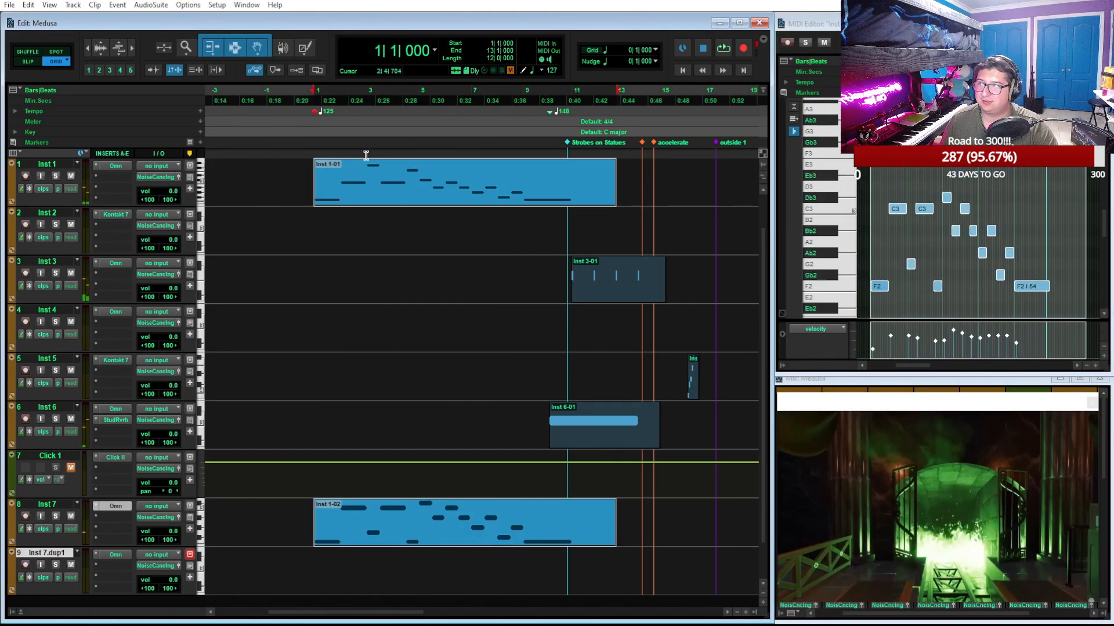
pyautogui.doubleClick(318, 113)
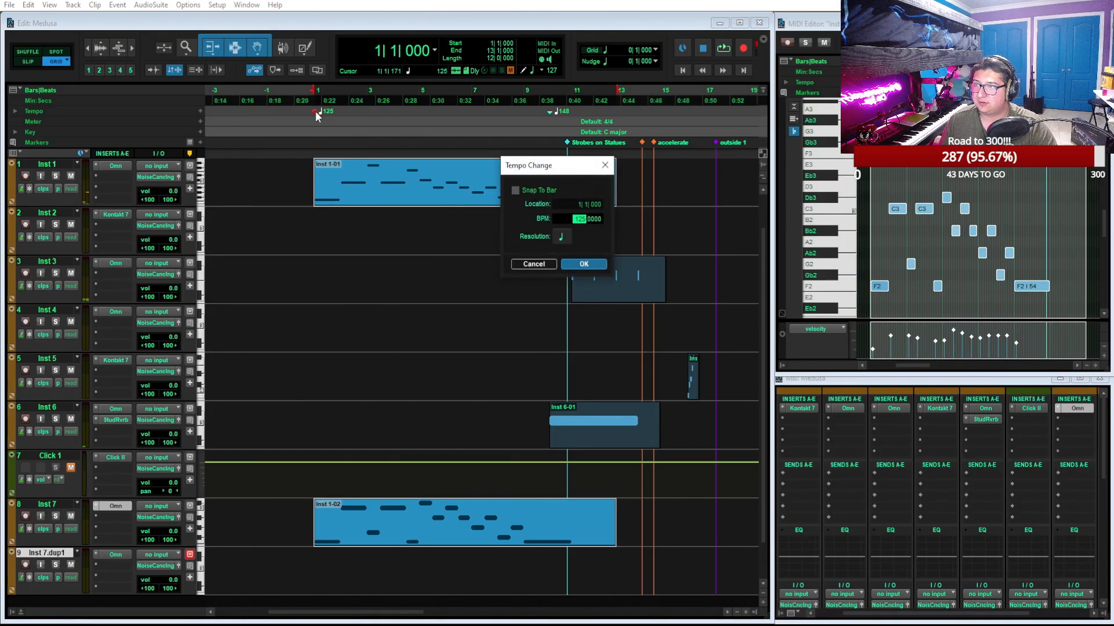
pyautogui.write('148')
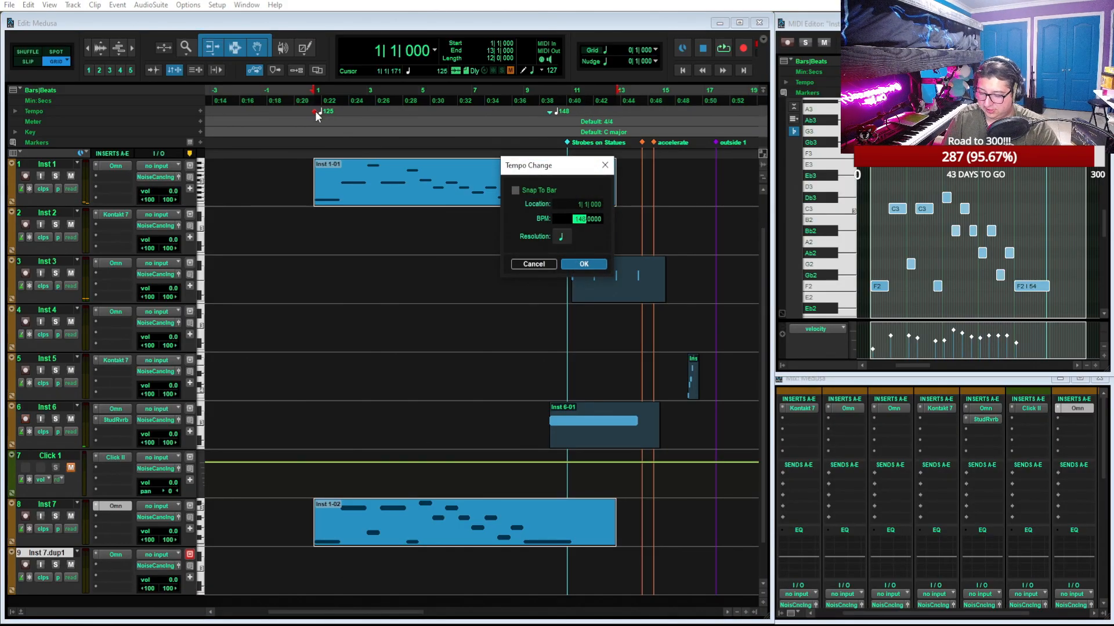
pyautogui.click(584, 264)
# Shift the Inst 3 and Inst 6 clips together two bars later so the Inst 6 clip starts at bar 12, and play from there
pyautogui.press('t')
pyautogui.hscroll(8, 589, 262)
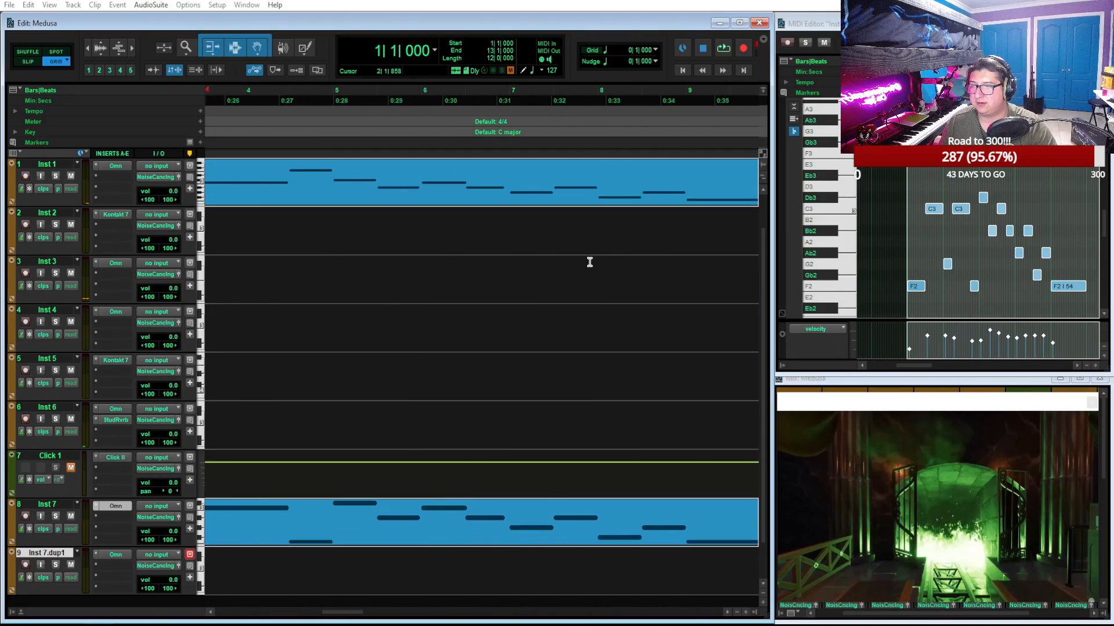
pyautogui.click(564, 297)
pyautogui.keyDown('shift'); pyautogui.click(463, 446); pyautogui.keyUp('shift')
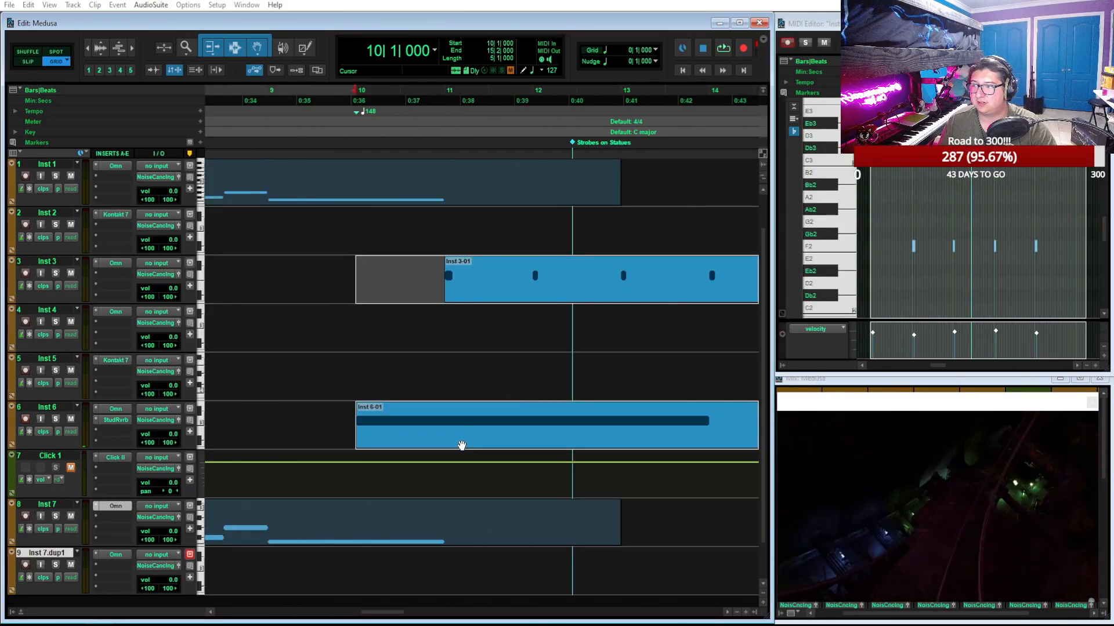
pyautogui.moveTo(397, 441); pyautogui.dragTo(571, 462)
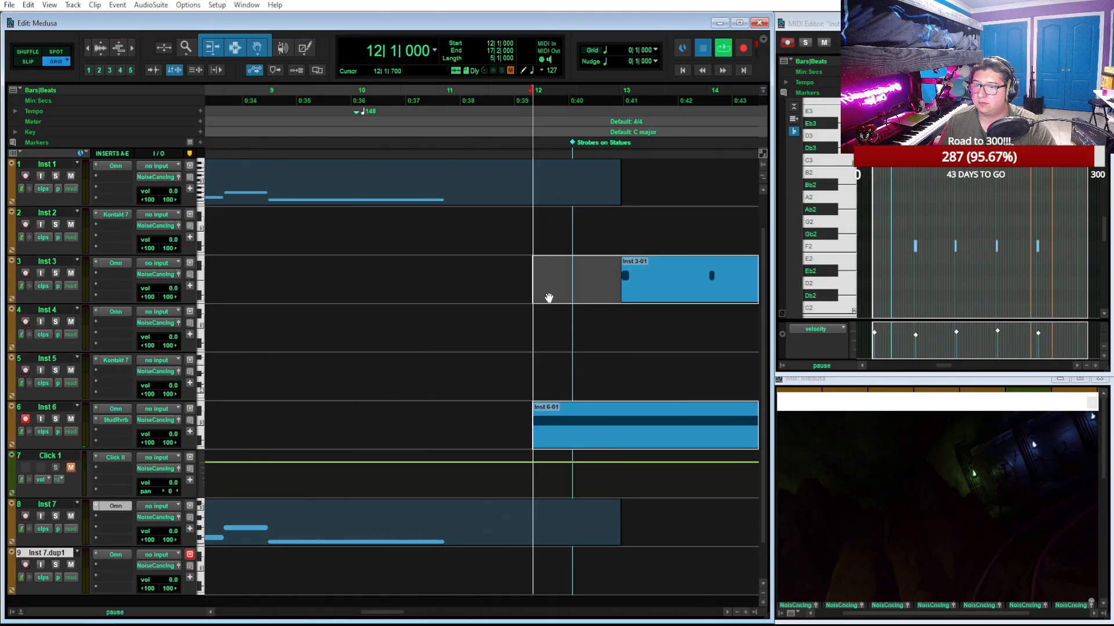
pyautogui.press('space')
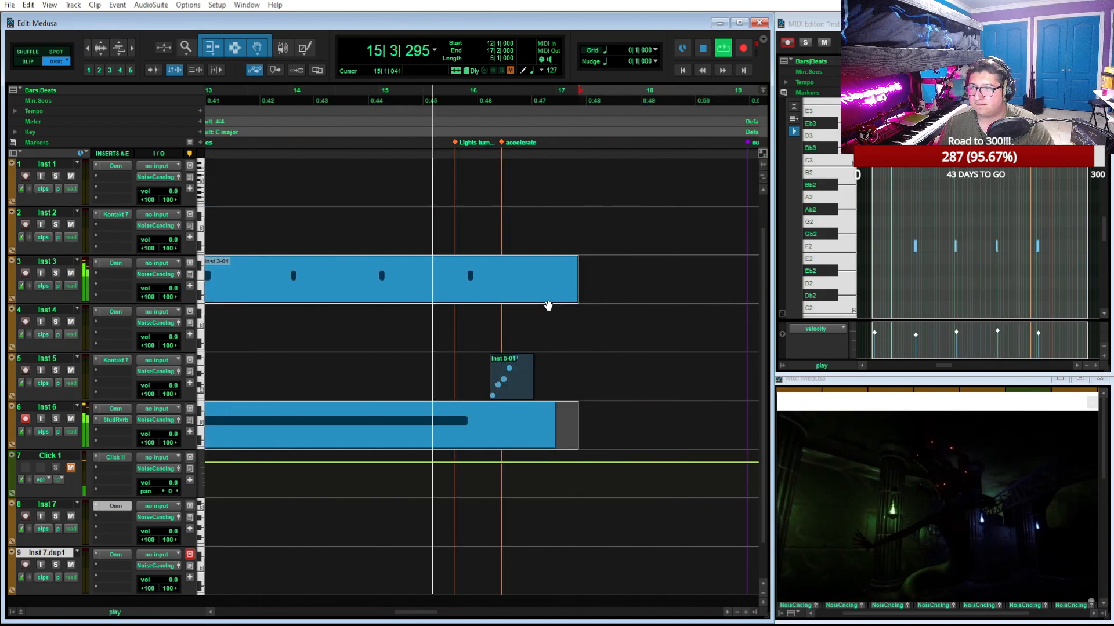
# Move the Inst 5 clip to bar 19 near the outside 1 marker during playback
pyautogui.moveTo(504, 377); pyautogui.dragTo(689, 386)
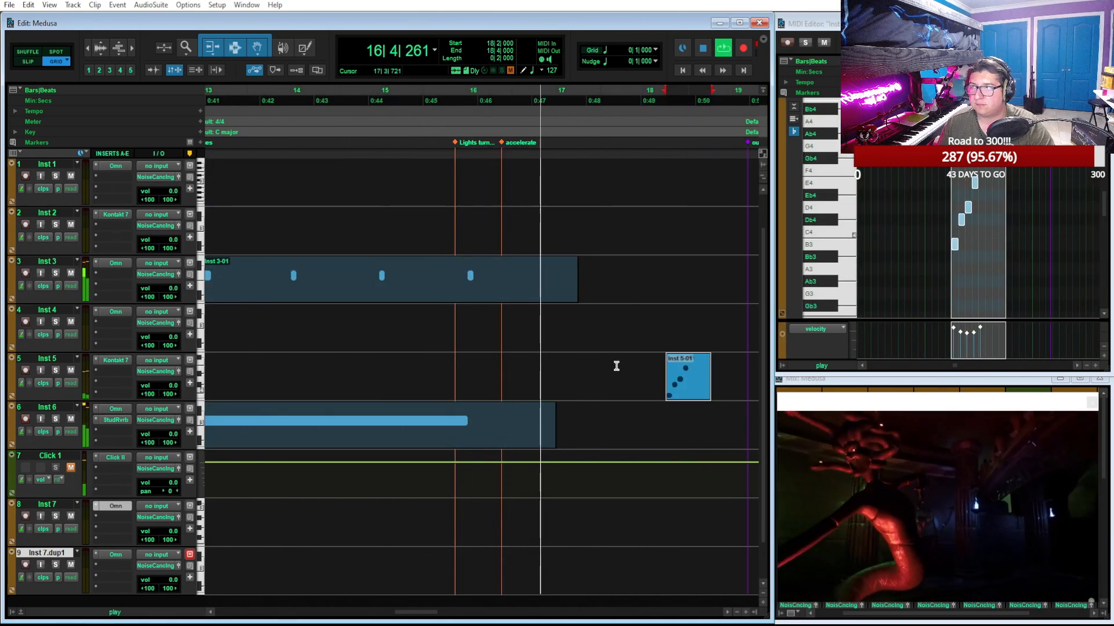
pyautogui.moveTo(524, 387); pyautogui.dragTo(570, 395)
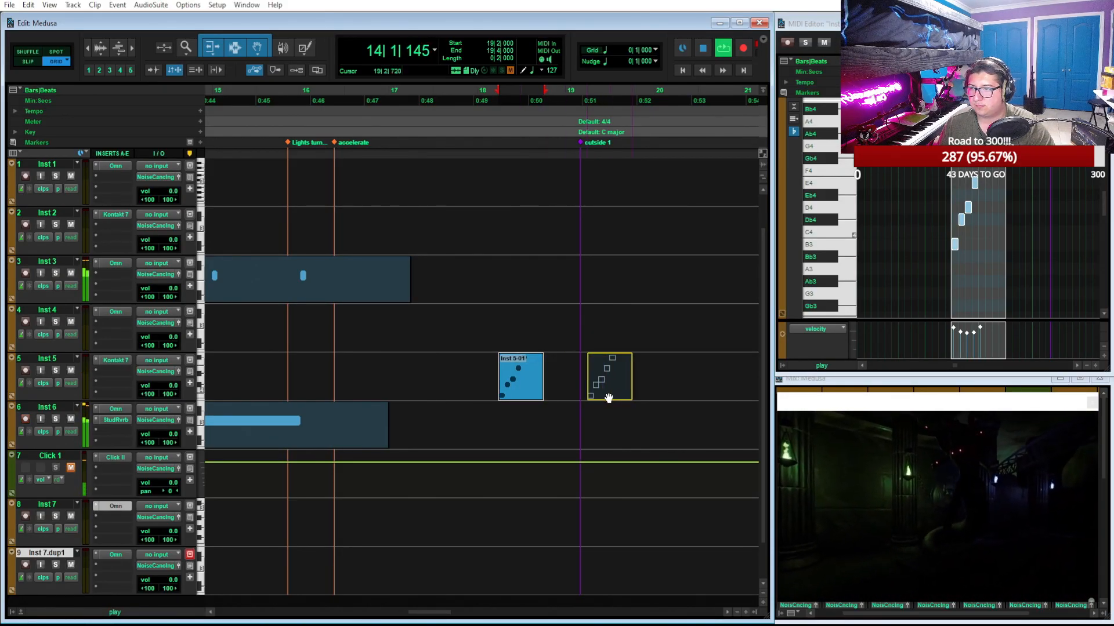
pyautogui.moveTo(595, 398); pyautogui.dragTo(589, 336)
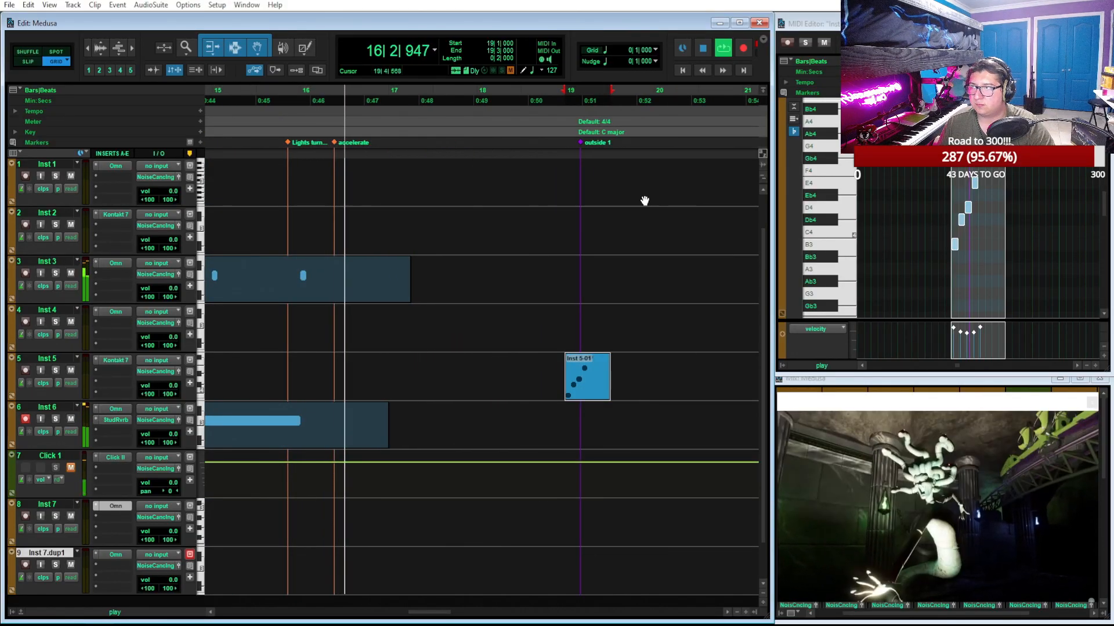
pyautogui.press('space')
# Play back from bar 1 to check the Inst 7 melody against the Strobes on Statues marker, and select its clip
pyautogui.hscroll(-6, 402, 342)
pyautogui.hscroll(2, 403, 344)
pyautogui.hscroll(-2, 402, 344)
pyautogui.scroll(-1, 402, 344)
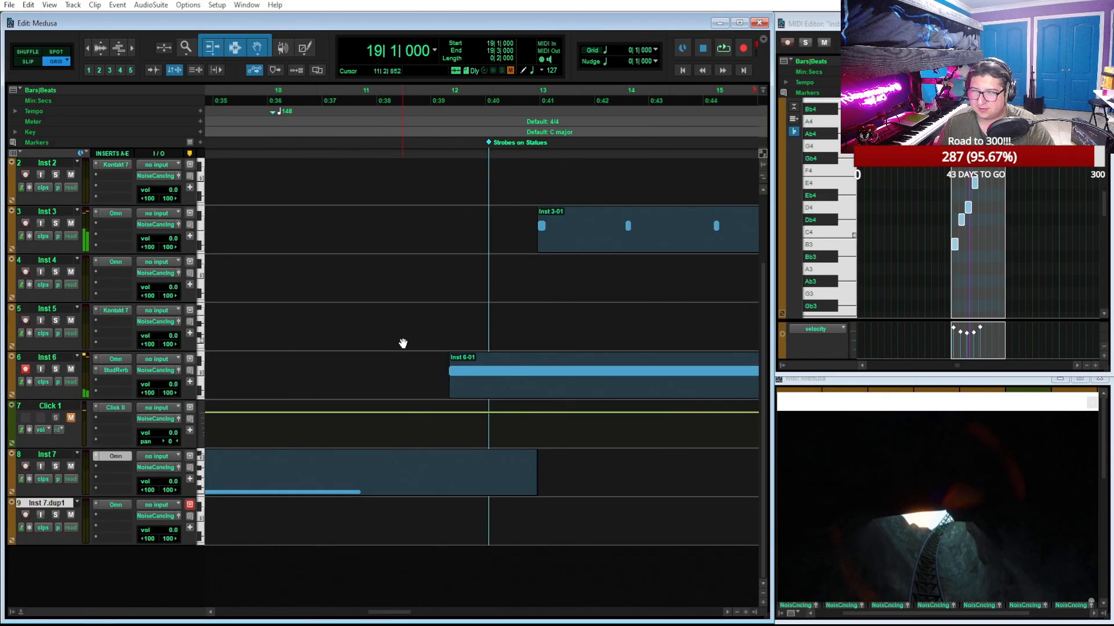
pyautogui.hscroll(-3, 402, 343)
pyautogui.scroll(-1, 402, 344)
pyautogui.scroll(-1, 402, 343)
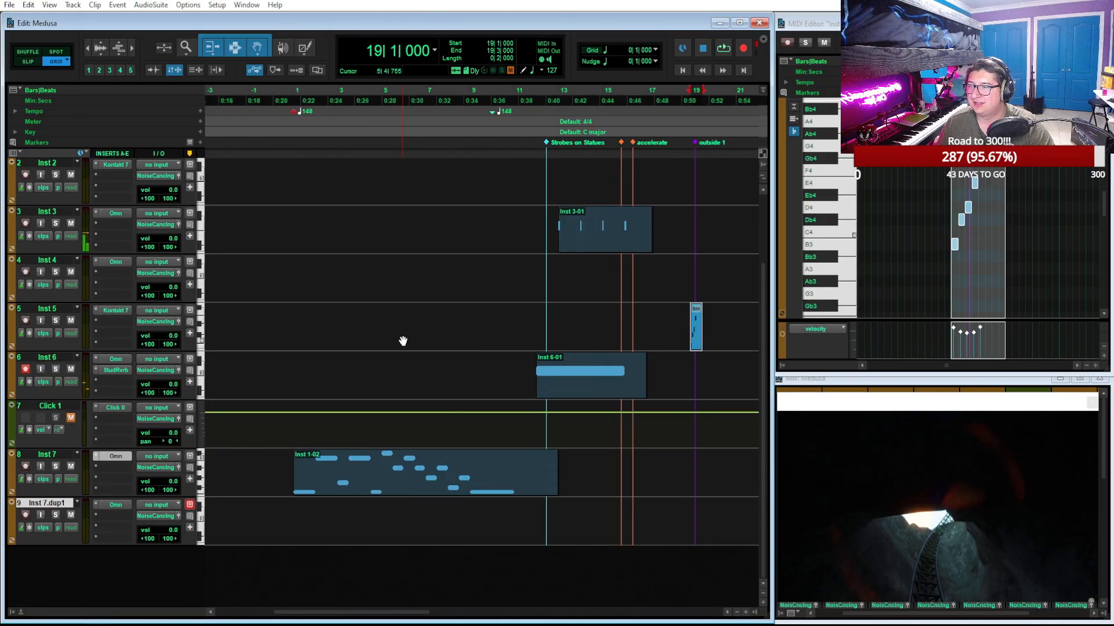
pyautogui.scroll(2, 402, 334)
pyautogui.click(294, 99)
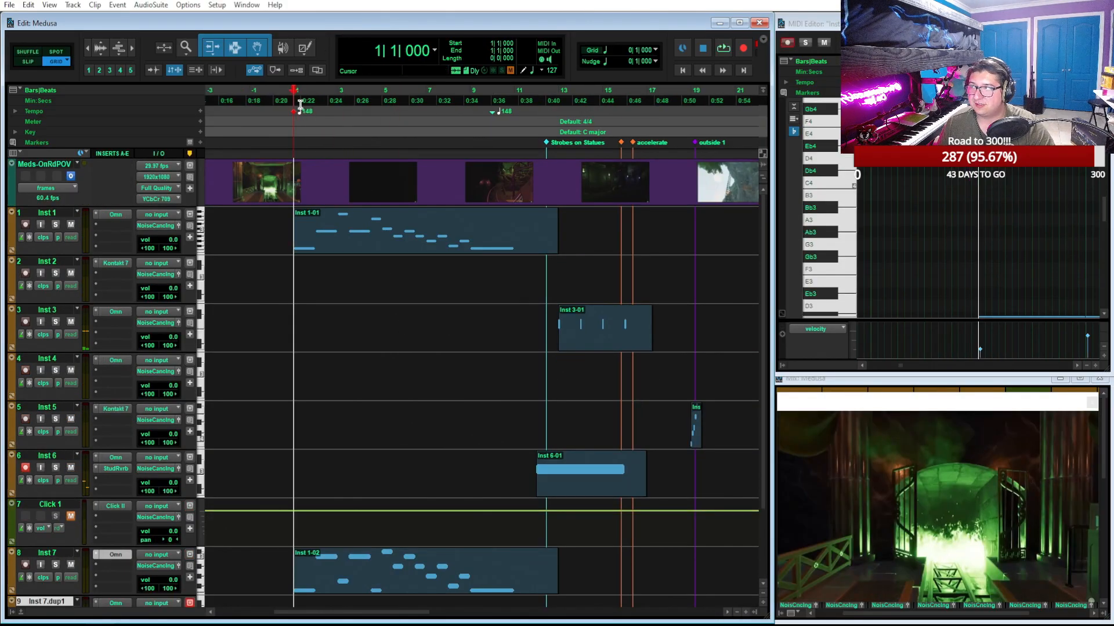
pyautogui.press('space')
pyautogui.scroll(-2, 413, 253)
pyautogui.scroll(2, 429, 318)
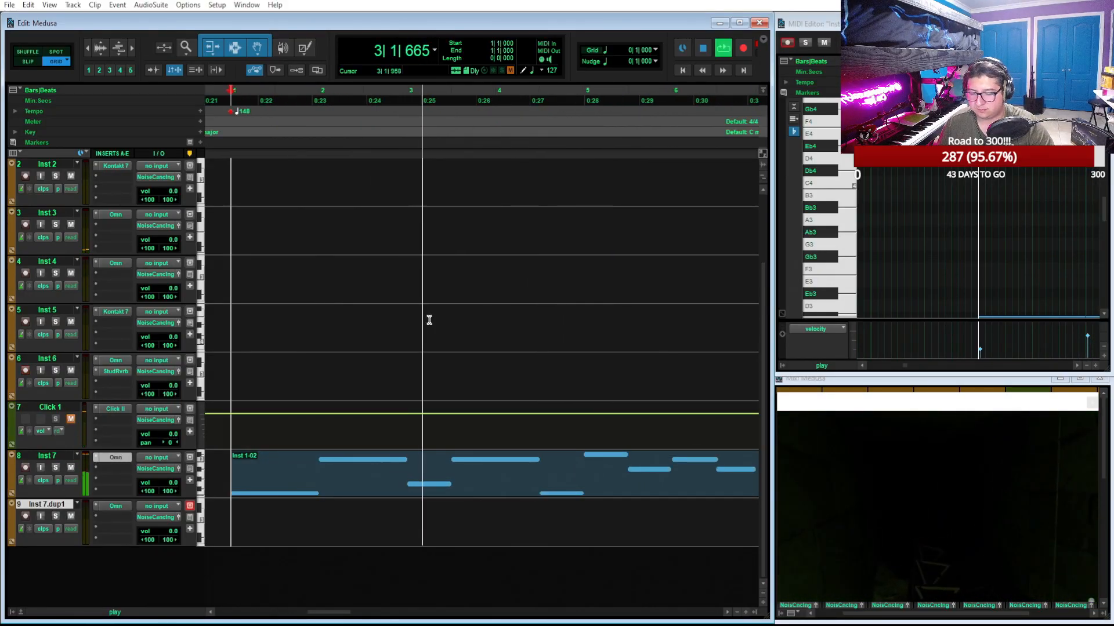
pyautogui.click(577, 490)
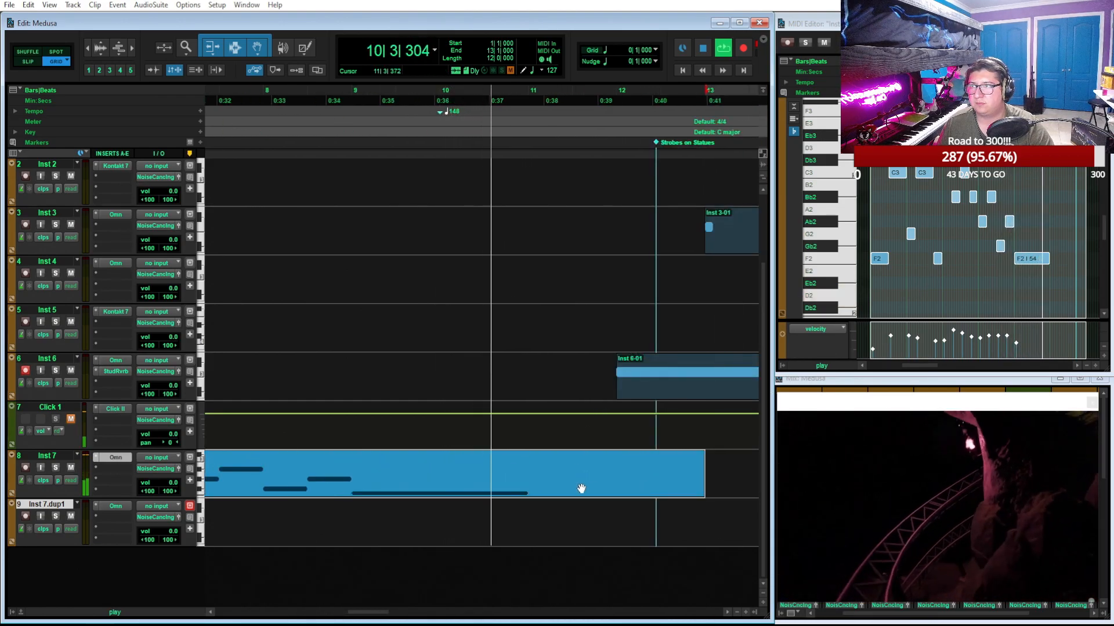
pyautogui.press('space')
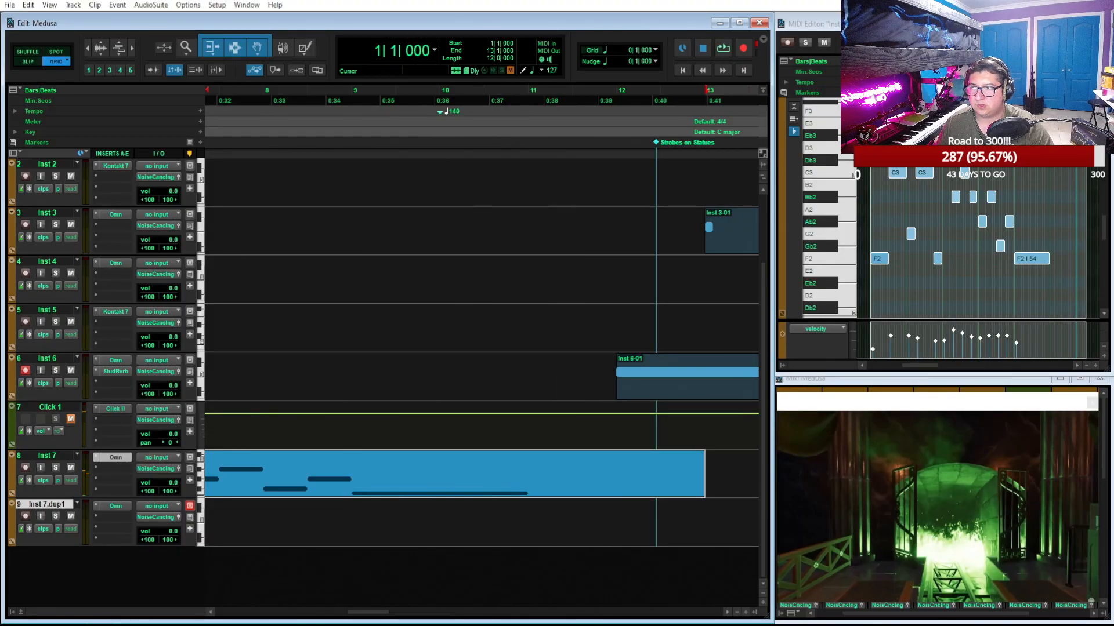
# Maximize the Inst 7 MIDI editor, solo the track and move the video window clear of the melody notes
pyautogui.click(1079, 23)
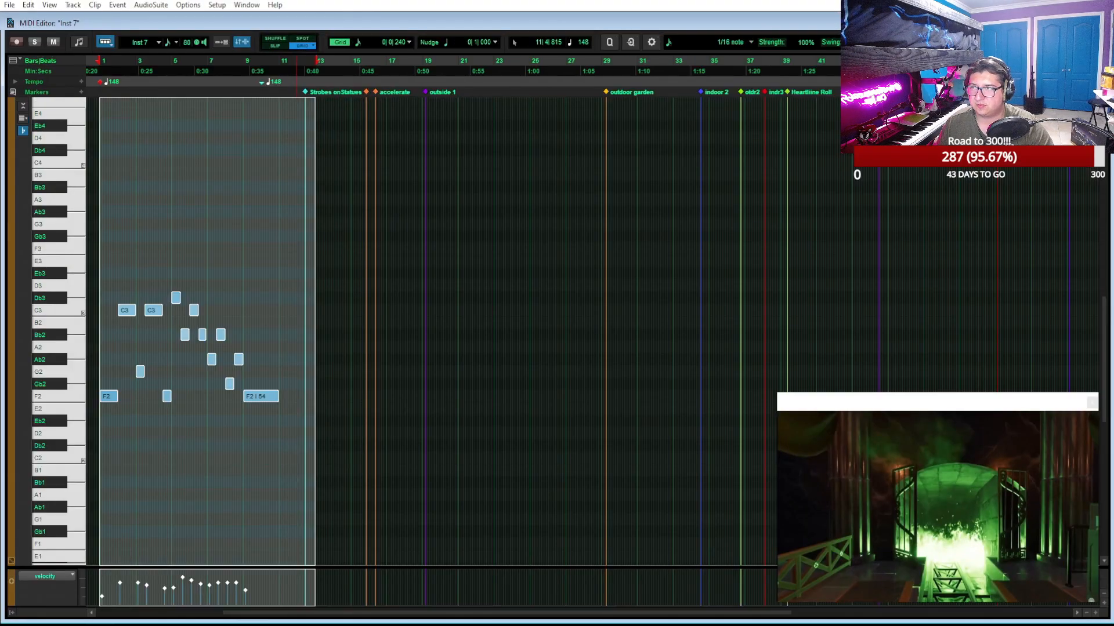
pyautogui.press('t')
pyautogui.press('t')
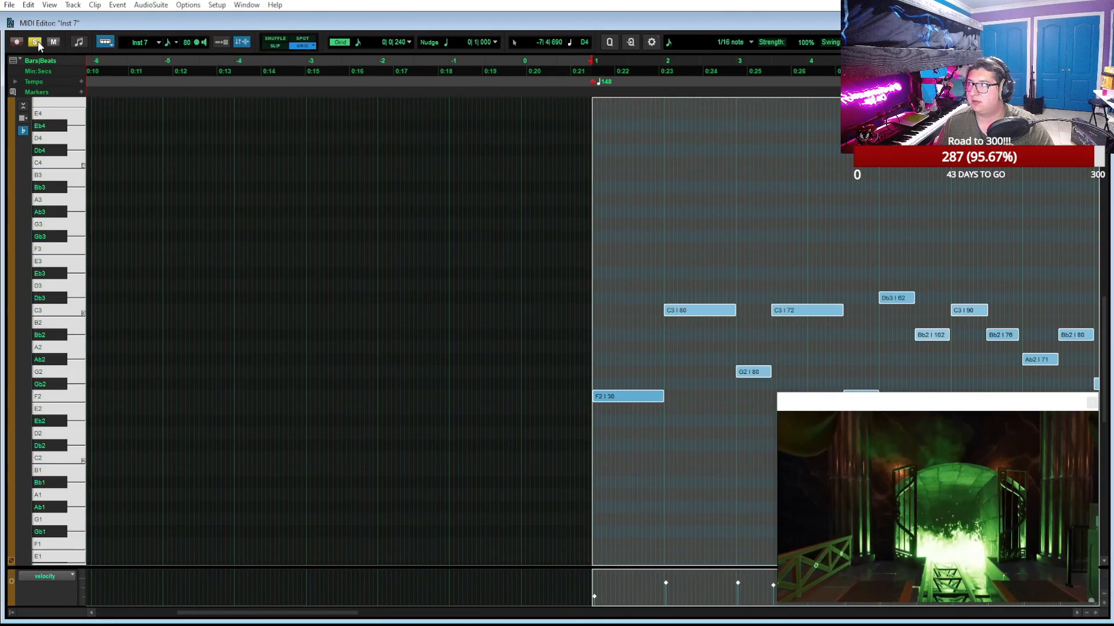
pyautogui.moveTo(890, 411); pyautogui.dragTo(129, 99)
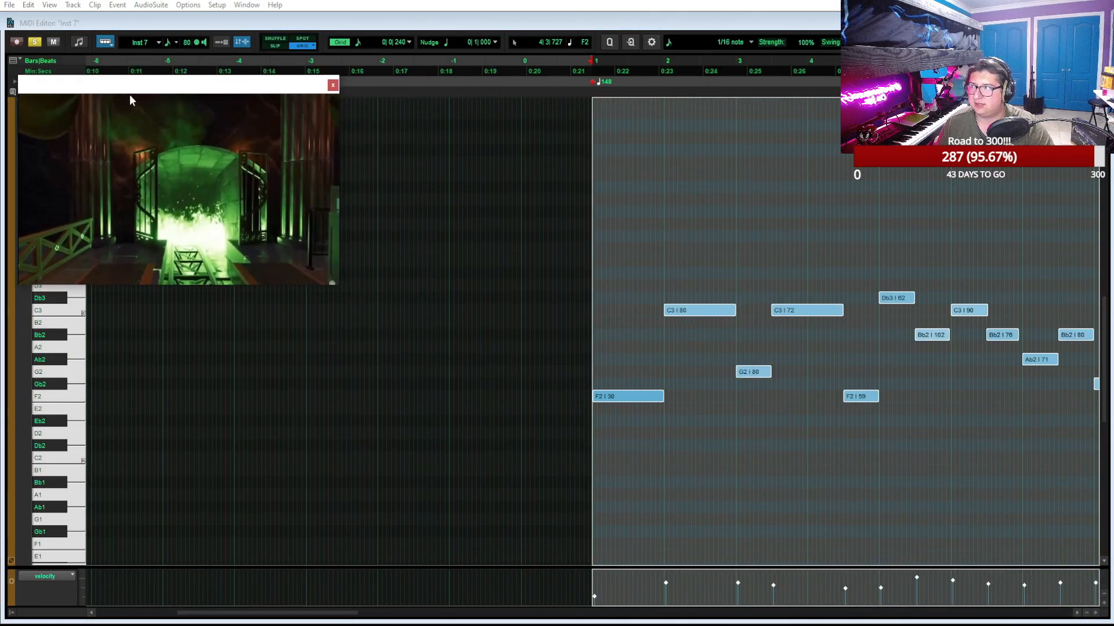
pyautogui.hscroll(5, 447, 229)
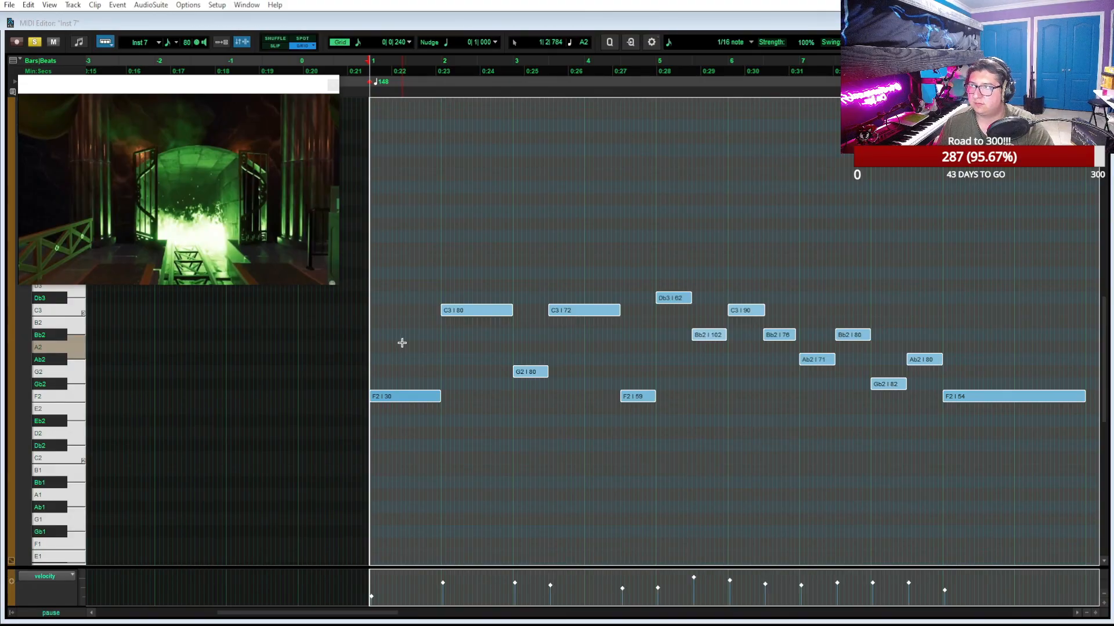
# Play the opening of the Inst 7 melody and raise the first F2 note's velocity to 80
pyautogui.press('space')
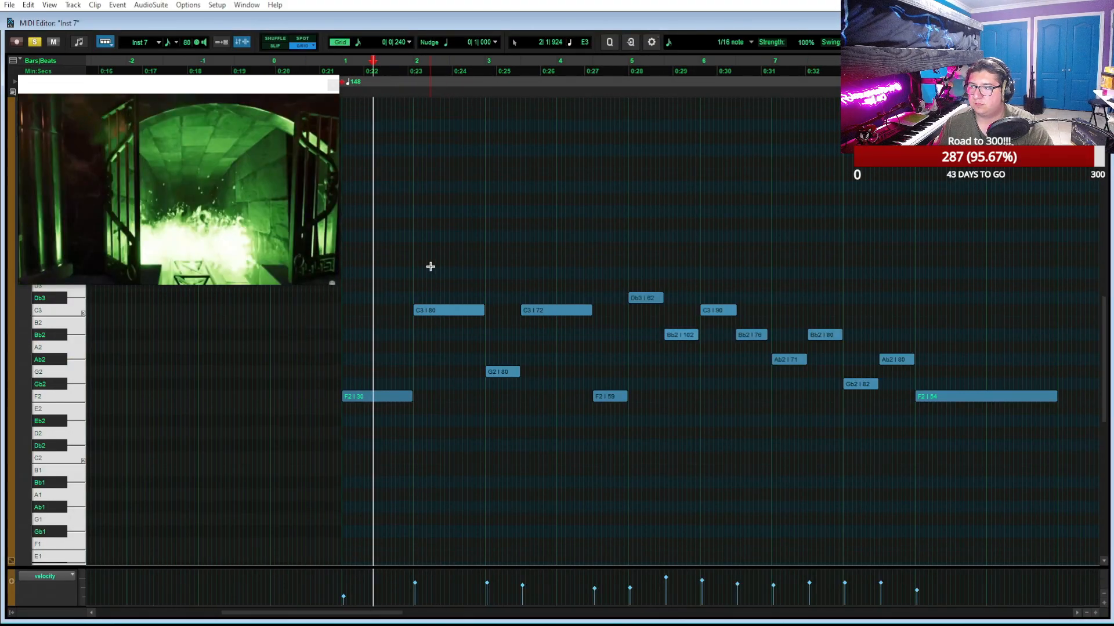
pyautogui.moveTo(375, 352); pyautogui.dragTo(381, 414)
pyautogui.hotkey('shift', 'Up')
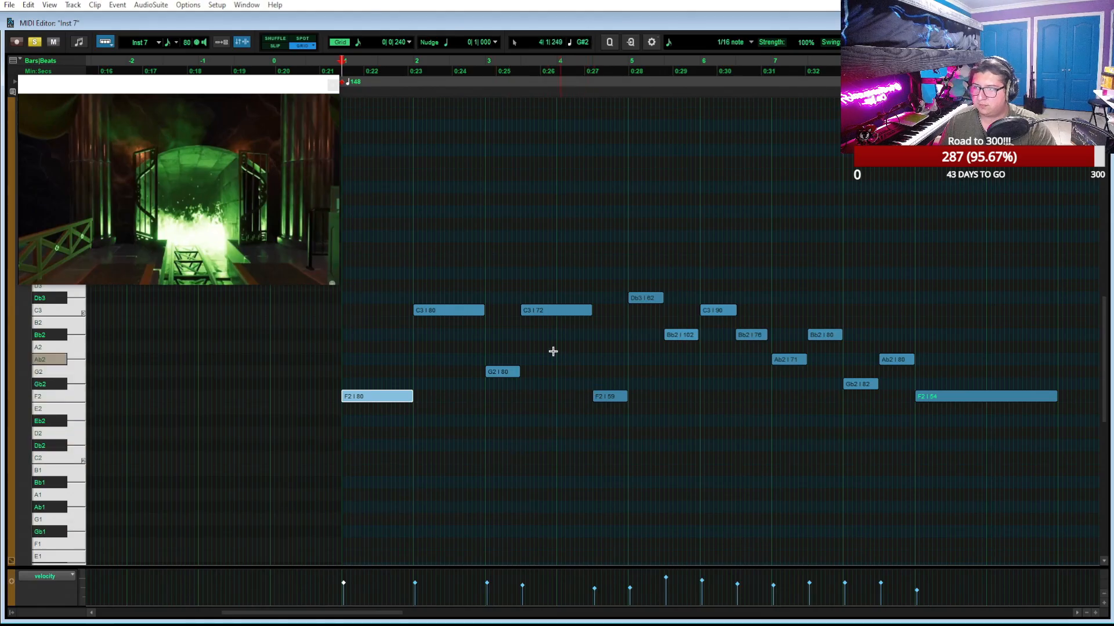
# Shift all notes after the first F2 one bar later, extend that F2 to bar 3, and play from bar 1
pyautogui.moveTo(450, 275); pyautogui.dragTo(972, 475)
pyautogui.moveTo(438, 317); pyautogui.dragTo(505, 316)
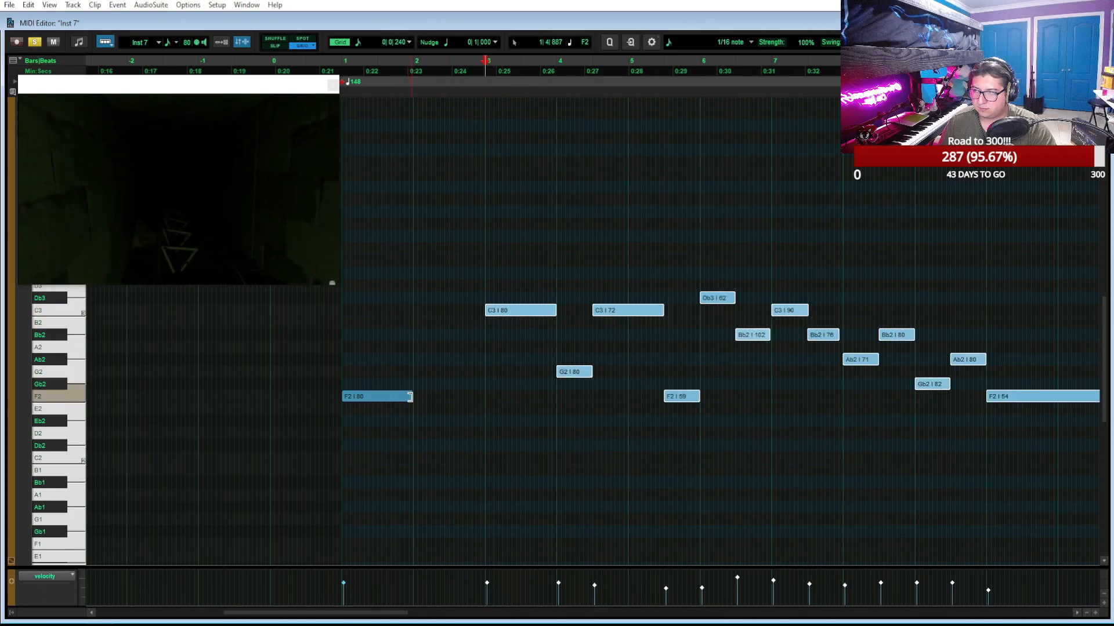
pyautogui.moveTo(410, 397); pyautogui.dragTo(486, 408)
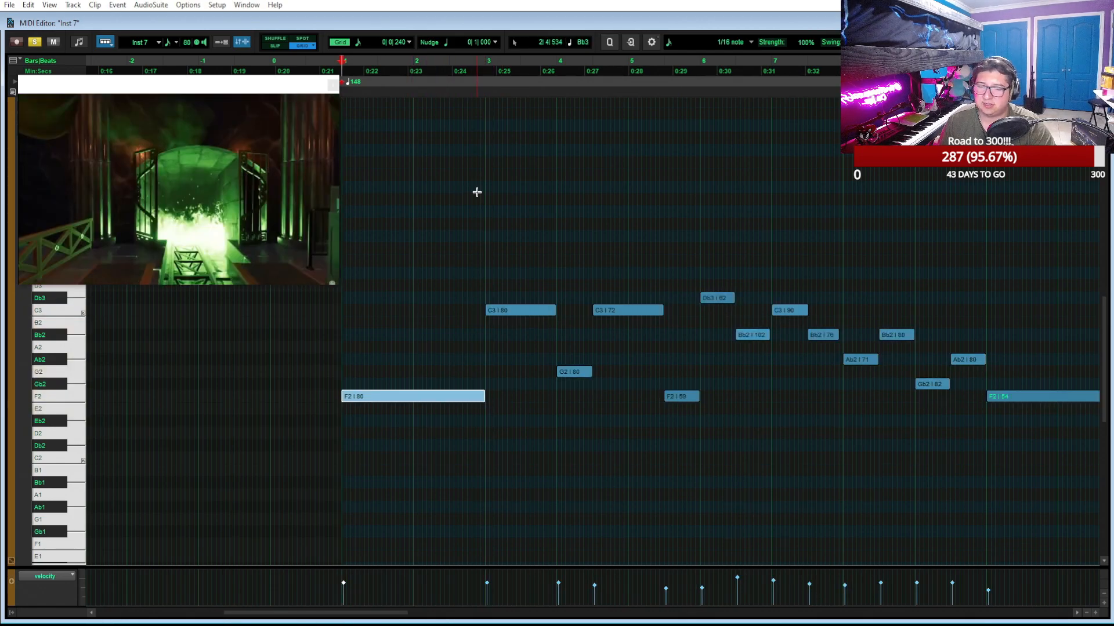
pyautogui.press('space')
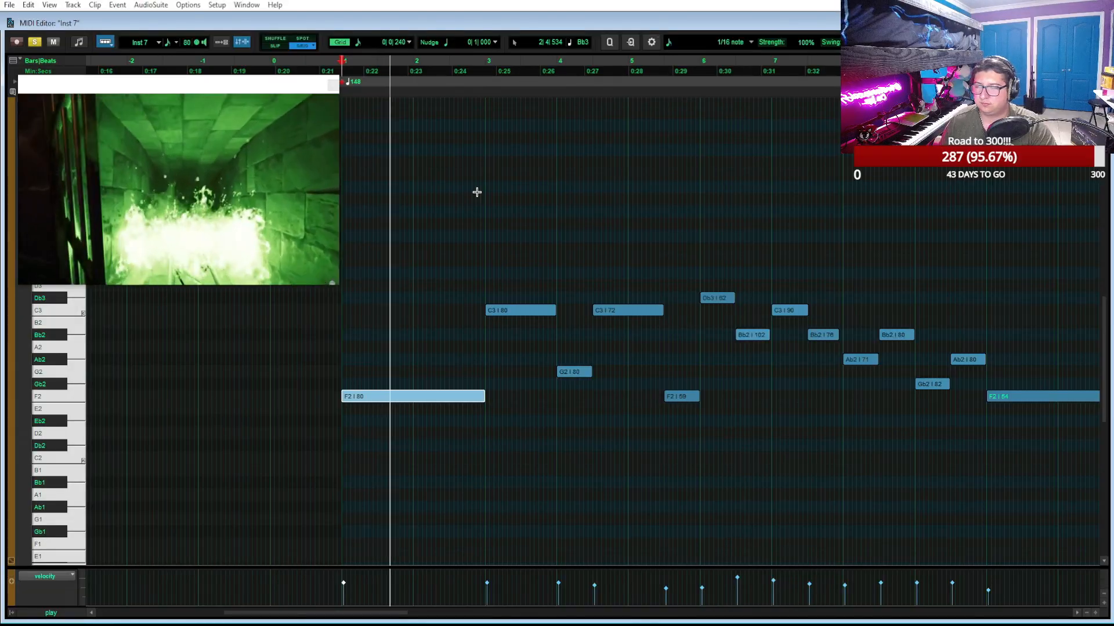
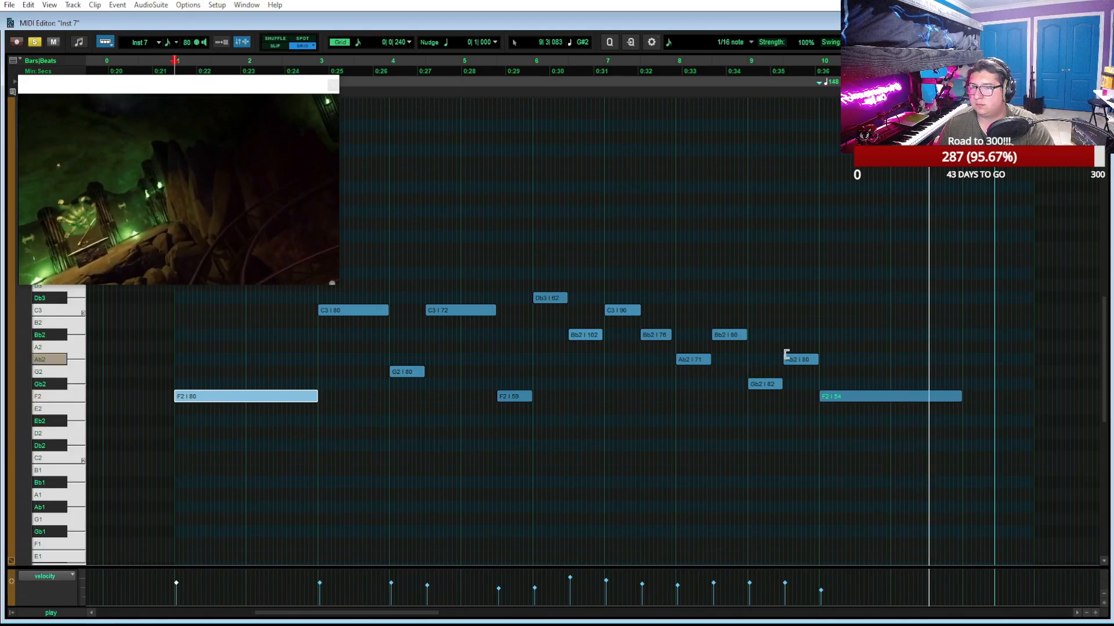
# Unsolo Inst 7, return the MIDI editor to its normal size and select the melody clip on the Inst 1 track
pyautogui.click(36, 42)
pyautogui.click(1079, 24)
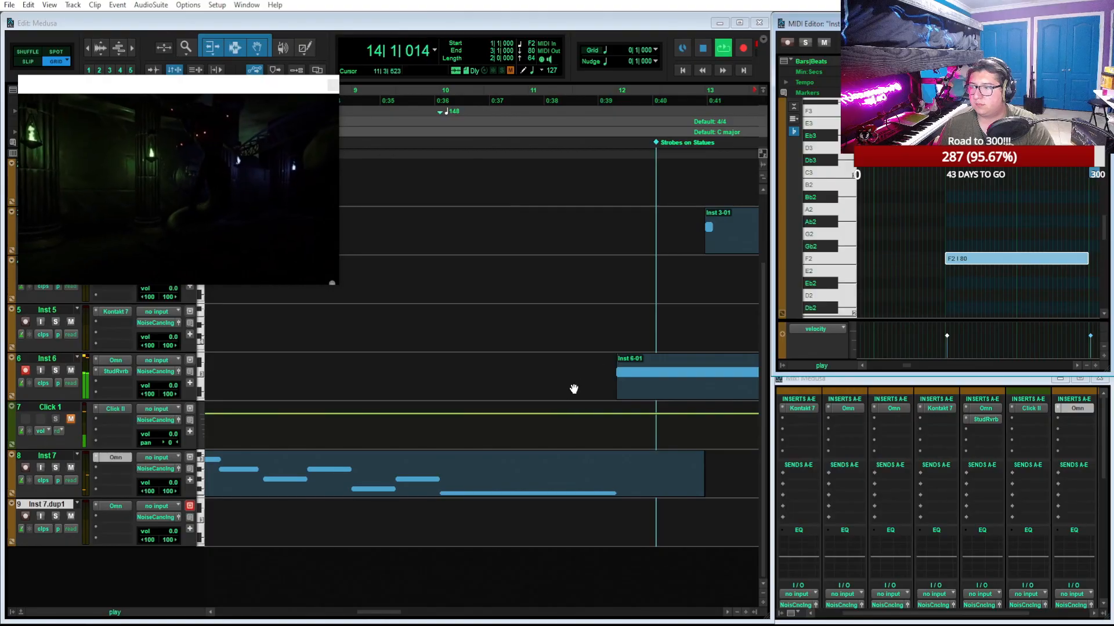
pyautogui.hscroll(-3, 547, 391)
pyautogui.scroll(2, 545, 385)
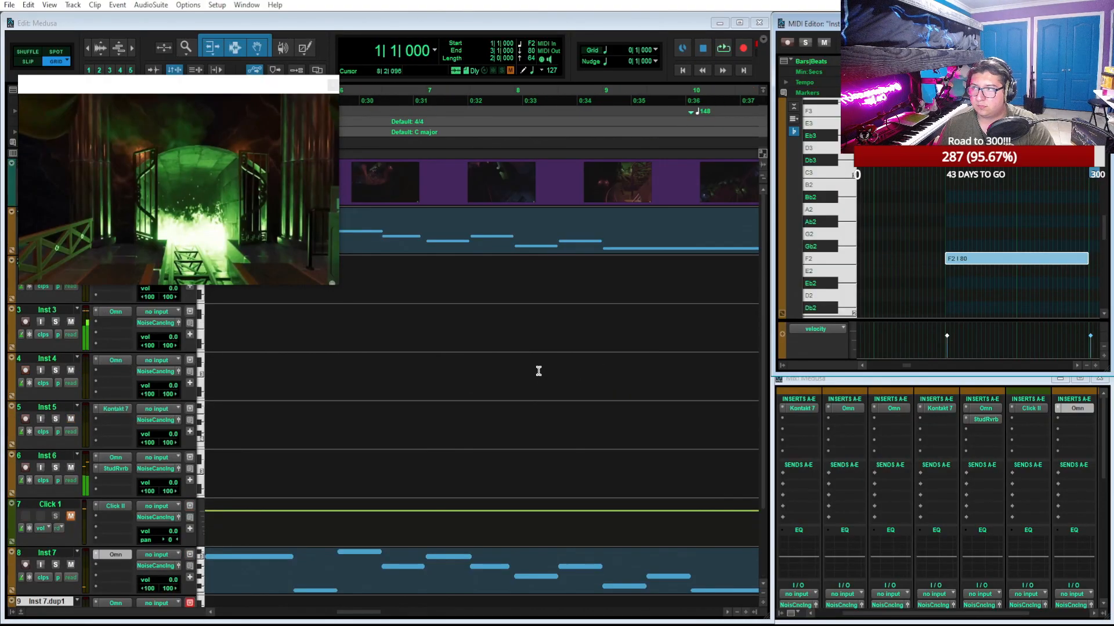
pyautogui.click(520, 232)
pyautogui.click(523, 245)
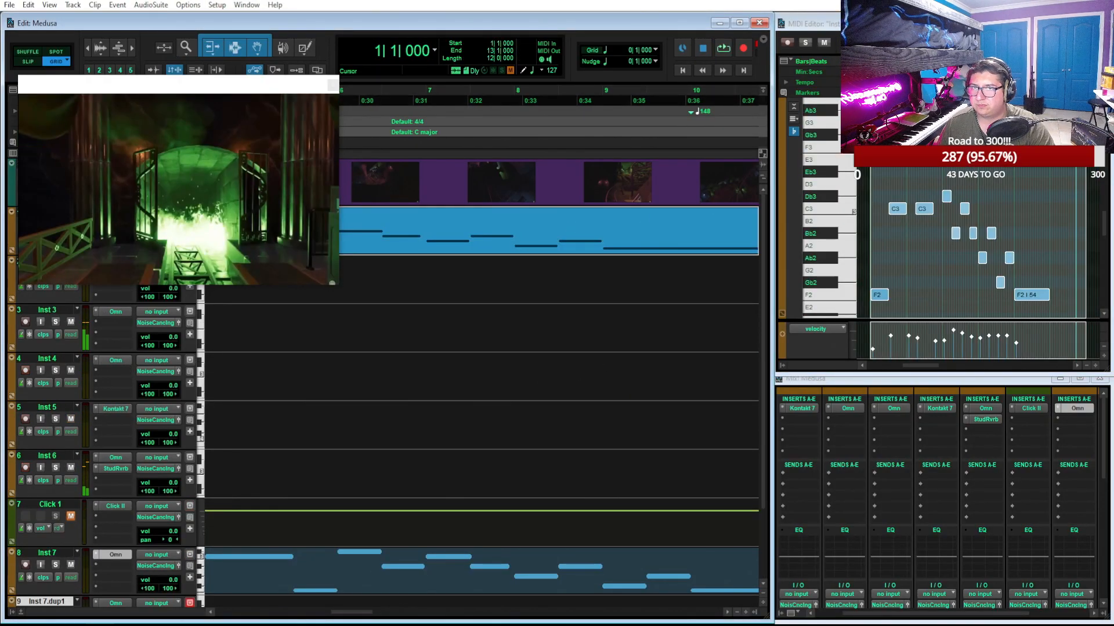
# In a maximized editor, shift all Inst 1 notes after the first F2 one bar later, extend that F2 to bar 3, and play
pyautogui.click(1079, 23)
pyautogui.press('t')
pyautogui.press('t')
pyautogui.hscroll(5, 783, 286)
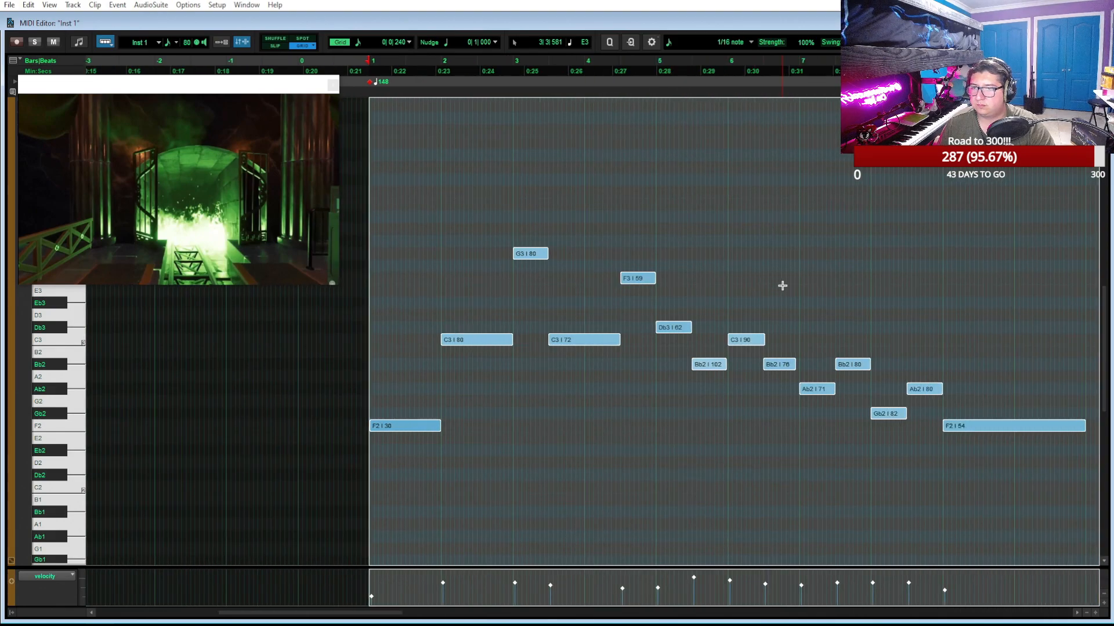
pyautogui.moveTo(378, 432); pyautogui.dragTo(342, 427)
pyautogui.click(442, 404)
pyautogui.press('space')
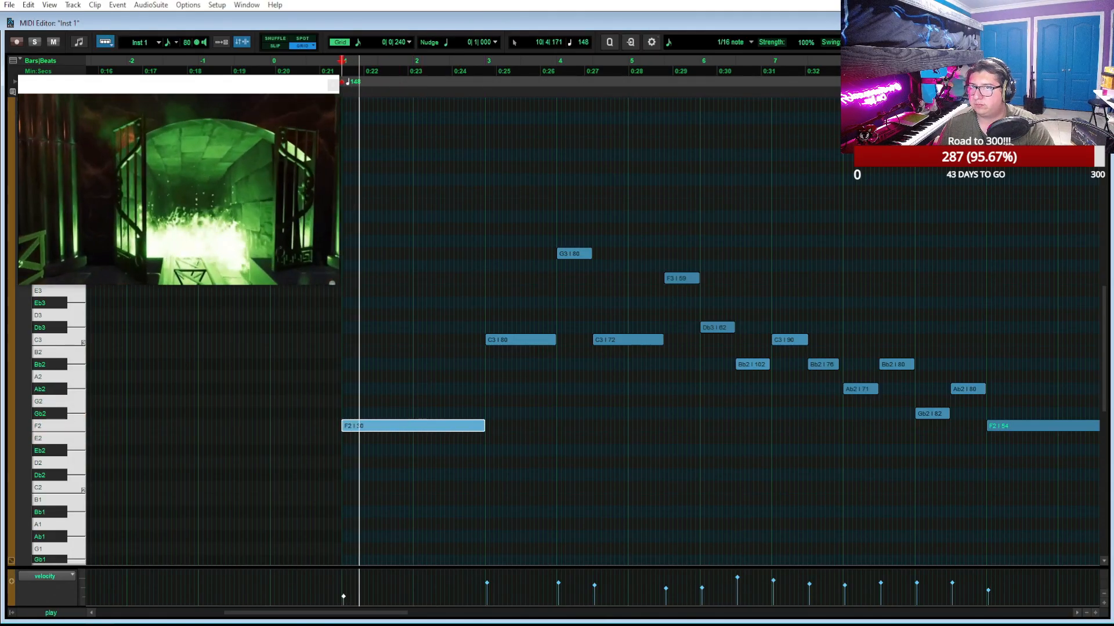
# Return to the full arrangement and lower the G3 and F3 notes of the Inst 1 melody by one octave
pyautogui.click(1080, 23)
pyautogui.hscroll(3, 532, 447)
pyautogui.hscroll(-2, 532, 446)
pyautogui.scroll(-2, 532, 447)
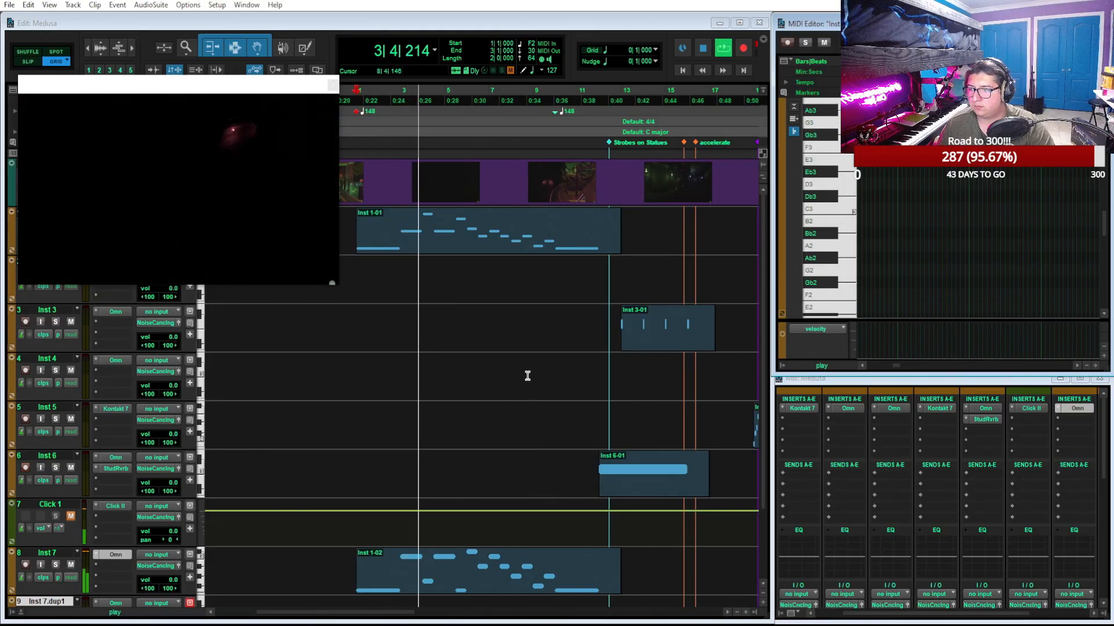
pyautogui.click(472, 248)
pyautogui.moveTo(924, 110); pyautogui.dragTo(965, 148)
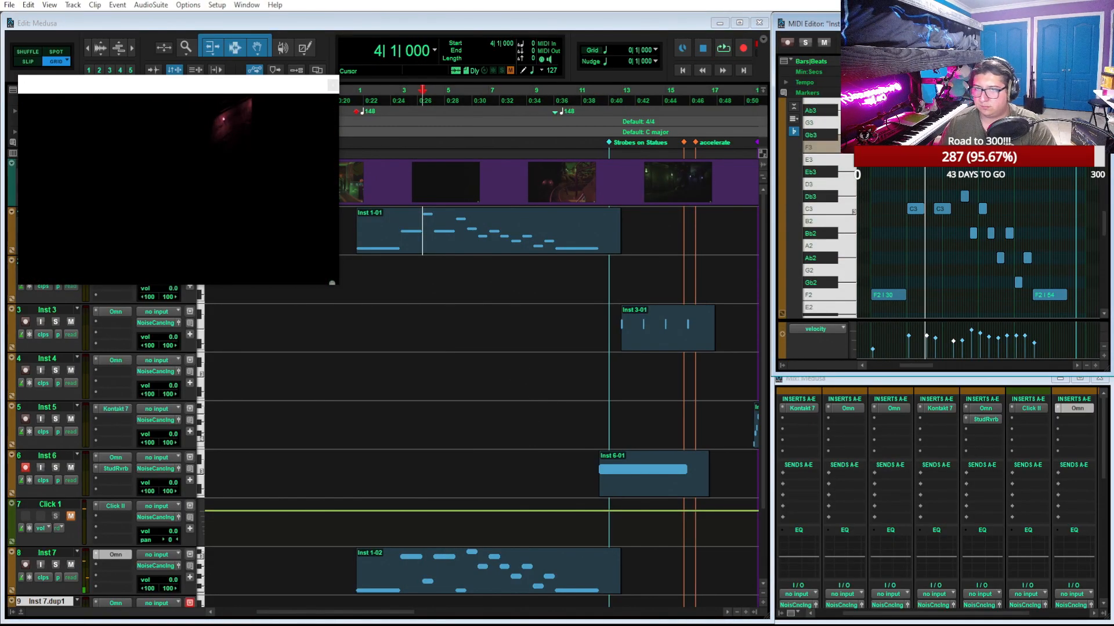
# Play the layered melodies from the opening of bar 1 and inspect the C3 note at bar 3 in the Inst 7 clip
pyautogui.click(873, 246)
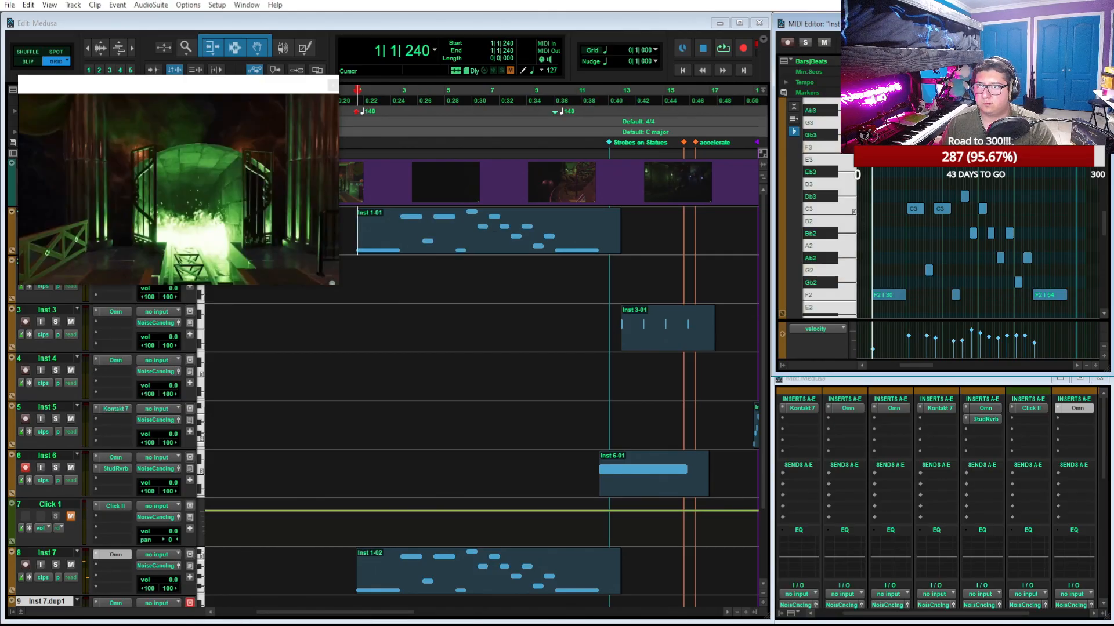
pyautogui.press('space')
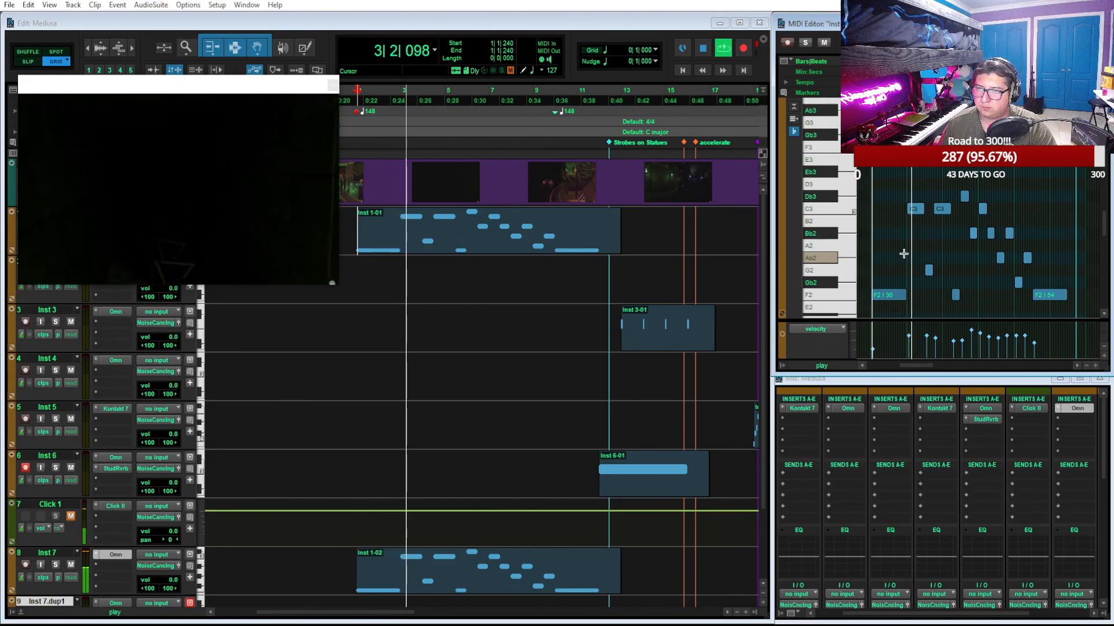
pyautogui.click(537, 588)
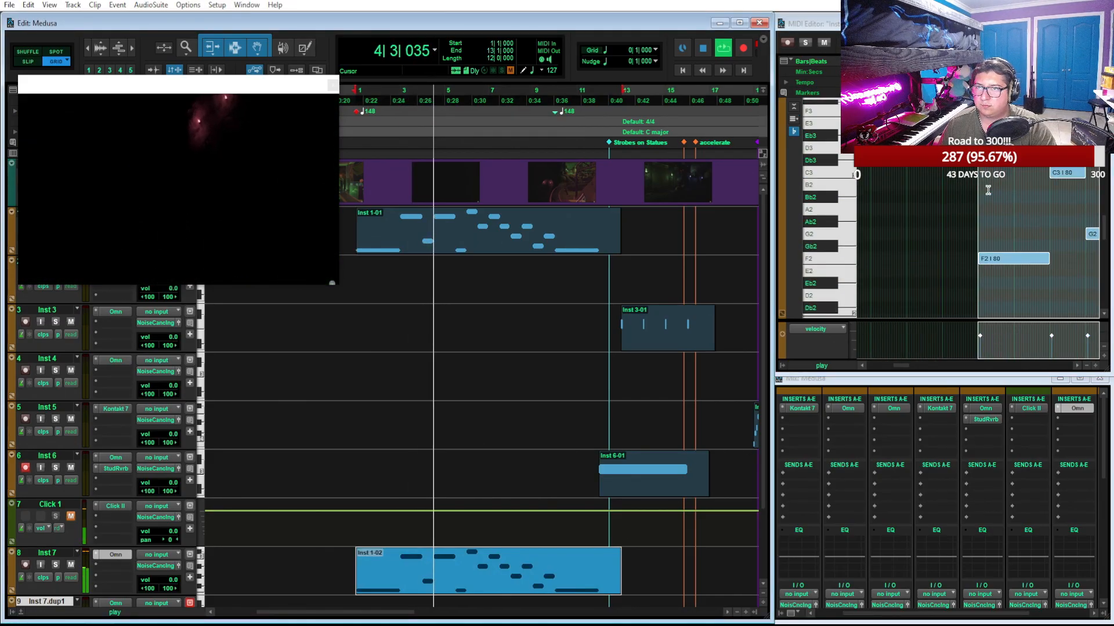
pyautogui.click(988, 188)
pyautogui.moveTo(976, 178); pyautogui.dragTo(980, 178)
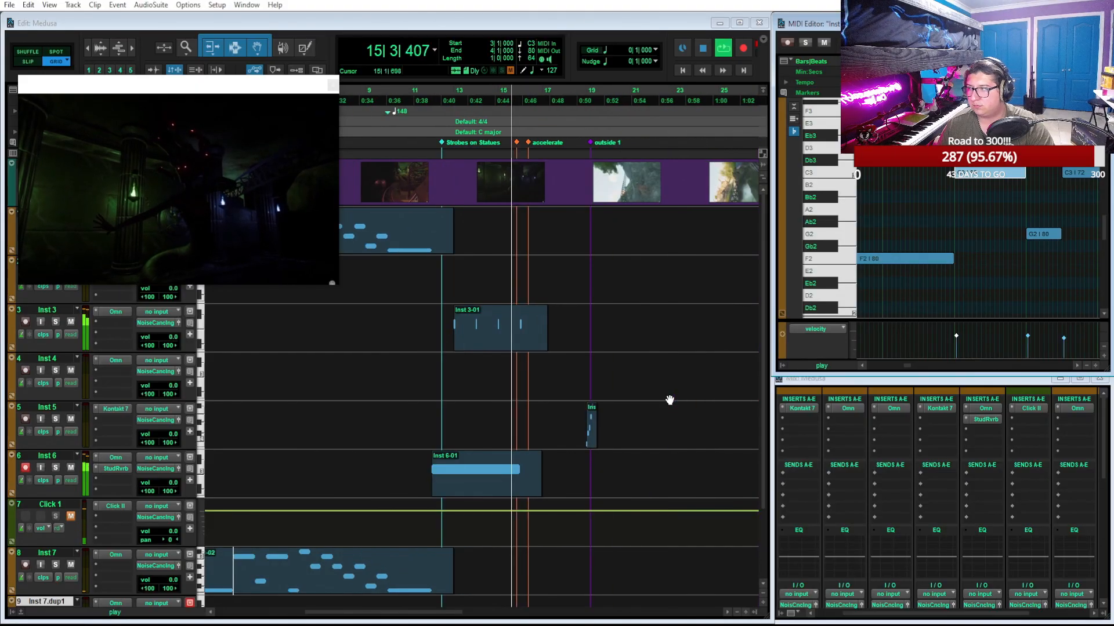
# Duplicate the Inst 6-01 clip, place the copy at bar 3, and play the arrangement from bar 1
pyautogui.click(428, 490)
pyautogui.hotkey('ctrl', 'd')
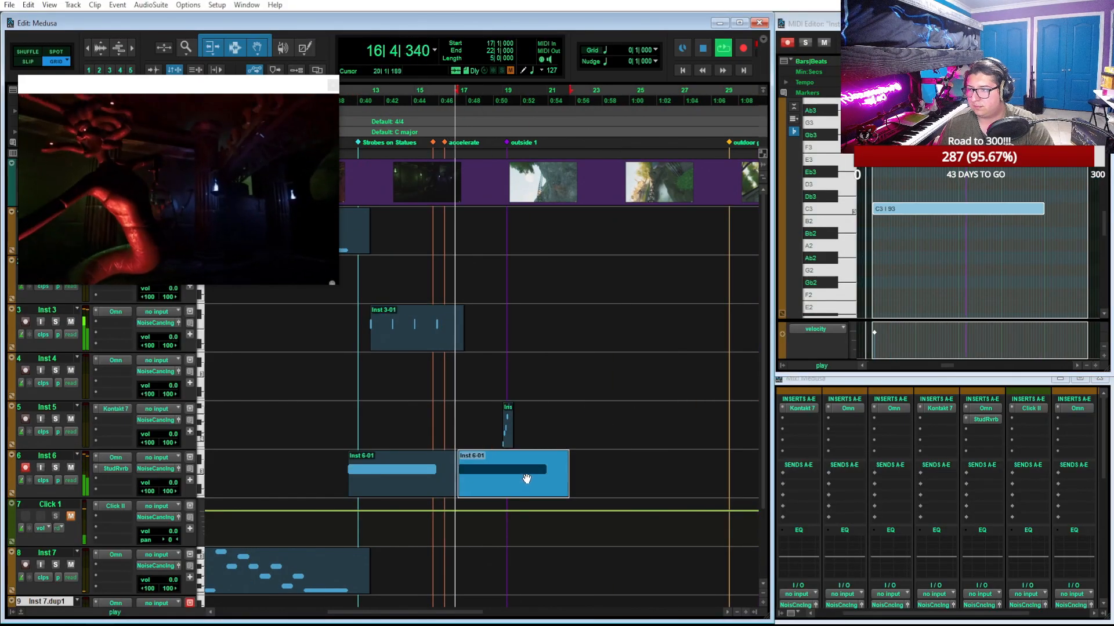
pyautogui.moveTo(533, 479); pyautogui.dragTo(290, 477)
pyautogui.hscroll(-3, 478, 487)
pyautogui.moveTo(503, 490); pyautogui.dragTo(441, 486)
pyautogui.click(358, 91)
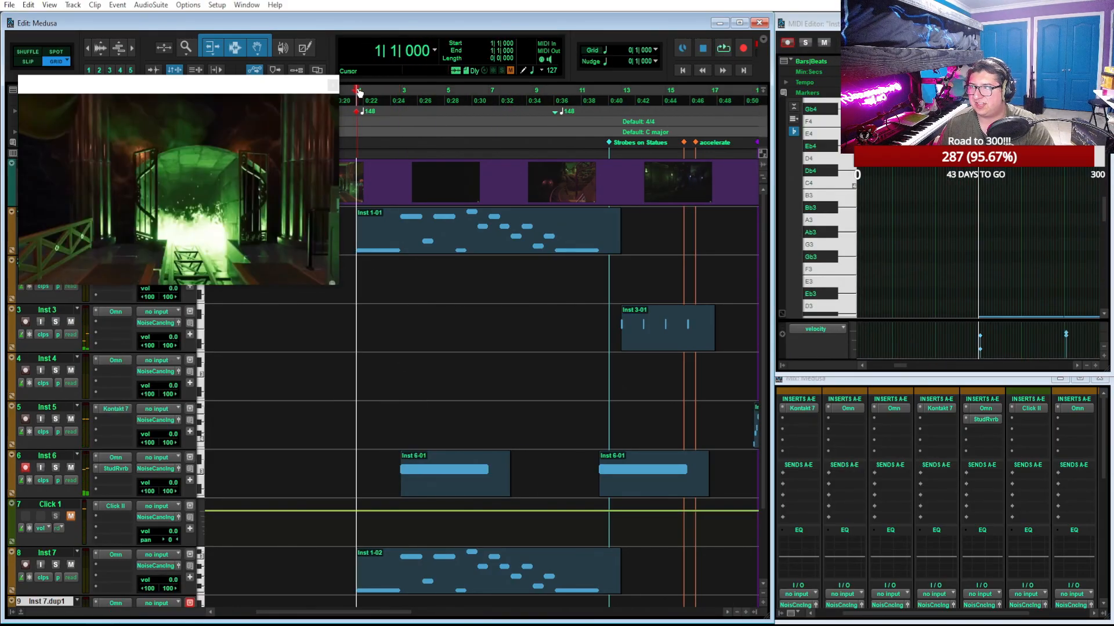
pyautogui.press('space')
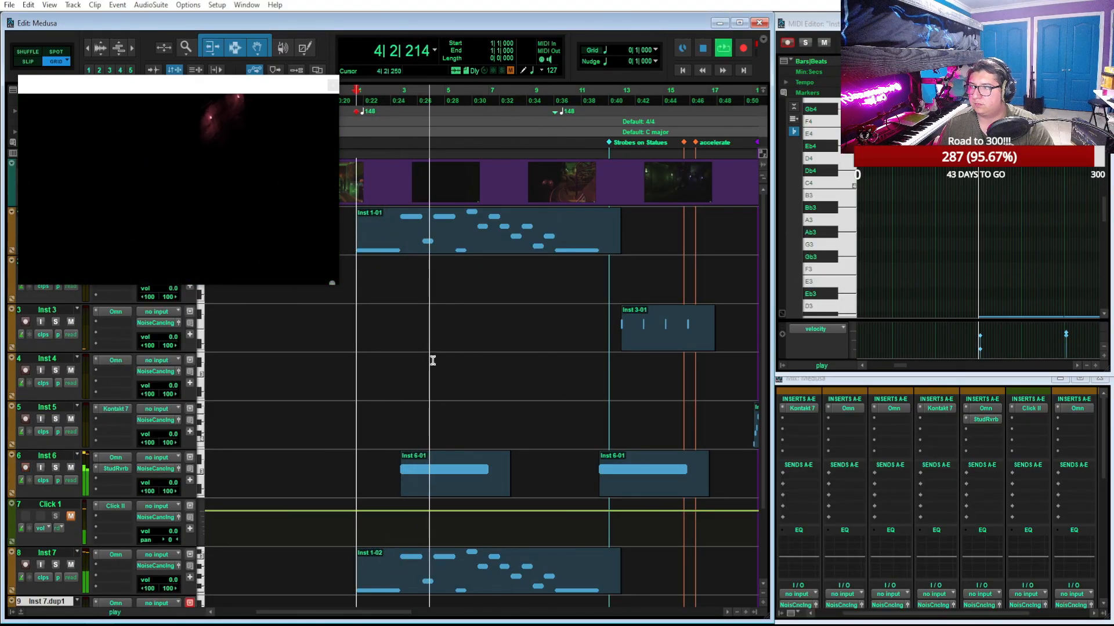
# Shorten the copied Inst 6 clip and its C3 note so that both end at bar 5
pyautogui.click(485, 480)
pyautogui.moveTo(488, 478); pyautogui.dragTo(488, 478)
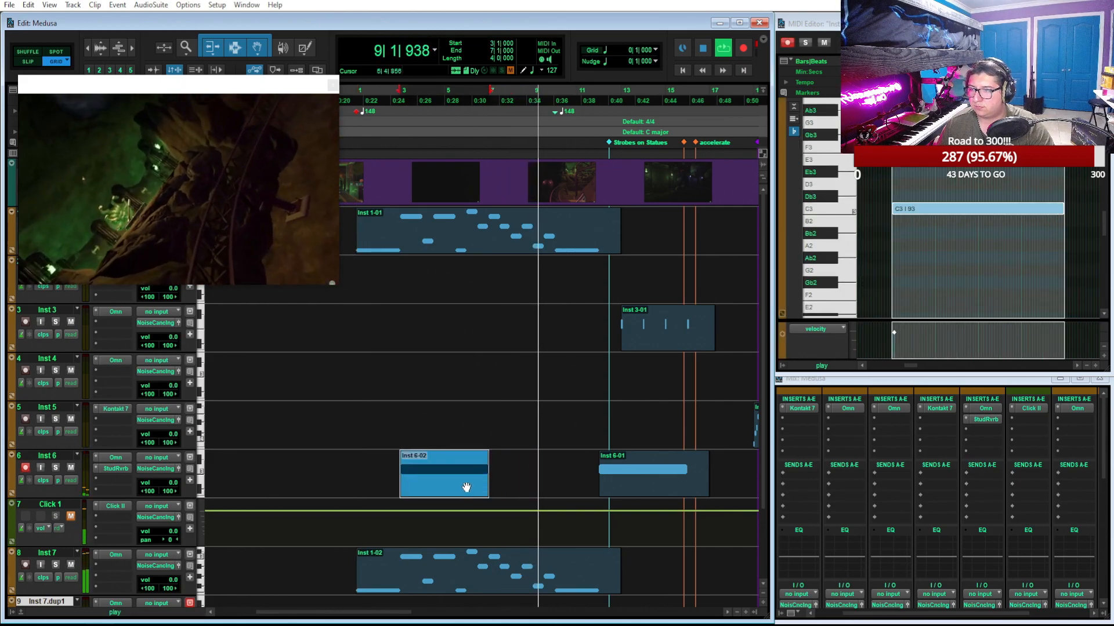
pyautogui.press('space')
pyautogui.moveTo(1061, 213); pyautogui.dragTo(975, 229)
pyautogui.click(627, 406)
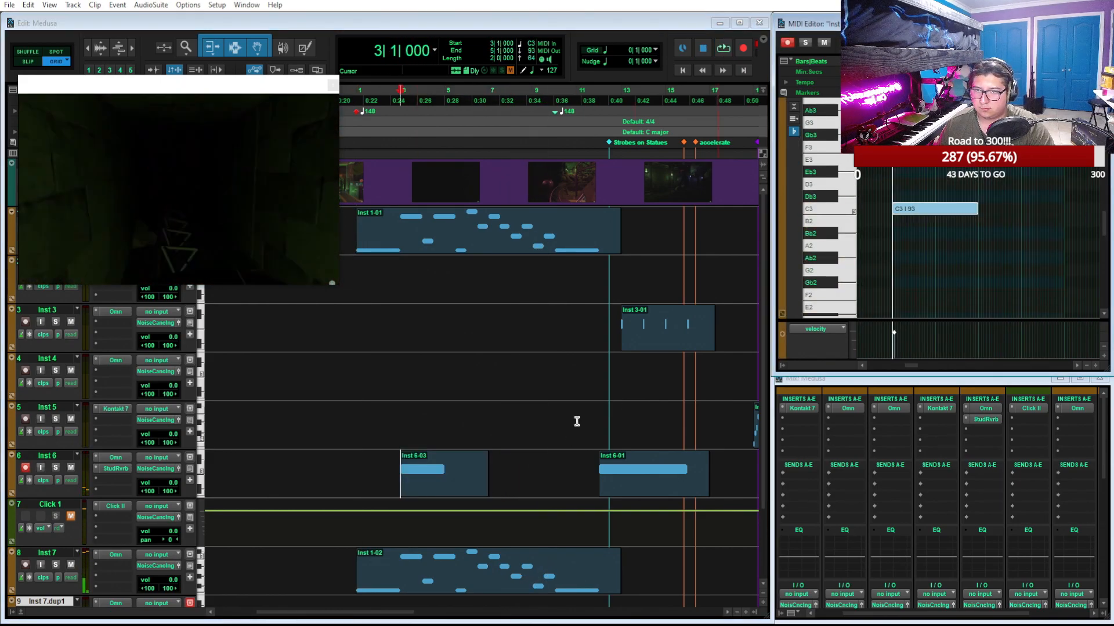
pyautogui.moveTo(480, 479); pyautogui.dragTo(444, 479)
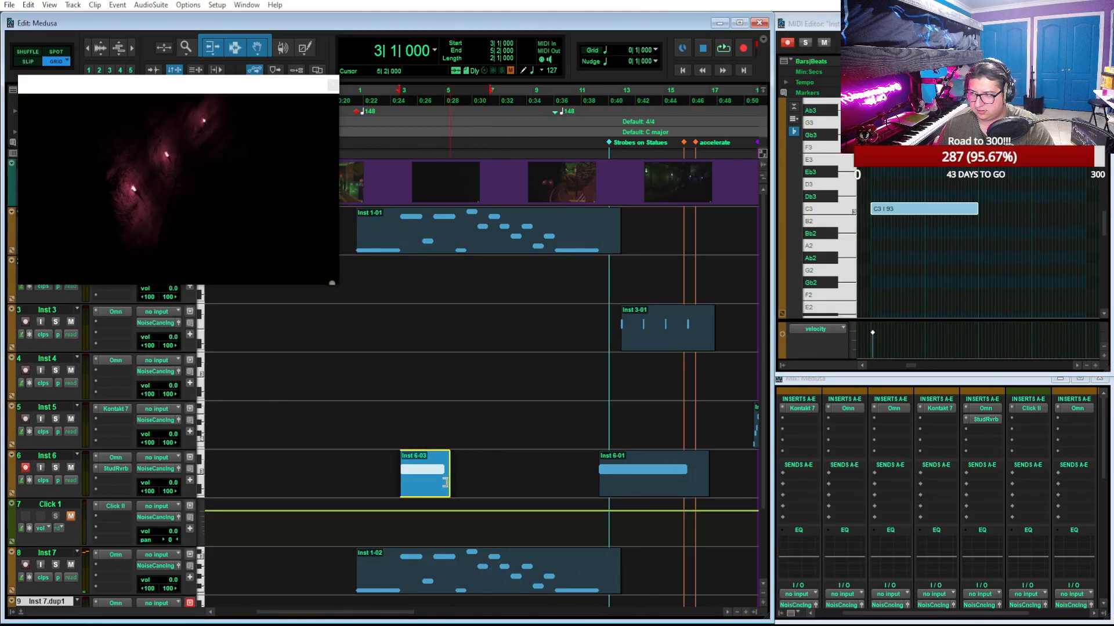
# Play back the shortened Inst 6 clip at bar 3 and the opening from bar 1
pyautogui.press('space')
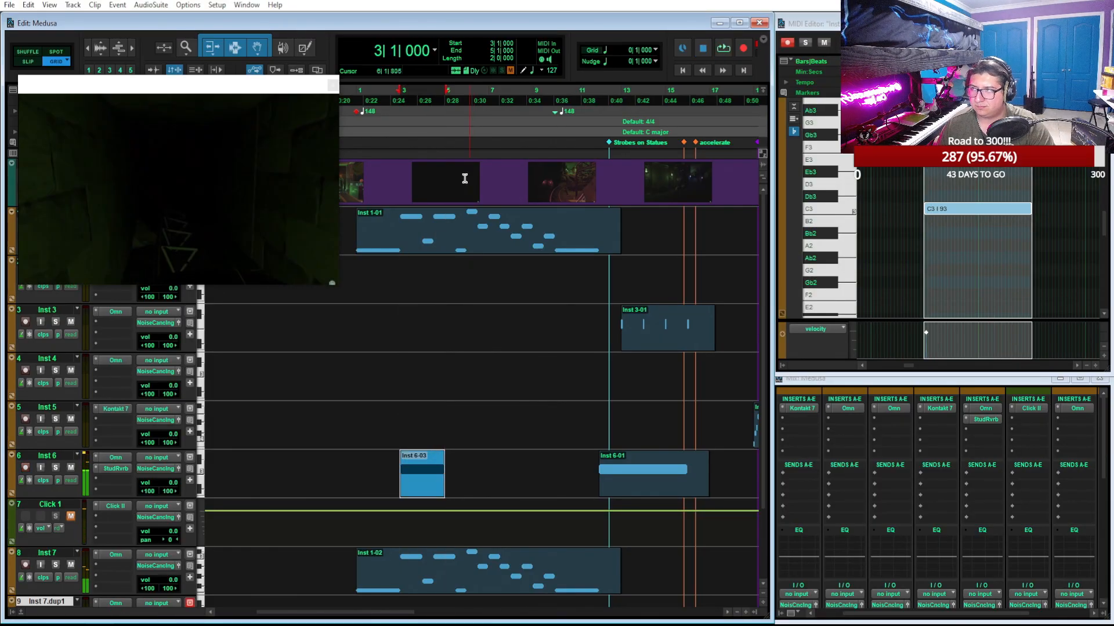
pyautogui.click(402, 109)
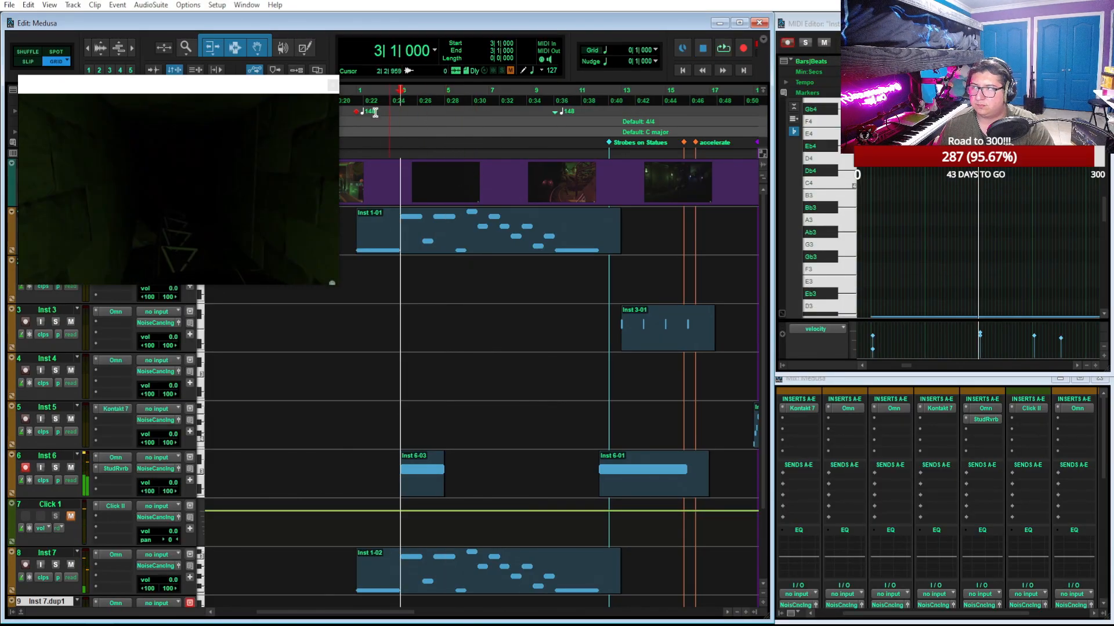
pyautogui.press('space')
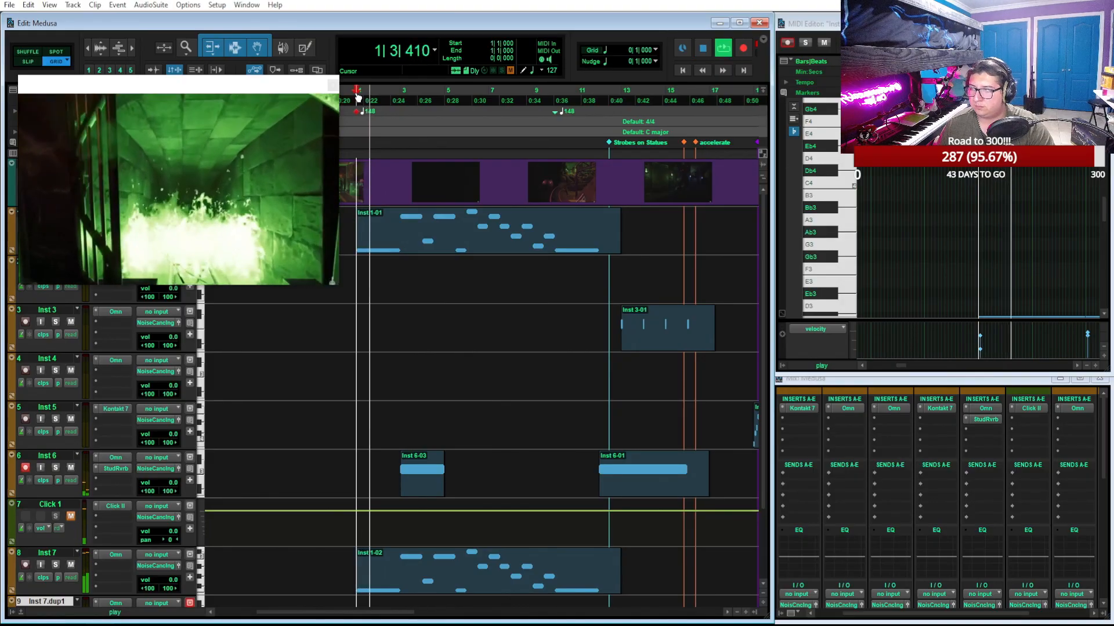
pyautogui.press('space')
# Add a new instrument track, Inst 8, and move the Omn insert from Inst 7 onto it as a copy
pyautogui.scroll(-2, 214, 530)
pyautogui.doubleClick(90, 583)
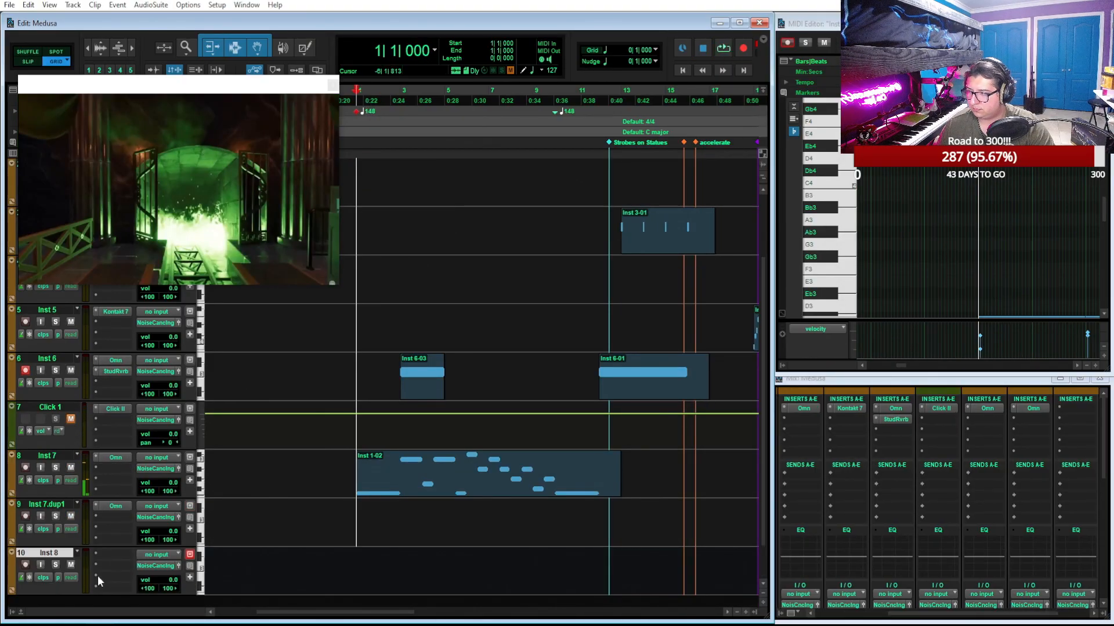
pyautogui.moveTo(119, 459); pyautogui.dragTo(116, 559)
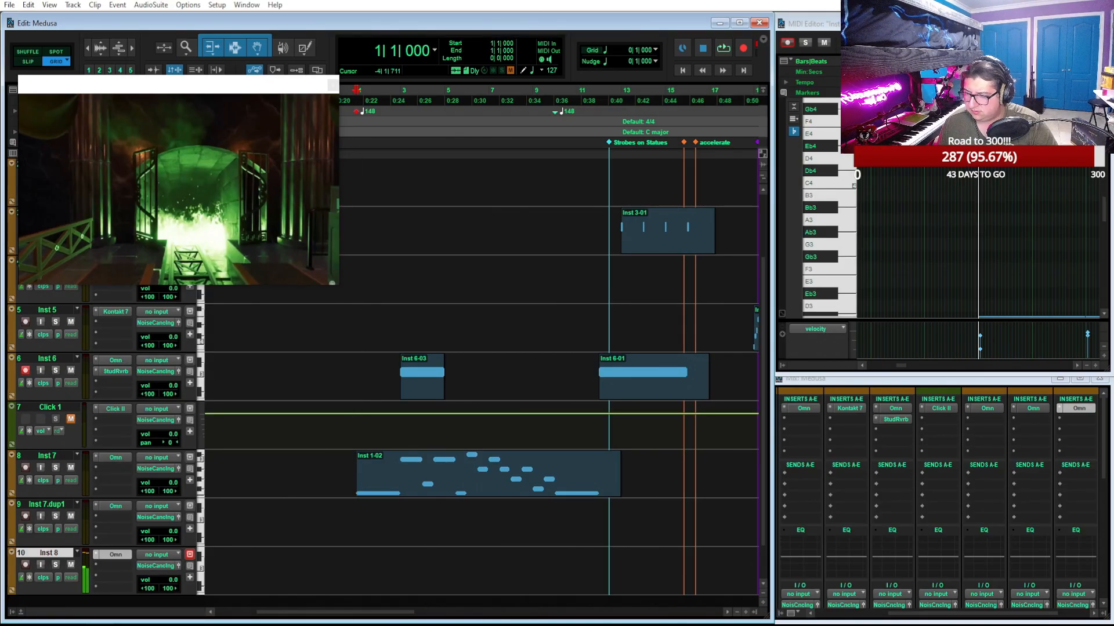
# Copy the Inst 7 melody clip to Inst 8 at bar 1, reorder Inst 7.dup1 below Inst 8, and play the layered result
pyautogui.click(478, 493)
pyautogui.hotkey('ctrl', 'd')
pyautogui.moveTo(712, 493); pyautogui.dragTo(450, 604)
pyautogui.moveTo(11, 523); pyautogui.dragTo(9, 605)
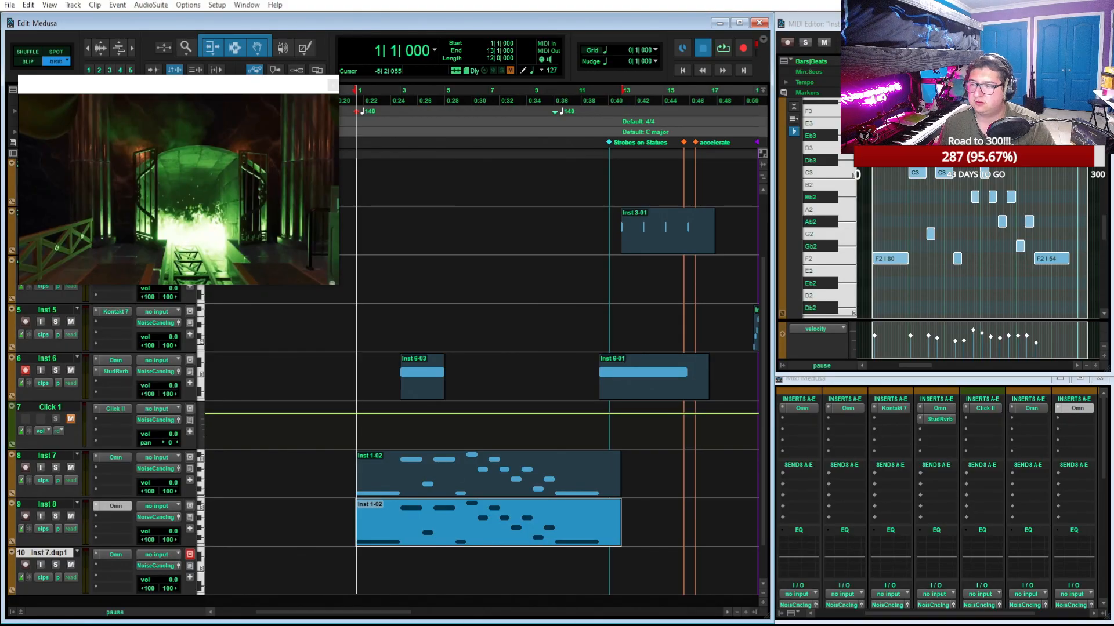
pyautogui.press('space')
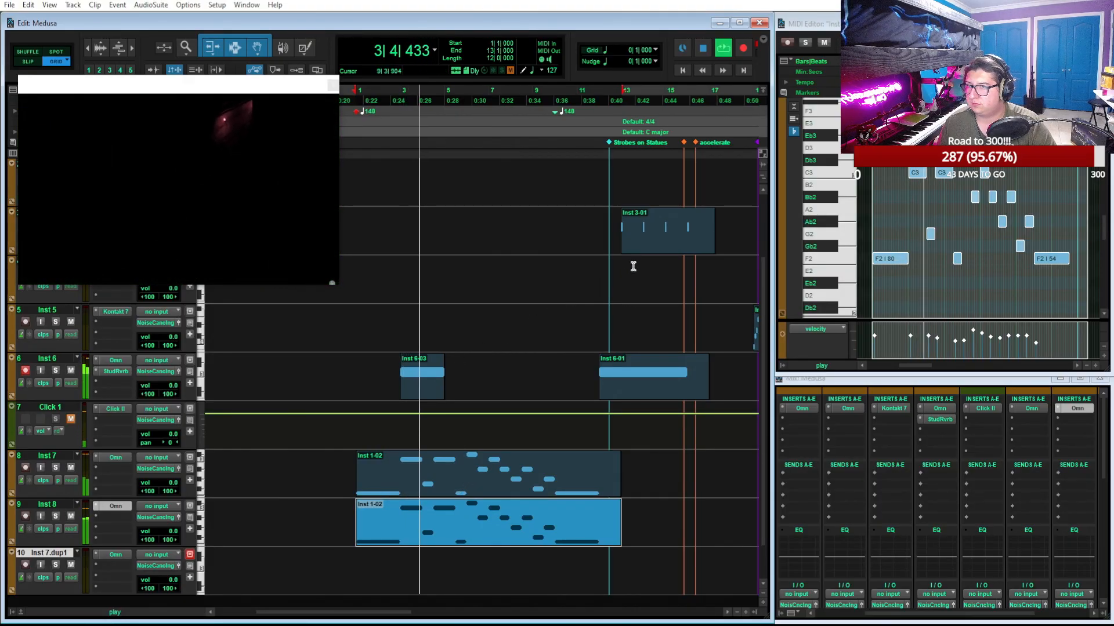
pyautogui.press('space')
# Duplicate the Inst 3-01 clip and place the copy at bar 3
pyautogui.click(672, 250)
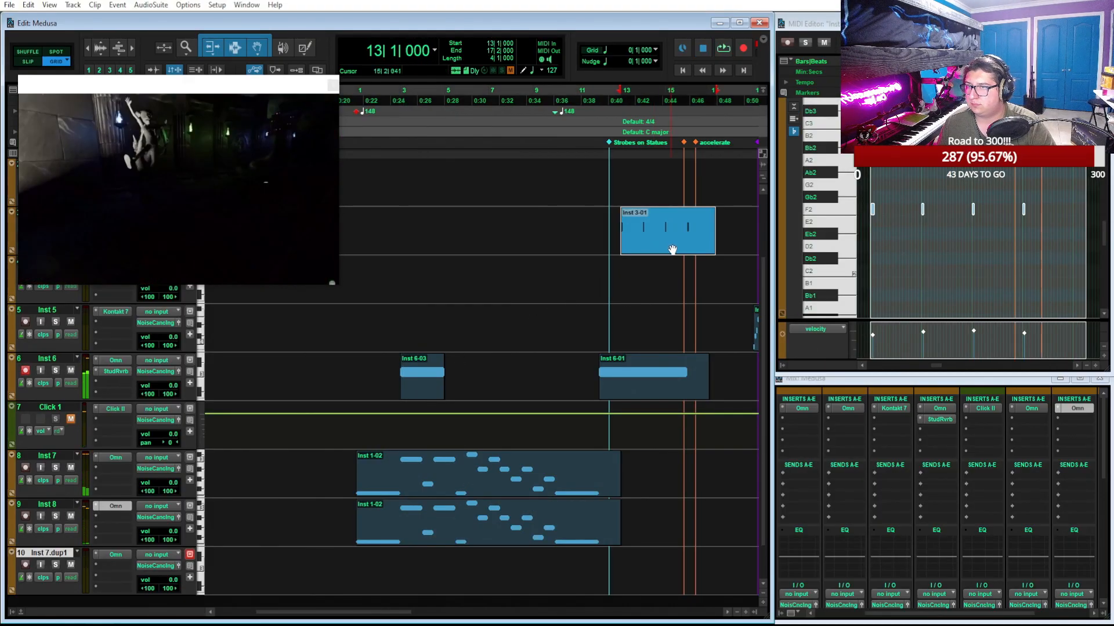
pyautogui.hotkey('ctrl', 'd')
pyautogui.moveTo(699, 249); pyautogui.dragTo(439, 250)
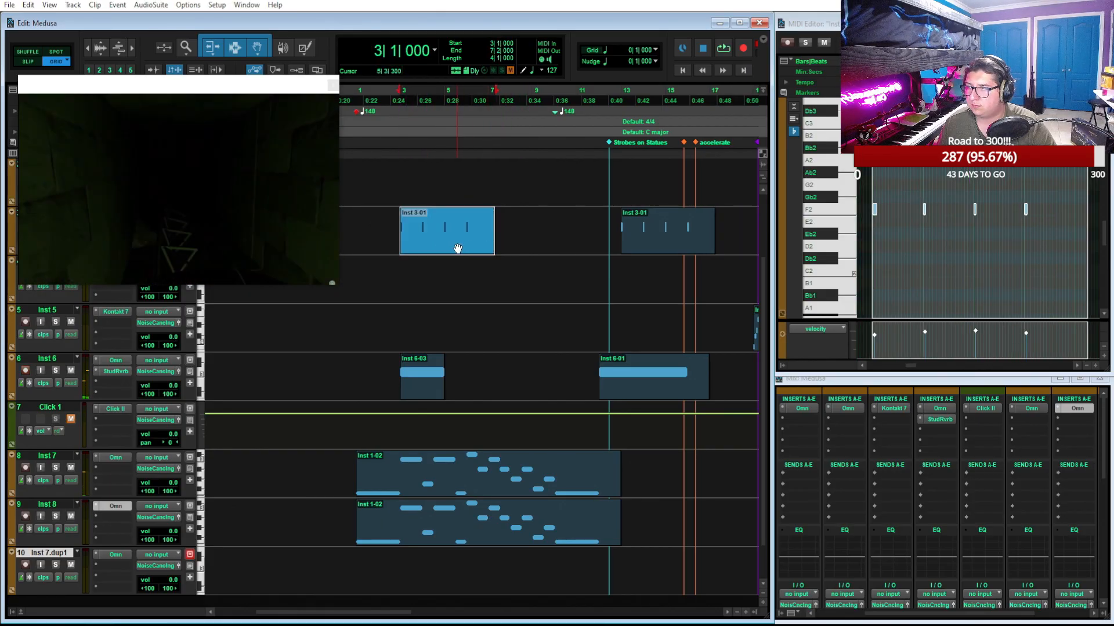
# Pick out the second and fourth F2 notes in the bar 3 Inst 3 copy, and repeat that clip directly after itself
pyautogui.moveTo(932, 250); pyautogui.dragTo(909, 196)
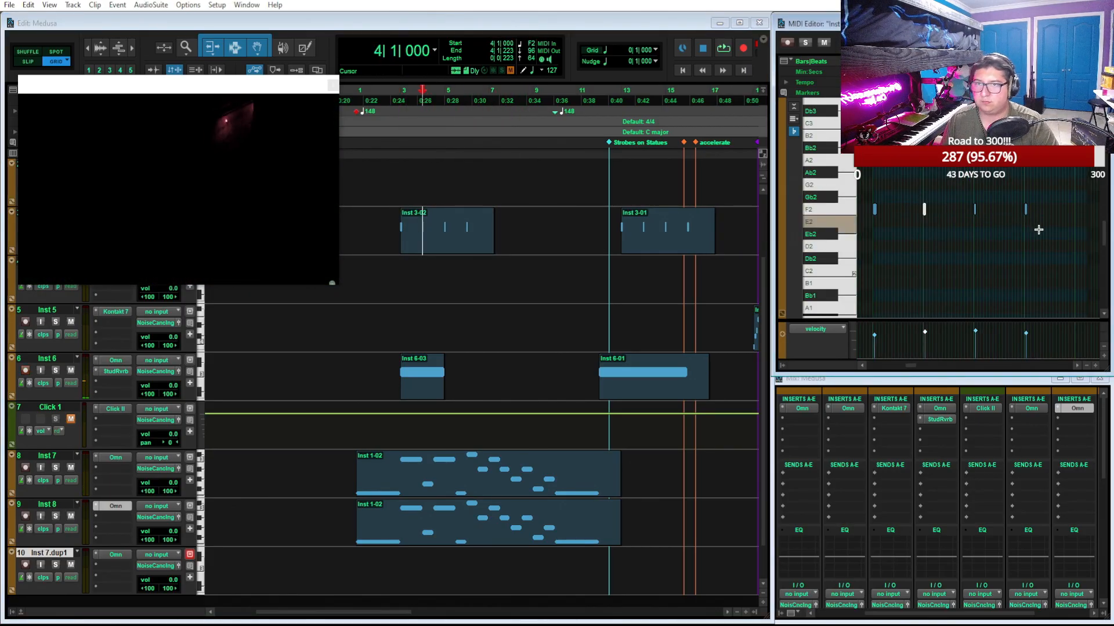
pyautogui.moveTo(1037, 229); pyautogui.dragTo(1014, 194)
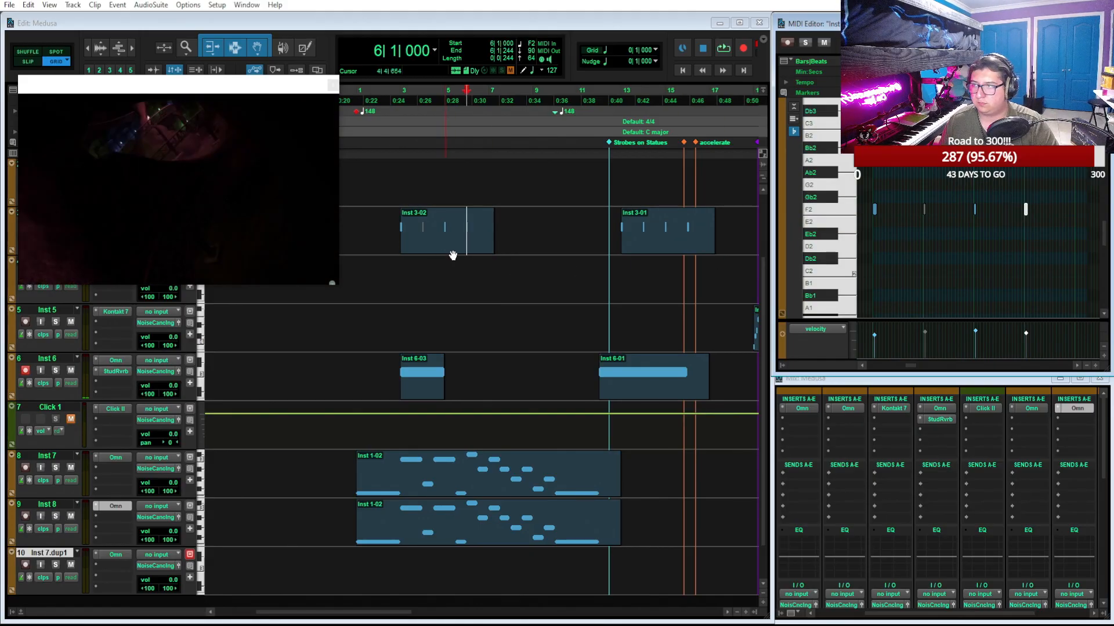
pyautogui.click(448, 248)
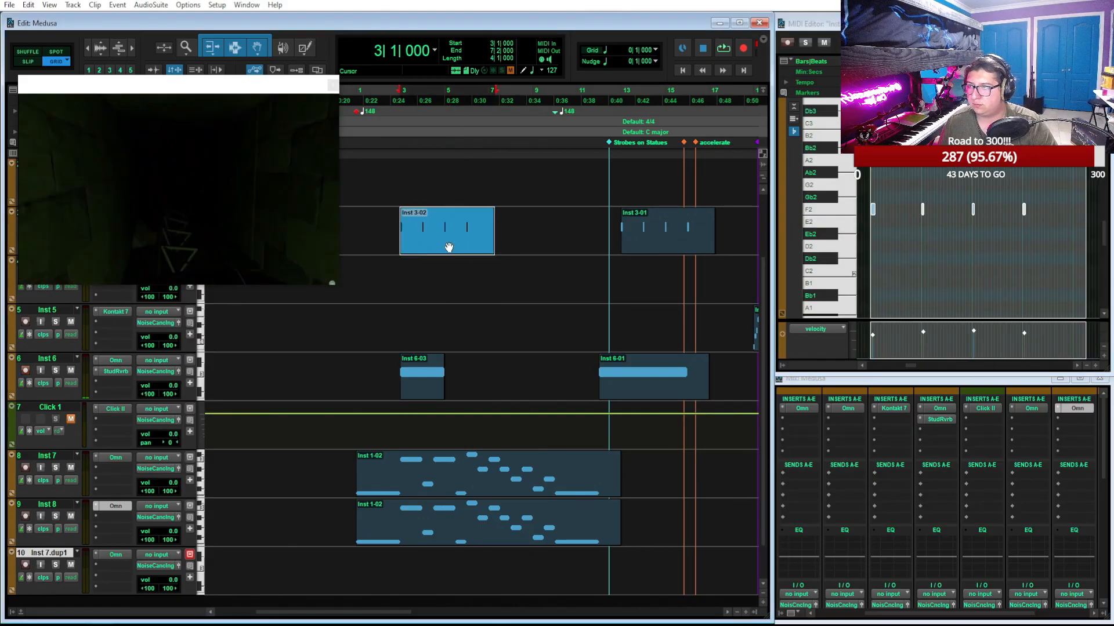
pyautogui.hotkey('ctrl', 'd')
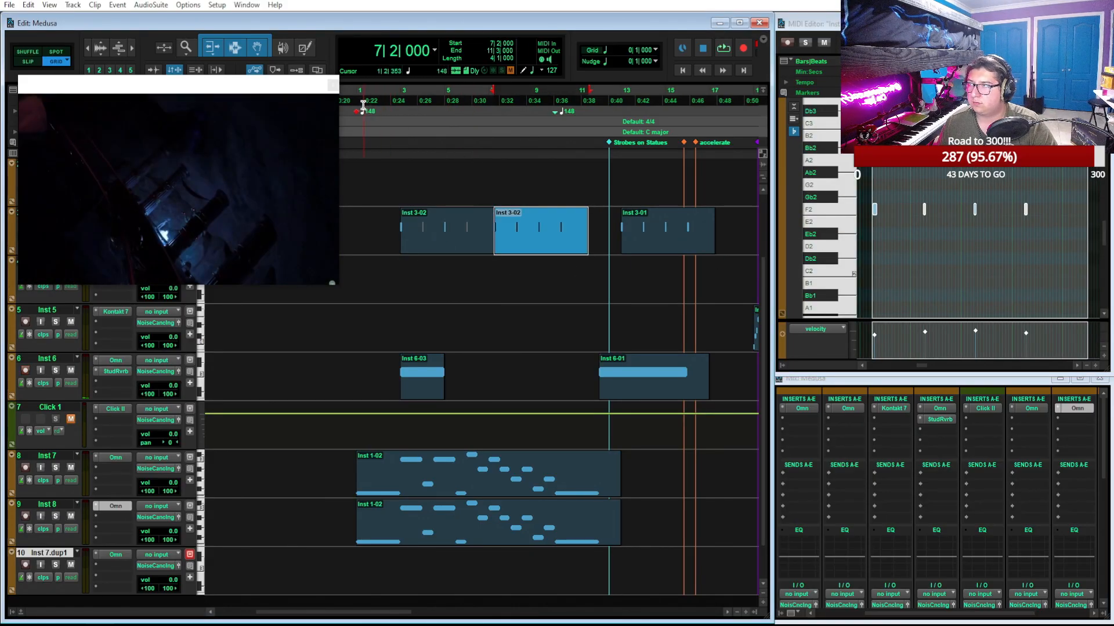
# Play the arrangement from bar 1 and mute the short Inst 6-03 clip at bar 3 during playback
pyautogui.click(356, 100)
pyautogui.press('space')
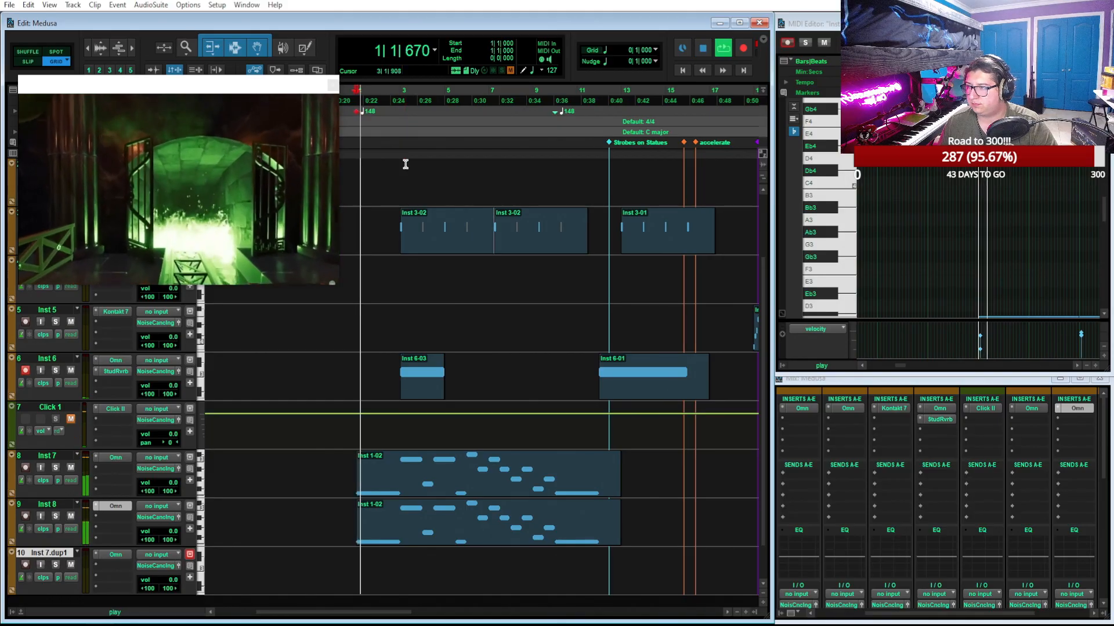
pyautogui.click(426, 392)
pyautogui.click(487, 331)
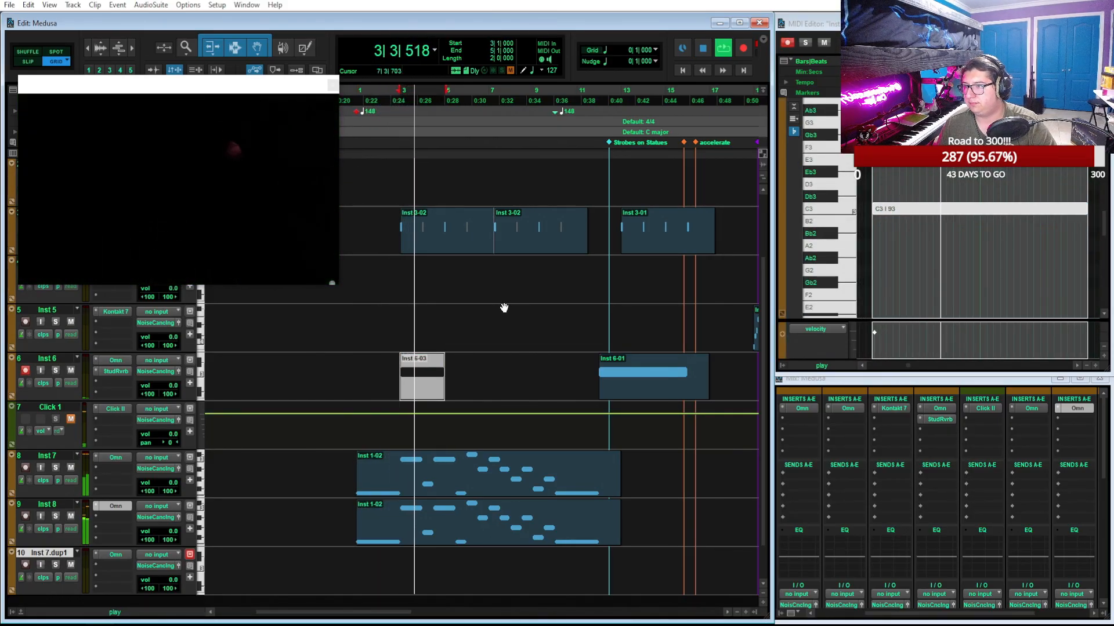
pyautogui.click(460, 529)
pyautogui.press('space')
# Maximize the editor for the Inst 7 clip, solo the track, play it, and lower the C3 note at bar 3 to Ab2
pyautogui.click(475, 493)
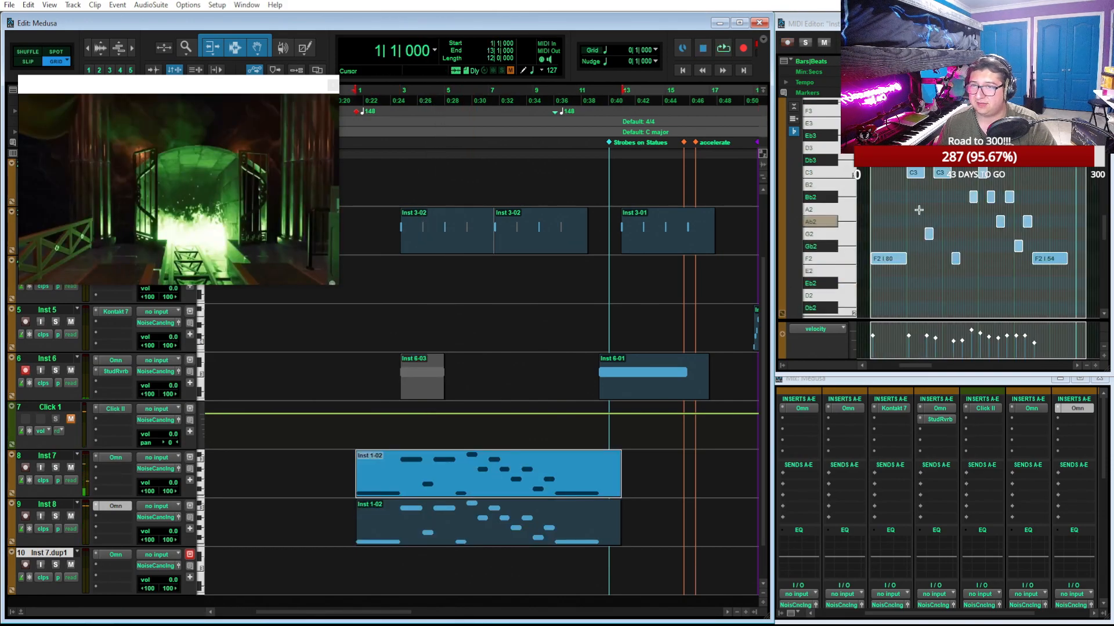
pyautogui.click(1079, 23)
pyautogui.press('t')
pyautogui.press('t')
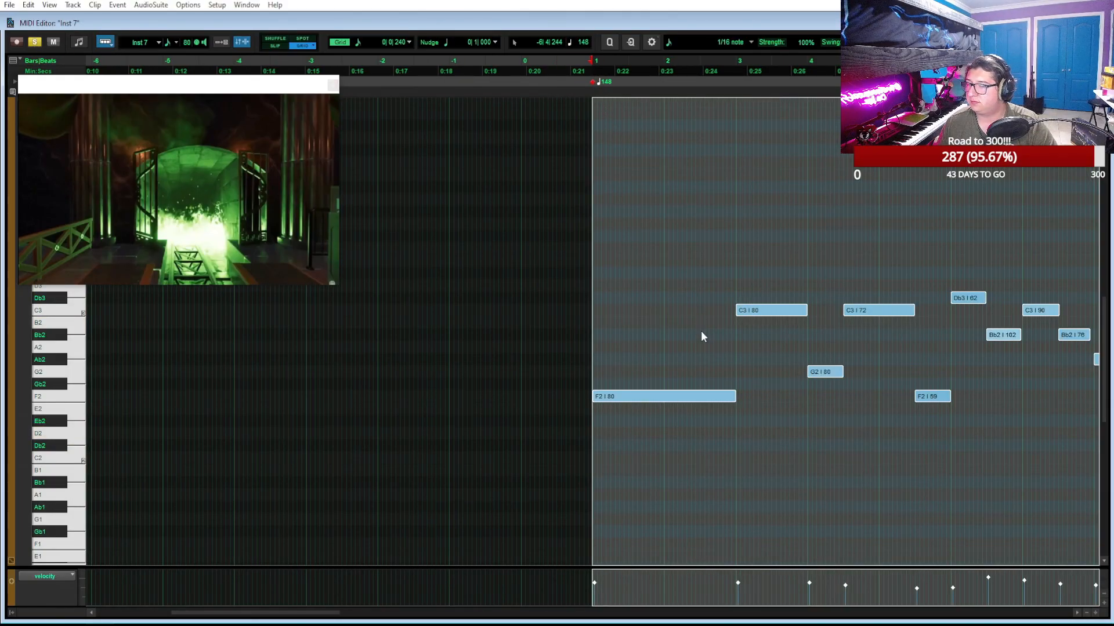
pyautogui.press('space')
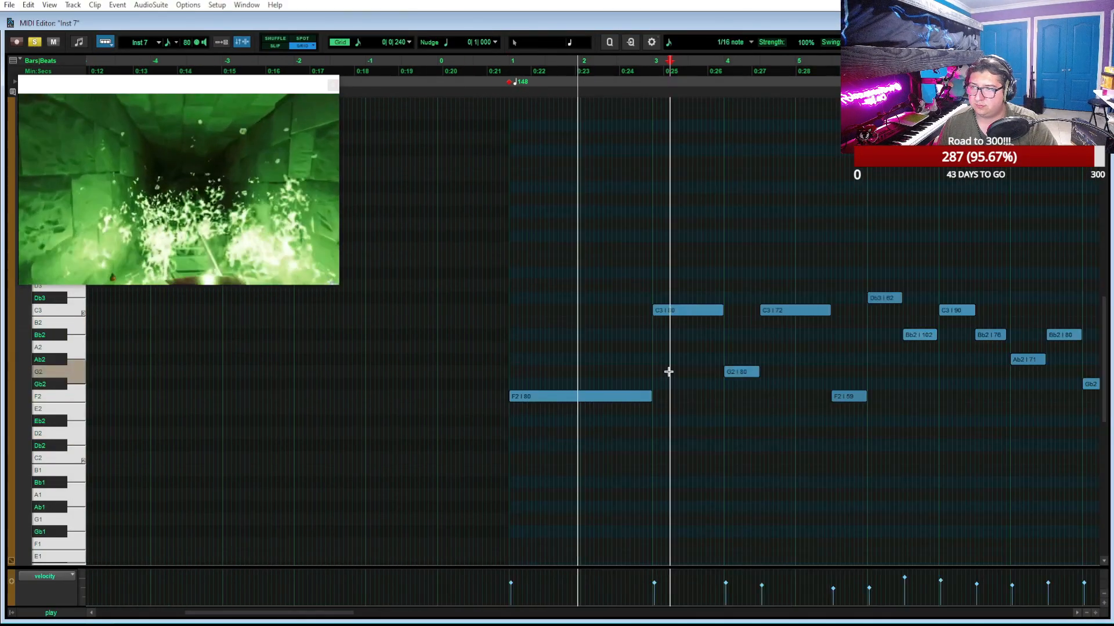
pyautogui.moveTo(678, 314); pyautogui.dragTo(685, 360)
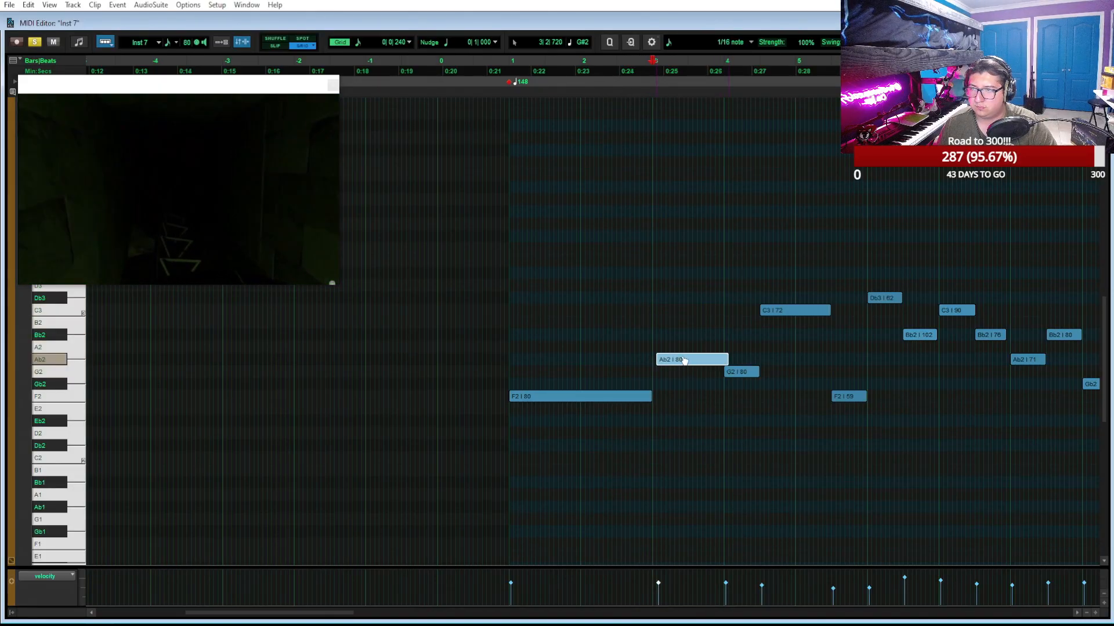
# Play the Inst 7 melody, shorten the C3 note in bar 4, and extend the following F2 note back to bar 5
pyautogui.press('space')
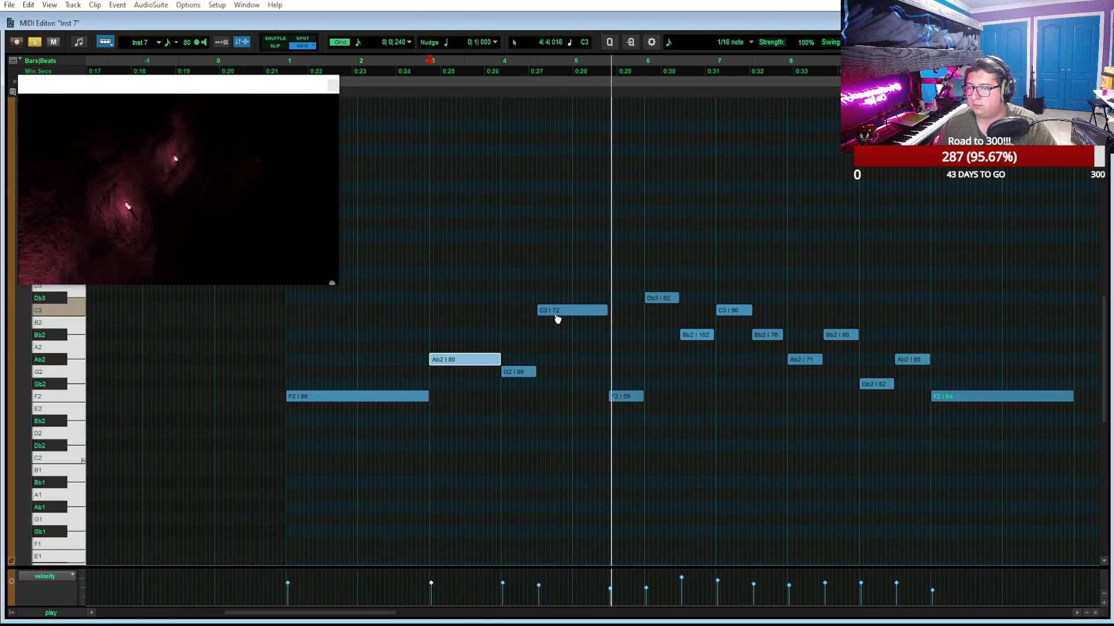
pyautogui.press('space')
pyautogui.moveTo(605, 313); pyautogui.dragTo(570, 320)
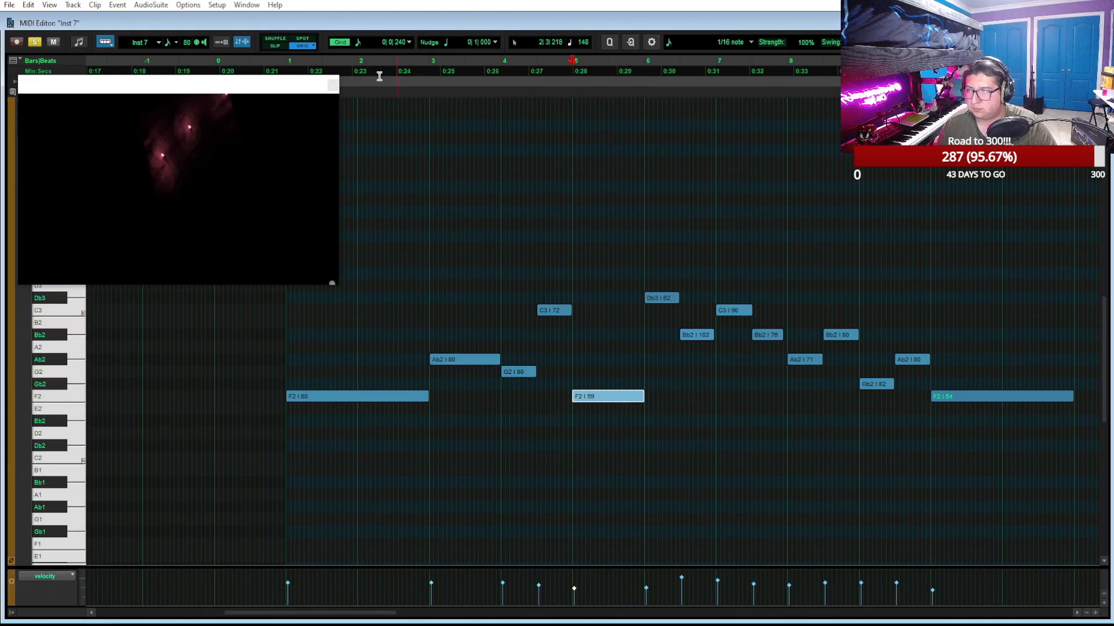
# Play the Inst 7 melody from bar 1 and raise the Gb2 note at bar 9 to G2
pyautogui.click(287, 62)
pyautogui.press('space')
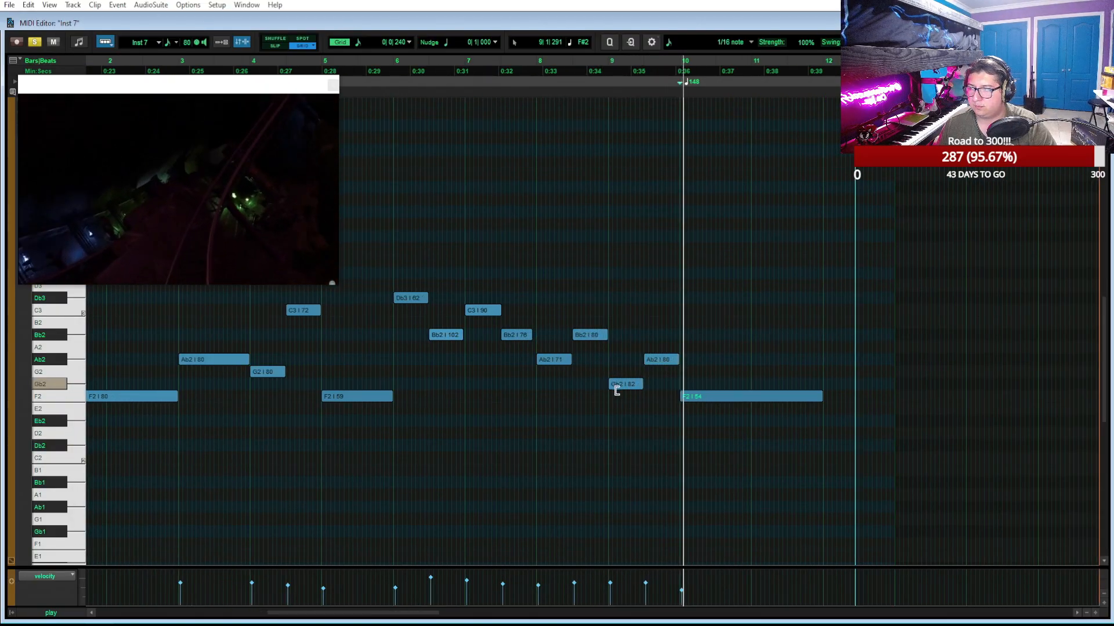
pyautogui.moveTo(618, 393); pyautogui.dragTo(621, 378)
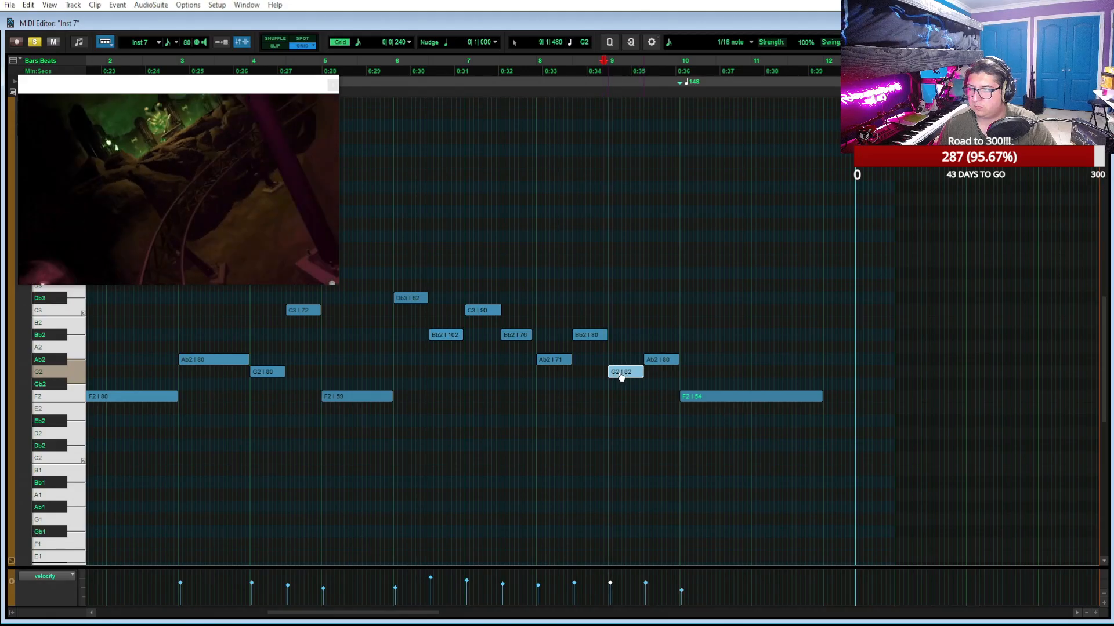
# Play the melody from bar 8, unsolo Inst 7, and restore the editor to its smaller size beside the arrangement
pyautogui.click(534, 243)
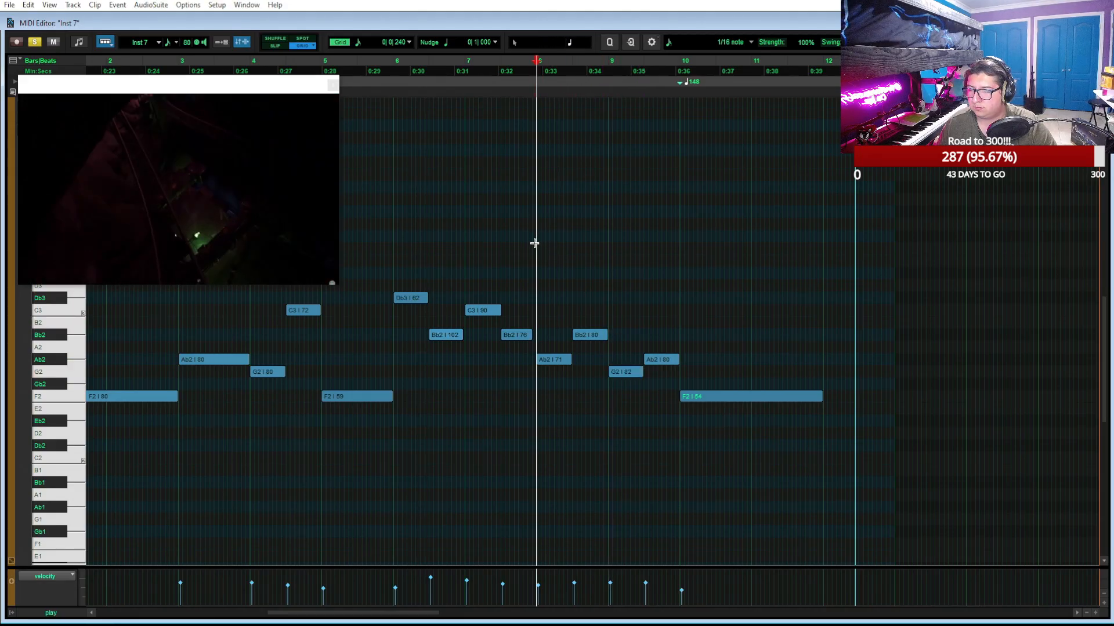
pyautogui.press('space')
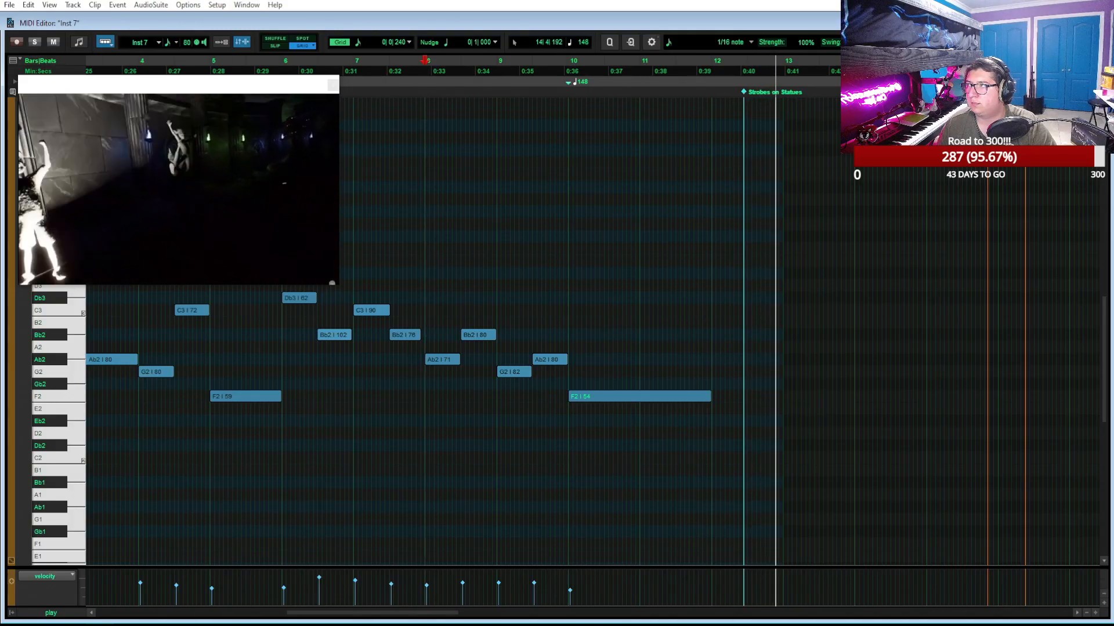
pyautogui.click(1079, 22)
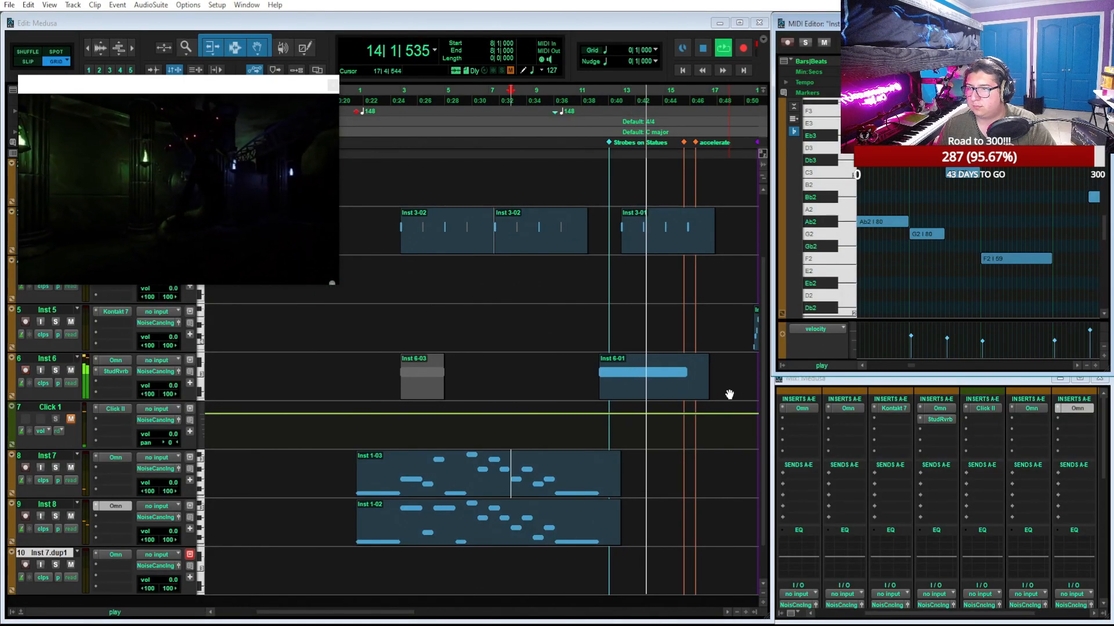
pyautogui.press('space')
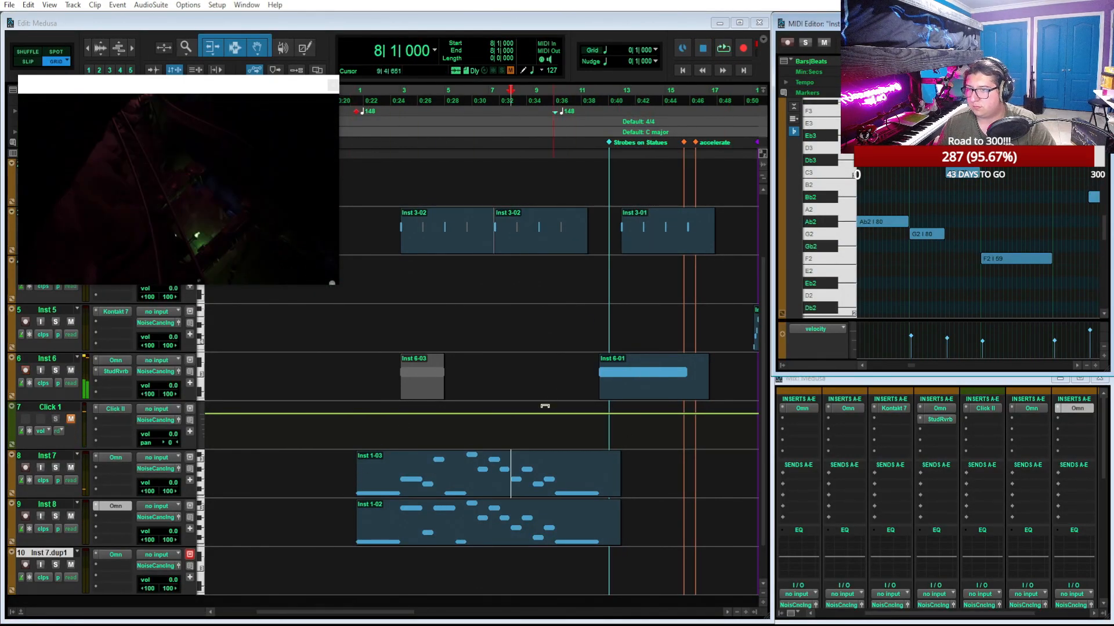
# Replace the Inst 8 melody clip with a copy of the revised Inst 7 clip at bar 1
pyautogui.hotkey('ctrl', '[')
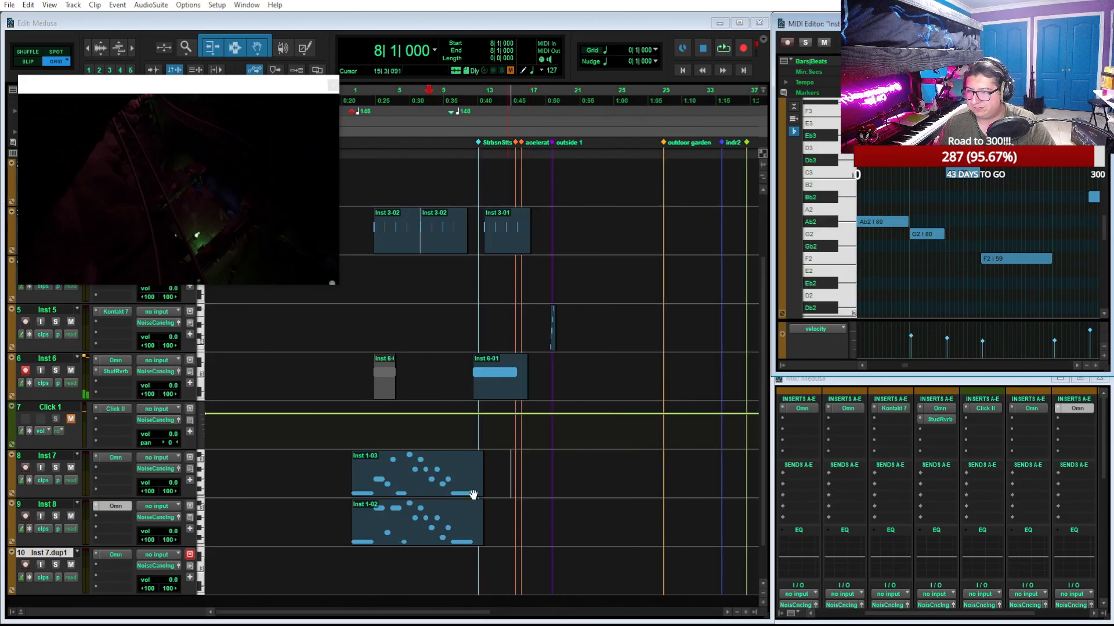
pyautogui.click(412, 532)
pyautogui.moveTo(411, 533); pyautogui.dragTo(417, 495)
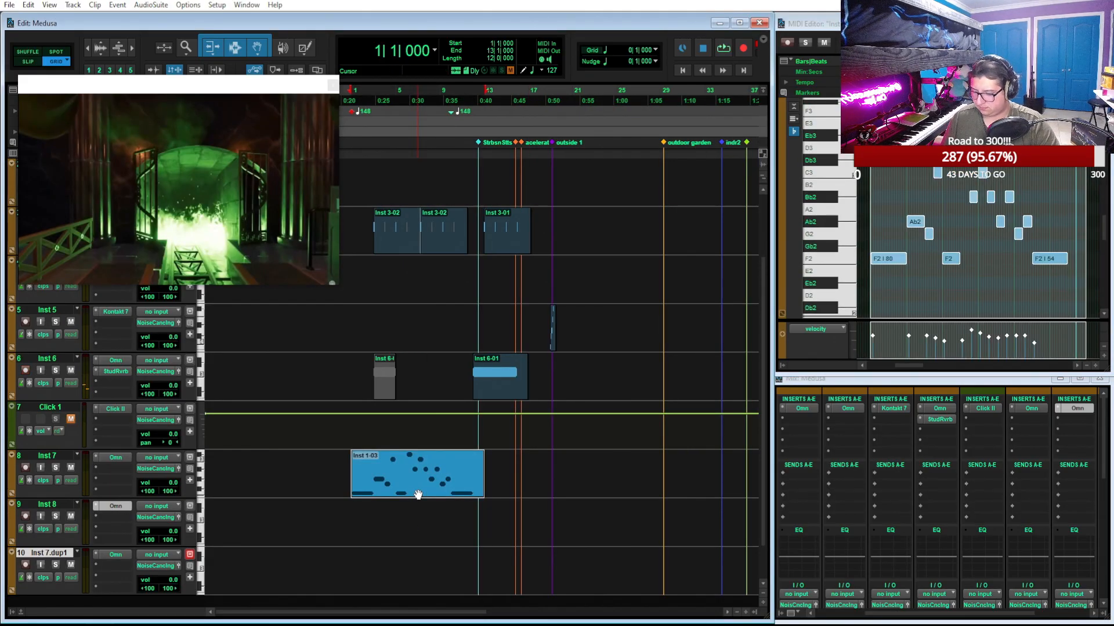
pyautogui.hotkey('ctrl', 'd')
pyautogui.moveTo(535, 497); pyautogui.dragTo(409, 534)
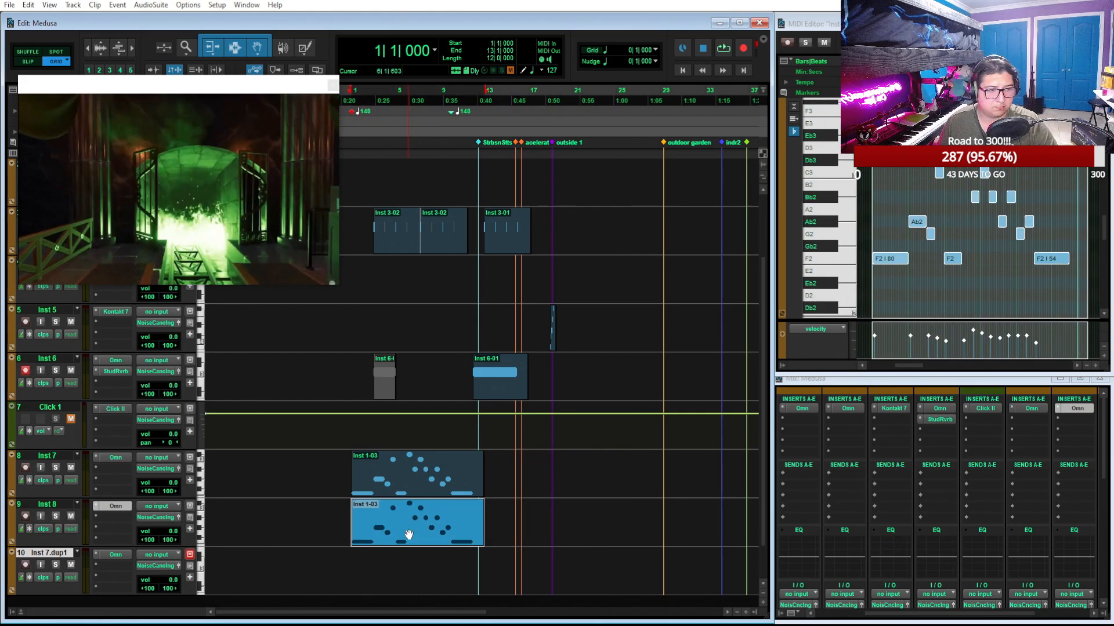
# Duplicate the revised Inst 8 clip, delete the old Inst 1-01 clip, and put the copy in its place at bar 1
pyautogui.hotkey('ctrl', 'd')
pyautogui.scroll(3, 440, 409)
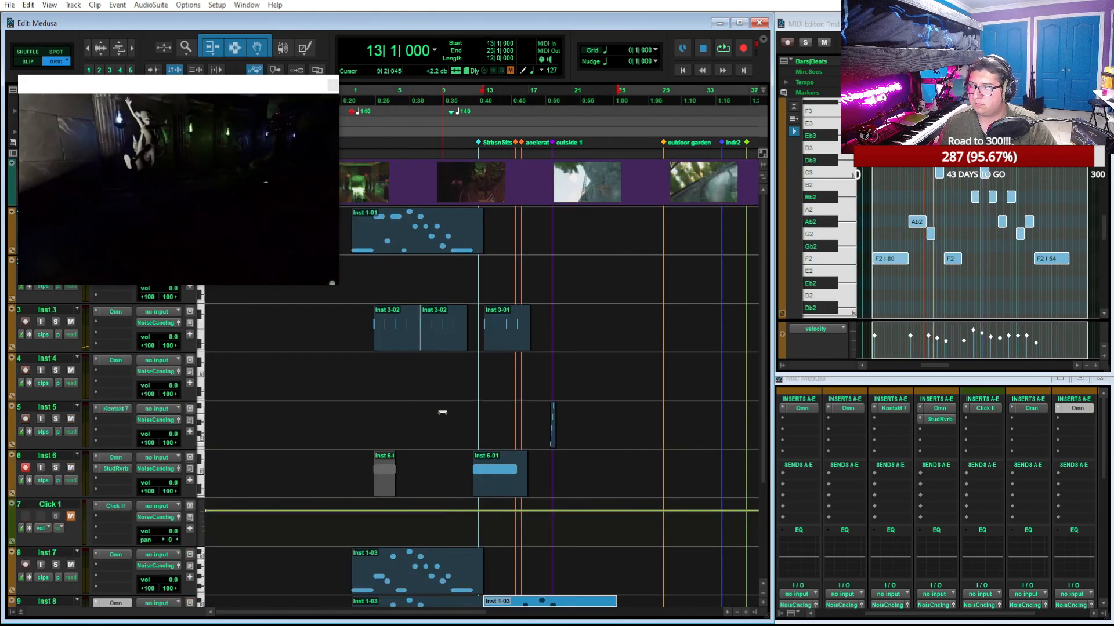
pyautogui.click(448, 240)
pyautogui.press('Delete')
pyautogui.scroll(-2, 551, 359)
pyautogui.moveTo(545, 587); pyautogui.dragTo(414, 181)
# Play the arrangement from bar 1 and lower the Inst 8 track volume to -8.3 dB
pyautogui.press('space')
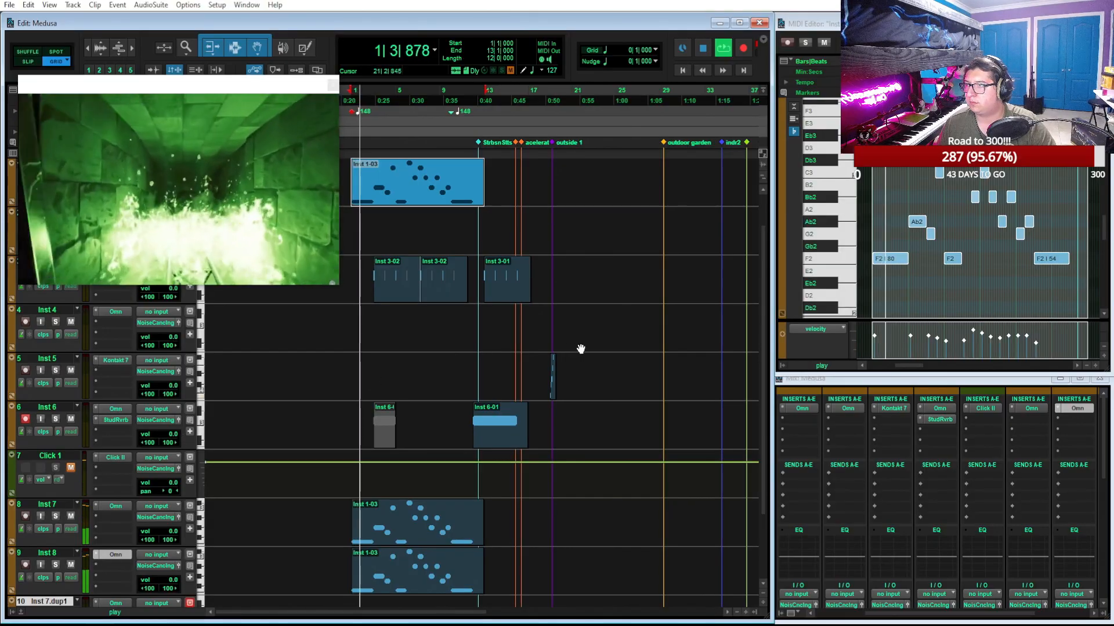
pyautogui.hotkey('ctrl', ']')
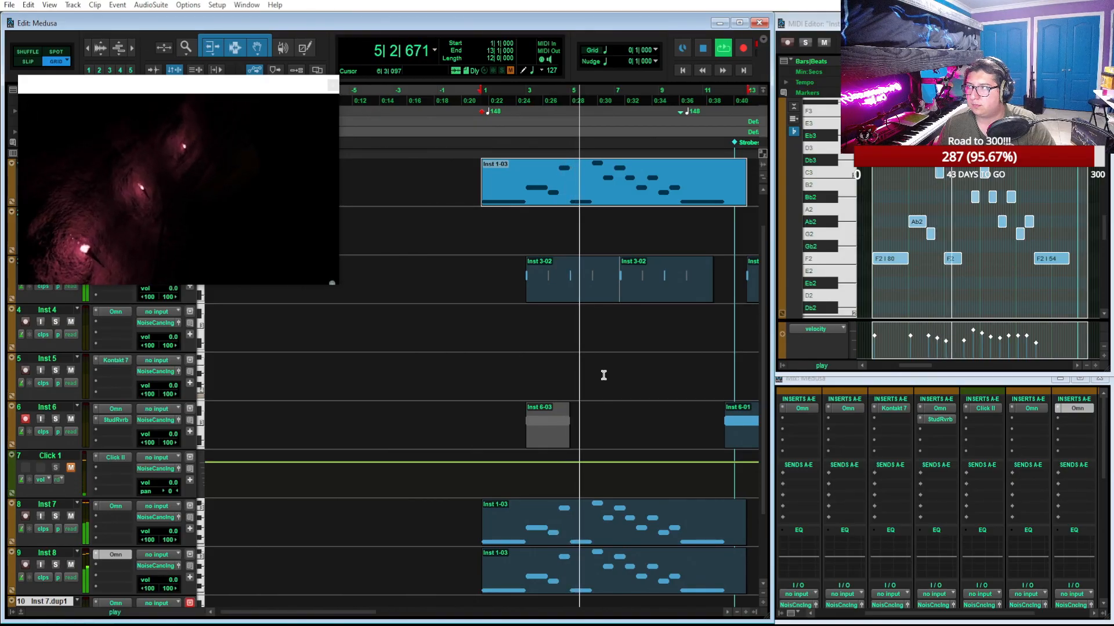
pyautogui.hscroll(1, 592, 328)
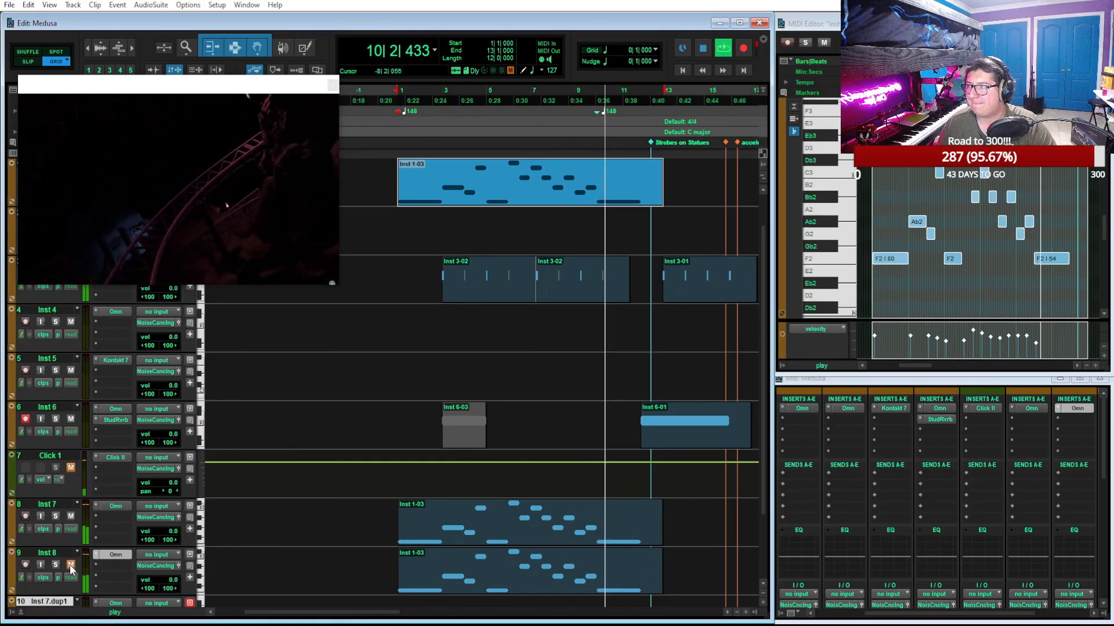
pyautogui.moveTo(176, 577); pyautogui.dragTo(177, 583)
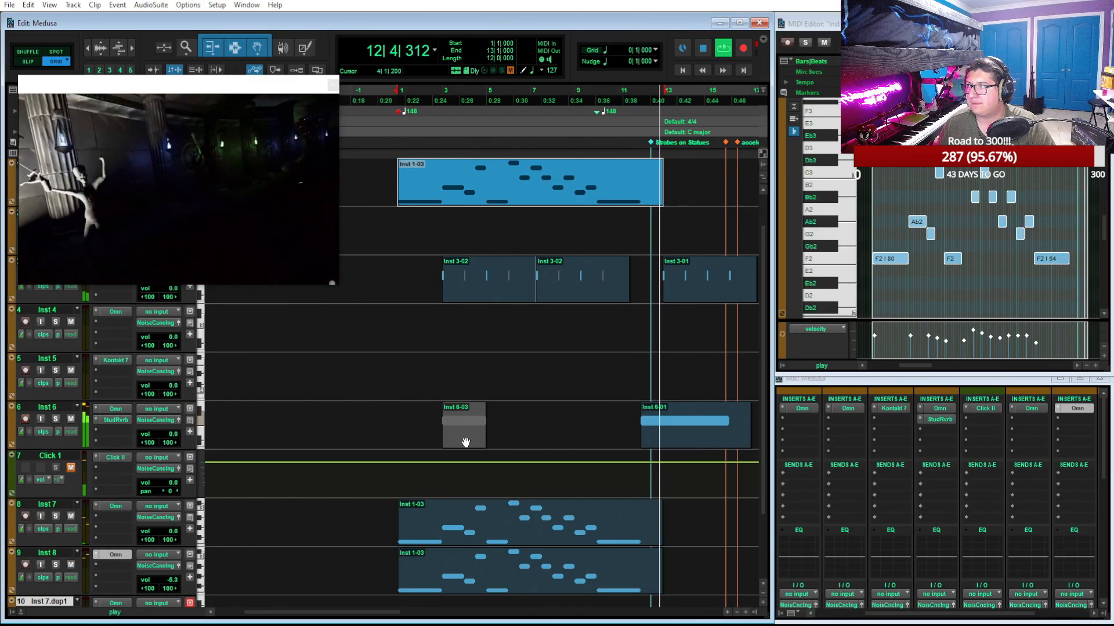
# Play the arrangement from bar 9 through the Strobes on Statues section
pyautogui.click(578, 96)
pyautogui.hscroll(2, 569, 242)
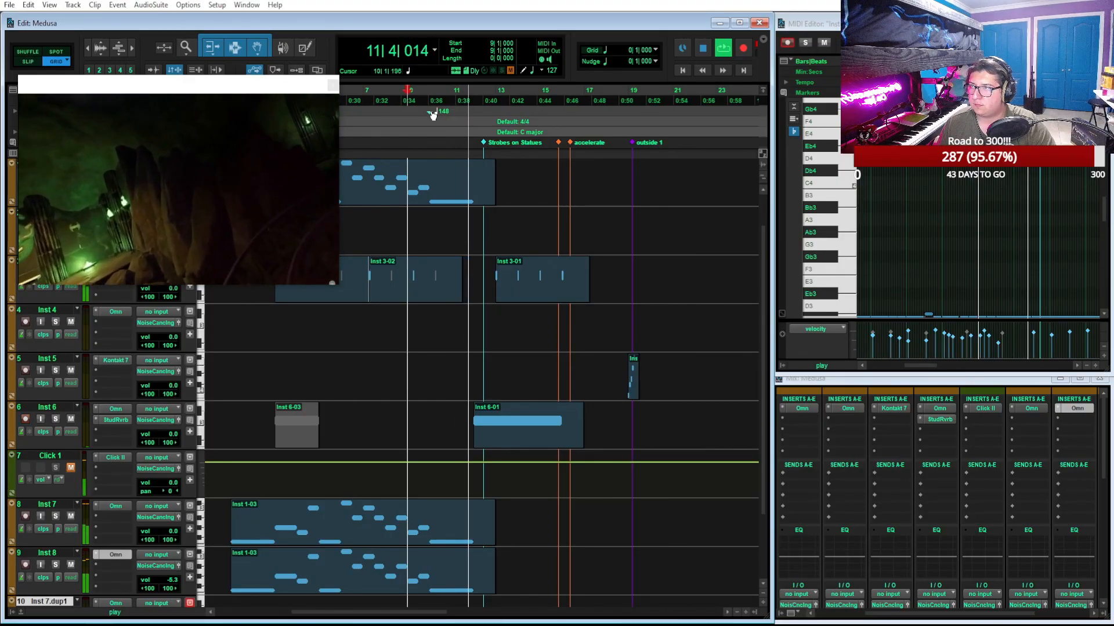
pyautogui.hscroll(1, 505, 317)
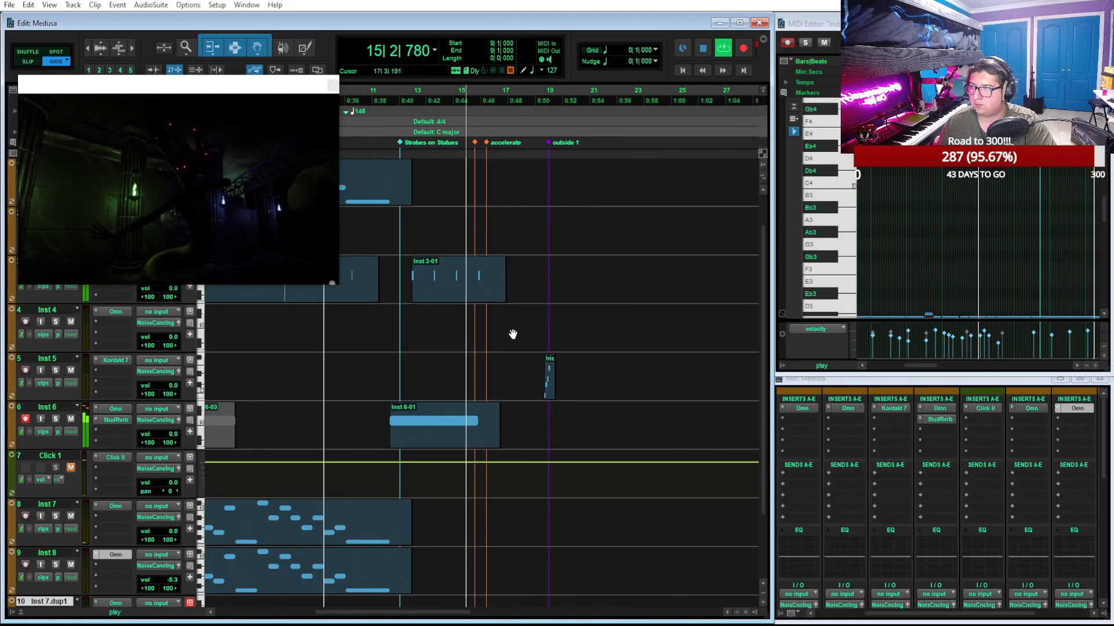
# Duplicate the Inst 6-01 clip and place the copy at bar 16
pyautogui.click(449, 402)
pyautogui.hotkey('ctrl', 'd')
pyautogui.press('space')
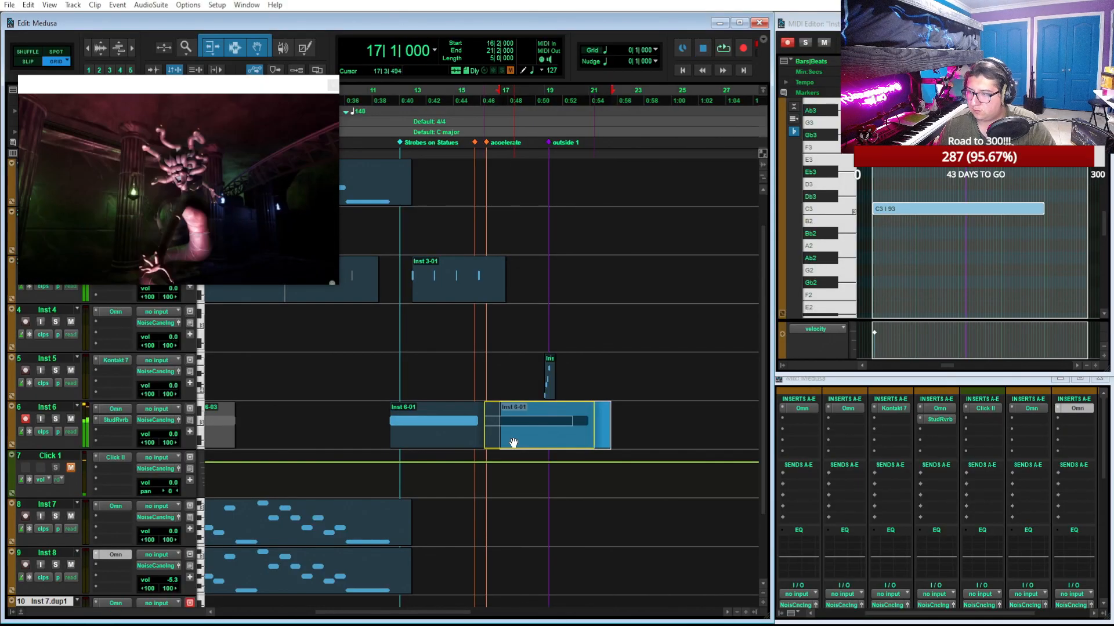
pyautogui.moveTo(533, 441); pyautogui.dragTo(513, 443)
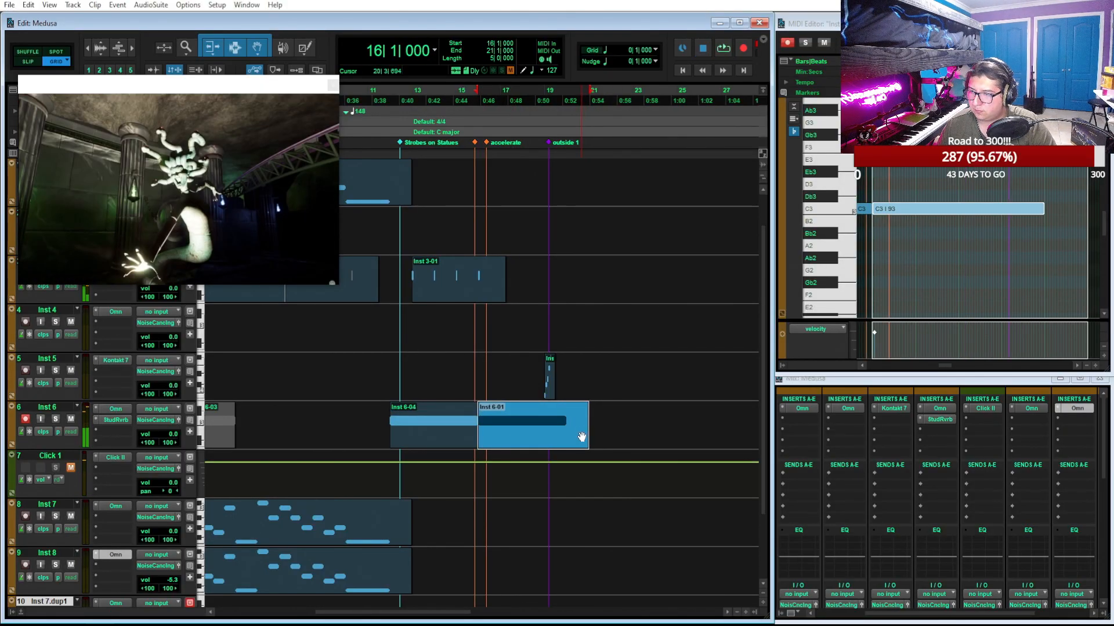
# Shorten the C3 note of the Inst 6 clip at bar 16 to end at bar 19, and play it back
pyautogui.moveTo(1044, 208); pyautogui.dragTo(1001, 210)
pyautogui.press('space')
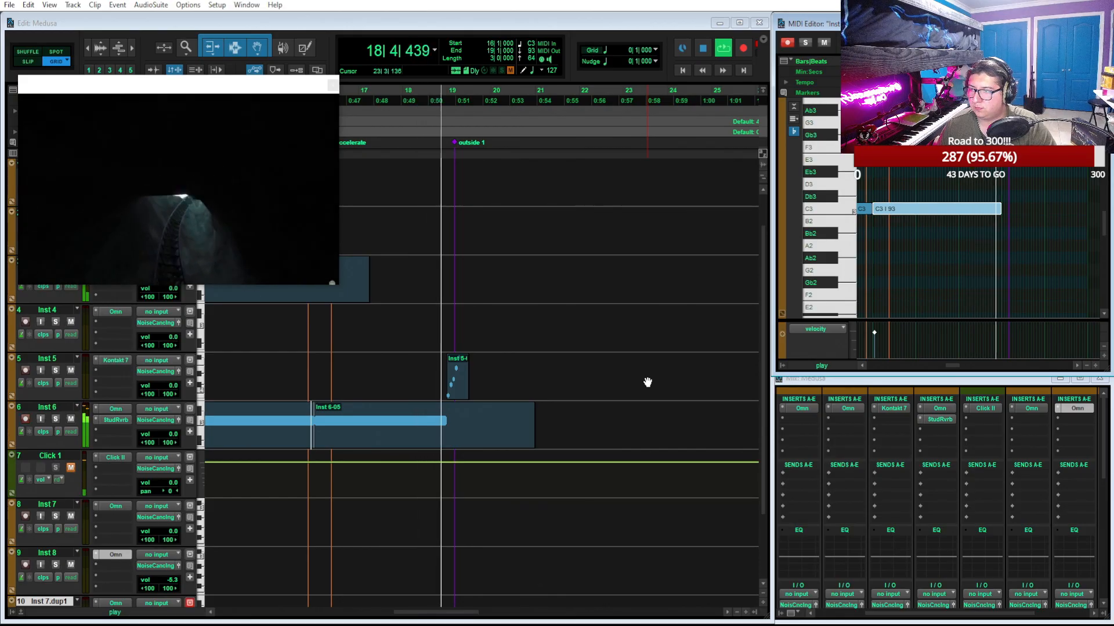
pyautogui.press('space')
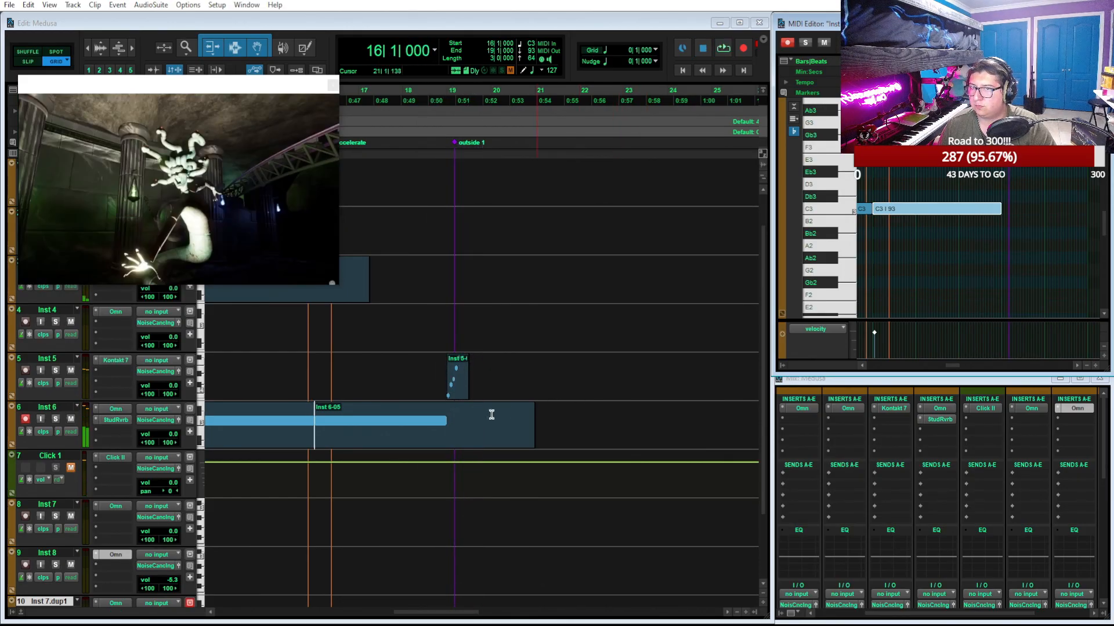
# Play the short Inst 5 clip at bar 19, raise all its notes one semitone so it starts on C4, and replay it
pyautogui.click(395, 443)
pyautogui.click(464, 385)
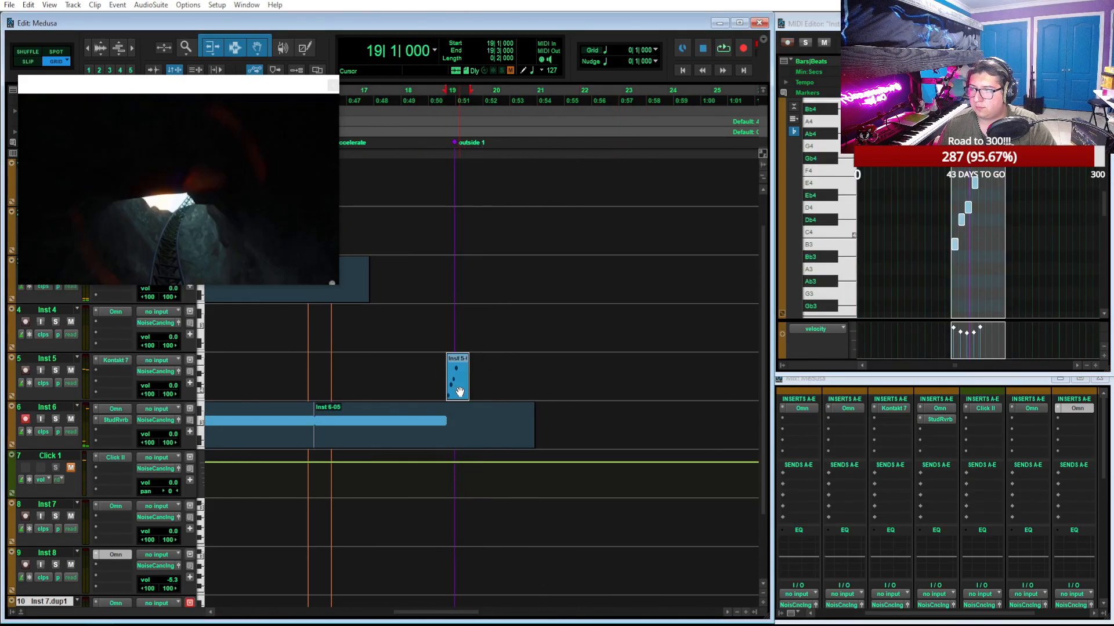
pyautogui.press('space')
pyautogui.press('space')
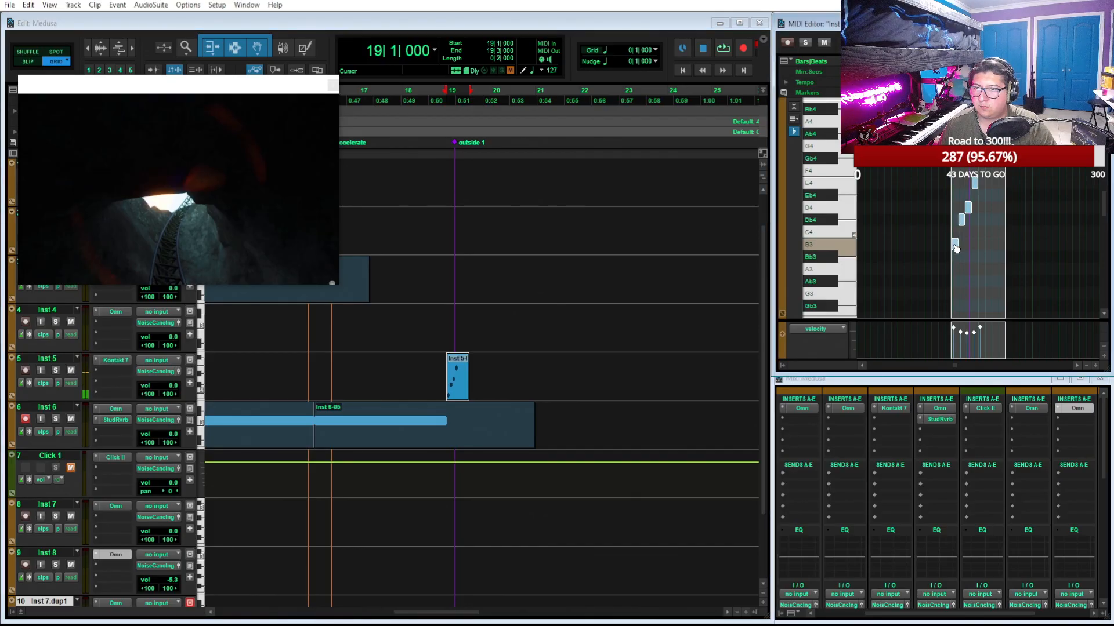
pyautogui.moveTo(956, 248); pyautogui.dragTo(955, 236)
pyautogui.press('space')
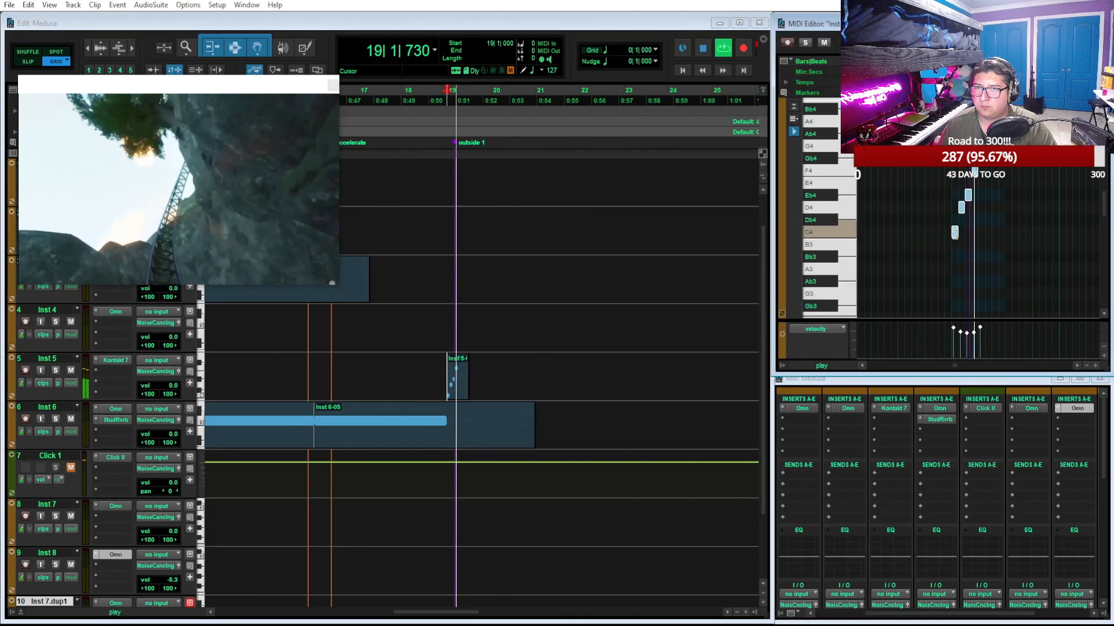
pyautogui.press('space')
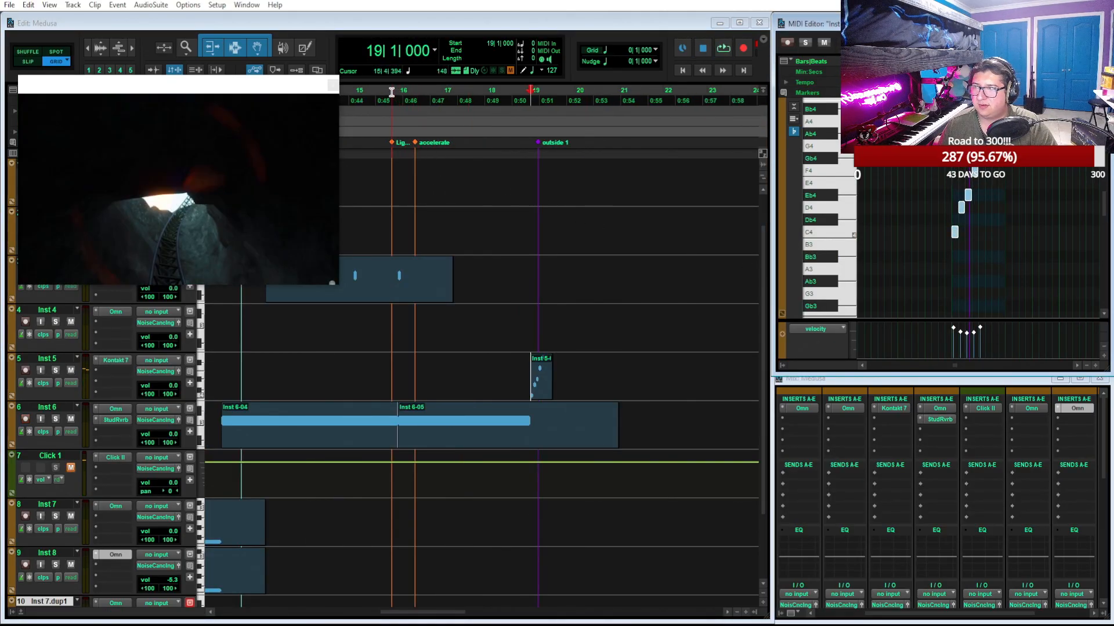
# Play from beat 4 of bar 15 and try lowering the long notes in the Inst 6-04 and 6-05 clips to F2
pyautogui.click(392, 91)
pyautogui.press('space')
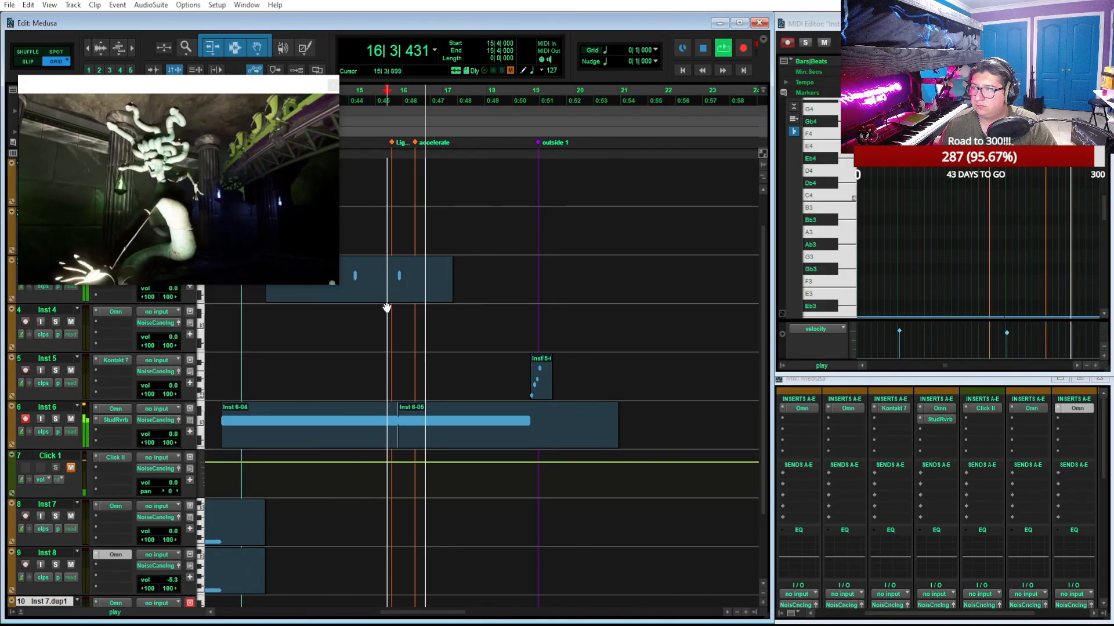
pyautogui.click(372, 443)
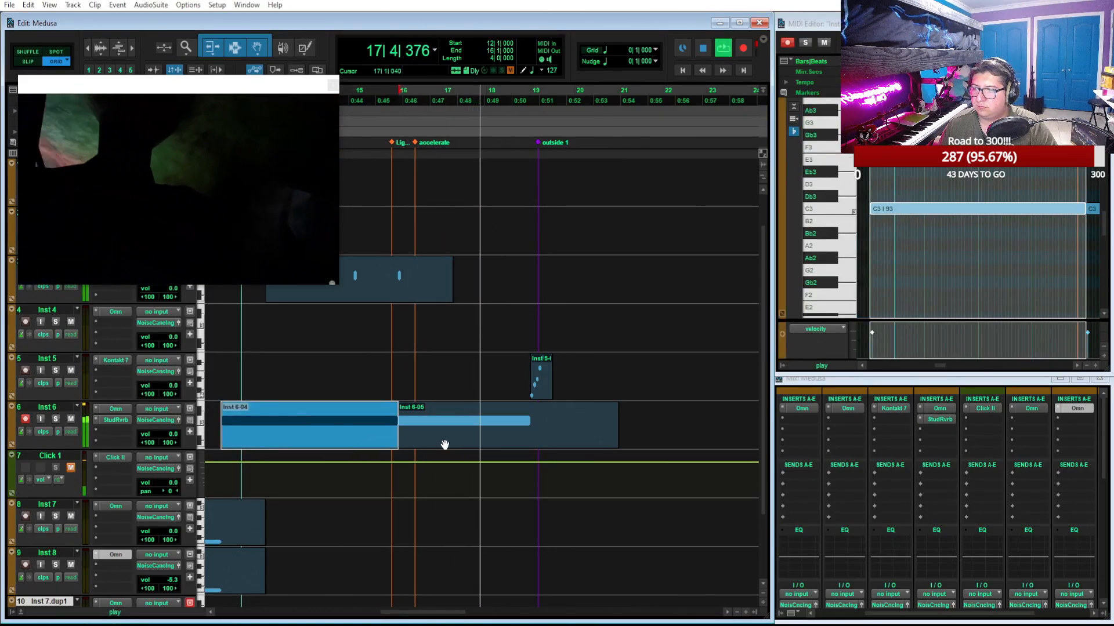
pyautogui.keyDown('shift'); pyautogui.click(444, 445); pyautogui.keyUp('shift')
pyautogui.click(886, 284)
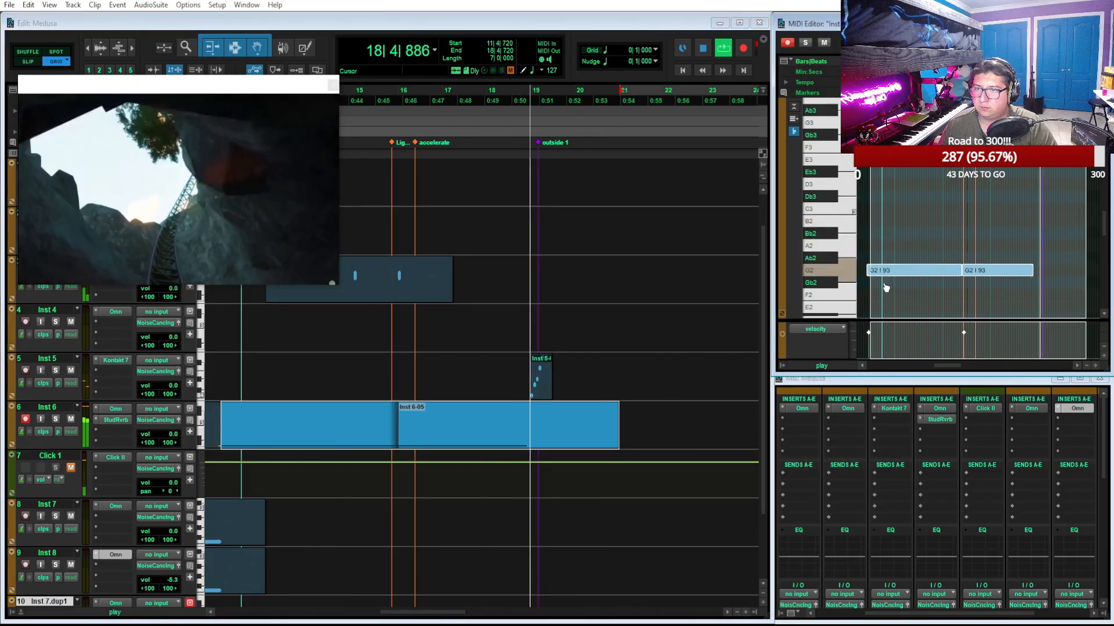
pyautogui.click(889, 300)
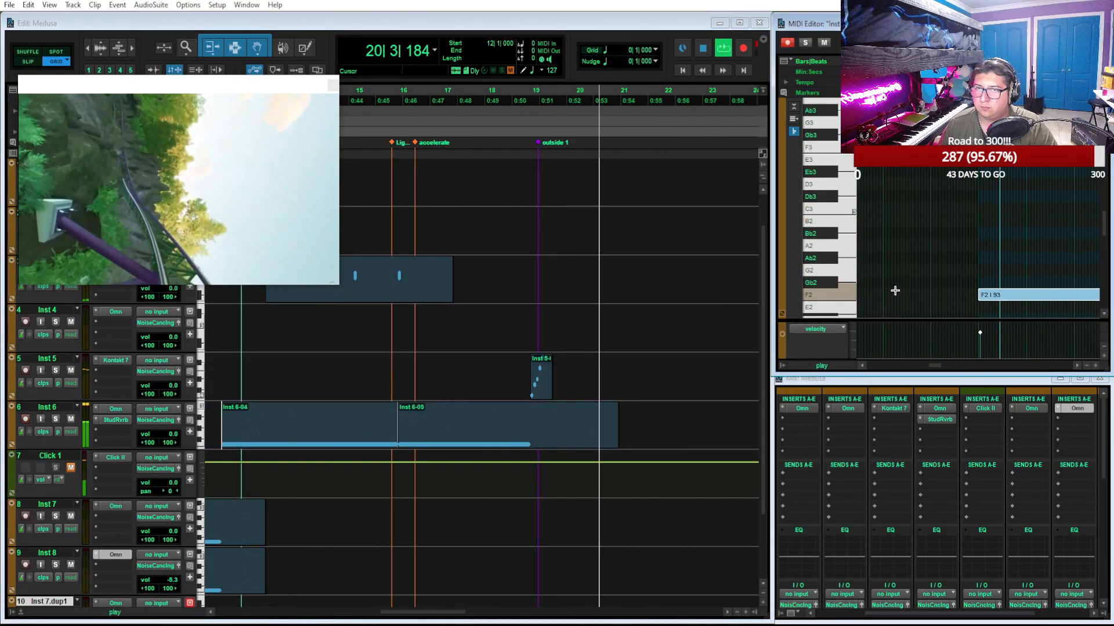
# Play the lowered Inst 6 notes from bar 12, and undo their pitch change back to C3
pyautogui.press('space')
pyautogui.press('space')
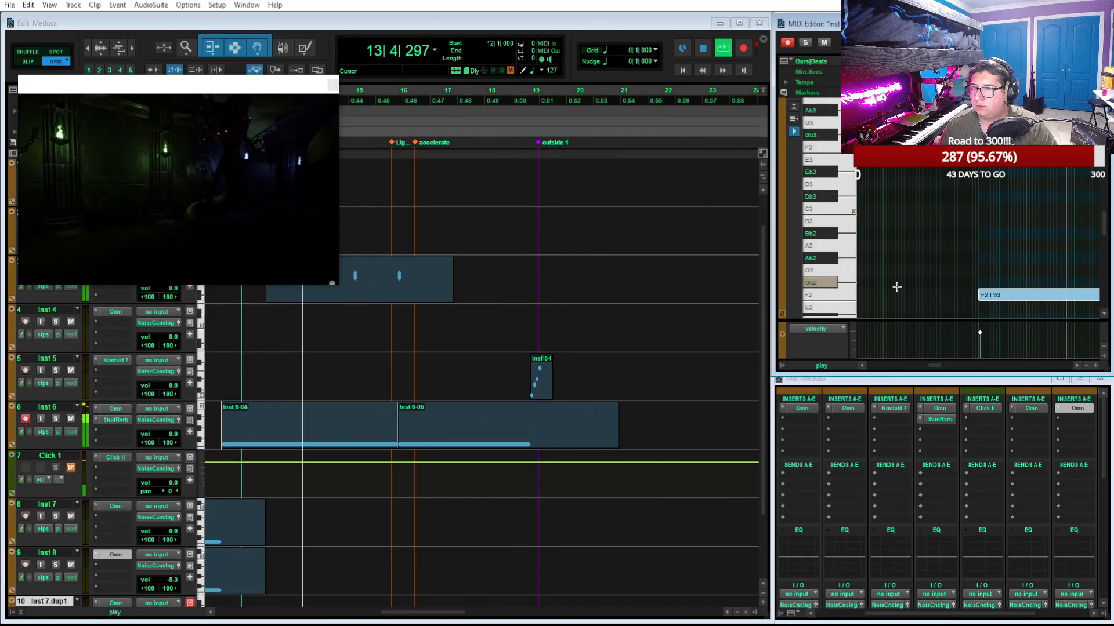
pyautogui.click(362, 297)
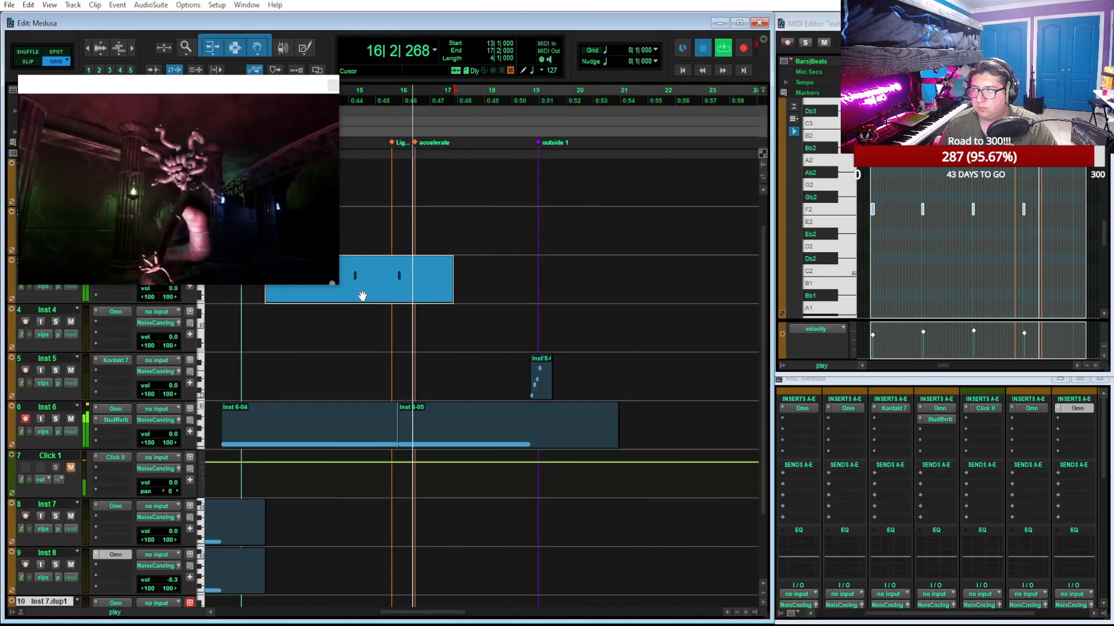
pyautogui.press('space')
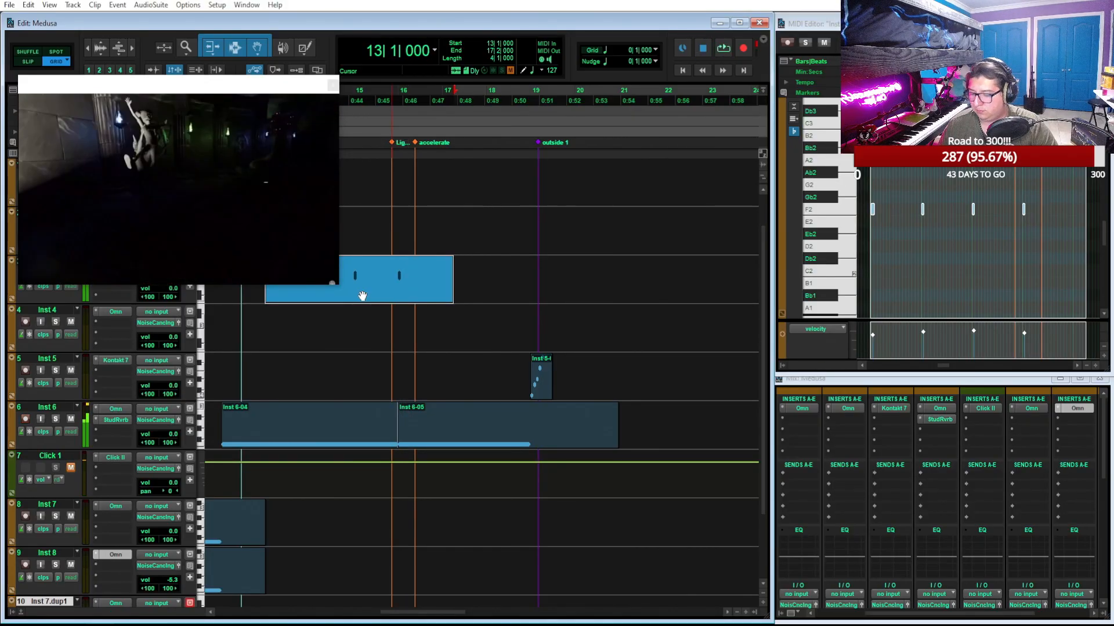
pyautogui.hotkey('ctrl', 'z')
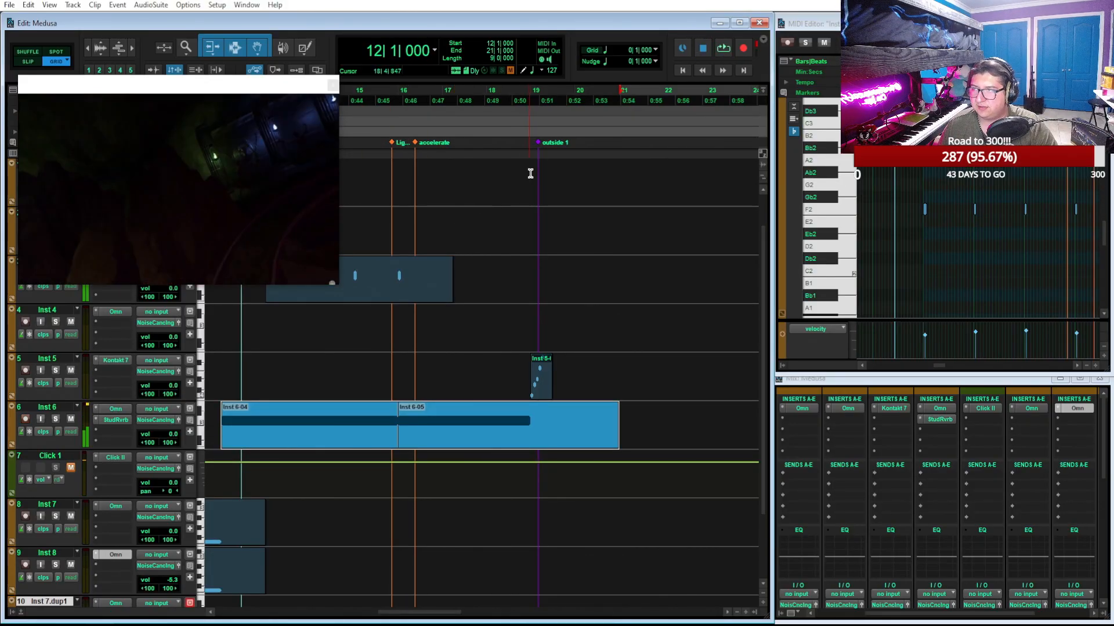
# Play the two Inst 6 clips from bar 12 up to the outside 1 marker
pyautogui.press('space')
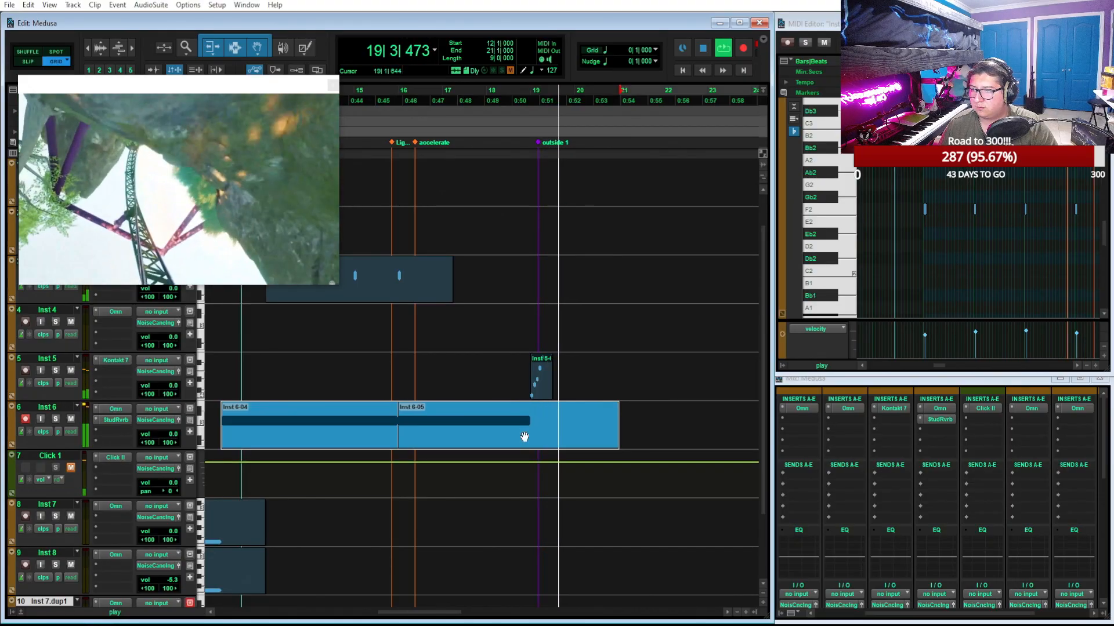
pyautogui.press('space')
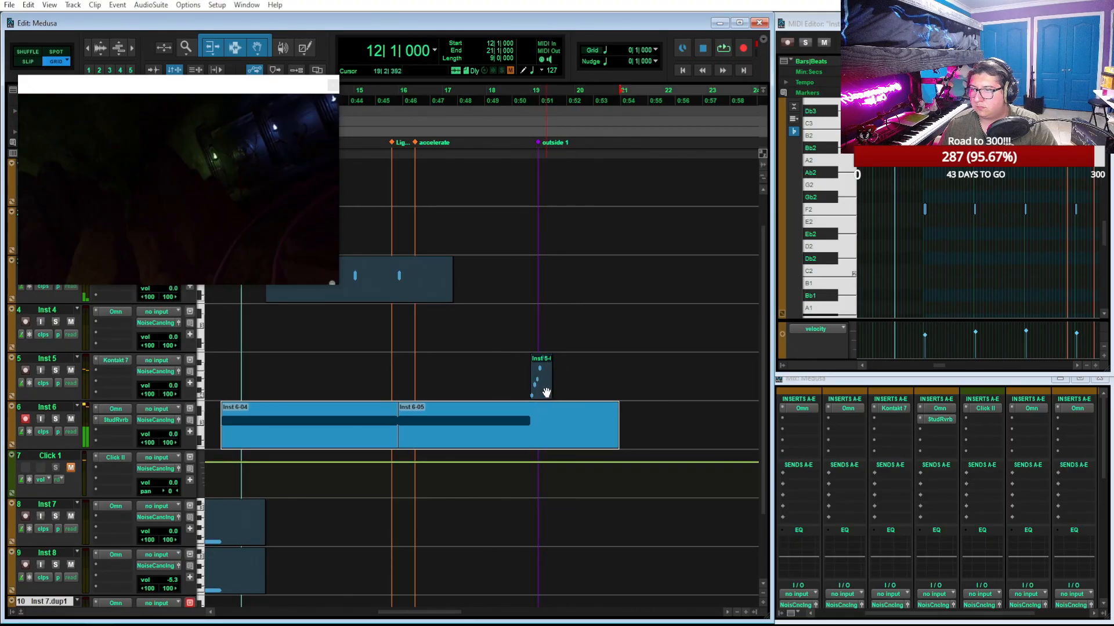
# Play from beat 4 of bar 18, and move the playback start back to beat 3 of bar 16 by the accelerate marker
pyautogui.click(522, 98)
pyautogui.press('space')
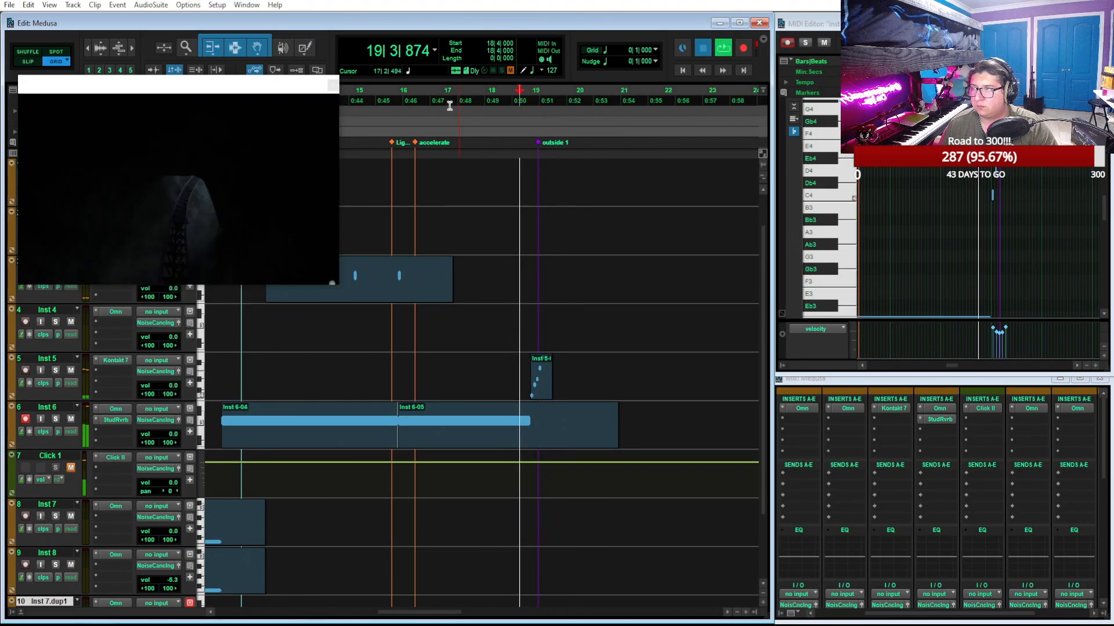
pyautogui.press('space')
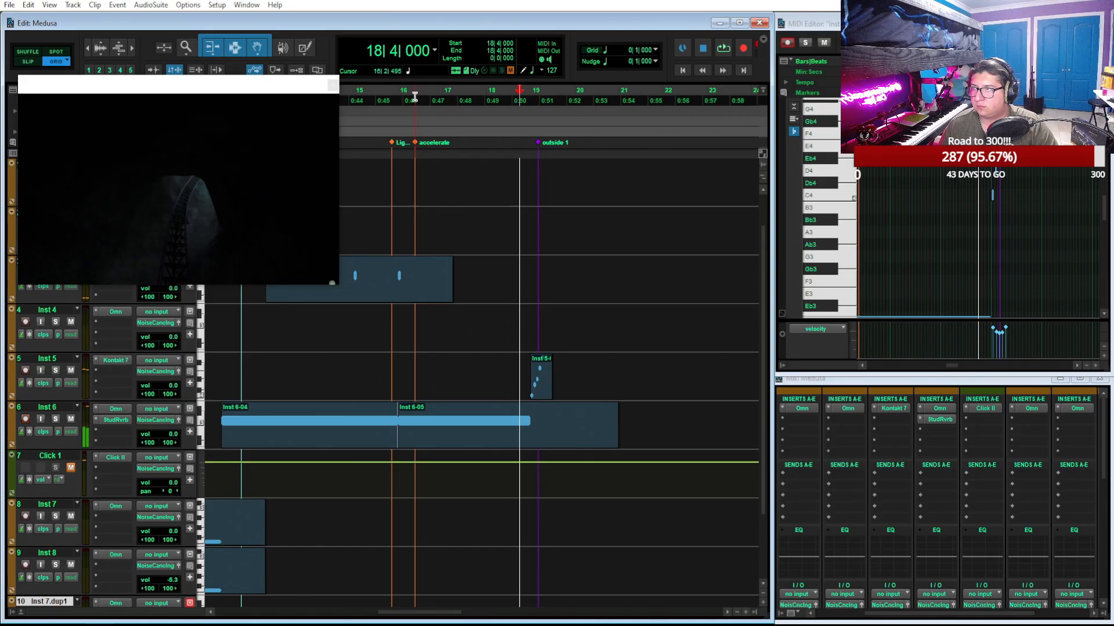
pyautogui.click(414, 96)
pyautogui.click(415, 97)
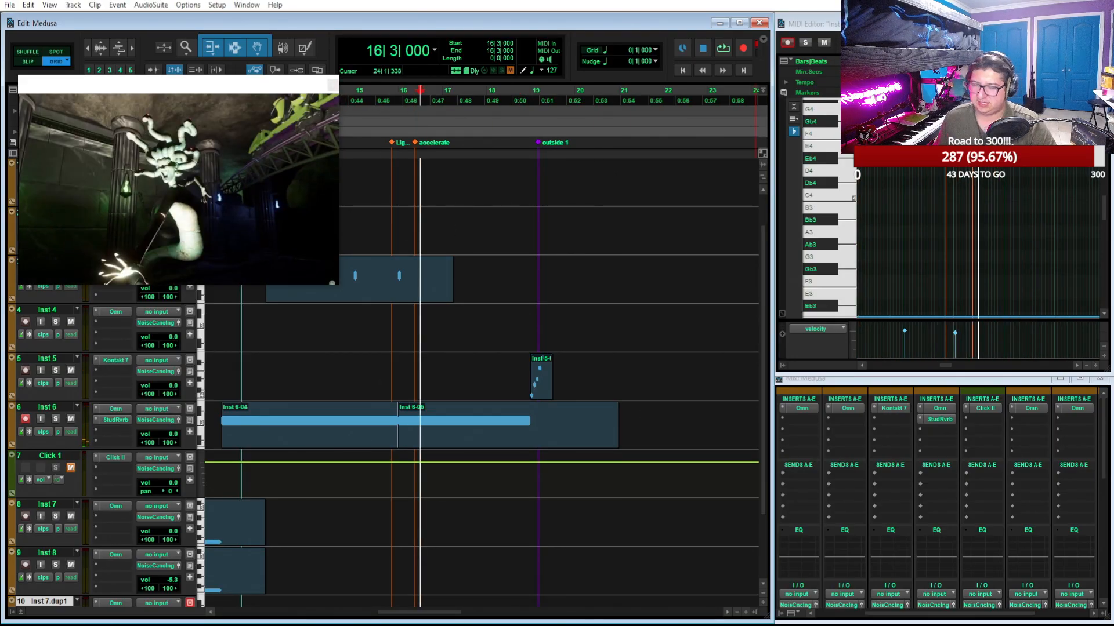
# Add a new instrument track below Inst 7.dup1, insert Omnisphere on it, and bring the plug-in window into view
pyautogui.scroll(-3, 426, 529)
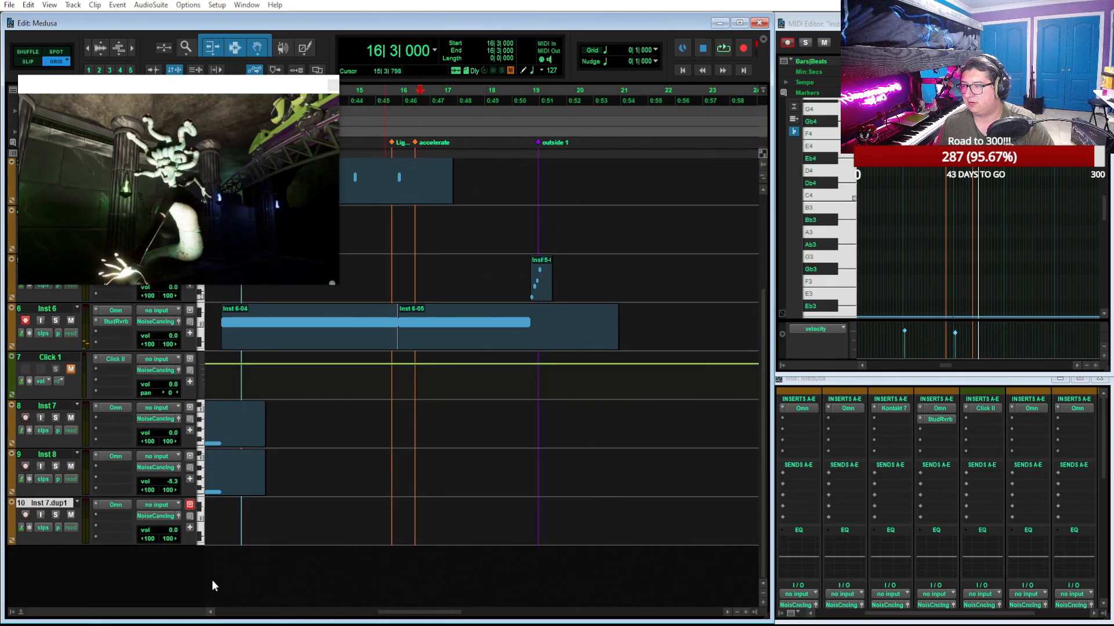
pyautogui.doubleClick(97, 571)
pyautogui.click(138, 555)
pyautogui.moveTo(191, 471)
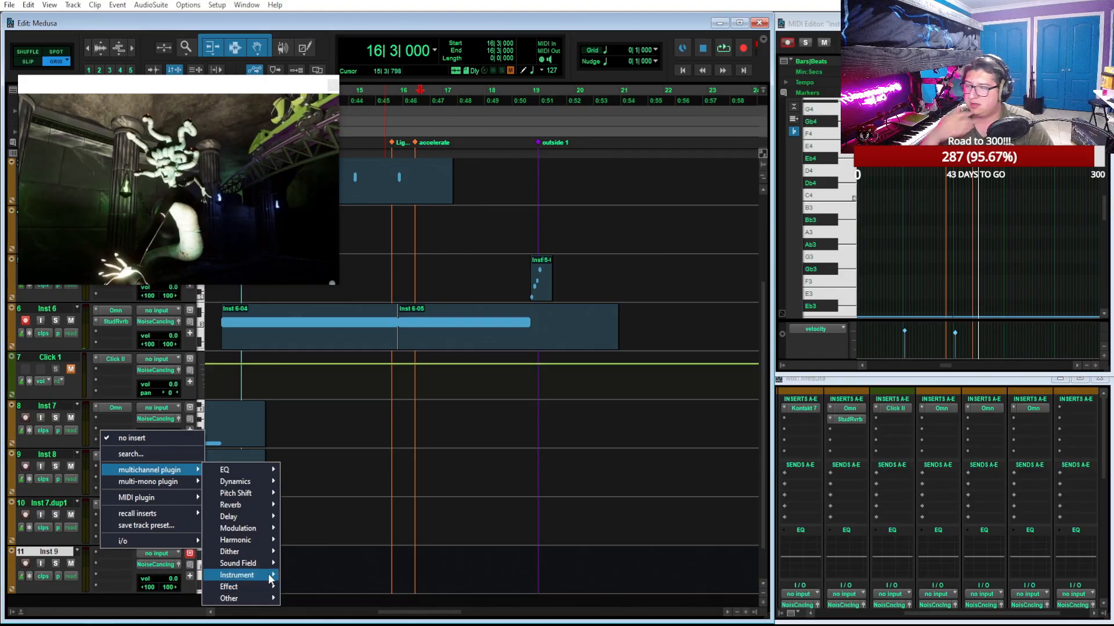
pyautogui.moveTo(256, 485)
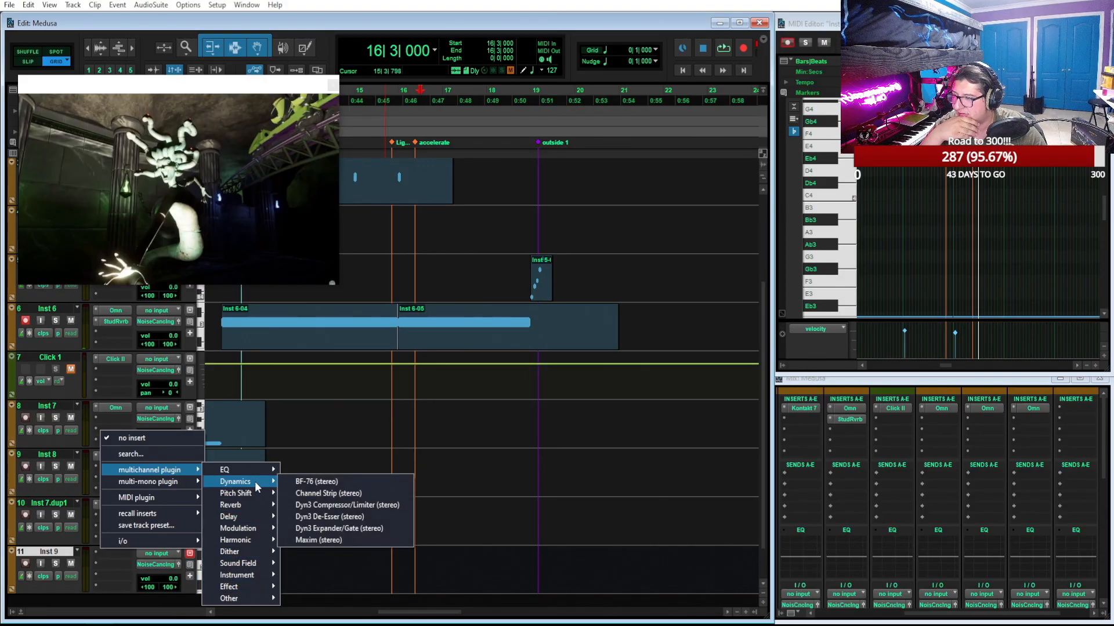
pyautogui.click(180, 453)
pyautogui.write('omn')
pyautogui.press('Return')
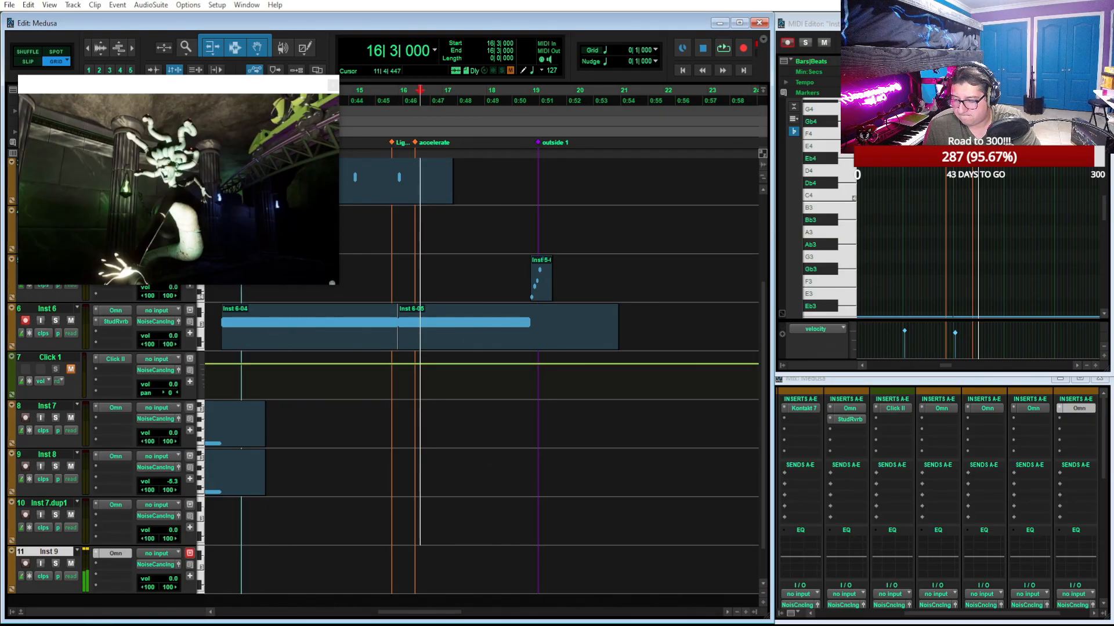
pyautogui.moveTo(818, 625); pyautogui.dragTo(887, 55)
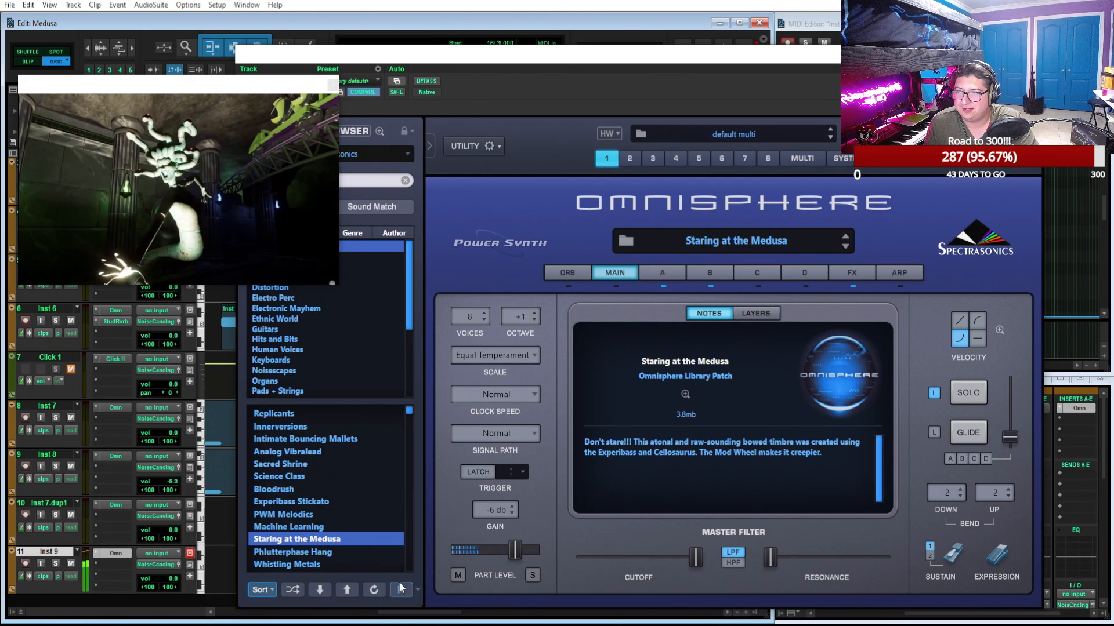
# Inspect layers A and B of the Staring at the Medusa patch
pyautogui.click(667, 273)
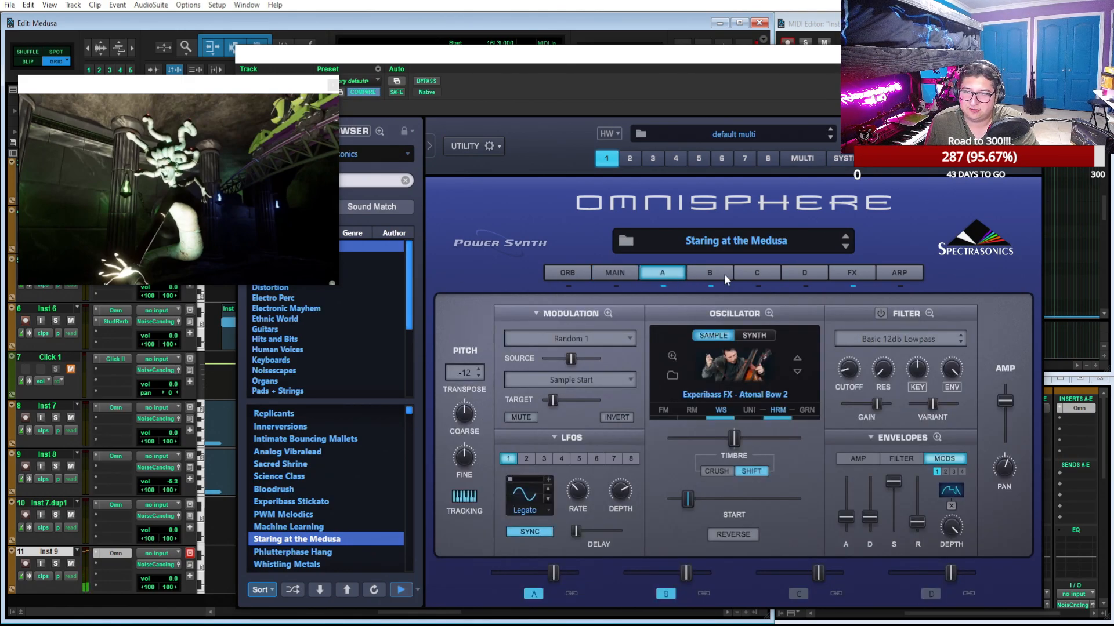
pyautogui.click(723, 274)
pyautogui.click(664, 273)
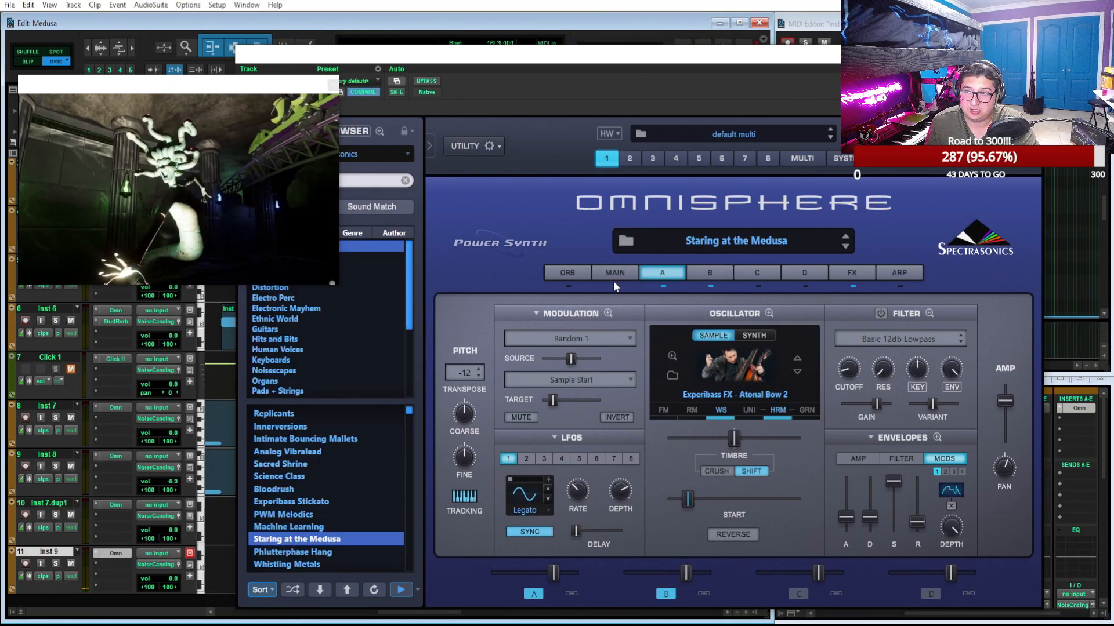
# Audition the Omnisphere patches following Staring at the Medusa, from Phlutterphase Hang through Berlin Parade and FM Kick Sweep to Promethean
pyautogui.click(324, 553)
pyautogui.scroll(-1, 346, 525)
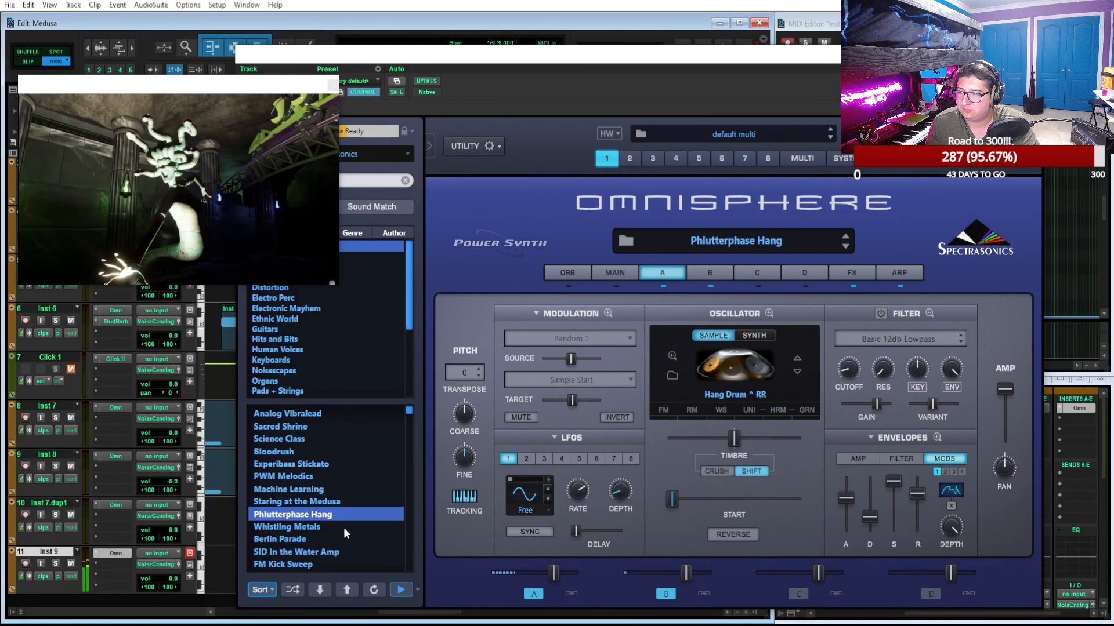
pyautogui.click(343, 527)
pyautogui.click(327, 538)
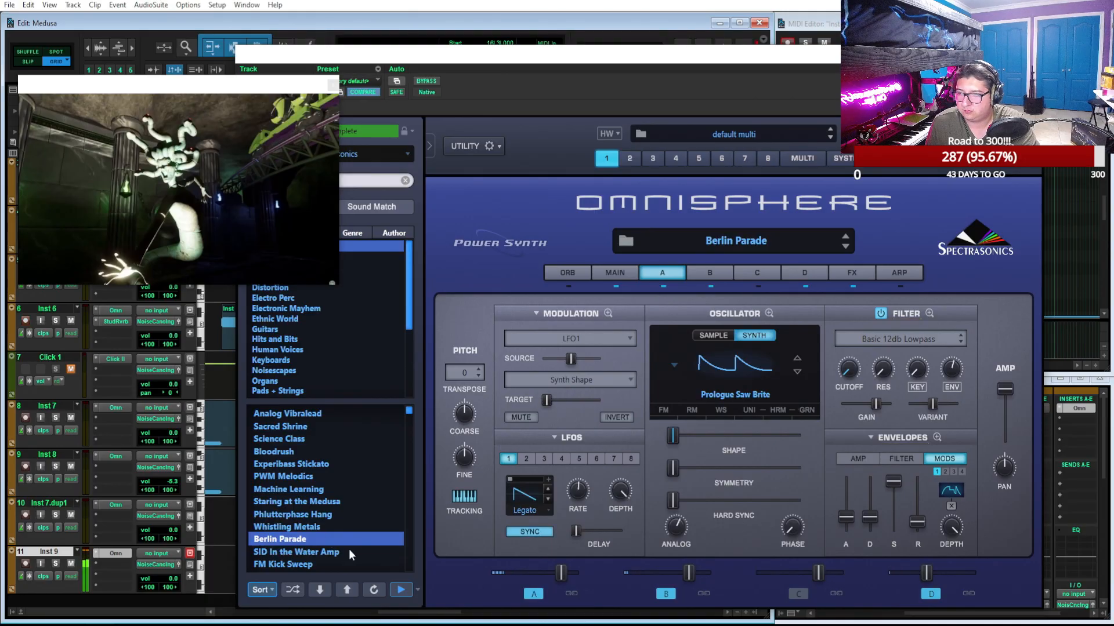
pyautogui.click(349, 550)
pyautogui.click(347, 567)
pyautogui.scroll(-1, 336, 528)
pyautogui.click(326, 538)
pyautogui.click(329, 549)
pyautogui.scroll(-1, 343, 523)
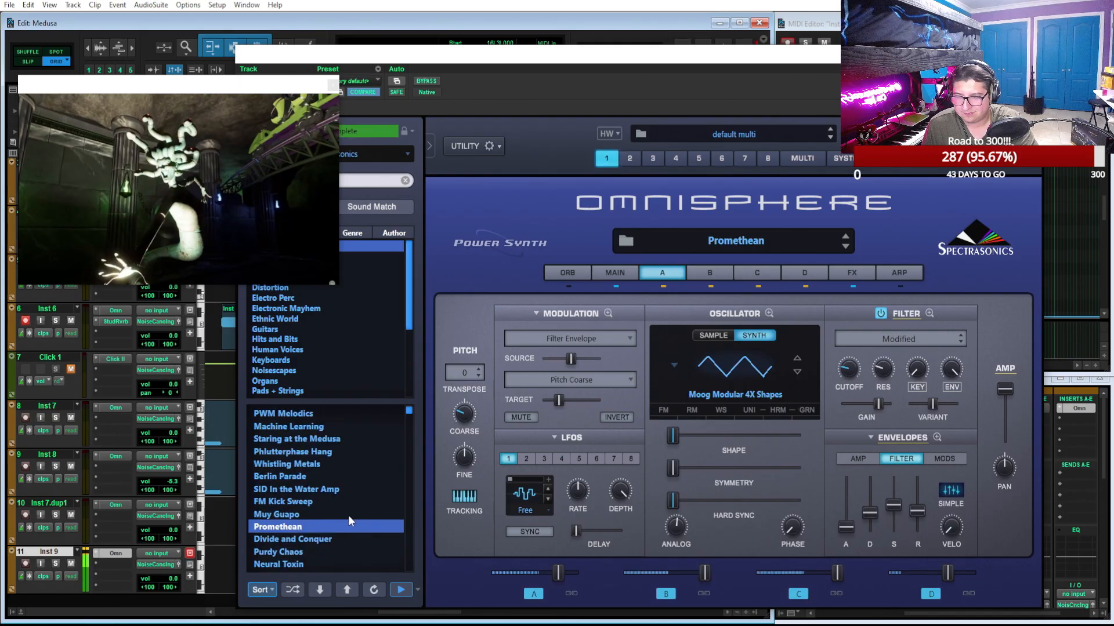
# Audition the patches from Divide and Conquer through Purdy Chaos, Neural Toxin, Bandpass Anxiety and Flying Wings of Love to Swaggering Around
pyautogui.click(311, 541)
pyautogui.click(326, 549)
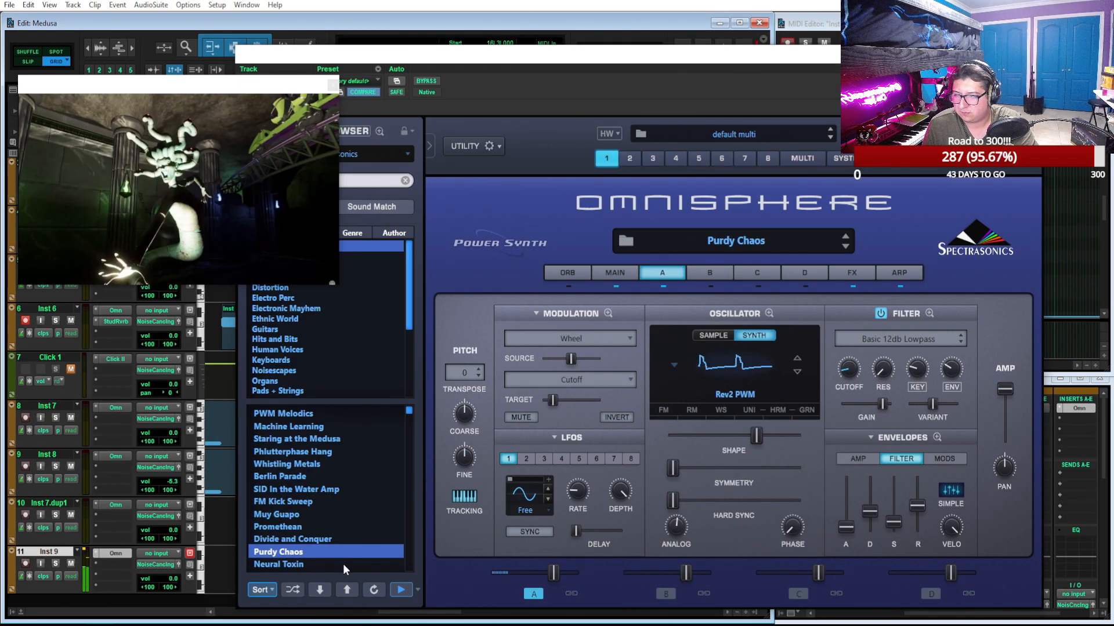
pyautogui.click(343, 564)
pyautogui.scroll(-3, 354, 527)
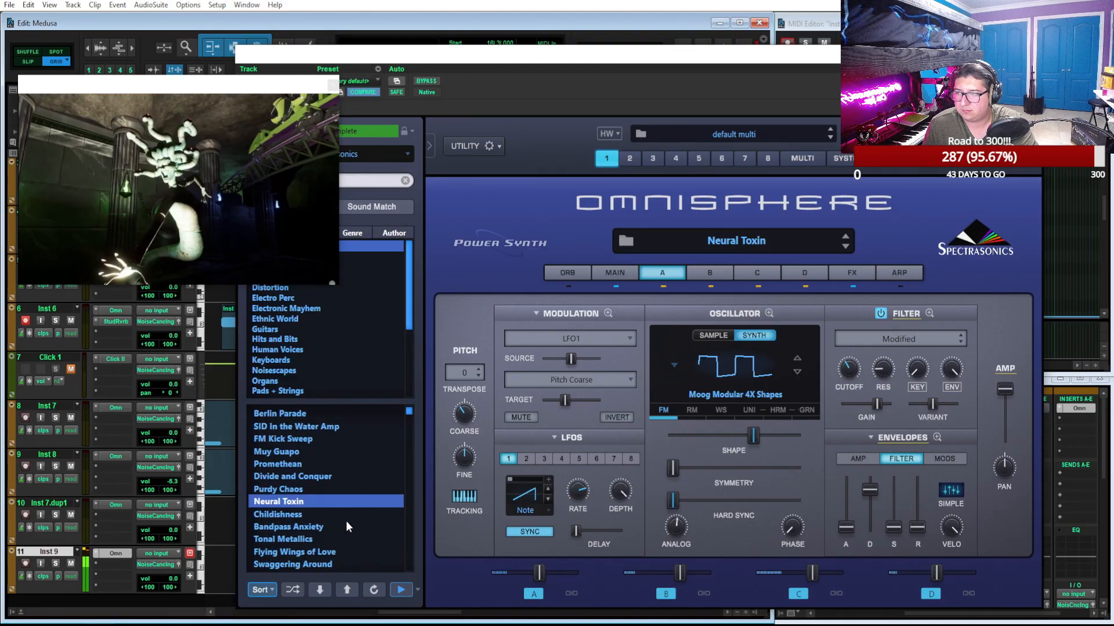
pyautogui.click(335, 513)
pyautogui.click(346, 527)
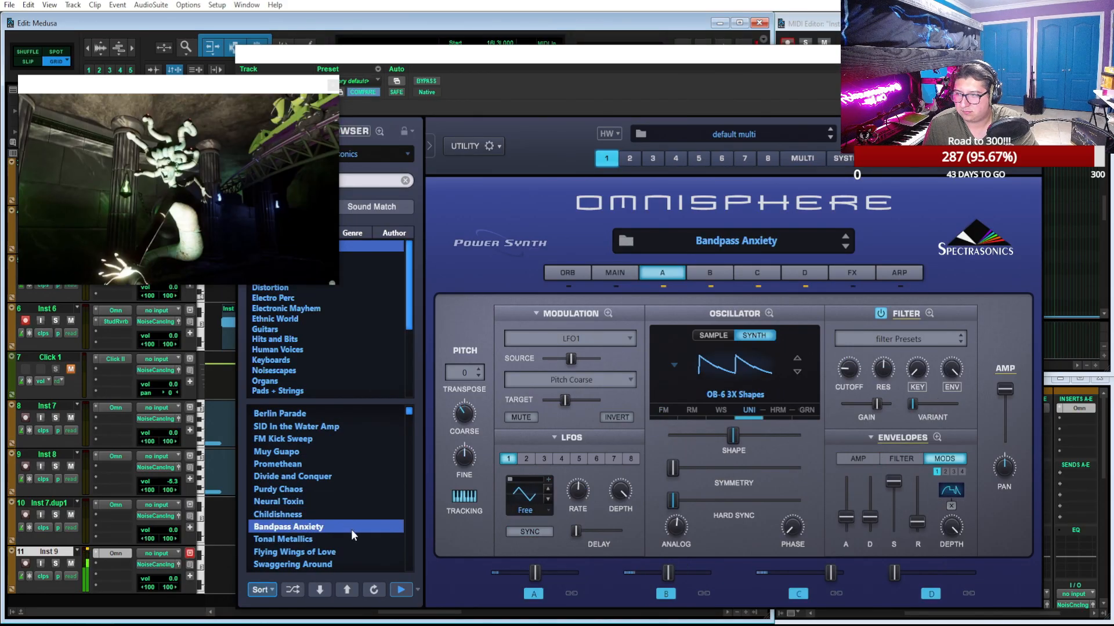
pyautogui.click(365, 538)
pyautogui.click(381, 552)
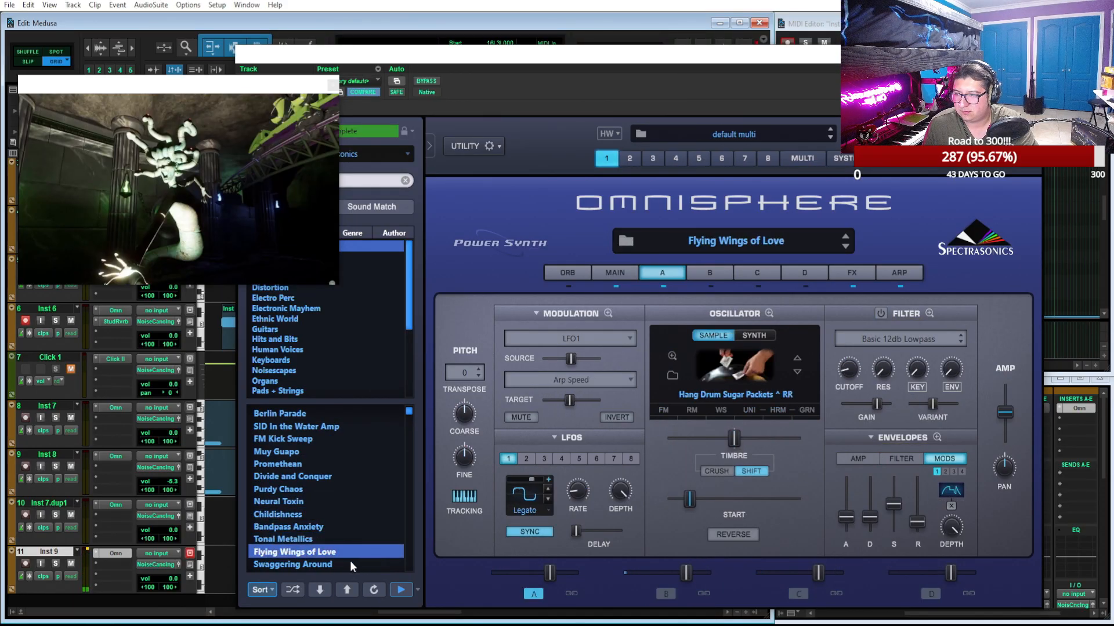
pyautogui.click(340, 561)
pyautogui.scroll(-3, 356, 511)
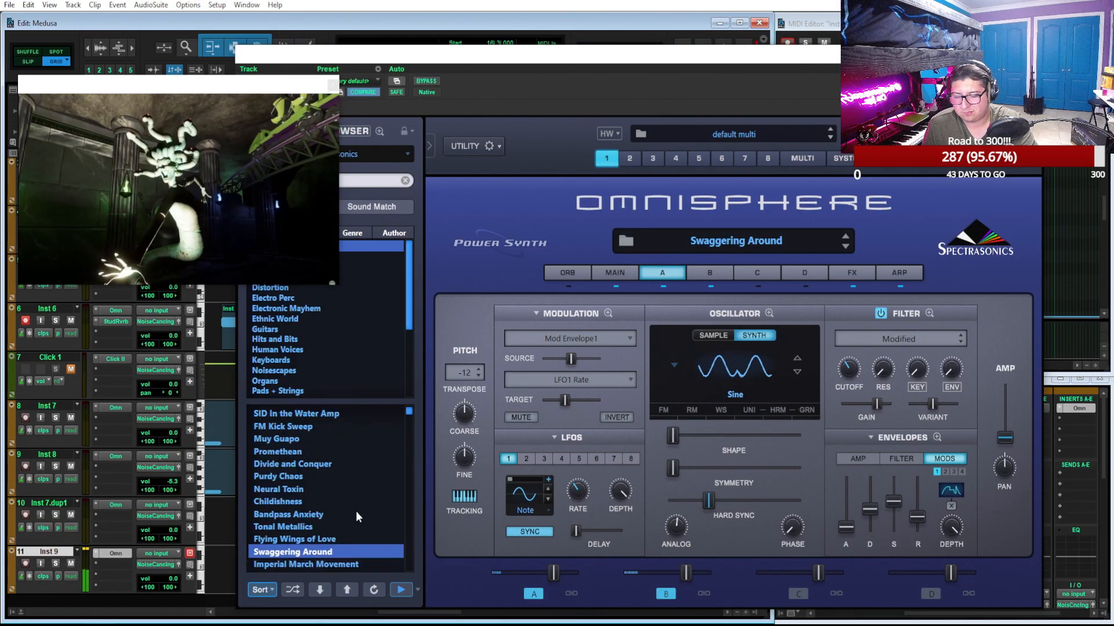
# Audition the patches from Imperial March Movement to The Pursuit, and load Organic Blacksmith on Inst 9
pyautogui.click(350, 529)
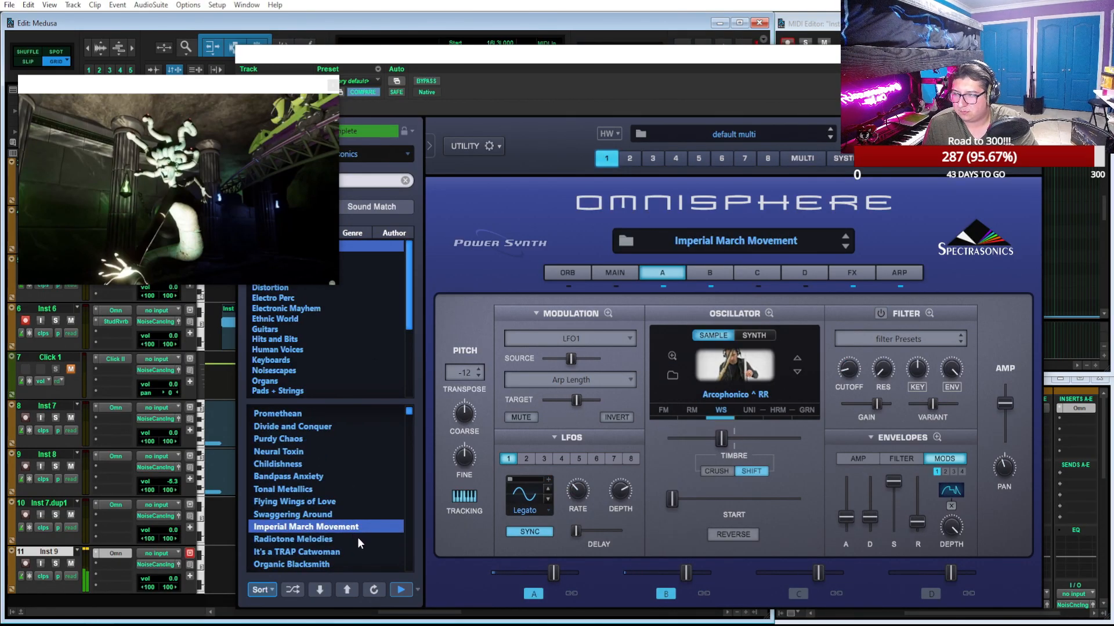
pyautogui.click(357, 539)
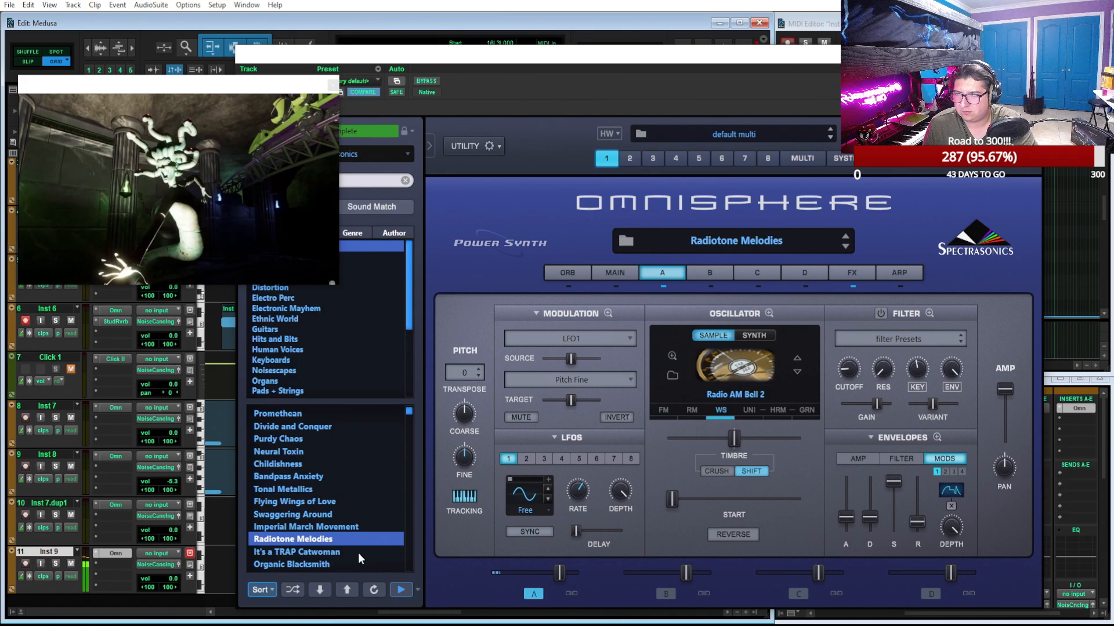
pyautogui.click(359, 554)
pyautogui.click(346, 569)
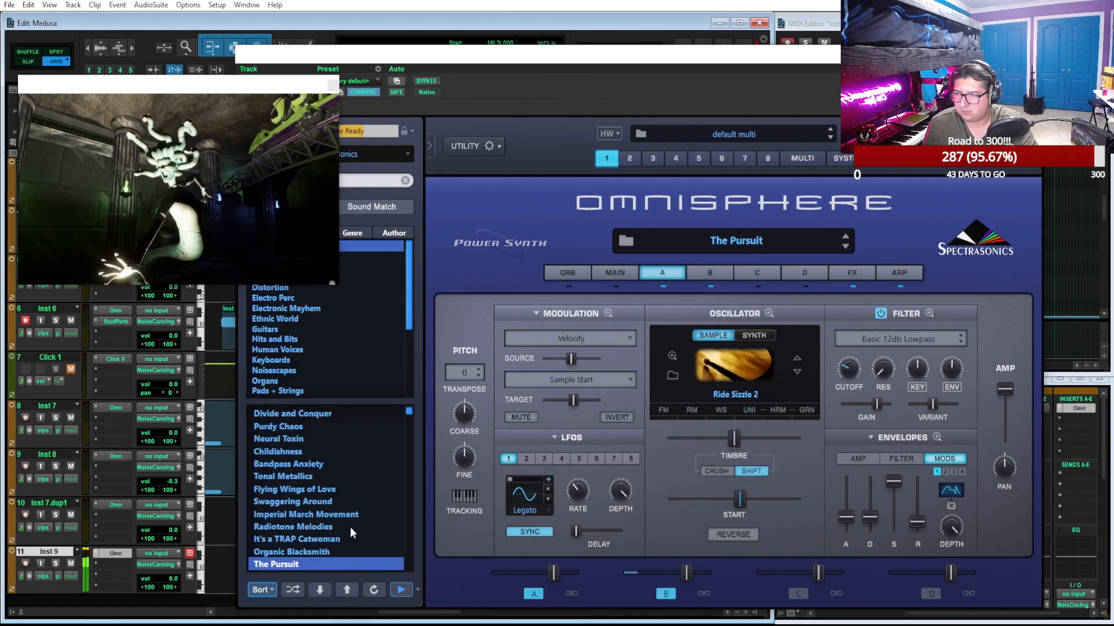
pyautogui.click(341, 551)
pyautogui.scroll(-4, 349, 526)
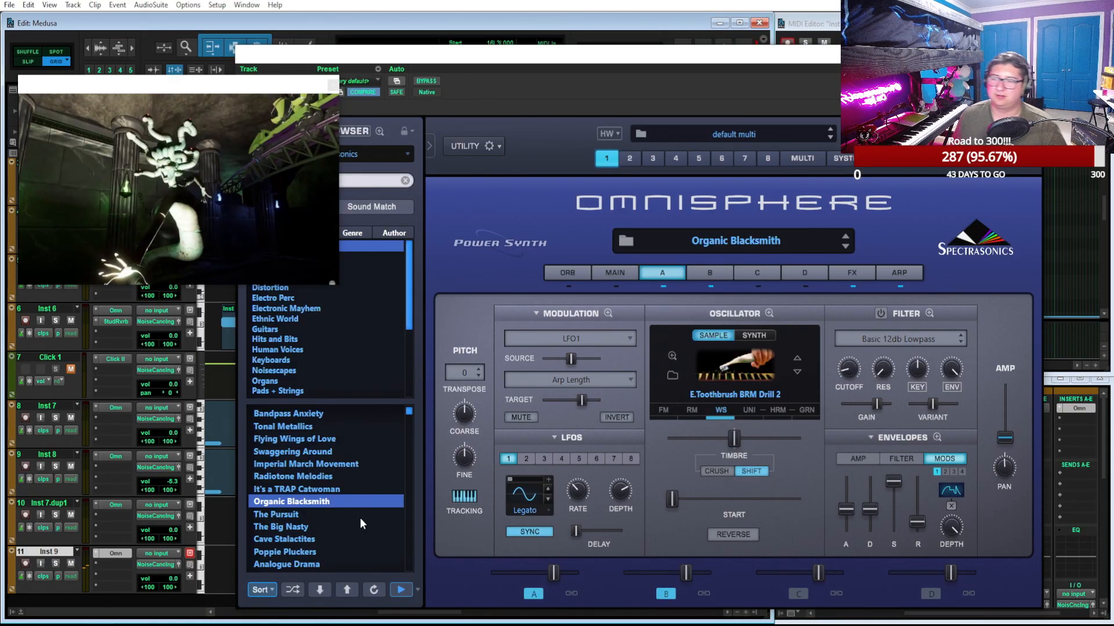
pyautogui.rightClick(361, 518)
pyautogui.press('Escape')
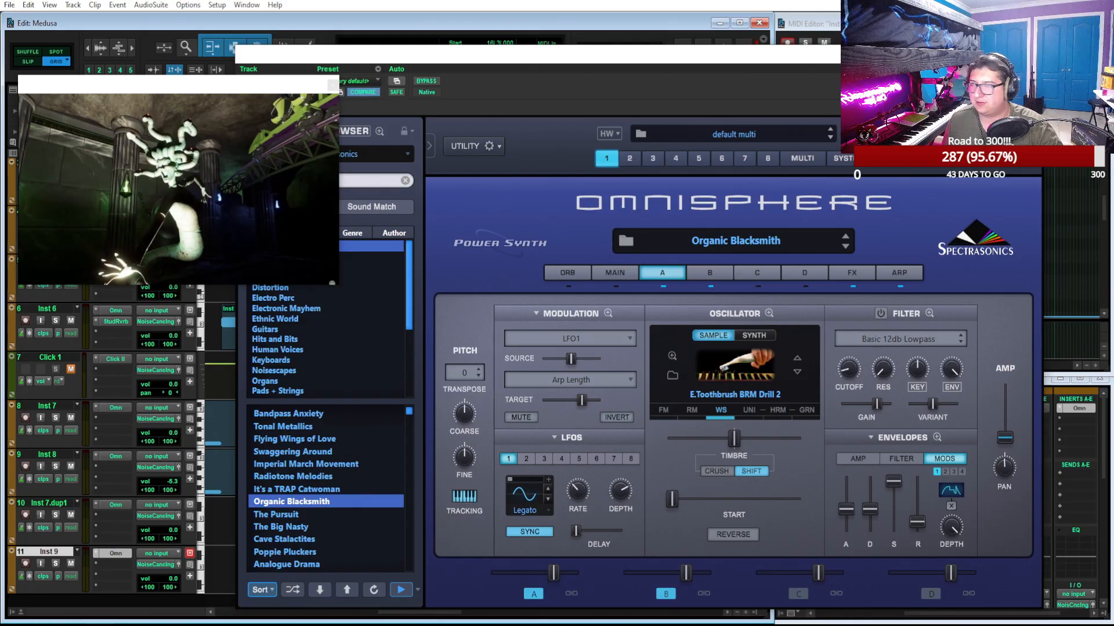
# Close the Omnisphere window and copy the Inst 3-01 clip at bar 13 onto the Inst 9 track at the same bar
pyautogui.click(1034, 54)
pyautogui.hscroll(-4, 590, 316)
pyautogui.hscroll(1, 587, 267)
pyautogui.click(575, 200)
pyautogui.hotkey('ctrl', 'd')
pyautogui.moveTo(746, 192); pyautogui.dragTo(552, 570)
# Solo Inst 9 and play the copied clip from bar 13
pyautogui.press('space')
pyautogui.click(56, 565)
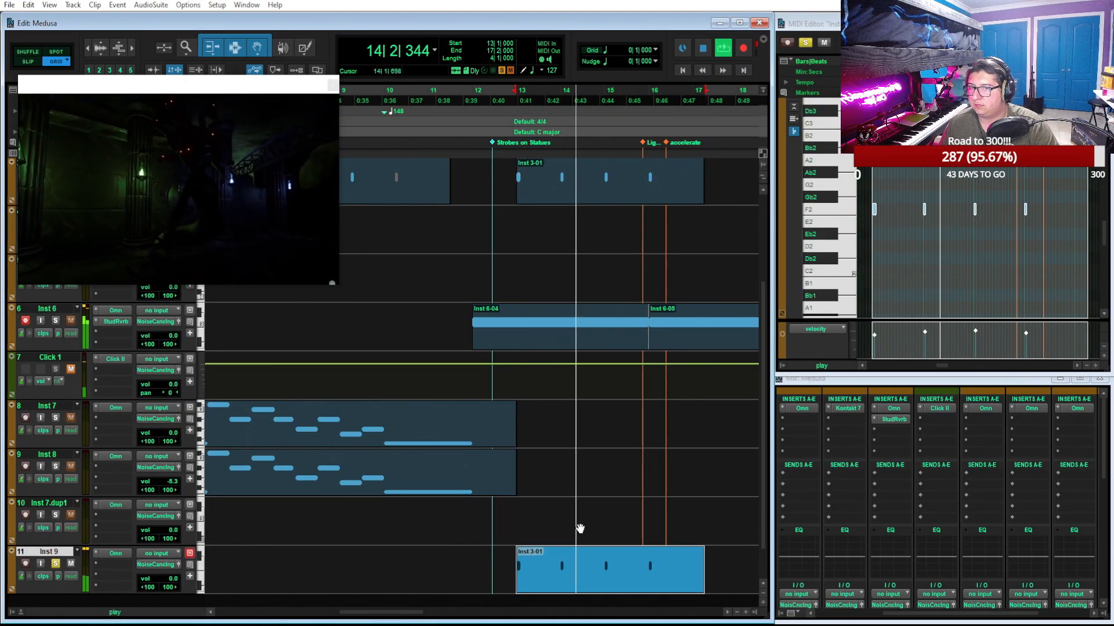
pyautogui.press('space')
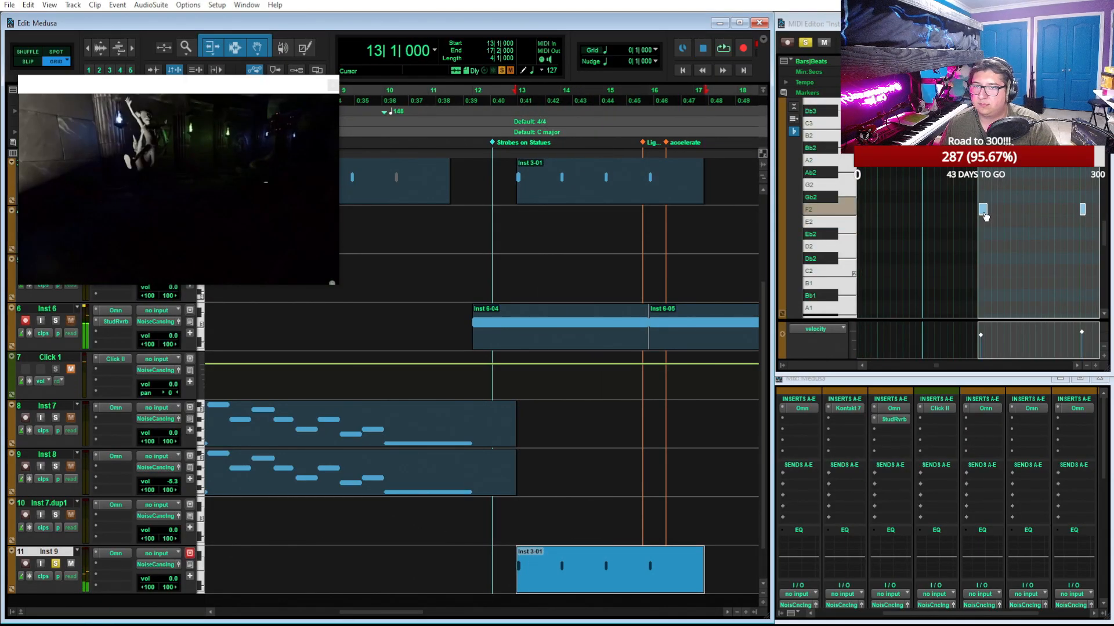
# Lengthen the F2 notes in the Inst 9 clip and raise them to C3
pyautogui.moveTo(987, 212); pyautogui.dragTo(1001, 213)
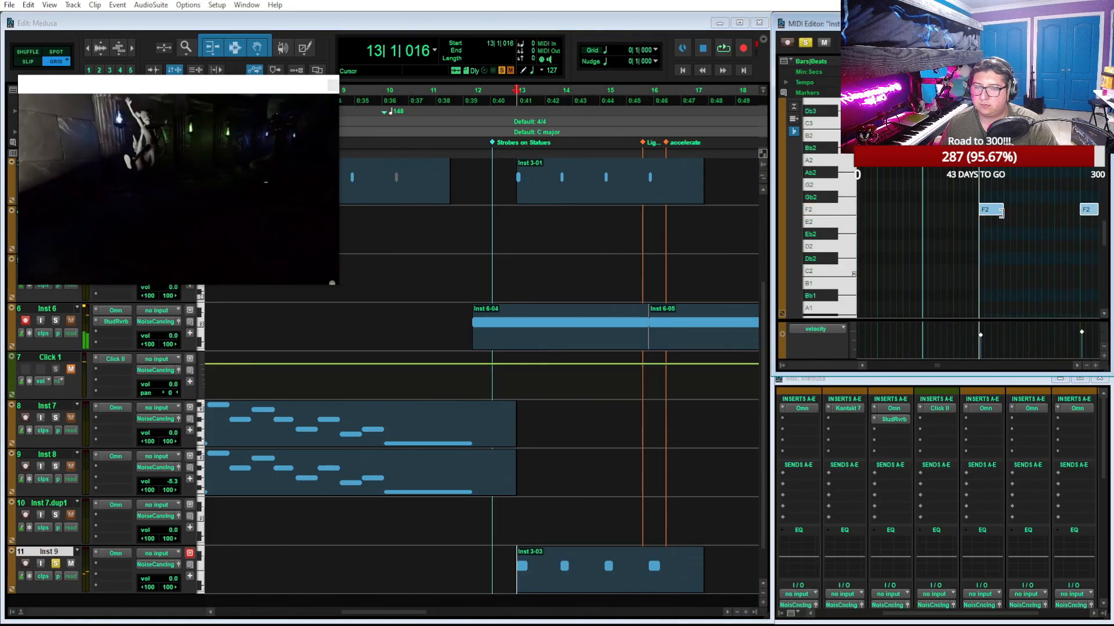
pyautogui.hotkey('ctrl', 'shift', 'Up')
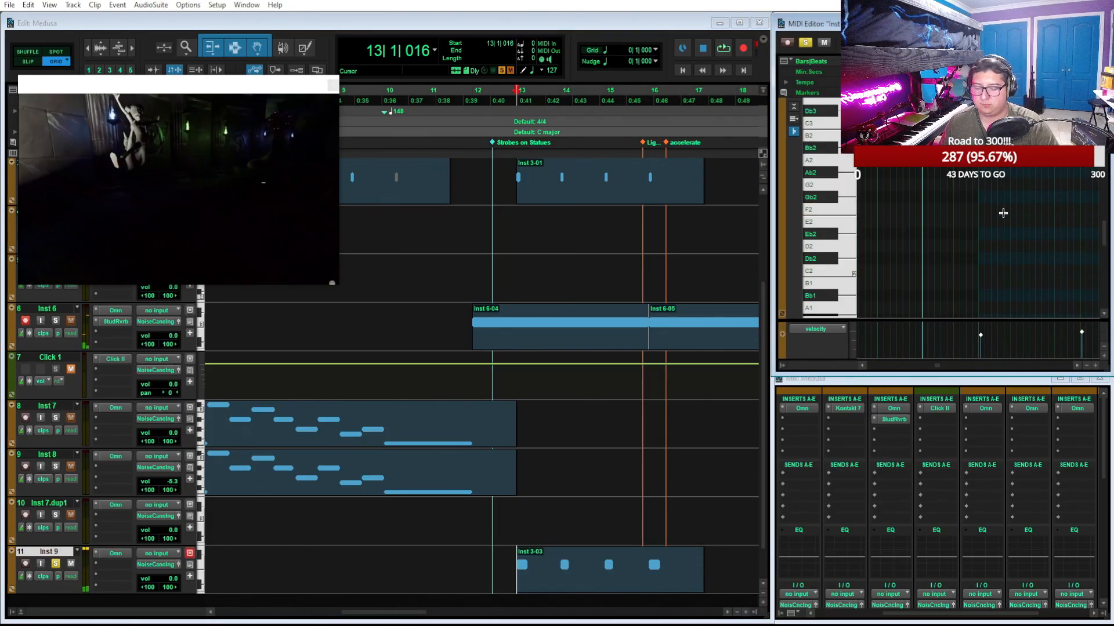
pyautogui.hotkey('ctrl', 'z')
pyautogui.moveTo(998, 210); pyautogui.dragTo(998, 123)
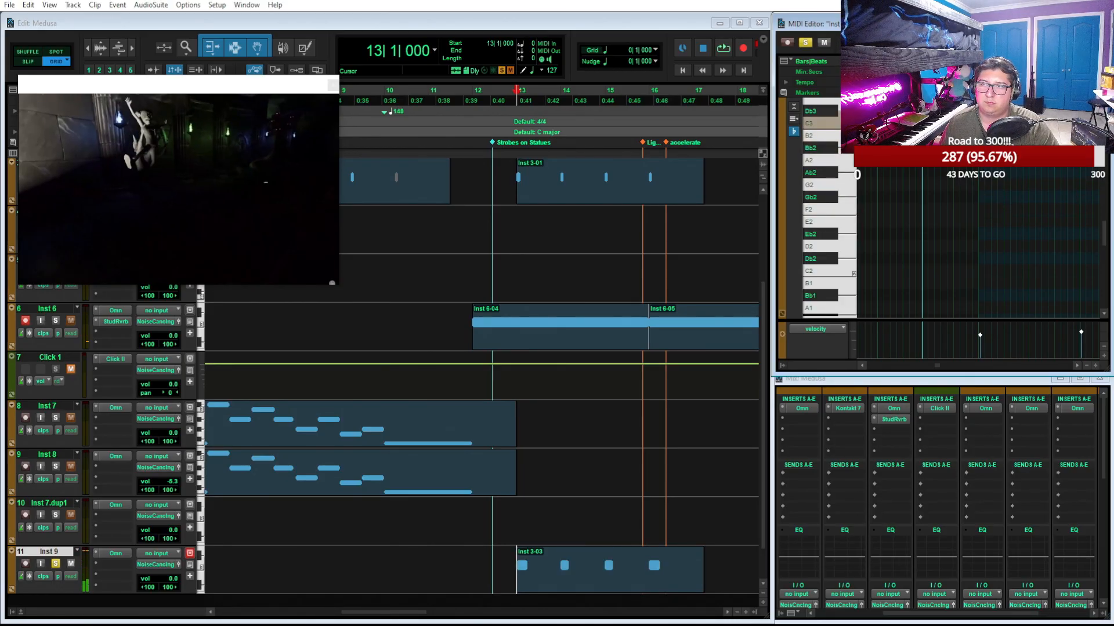
# Play the edited Inst 9 clip from bar 13 and take the track out of solo
pyautogui.press('space')
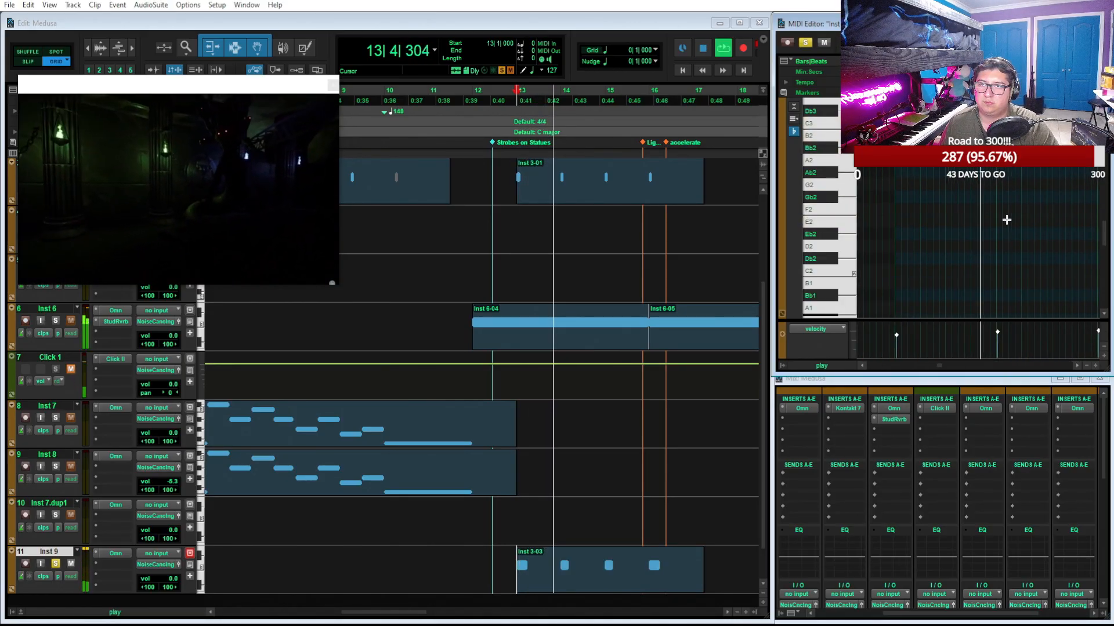
pyautogui.press('space')
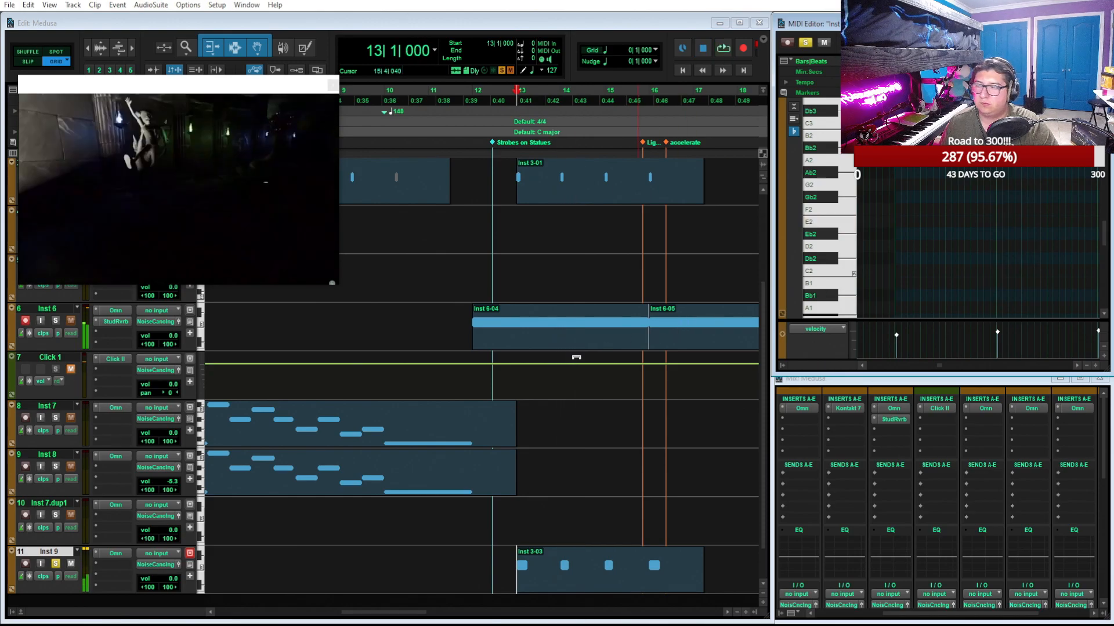
pyautogui.click(55, 565)
# Play the full mix from bar 12 past the accelerate marker to hear Inst 9 with the other tracks
pyautogui.click(472, 91)
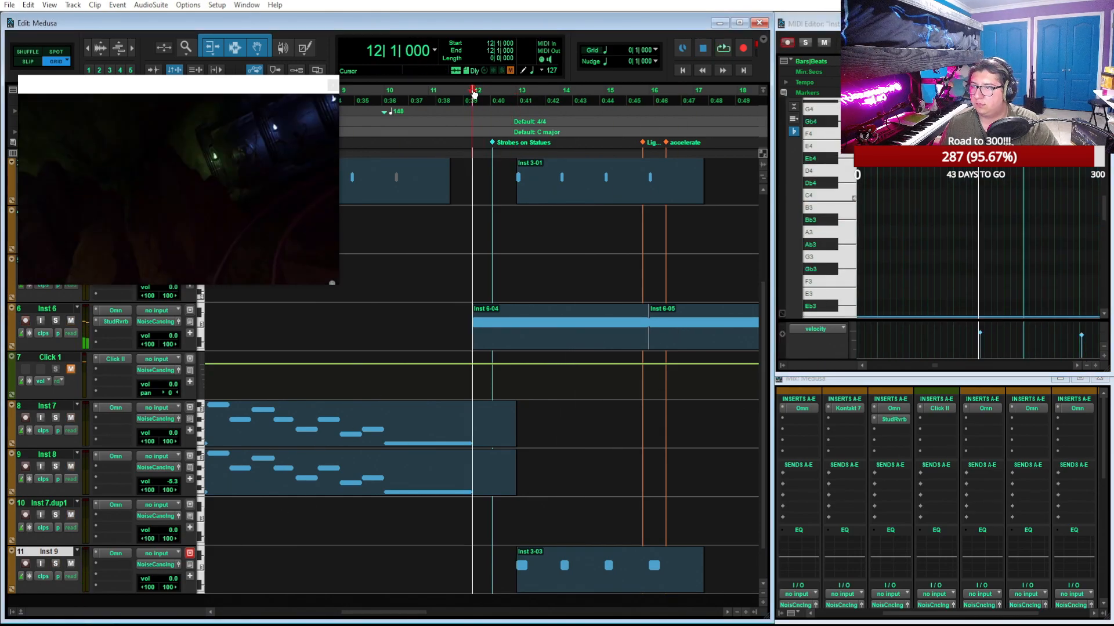
pyautogui.press('space')
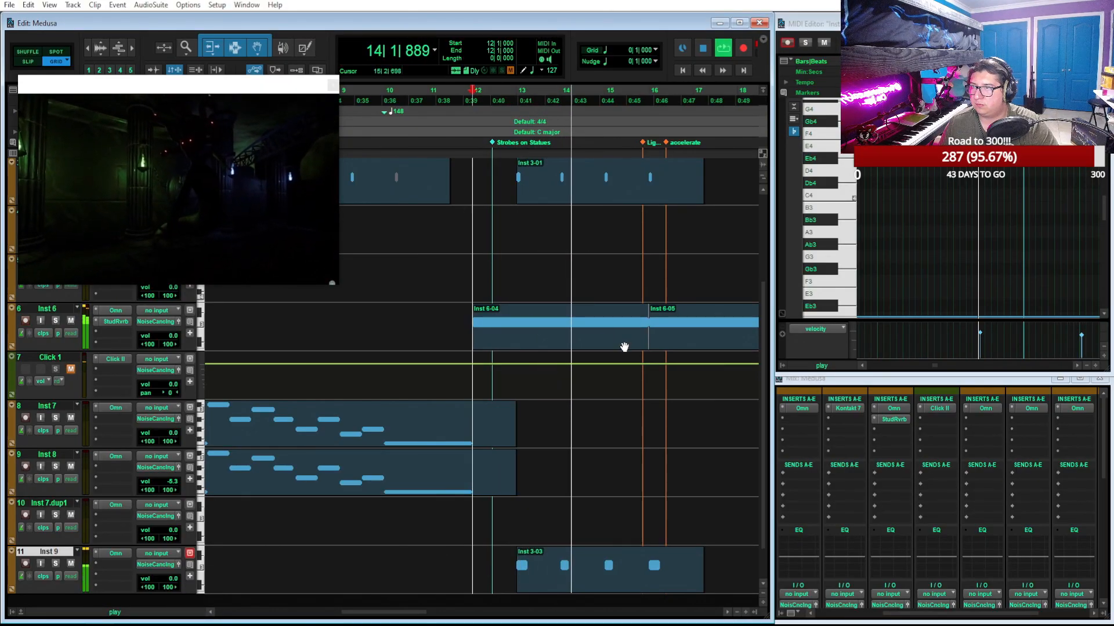
pyautogui.scroll(2, 624, 347)
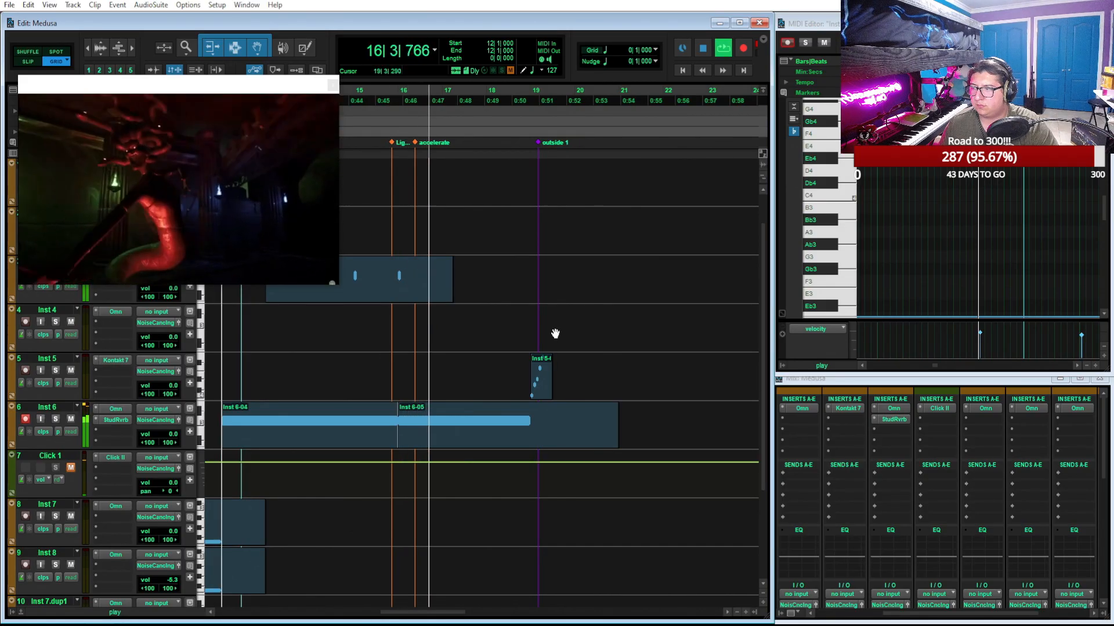
pyautogui.press('space')
# Open Omnisphere on Inst 9 and audition the patches from The Pursuit through Analogue Drama
pyautogui.scroll(-3, 498, 355)
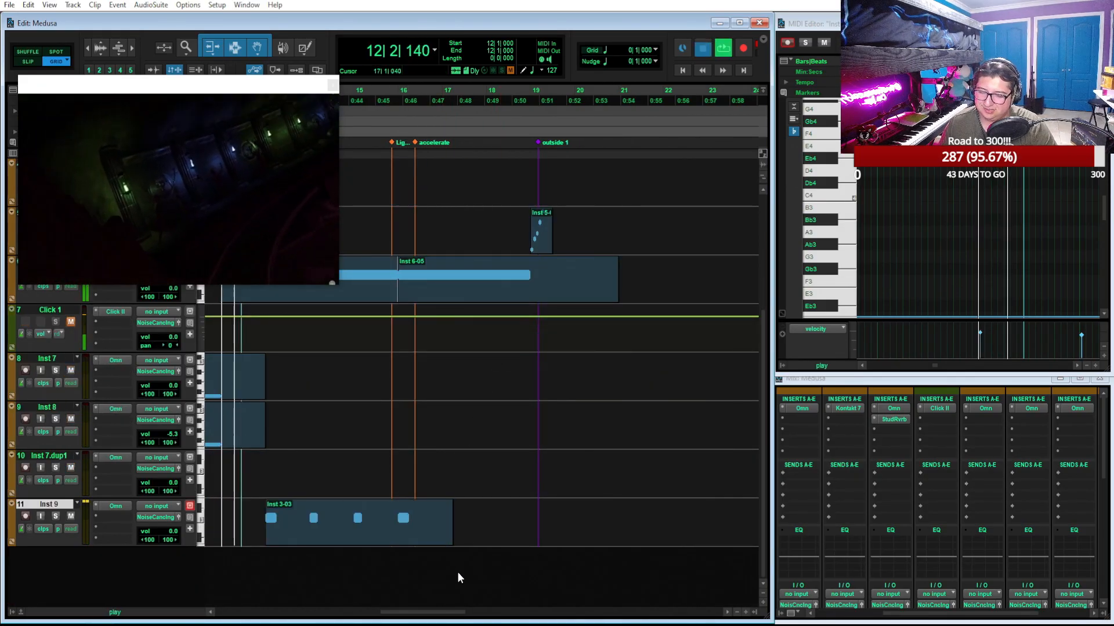
pyautogui.click(113, 507)
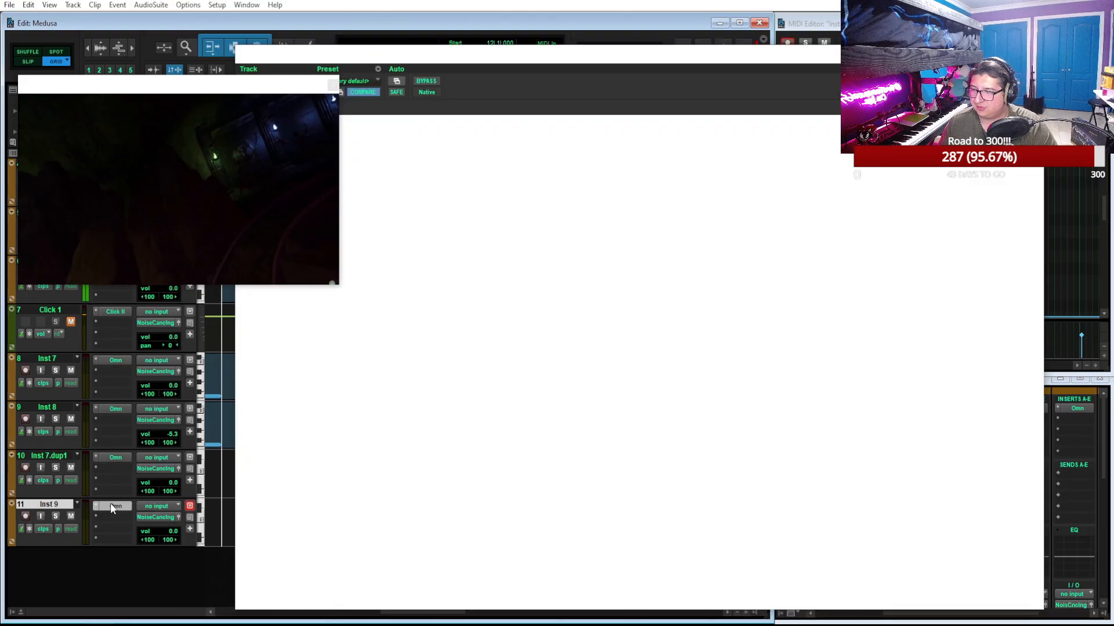
pyautogui.click(294, 516)
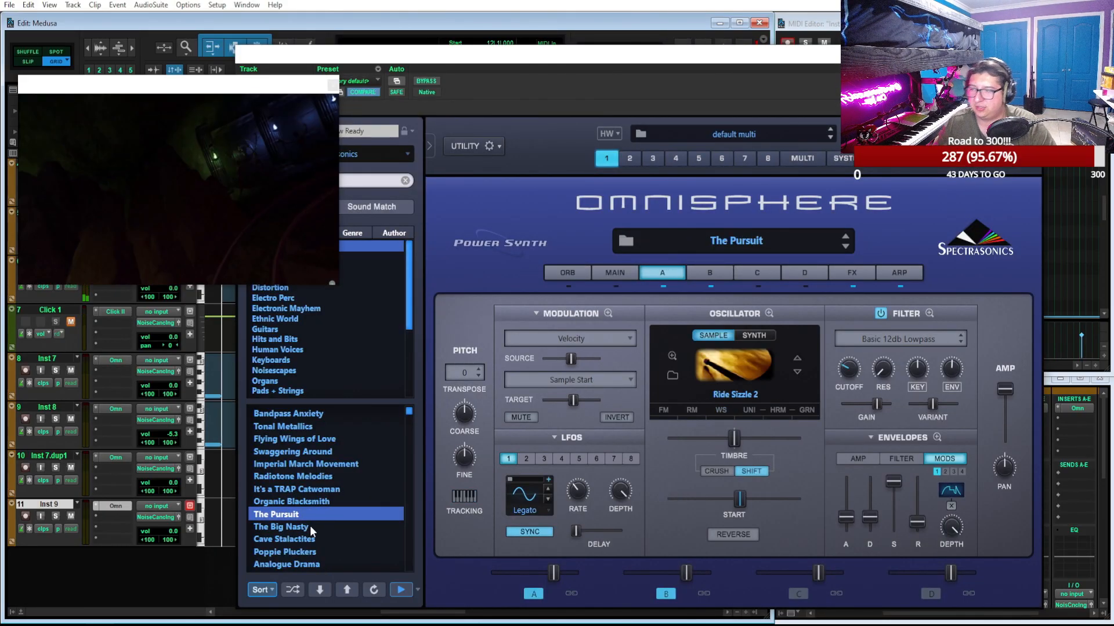
pyautogui.click(310, 526)
pyautogui.click(314, 539)
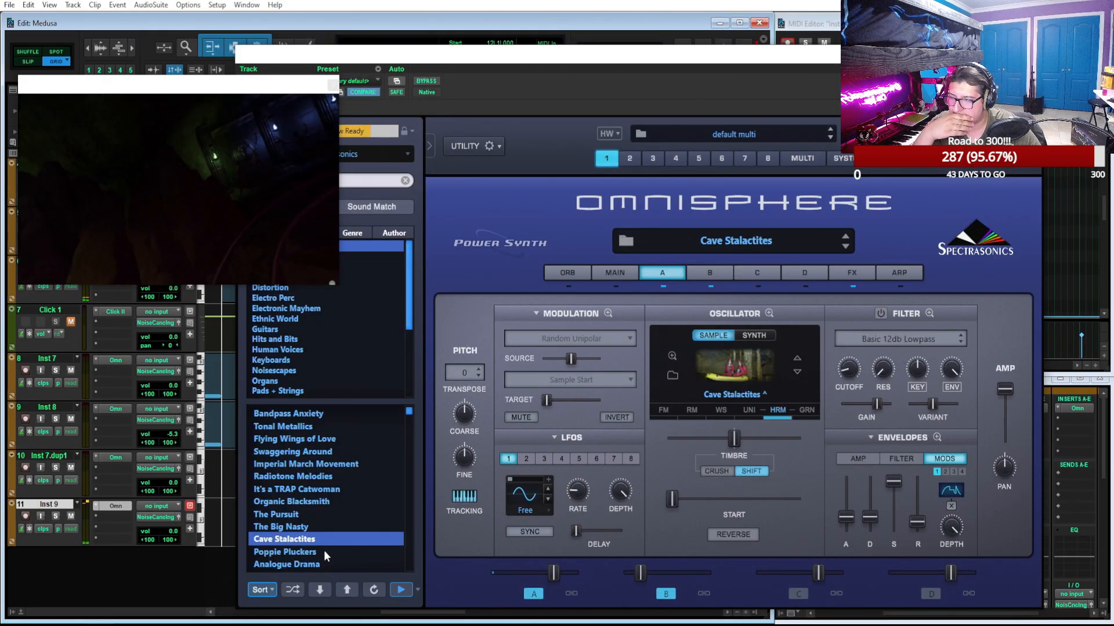
pyautogui.click(324, 552)
pyautogui.click(333, 562)
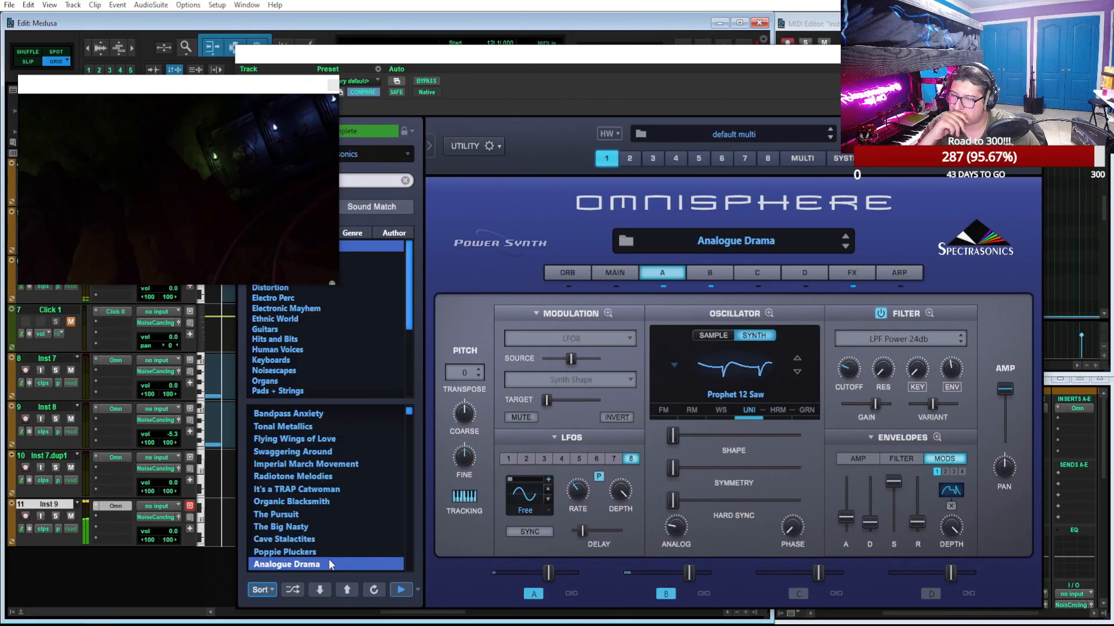
# Audition more Omnisphere patches for Inst 9, from Extreme Range Zap Sweep through Afrobeat Duo 1
pyautogui.scroll(-2, 332, 538)
pyautogui.click(354, 526)
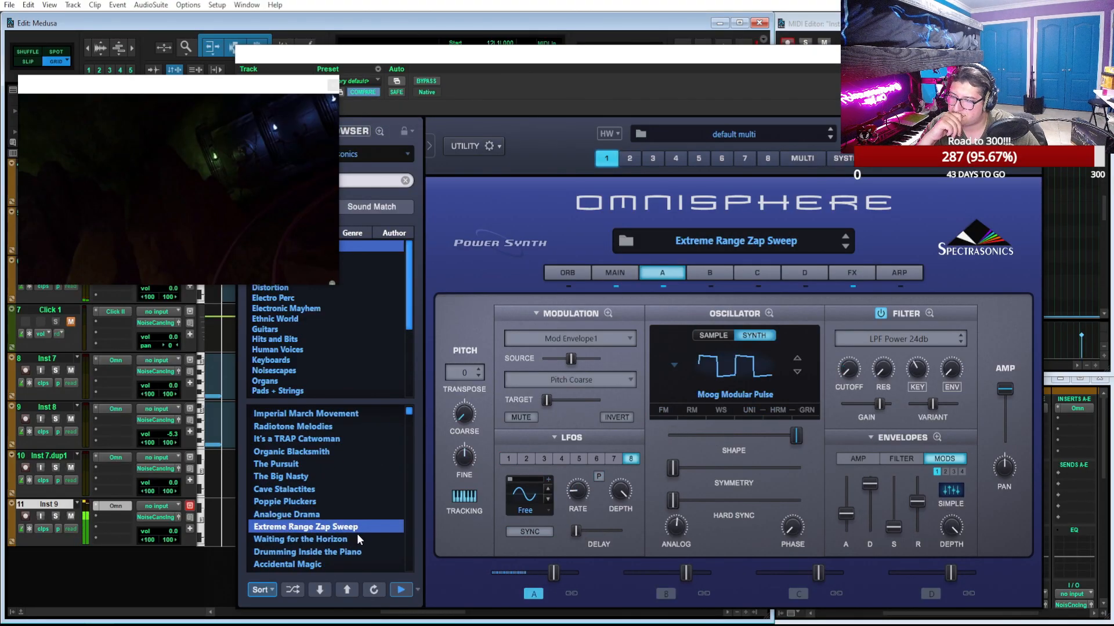
pyautogui.click(361, 538)
pyautogui.click(367, 548)
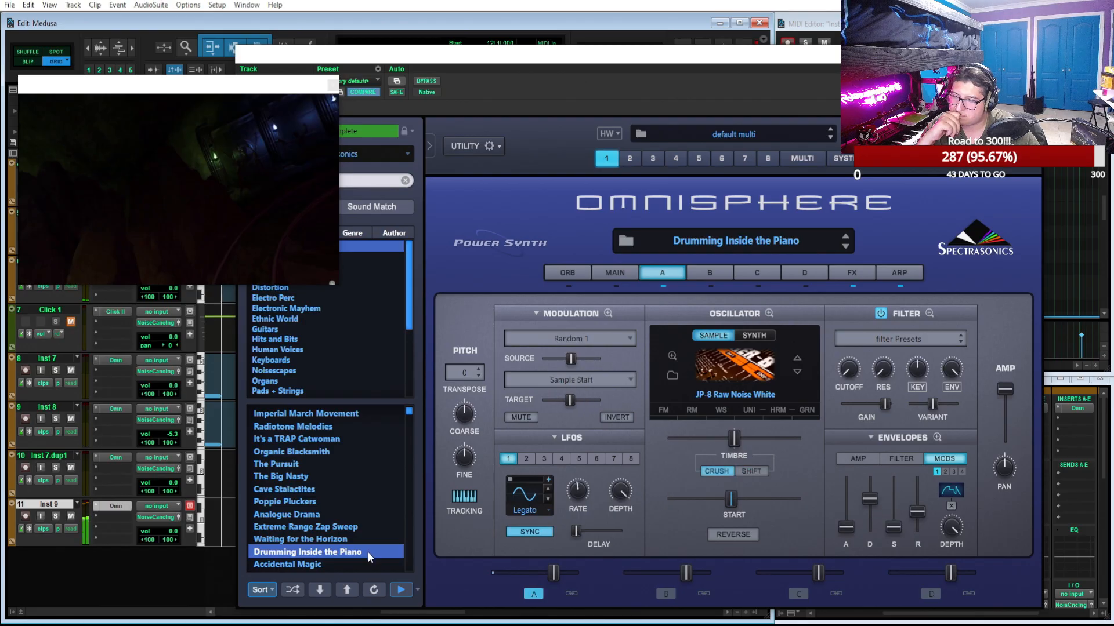
pyautogui.click(360, 561)
pyautogui.scroll(-3, 325, 539)
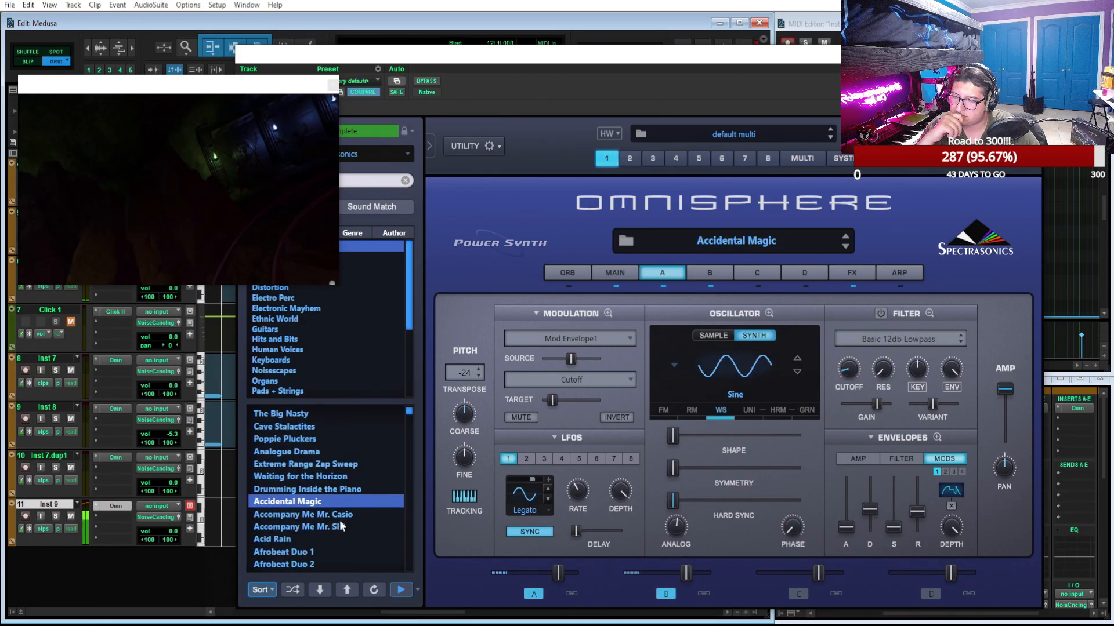
pyautogui.click(360, 514)
pyautogui.click(351, 540)
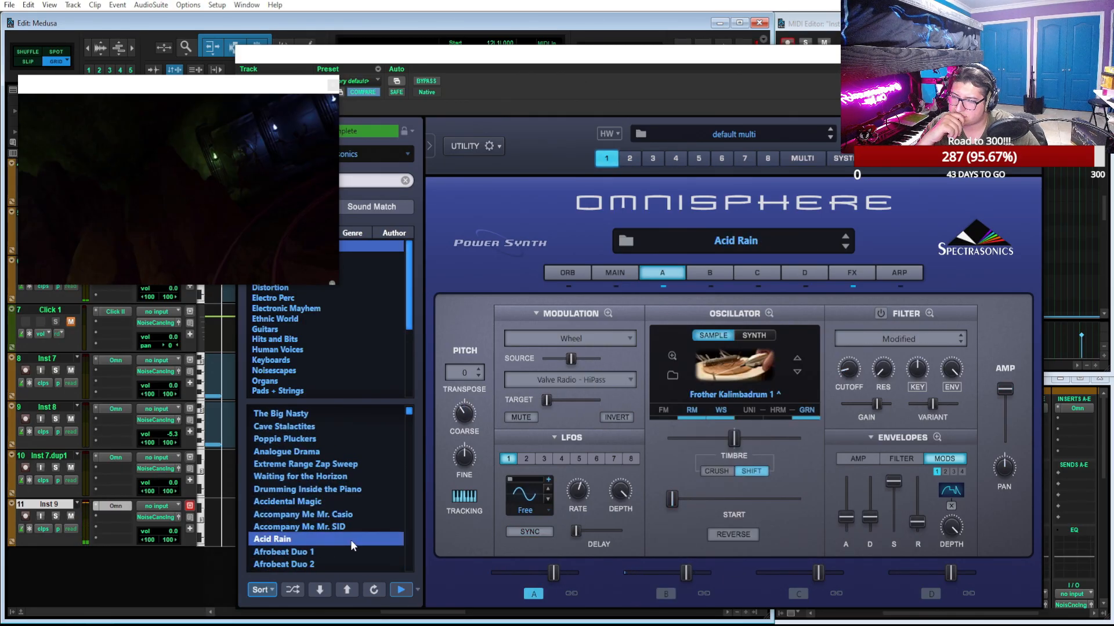
pyautogui.click(367, 551)
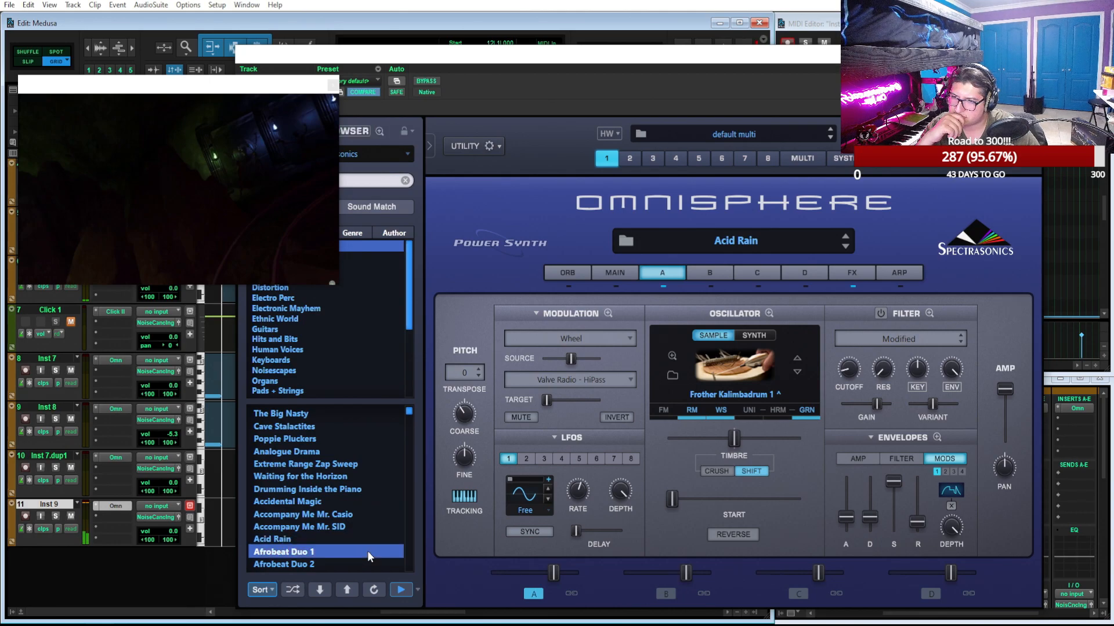
# Audition the Omnisphere patches Agape Sheen, Agape Warmth, Age of Computations and Aggravated Pulse for Inst 9
pyautogui.scroll(-2, 368, 551)
pyautogui.click(352, 527)
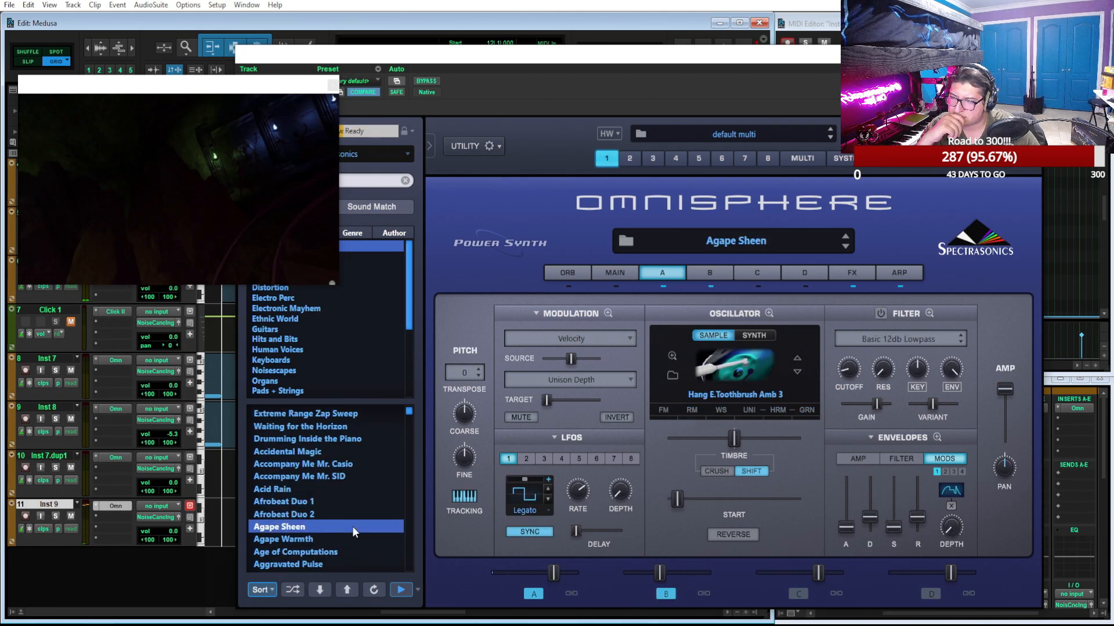
pyautogui.click(364, 538)
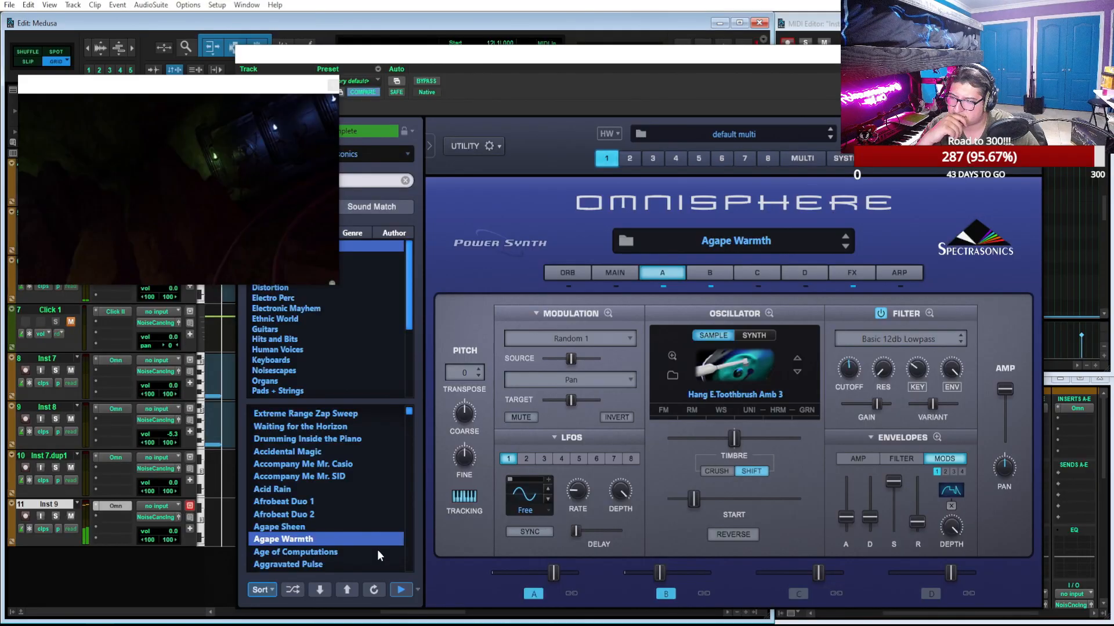
pyautogui.click(377, 550)
pyautogui.click(343, 562)
pyautogui.scroll(-2, 343, 551)
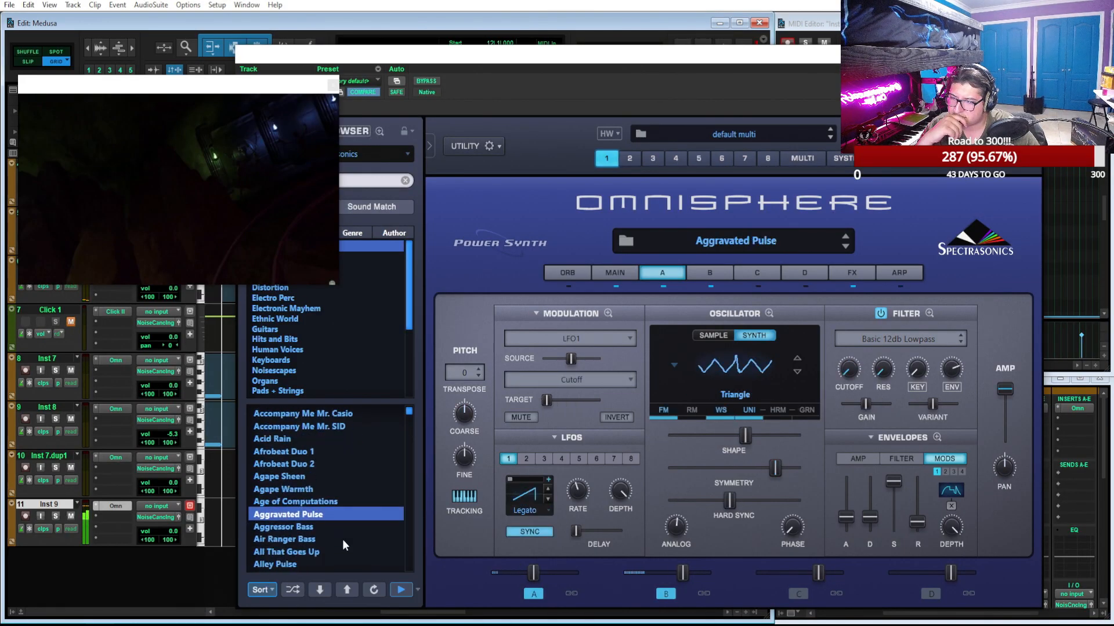
# Compare the patches from Aggressor Bass to Alley Pulse, load All That Goes Up on Inst 9 and close Omnisphere
pyautogui.click(337, 527)
pyautogui.click(348, 539)
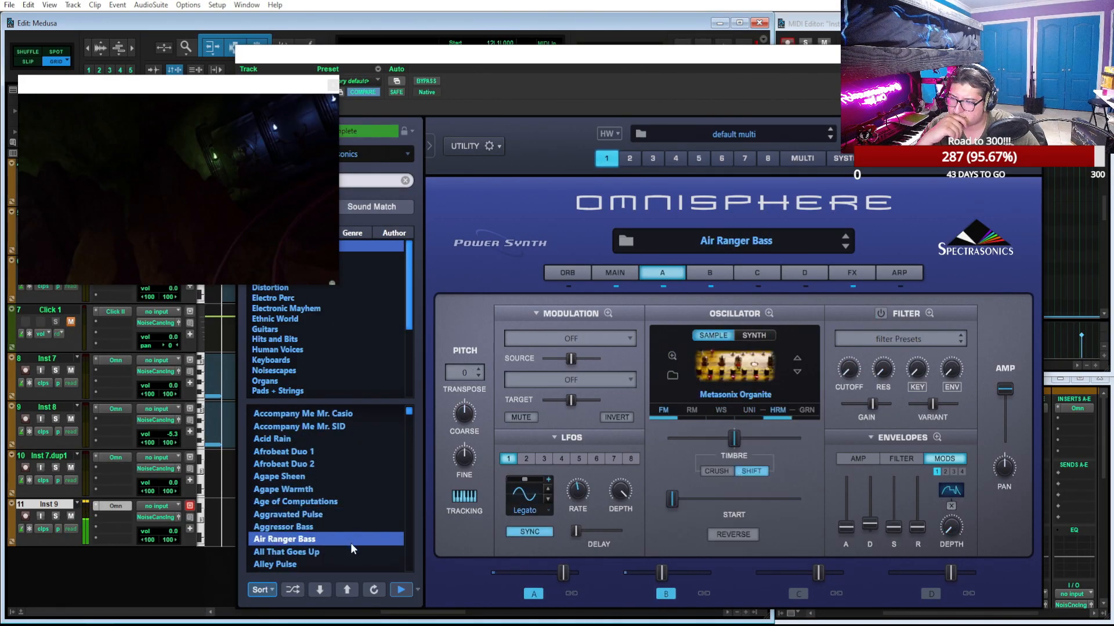
pyautogui.click(351, 550)
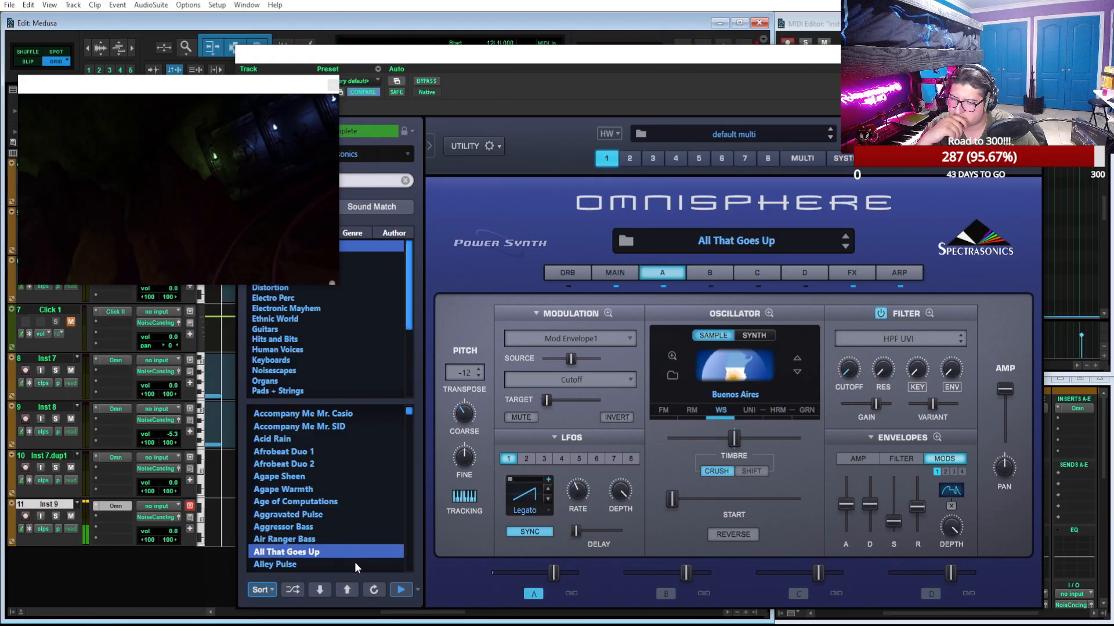
pyautogui.click(354, 563)
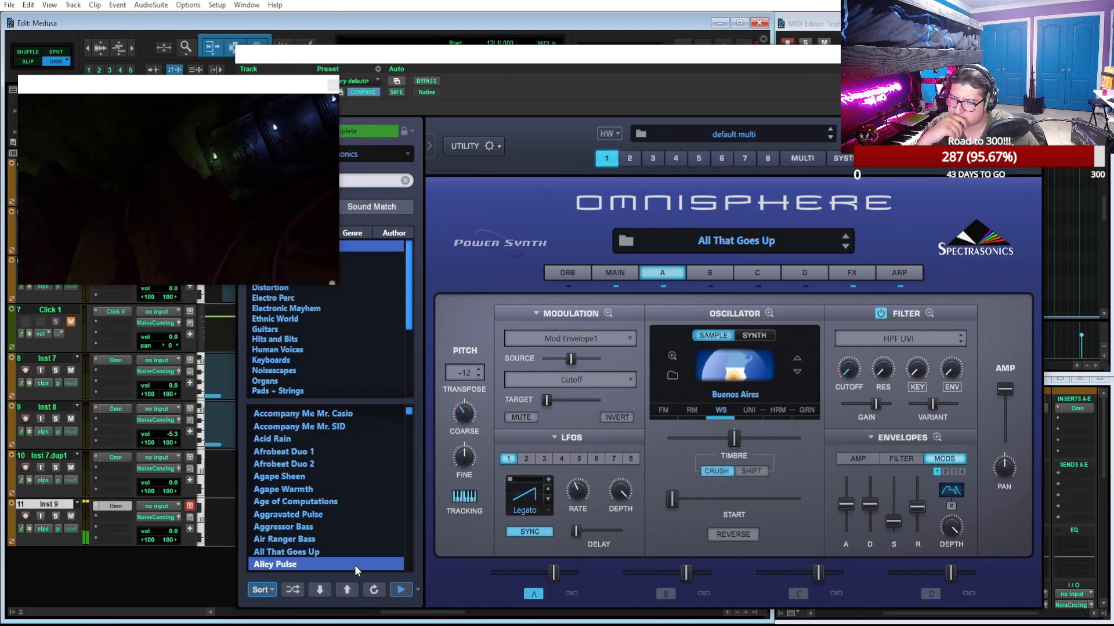
pyautogui.click(329, 552)
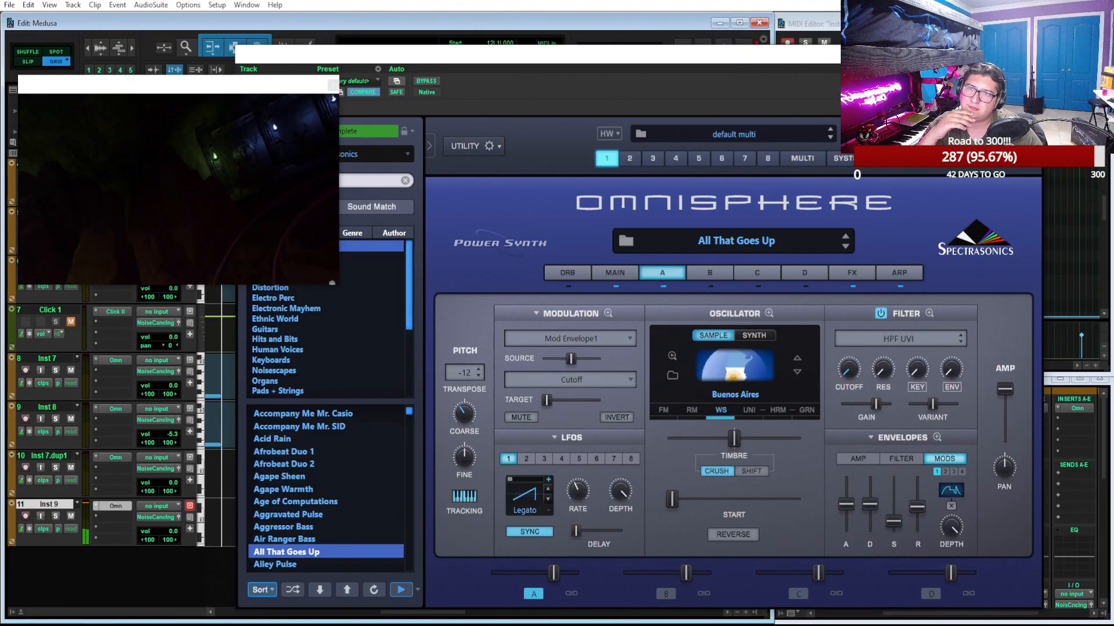
pyautogui.click(1037, 54)
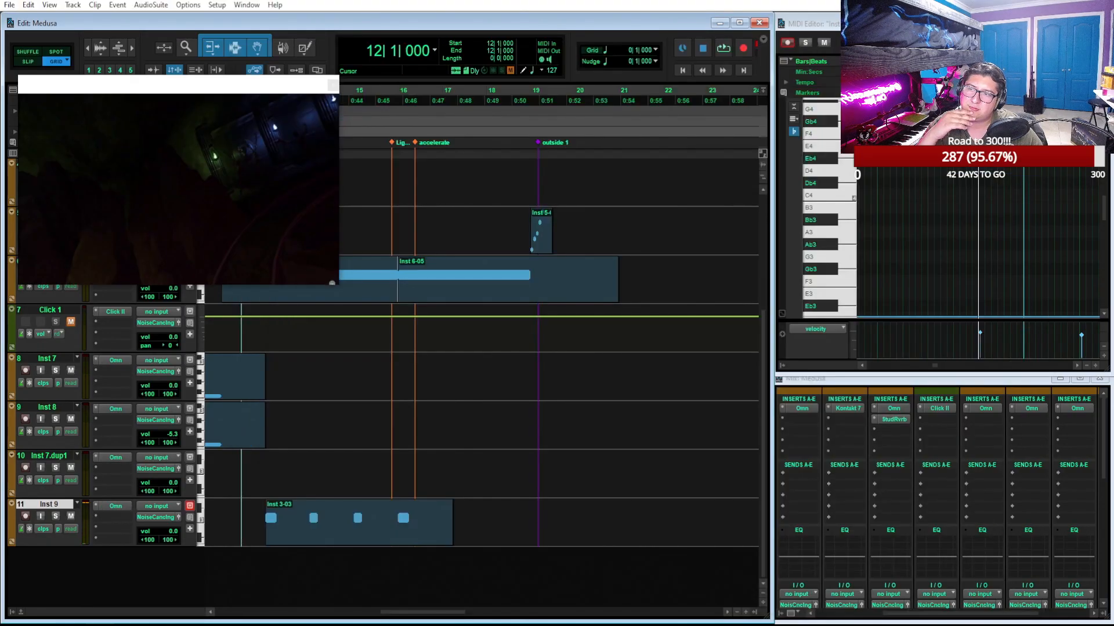
# Cut the Inst 9 clip down to one C3 note in a two-beat clip at 16|3 and run the transport from 16|2
pyautogui.click(414, 111)
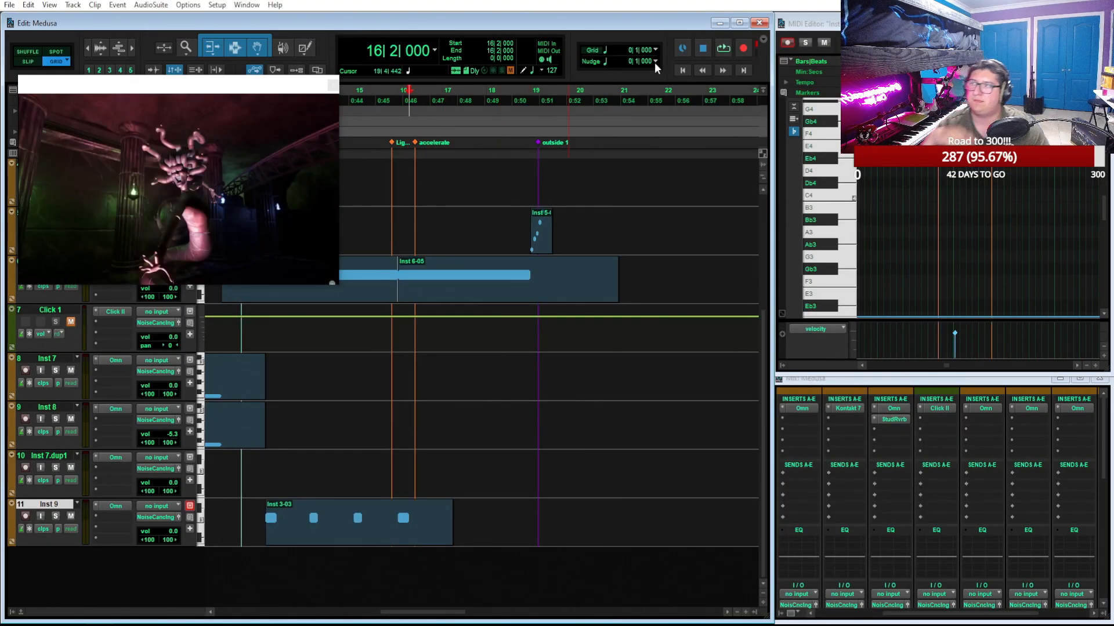
pyautogui.click(378, 103)
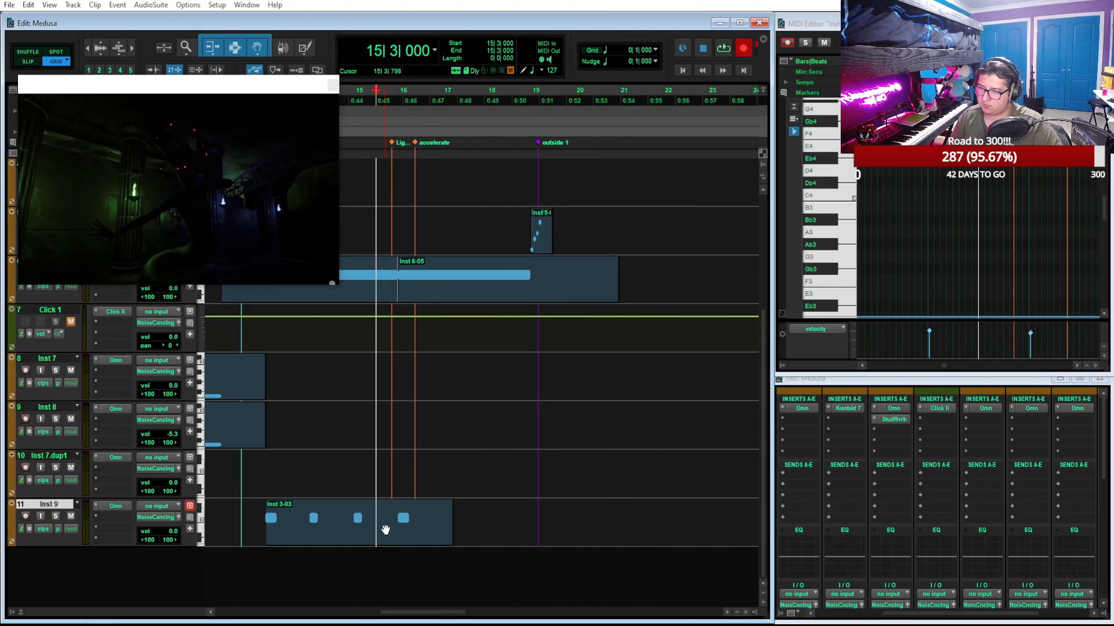
pyautogui.click(385, 529)
pyautogui.moveTo(446, 516); pyautogui.dragTo(432, 542)
pyautogui.click(413, 94)
pyautogui.press('space')
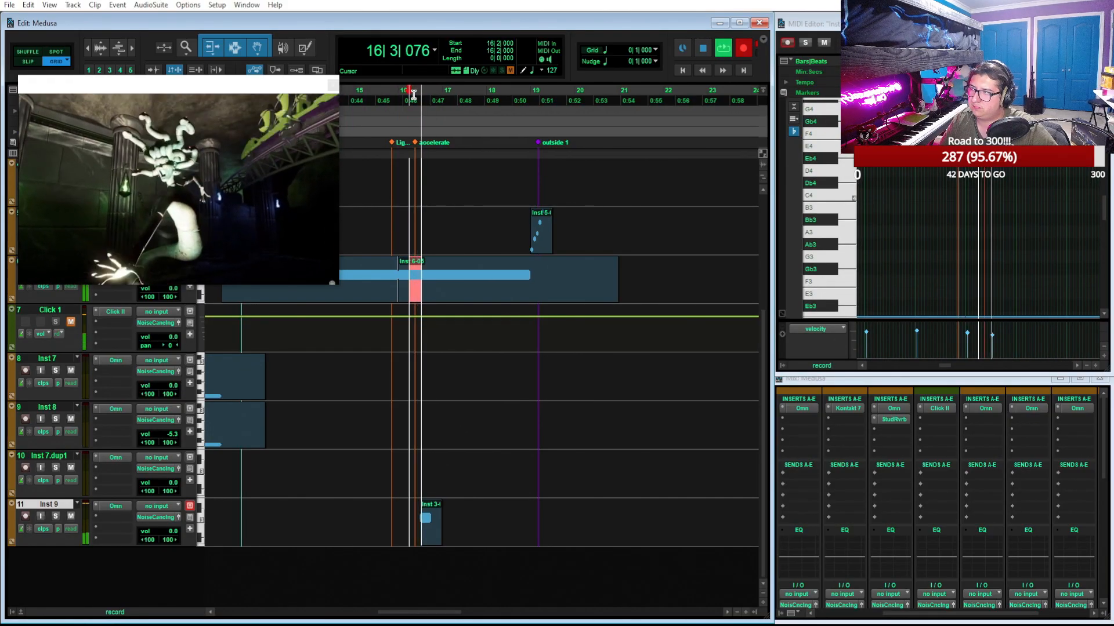
pyautogui.press('space')
# Lengthen the C3 note in the Inst 9 clip to two beats, ending at 17|1, and play it
pyautogui.click(430, 536)
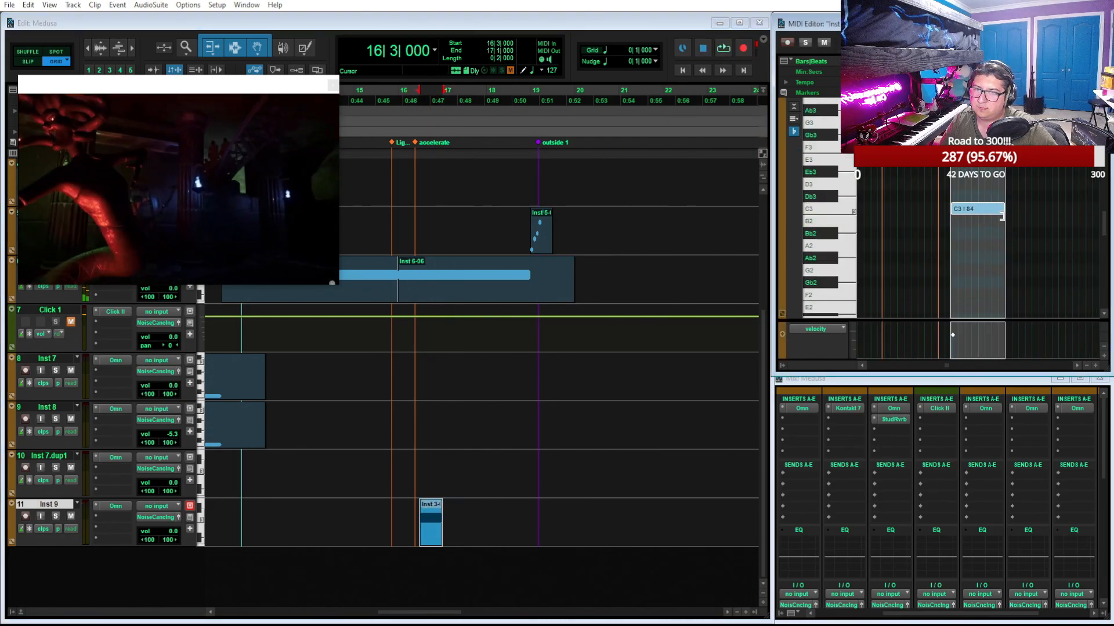
pyautogui.moveTo(974, 210); pyautogui.dragTo(1004, 215)
pyautogui.press('space')
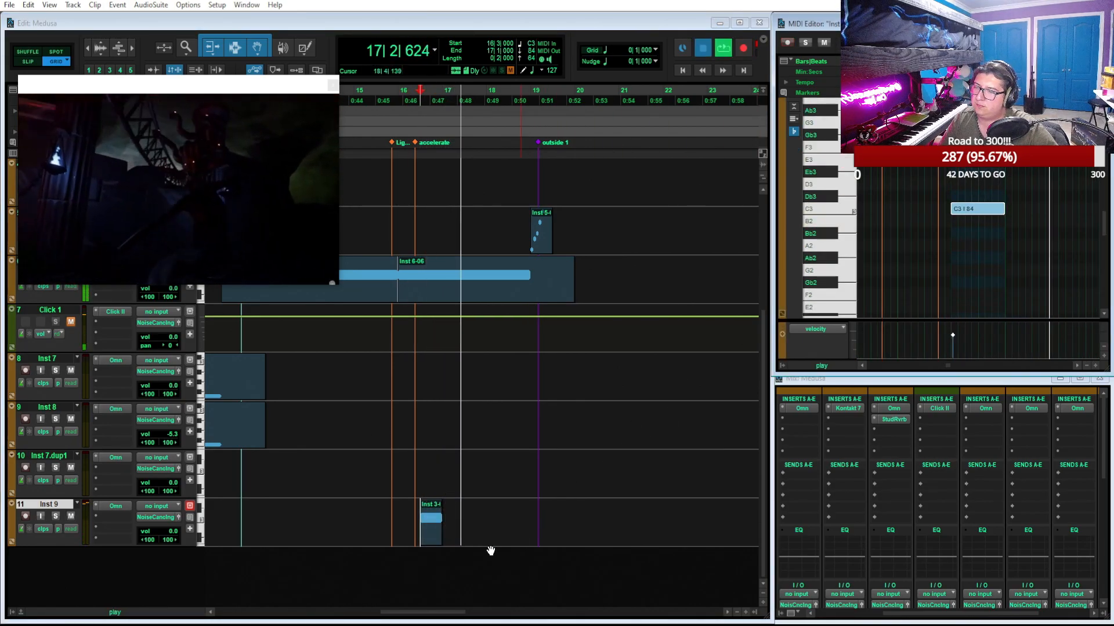
pyautogui.press('space')
# Extend the Inst 9 clip to 18|2, delete its second C3 note, and lengthen the first to one bar, playing it back
pyautogui.moveTo(439, 531); pyautogui.dragTo(497, 531)
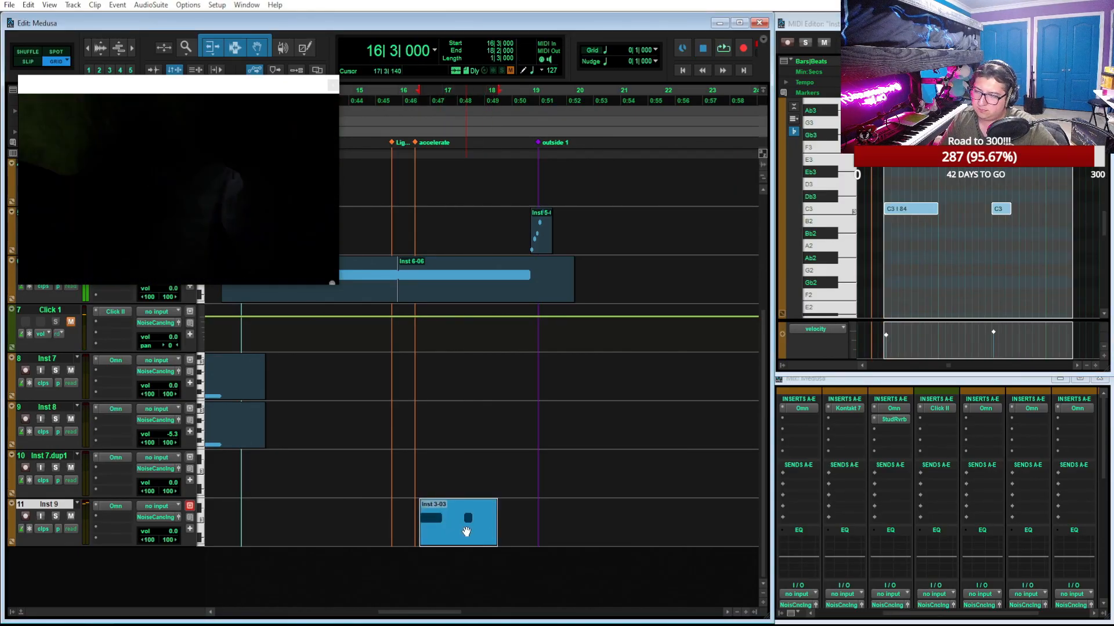
pyautogui.moveTo(1033, 170); pyautogui.dragTo(999, 236)
pyautogui.press('Delete')
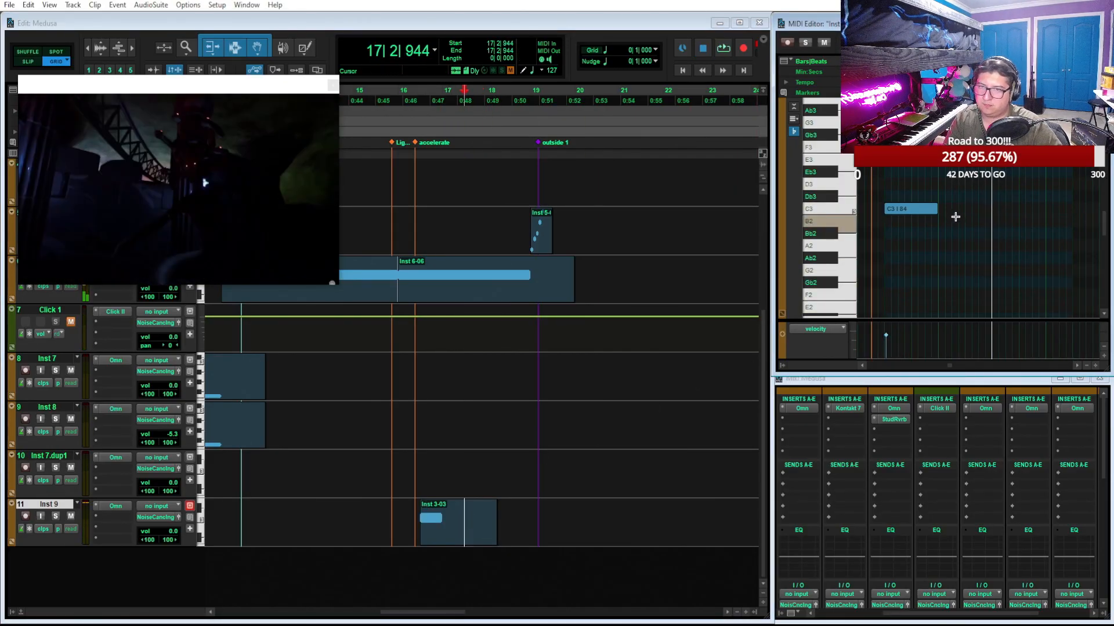
pyautogui.moveTo(933, 210); pyautogui.dragTo(983, 225)
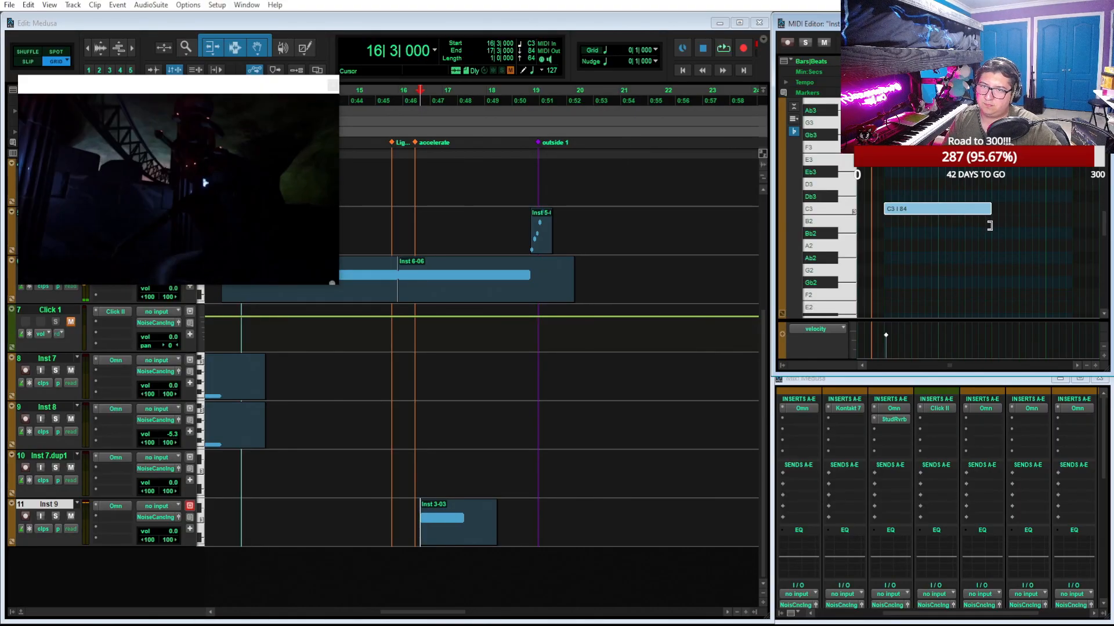
pyautogui.press('space')
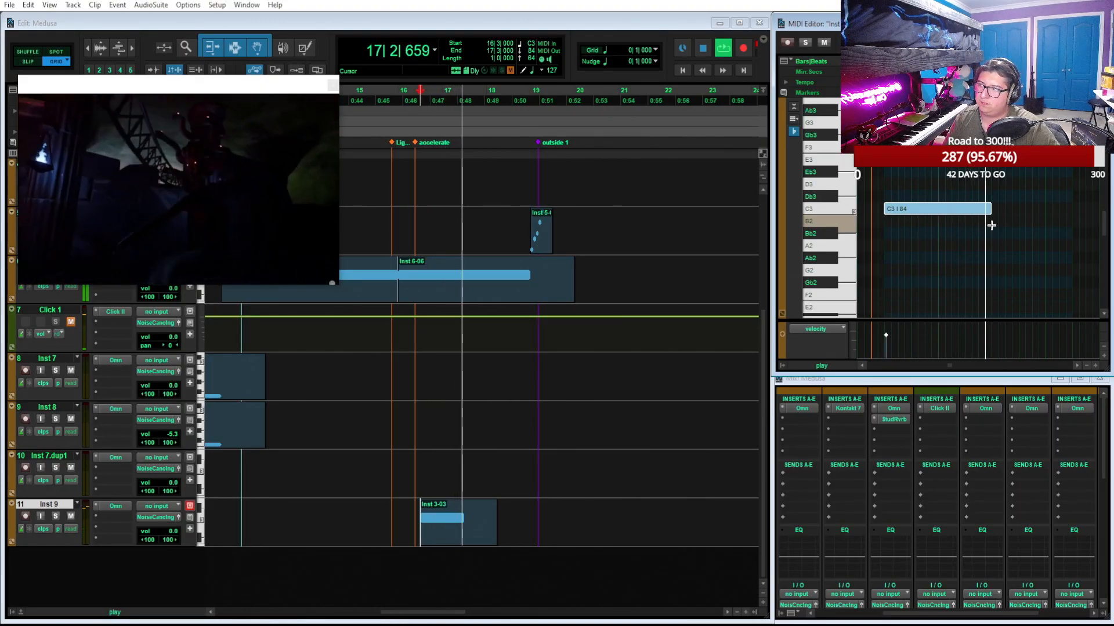
pyautogui.press('space')
# Try the C3 note lengthened to the end of the Inst 9 clip and play it from 16|3
pyautogui.moveTo(991, 225); pyautogui.dragTo(1046, 222)
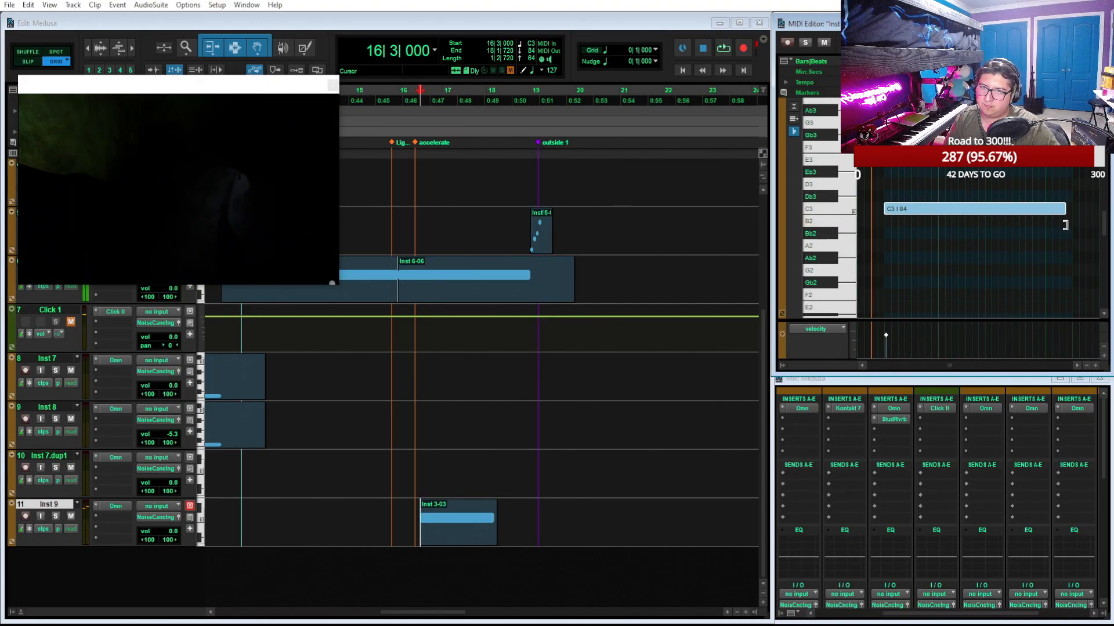
pyautogui.press('space')
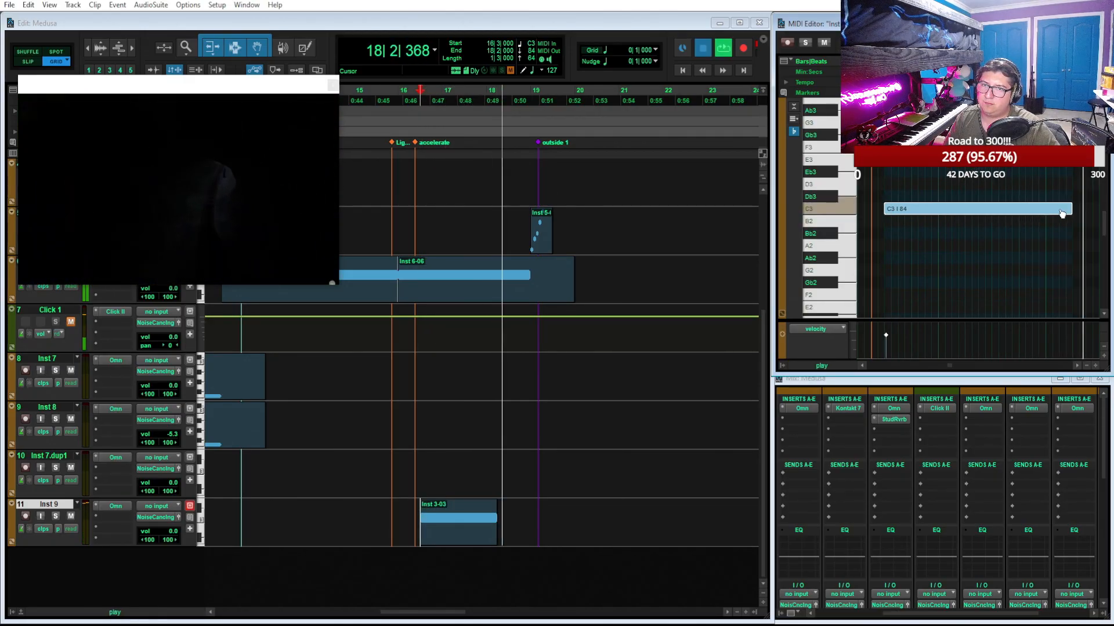
pyautogui.press('space')
# Shorten the C3 note in the Inst 9 clip to one bar and play it from 16|3
pyautogui.moveTo(1066, 210); pyautogui.dragTo(994, 219)
pyautogui.press('space')
pyautogui.press('space')
pyautogui.press('space')
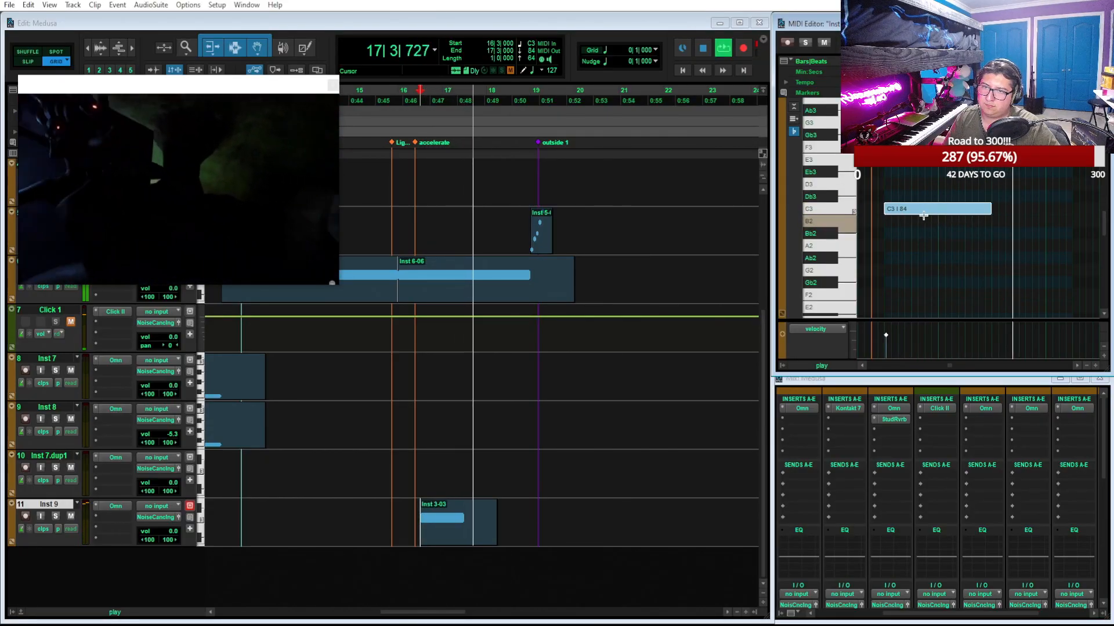
pyautogui.press('space')
# Move the C3 note in the Inst 9 clip to start at 16|4 and play the mix from 15|4
pyautogui.moveTo(920, 218); pyautogui.dragTo(945, 214)
pyautogui.press('space')
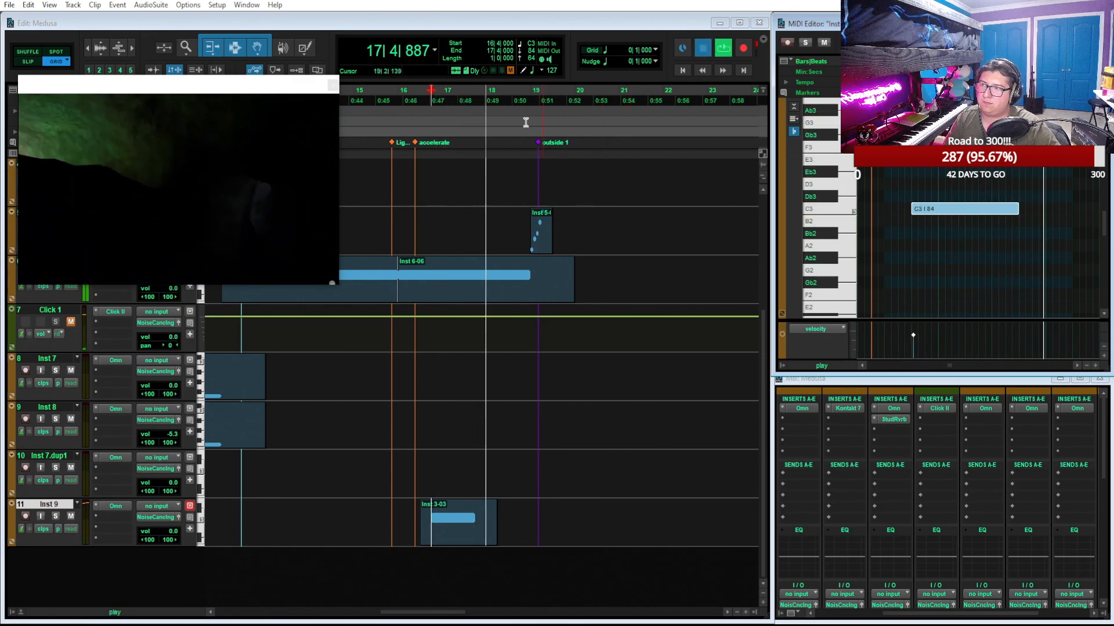
pyautogui.click(386, 91)
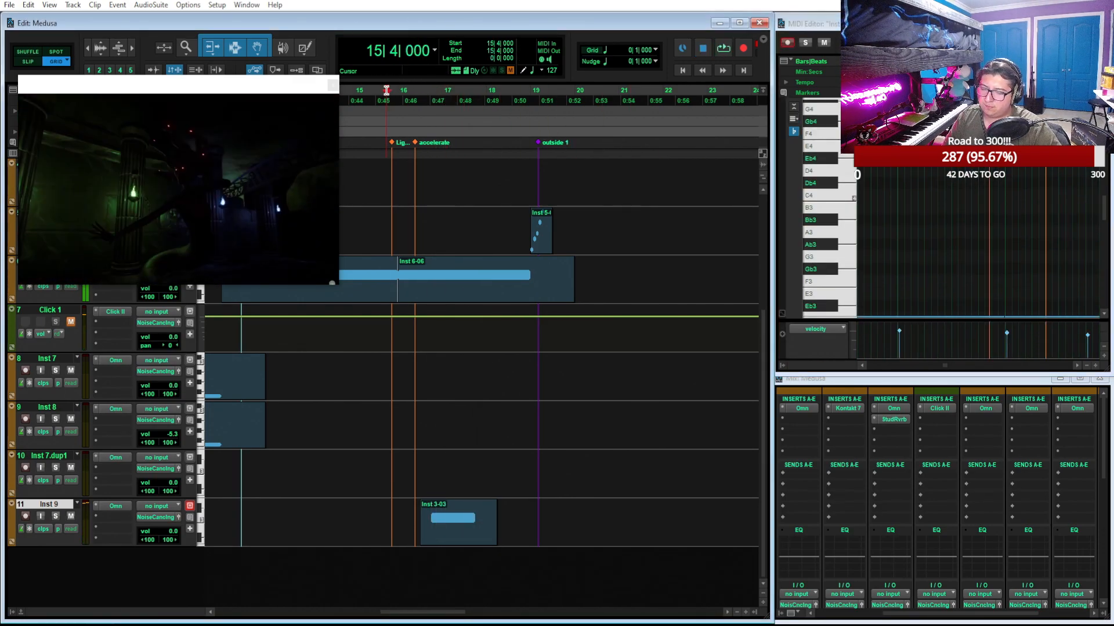
pyautogui.press('space')
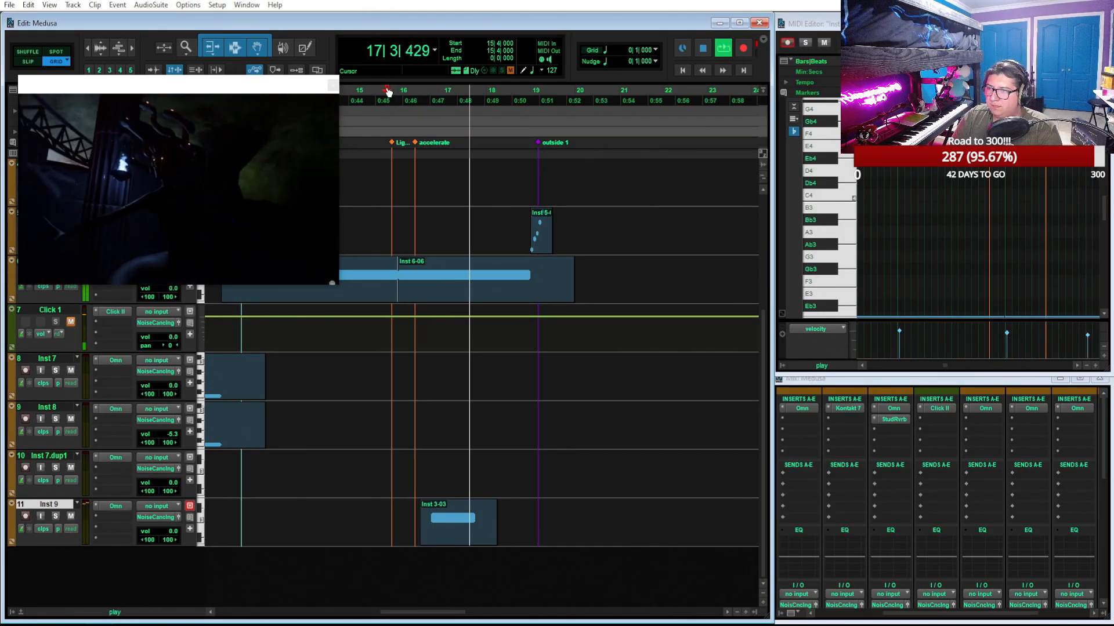
# Duplicate the Inst 3-01 clip directly after itself and trim the copy's end to the outside 1 marker
pyautogui.scroll(4, 567, 316)
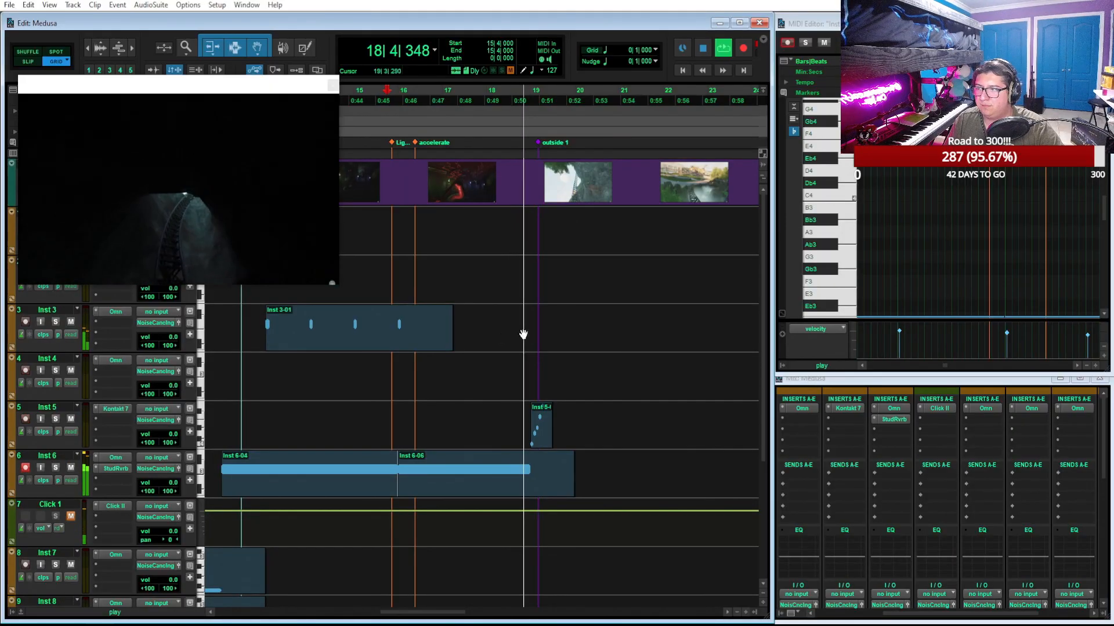
pyautogui.press('space')
pyautogui.click(388, 339)
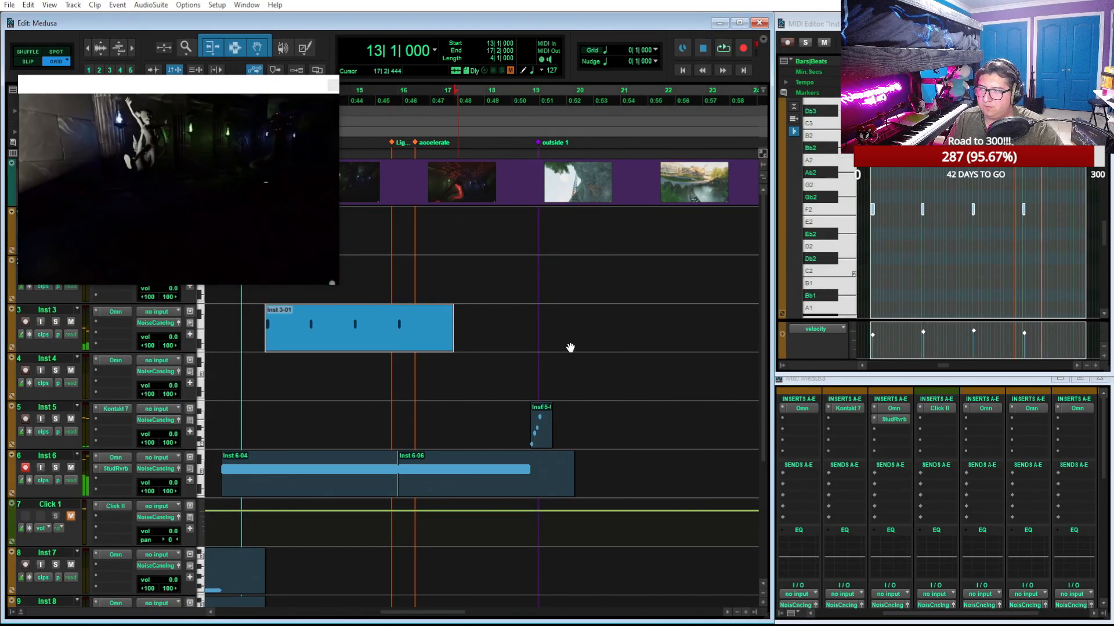
pyautogui.hotkey('ctrl', 'd')
pyautogui.moveTo(637, 333); pyautogui.dragTo(540, 353)
# Play the mix from bar 1 into the Strobes on Statues section
pyautogui.hscroll(-5, 580, 269)
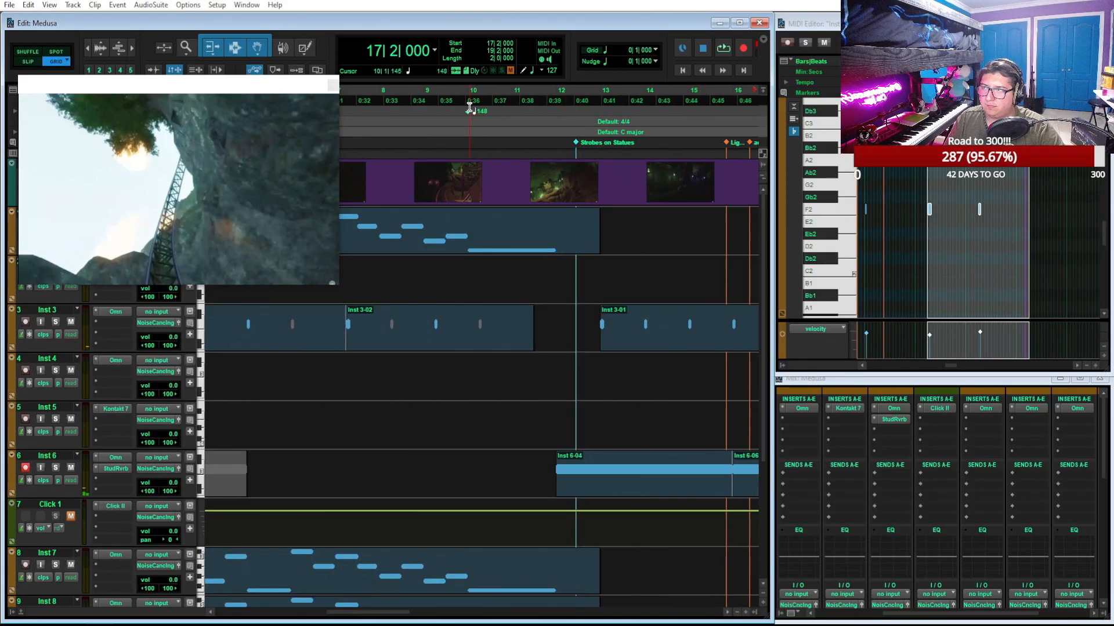
pyautogui.click(683, 71)
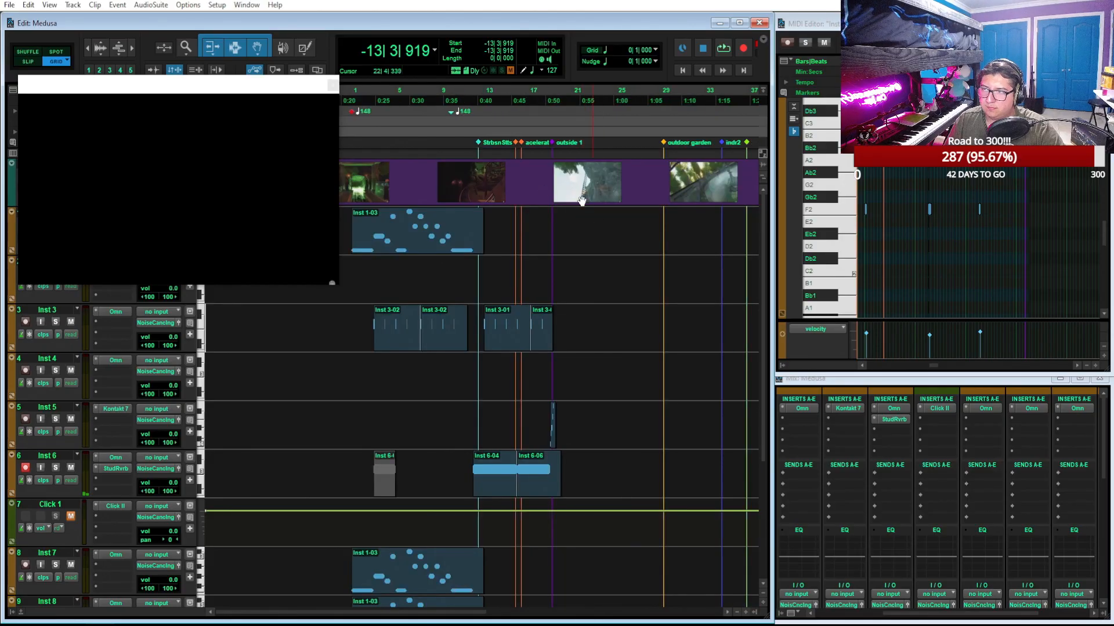
pyautogui.click(351, 89)
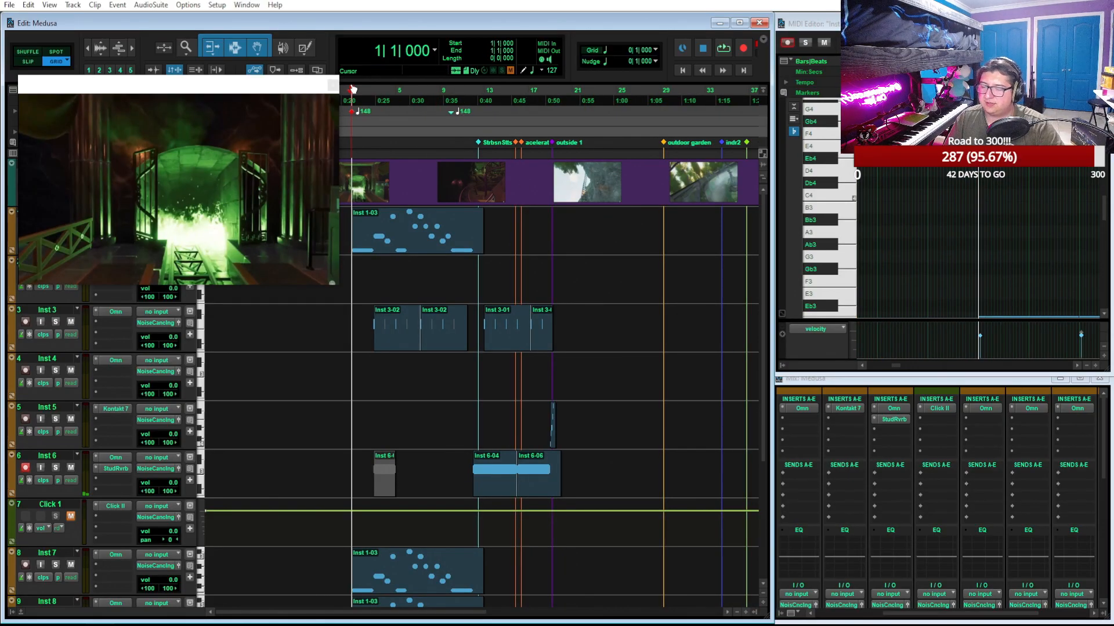
pyautogui.press('space')
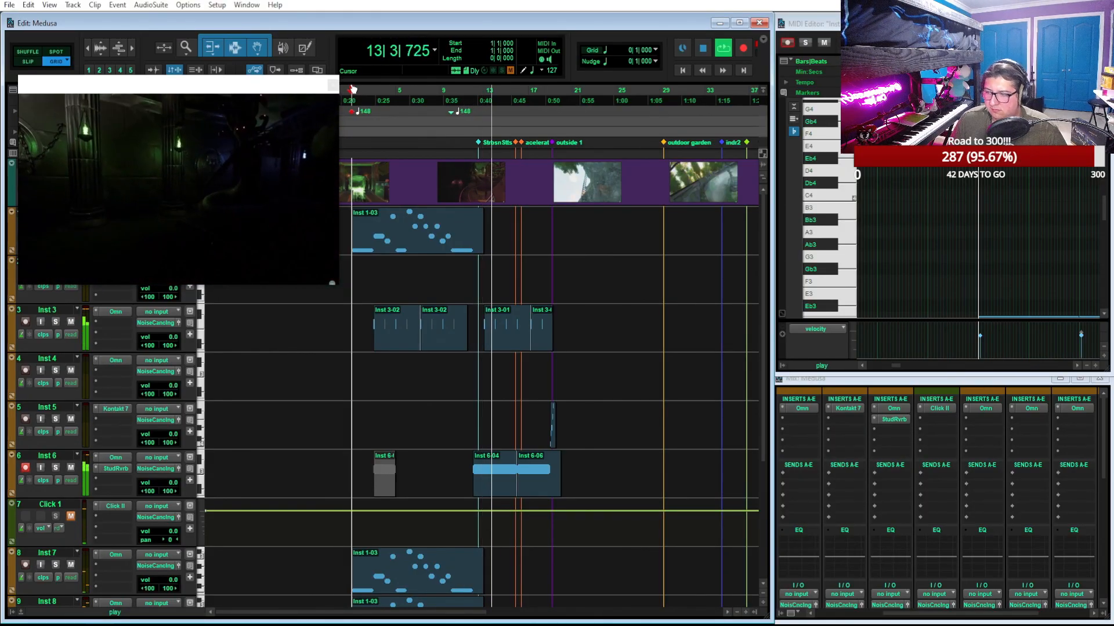
pyautogui.press('space')
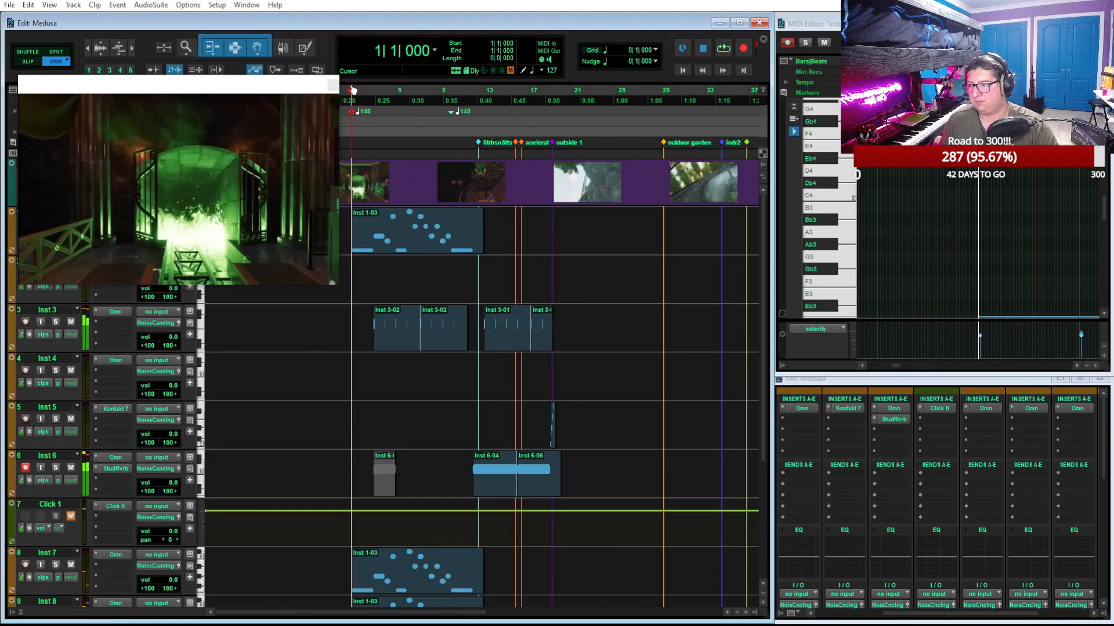
# Load the Arcophonic Echoes 2 patch in the Inst 7 Omnisphere and play it with the mix from bar 1
pyautogui.click(125, 555)
pyautogui.click(332, 565)
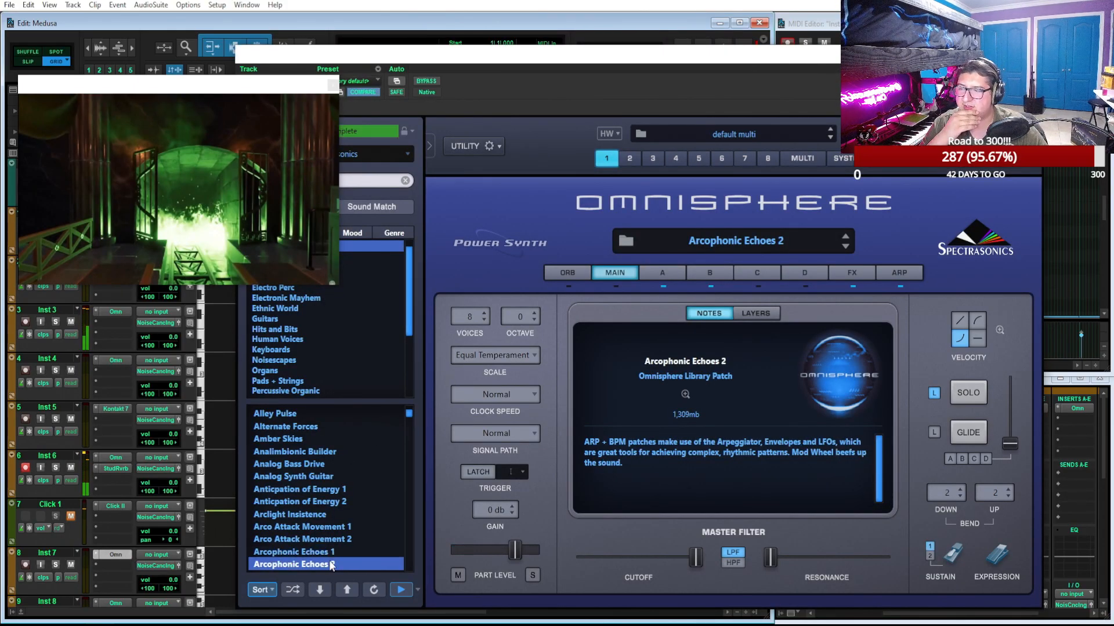
pyautogui.press('space')
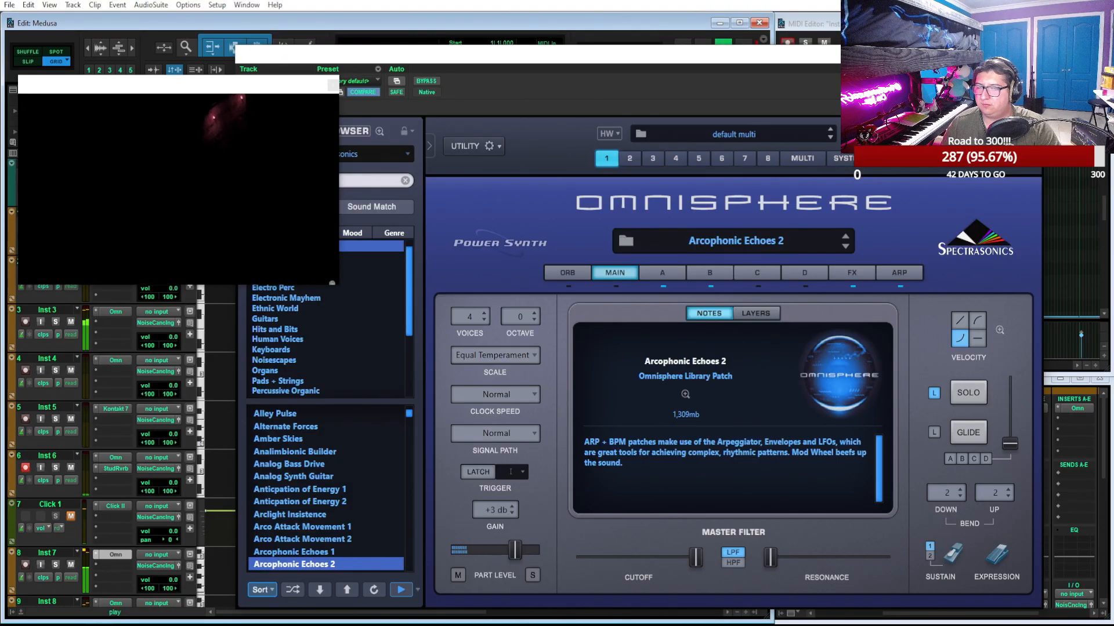
pyautogui.click(1031, 54)
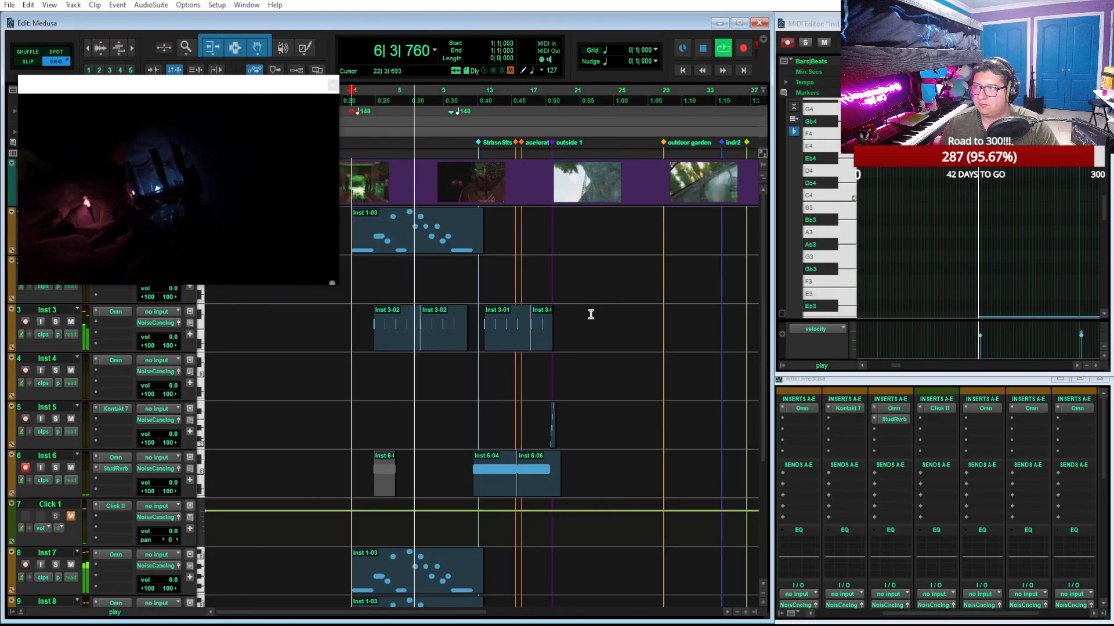
pyautogui.press('t')
pyautogui.hscroll(4, 590, 315)
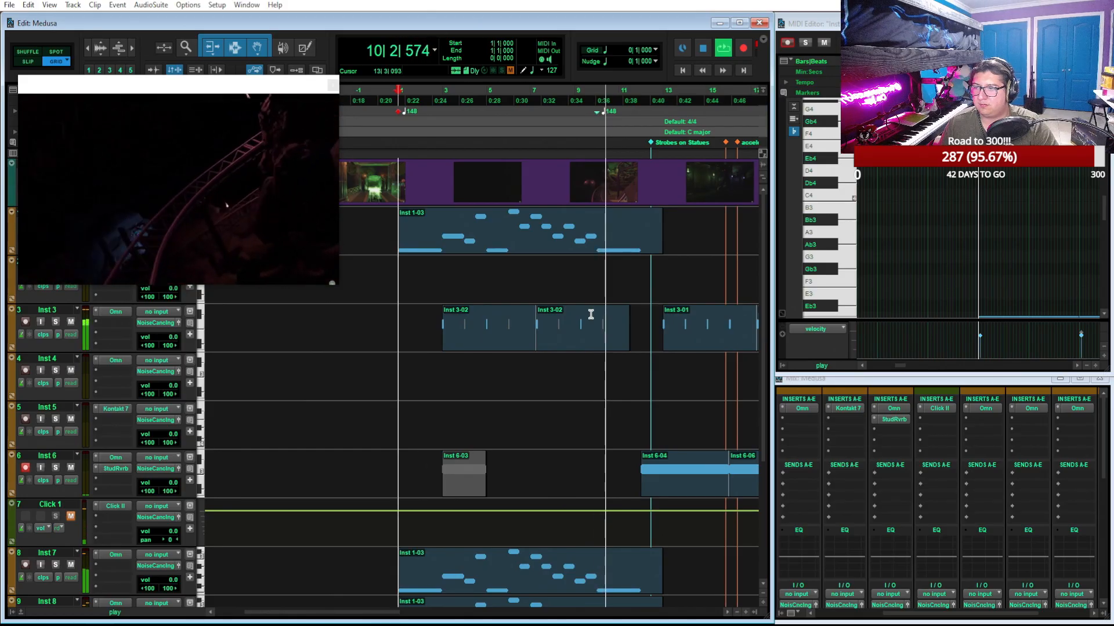
pyautogui.scroll(-1, 557, 429)
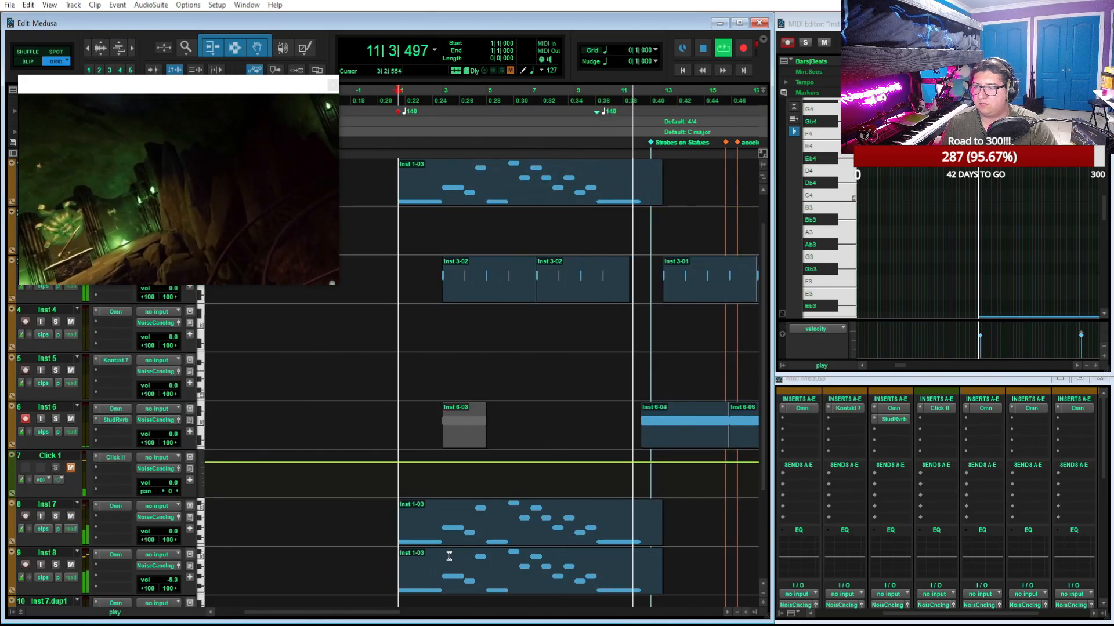
# Trim the start of the Inst 7 and Inst 8 clips to bar 4 and return to bar 1
pyautogui.press('space')
pyautogui.click(416, 518)
pyautogui.keyDown('shift'); pyautogui.click(450, 592); pyautogui.keyUp('shift')
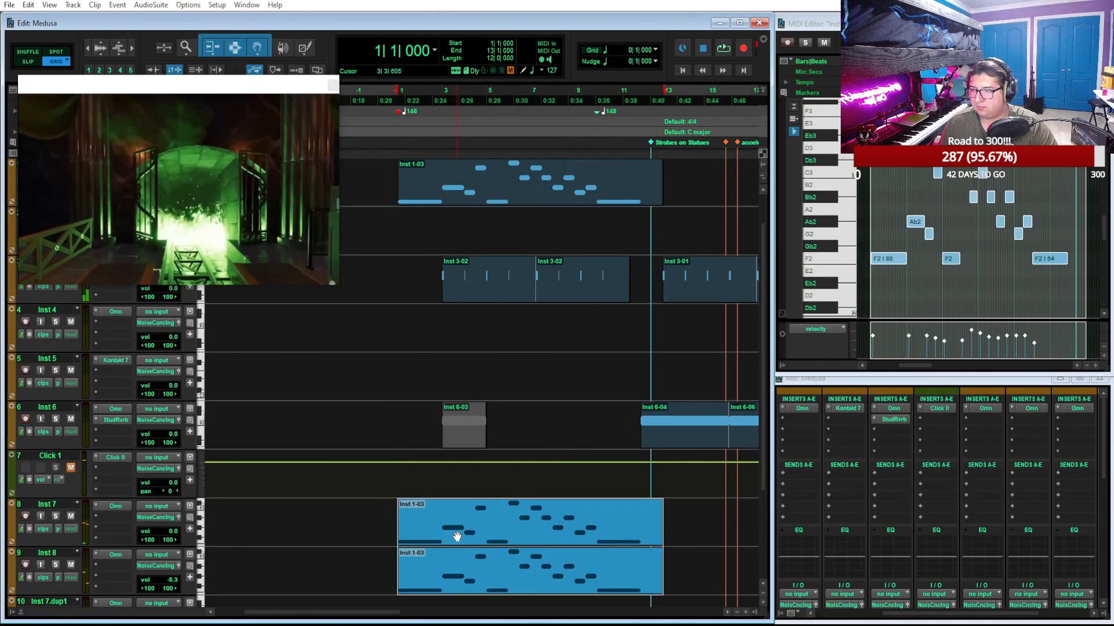
pyautogui.moveTo(403, 528); pyautogui.dragTo(464, 530)
pyautogui.moveTo(403, 578); pyautogui.dragTo(464, 578)
pyautogui.click(399, 101)
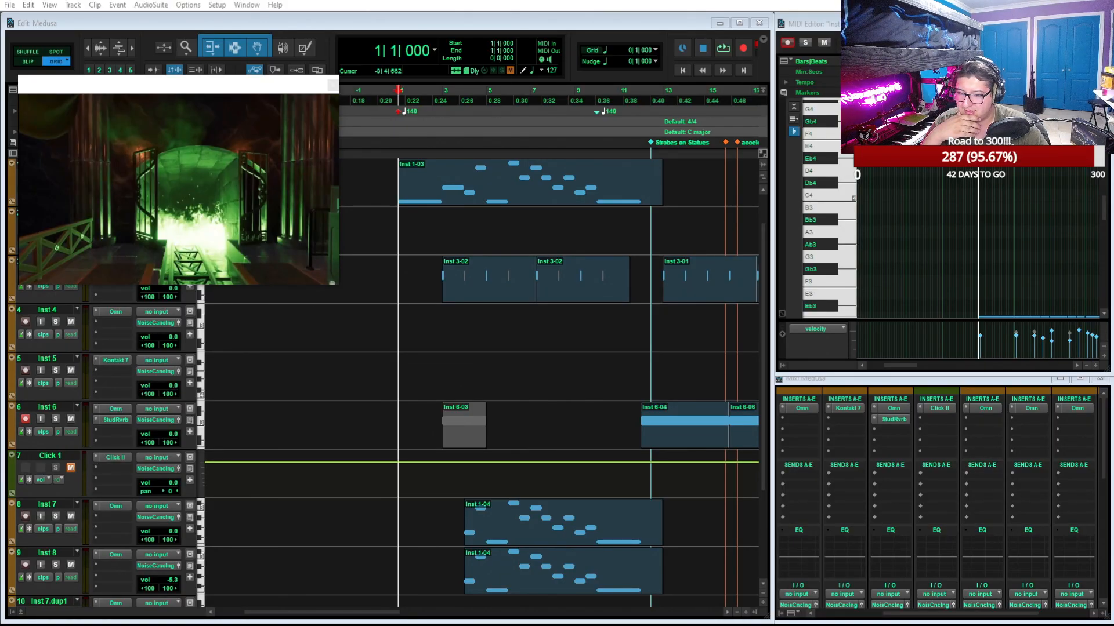
# Switch to Spotify and open Michael Giacchino's full discography
pyautogui.moveTo(766, 625); pyautogui.dragTo(767, 94)
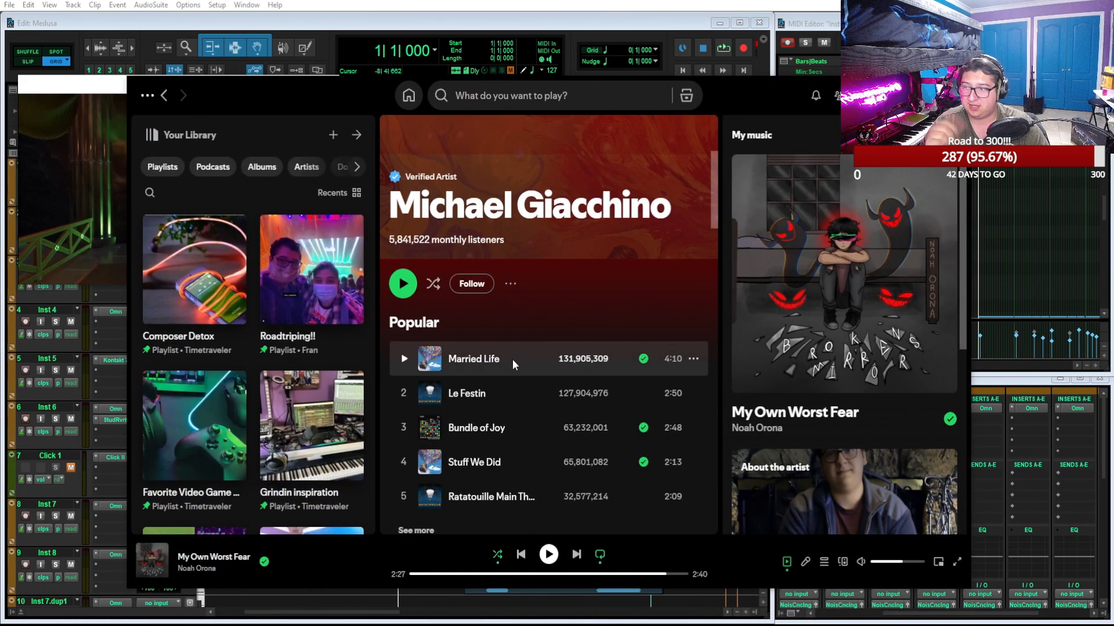
pyautogui.scroll(-1, 520, 383)
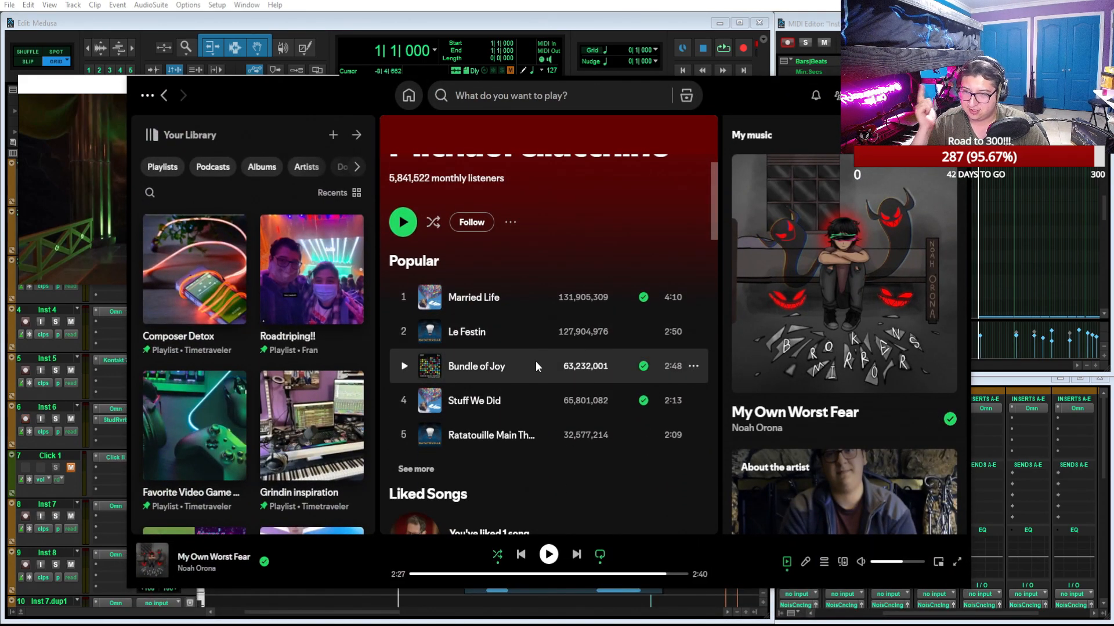
pyautogui.scroll(-7, 534, 361)
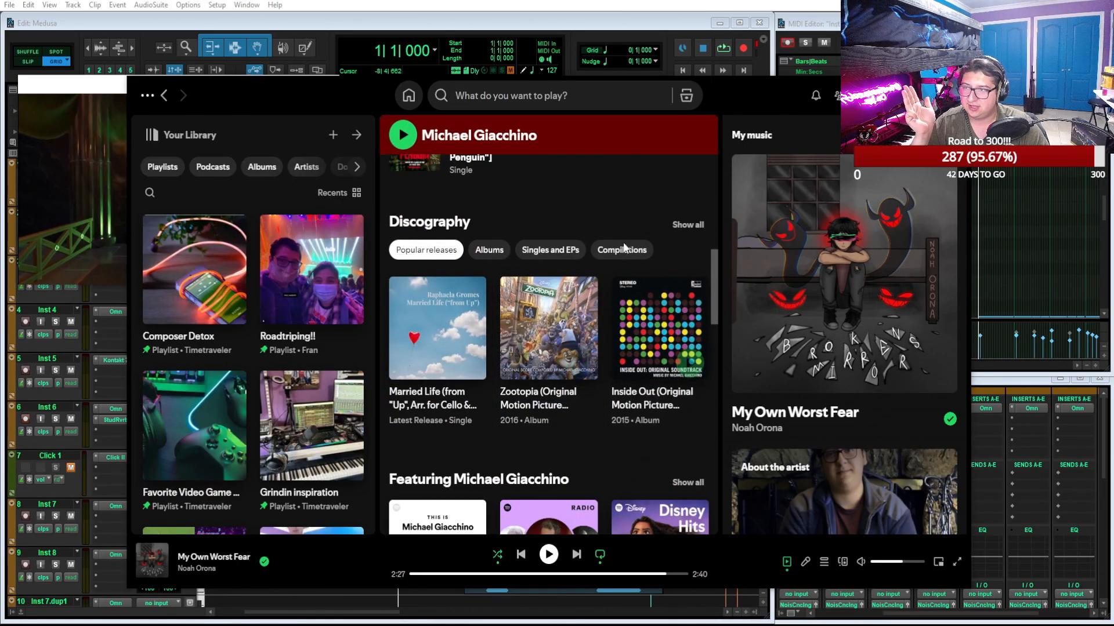
pyautogui.click(685, 228)
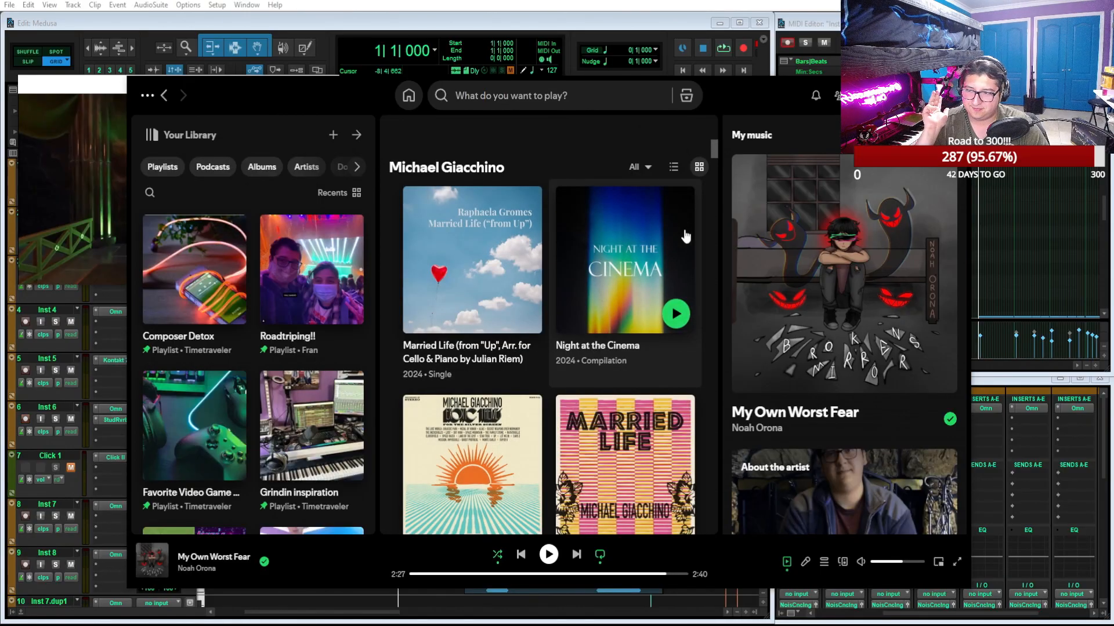
# Examine the soundtrack releases in Michael Giacchino's discography and return to the Medusa session
pyautogui.scroll(-3, 636, 305)
pyautogui.scroll(-2, 637, 306)
pyautogui.scroll(-6, 636, 305)
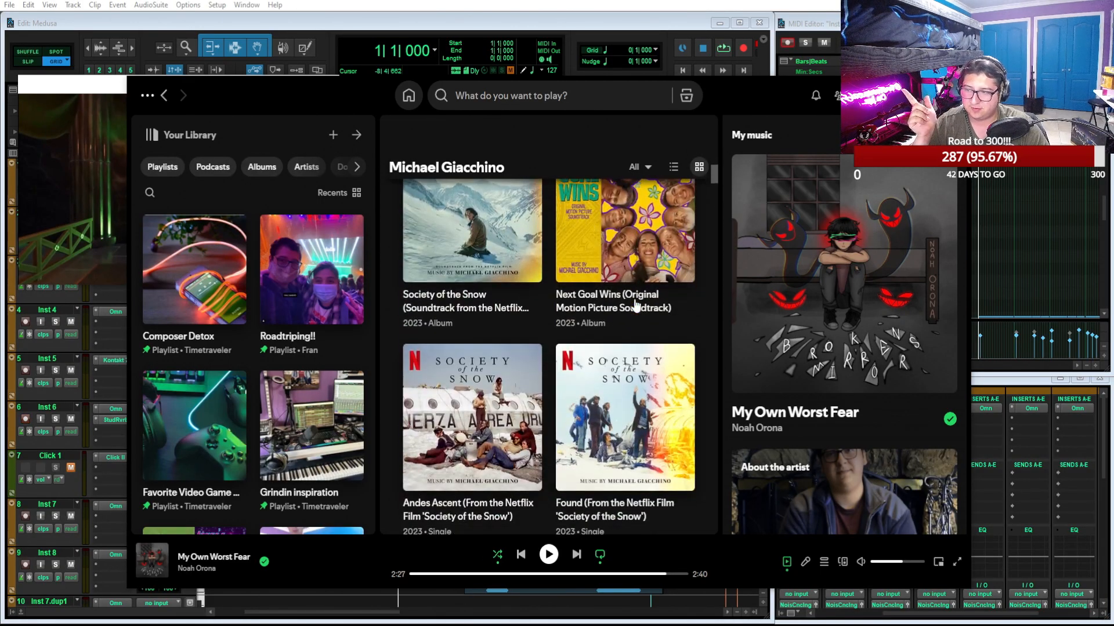
pyautogui.scroll(-12, 636, 306)
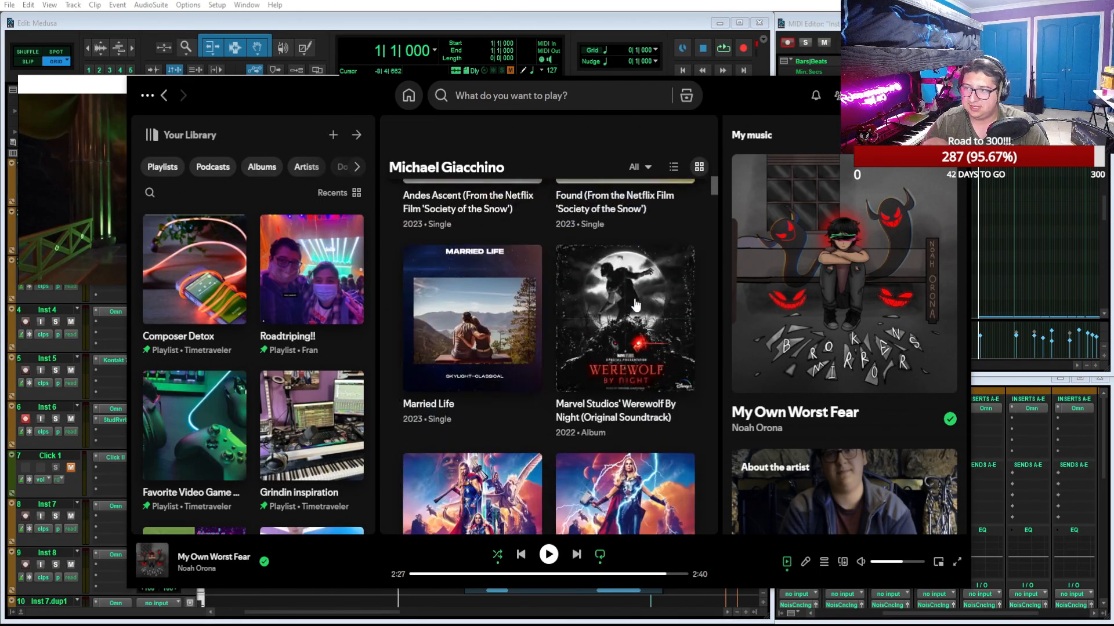
pyautogui.scroll(-6, 636, 304)
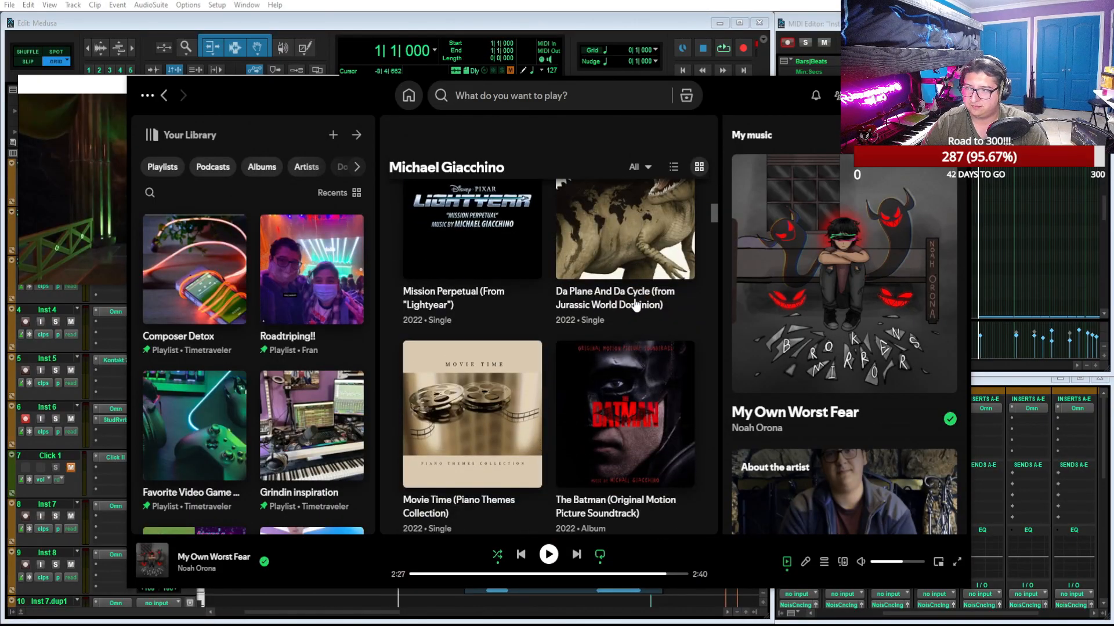
pyautogui.scroll(-5, 662, 404)
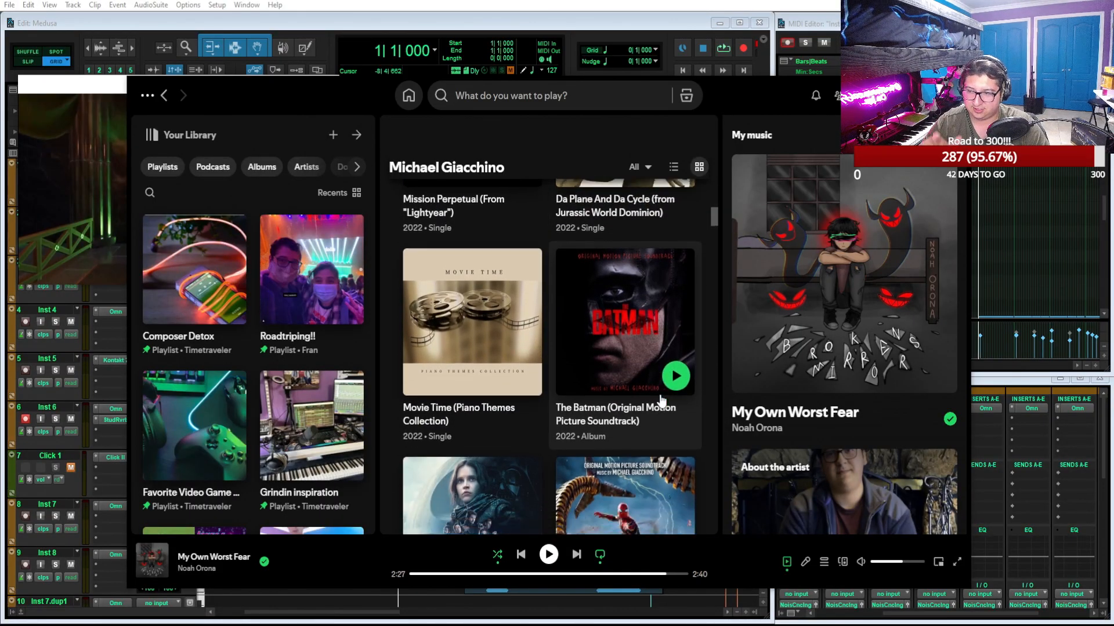
pyautogui.scroll(-5, 660, 381)
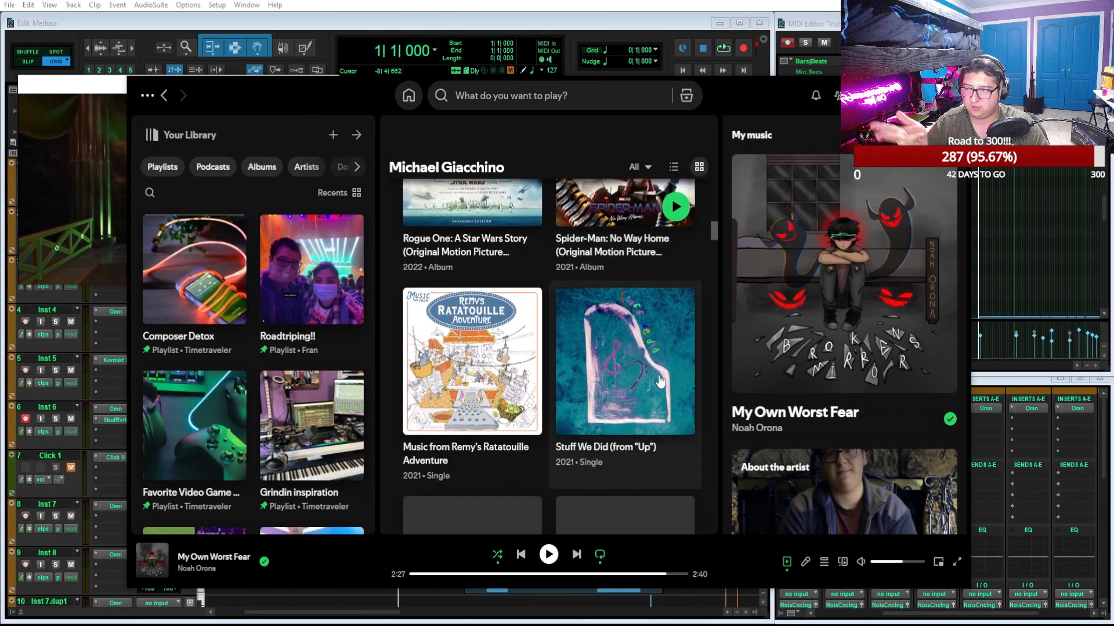
pyautogui.scroll(-8, 660, 381)
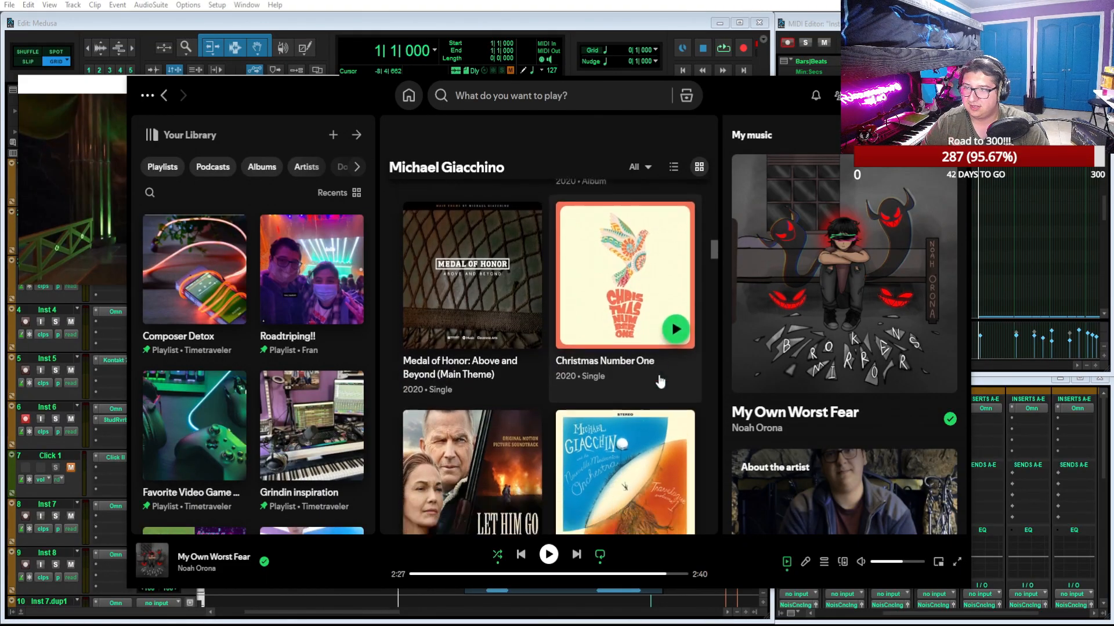
pyautogui.scroll(-8, 660, 381)
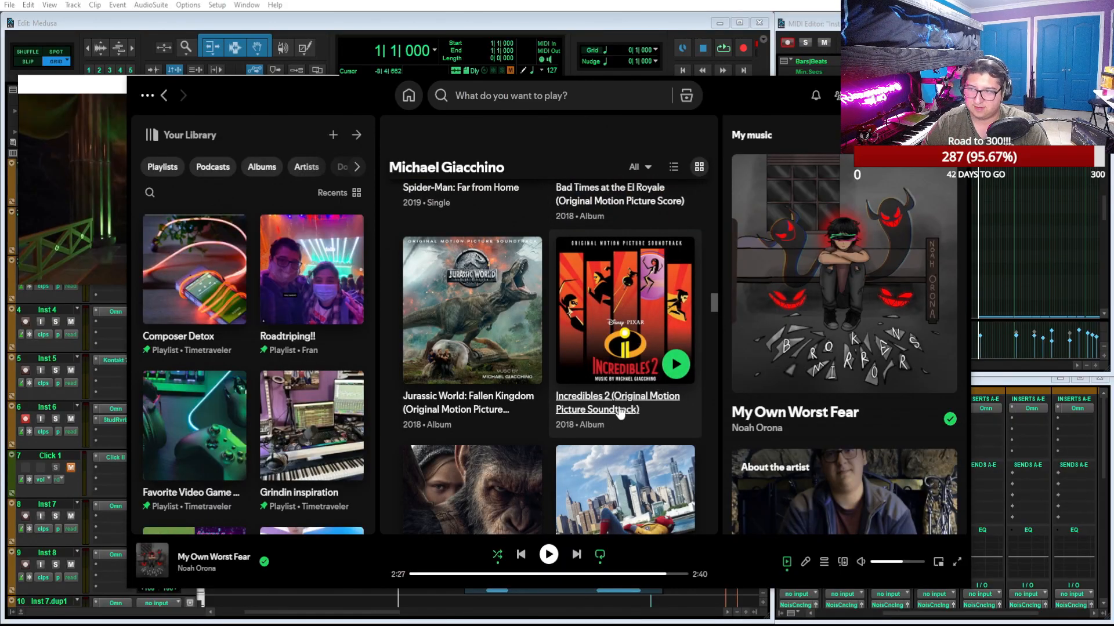
pyautogui.scroll(-6, 607, 426)
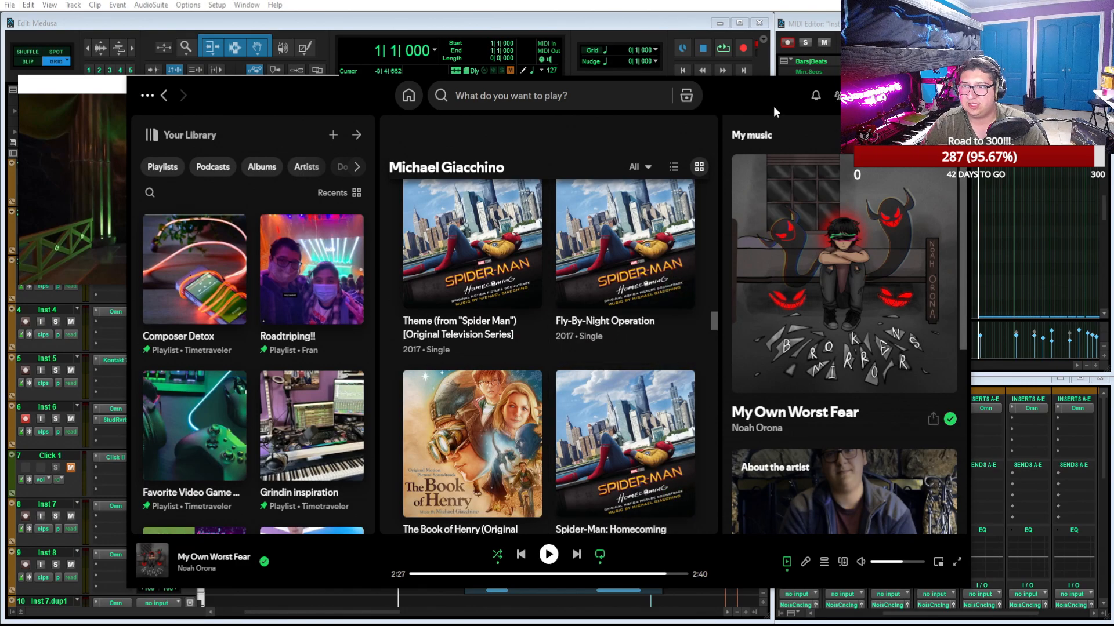
pyautogui.click(904, 95)
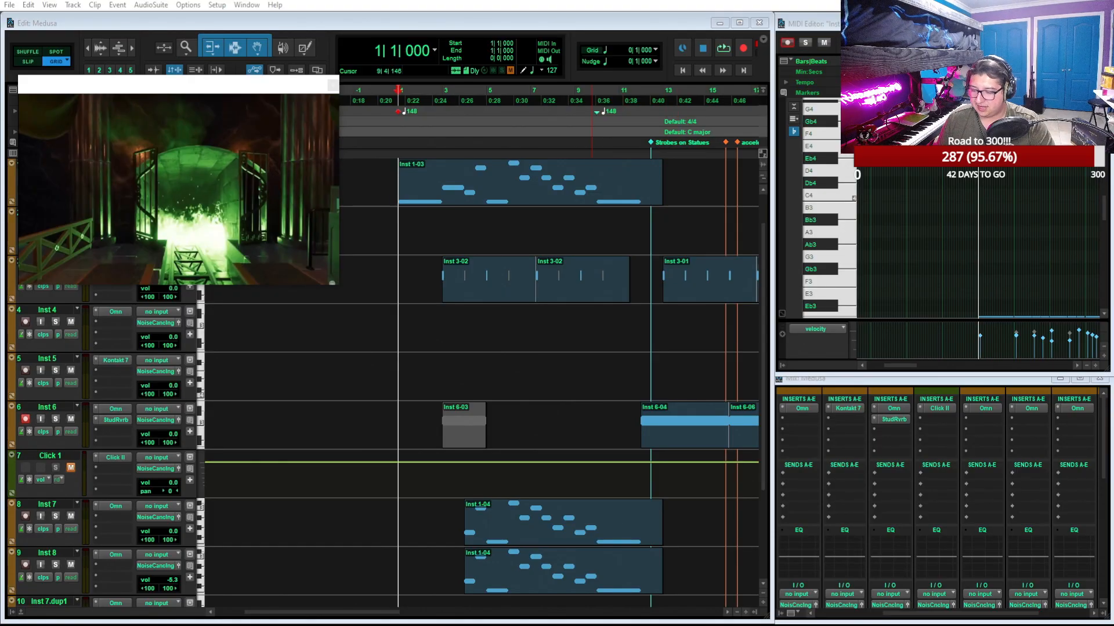
# Extend the start of the Inst 7 and Inst 8 clips to 3|1 and play the mix from bar 1
pyautogui.click(720, 51)
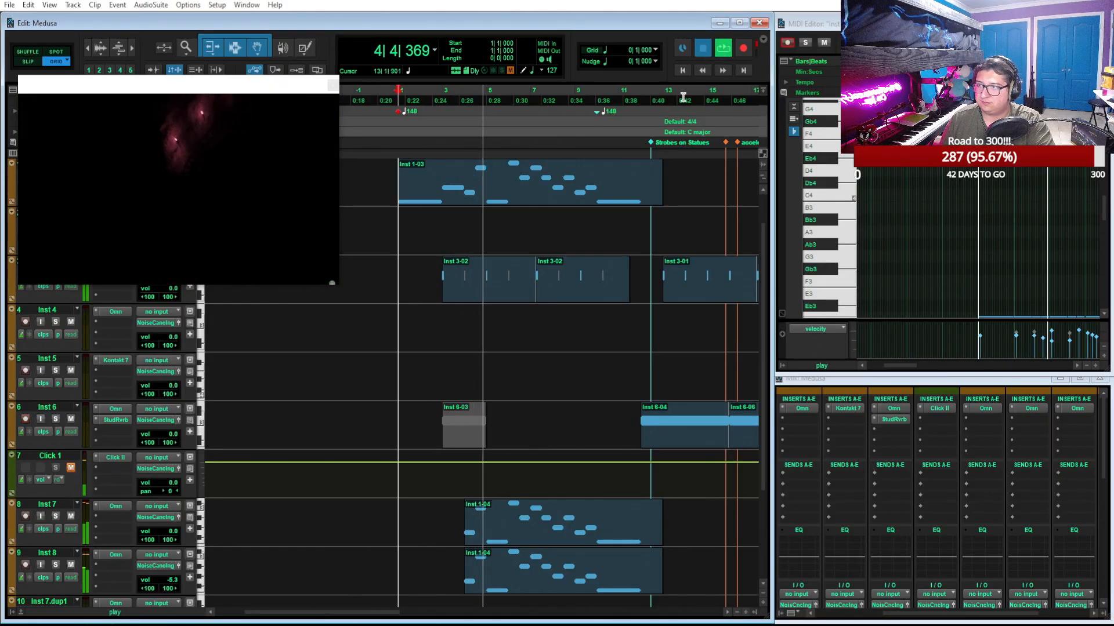
pyautogui.press('space')
pyautogui.moveTo(467, 517); pyautogui.dragTo(442, 516)
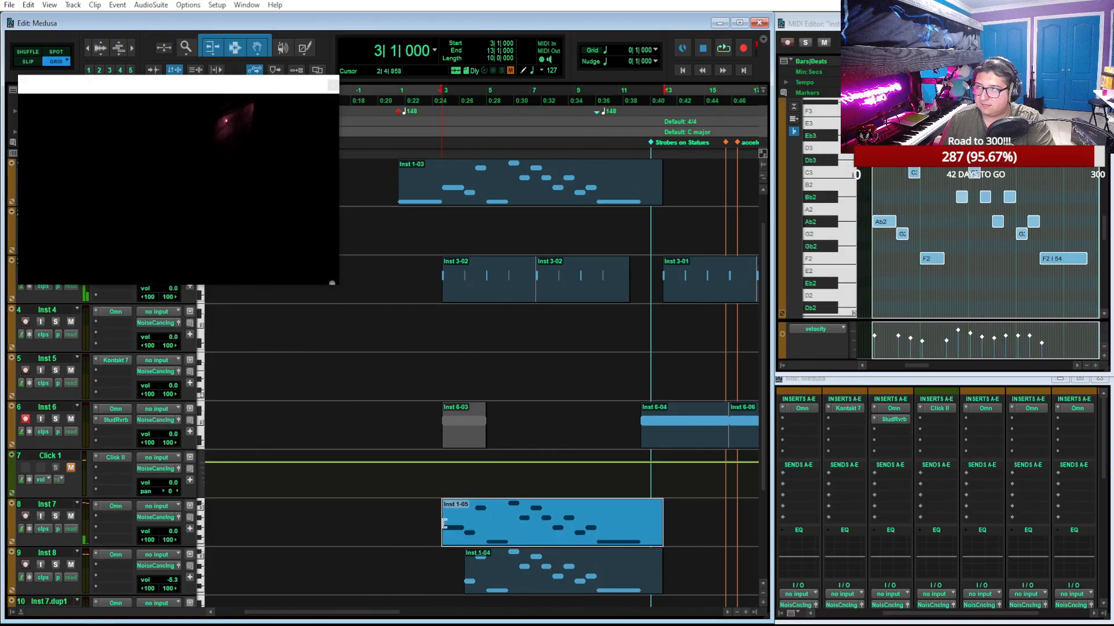
pyautogui.moveTo(467, 568); pyautogui.dragTo(442, 569)
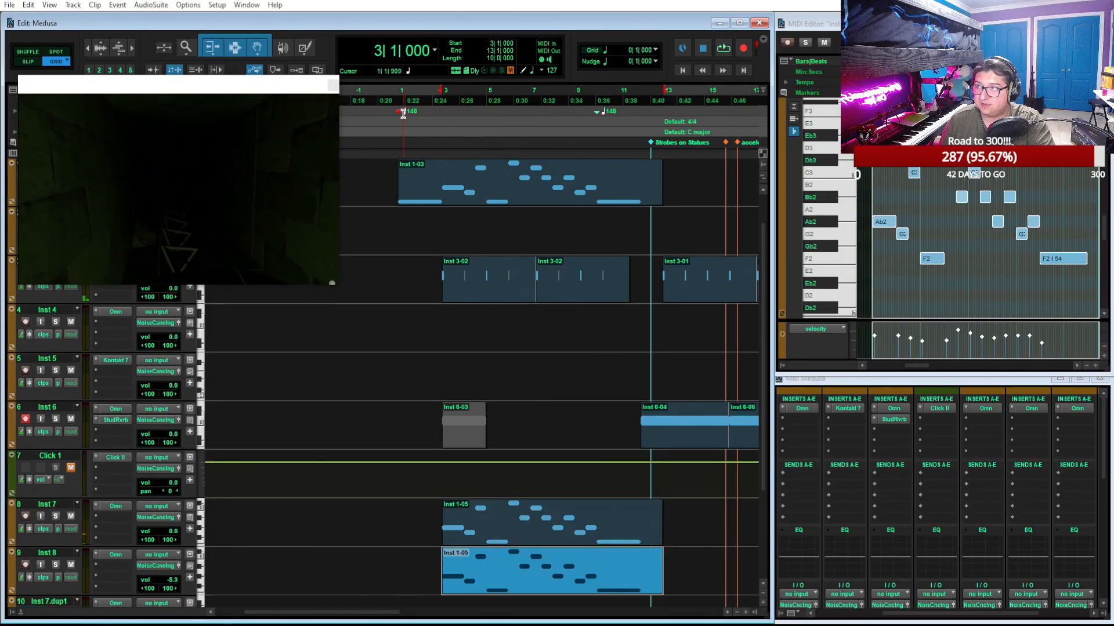
pyautogui.click(399, 97)
pyautogui.press('space')
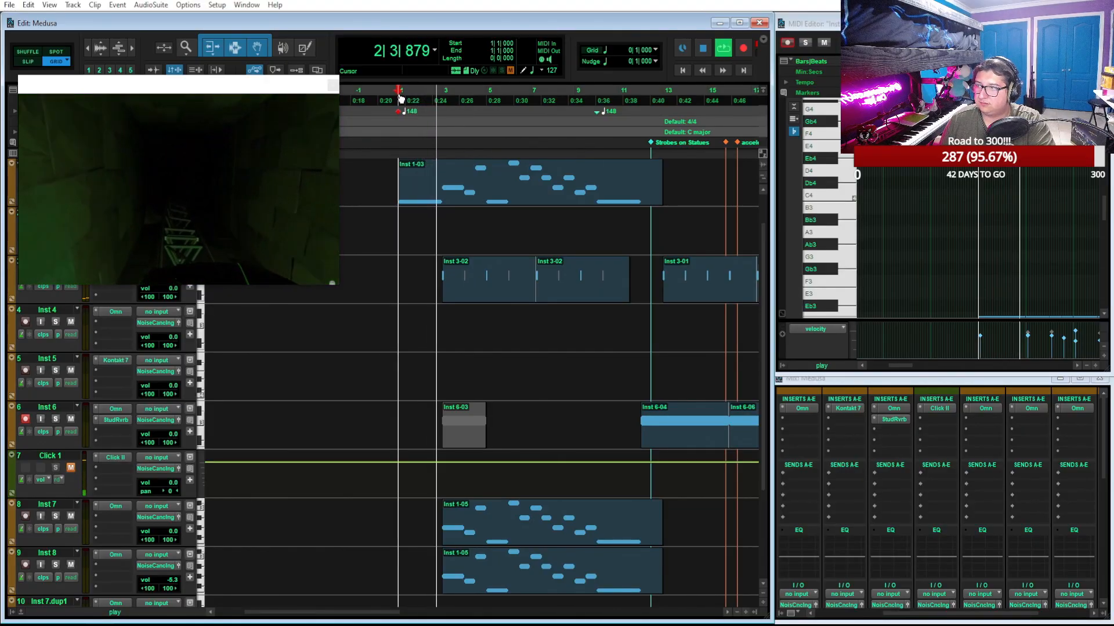
# Open the Inst 1 clip in the enlarged MIDI editor and trim the start of its last F2 note to 11|1
pyautogui.click(508, 203)
pyautogui.press('space')
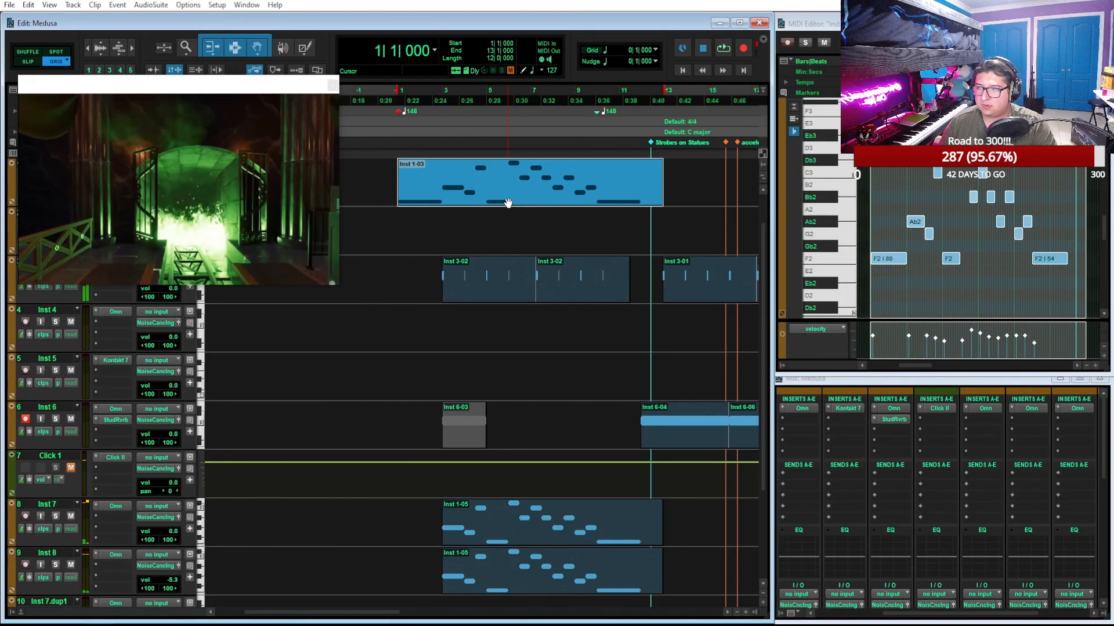
pyautogui.click(1080, 23)
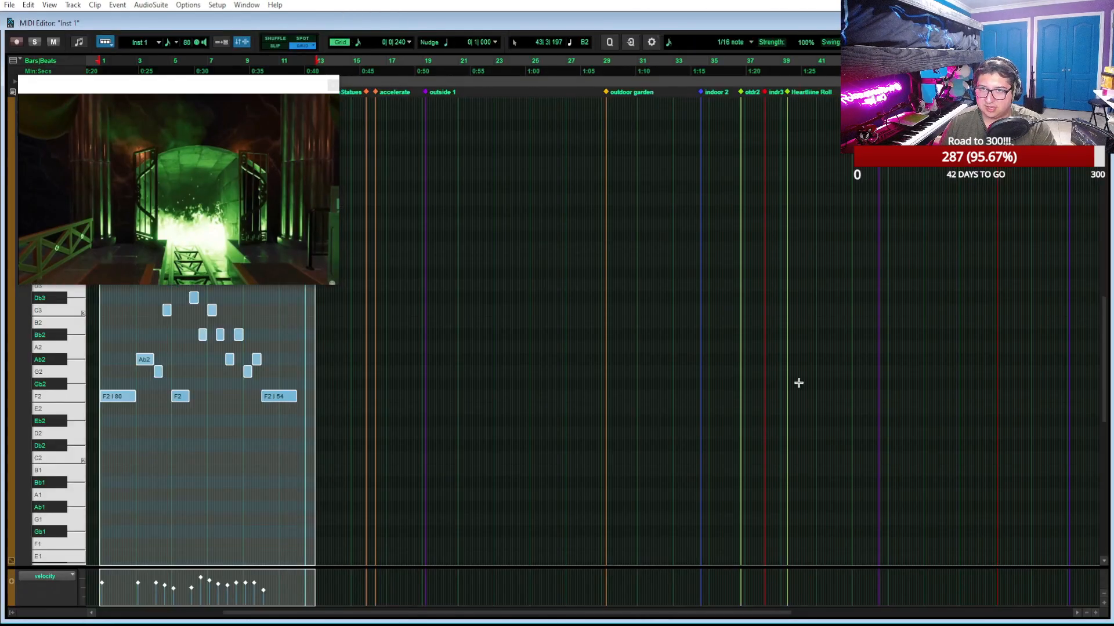
pyautogui.press('t')
pyautogui.press('t')
pyautogui.hscroll(5, 723, 260)
pyautogui.press('r')
pyautogui.press('r')
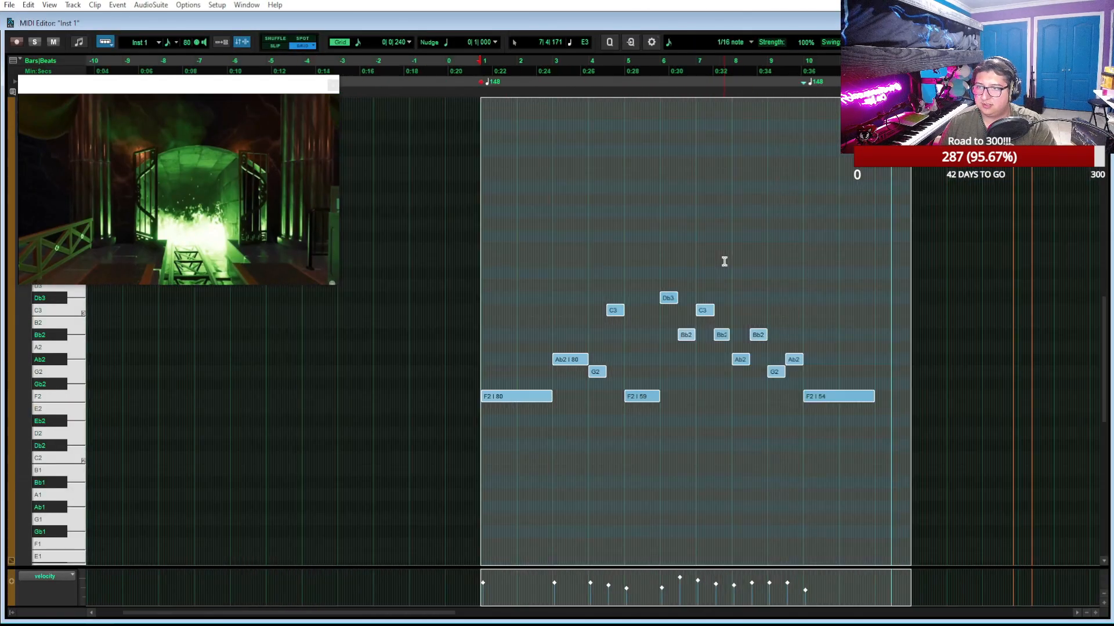
pyautogui.press('t')
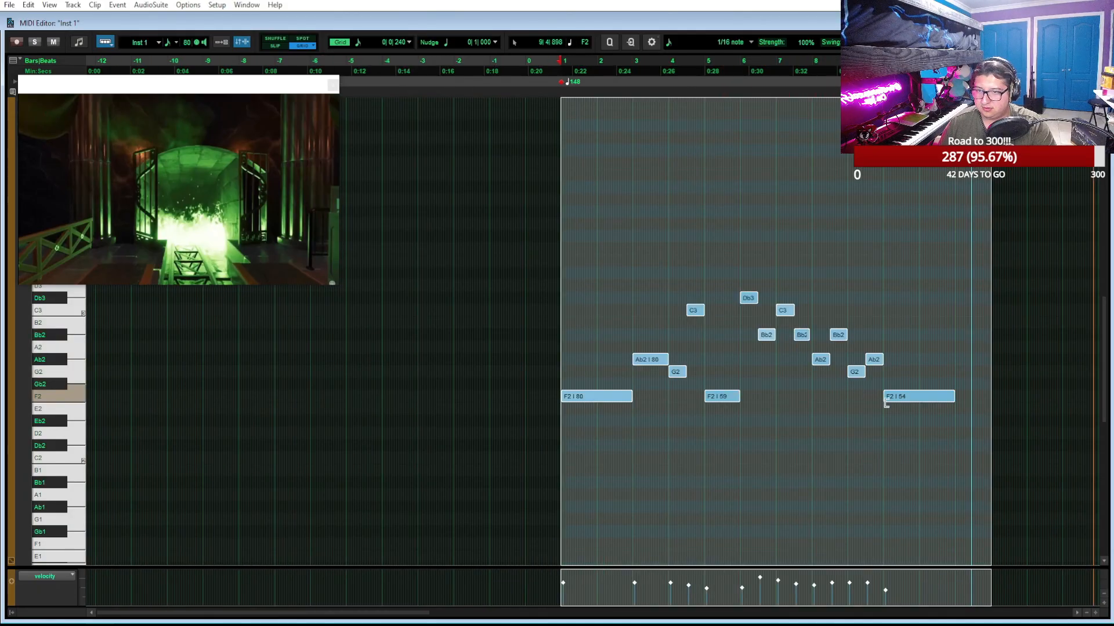
pyautogui.moveTo(884, 400); pyautogui.dragTo(920, 406)
pyautogui.hotkey('ctrl', 'z')
pyautogui.click(914, 365)
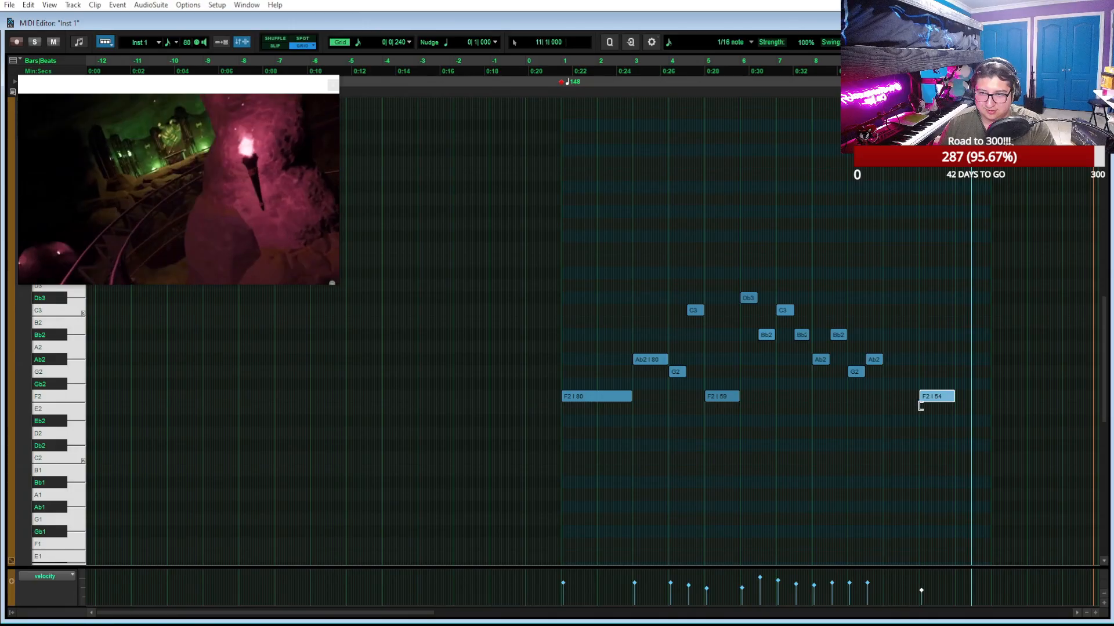
# Move the Inst 1 notes between the first and last F2 one bar later, and add an F2 note from 3|1 to 4|1
pyautogui.moveTo(900, 451); pyautogui.dragTo(655, 247)
pyautogui.moveTo(645, 365); pyautogui.dragTo(684, 369)
pyautogui.press('t')
pyautogui.press('t')
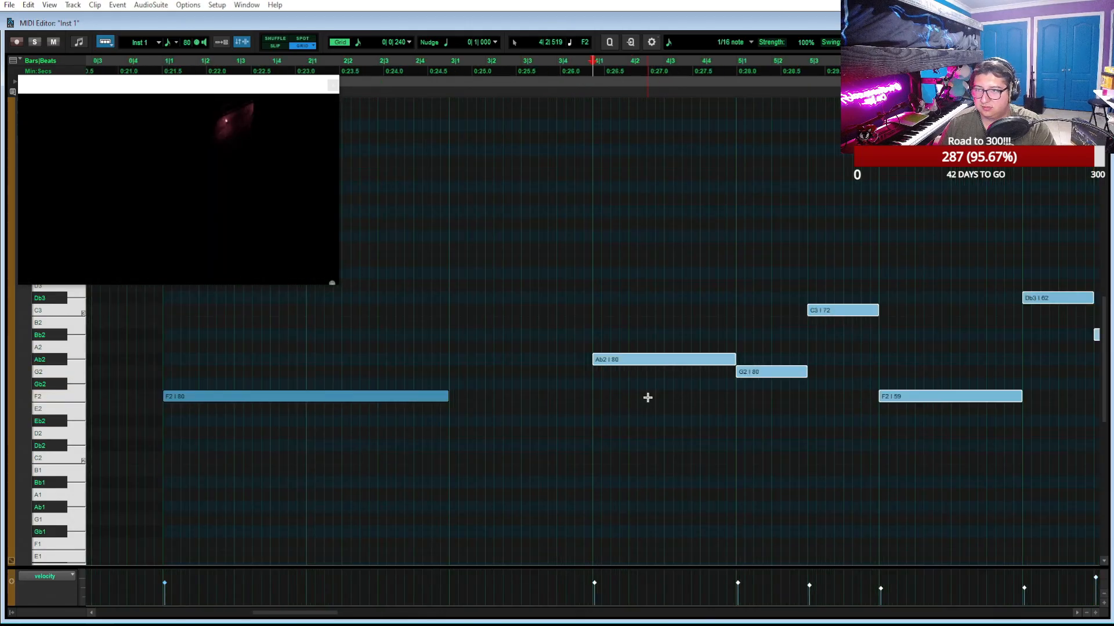
pyautogui.click(453, 397)
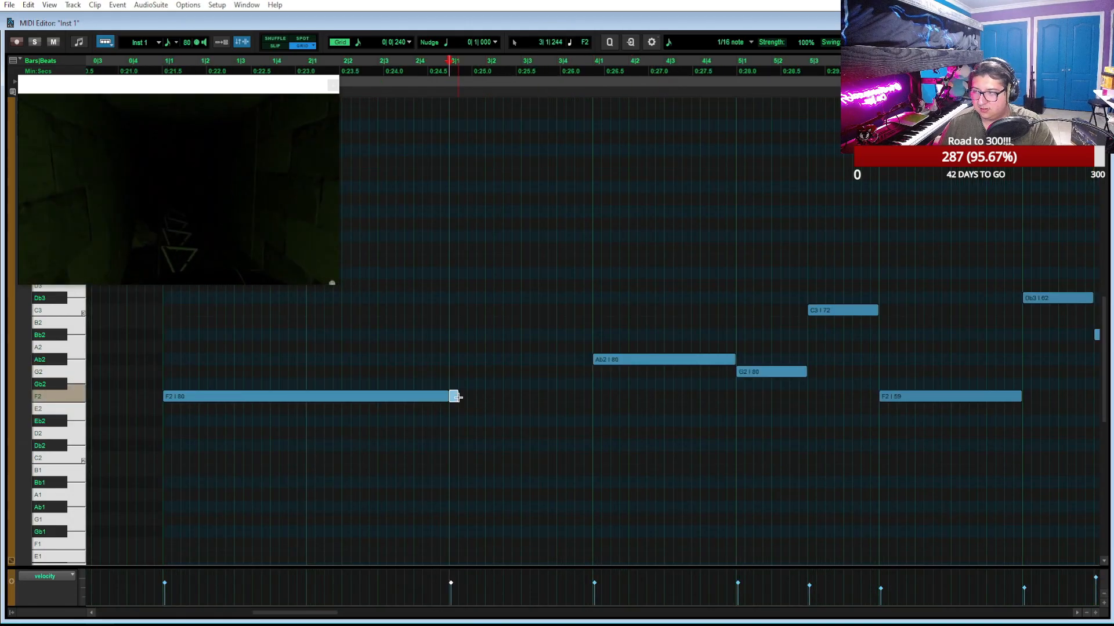
pyautogui.moveTo(454, 397); pyautogui.dragTo(592, 397)
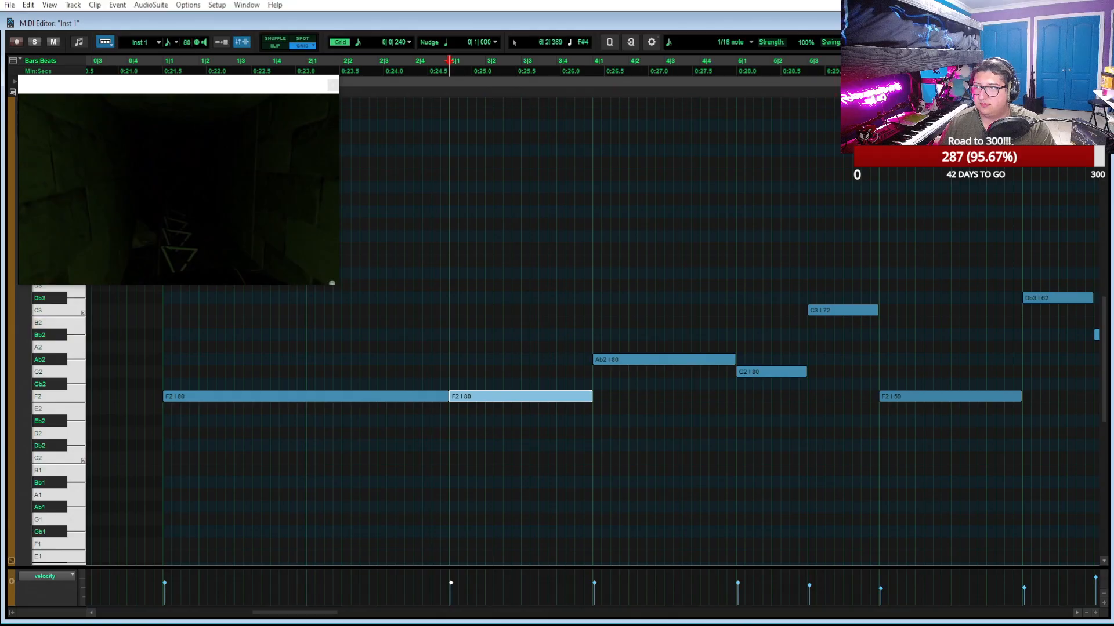
pyautogui.click(1080, 23)
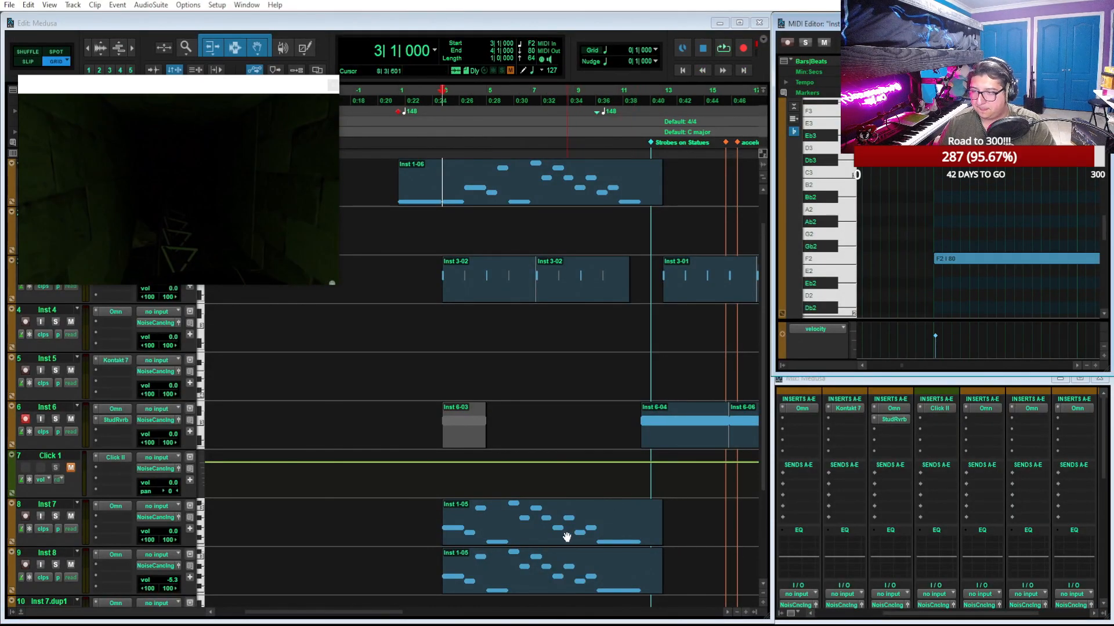
# Extend the start of the Inst 7 and Inst 8 clips to 1|1 and select both clips
pyautogui.click(444, 519)
pyautogui.moveTo(445, 516); pyautogui.dragTo(398, 510)
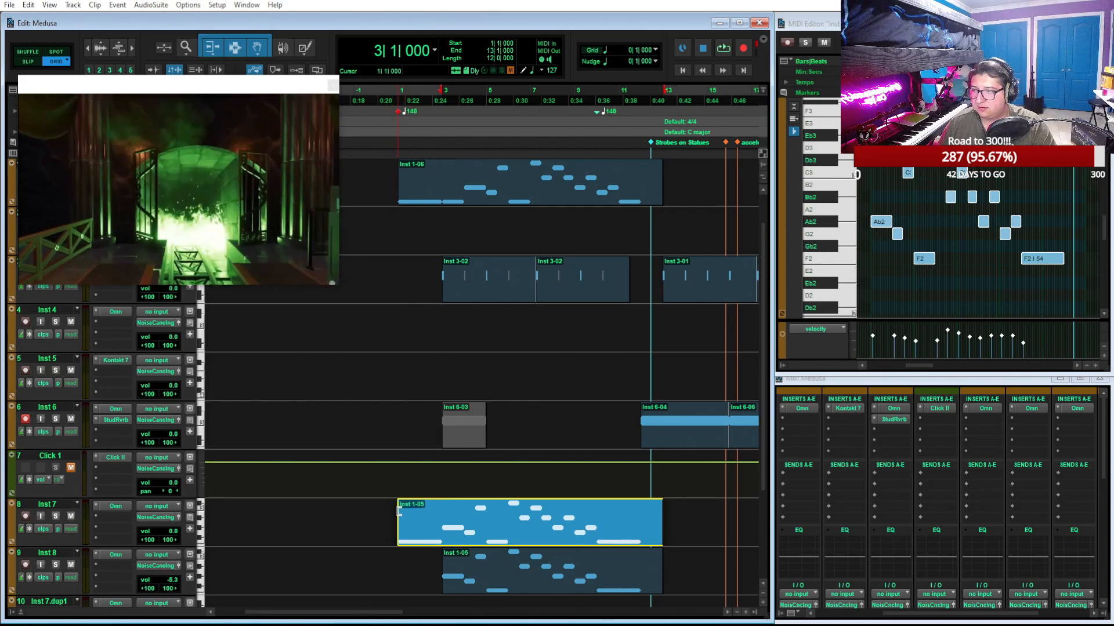
pyautogui.click(462, 585)
pyautogui.moveTo(445, 569); pyautogui.dragTo(398, 564)
pyautogui.keyDown('shift'); pyautogui.click(501, 520); pyautogui.keyUp('shift')
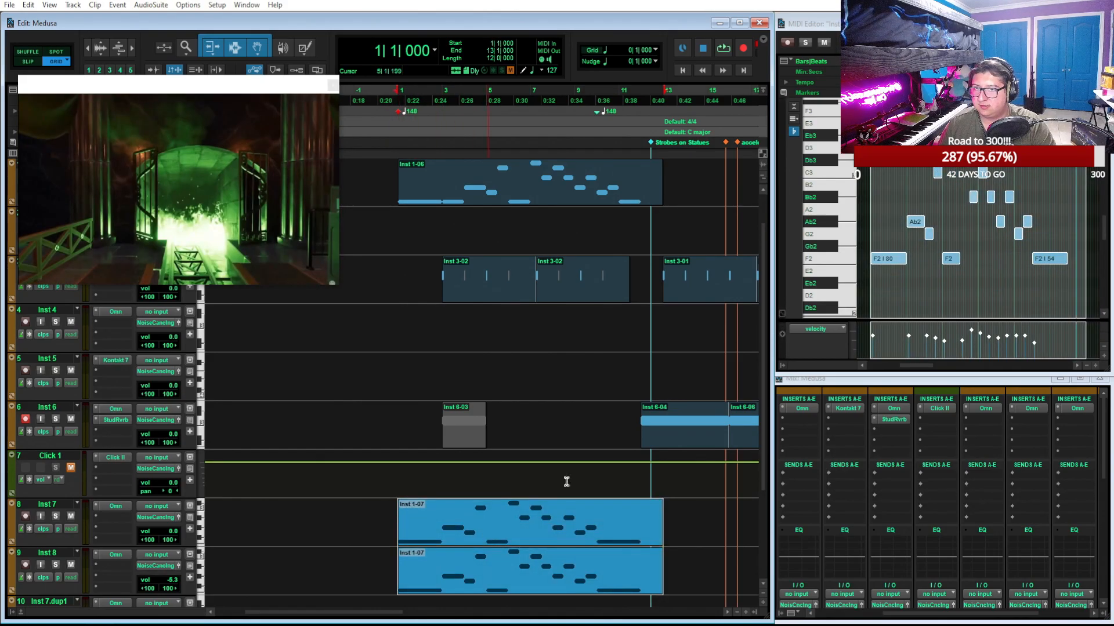
# Trim the opening F2 notes and the clip starts of Inst 7 and Inst 8 to 2|1
pyautogui.click(883, 232)
pyautogui.moveTo(873, 260); pyautogui.dragTo(886, 262)
pyautogui.press('t')
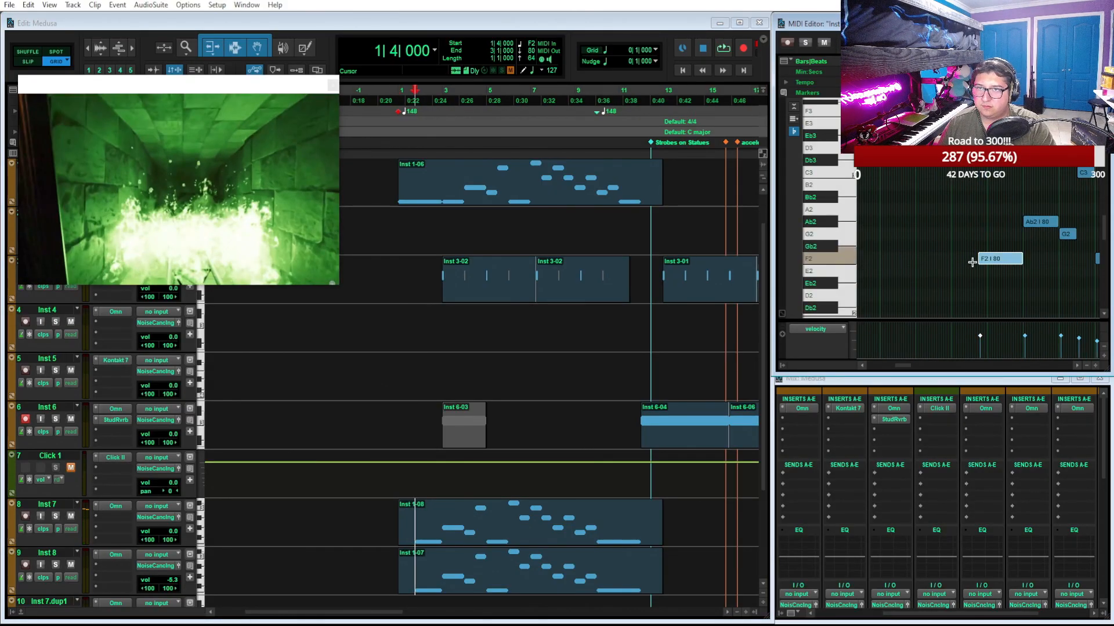
pyautogui.moveTo(980, 262); pyautogui.dragTo(989, 266)
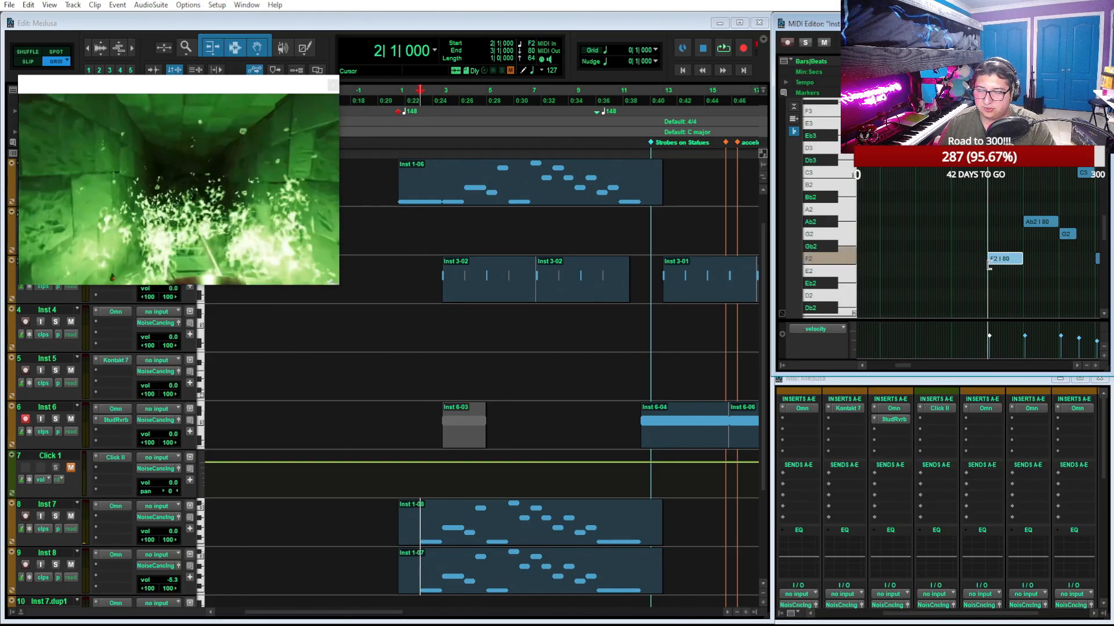
pyautogui.click(559, 530)
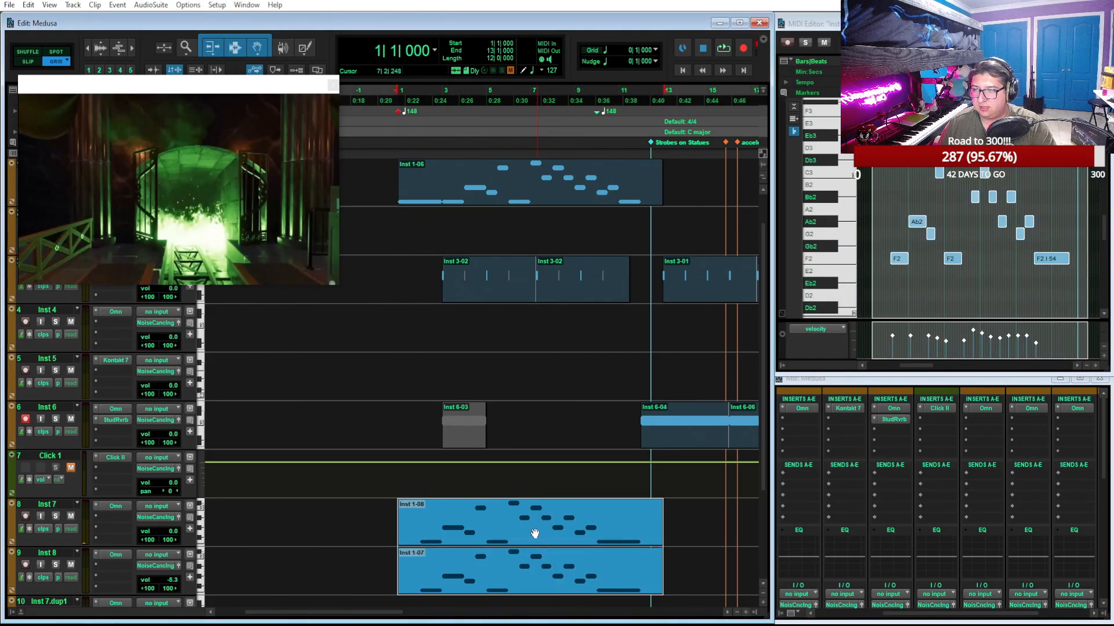
pyautogui.moveTo(402, 519); pyautogui.dragTo(420, 521)
pyautogui.moveTo(405, 564); pyautogui.dragTo(419, 566)
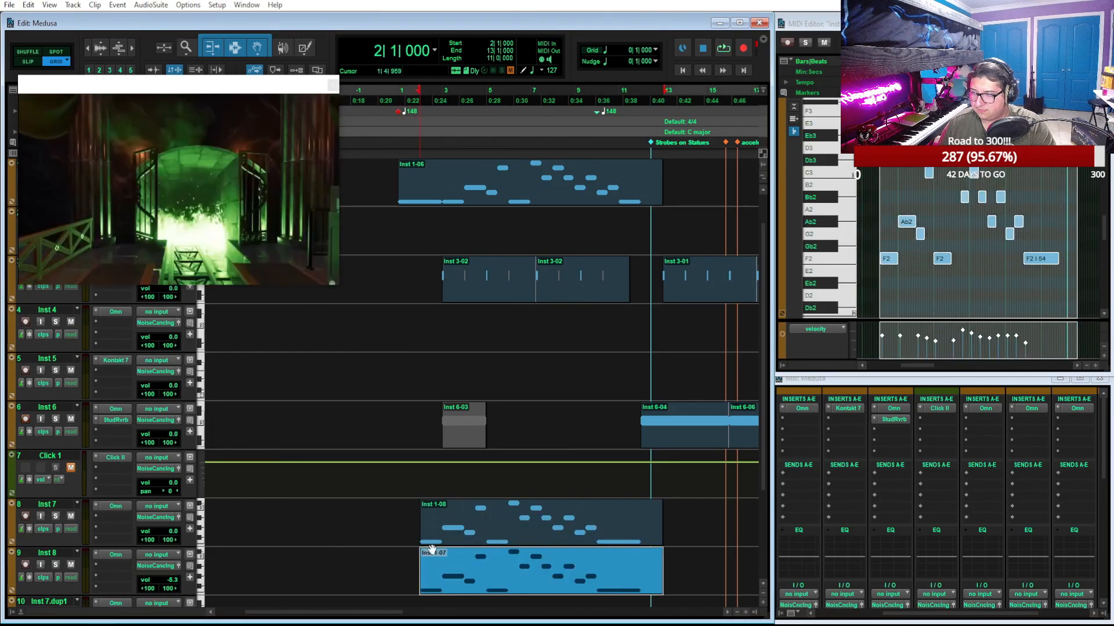
# Move the Inst 7 and Inst 8 clips one bar later to 3|1 and play the mix from bar 1
pyautogui.keyDown('shift'); pyautogui.click(463, 531); pyautogui.keyUp('shift')
pyautogui.moveTo(468, 532); pyautogui.dragTo(490, 533)
pyautogui.click(399, 100)
pyautogui.press('space')
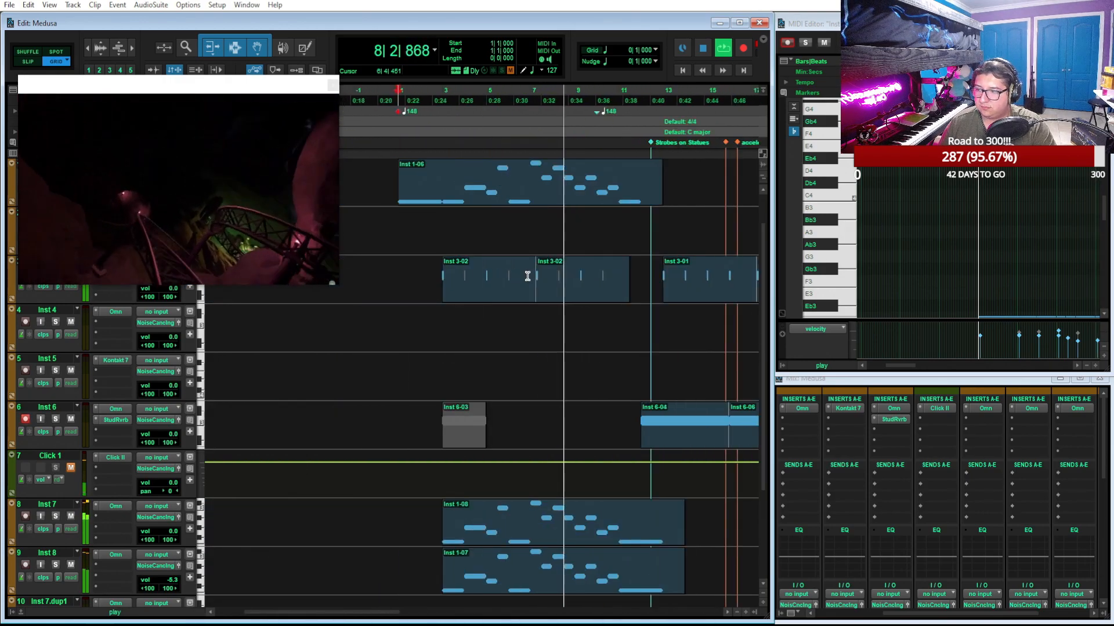
# Shorten the last F2 note of the Inst 7 and Inst 8 clips to one bar, ending at 12|1
pyautogui.click(636, 522)
pyautogui.click(592, 536)
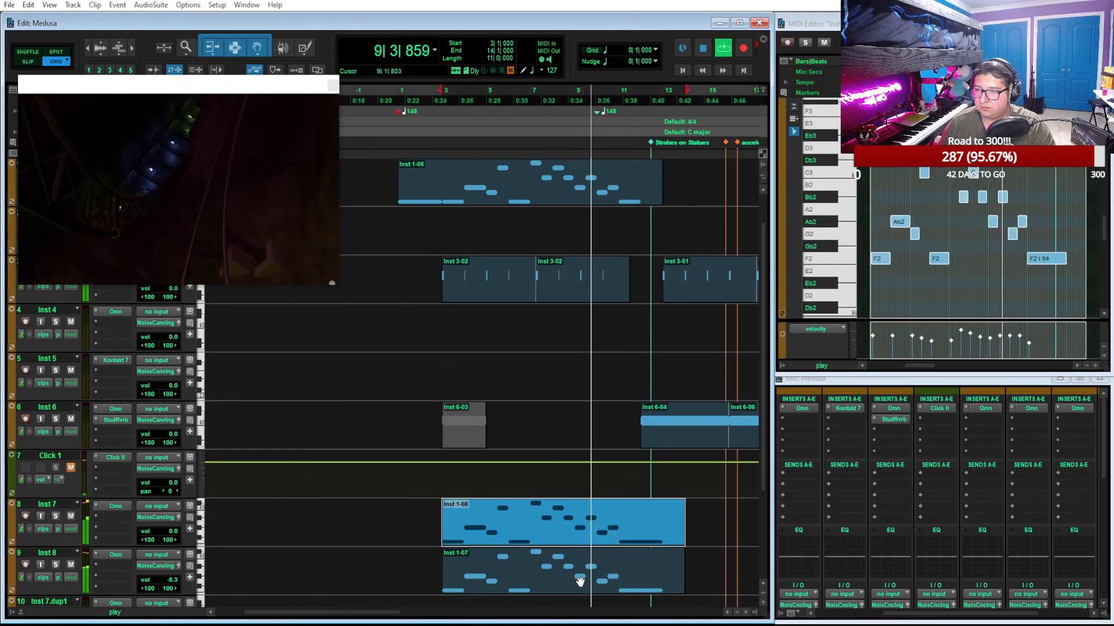
pyautogui.keyDown('shift'); pyautogui.click(579, 581); pyautogui.keyUp('shift')
pyautogui.scroll(1, 680, 435)
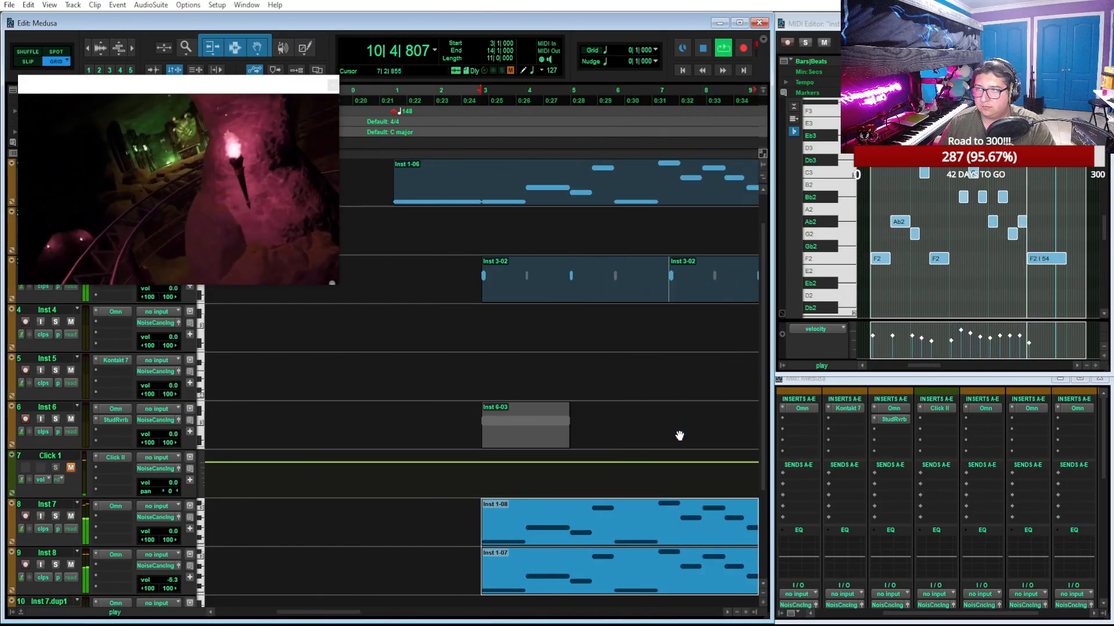
pyautogui.hscroll(3, 679, 436)
pyautogui.hscroll(2, 680, 435)
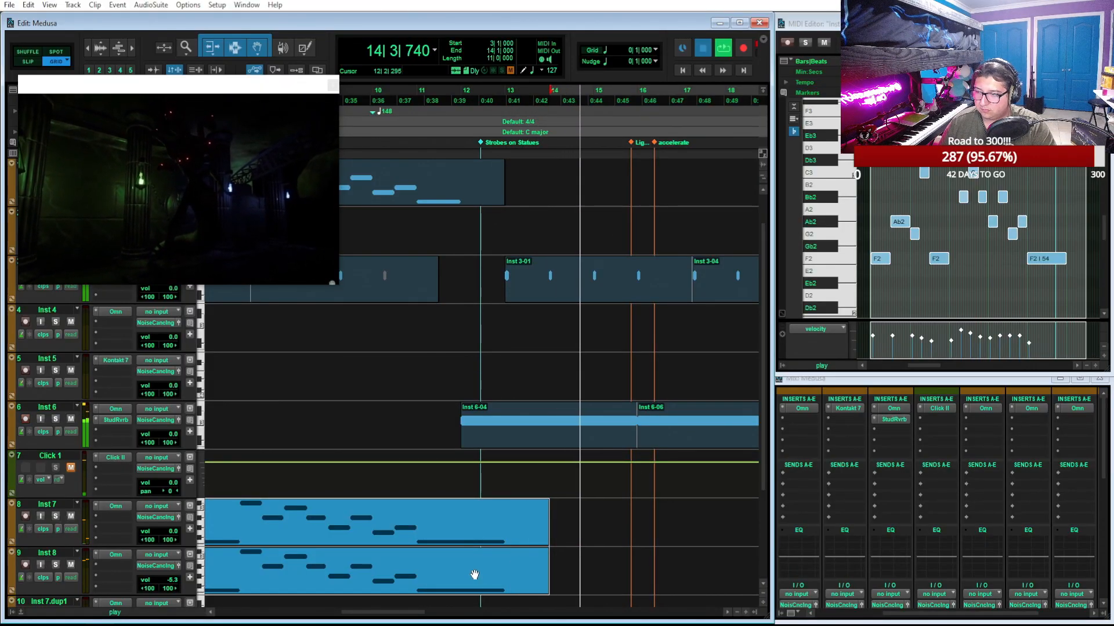
pyautogui.press('space')
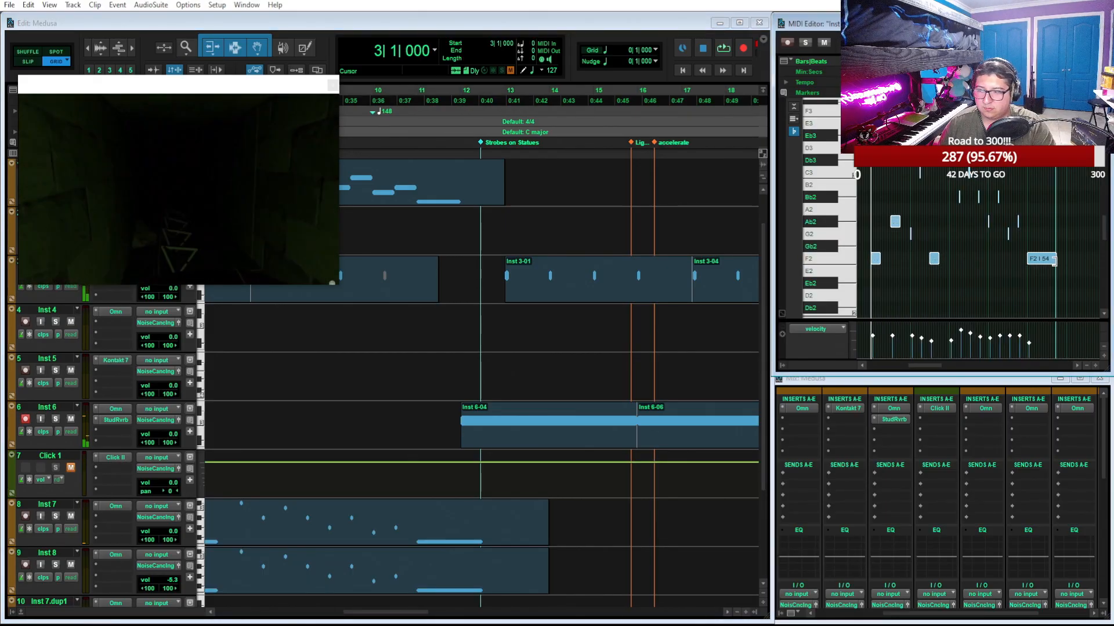
pyautogui.scroll(1, 1057, 259)
pyautogui.hscroll(5, 1057, 259)
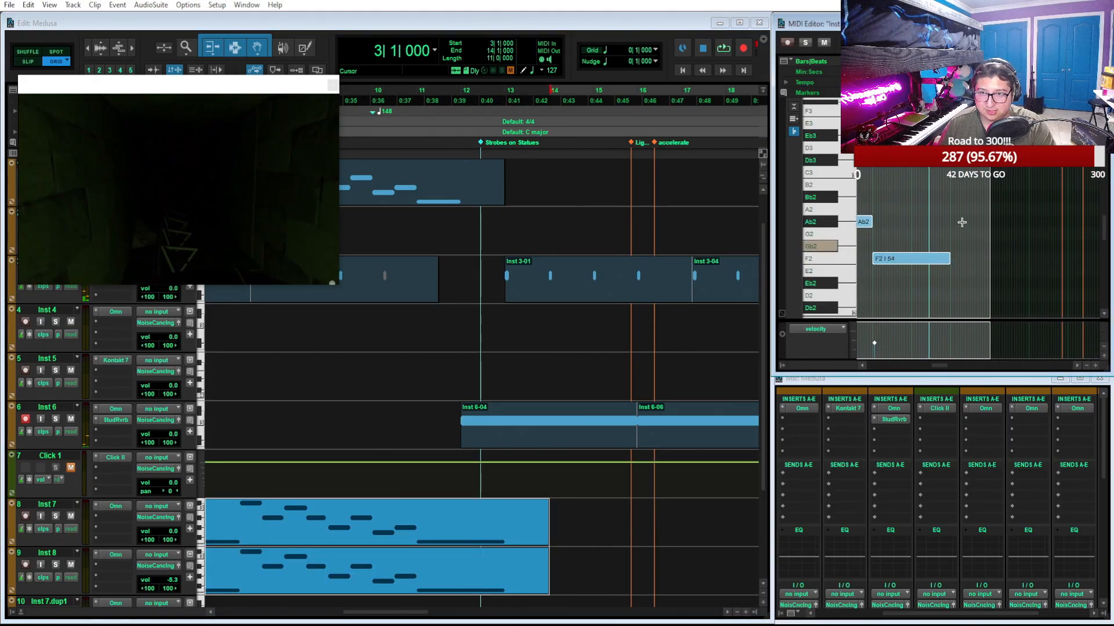
pyautogui.moveTo(969, 224); pyautogui.dragTo(935, 303)
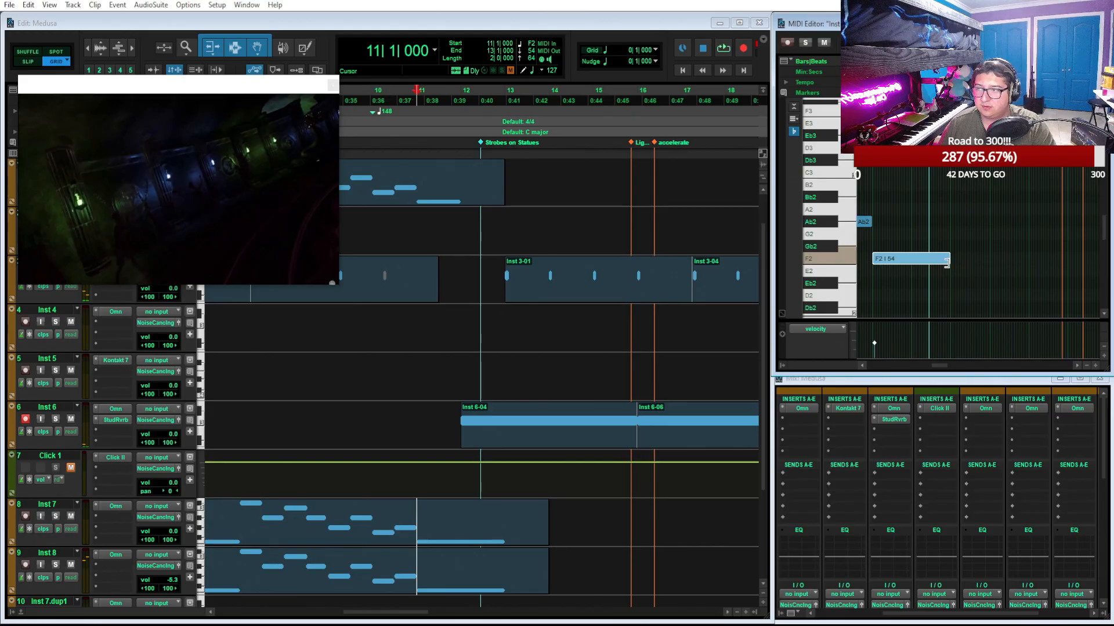
pyautogui.moveTo(946, 262); pyautogui.dragTo(916, 269)
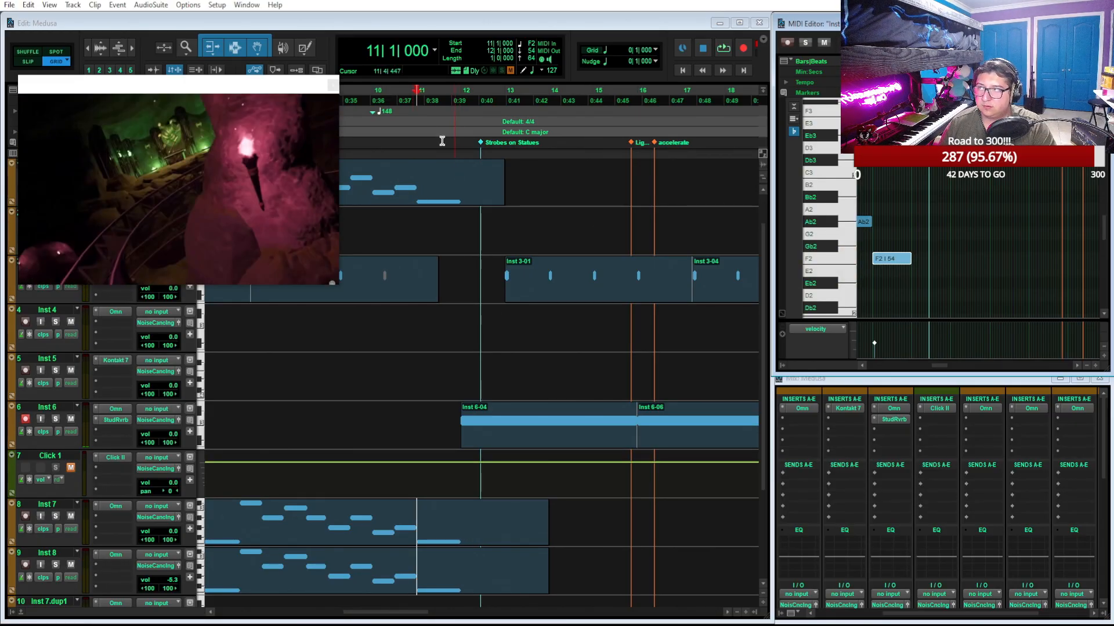
# Play the mix from bar 10 past the accelerate marker to review the transition
pyautogui.click(369, 92)
pyautogui.press('space')
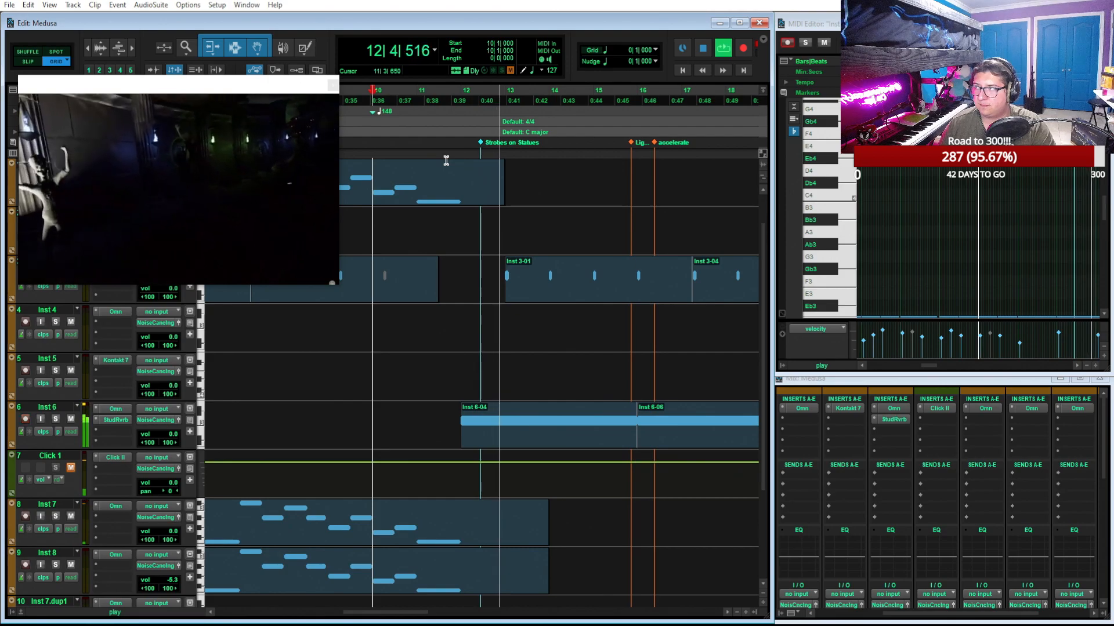
pyautogui.hscroll(-3, 524, 396)
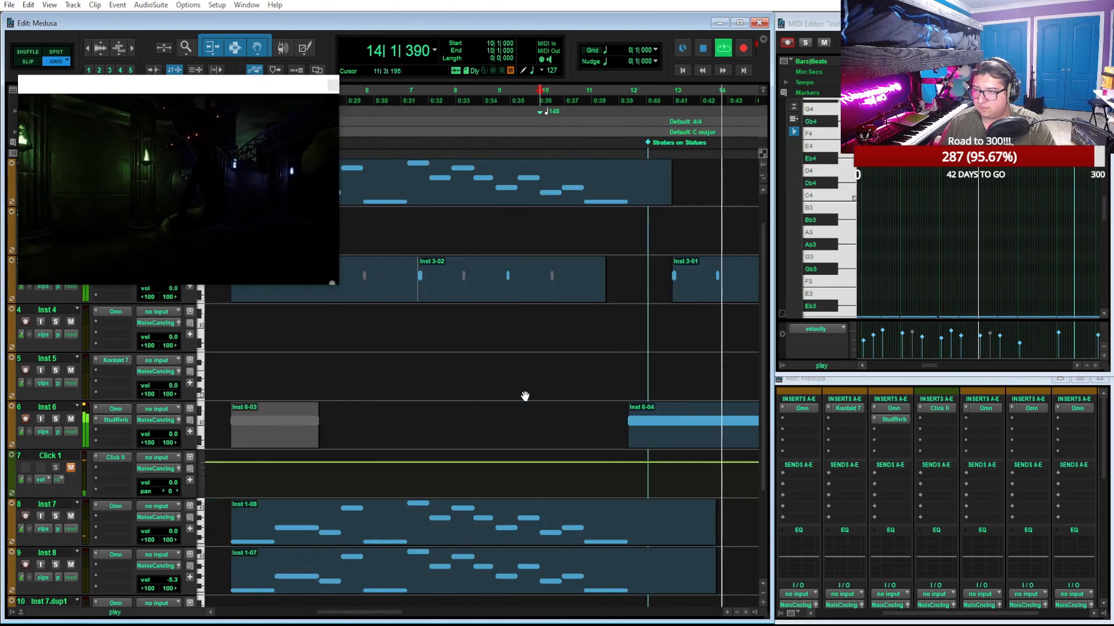
pyautogui.scroll(-1, 525, 396)
pyautogui.hscroll(3, 544, 367)
pyautogui.hscroll(-4, 545, 367)
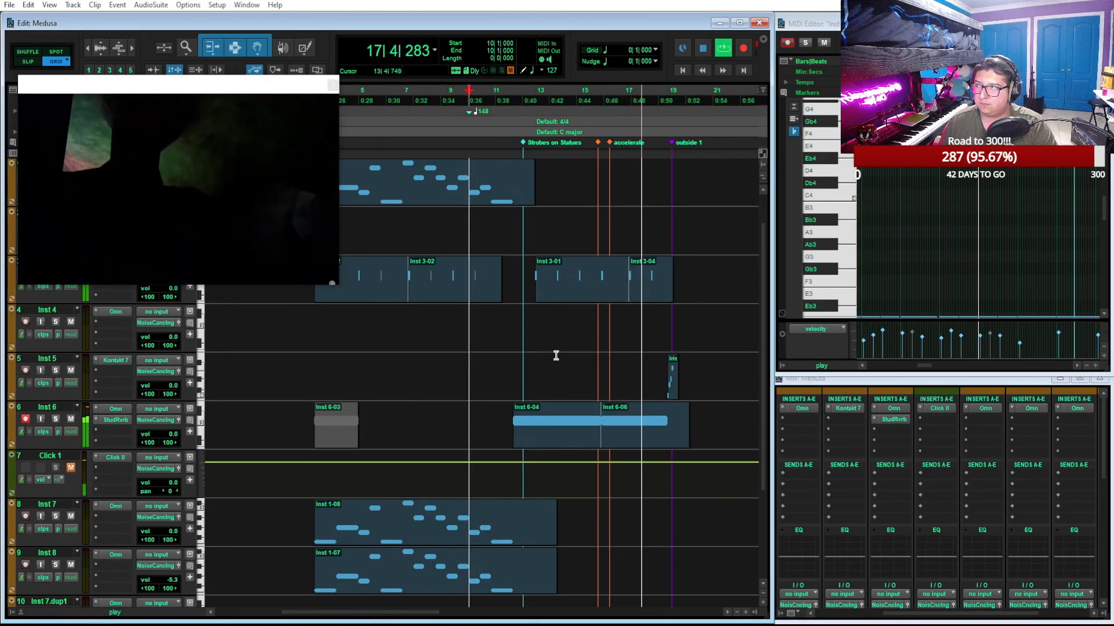
pyautogui.press('space')
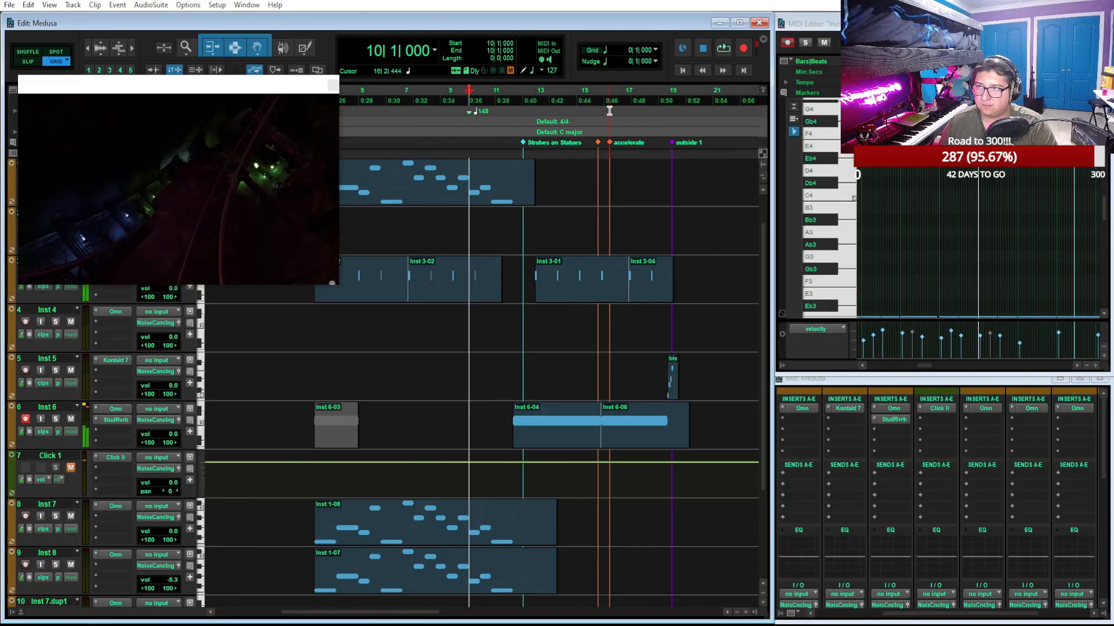
# Lower the Inst 9 track volume to -5.9 and play the mix from 16|2
pyautogui.click(609, 110)
pyautogui.scroll(-3, 644, 206)
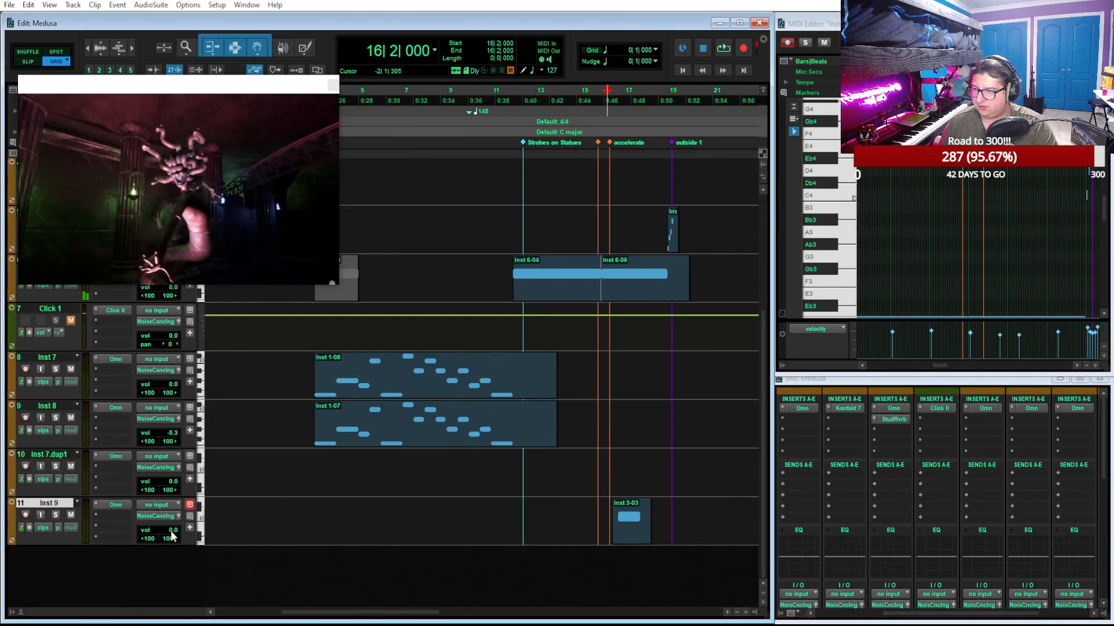
pyautogui.moveTo(180, 533); pyautogui.dragTo(181, 534)
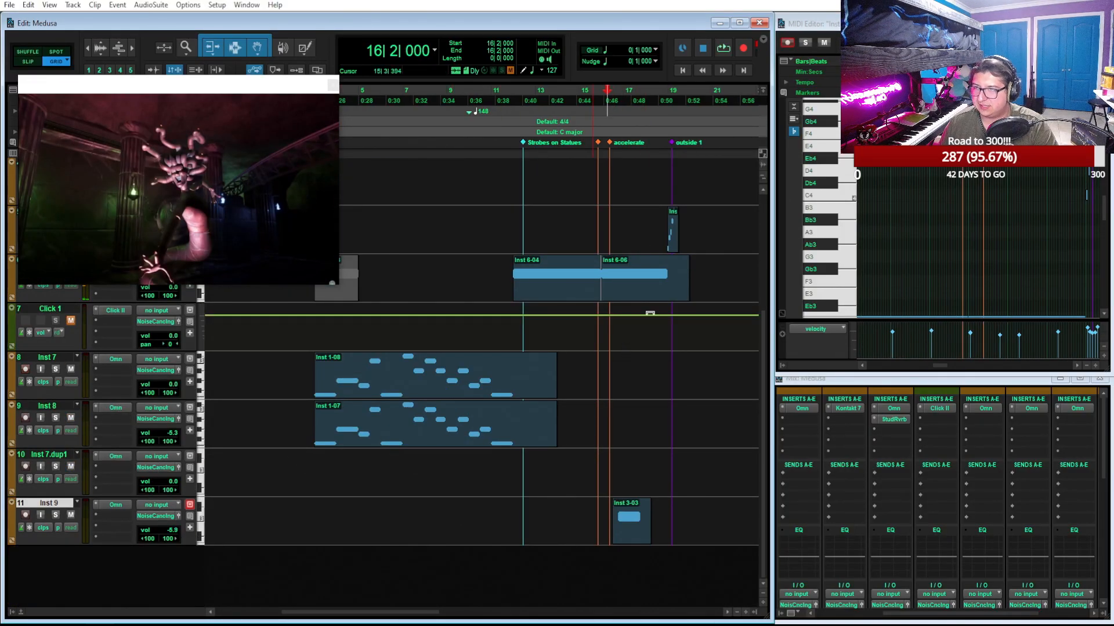
pyautogui.press('space')
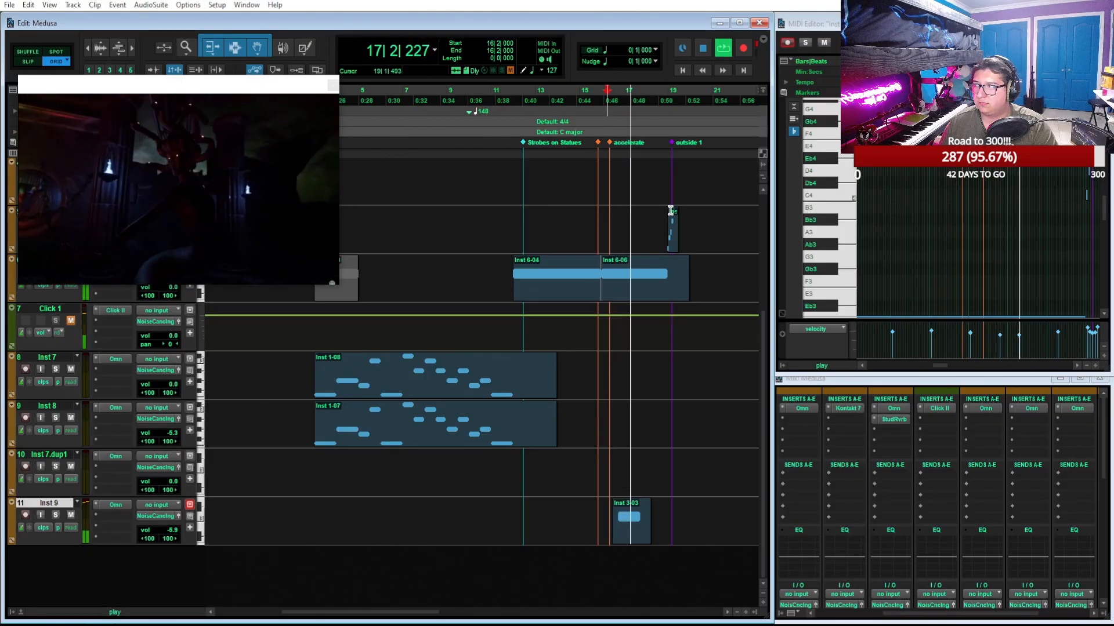
# Try a lower pitch for the C3 note in the Inst 9 clip and play it back from 16|3
pyautogui.click(642, 532)
pyautogui.press('space')
pyautogui.click(949, 214)
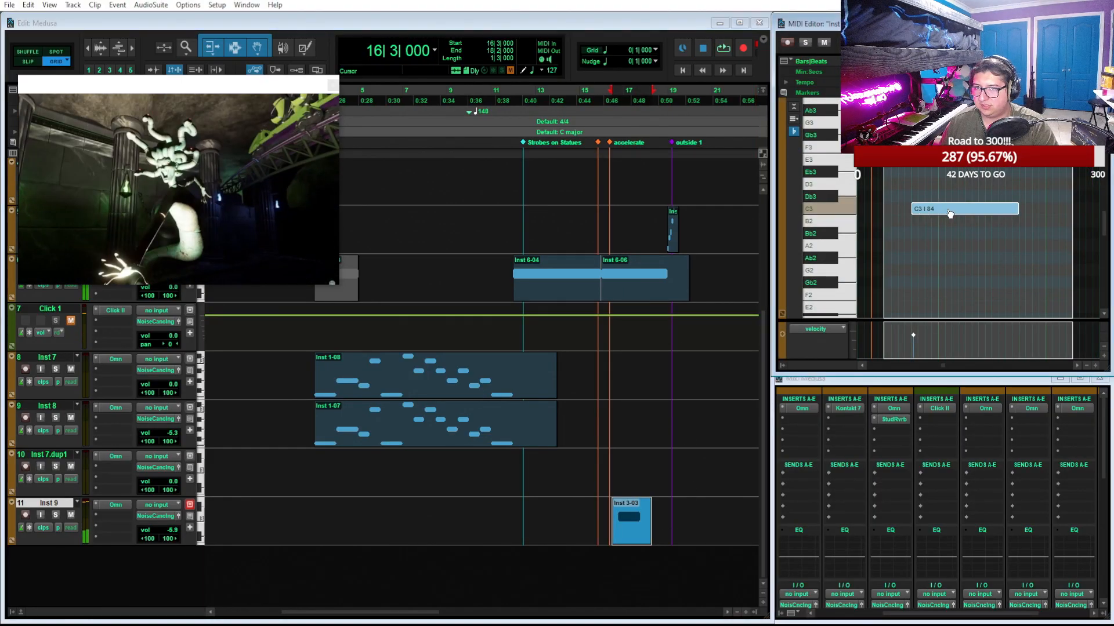
pyautogui.press('shift+super+Down')
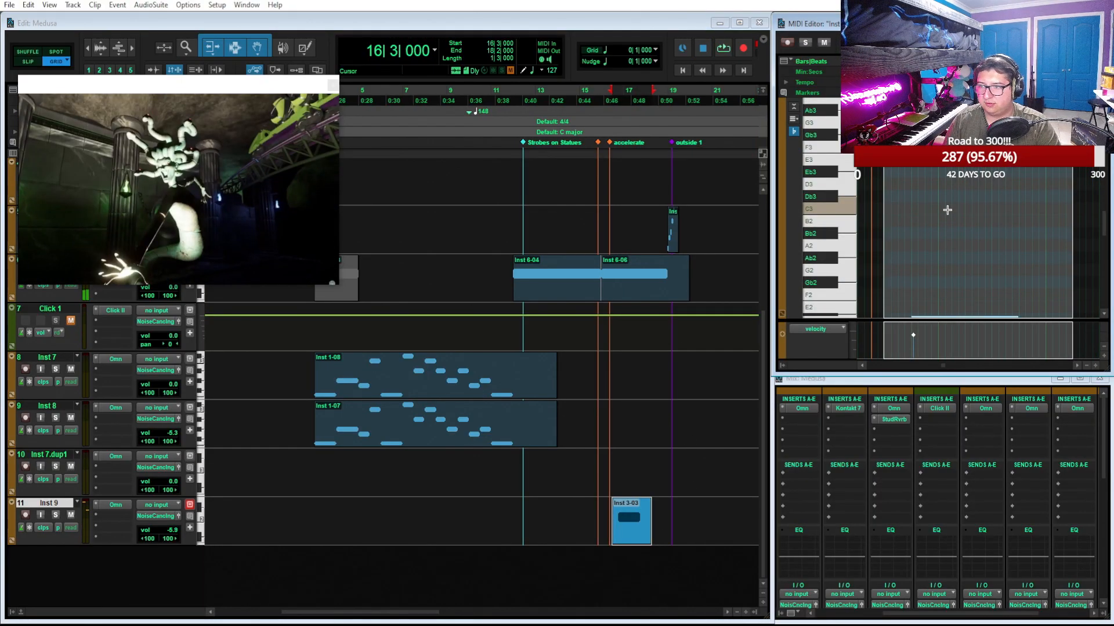
pyautogui.press('space')
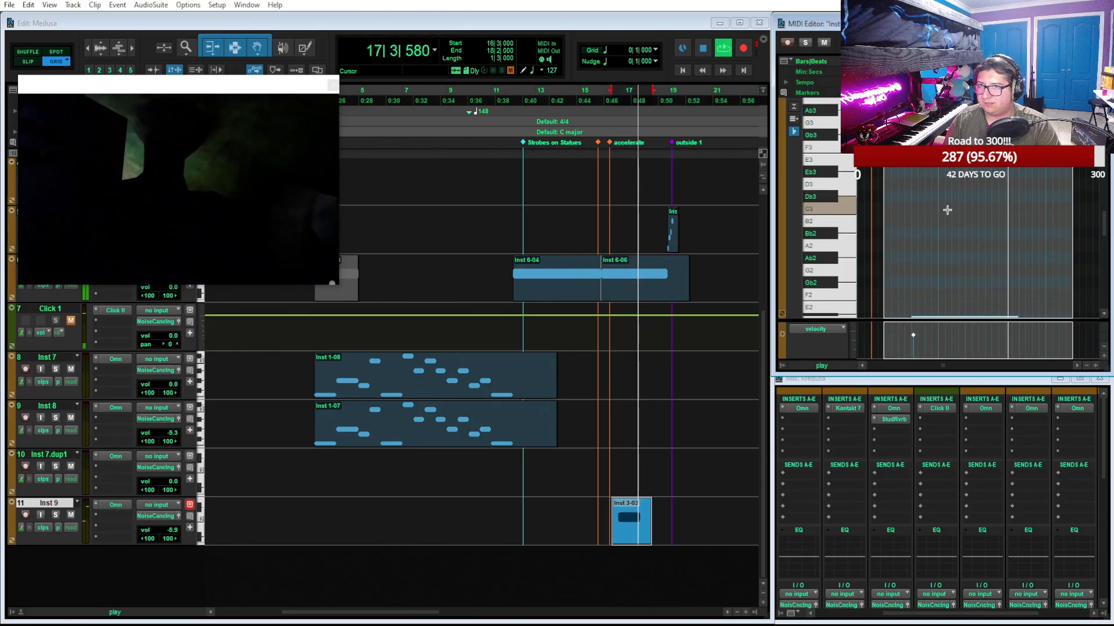
pyautogui.press('space')
pyautogui.hotkey('ctrl', 'z')
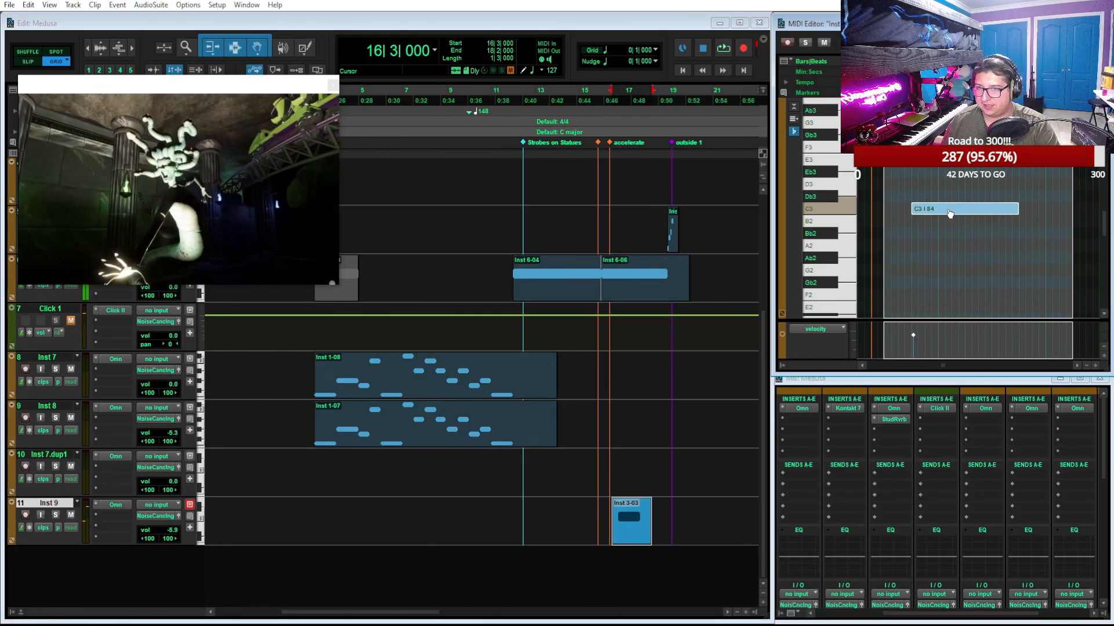
pyautogui.press('space')
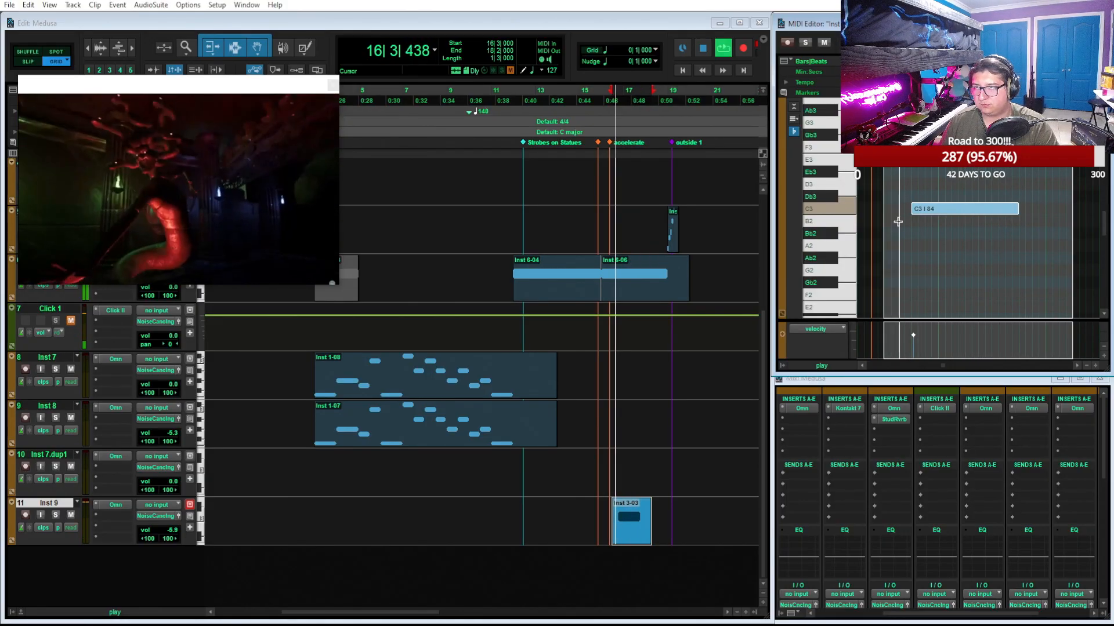
# Play the mix from 1|1 past bar 4 to review where the Inst 7 and Inst 8 melody enters
pyautogui.press('space')
pyautogui.hscroll(-5, 516, 169)
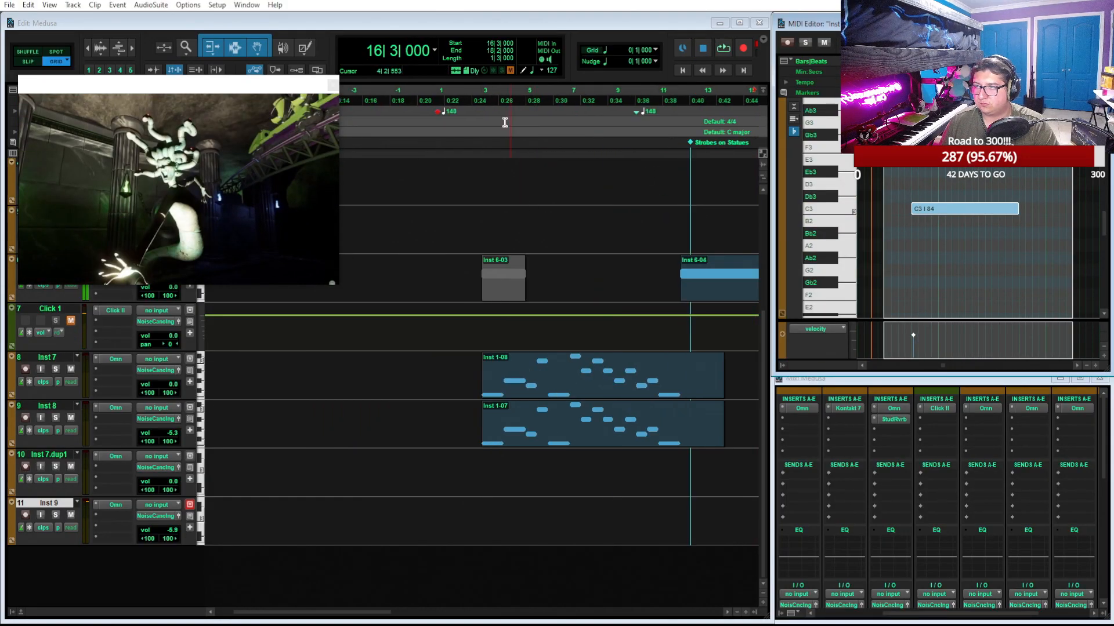
pyautogui.click(482, 92)
pyautogui.click(440, 92)
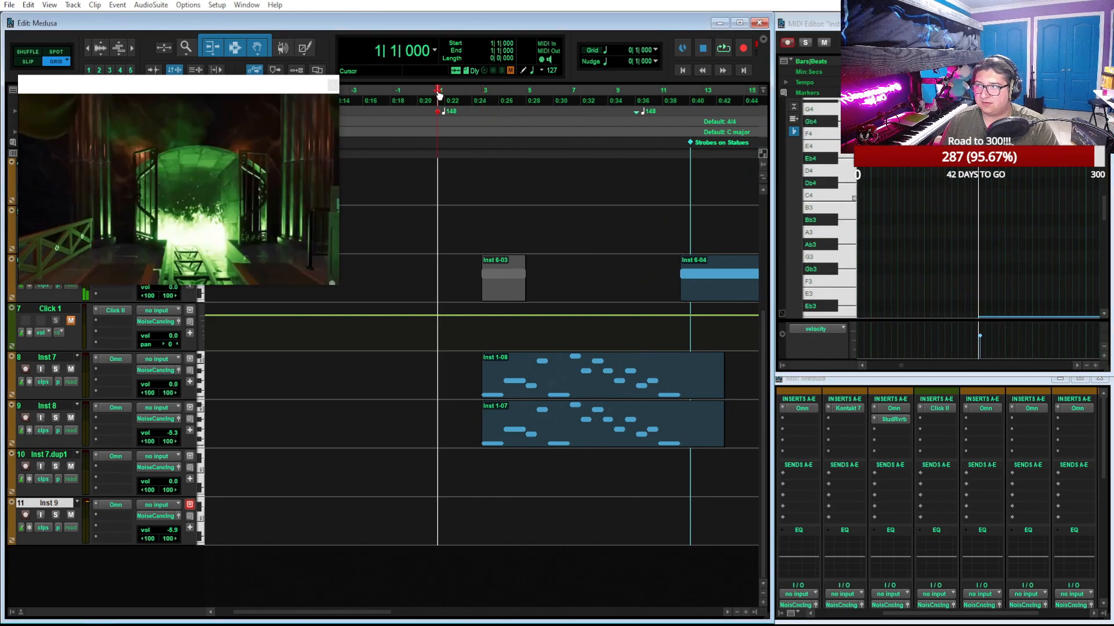
pyautogui.press('space')
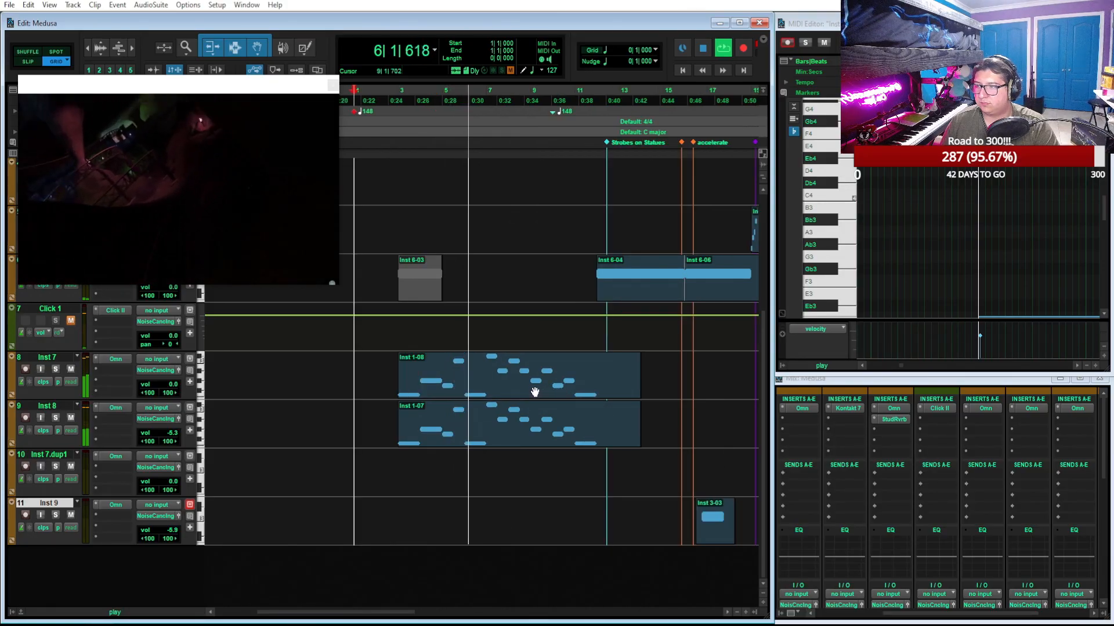
pyautogui.click(535, 392)
pyautogui.press('space')
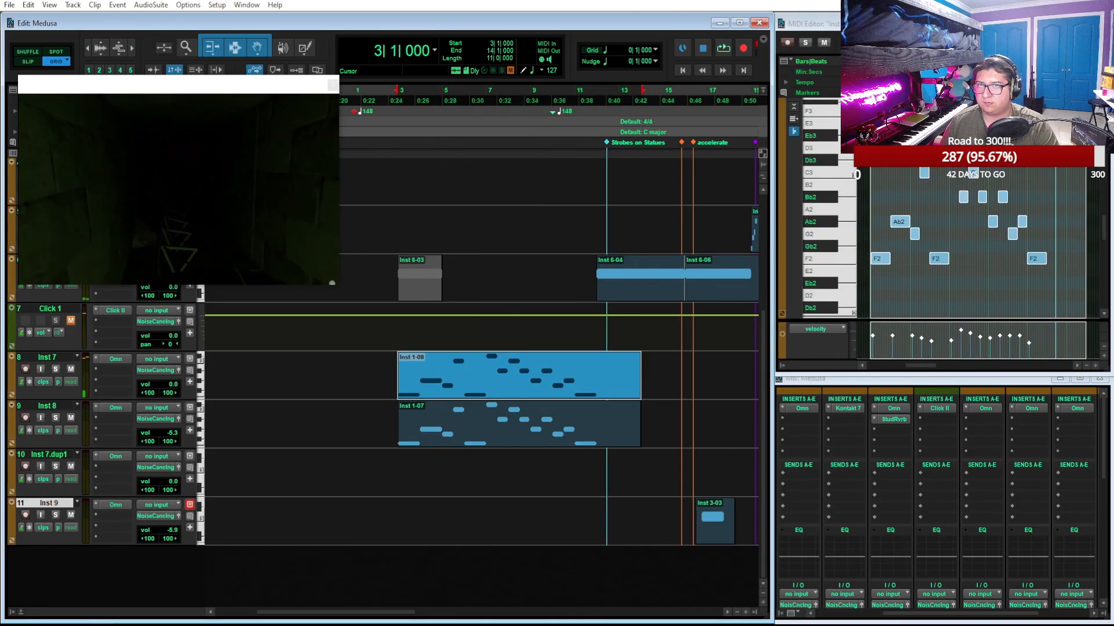
# Try reverting the Inst 7 and Inst 8 clips to their earlier version with the two-bar last F2 note, starting both at 3|1
pyautogui.click(1079, 23)
pyautogui.press('t')
pyautogui.press('t')
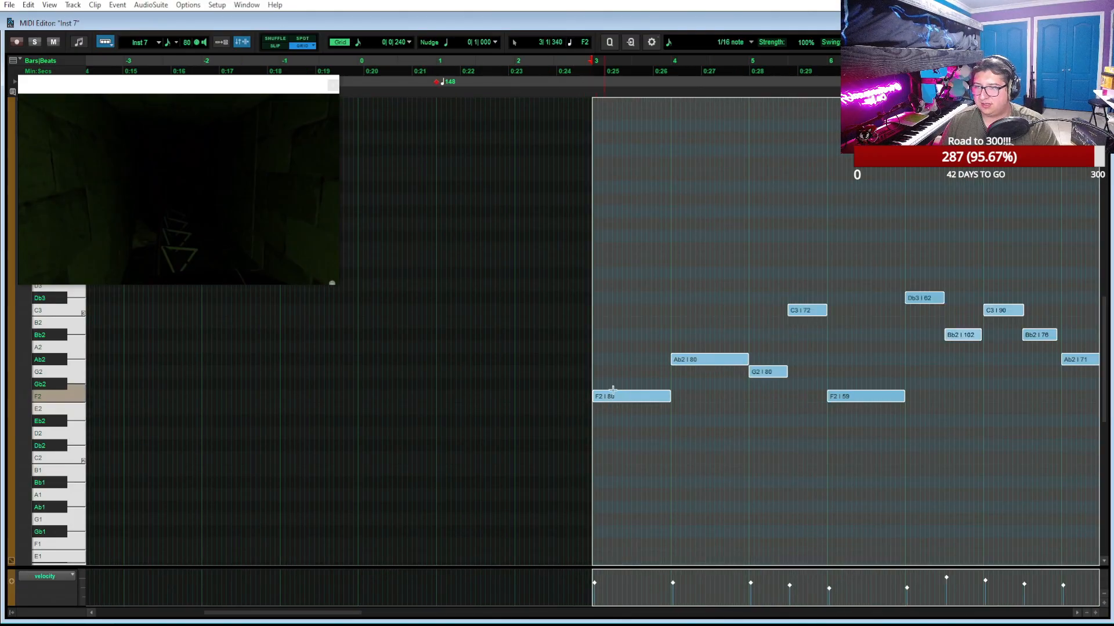
pyautogui.click(1080, 24)
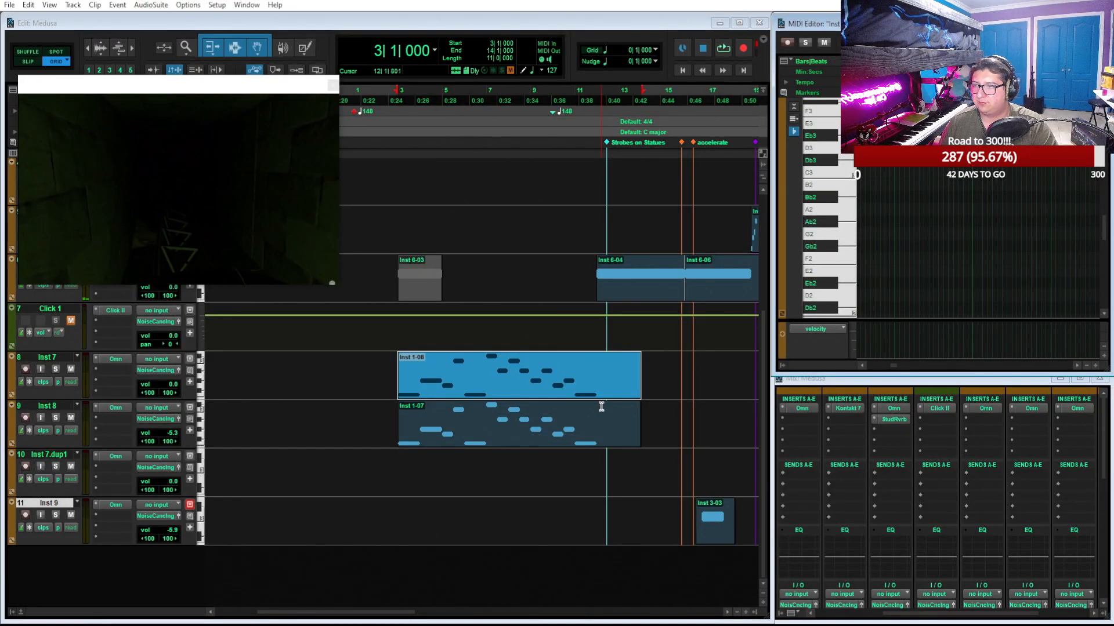
pyautogui.scroll(5, 597, 395)
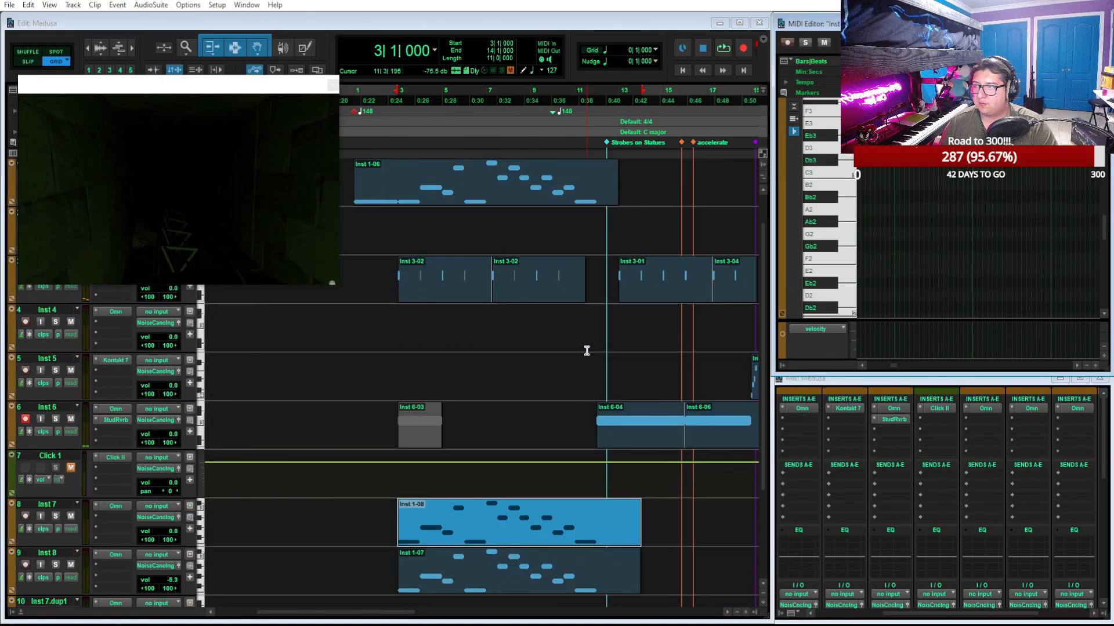
pyautogui.scroll(-1, 587, 353)
pyautogui.scroll(1, 587, 354)
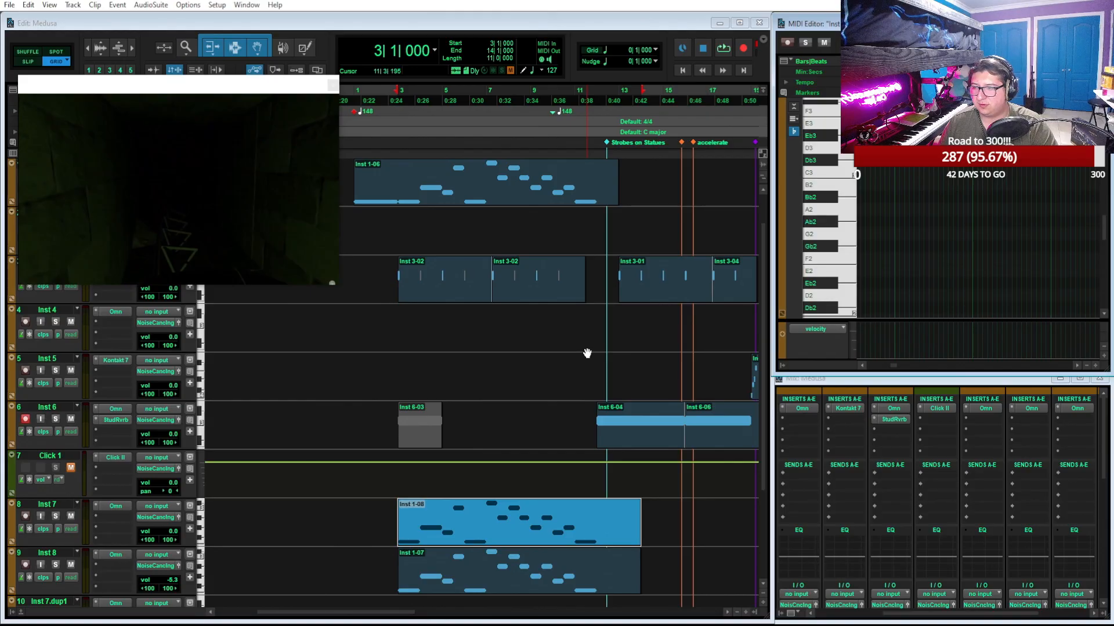
pyautogui.press('-')
pyautogui.press('-')
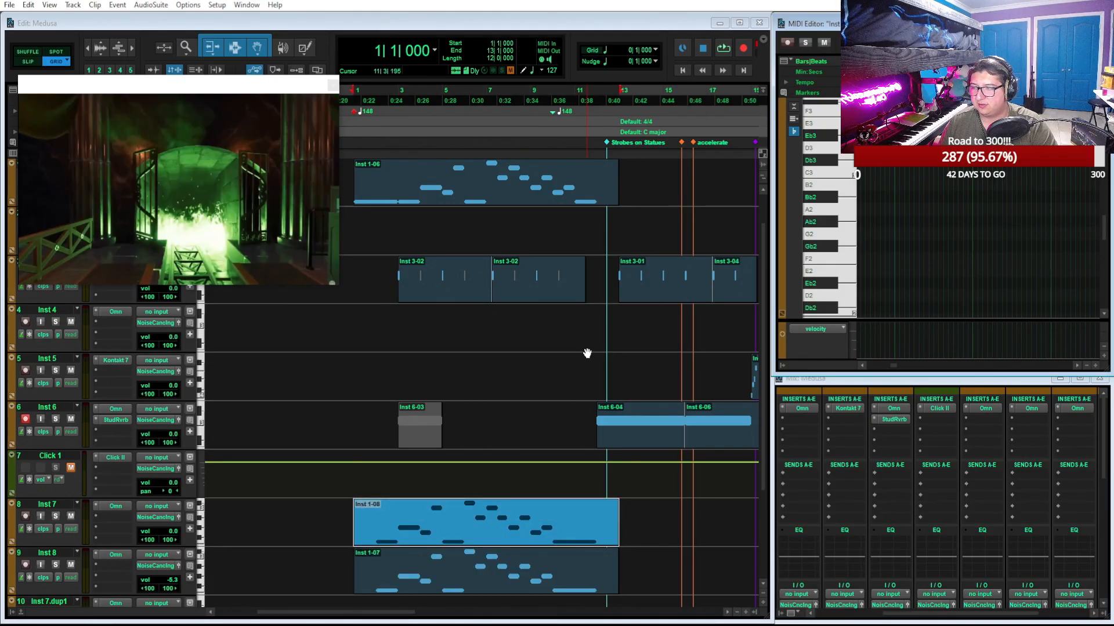
pyautogui.hotkey('ctrl', 'z')
pyautogui.moveTo(454, 540); pyautogui.dragTo(485, 534)
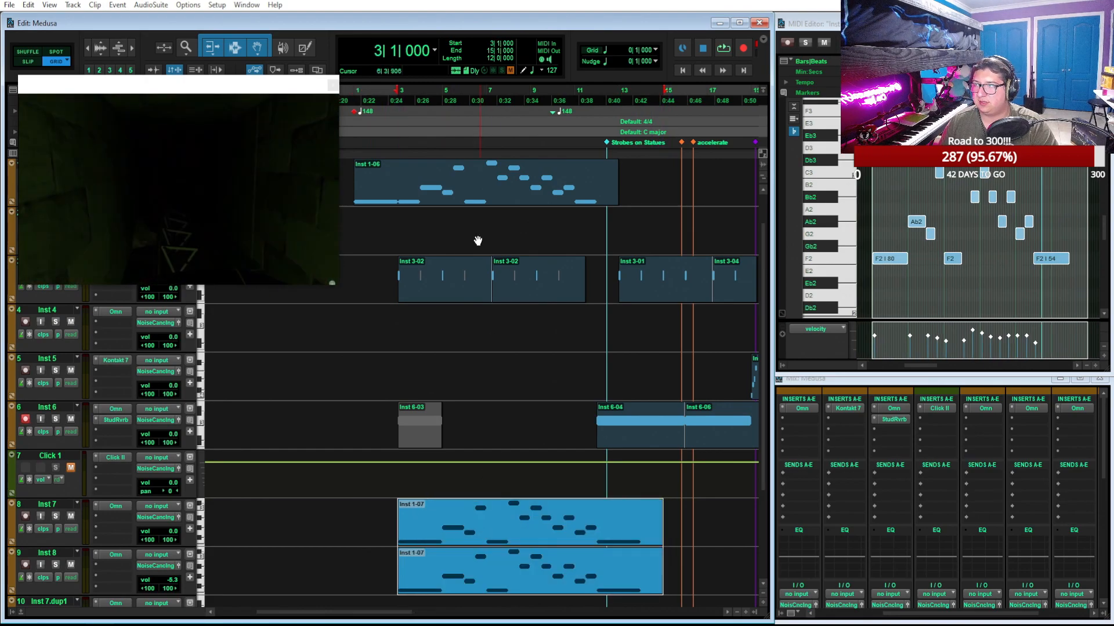
# In the Inst 1 clip, move the Ab2, G2, C3 and middle F2 notes one bar later, with the Ab2 starting at 5|1
pyautogui.click(473, 203)
pyautogui.click(1080, 24)
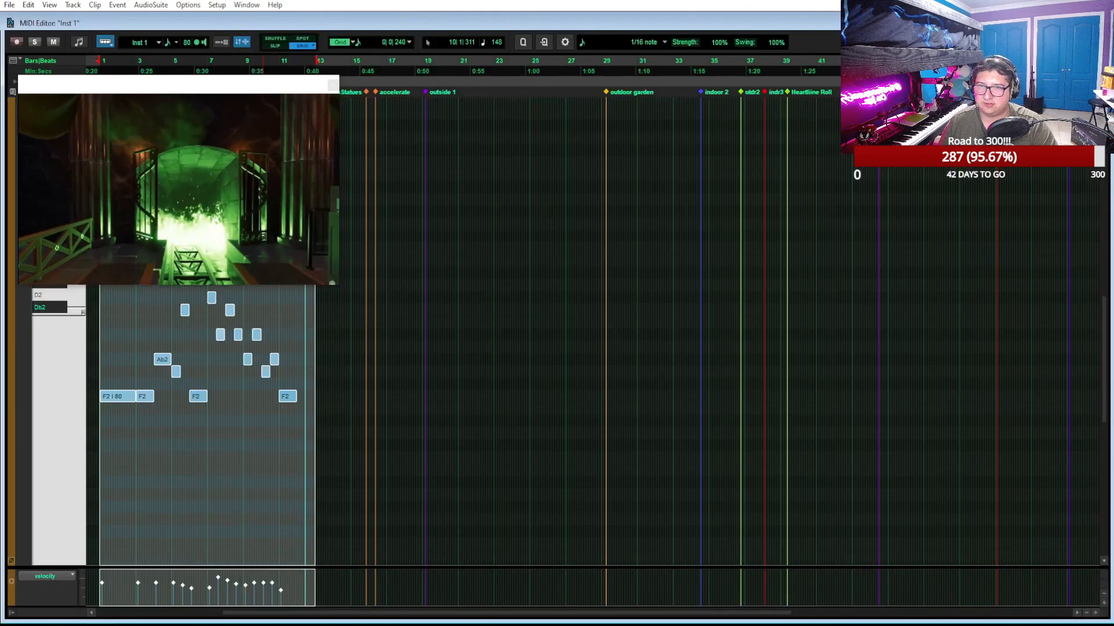
pyautogui.scroll(2, 586, 442)
pyautogui.hscroll(12, 586, 440)
pyautogui.hscroll(6, 587, 440)
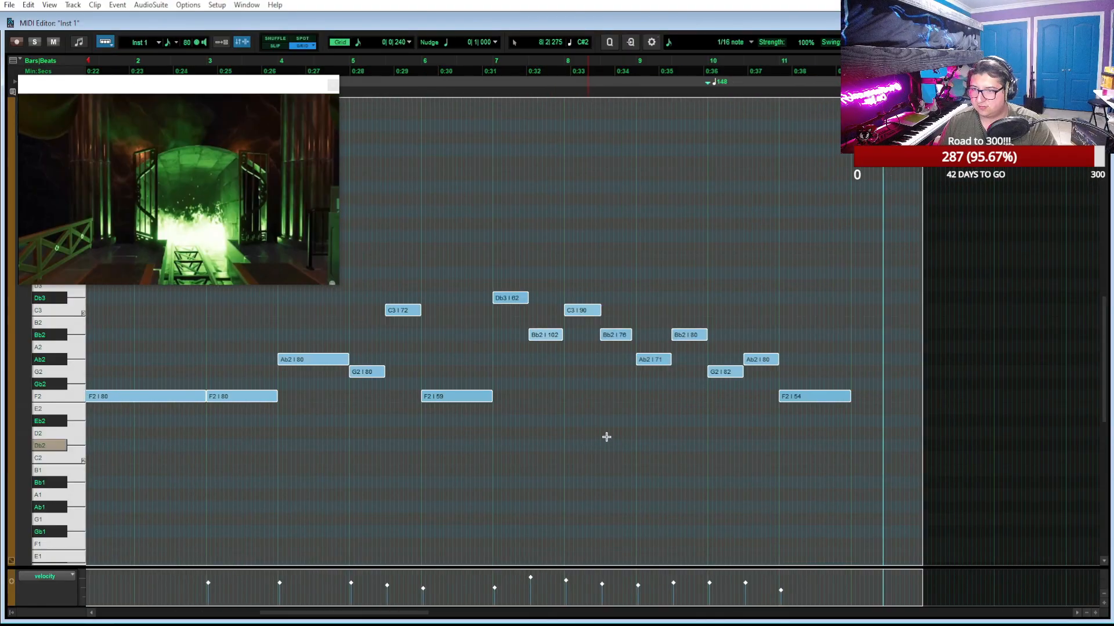
pyautogui.moveTo(841, 454); pyautogui.dragTo(280, 226)
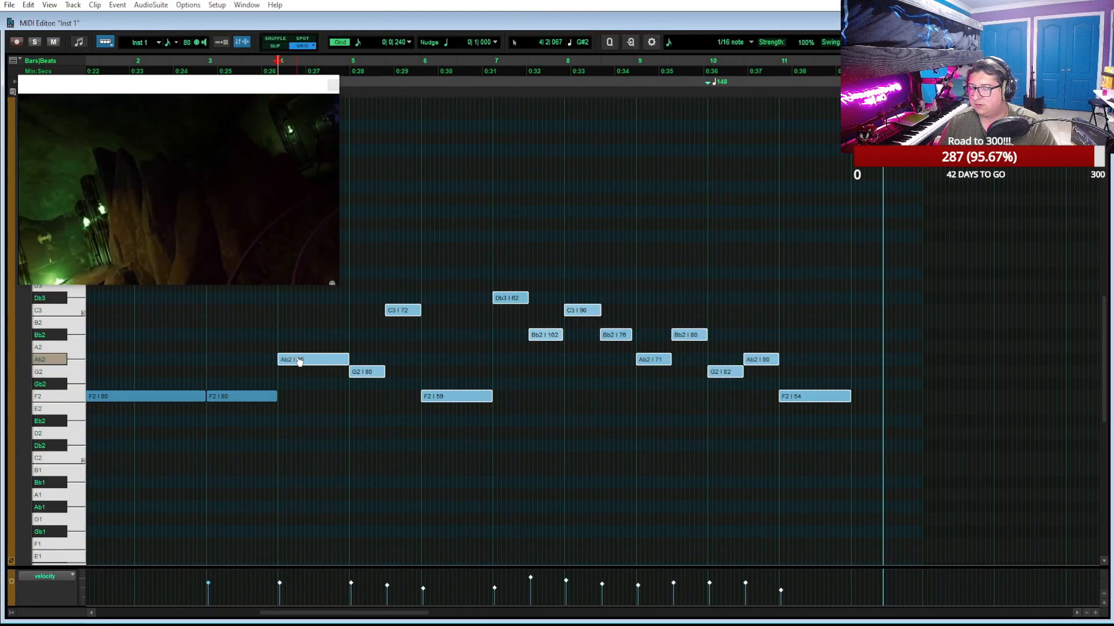
pyautogui.click(547, 379)
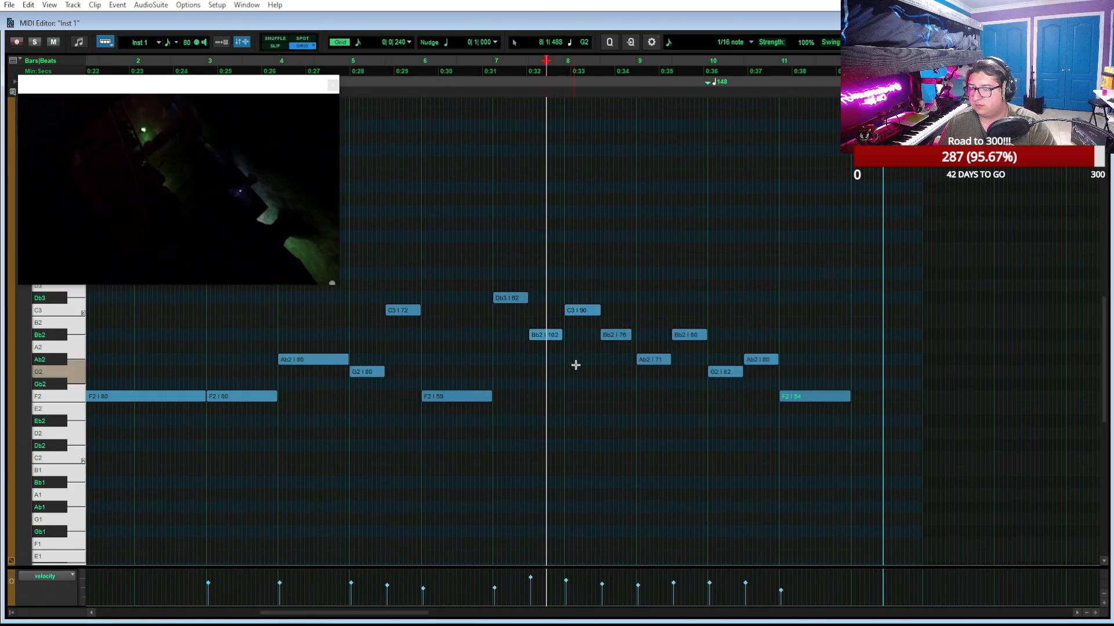
pyautogui.moveTo(448, 452); pyautogui.dragTo(348, 294)
pyautogui.moveTo(312, 359); pyautogui.dragTo(374, 370)
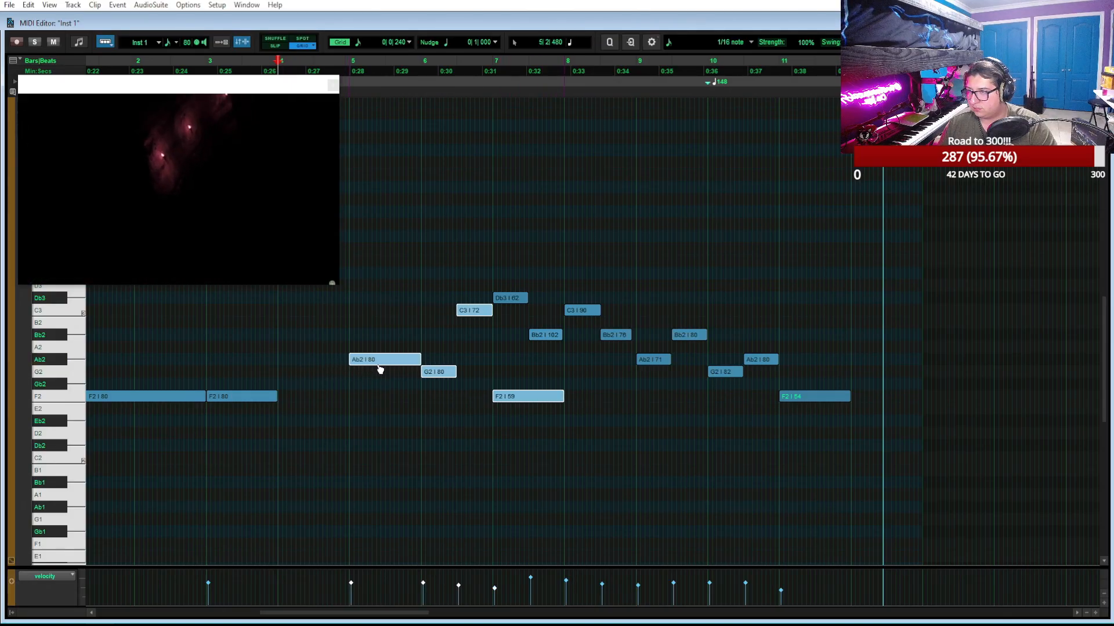
# Lengthen the second F2 note of the Inst 1 clip to end at 5|1 and play the phrase from 3|1
pyautogui.click(321, 401)
pyautogui.moveTo(279, 399); pyautogui.dragTo(349, 398)
pyautogui.press('space')
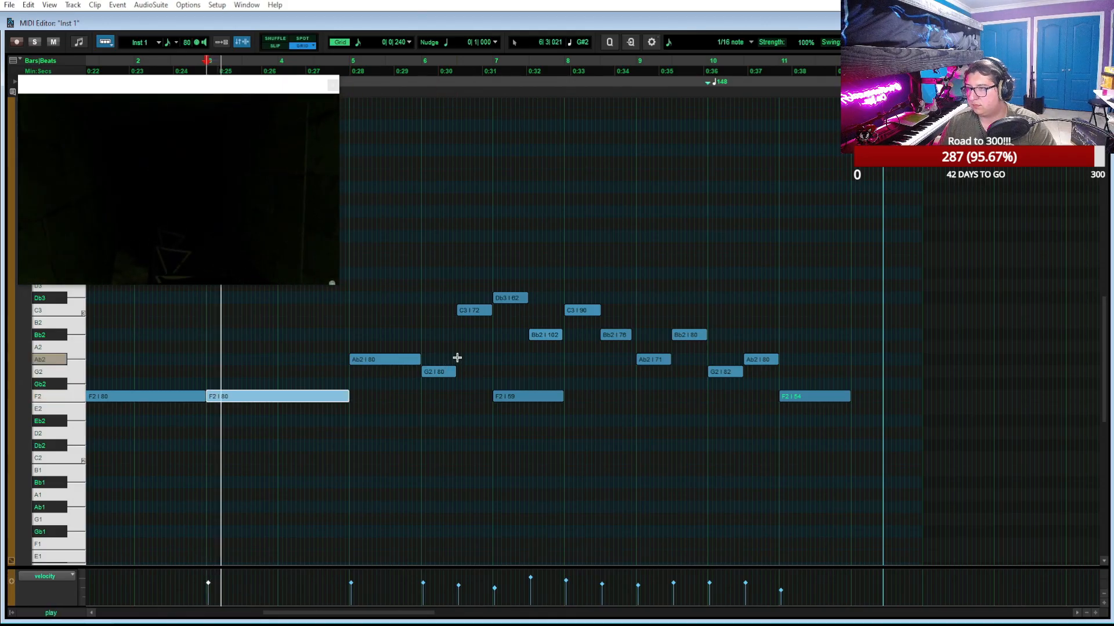
pyautogui.hscroll(-2, 735, 481)
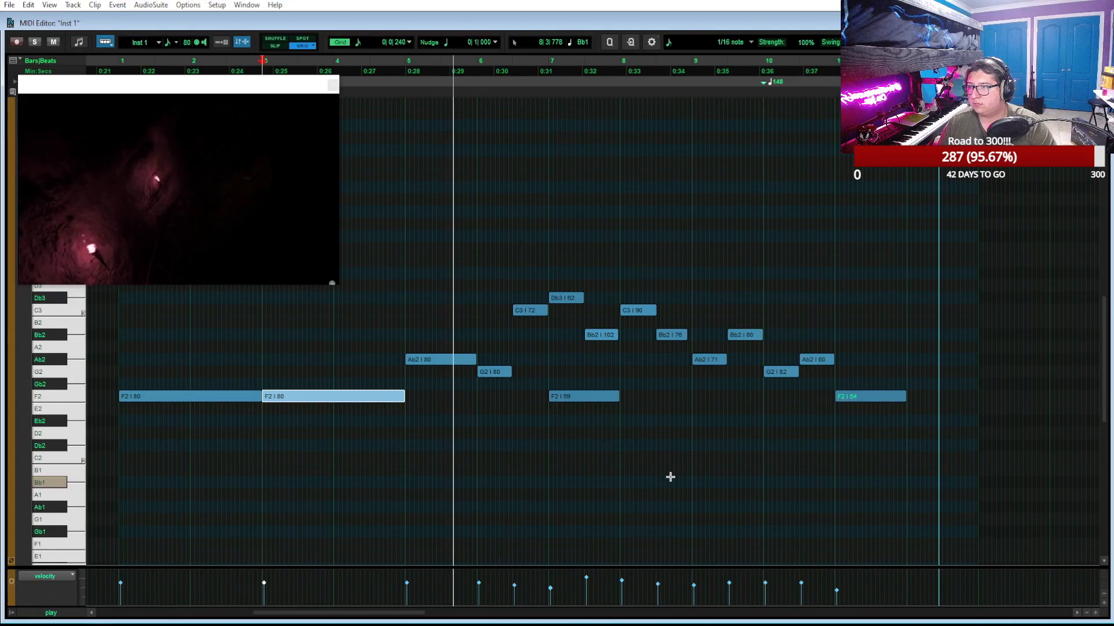
pyautogui.hscroll(1, 670, 476)
pyautogui.hscroll(2, 670, 477)
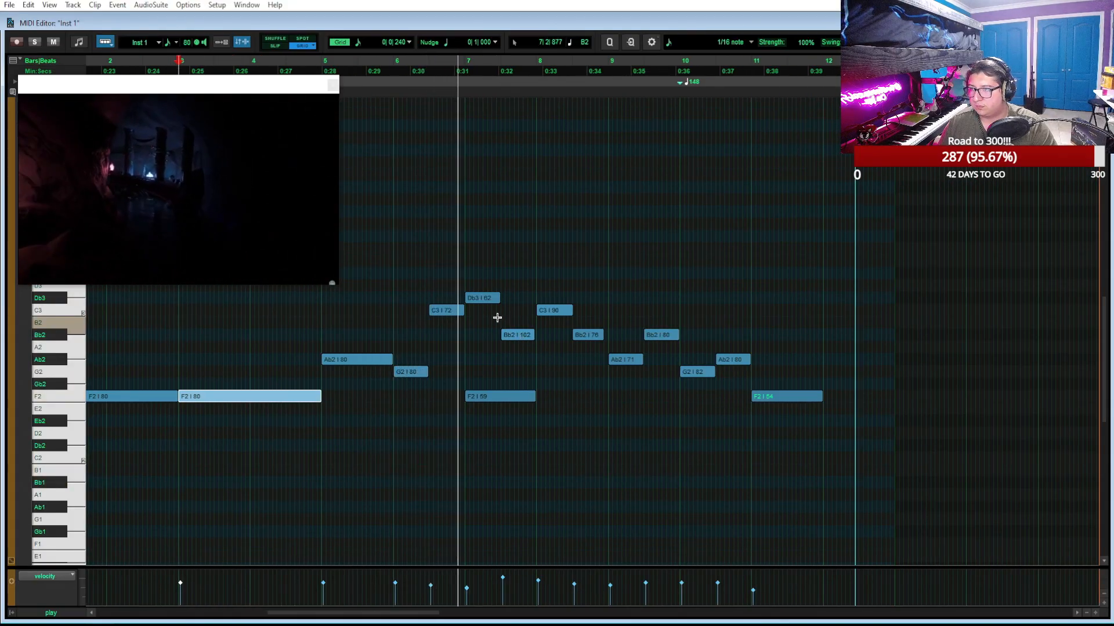
pyautogui.press('space')
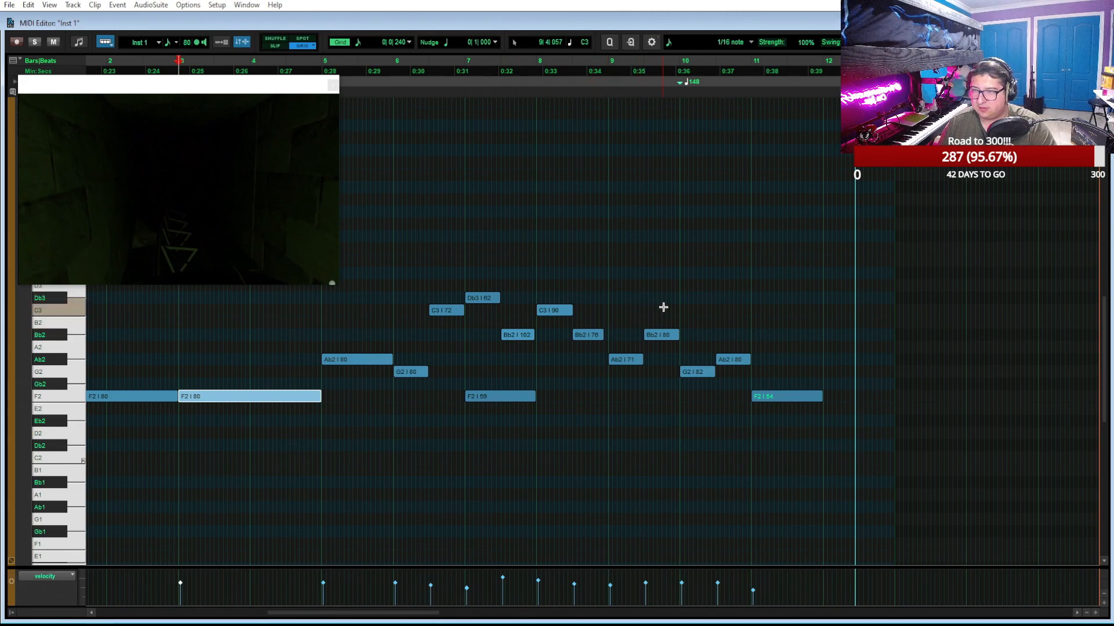
# Delete the bar 9 Ab2 and Bb2 notes in the Inst 1 clip and move the four preceding upper notes one bar later, starting at 8|1
pyautogui.moveTo(662, 308); pyautogui.dragTo(555, 303)
pyautogui.press('Delete')
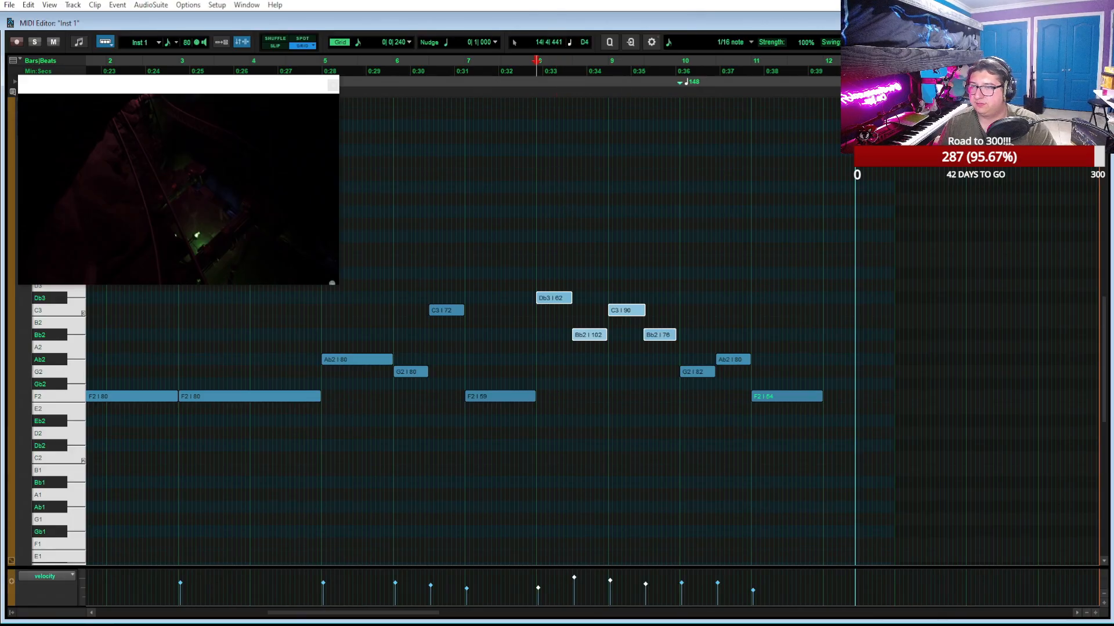
pyautogui.click(1079, 23)
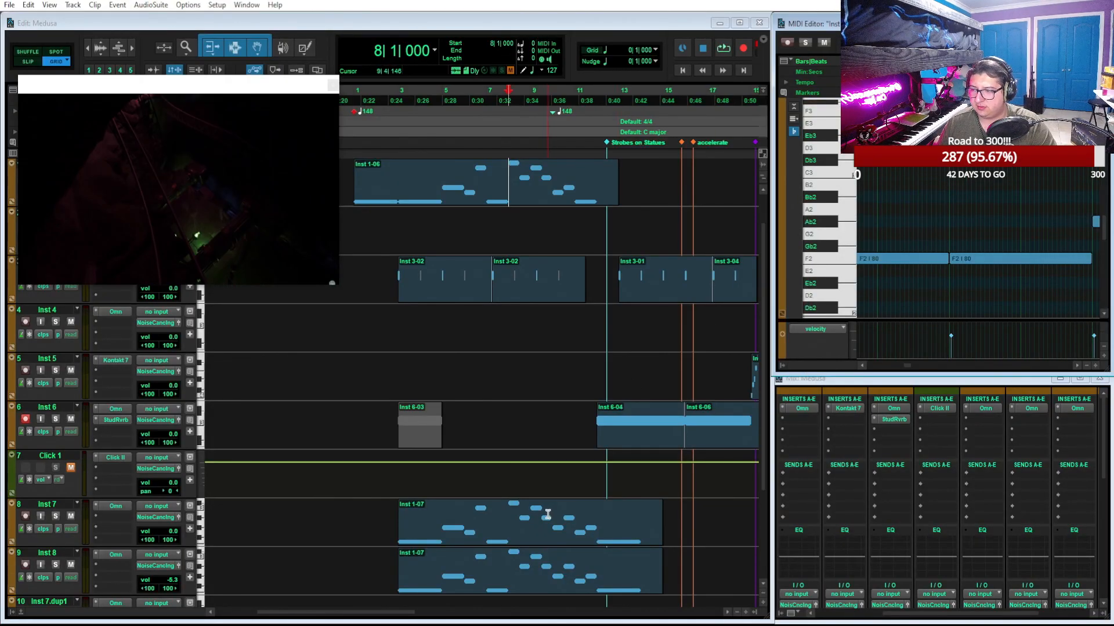
# Delete the Inst 7 and Inst 8 clips, copy the Inst 1-06 clip to Inst 8 and trim its start to 3|1
pyautogui.click(536, 532)
pyautogui.keyDown('shift'); pyautogui.click(533, 585); pyautogui.keyUp('shift')
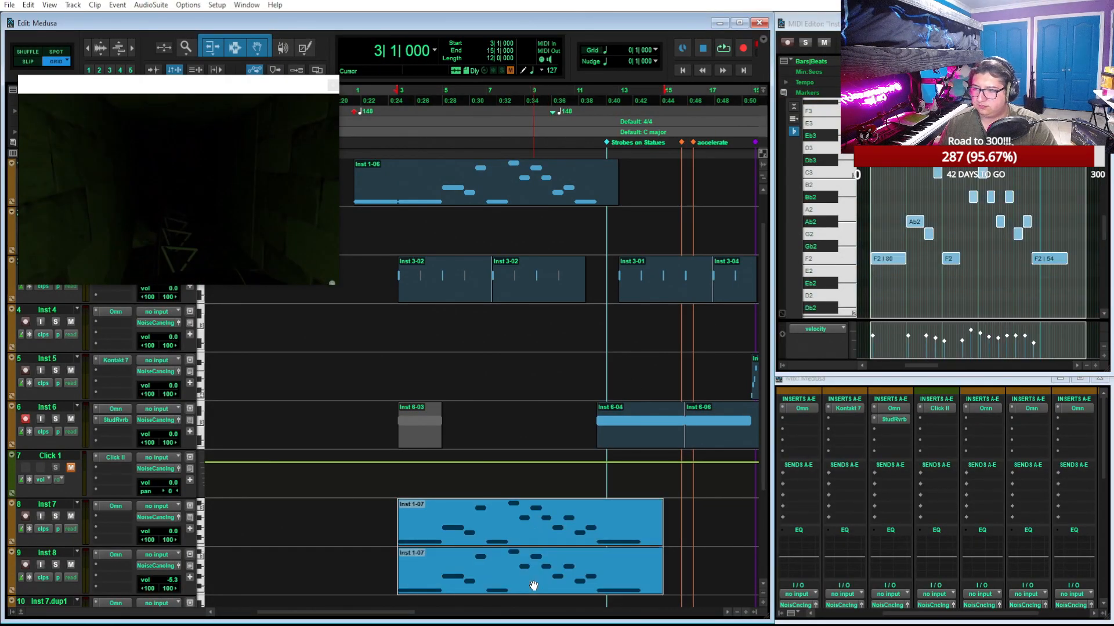
pyautogui.click(535, 185)
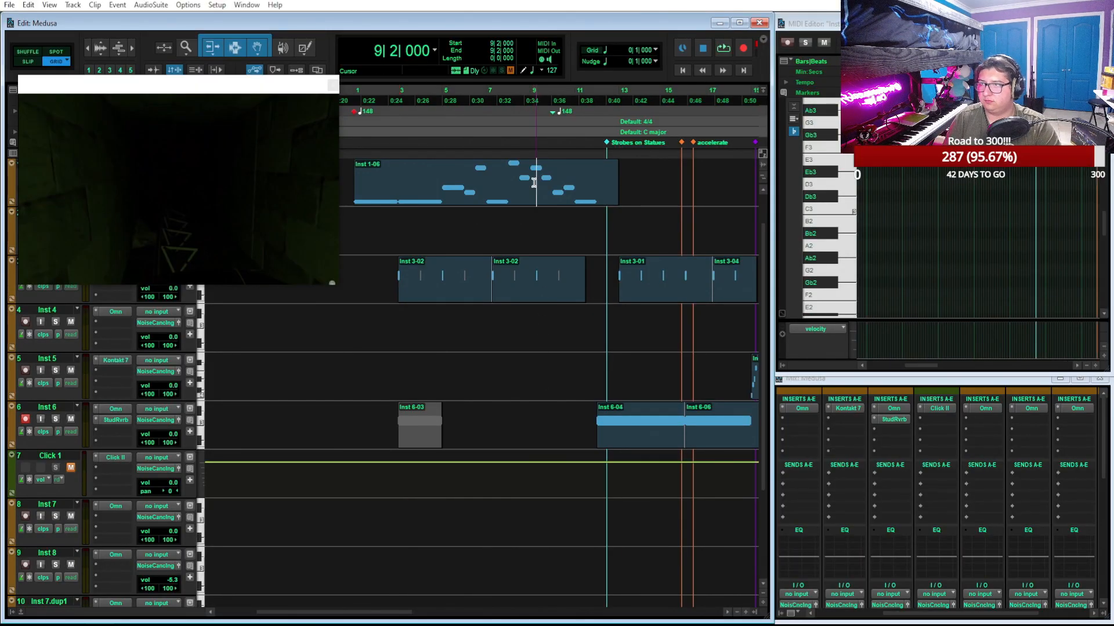
pyautogui.hotkey('ctrl', 'd')
pyautogui.moveTo(702, 199); pyautogui.dragTo(434, 554)
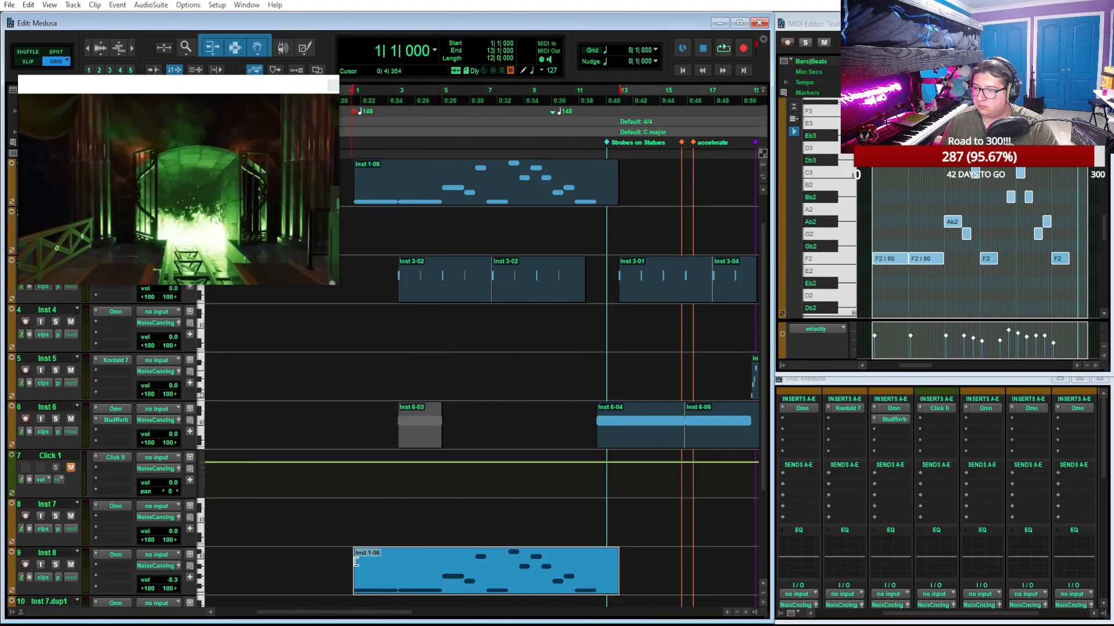
pyautogui.moveTo(355, 568); pyautogui.dragTo(398, 568)
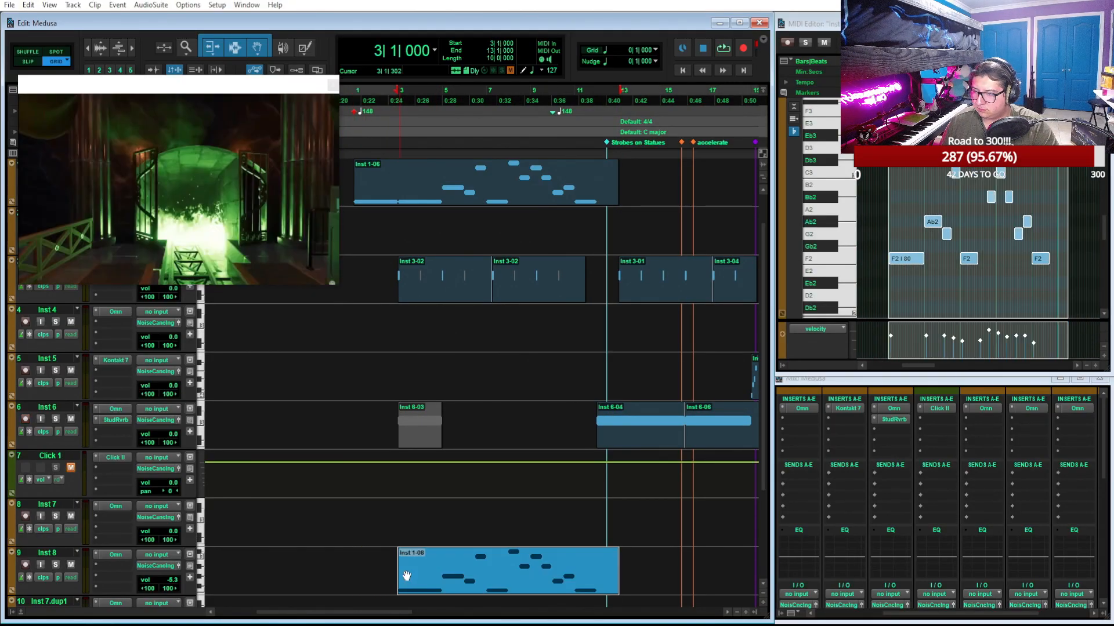
# Duplicate the trimmed Inst 8 clip onto the Inst 7.dup1 track at 3|1 and play the mix from 1|1
pyautogui.hotkey('ctrl', 'd')
pyautogui.scroll(-1, 653, 552)
pyautogui.moveTo(661, 534); pyautogui.dragTo(440, 583)
pyautogui.click(353, 99)
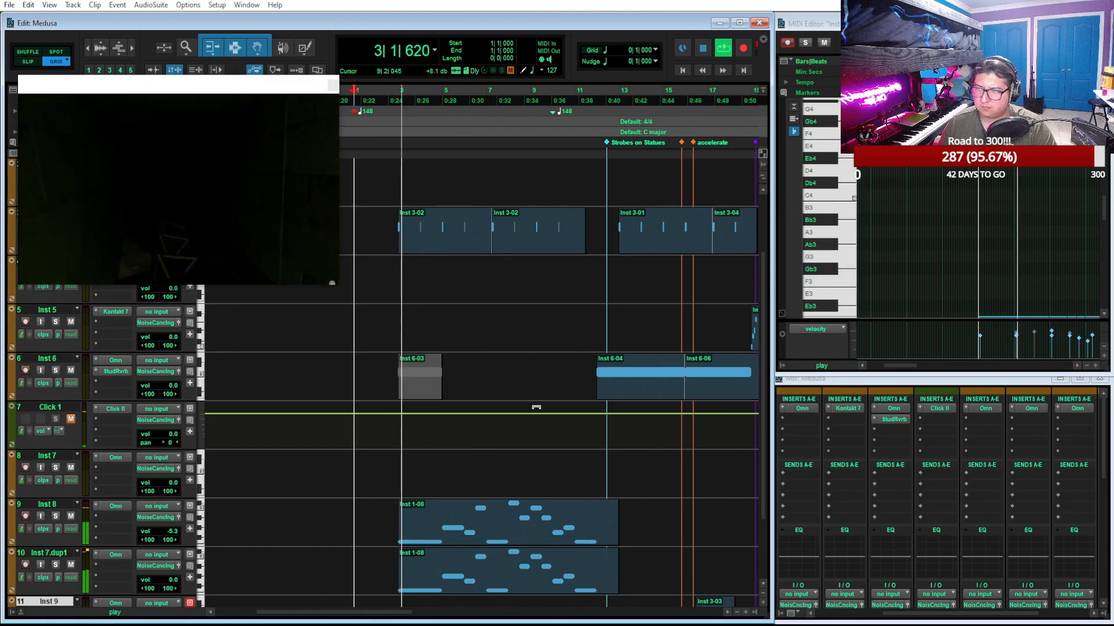
pyautogui.press('space')
# Place the two trimmed clips on the Inst 7 and Inst 8 tracks instead and play the mix from 3|1
pyautogui.click(504, 533)
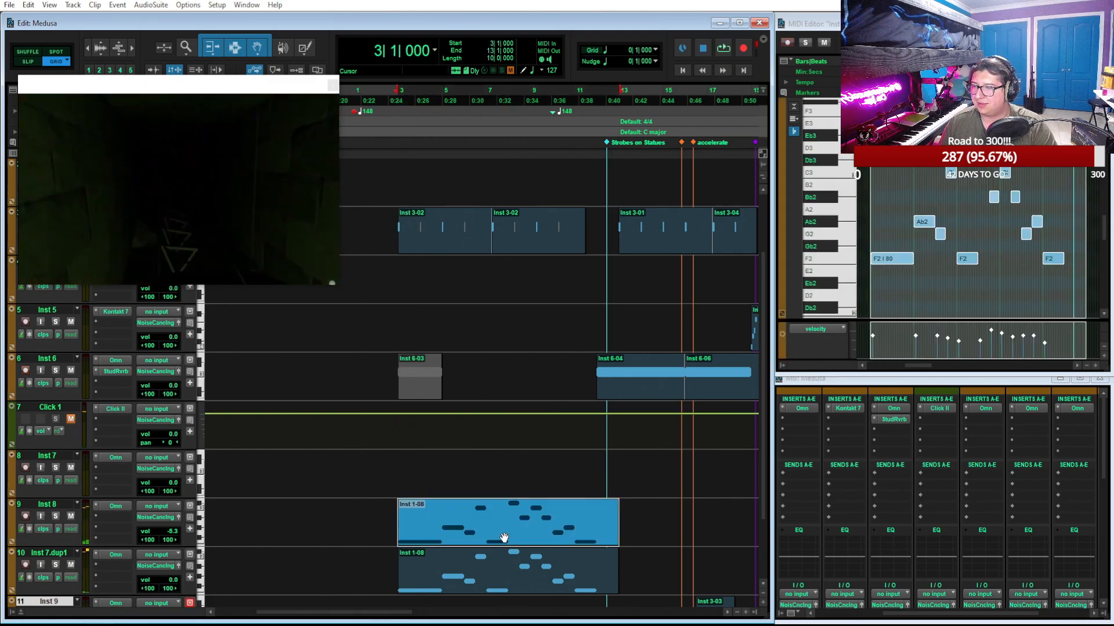
pyautogui.moveTo(494, 536); pyautogui.dragTo(487, 488)
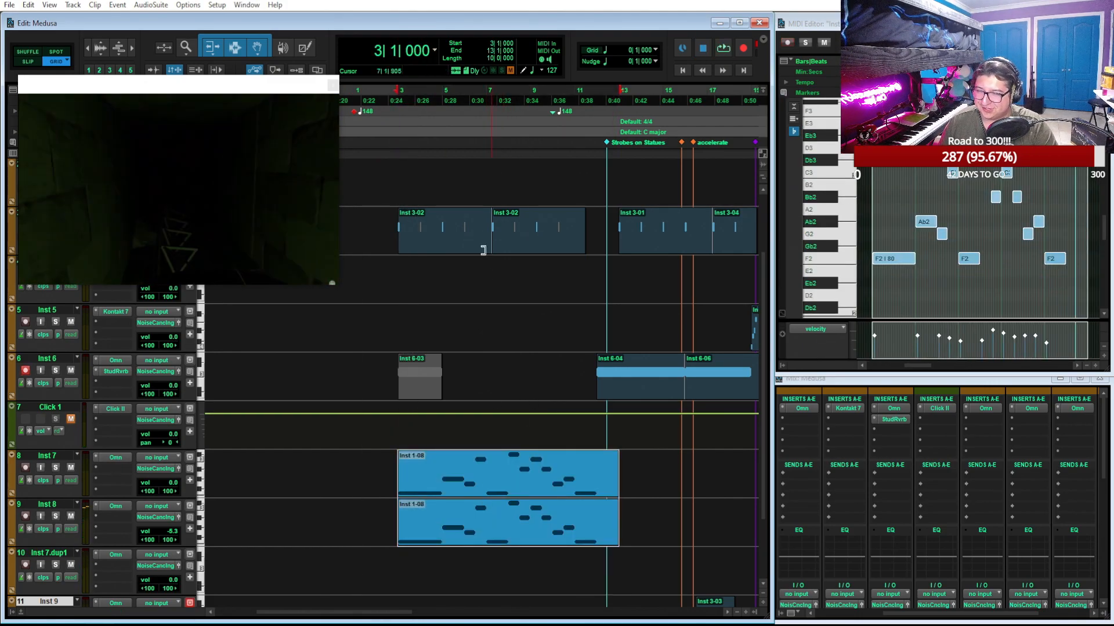
pyautogui.press('space')
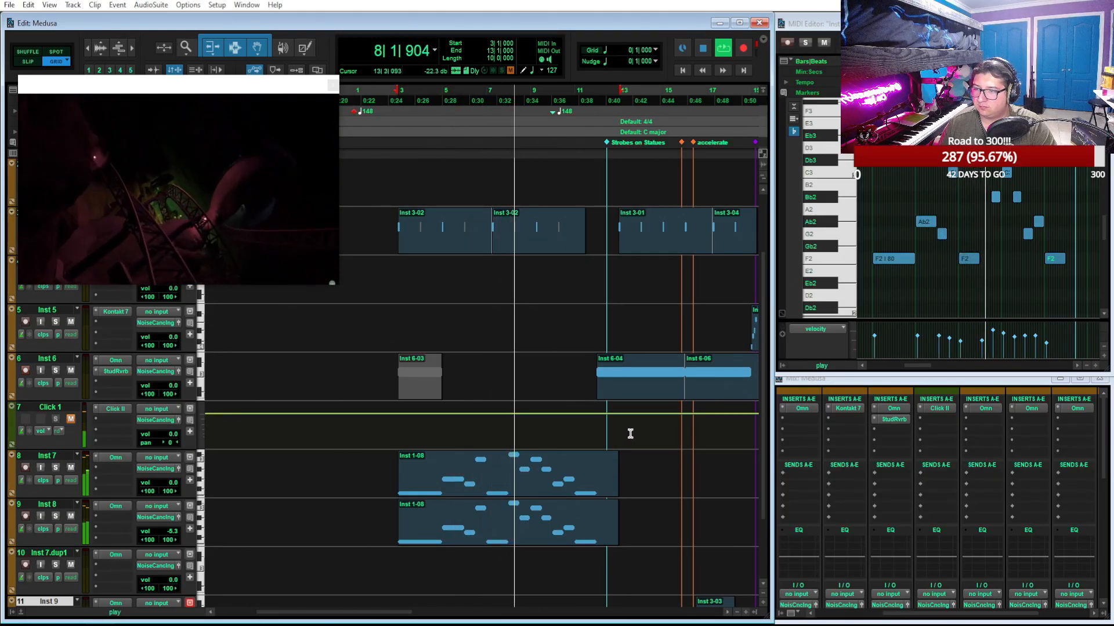
pyautogui.scroll(3, 631, 434)
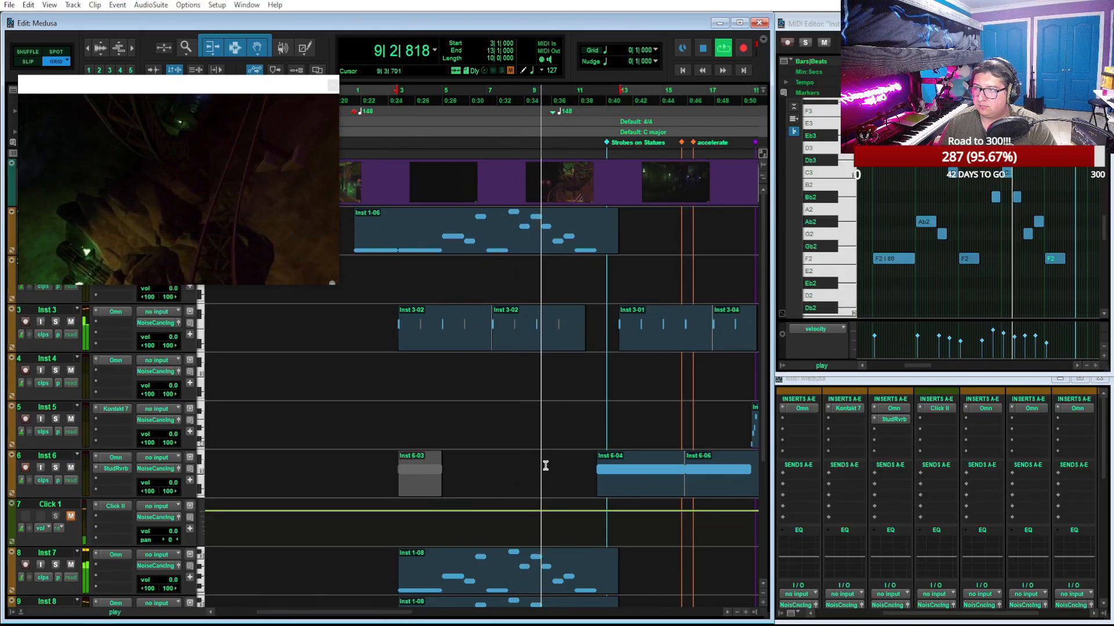
pyautogui.scroll(-2, 545, 466)
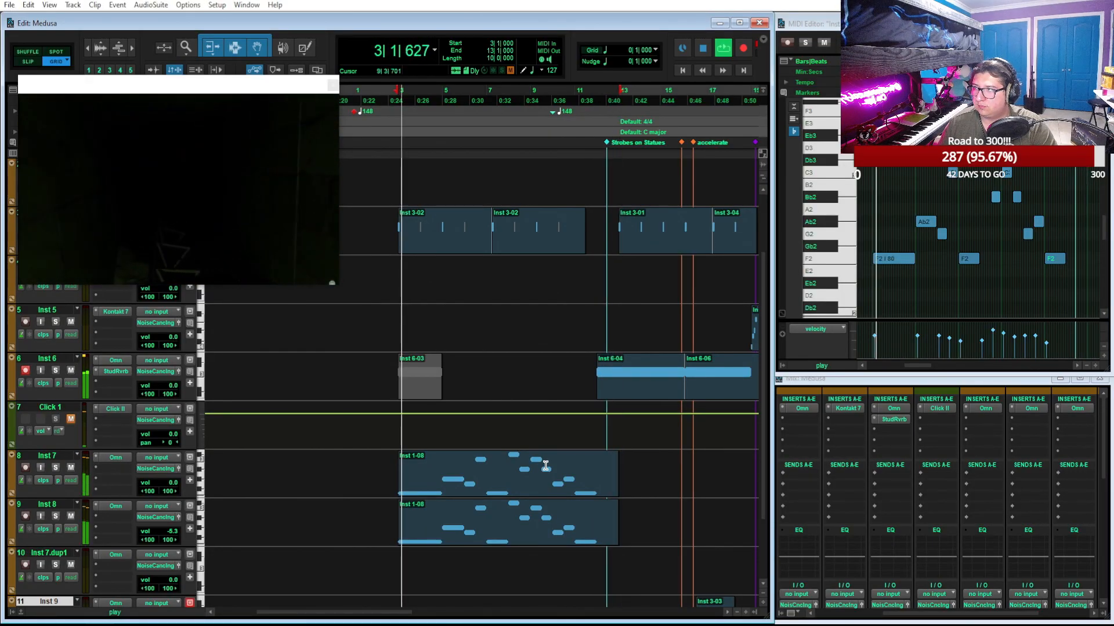
pyautogui.press('space')
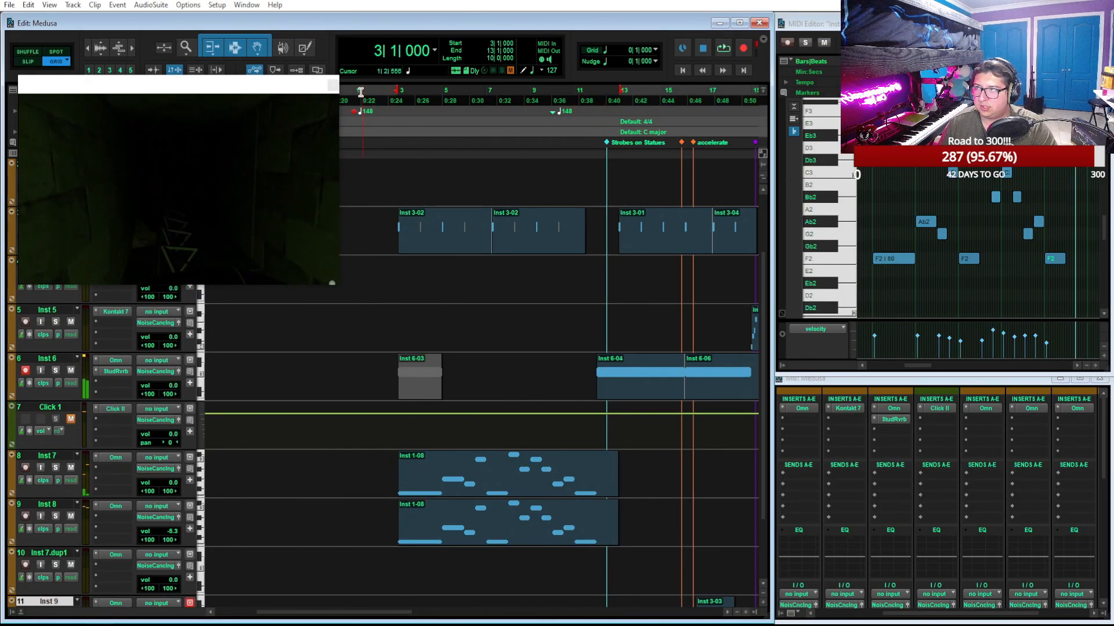
# Play the mix from 1|1 past bar 10, and move the second Inst 3-02 clip to start at 6|4
pyautogui.click(360, 93)
pyautogui.press('space')
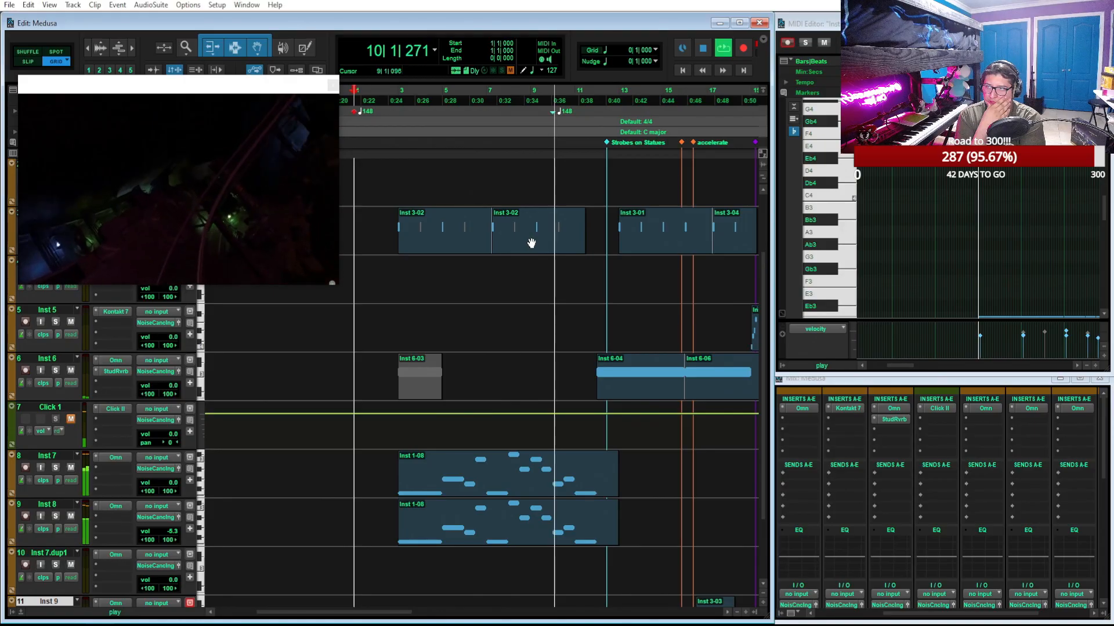
pyautogui.press('space')
pyautogui.click(528, 243)
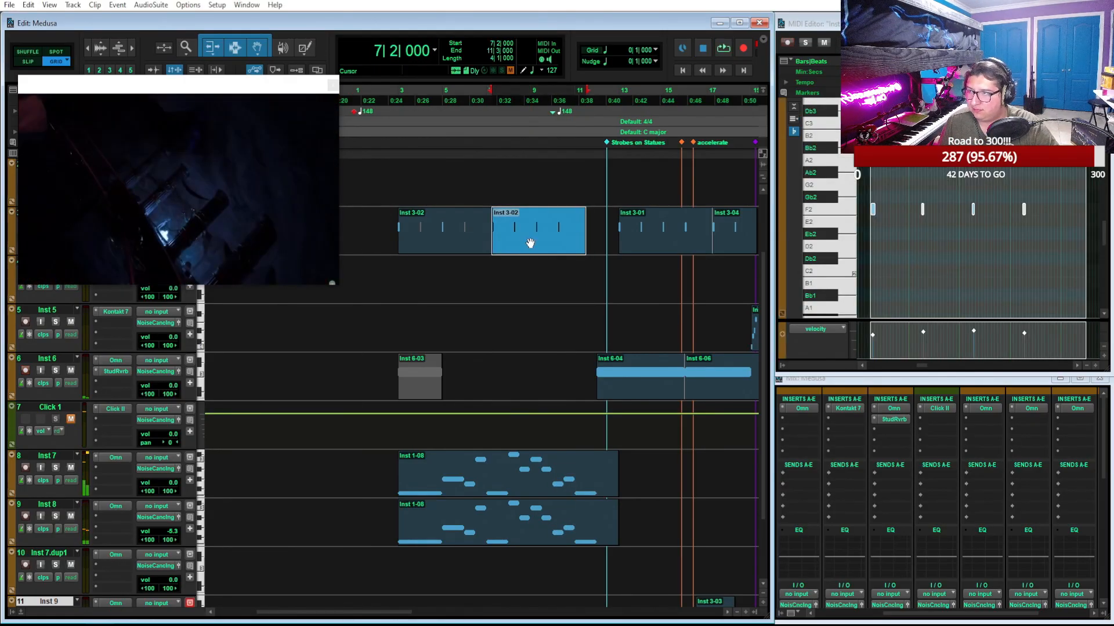
pyautogui.hotkey('ctrl', ']')
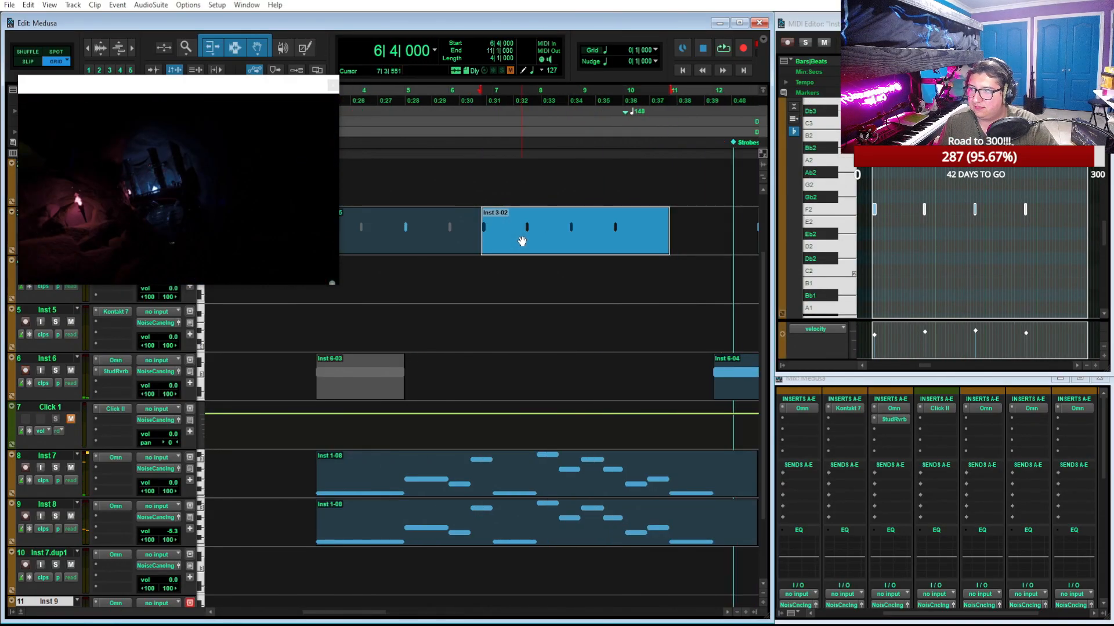
# Move the second Inst 3-02 clip to start at 7|1 and play the mix from 3|1 into bar 18
pyautogui.moveTo(524, 242); pyautogui.dragTo(534, 241)
pyautogui.hscroll(-3, 475, 176)
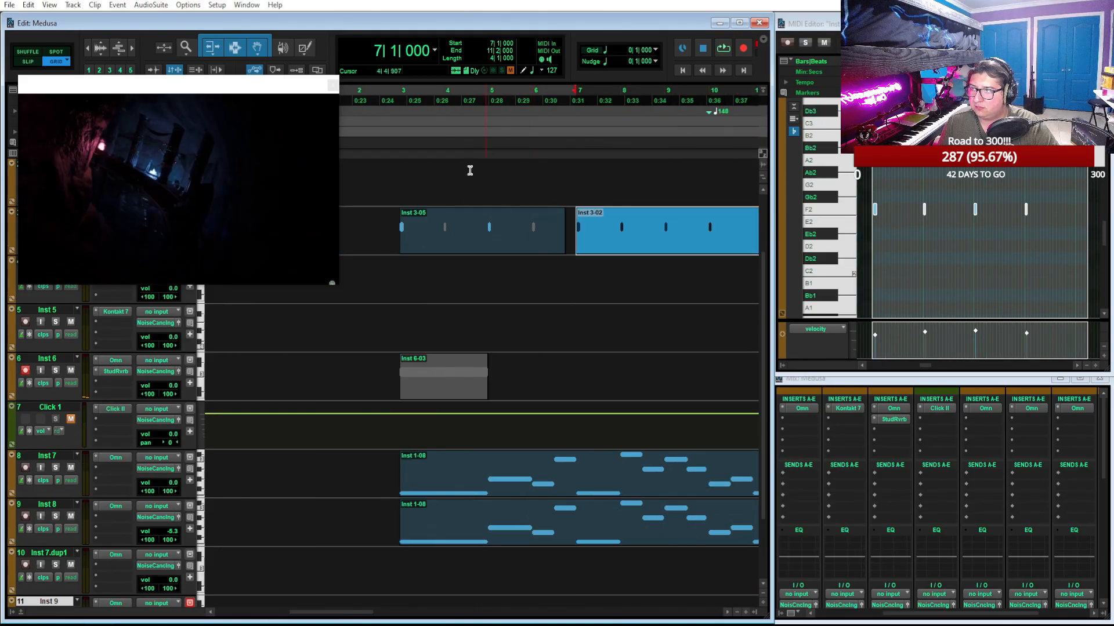
pyautogui.click(399, 94)
pyautogui.press('space')
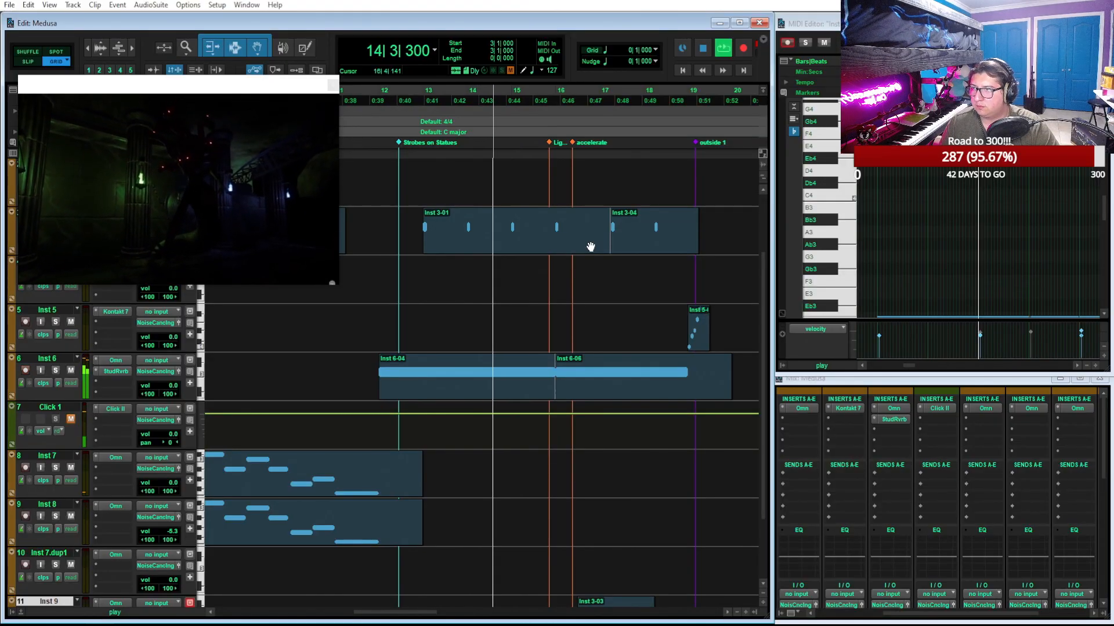
pyautogui.keyDown('alt'); pyautogui.scroll(-2, 611, 276); pyautogui.keyUp('alt')
pyautogui.scroll(2, 604, 339)
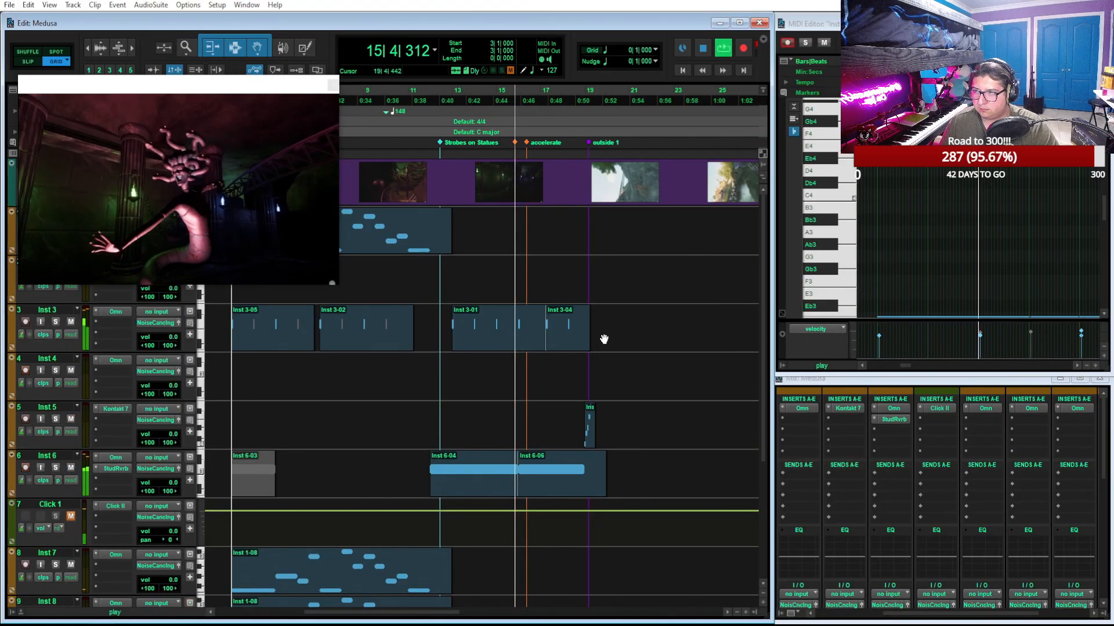
pyautogui.hscroll(-2, 604, 339)
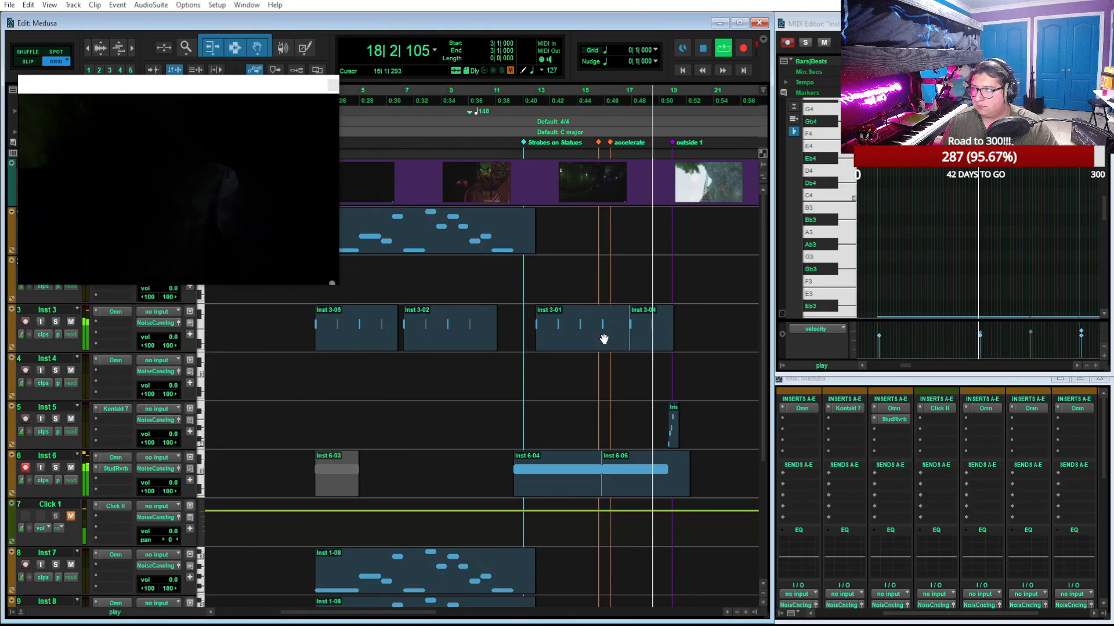
pyautogui.press('space')
# Move the Inst 3-03 clip on the Inst 9 track to start at 16|4 and play the mix from 16|1
pyautogui.scroll(-3, 680, 472)
pyautogui.press('t')
pyautogui.hscroll(7, 666, 503)
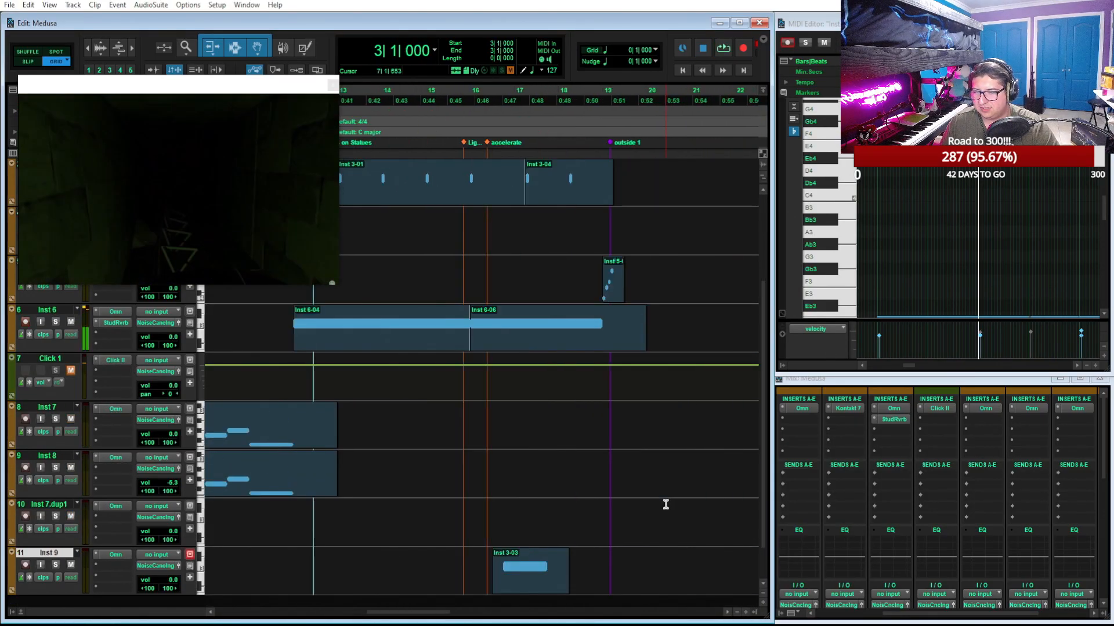
pyautogui.moveTo(520, 586); pyautogui.dragTo(532, 586)
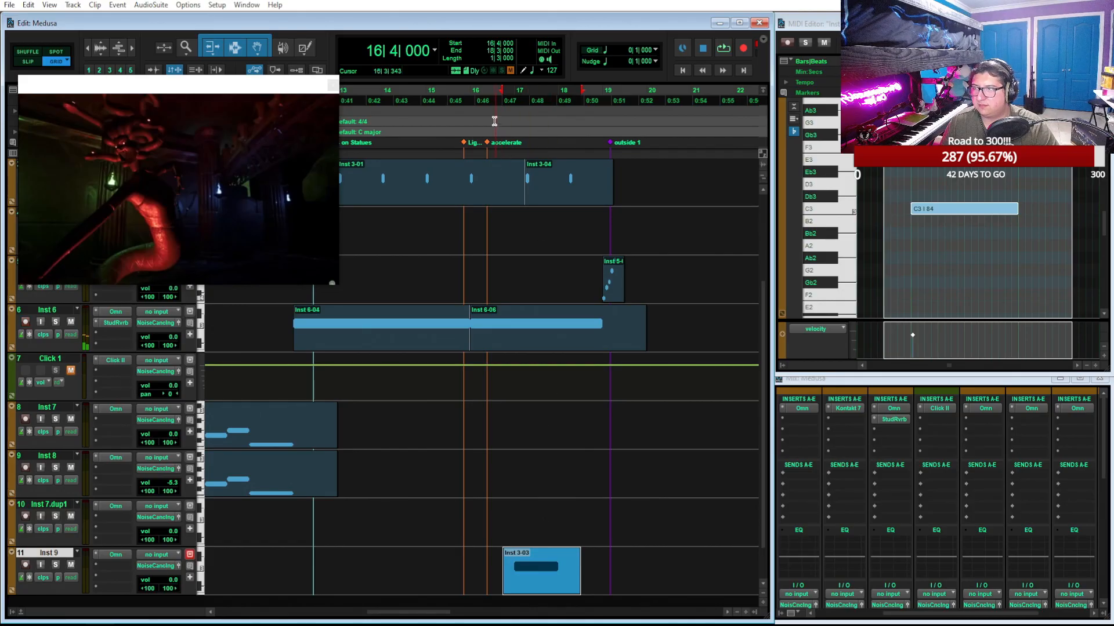
pyautogui.press('space')
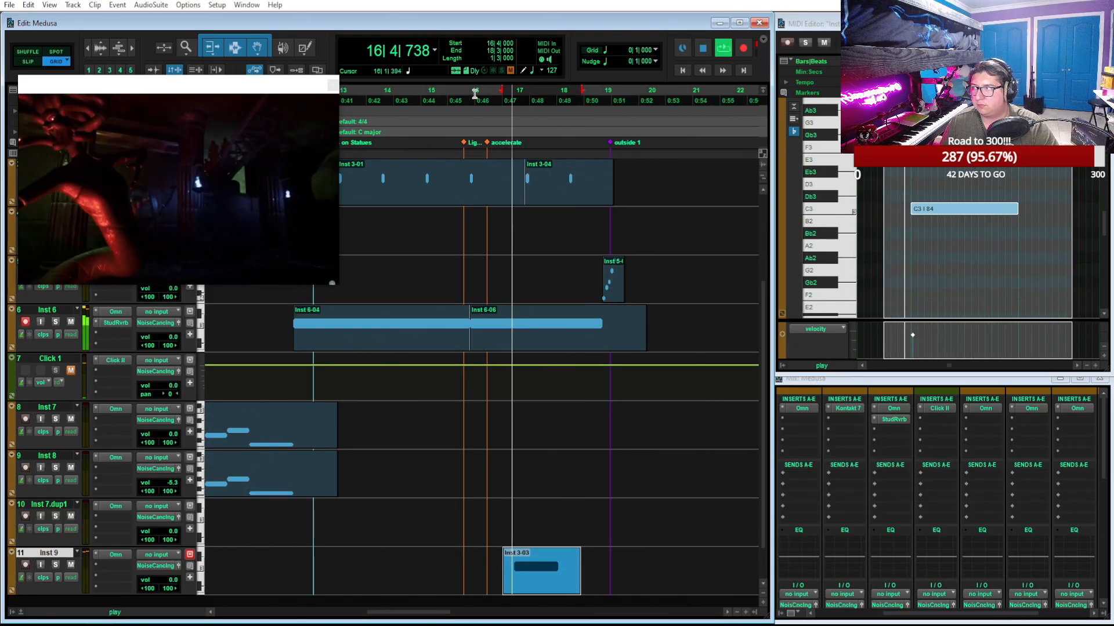
pyautogui.click(472, 92)
pyautogui.press('space')
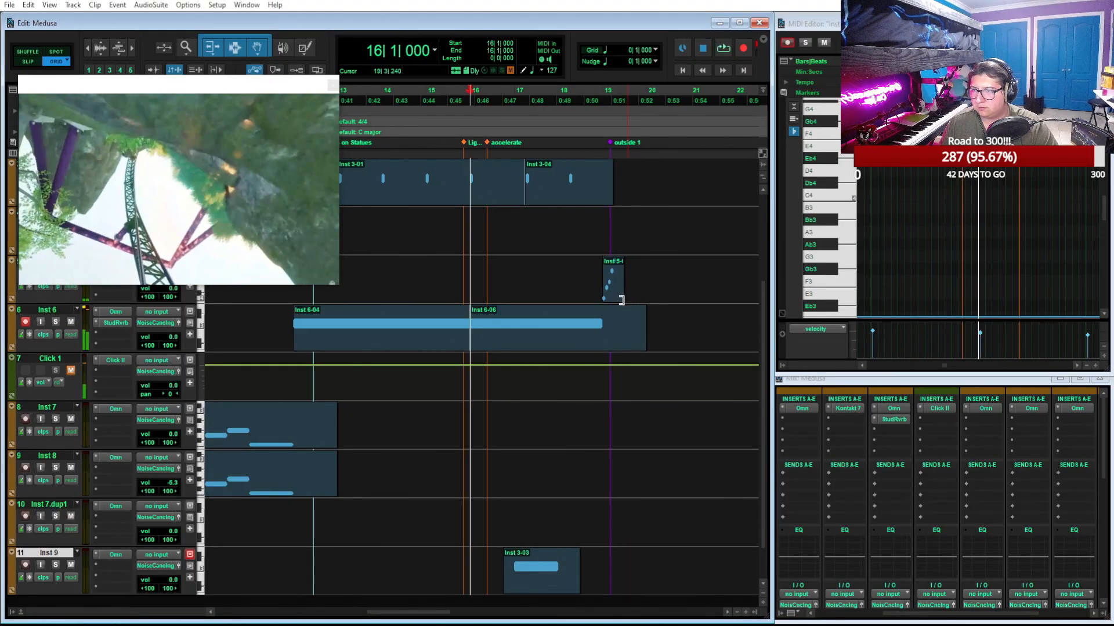
pyautogui.press('space')
# Shorten the C3 note in the Inst 6-06 clip to end at 18|4|480 and play the mix from 16|1
pyautogui.click(599, 347)
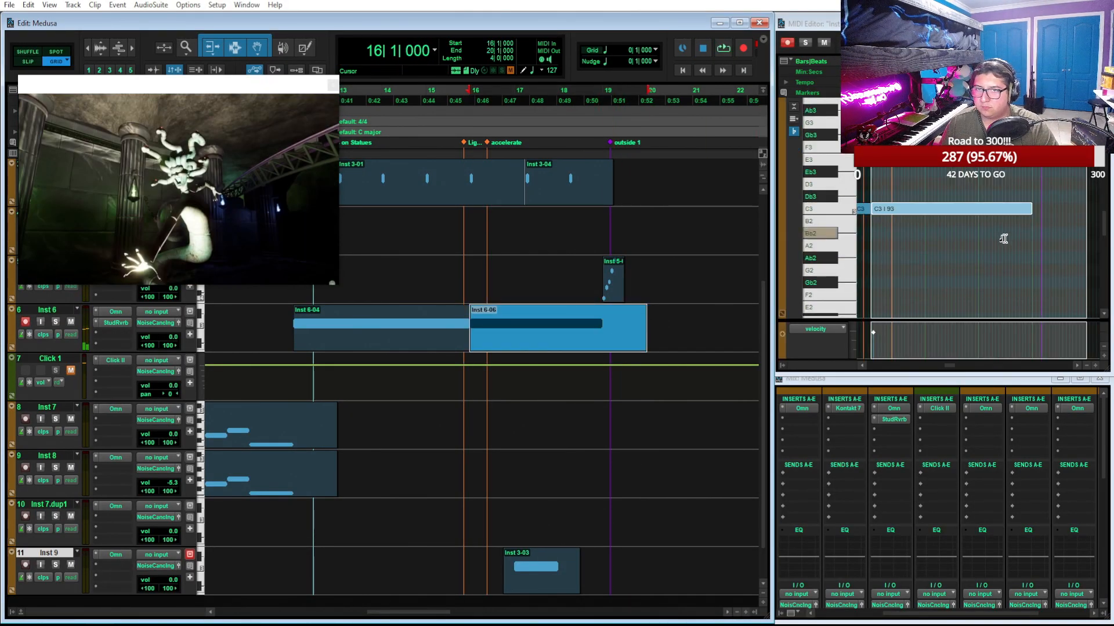
pyautogui.scroll(1, 1004, 239)
pyautogui.hscroll(5, 1004, 238)
pyautogui.moveTo(961, 209); pyautogui.dragTo(949, 210)
pyautogui.press('space')
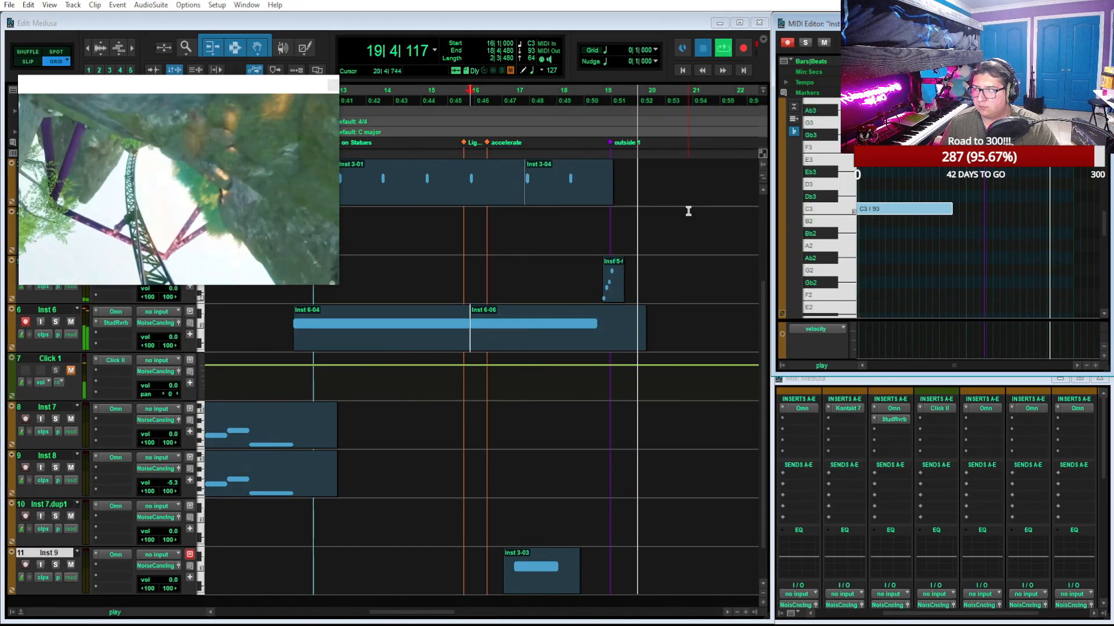
pyautogui.press('space')
# Inspect the rising notes of the Inst 5-01 clip in the MIDI editor and play the mix from 19|1
pyautogui.click(599, 342)
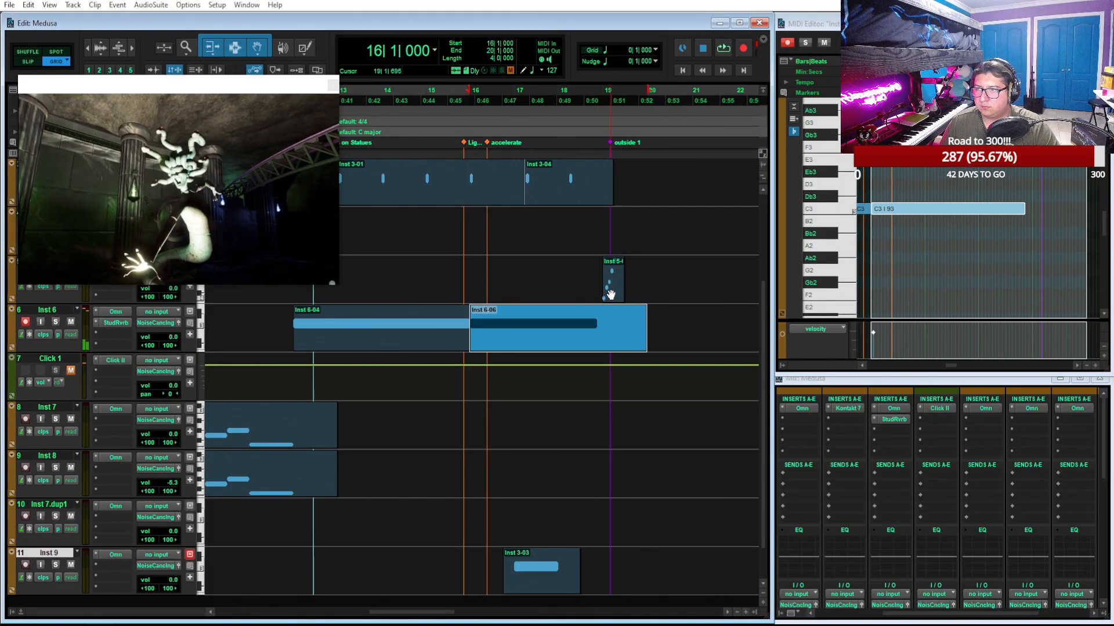
pyautogui.click(611, 295)
pyautogui.moveTo(958, 251); pyautogui.dragTo(956, 190)
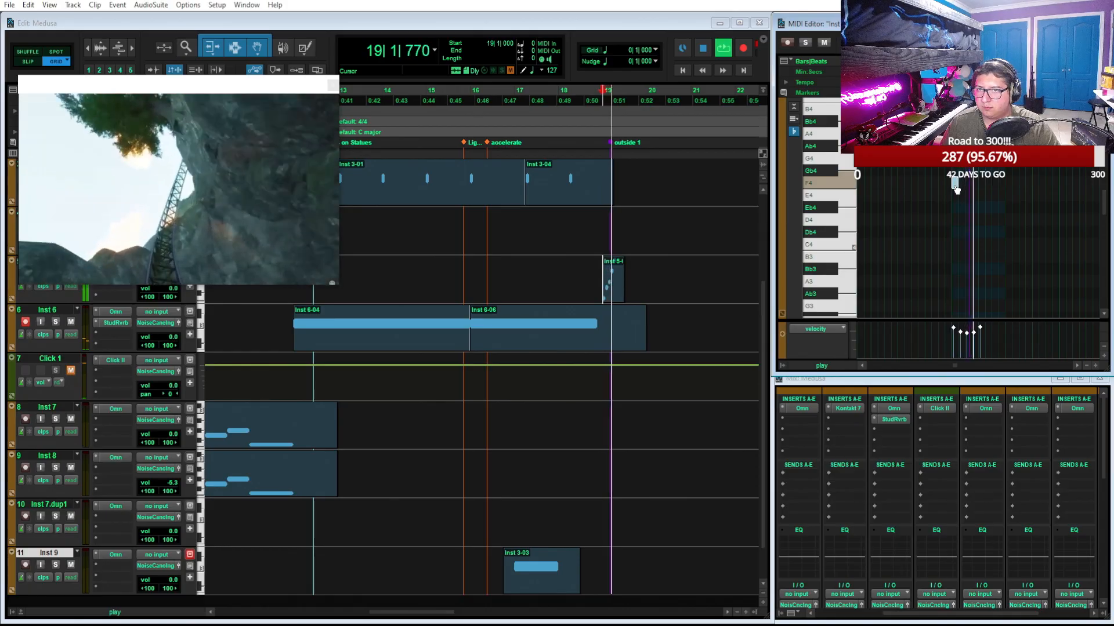
pyautogui.press('space')
# Play the mix from 17|1 and again from 16|1 to judge the Inst 9 sound against the video
pyautogui.click(513, 96)
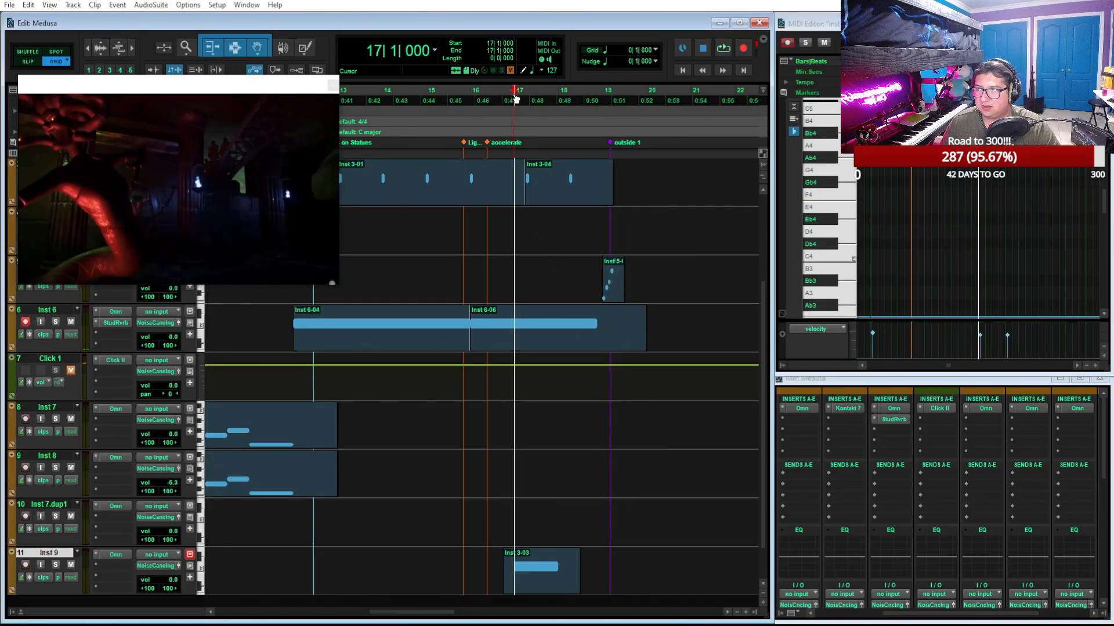
pyautogui.press('space')
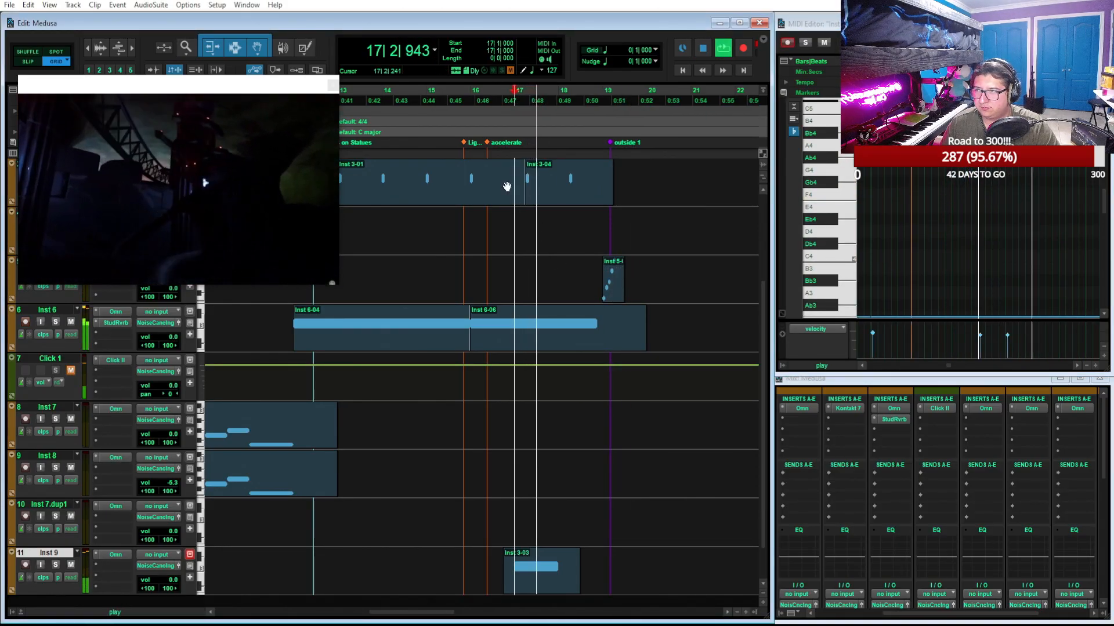
pyautogui.press('space')
pyautogui.click(469, 96)
pyautogui.press('space')
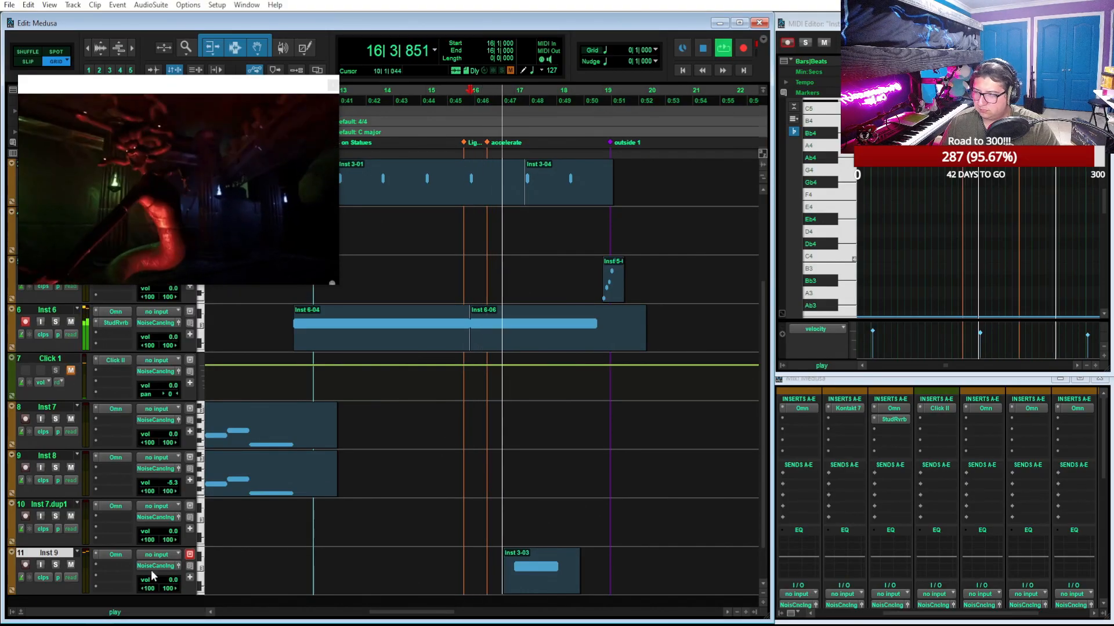
pyautogui.scroll(-1, 474, 530)
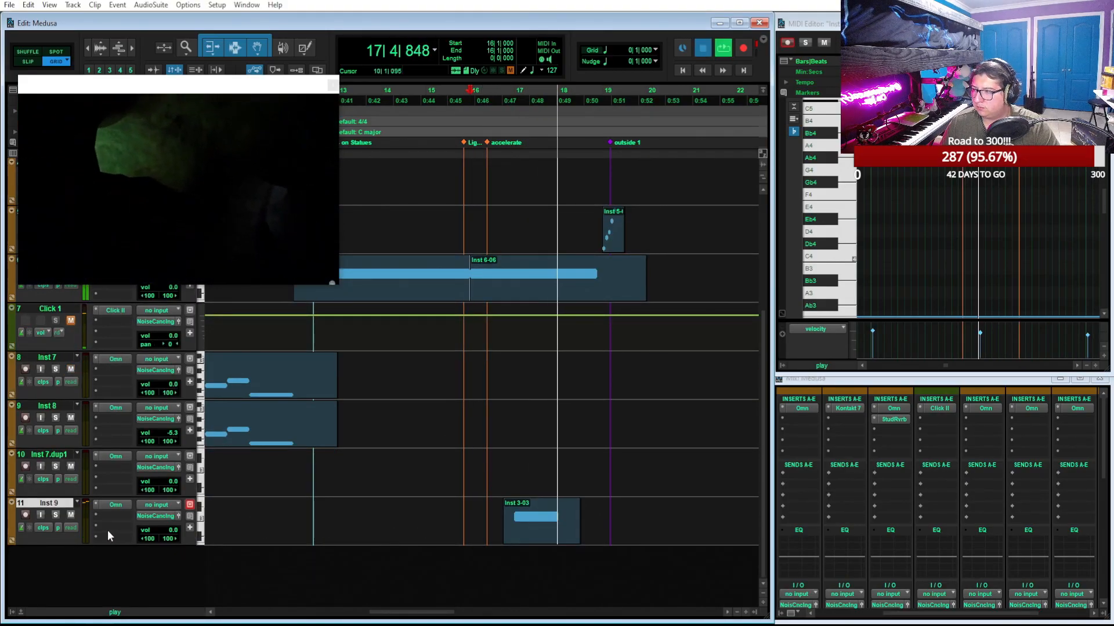
pyautogui.press('space')
# Show an audio volume automation lane under Inst 9, lower the track volume to -15.2 and play from 16|1
pyautogui.click(12, 541)
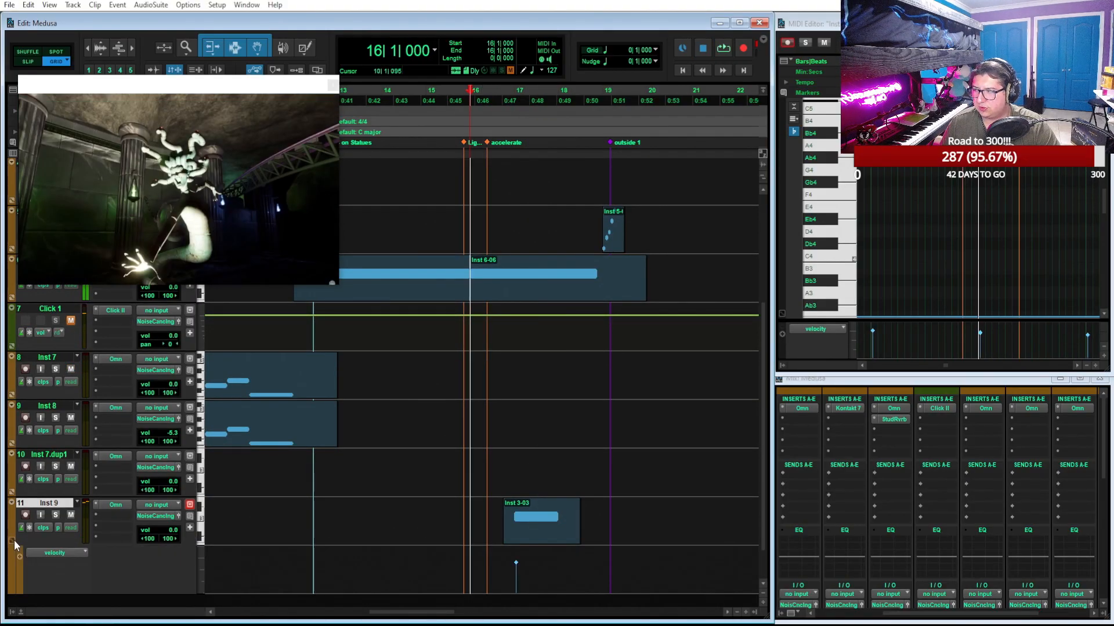
pyautogui.click(55, 553)
pyautogui.click(79, 510)
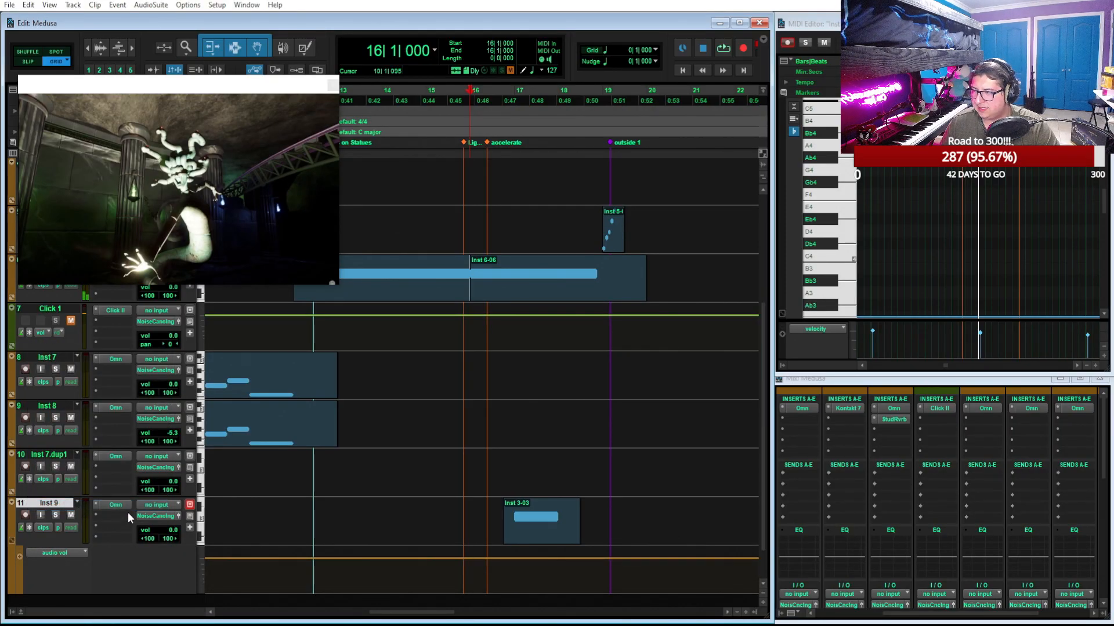
pyautogui.moveTo(173, 532); pyautogui.dragTo(185, 548)
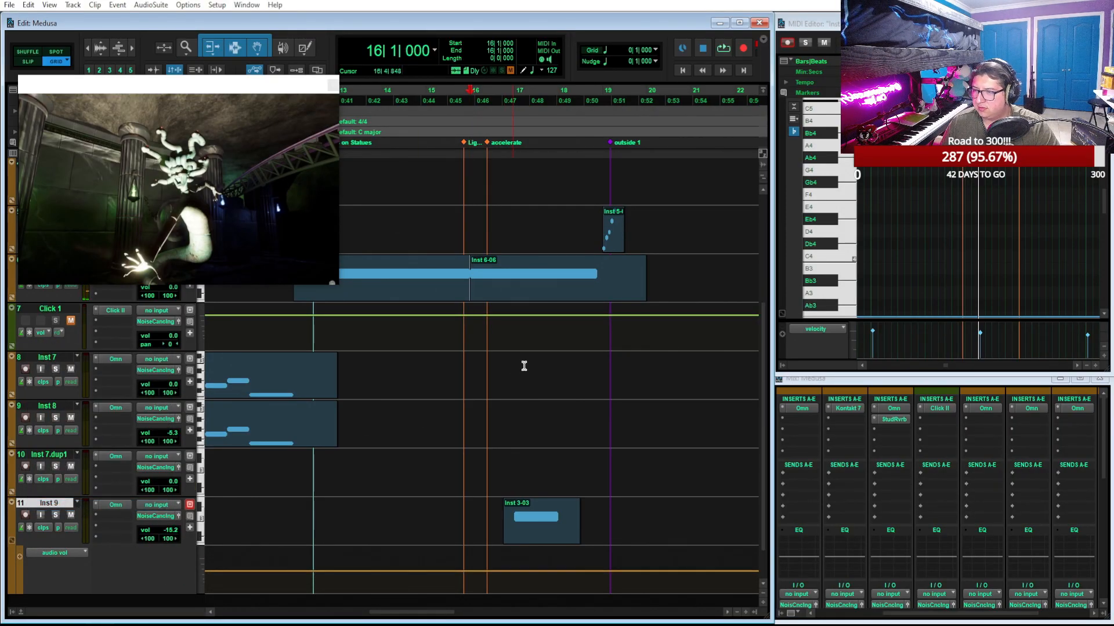
pyautogui.press('space')
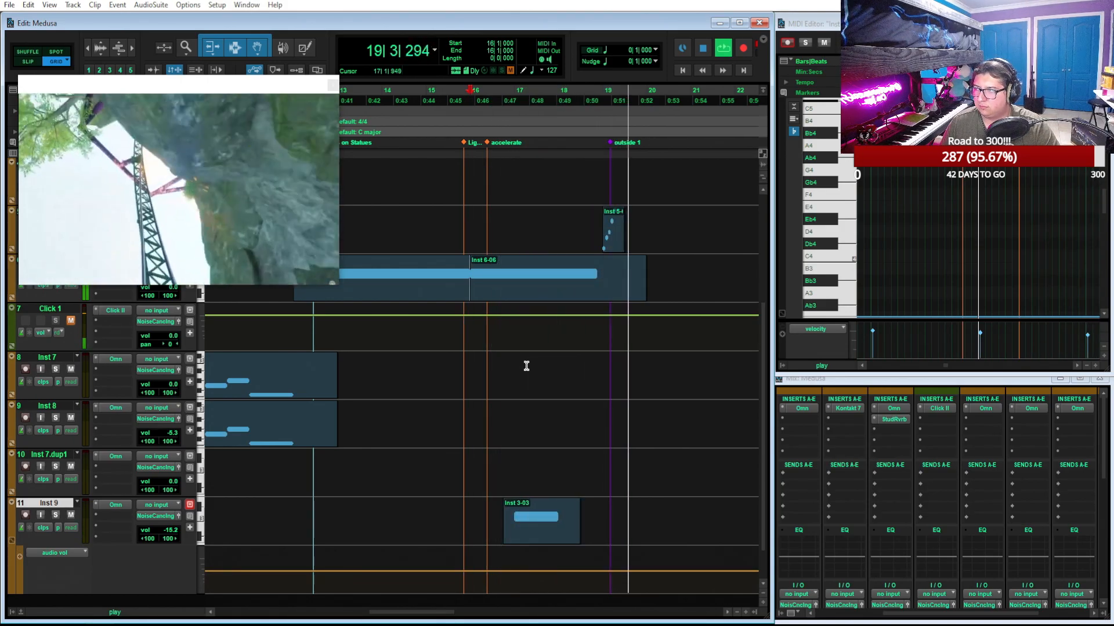
# Lengthen the C3 note in the Inst 6-06 clip to end at 19|1 and replay the mix from 16|1
pyautogui.hscroll(-2, 706, 336)
pyautogui.hscroll(3, 706, 335)
pyautogui.click(516, 293)
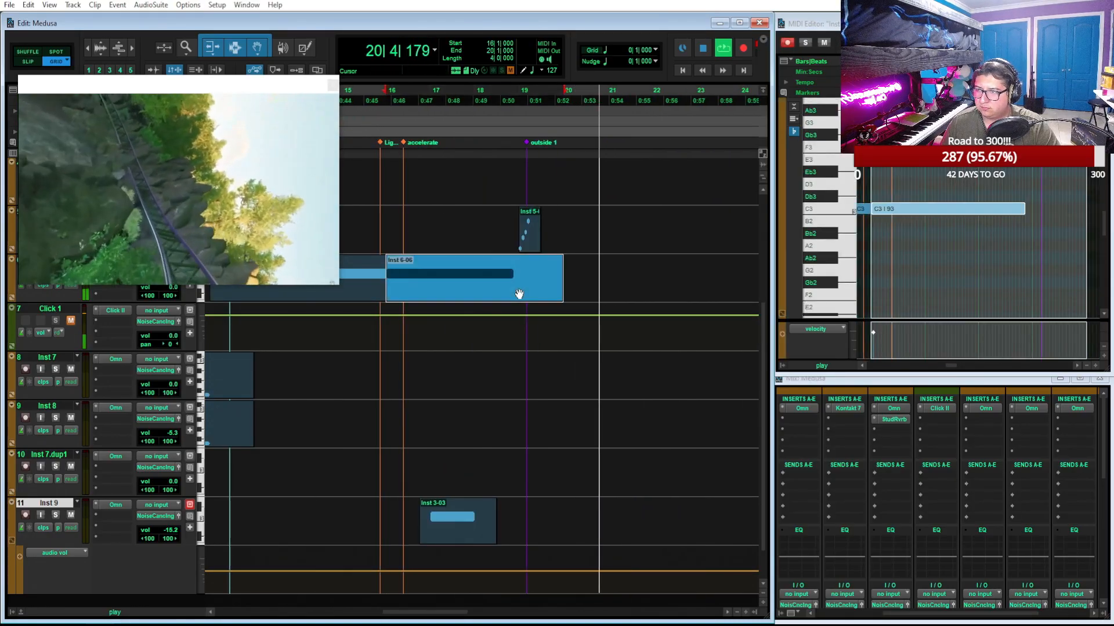
pyautogui.moveTo(1026, 209); pyautogui.dragTo(1033, 208)
pyautogui.press('space')
pyautogui.press('space')
# Raise the Inst 9 track volume to -13.9 during playback and stop the mix
pyautogui.press('t')
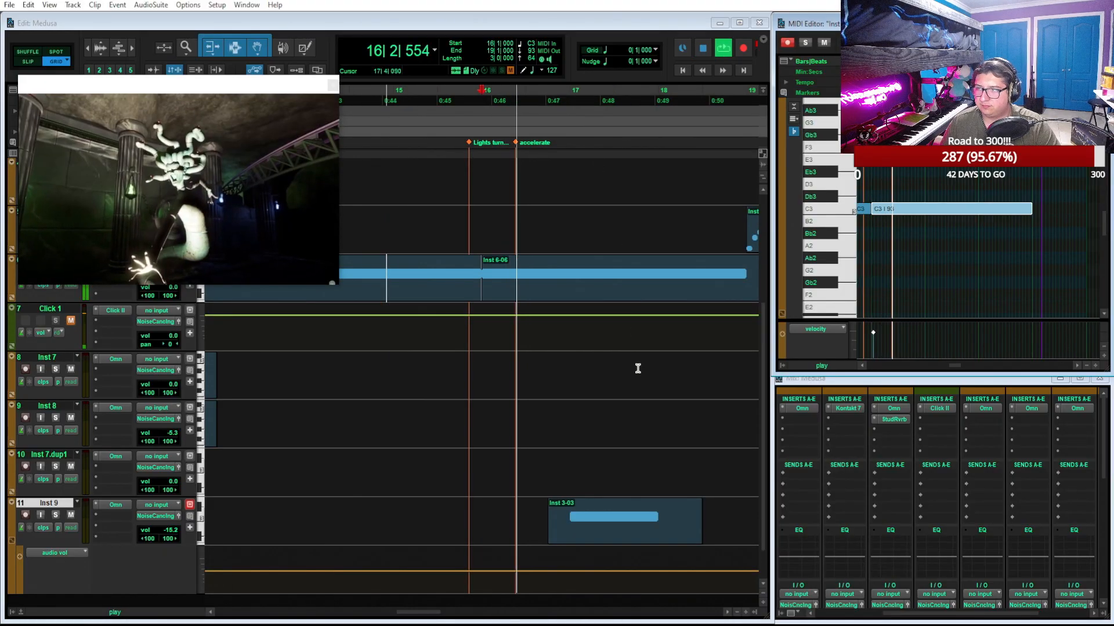
pyautogui.scroll(3, 638, 370)
pyautogui.scroll(-2, 638, 371)
pyautogui.hscroll(3, 637, 370)
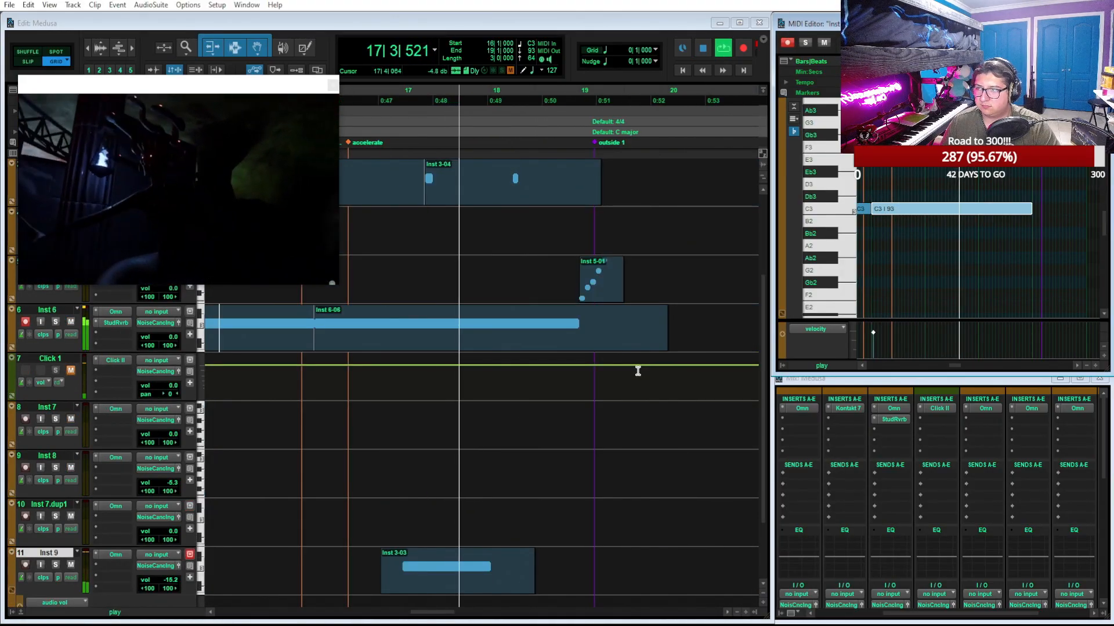
pyautogui.moveTo(166, 582); pyautogui.dragTo(165, 578)
pyautogui.press('space')
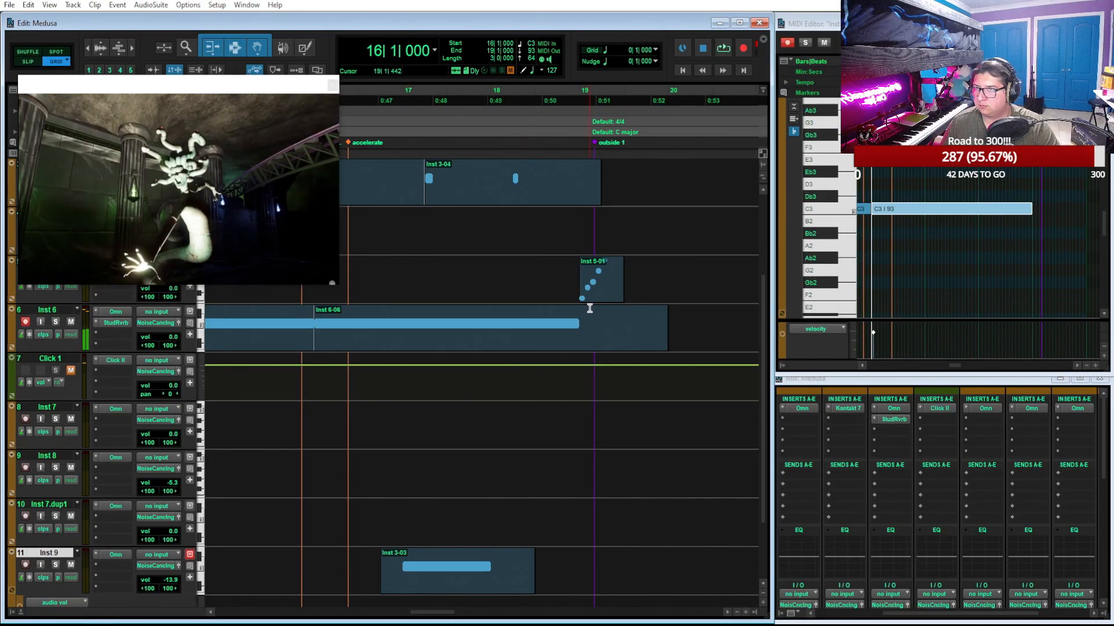
# Play the passage from 19|1 repeatedly to check the Inst 5-01 run against the outside 1 marker
pyautogui.click(580, 102)
pyautogui.press('space')
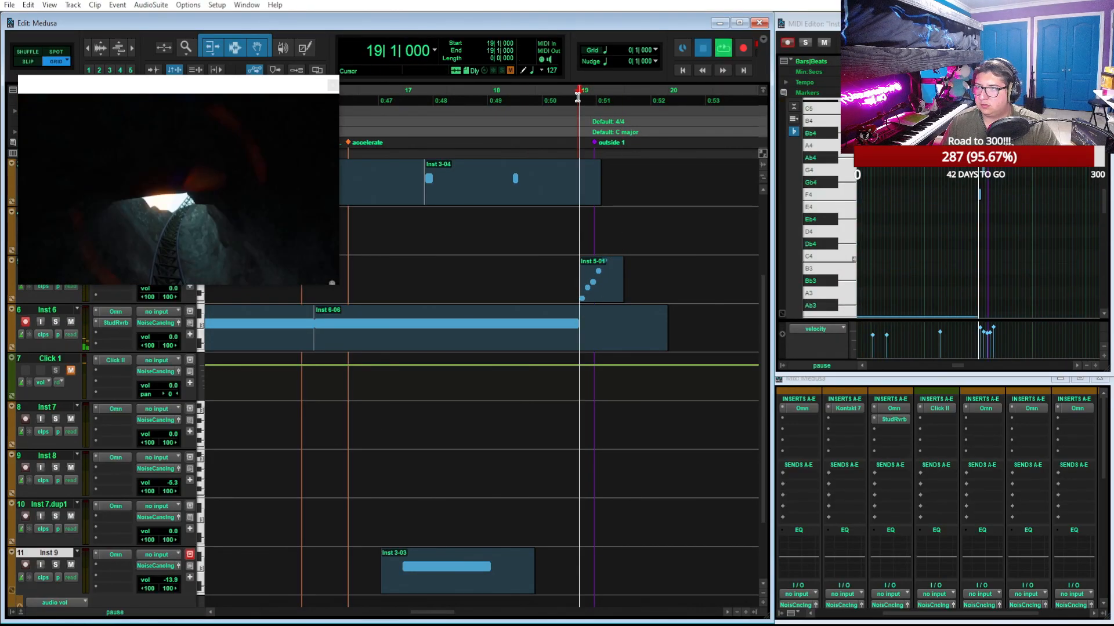
pyautogui.press('space')
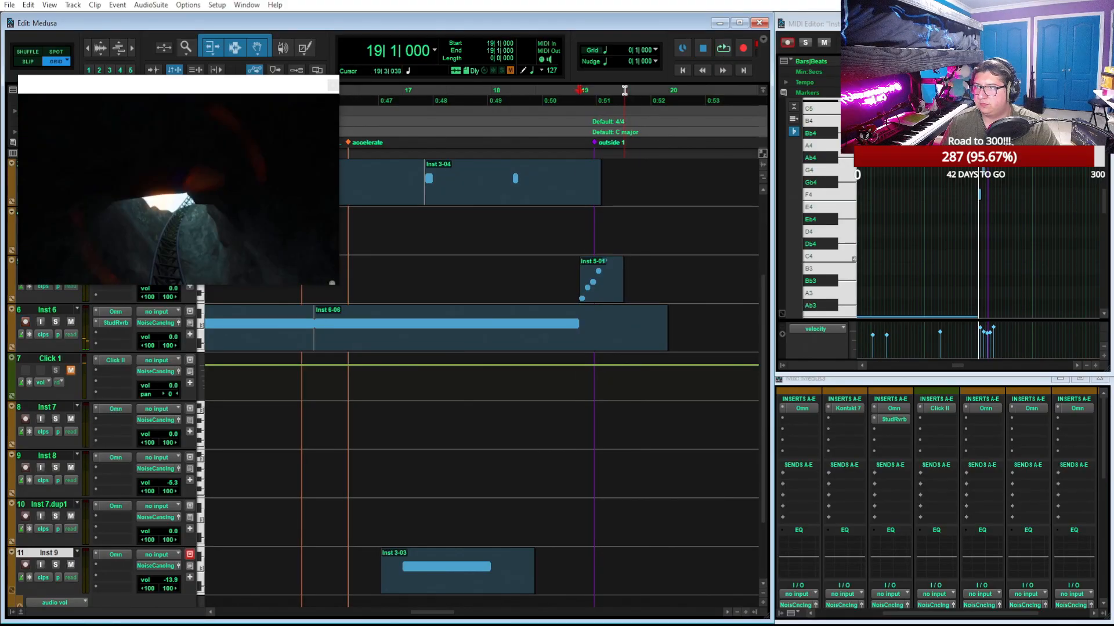
pyautogui.press('space')
pyautogui.press('space')
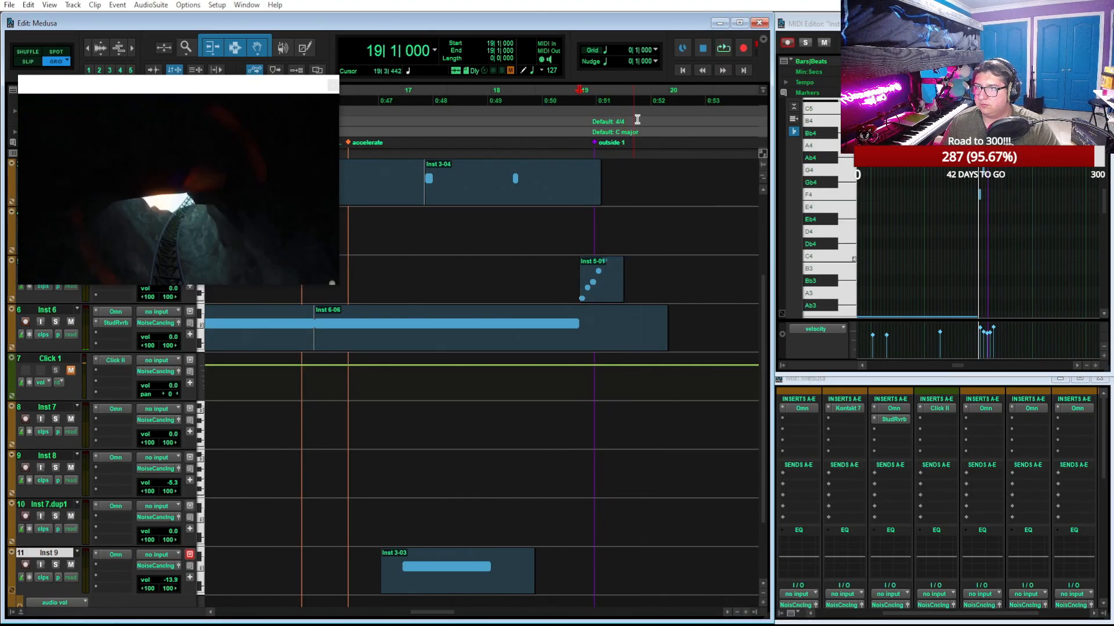
pyautogui.hotkey('ctrl', ']')
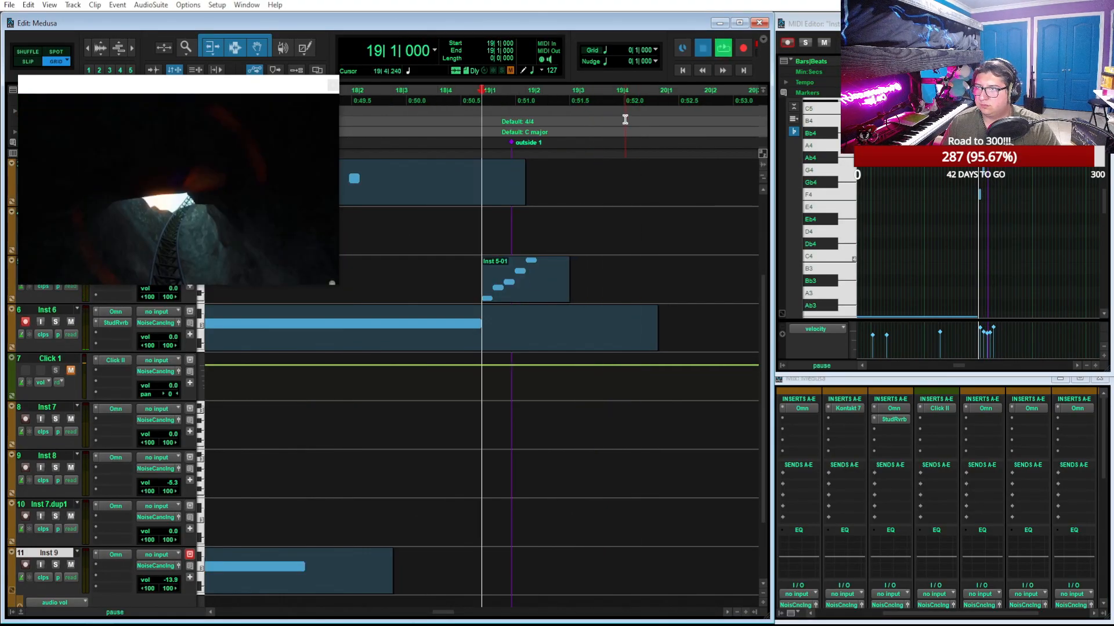
pyautogui.press('space')
pyautogui.press('space')
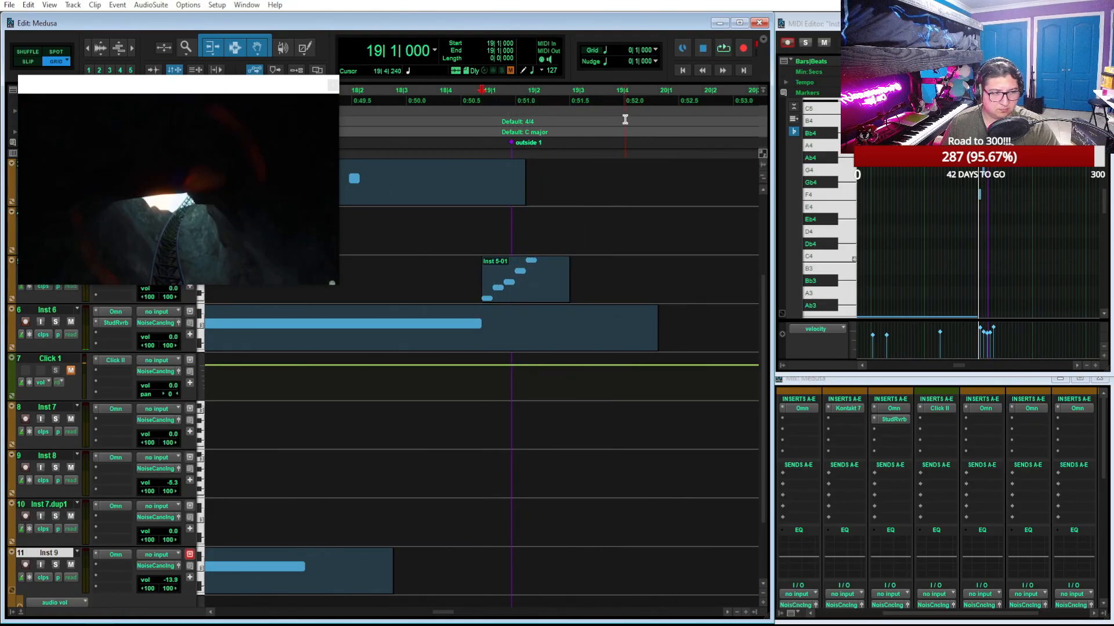
# Move the video window out of the way and add a Bar|Beat marker at 20|1 with the default name
pyautogui.click(661, 94)
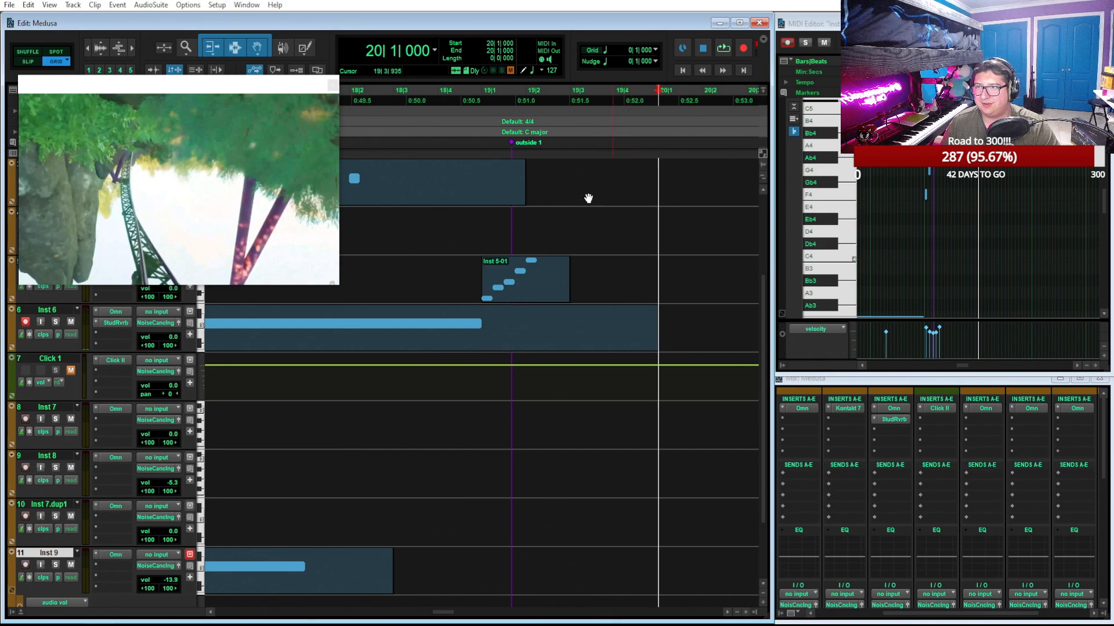
pyautogui.moveTo(307, 88); pyautogui.dragTo(344, 105)
pyautogui.click(370, 105)
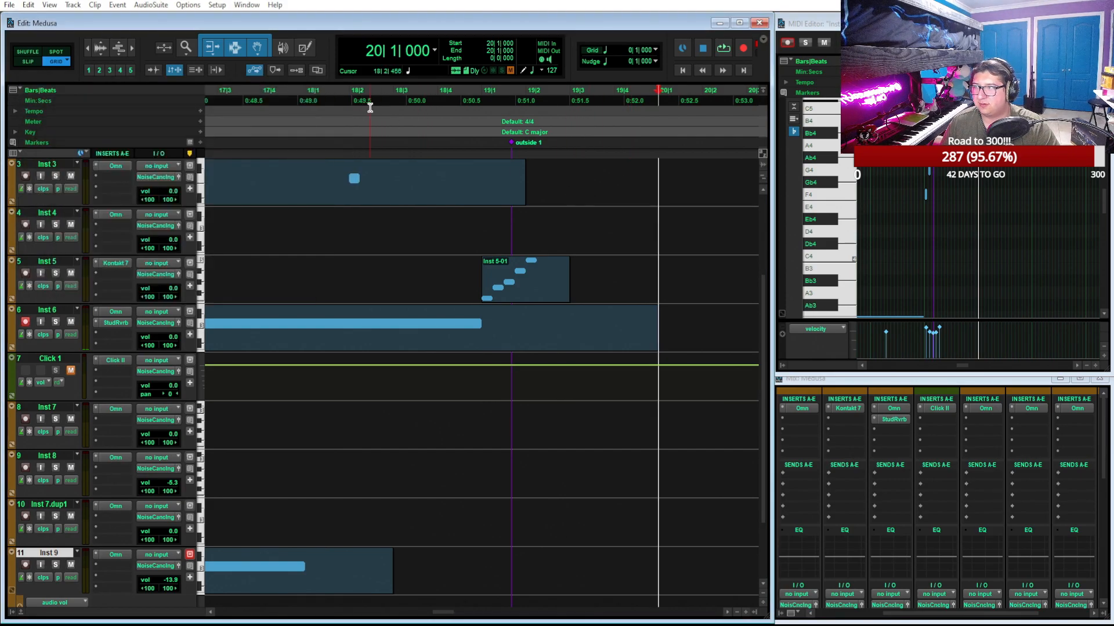
pyautogui.click(201, 142)
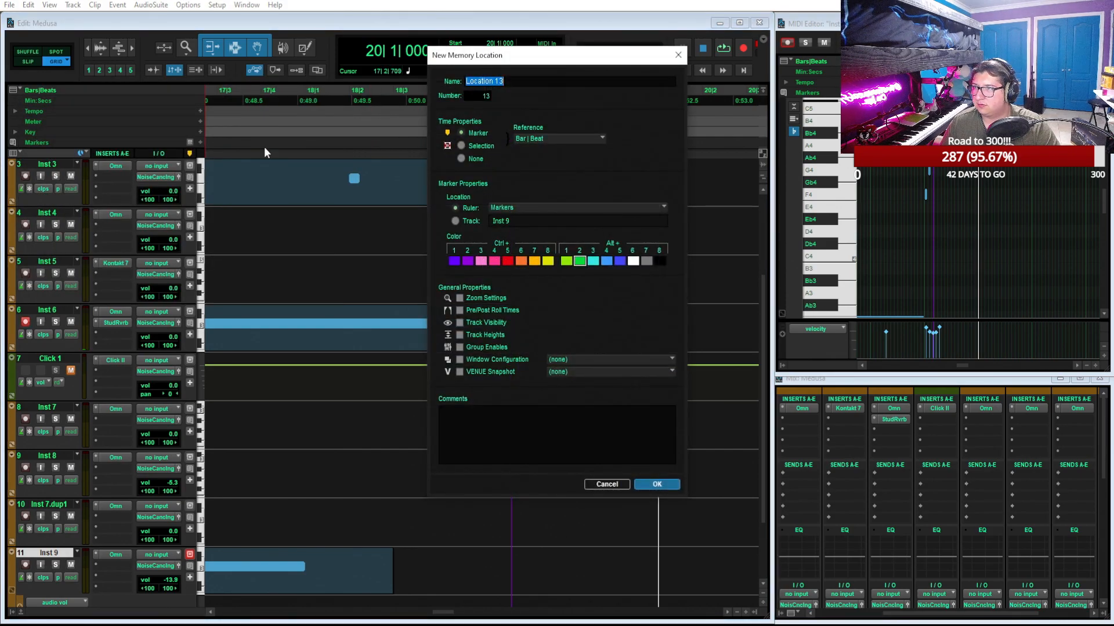
pyautogui.click(656, 484)
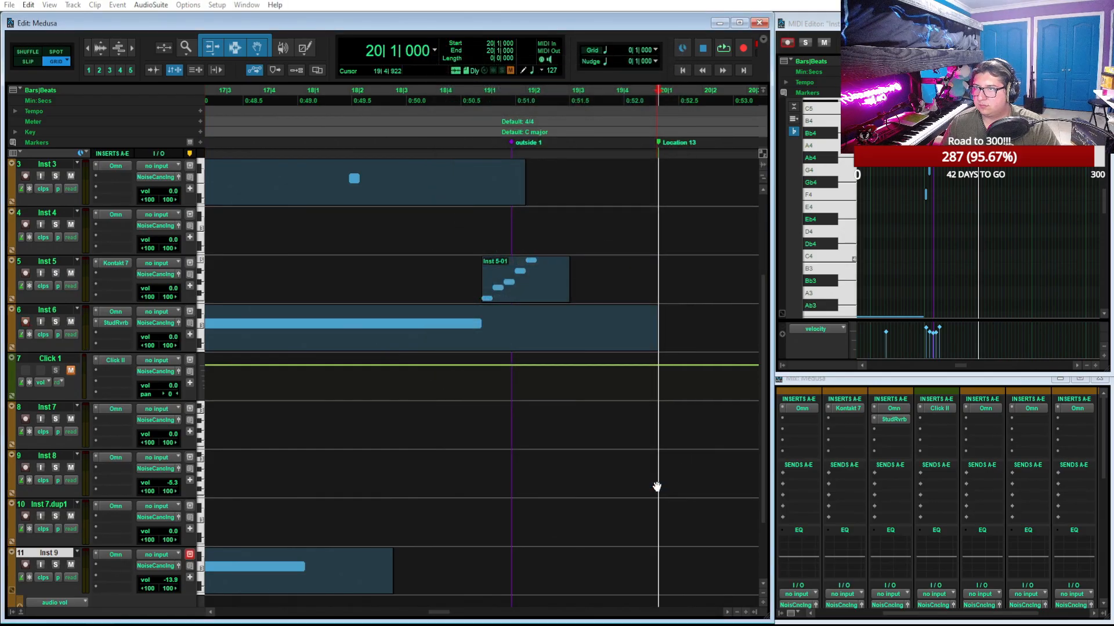
# Play briefly from the new marker at 20|1 and review the arrangement around it up to the video track
pyautogui.press('space')
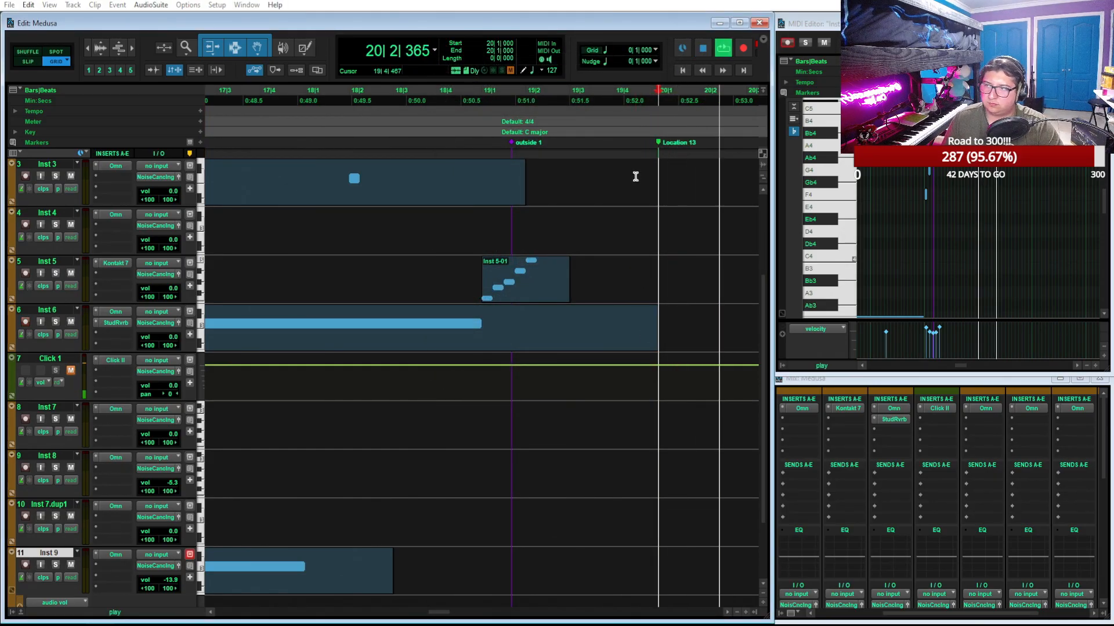
pyautogui.press('space')
pyautogui.press('r')
pyautogui.press('r')
pyautogui.scroll(3, 543, 351)
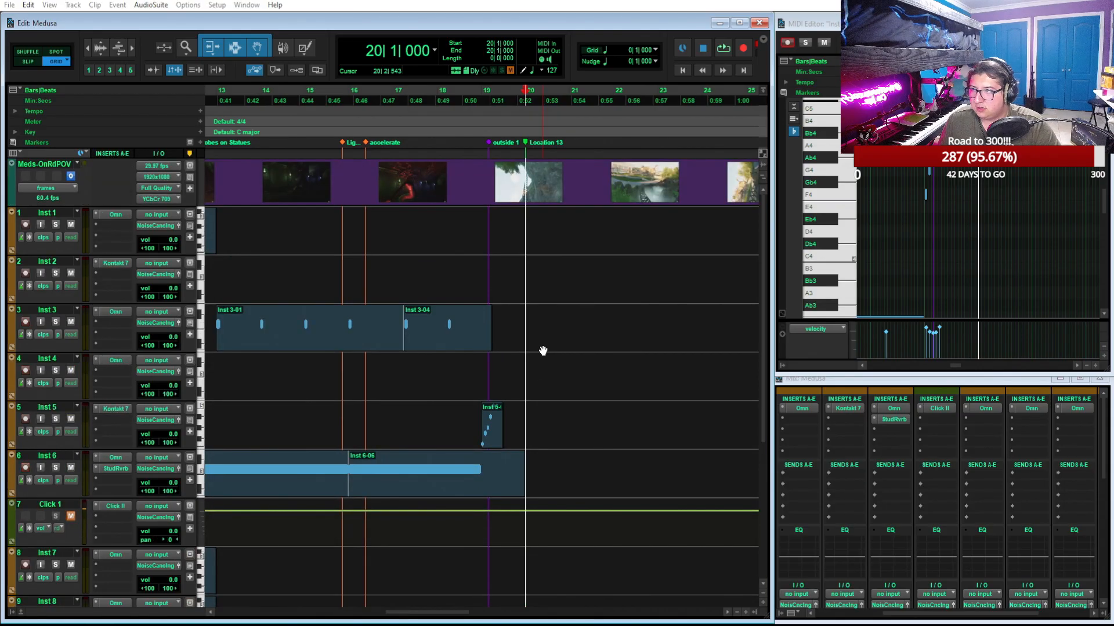
# Duplicate the Inst 7 and Inst 8 clips that end at bar 13 and move the copies to start at 20|1
pyautogui.hscroll(-3, 543, 351)
pyautogui.scroll(-2, 543, 351)
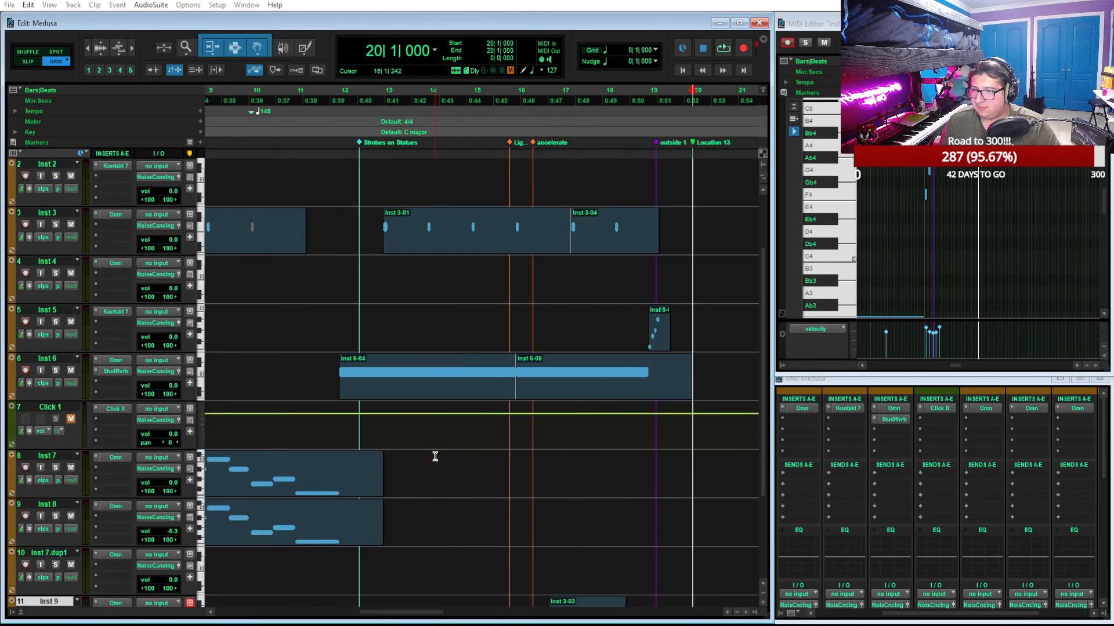
pyautogui.doubleClick(333, 492)
pyautogui.keyDown('shift'); pyautogui.click(330, 521); pyautogui.keyUp('shift')
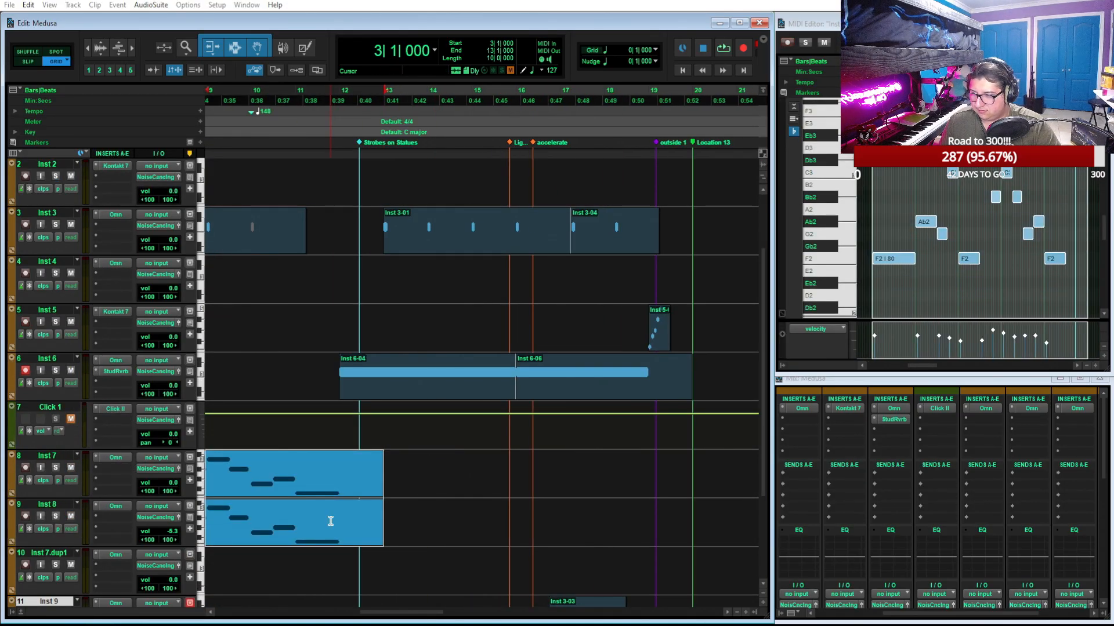
pyautogui.hotkey('ctrl', 'd')
pyautogui.moveTo(451, 486); pyautogui.dragTo(759, 481)
pyautogui.hscroll(1, 638, 482)
# Duplicate the Inst 6-06 clip so the copy starts at 20|1, and play the new section from there
pyautogui.click(476, 395)
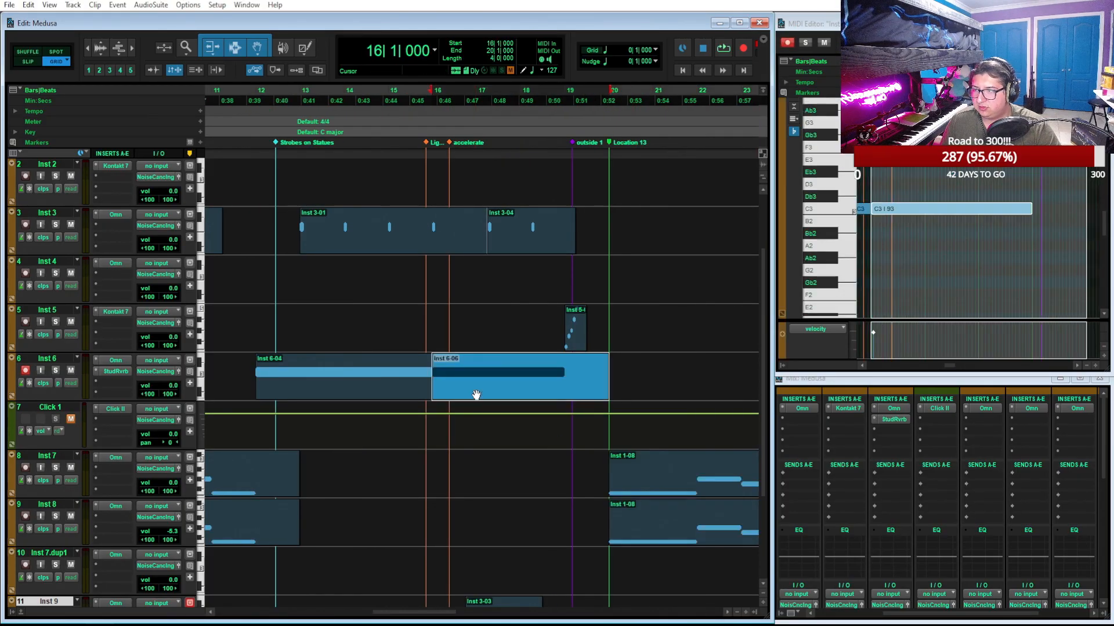
pyautogui.hotkey('ctrl', 'd')
pyautogui.click(693, 487)
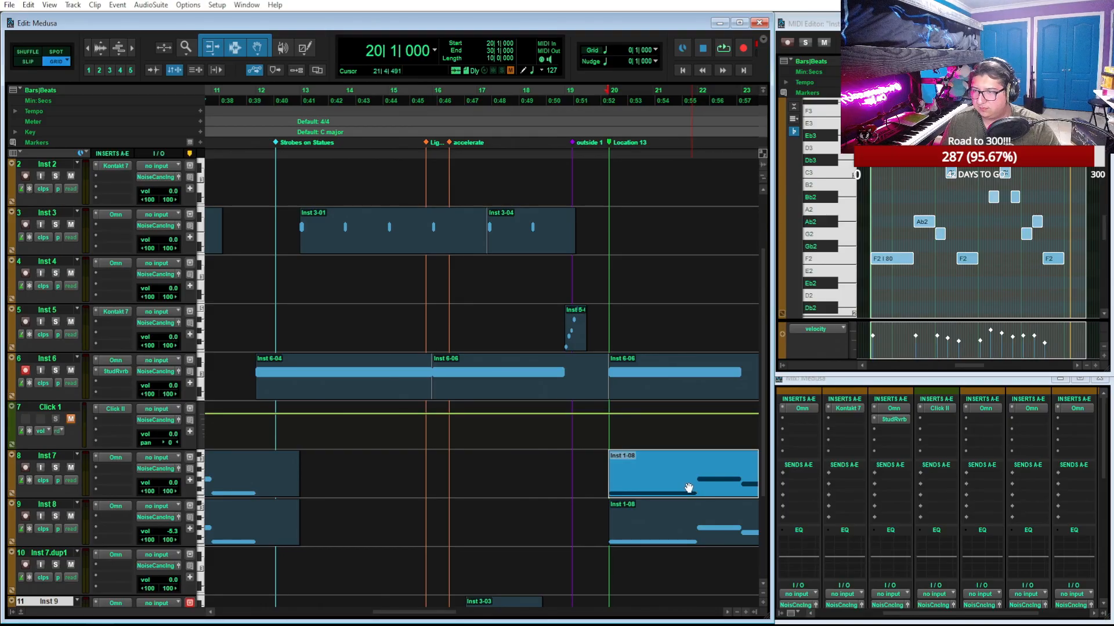
pyautogui.press('space')
pyautogui.hscroll(2, 679, 376)
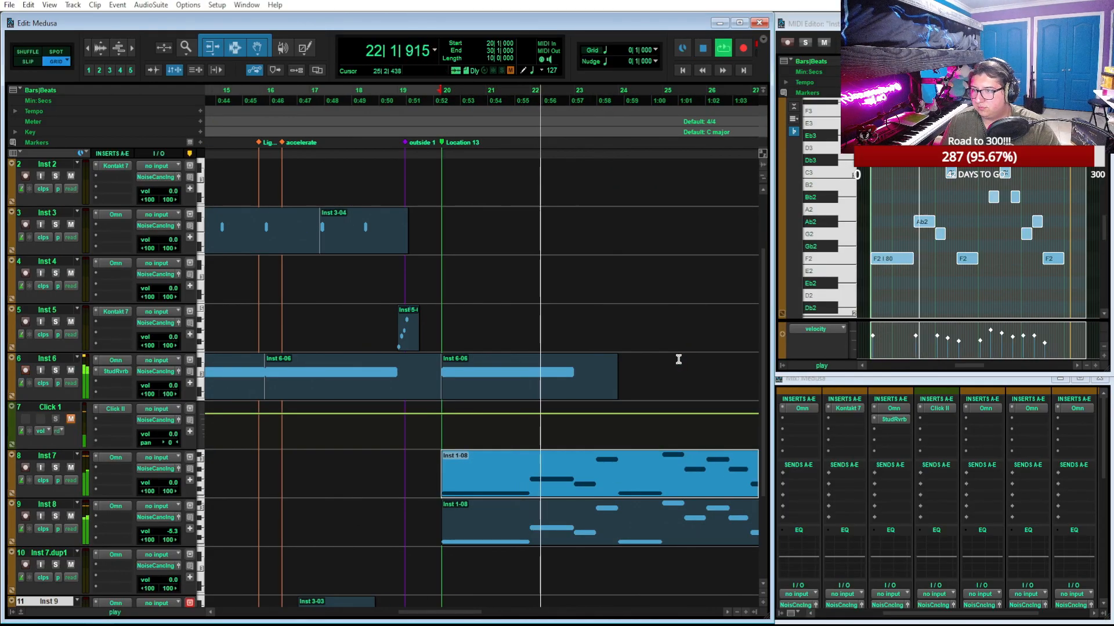
pyautogui.press('space')
# Solo Inst 6 during playback from 20|1 and review the arpeggiator and layers A and B of its Omnisphere patch
pyautogui.click(55, 370)
pyautogui.press('space')
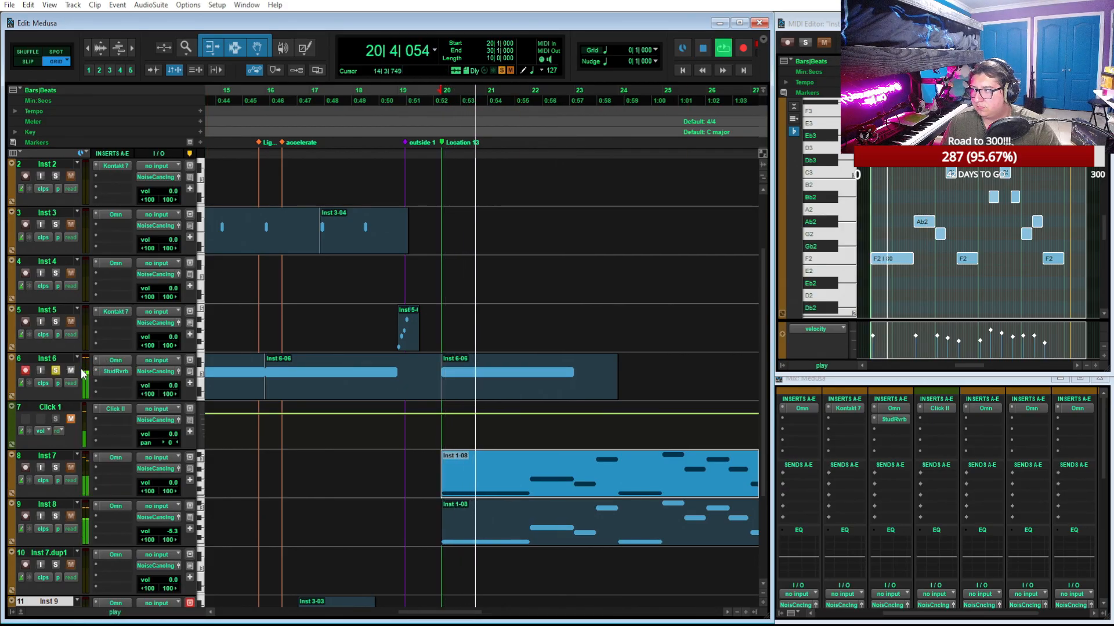
pyautogui.click(104, 361)
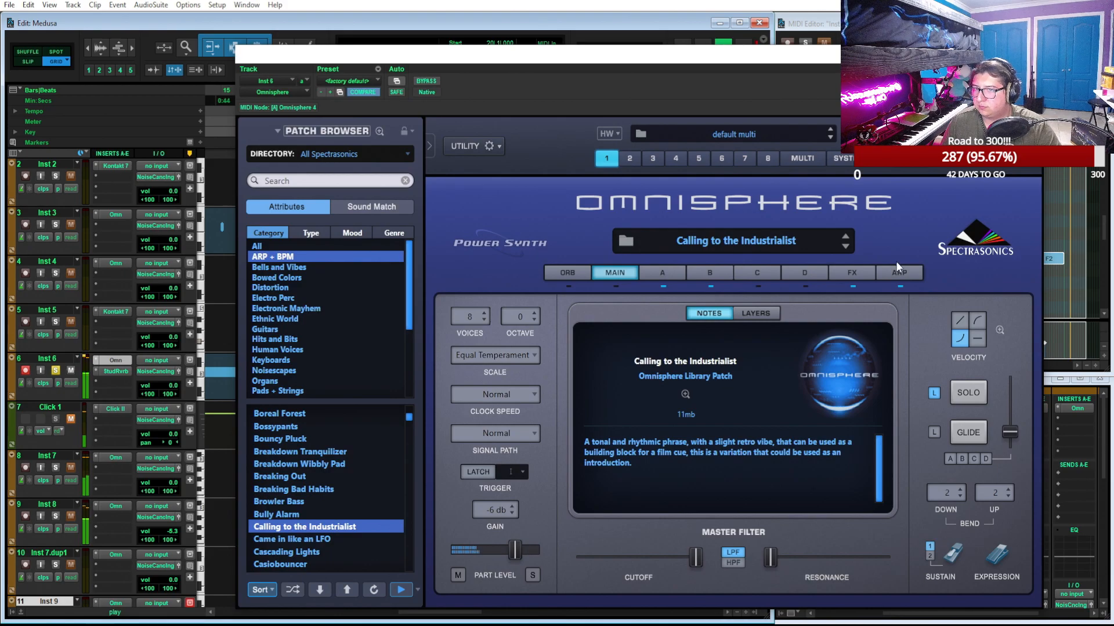
pyautogui.click(898, 273)
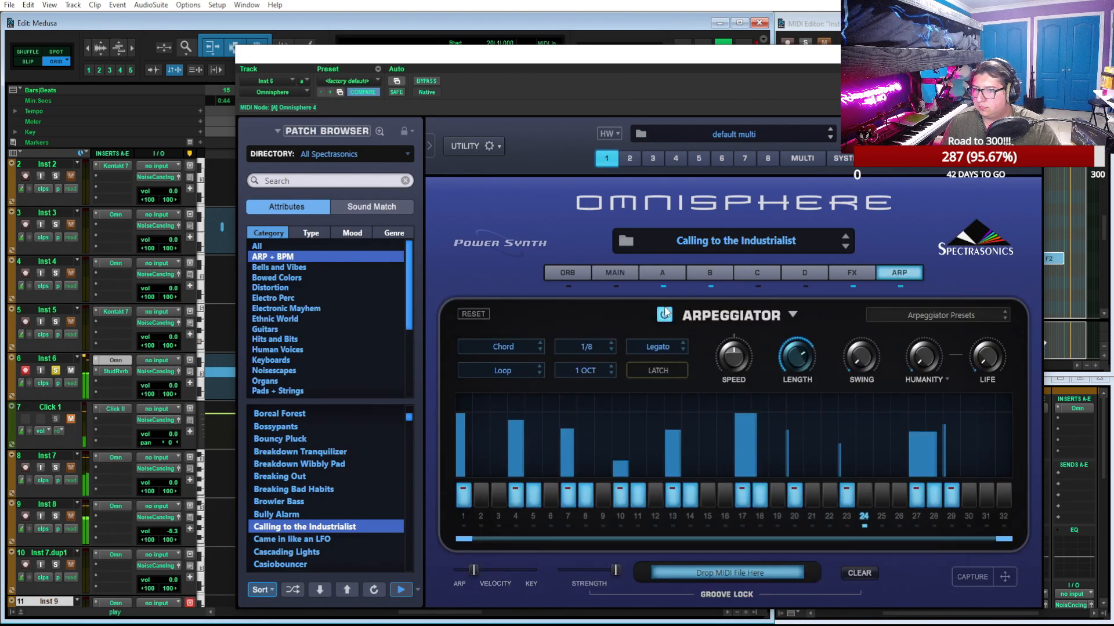
pyautogui.click(664, 276)
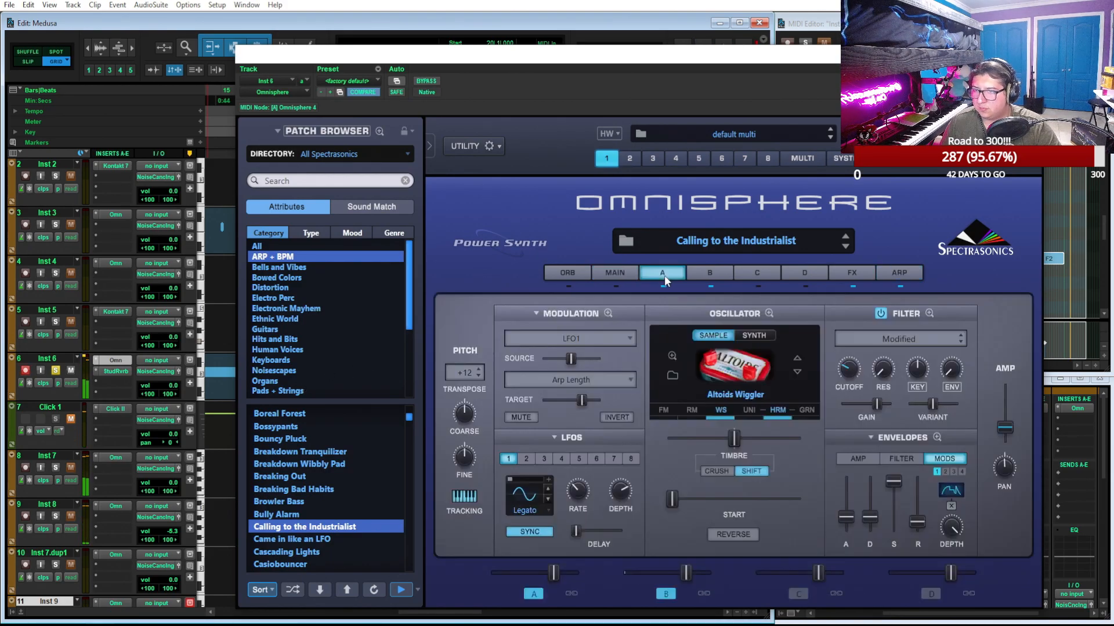
pyautogui.click(688, 270)
# Compare the patch with layer A off and on, turn layer B off, and replay from 20|1 with Omnisphere out of the way
pyautogui.click(533, 593)
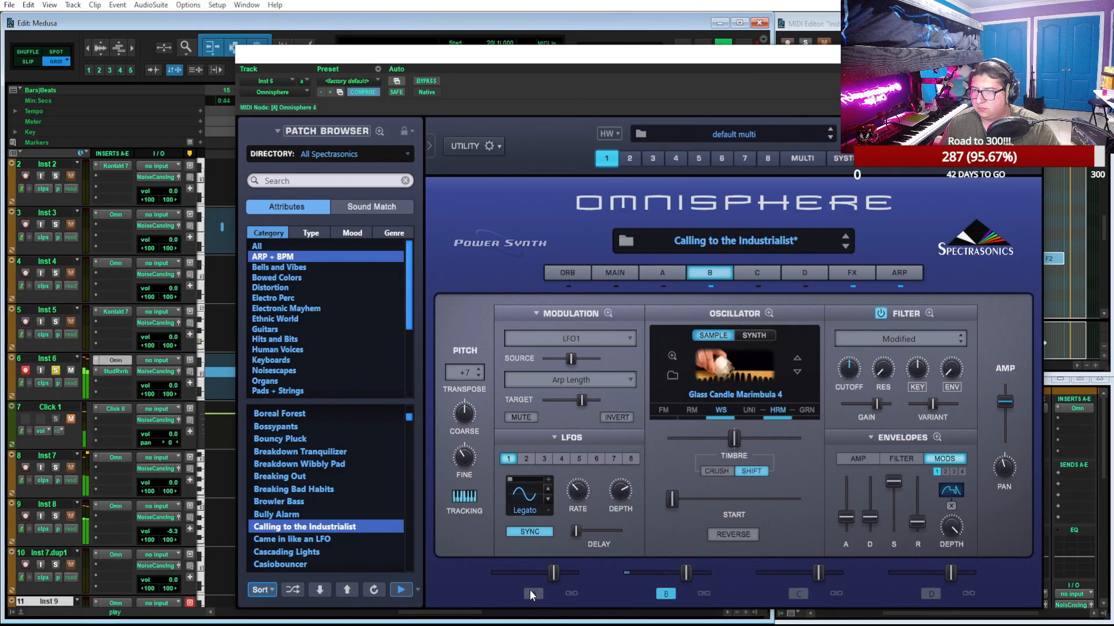
pyautogui.click(532, 593)
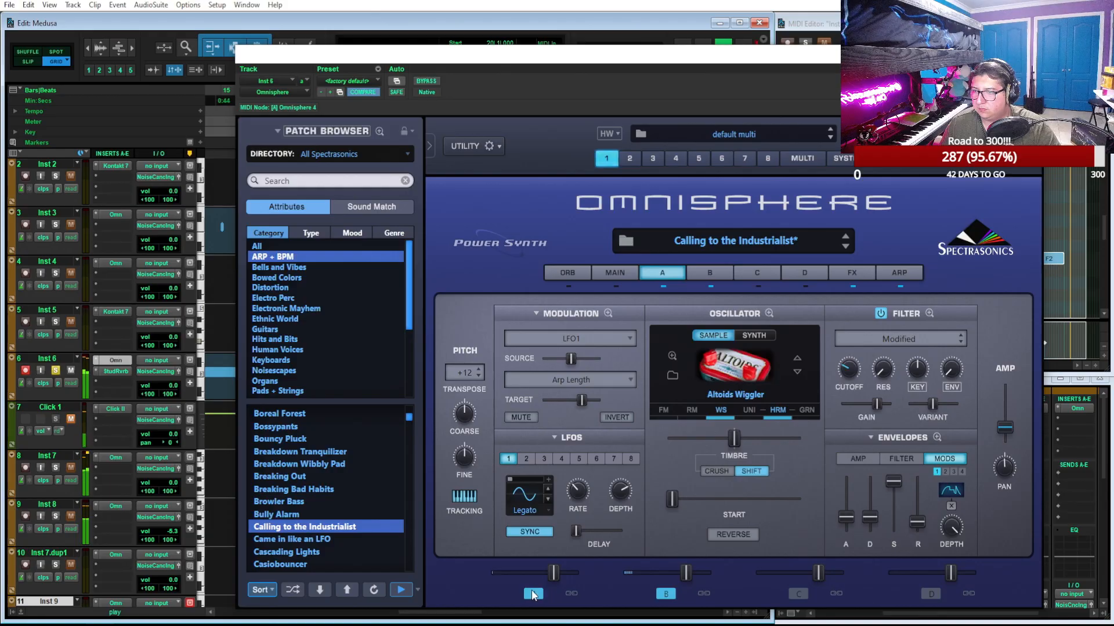
pyautogui.click(667, 592)
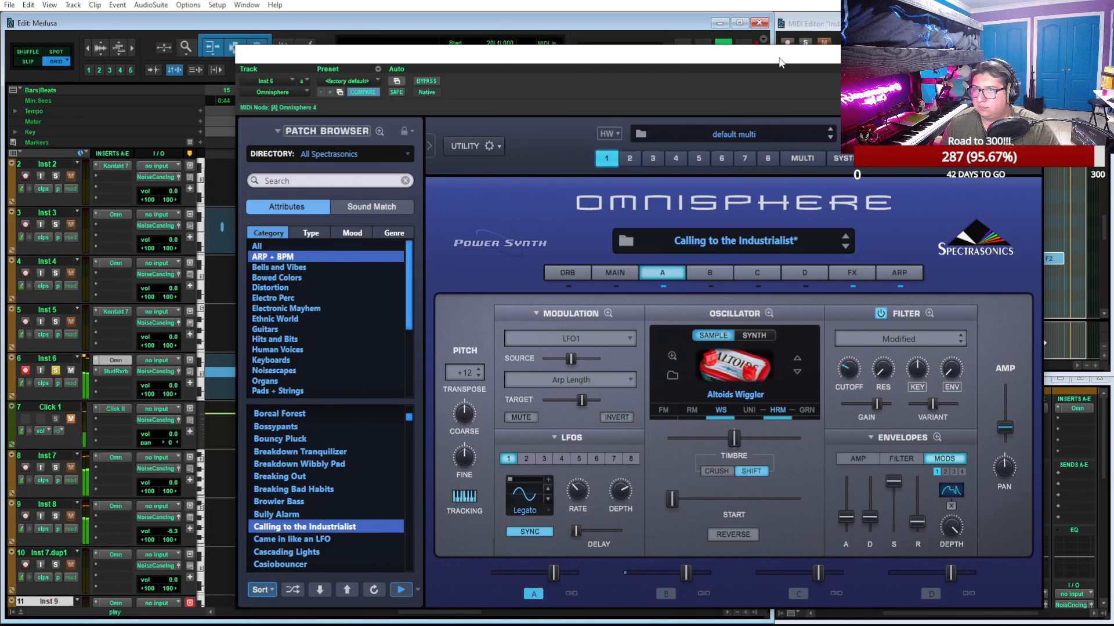
pyautogui.click(1033, 54)
pyautogui.press('space')
pyautogui.press('space')
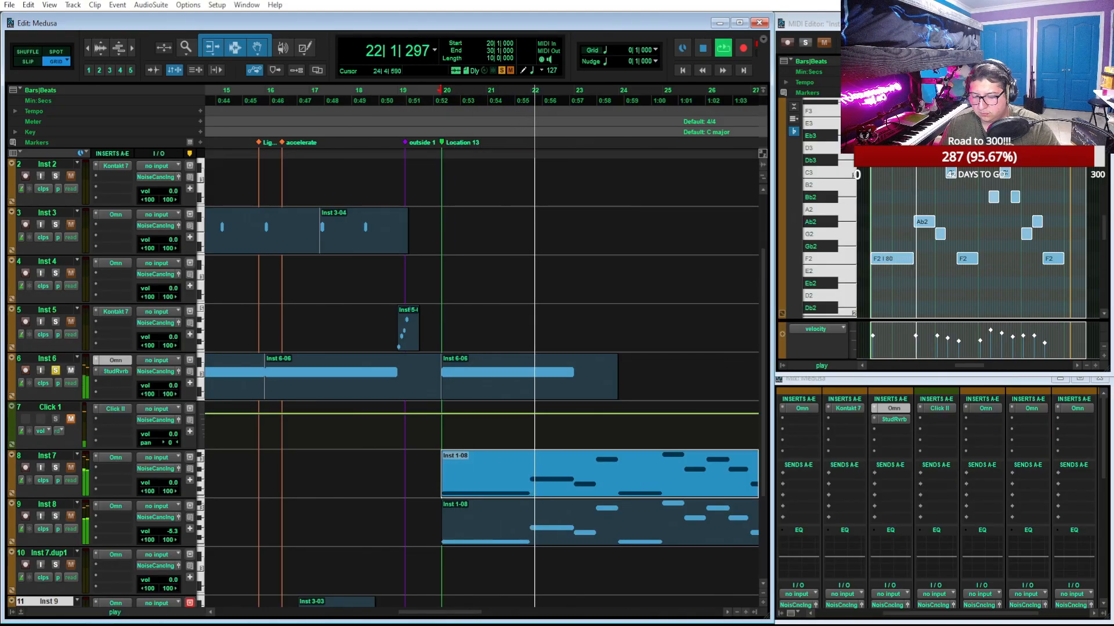
# Bring back the layer A settings in Omnisphere, set the window aside, and play the Inst 6-04 clip from 12|1
pyautogui.moveTo(638, 625); pyautogui.dragTo(706, 73)
pyautogui.click(597, 285)
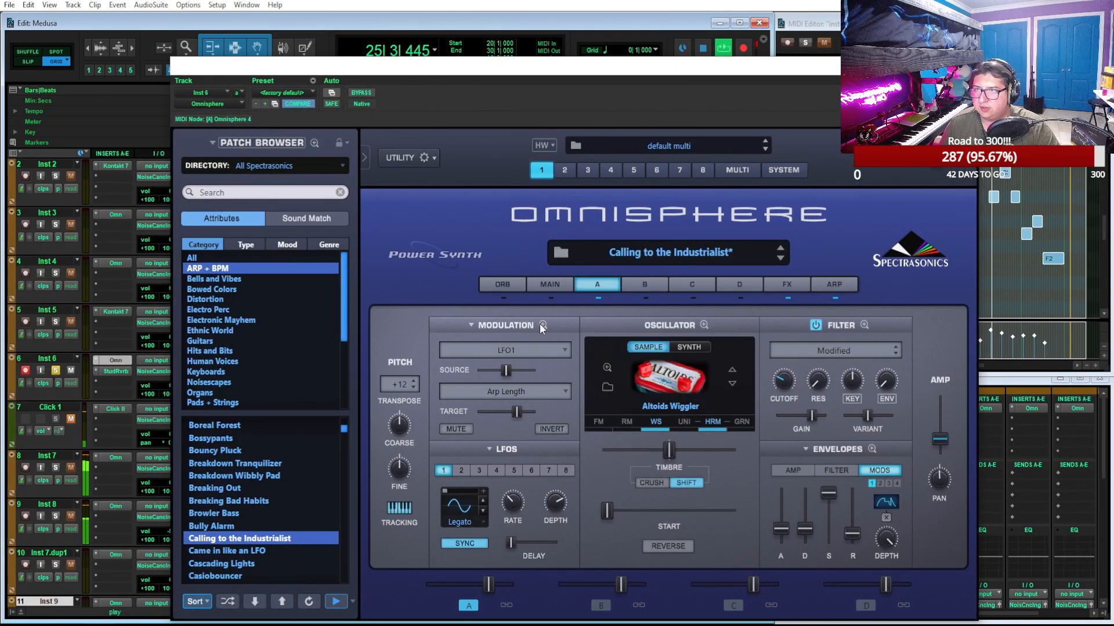
pyautogui.press('space')
pyautogui.moveTo(578, 66); pyautogui.dragTo(876, 53)
pyautogui.hscroll(-3, 330, 394)
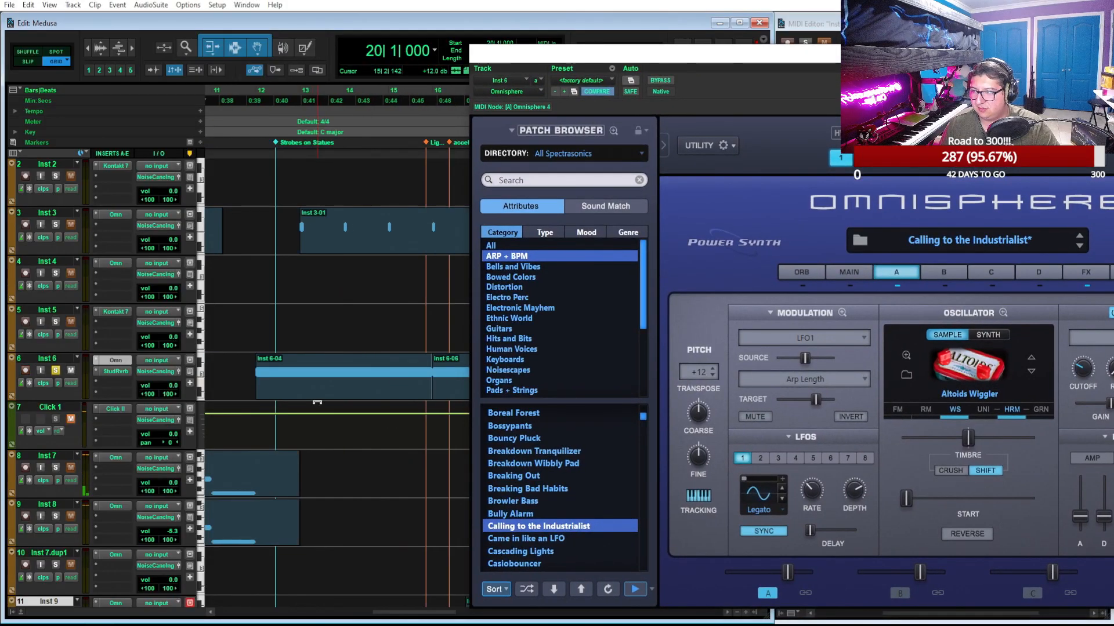
pyautogui.click(329, 390)
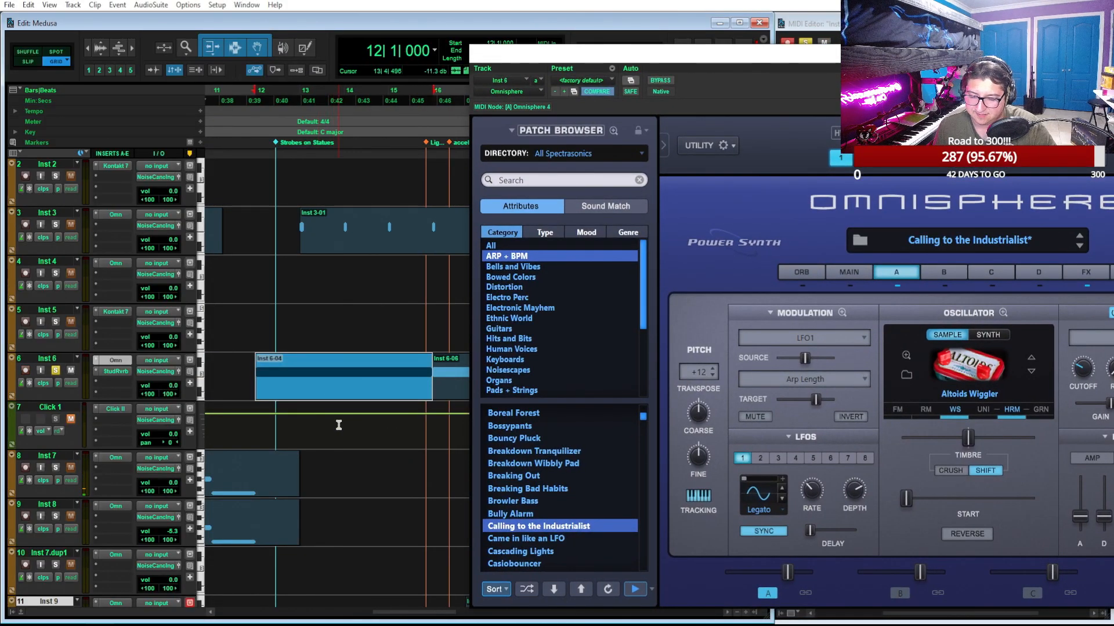
pyautogui.press('space')
# Examine layer A's full modulation matrix, try muting the LFO4-to-Amplitude routing, and return to the layer A settings
pyautogui.moveTo(872, 60); pyautogui.dragTo(705, 62)
pyautogui.click(674, 315)
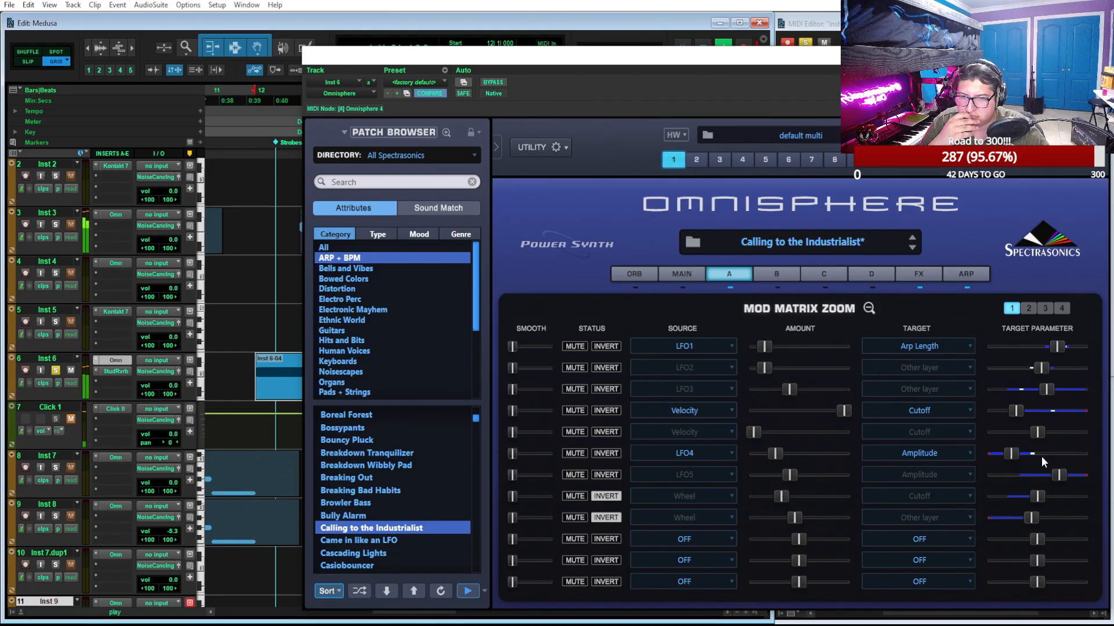
pyautogui.click(575, 453)
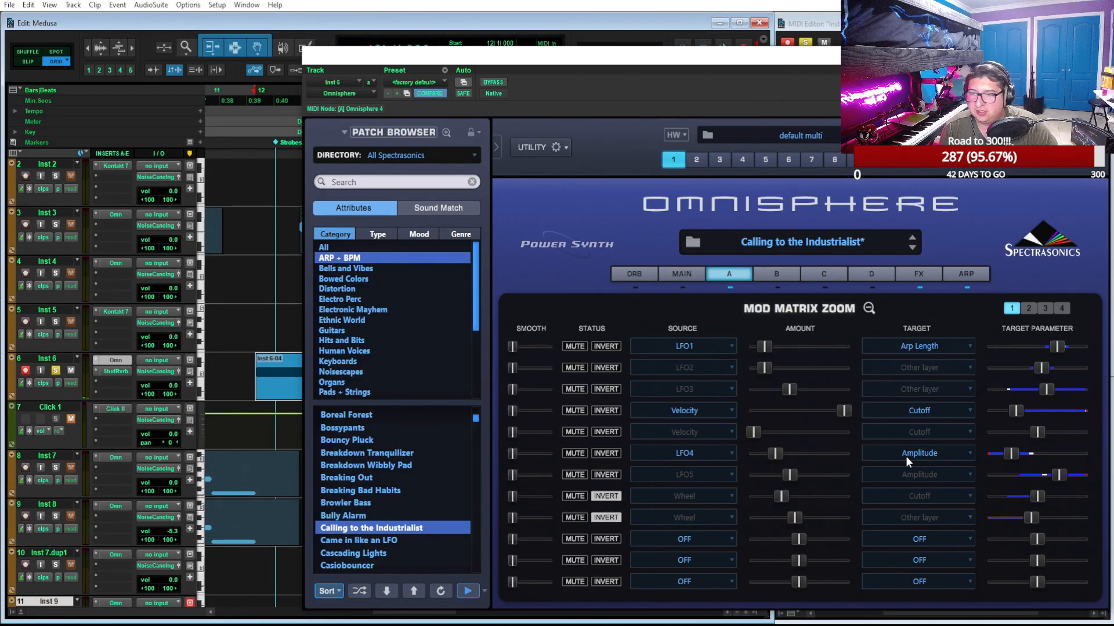
pyautogui.click(729, 275)
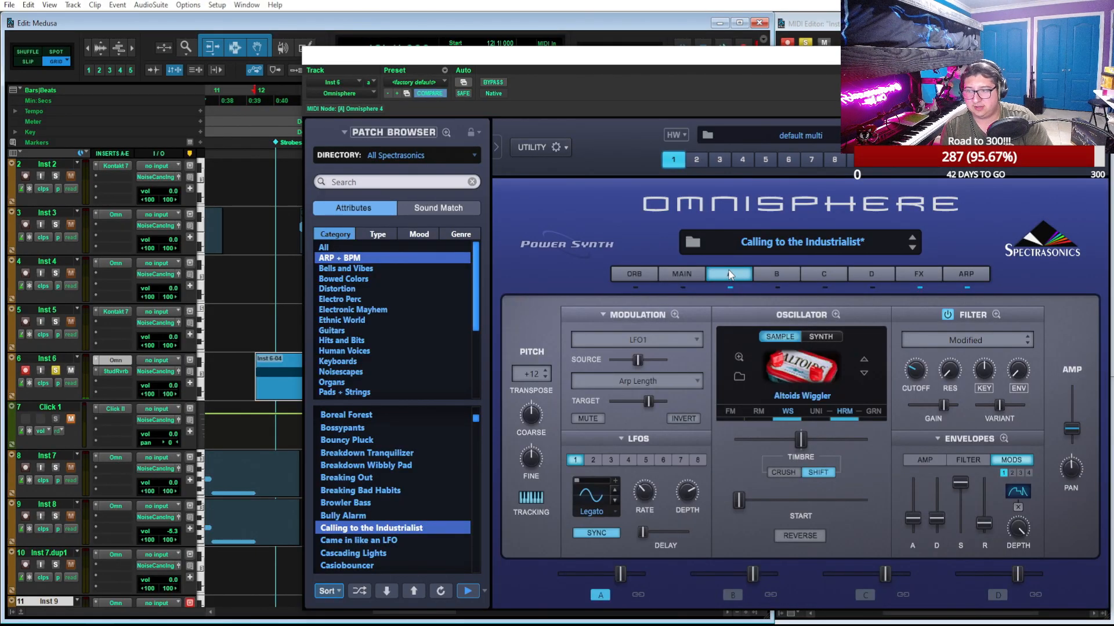
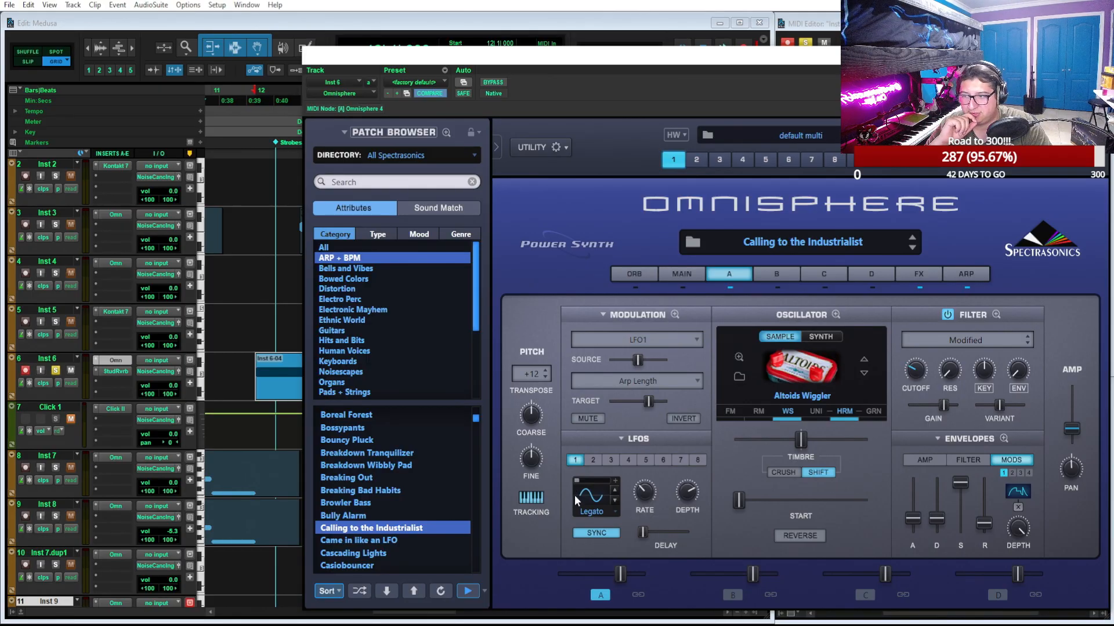
# Switch the Calling to the Industrialist patch from layer A to layer B, play it and review its modulation matrix and effects
pyautogui.click(632, 459)
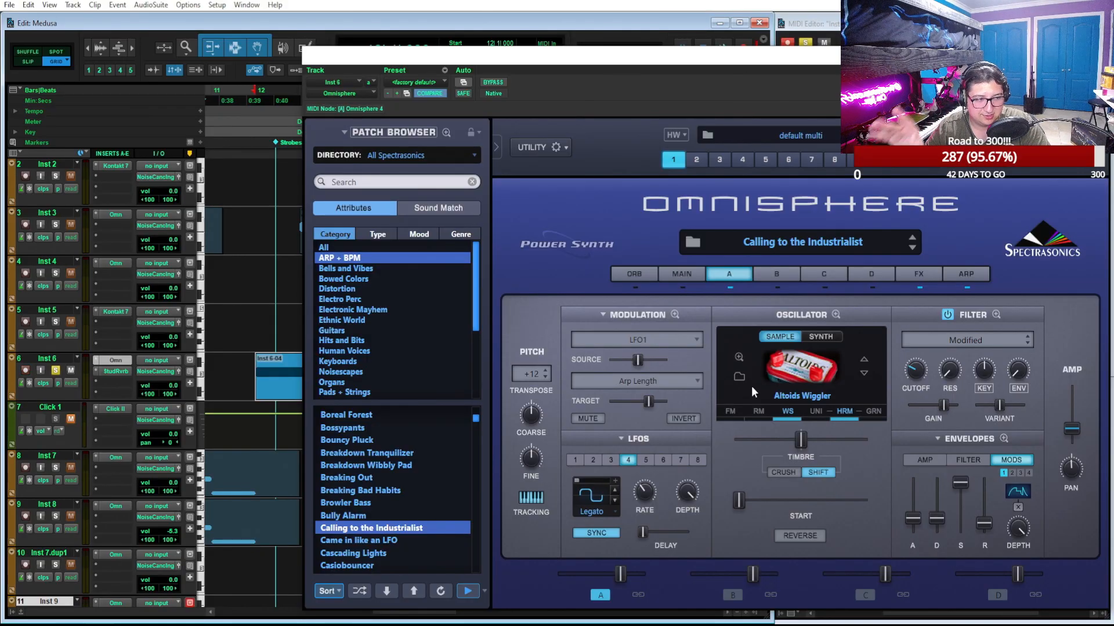
pyautogui.click(732, 596)
pyautogui.click(600, 595)
pyautogui.press('space')
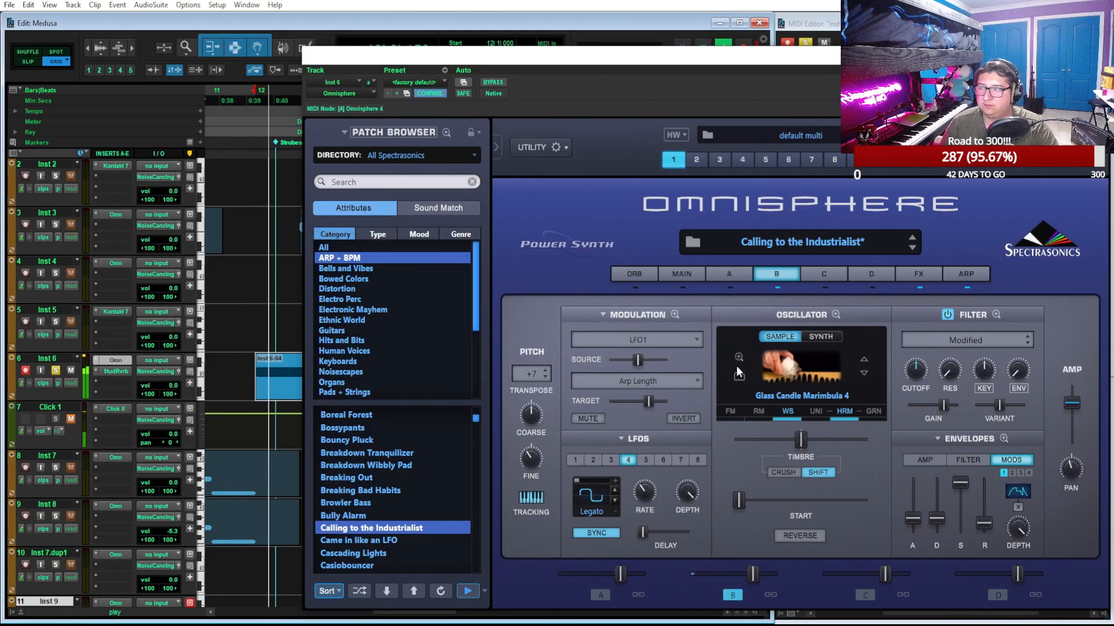
pyautogui.click(675, 314)
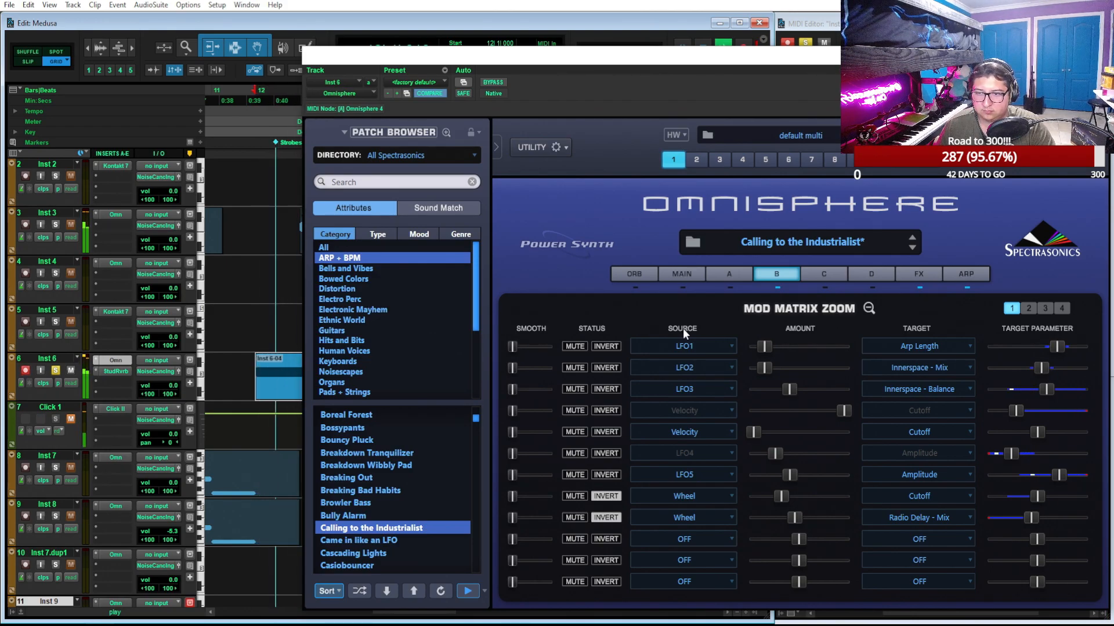
pyautogui.click(778, 275)
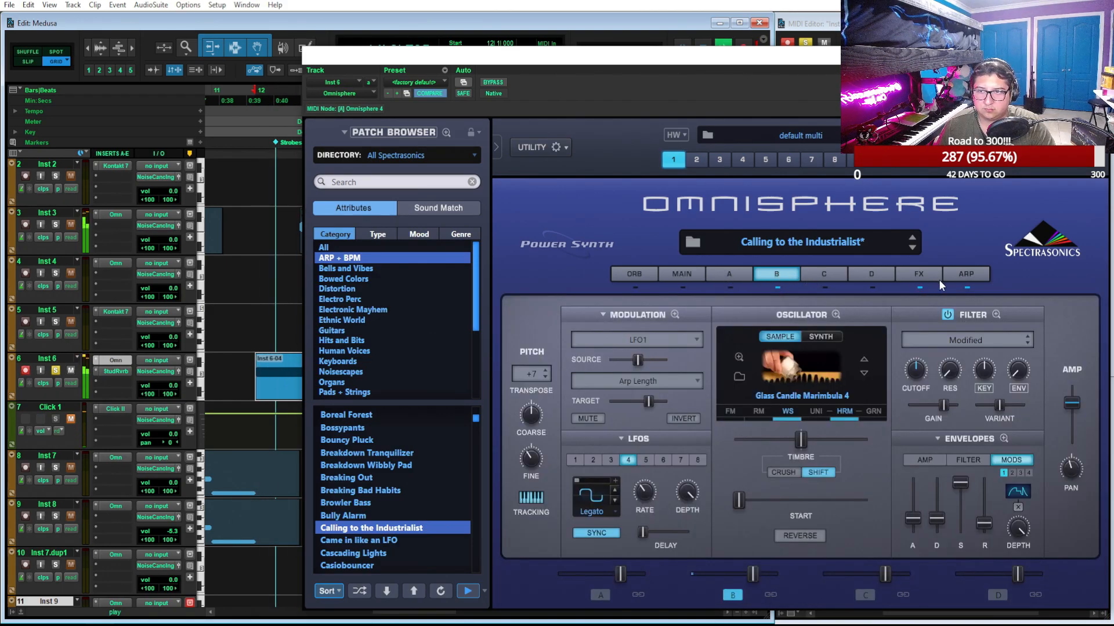
pyautogui.click(916, 276)
# Save the patch's arpeggiator pattern as a preset named industrialist-arp.arpeg
pyautogui.click(957, 276)
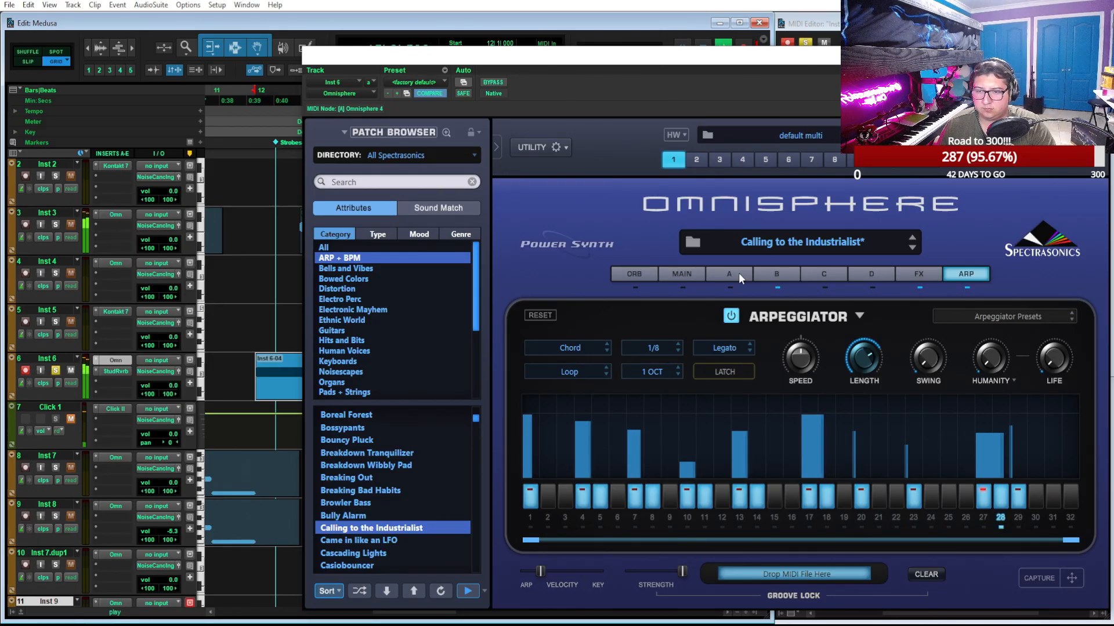
pyautogui.click(1015, 313)
pyautogui.click(1001, 318)
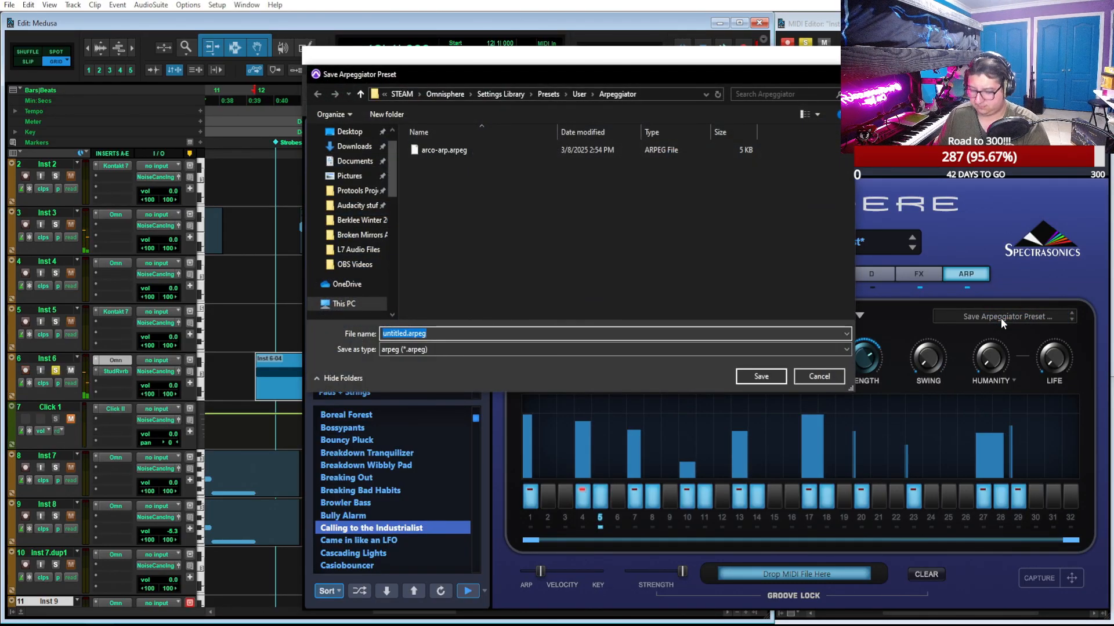
pyautogui.hotkey('shift', 'Left')
pyautogui.hotkey('shift', 'Left')
pyautogui.hotkey('shift', 'Left')
pyautogui.hotkey('shift', 'Left')
pyautogui.hotkey('shift', 'Left')
pyautogui.hotkey('shift', 'Left')
pyautogui.write('industra')
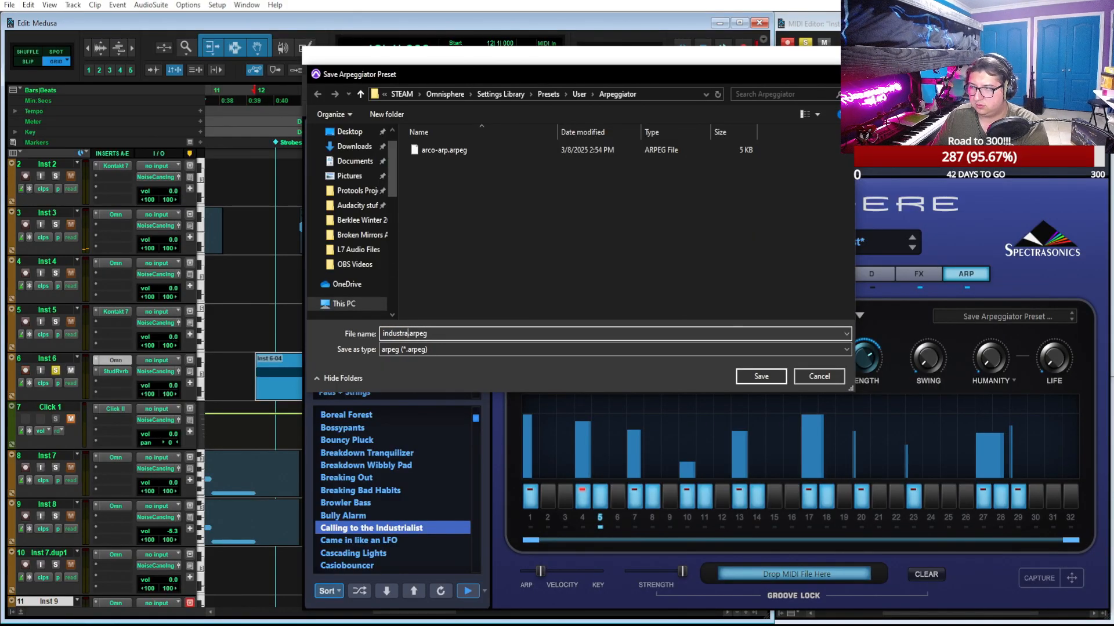
pyautogui.write('ial-arp')
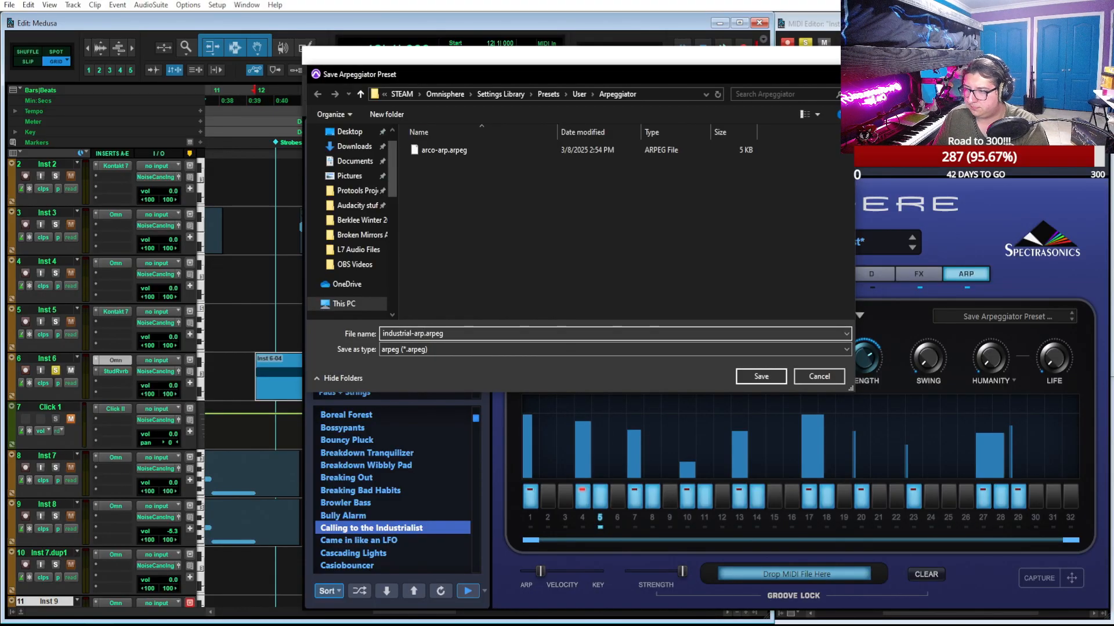
pyautogui.write('ist')
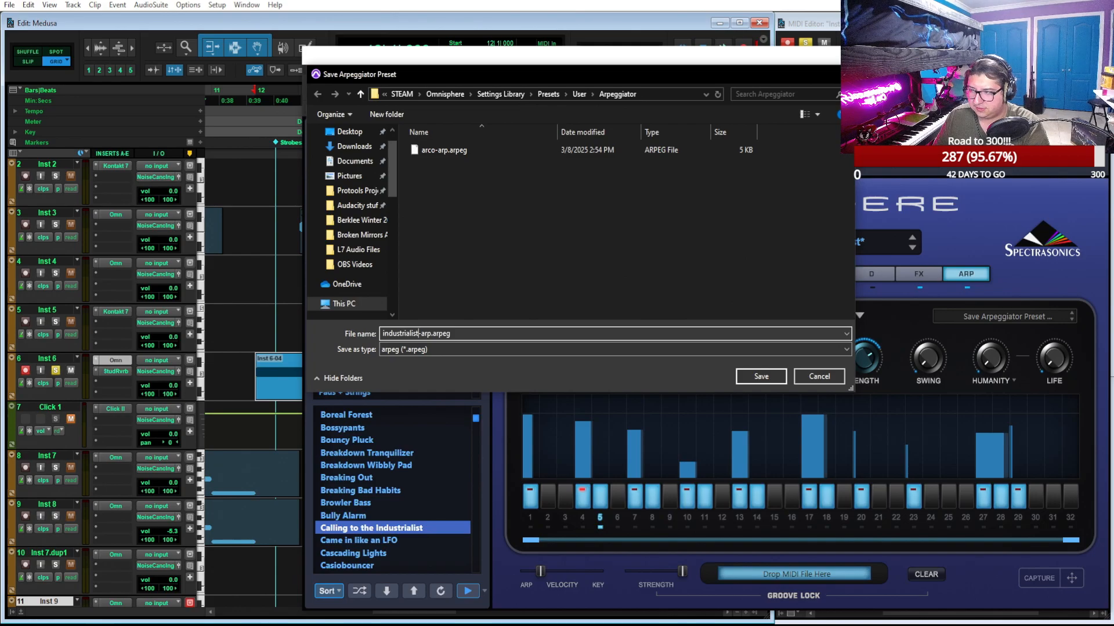
pyautogui.press('Return')
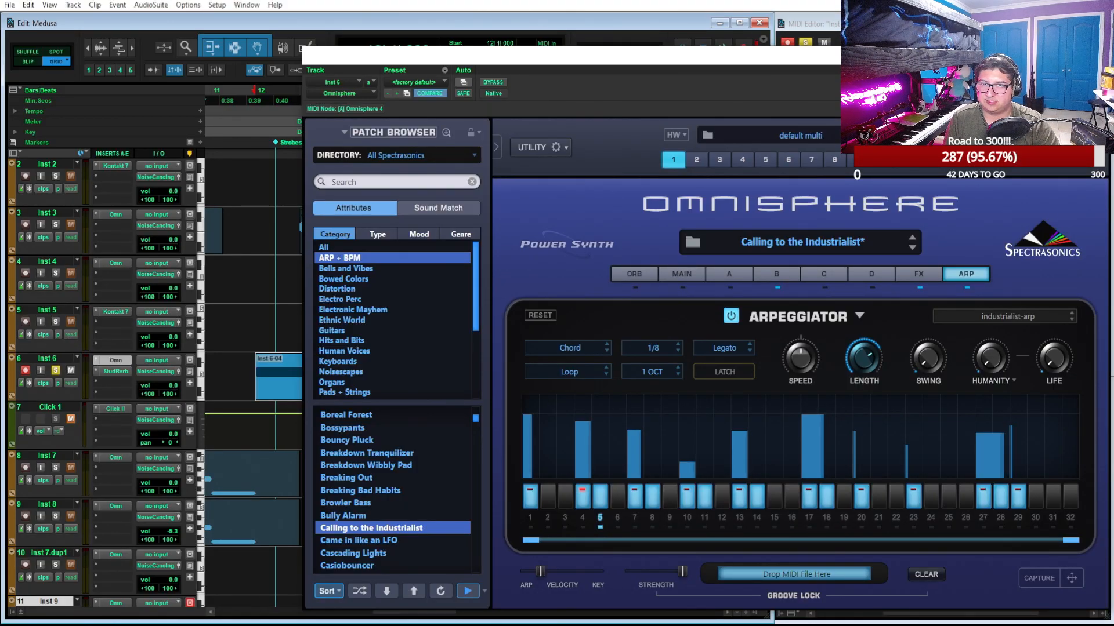
# Filter the patch browser to the Guitars category, shift the plug-in window and close it
pyautogui.click(332, 331)
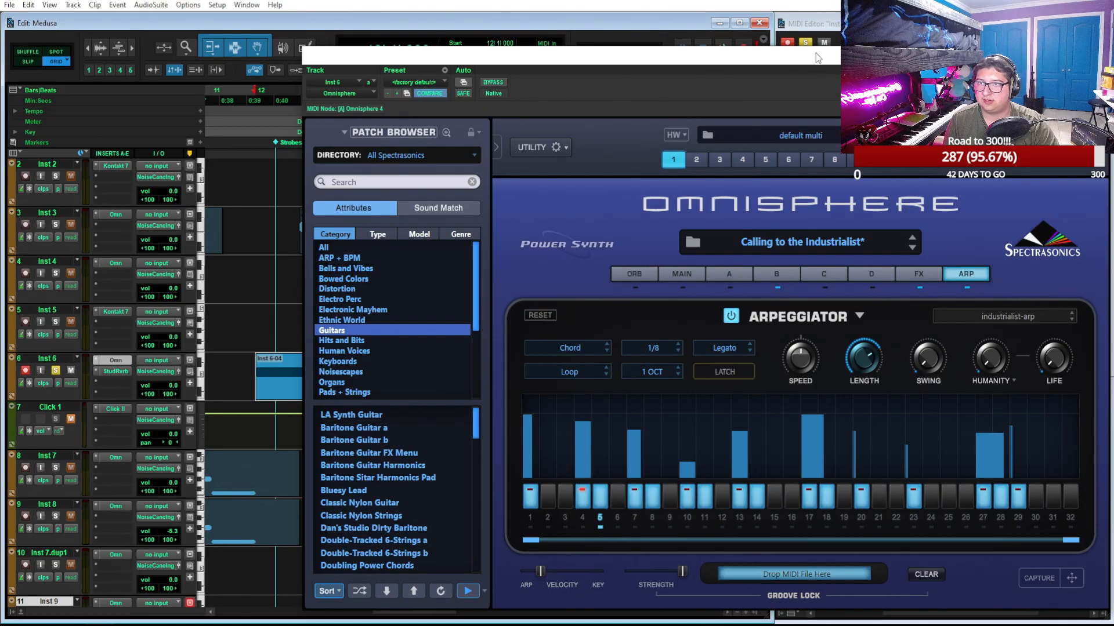
pyautogui.moveTo(815, 52); pyautogui.dragTo(731, 55)
pyautogui.click(1022, 58)
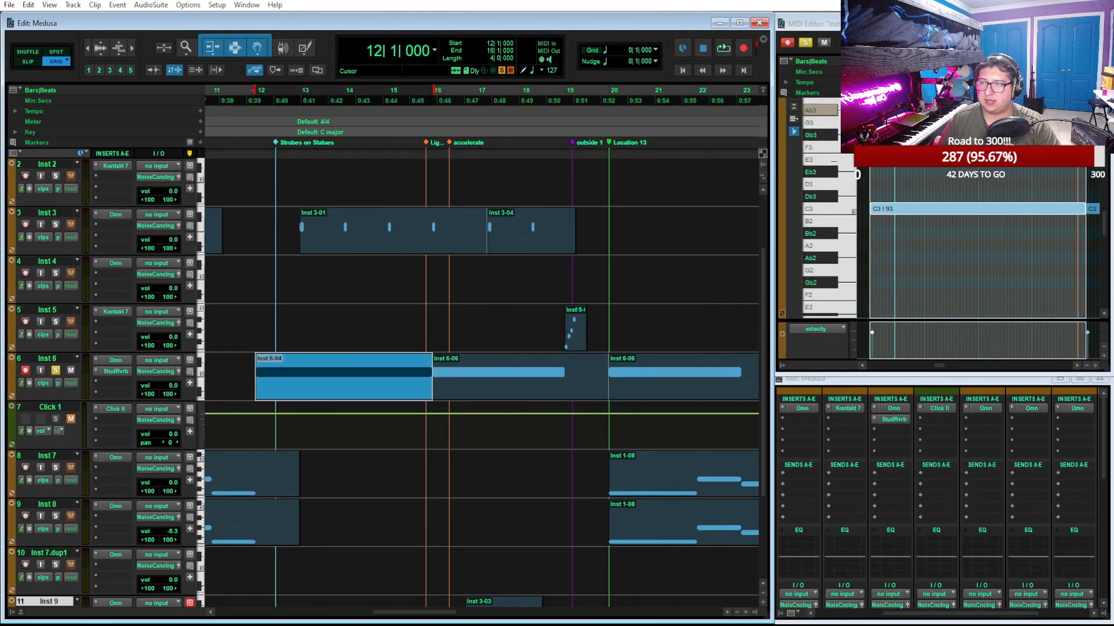
# Reopen Omnisphere on Inst 6, turn layer A back on and browse the guitar patches
pyautogui.click(123, 362)
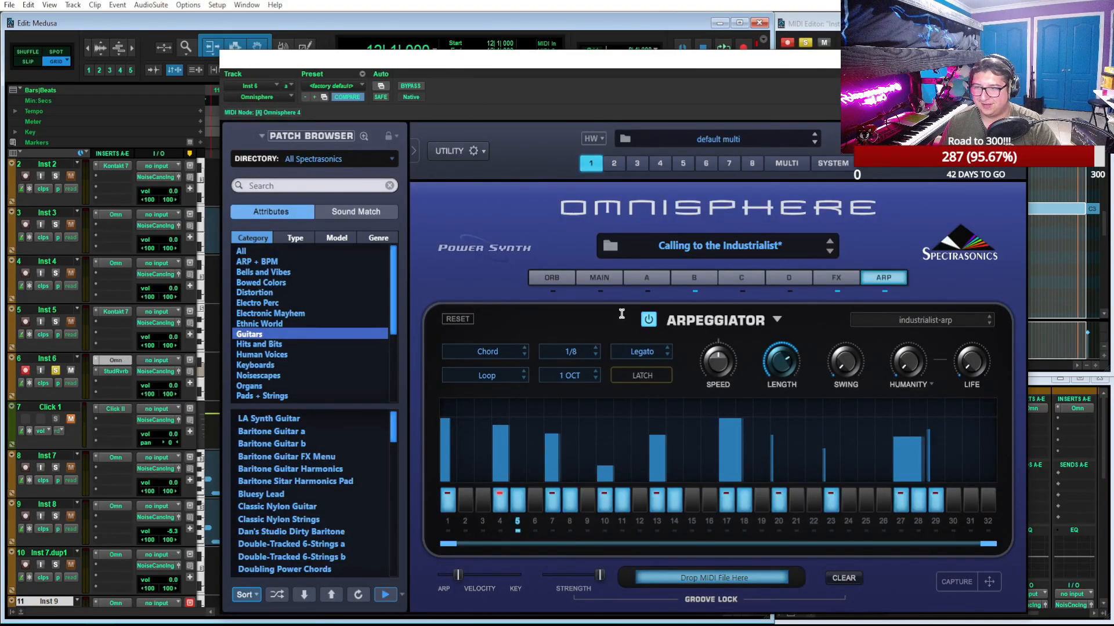
pyautogui.click(648, 278)
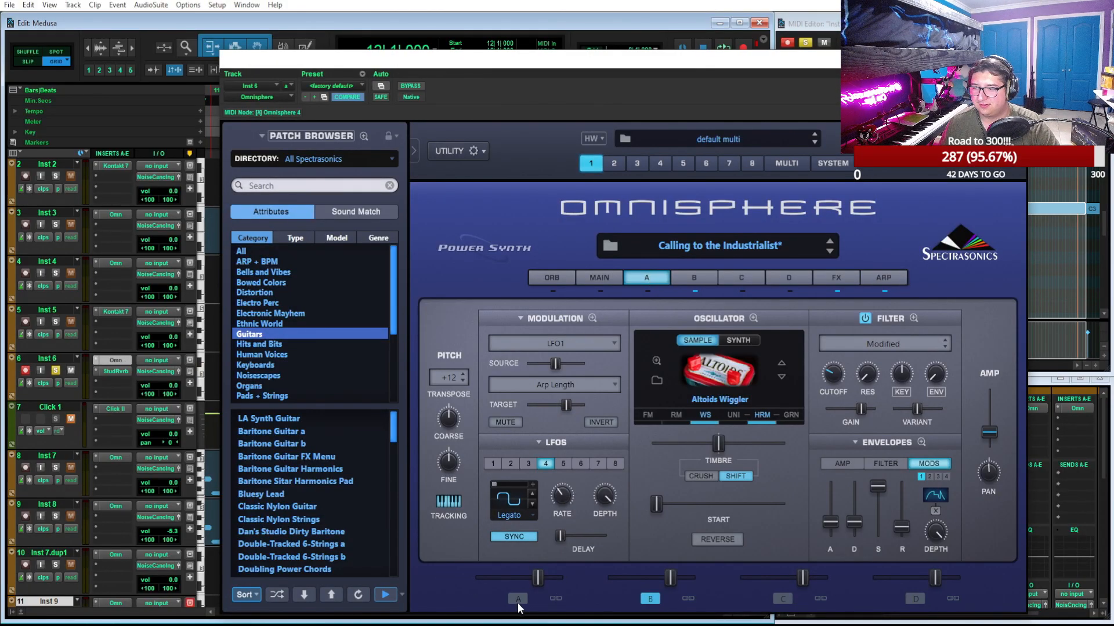
pyautogui.scroll(-12, 329, 502)
pyautogui.scroll(-5, 329, 503)
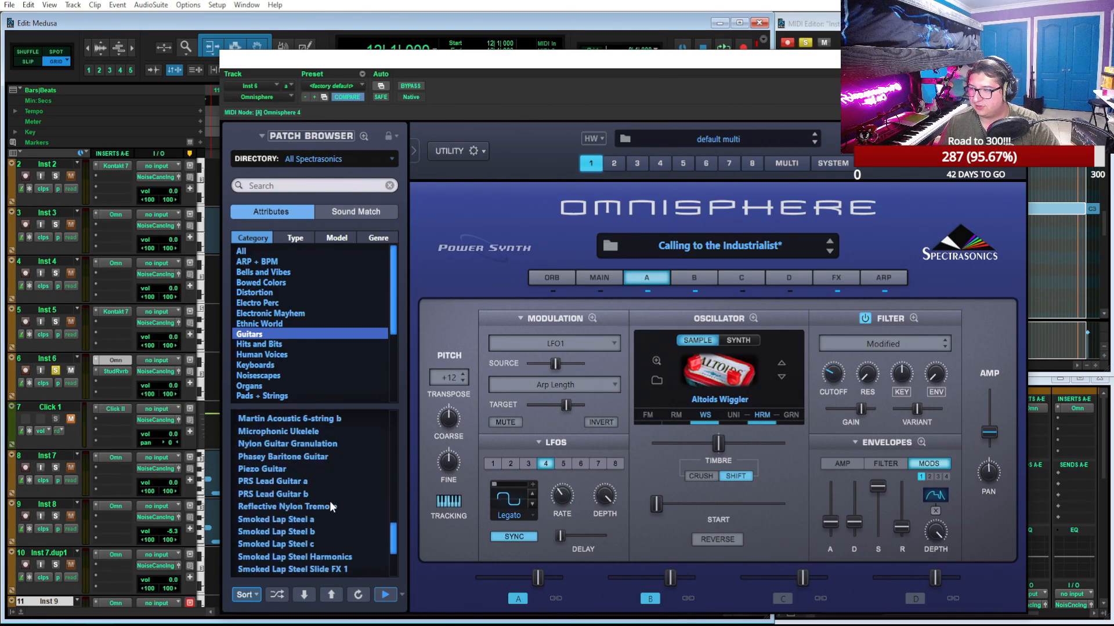
pyautogui.scroll(1, 347, 479)
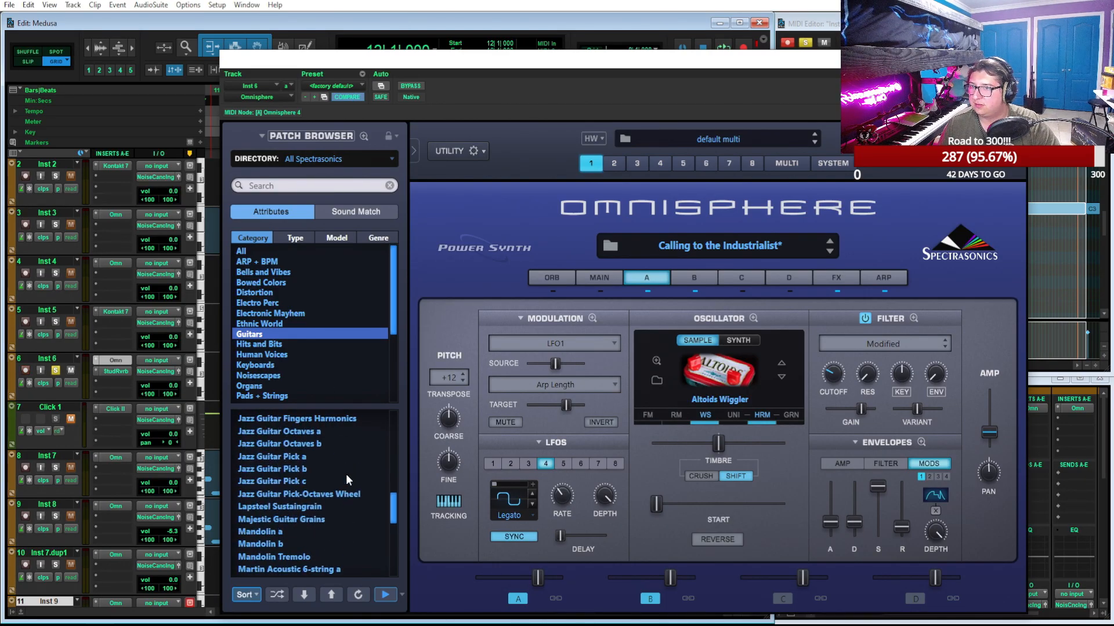
# Return Inst 6's patch browser to the ARP + BPM category, close Omnisphere and unsolo Inst 6
pyautogui.click(591, 281)
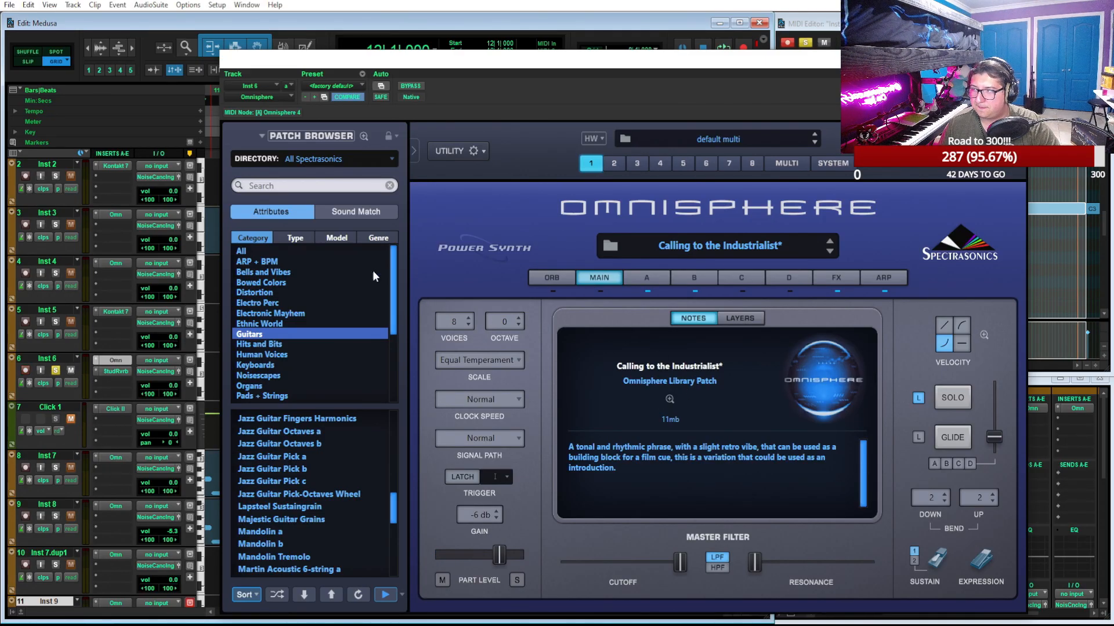
pyautogui.click(288, 263)
pyautogui.scroll(-1, 346, 508)
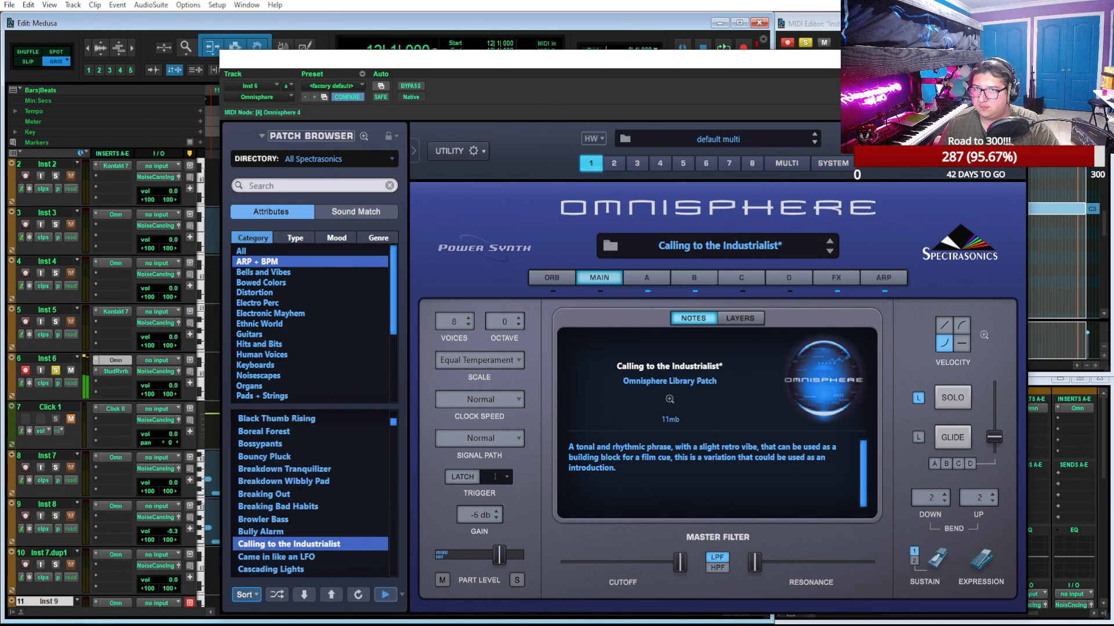
pyautogui.click(1013, 59)
pyautogui.click(55, 371)
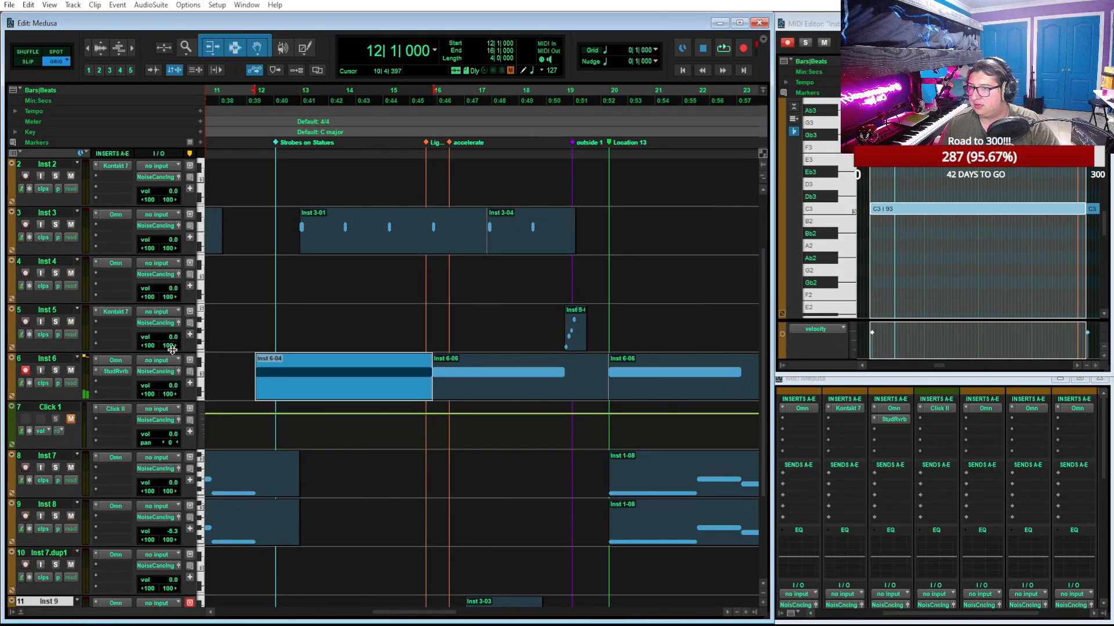
# Play from bar 20 with Inst 7 soloed and load the industrialist-arp preset into its Omnisphere arpeggiator
pyautogui.click(619, 102)
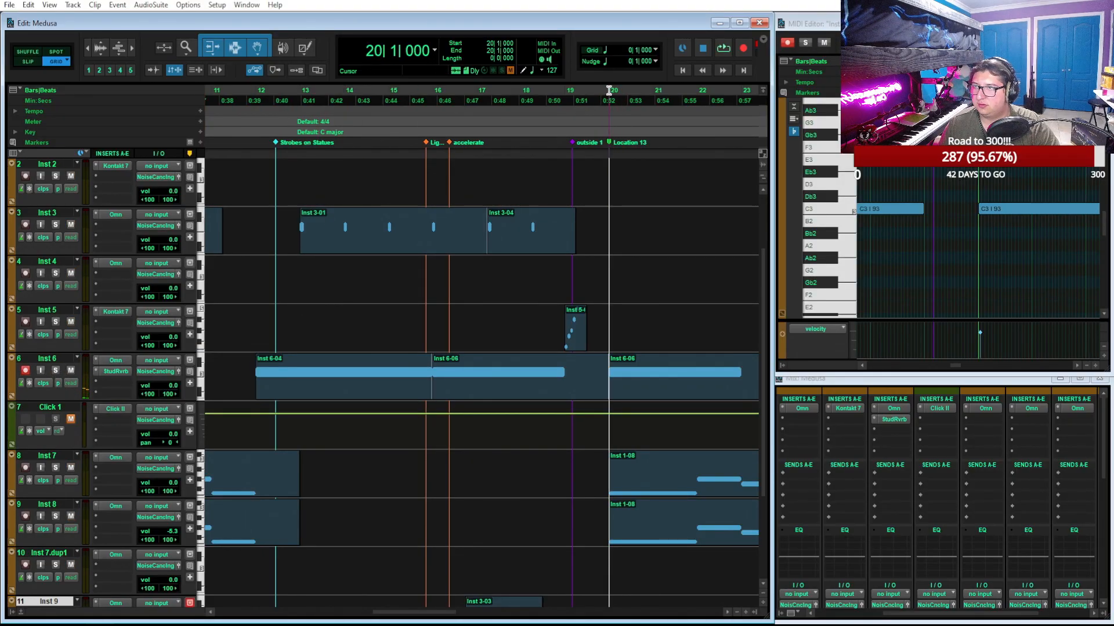
pyautogui.press('space')
pyautogui.click(111, 457)
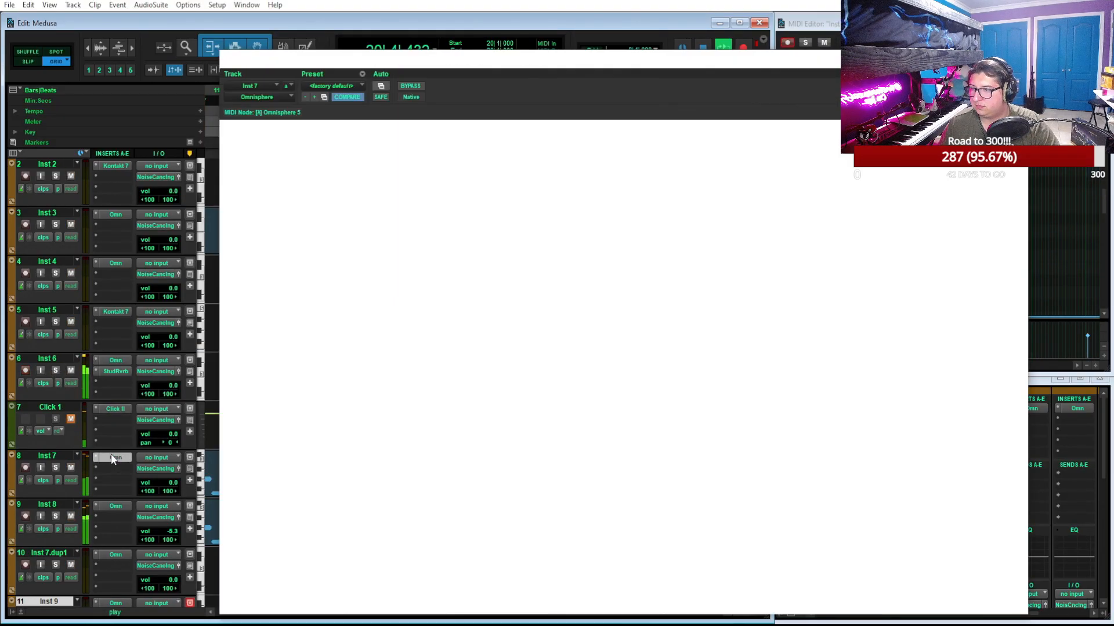
pyautogui.click(882, 280)
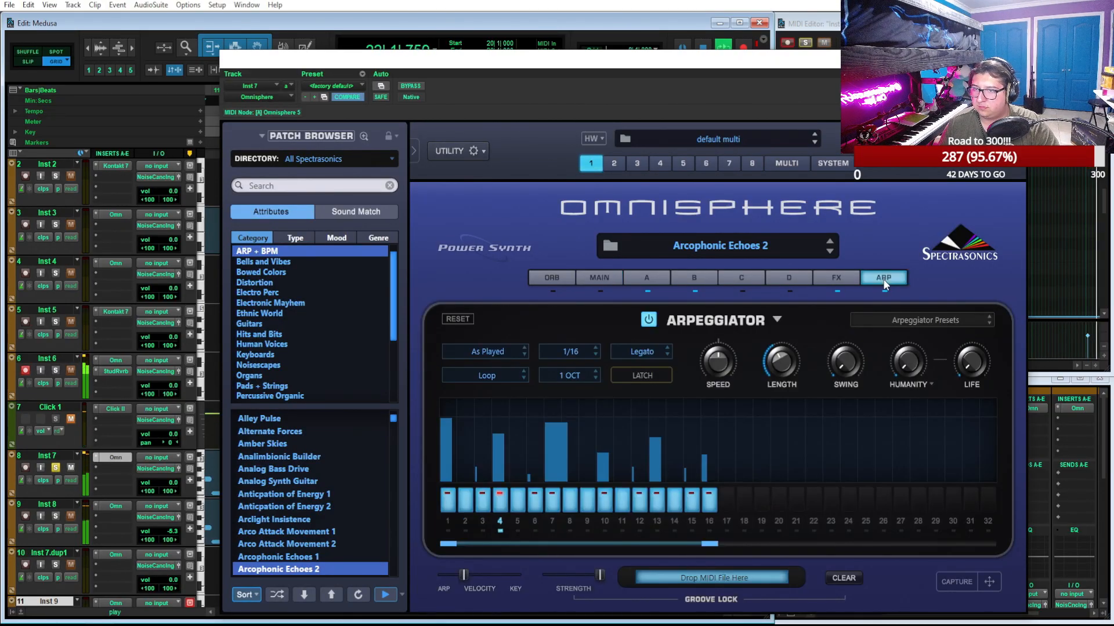
pyautogui.click(886, 317)
pyautogui.click(911, 518)
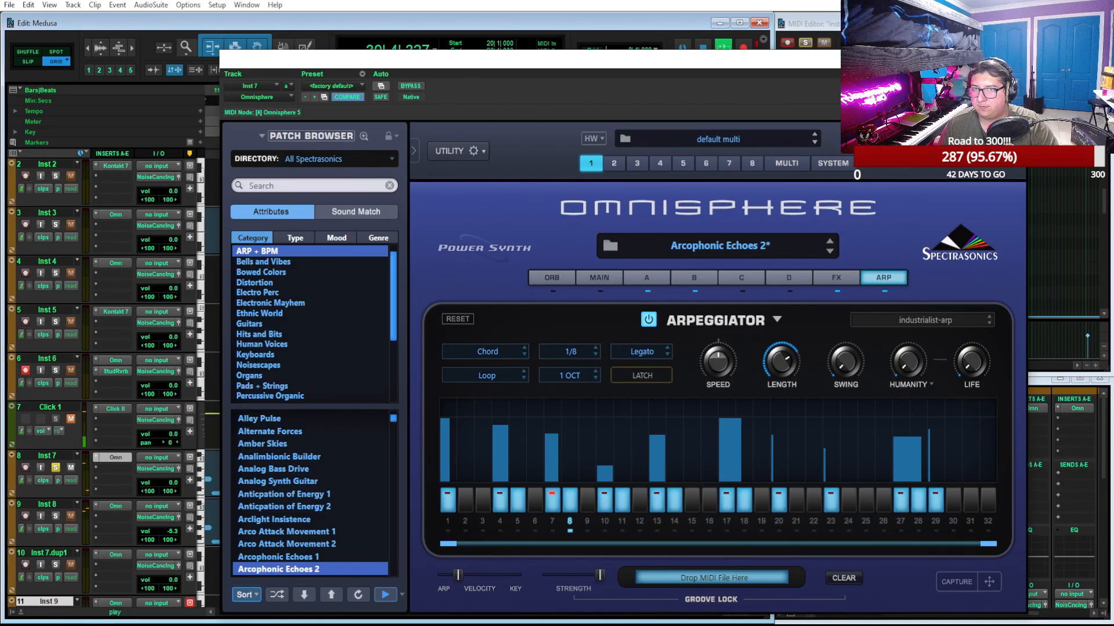
pyautogui.click(1015, 58)
# Solo Inst 8 after viewing its arpeggiator, select its clip starting at bar 3 and play it
pyautogui.hscroll(-8, 587, 416)
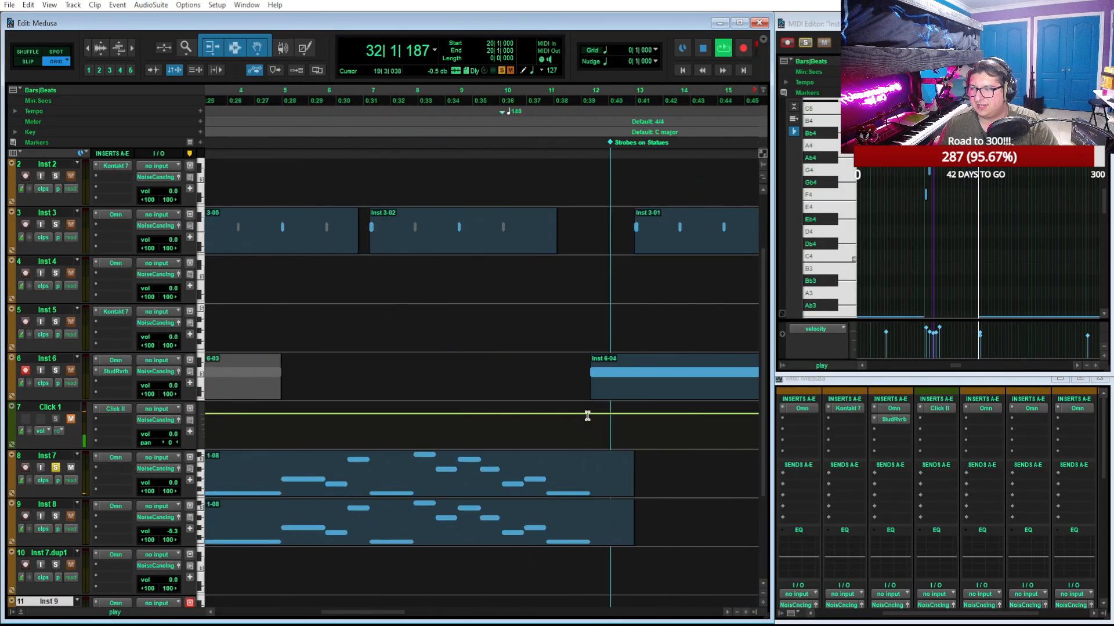
pyautogui.click(124, 504)
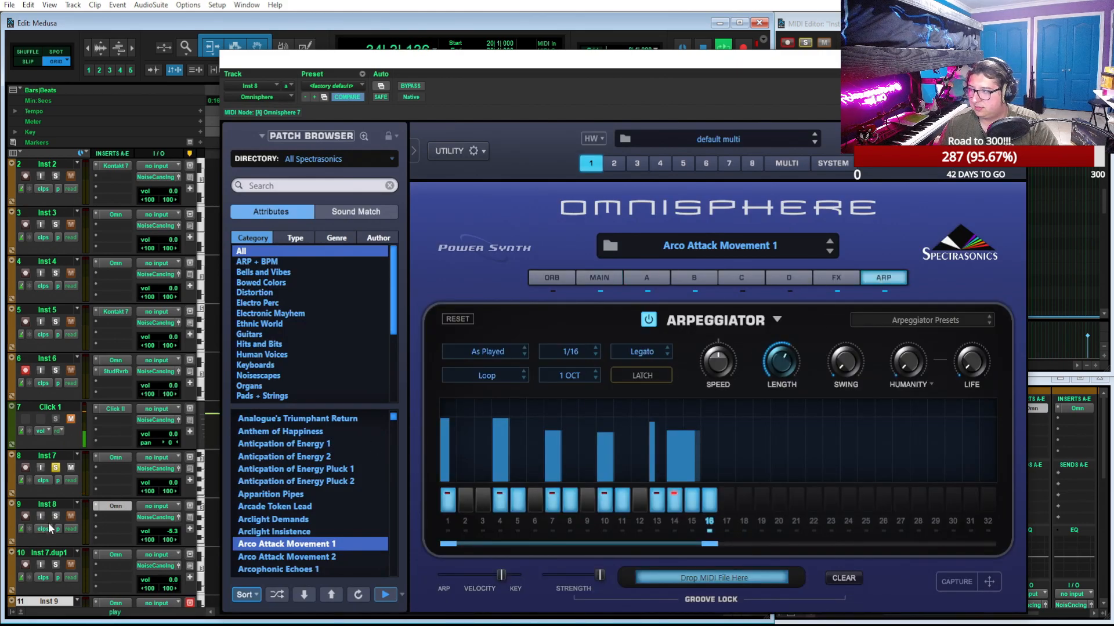
pyautogui.press('space')
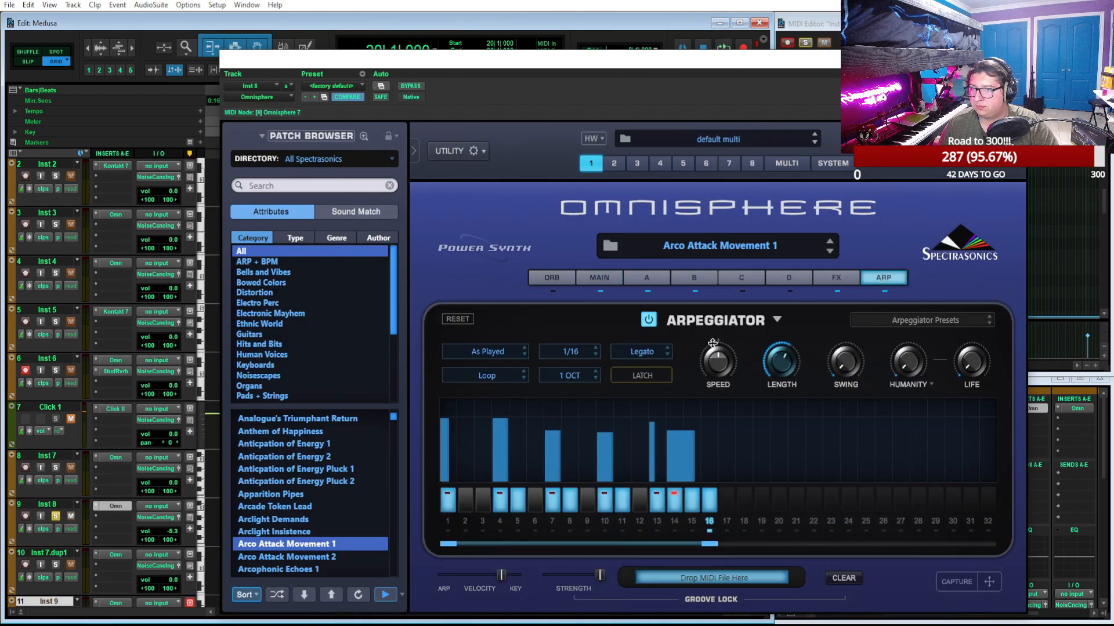
pyautogui.click(1015, 58)
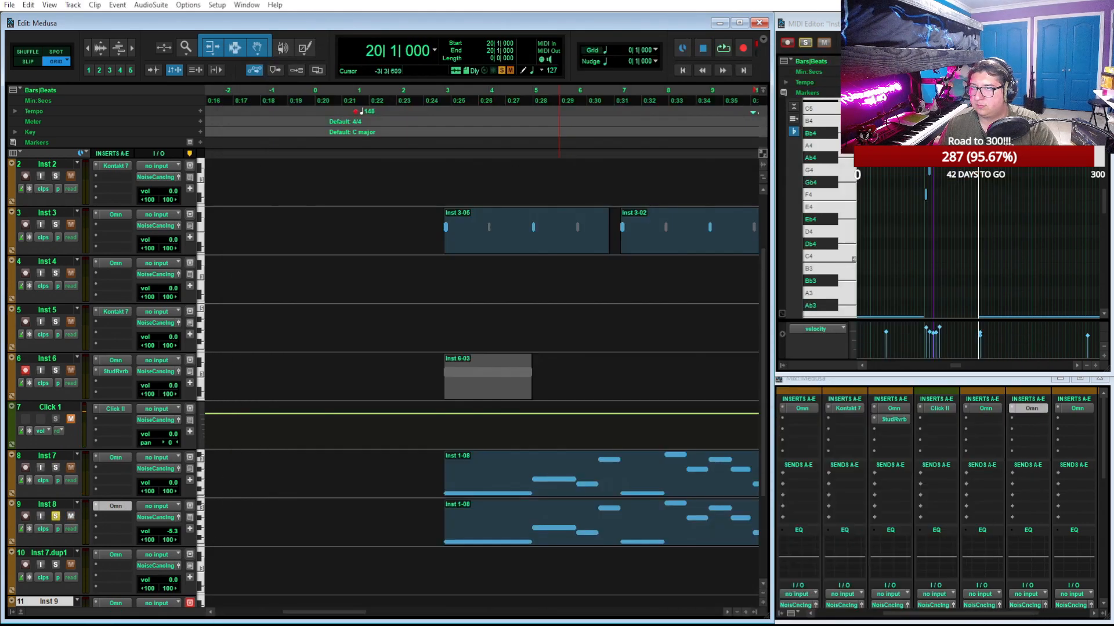
pyautogui.click(558, 540)
pyautogui.press('space')
# Load the industrialist-arp preset into Inst 8's Omnisphere arpeggiator during playback
pyautogui.moveTo(649, 625); pyautogui.dragTo(594, 84)
pyautogui.click(834, 348)
pyautogui.click(830, 549)
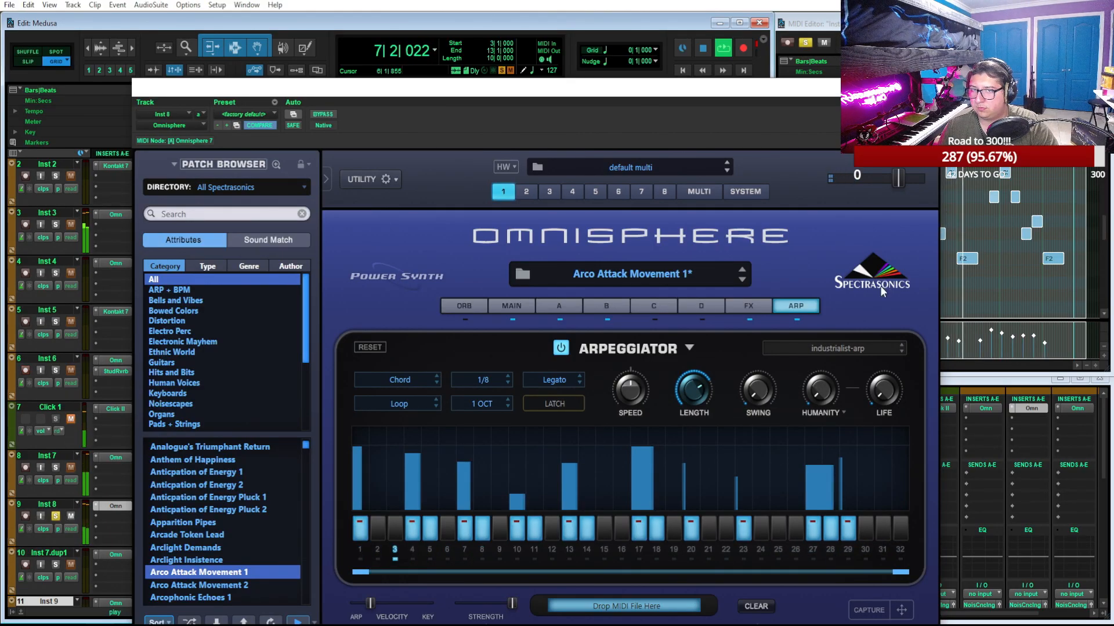
# Add a BPM Delay to the empty common effects slot of Inst 8's Omnisphere patch
pyautogui.click(759, 306)
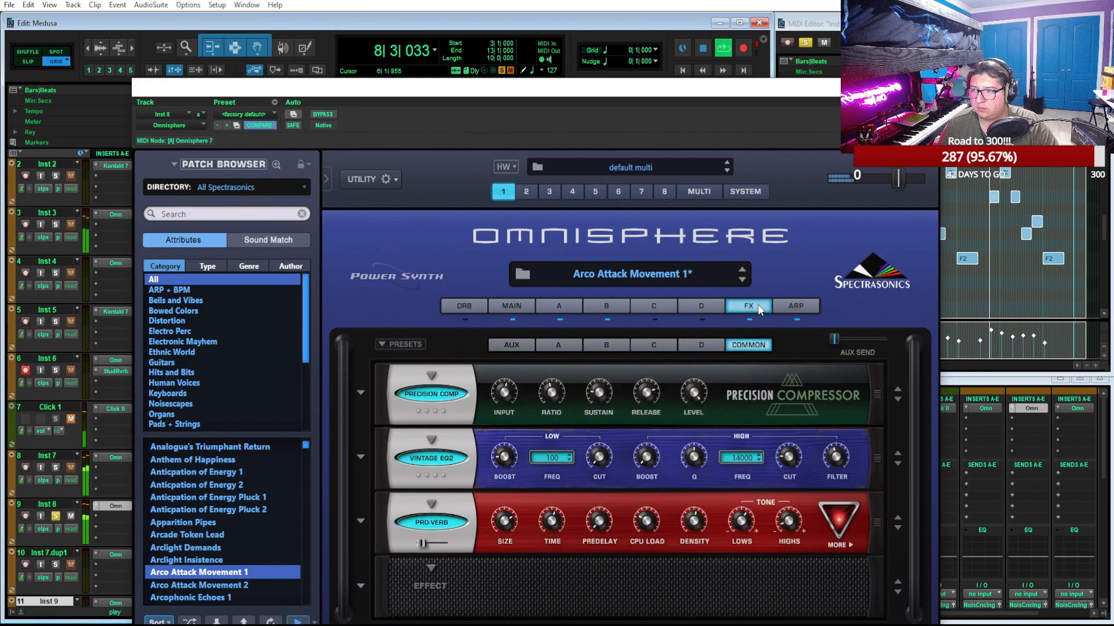
pyautogui.click(429, 572)
pyautogui.moveTo(479, 471)
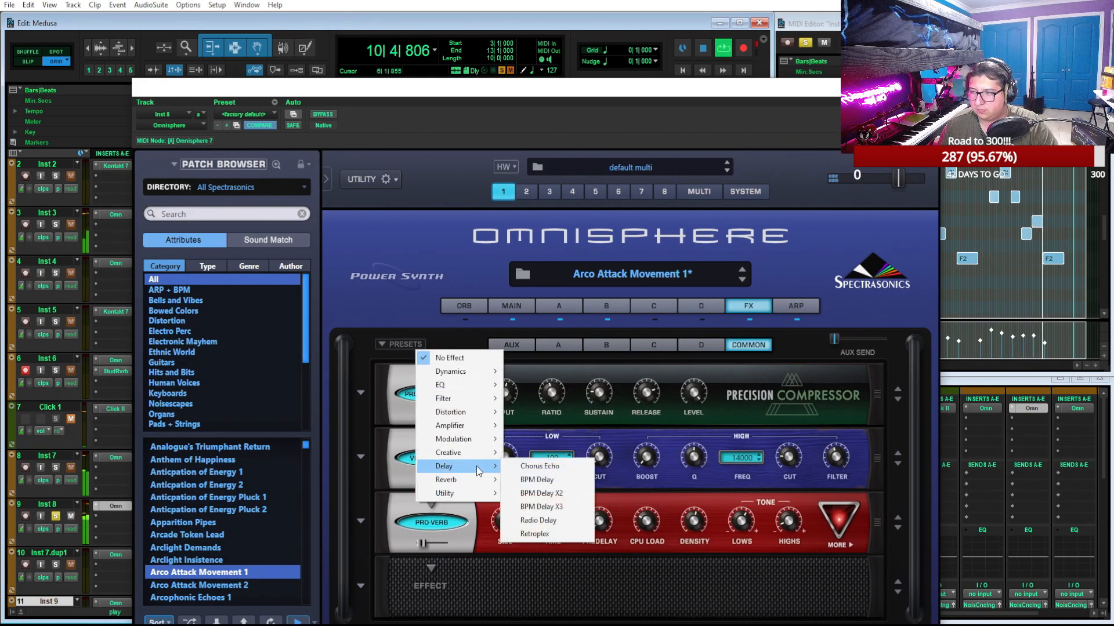
pyautogui.click(563, 480)
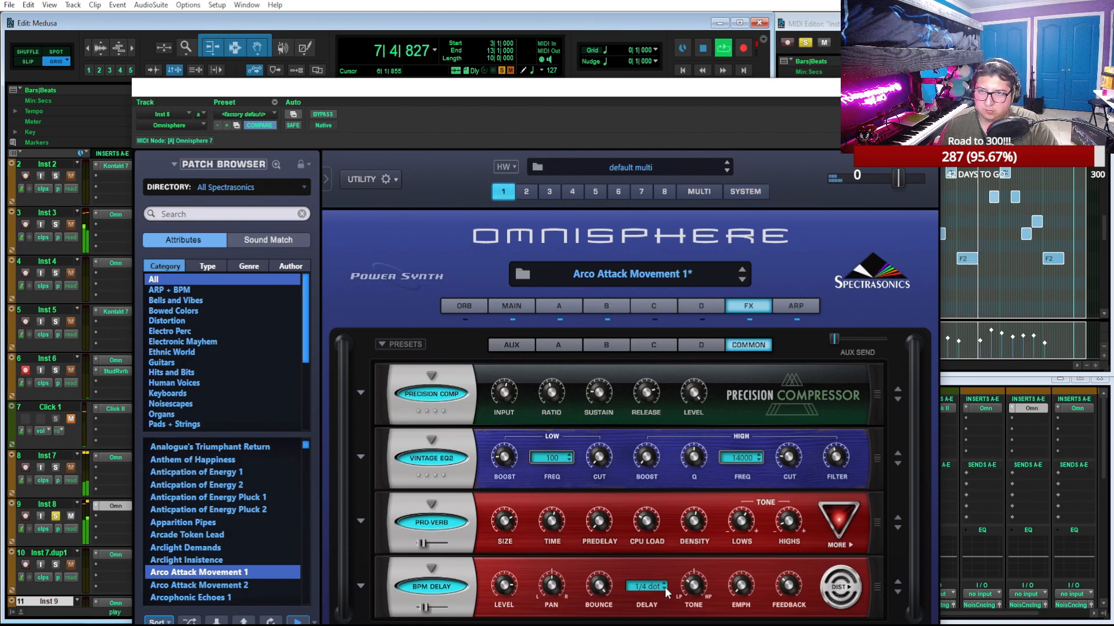
# Return Inst 8's Omnisphere to the arpeggiator page, close it, unsolo the track and play the full mix from bar 3
pyautogui.click(802, 311)
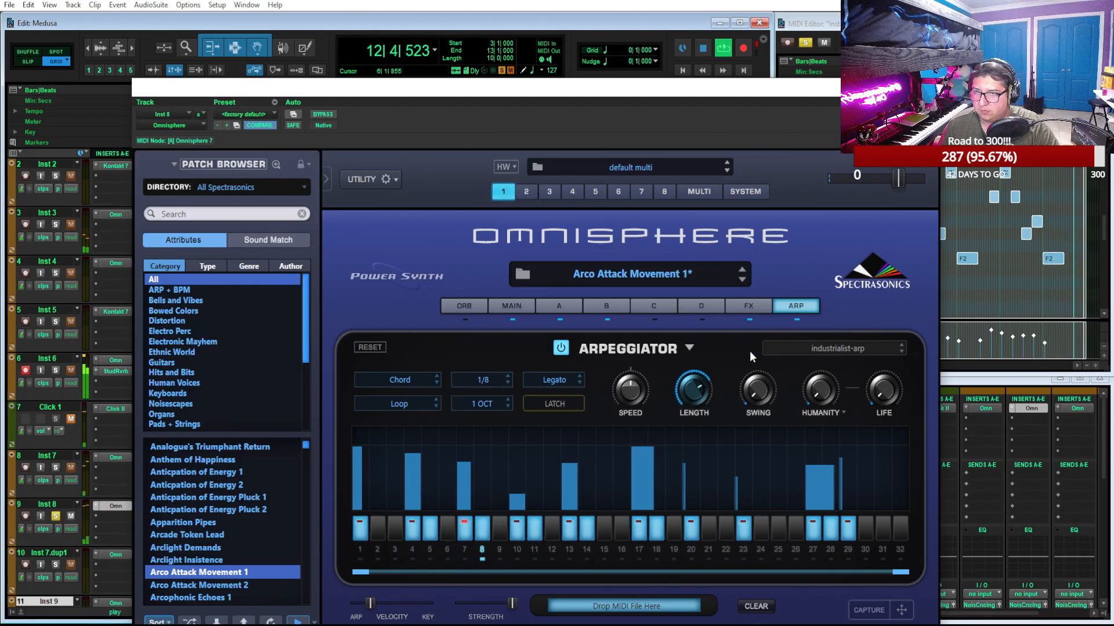
pyautogui.press('space')
pyautogui.hotkey('ctrl', 'w')
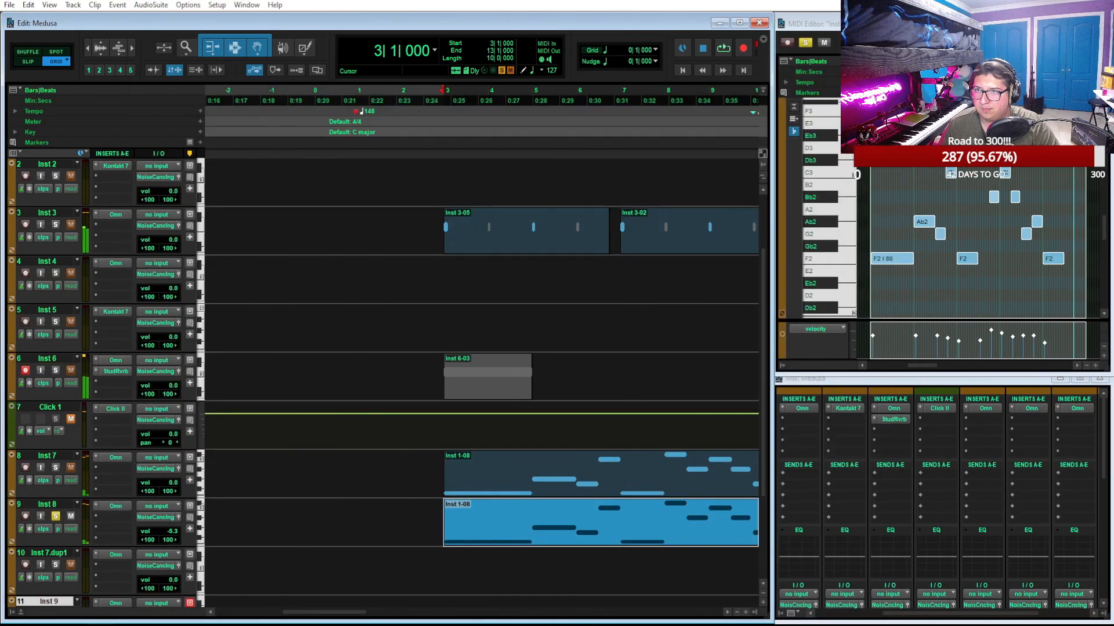
pyautogui.press('space')
pyautogui.scroll(2, 600, 386)
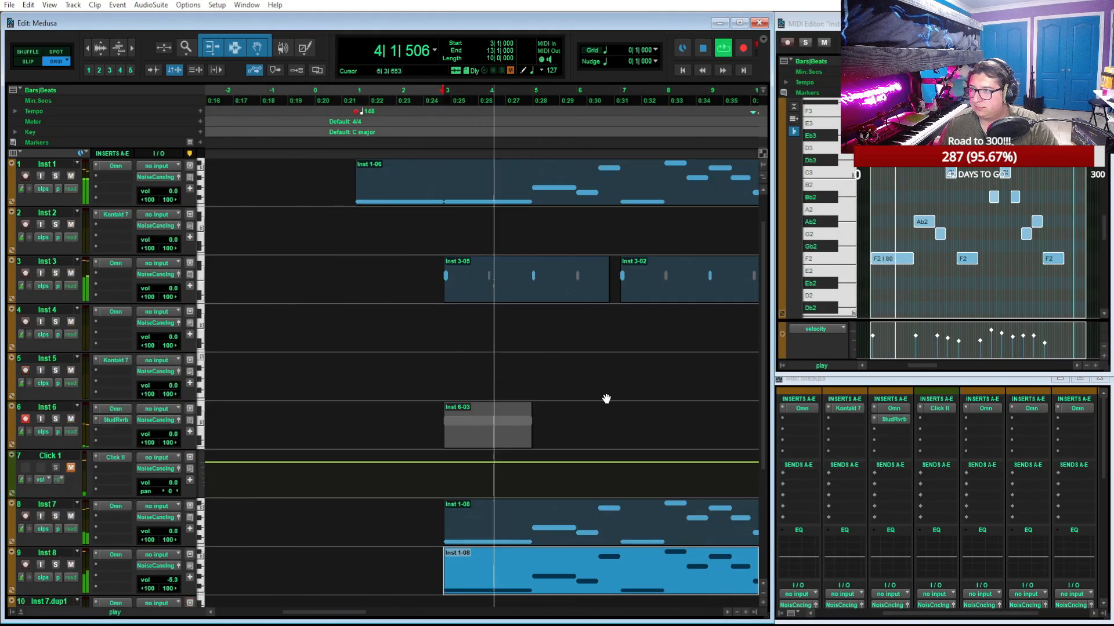
pyautogui.scroll(-2, 605, 397)
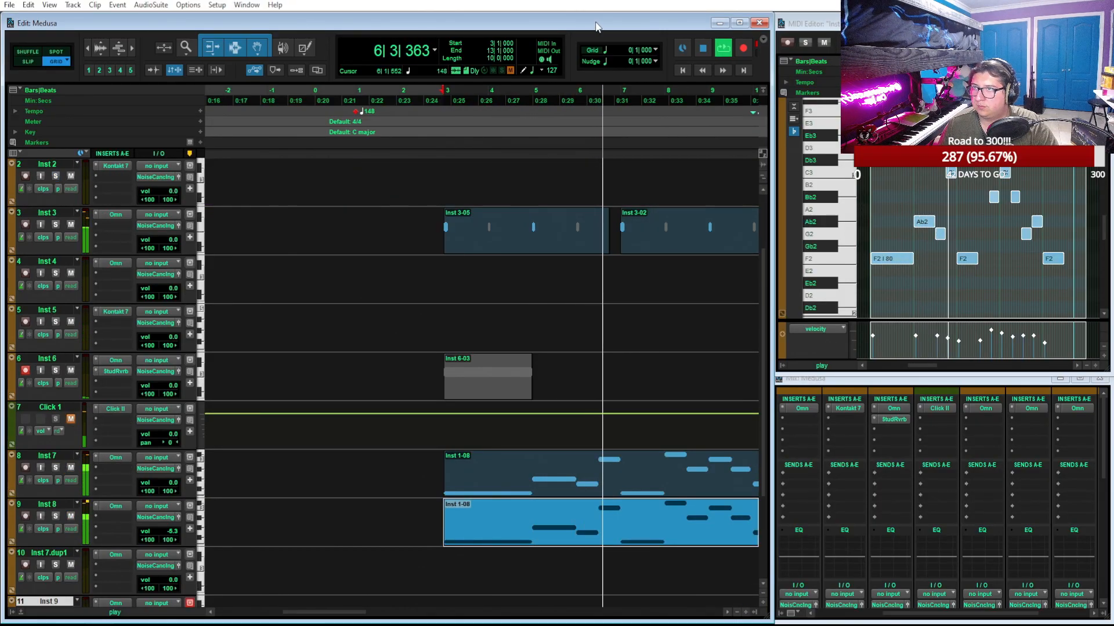
# Show the session's video window during playback, follow the arrangement past bar 12 and stop playback
pyautogui.hotkey('ctrl', '9')
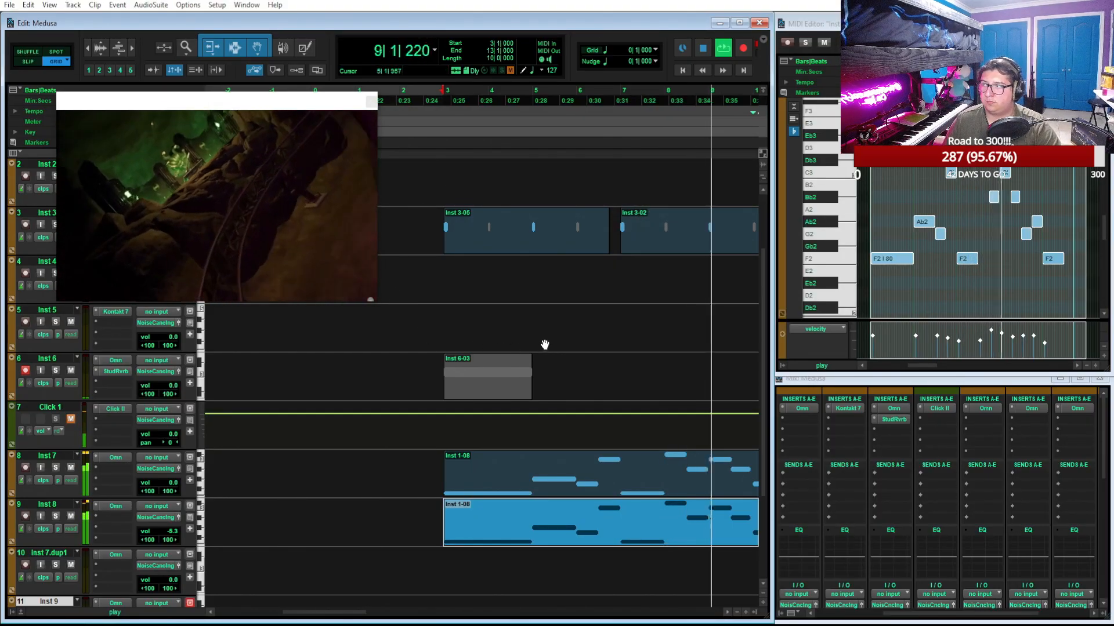
pyautogui.hscroll(4, 547, 344)
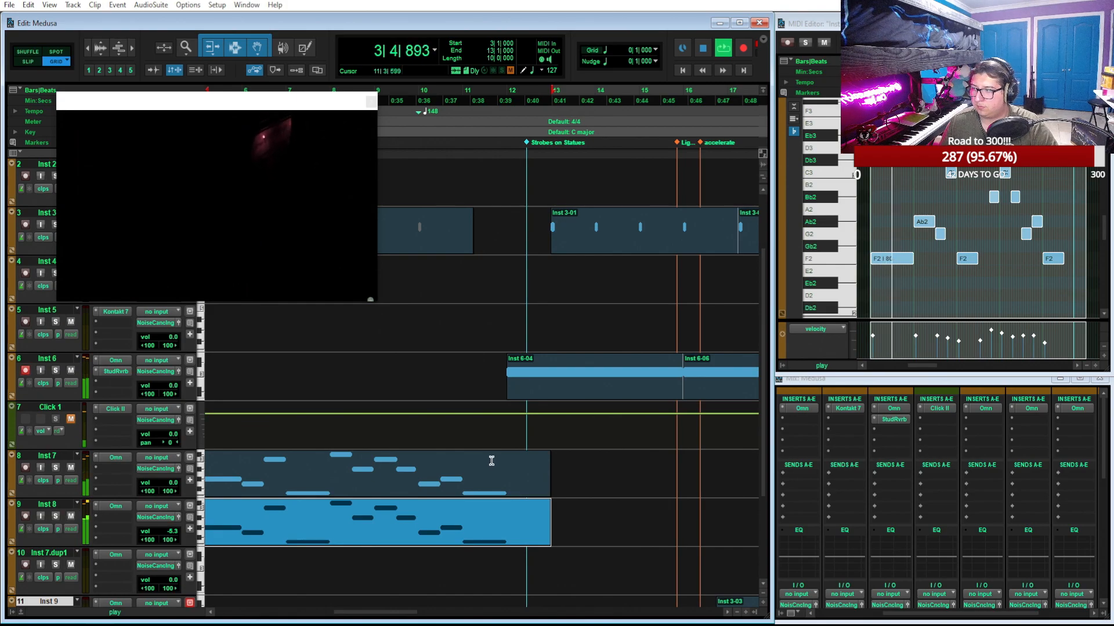
pyautogui.press('space')
# Reload Arcophonic Echoes 2 in Inst 7's Omnisphere and Arco Attack Movement 1 in Inst 8's to restore their own arpeggiator patterns
pyautogui.click(121, 460)
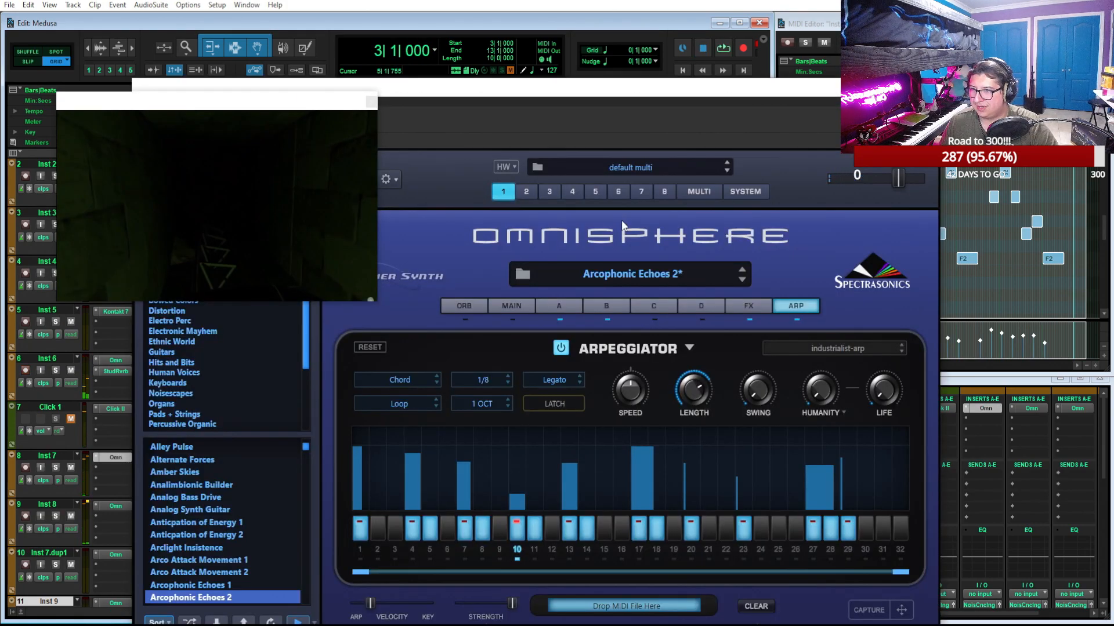
pyautogui.press('space')
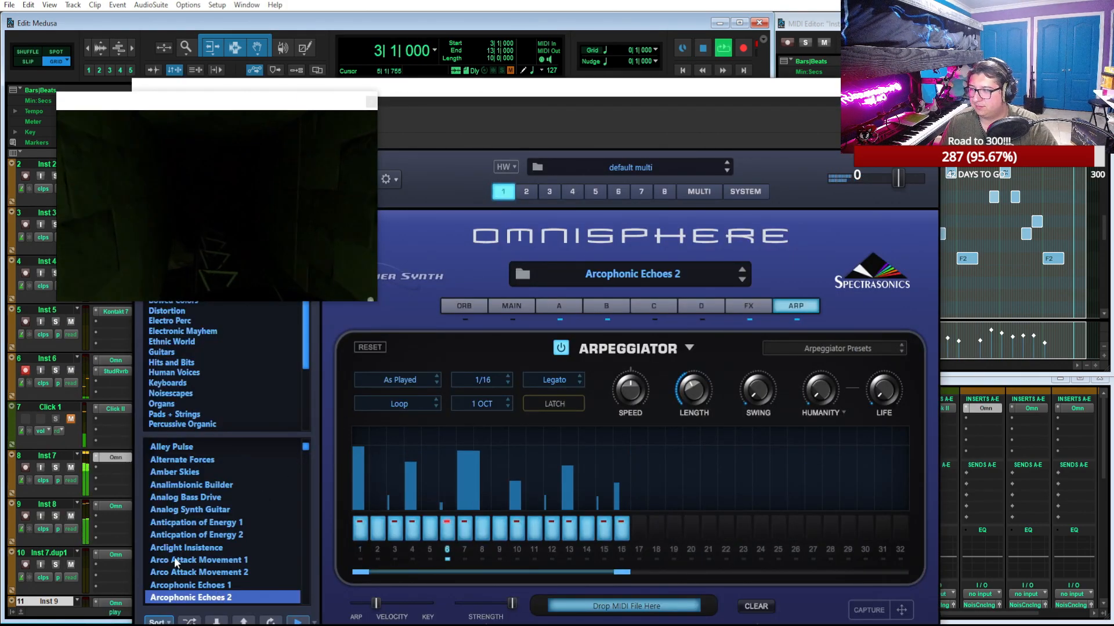
pyautogui.click(111, 506)
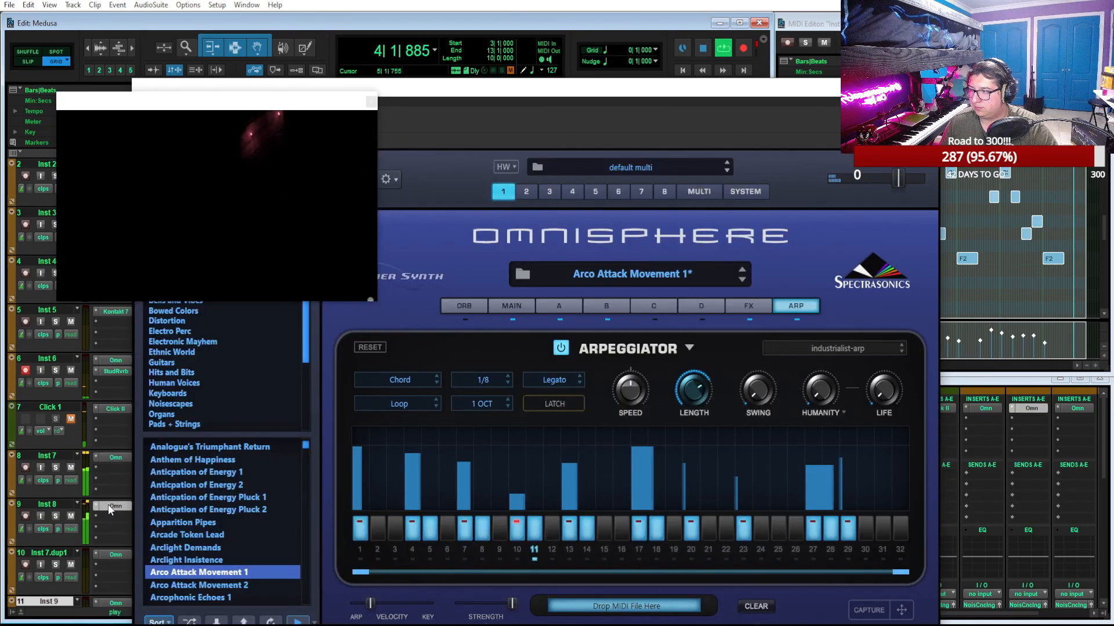
pyautogui.press('space')
pyautogui.click(219, 573)
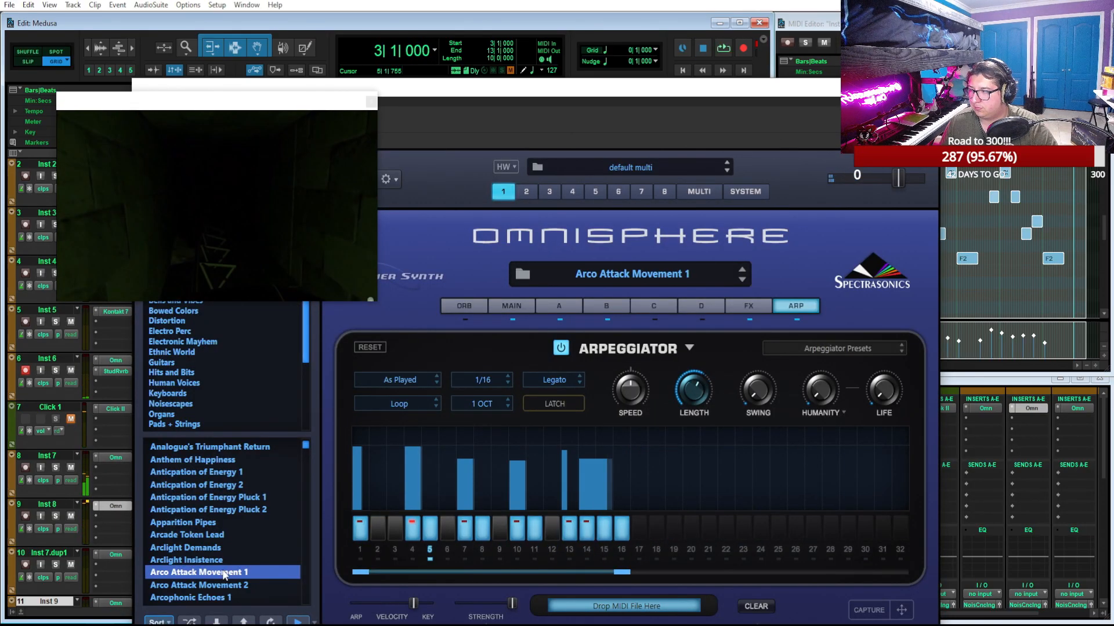
# Move the Omnisphere window out of the way and play the full mix against the video from bar 1 to the outside section
pyautogui.moveTo(562, 95); pyautogui.dragTo(944, 70)
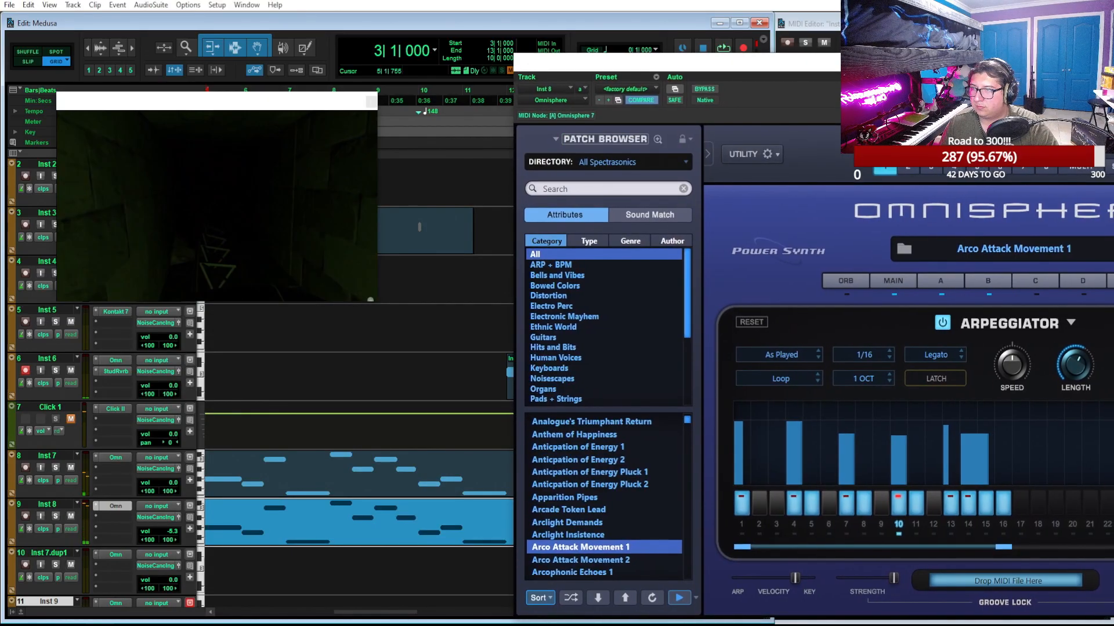
pyautogui.hscroll(-10, 470, 269)
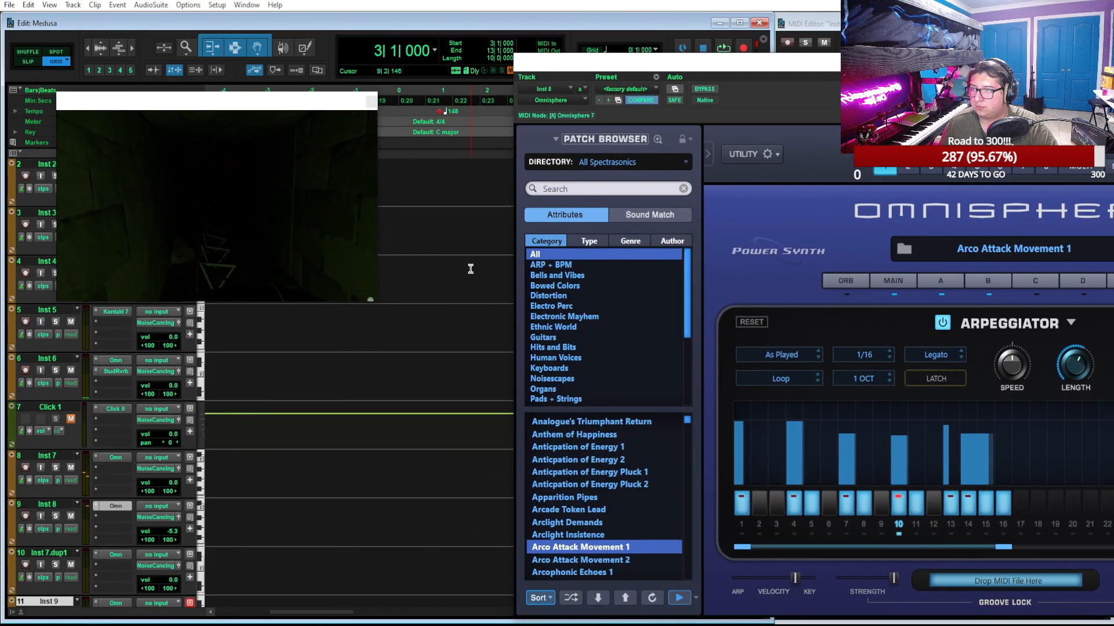
pyautogui.click(441, 93)
pyautogui.press('space')
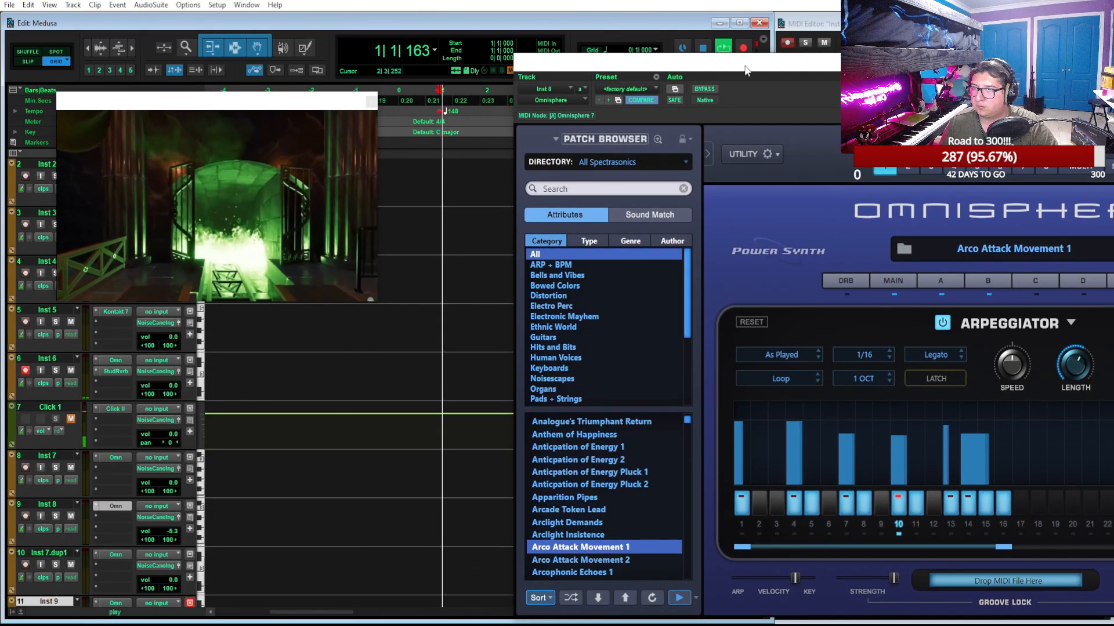
pyautogui.moveTo(748, 63); pyautogui.dragTo(615, 625)
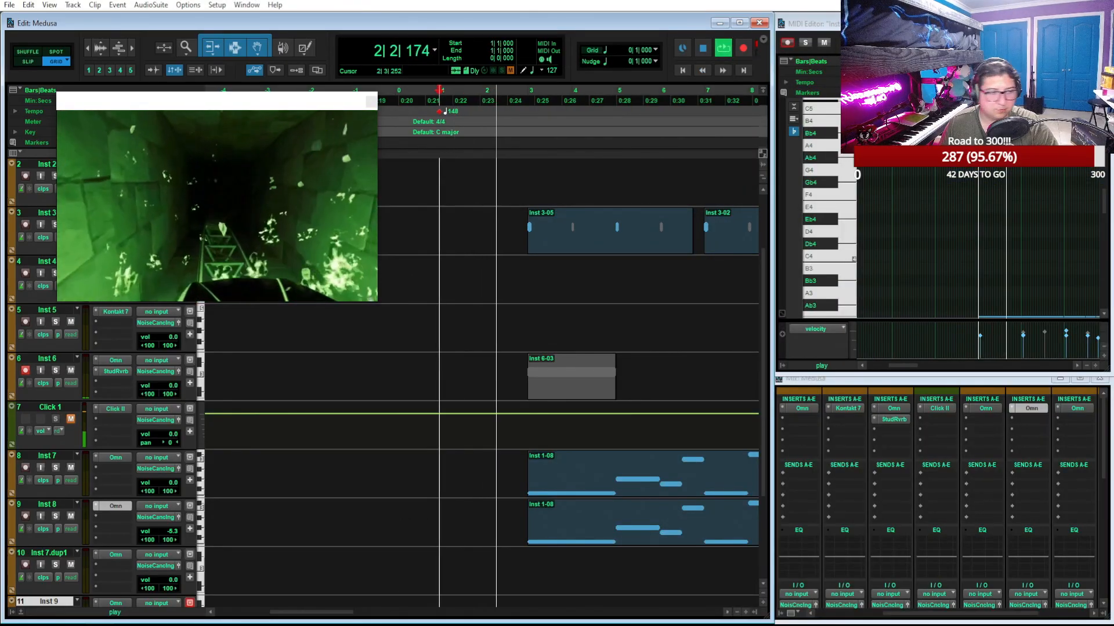
pyautogui.hscroll(4, 452, 394)
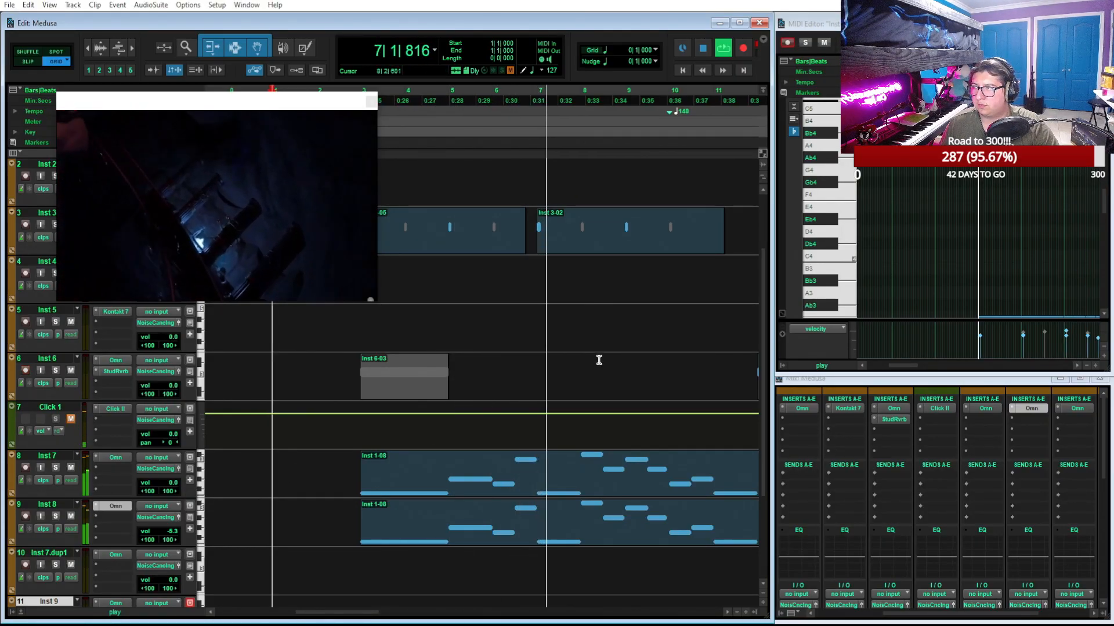
pyautogui.hscroll(5, 598, 361)
pyautogui.hscroll(-4, 639, 392)
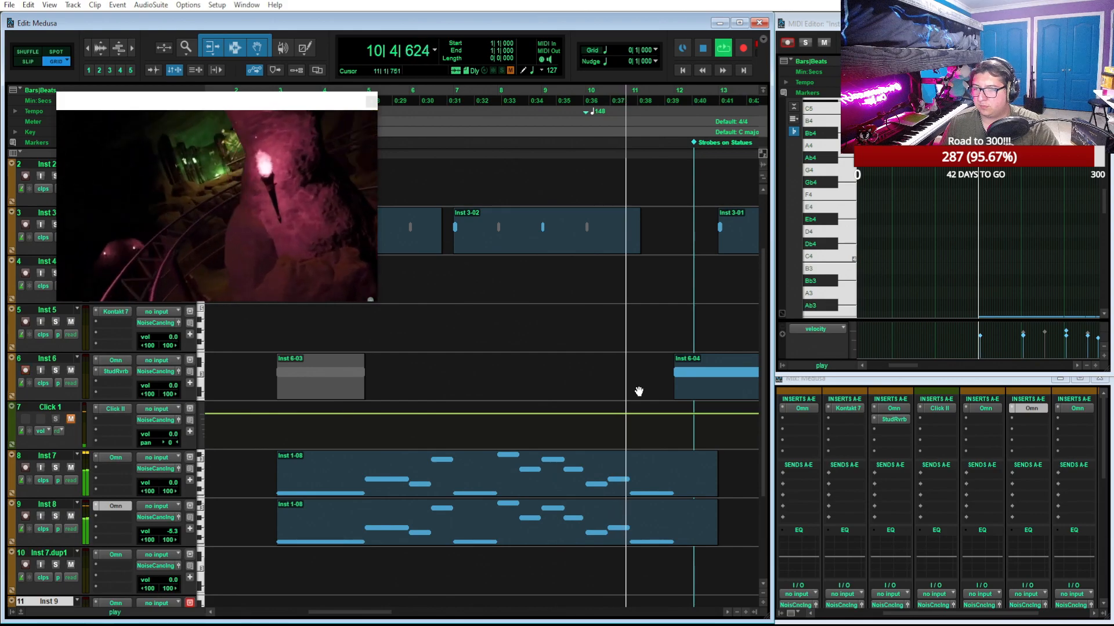
pyautogui.hscroll(5, 638, 390)
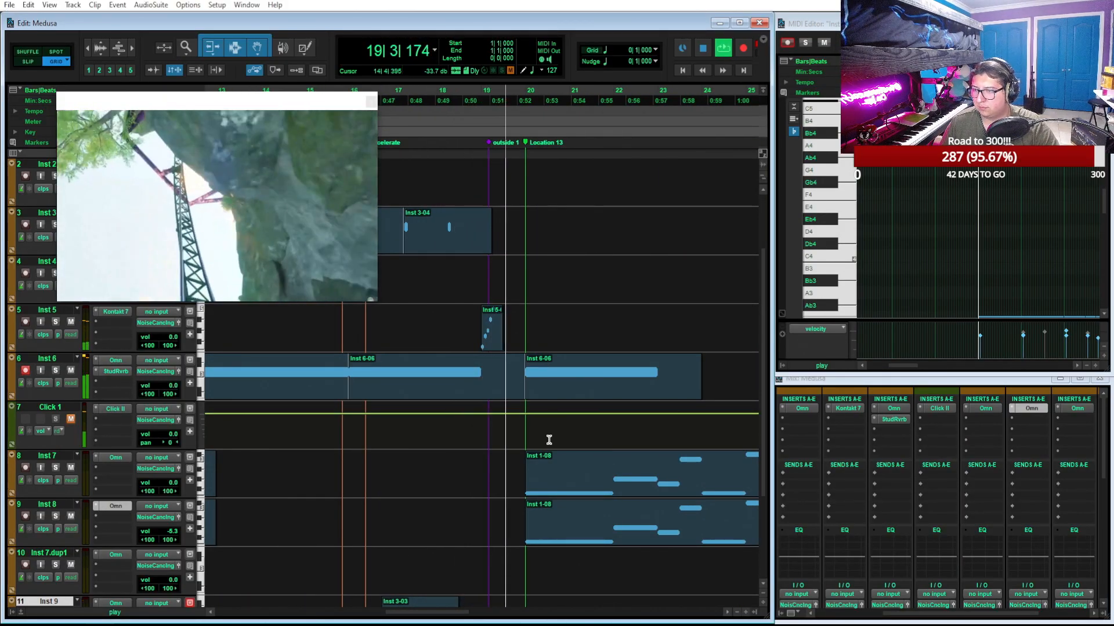
# Duplicate the Inst 6 track once with its playlists, automation, inserts and sends, placing the copy after the original
pyautogui.click(606, 390)
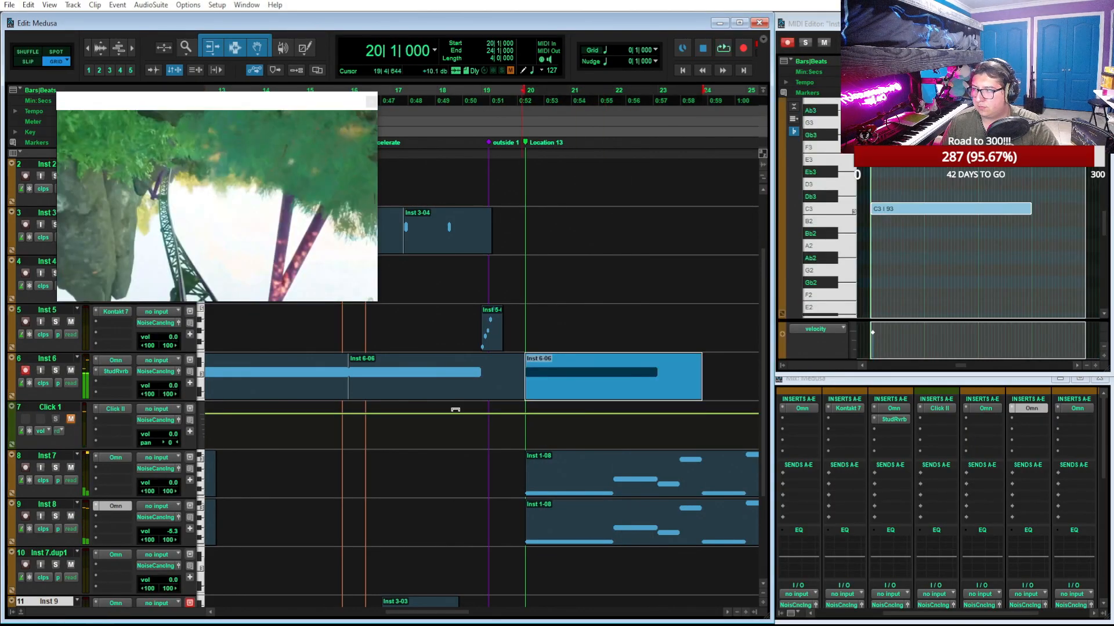
pyautogui.rightClick(55, 363)
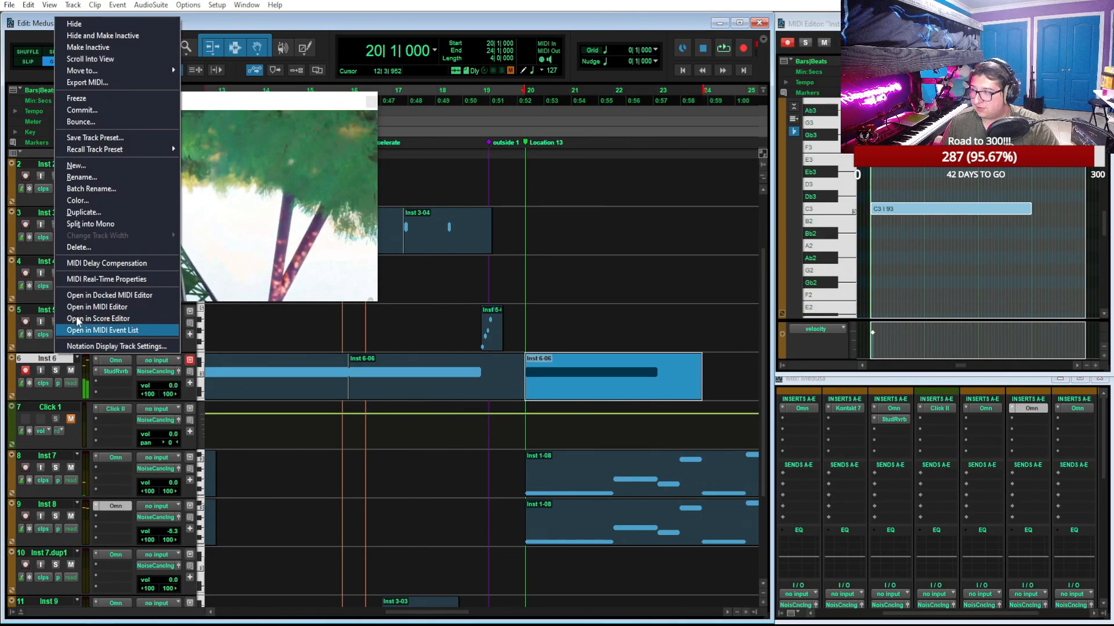
pyautogui.click(96, 212)
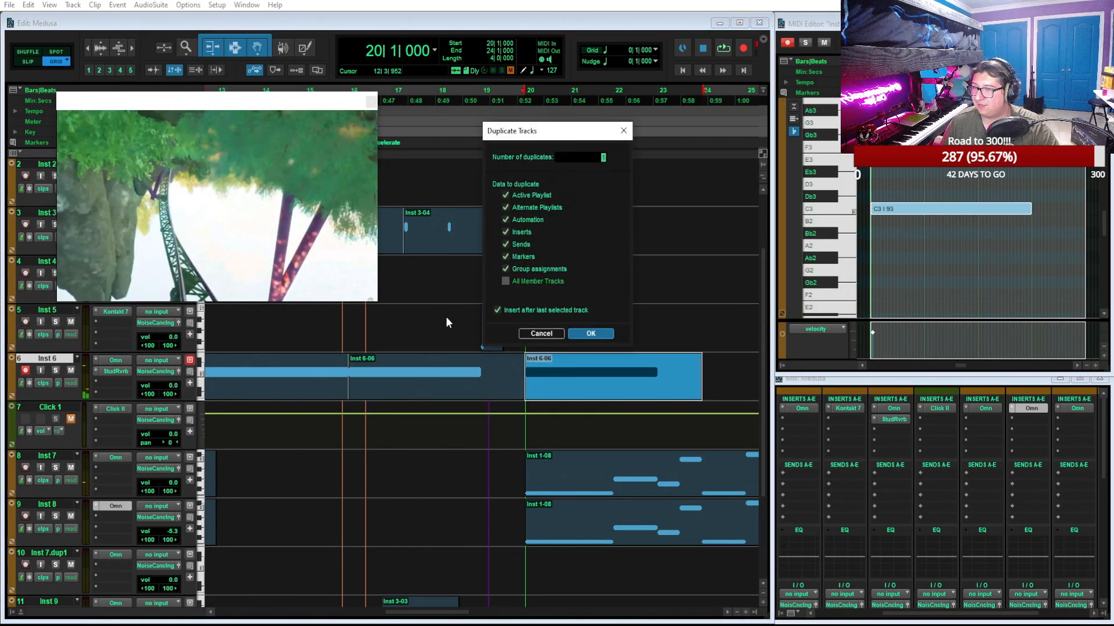
pyautogui.click(594, 335)
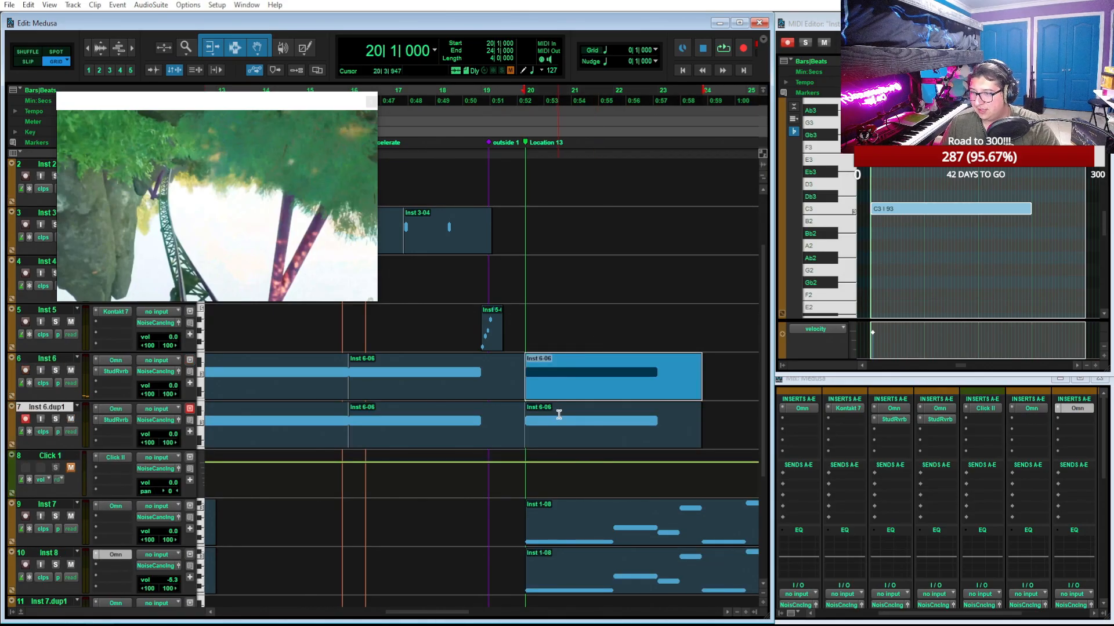
# Delete the bar 12 to 20 clips from Inst 6.dup1 and the clip starting at bar 20 from Inst 6
pyautogui.click(480, 439)
pyautogui.hscroll(-3, 476, 440)
pyautogui.keyDown('shift'); pyautogui.click(475, 439); pyautogui.keyUp('shift')
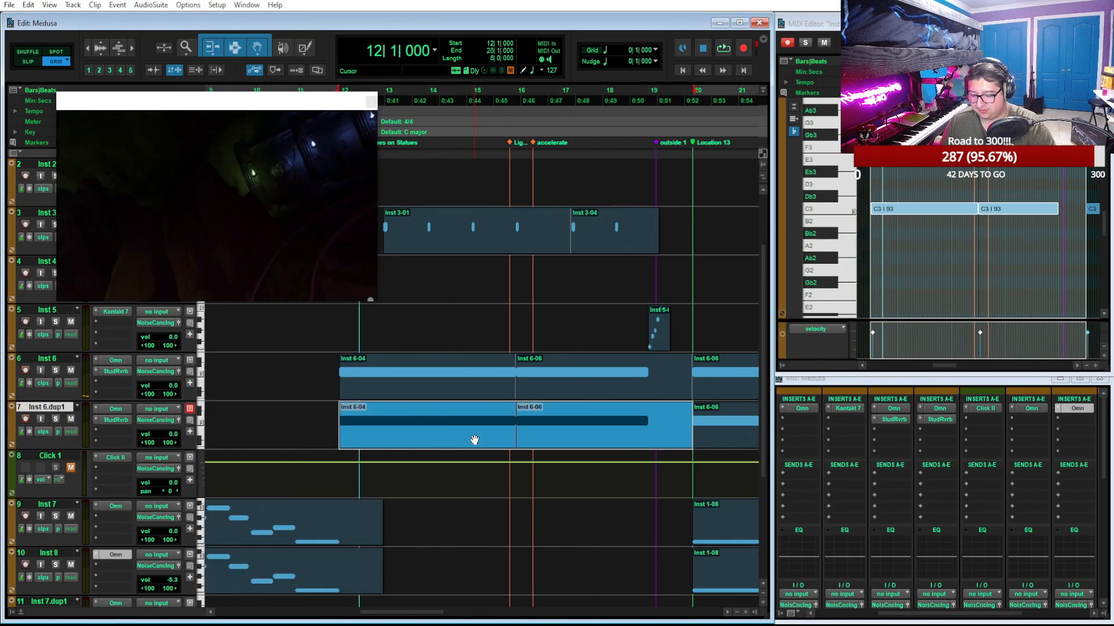
pyautogui.press('Delete')
pyautogui.hscroll(4, 473, 440)
pyautogui.click(560, 399)
pyautogui.press('Delete')
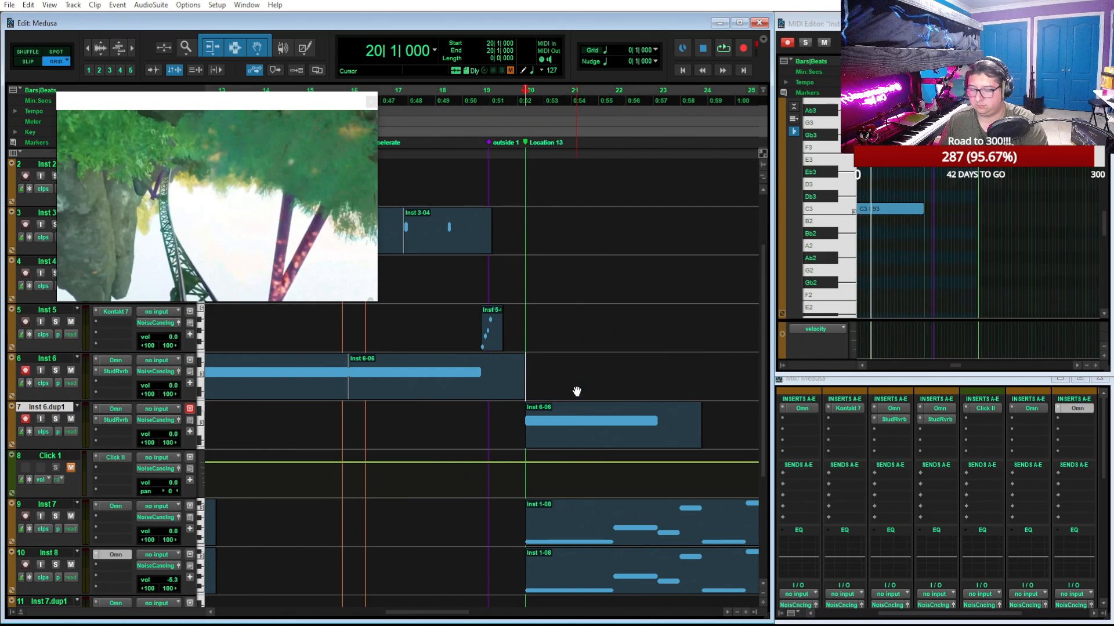
# Open Omnisphere on Inst 6.dup1, bring its window into view to check the patch's layer A settings and close it
pyautogui.click(114, 360)
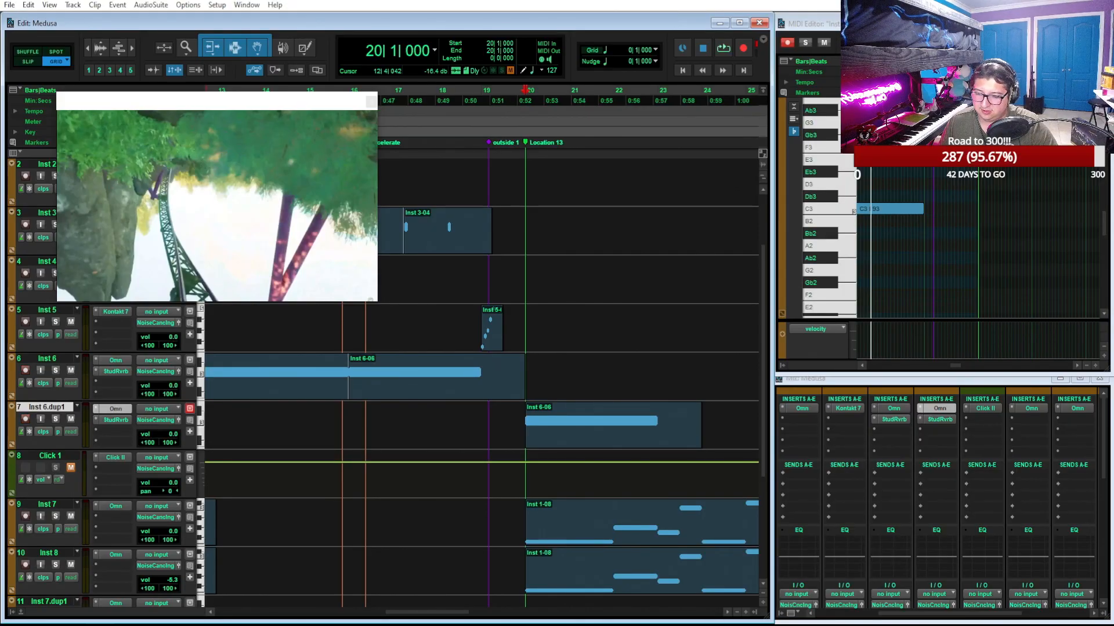
pyautogui.moveTo(761, 625); pyautogui.dragTo(765, 41)
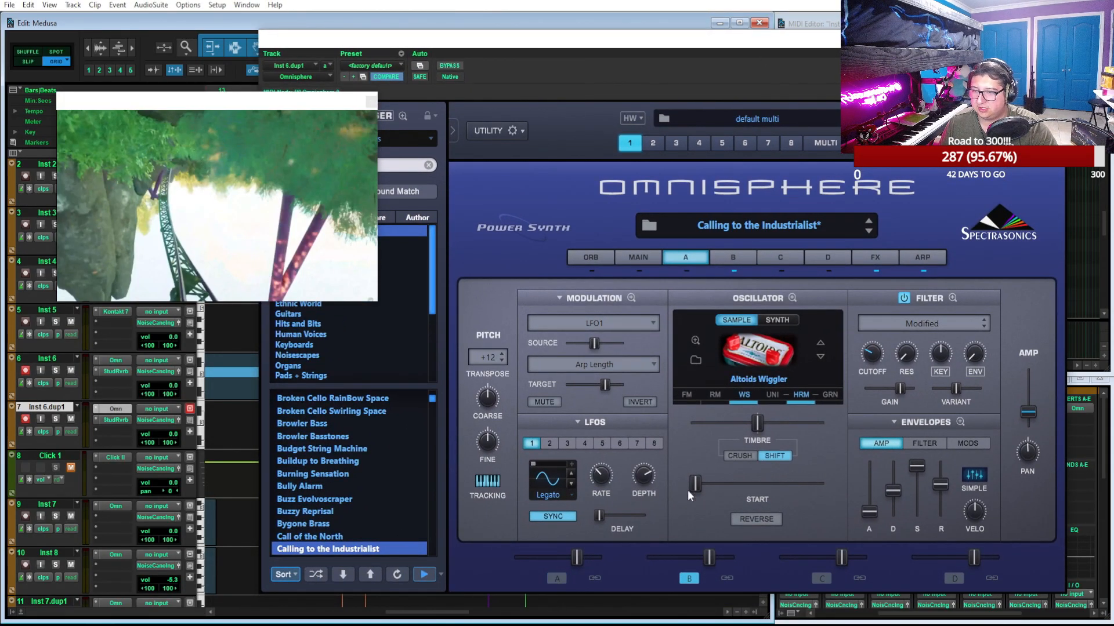
pyautogui.click(1057, 38)
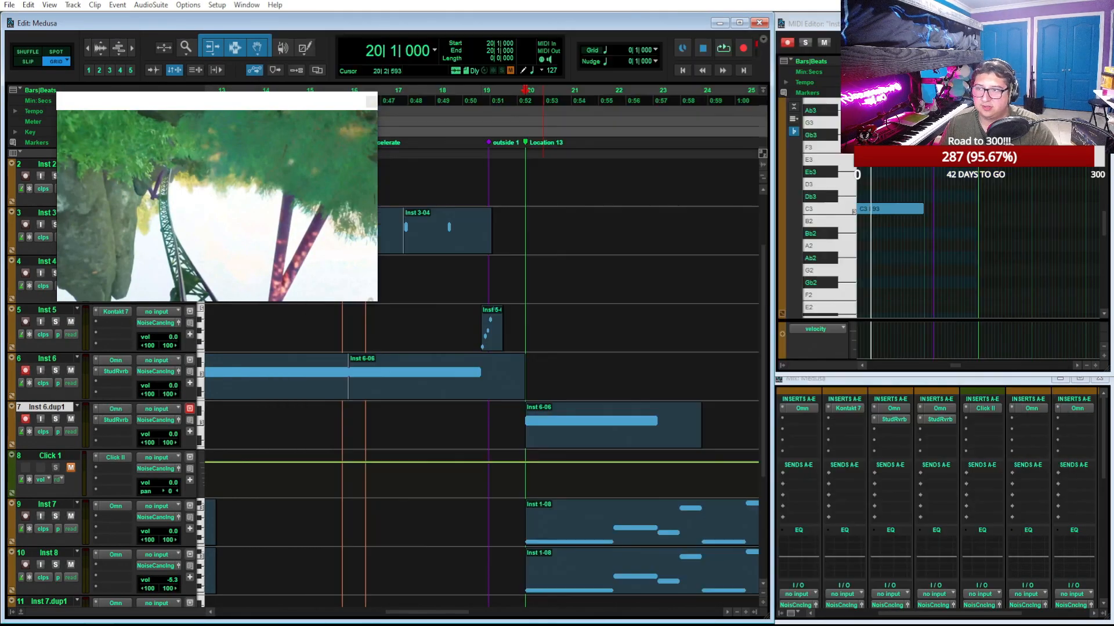
# Play from bar 20, trim the Inst 6.dup1 clip to three bars and duplicate it twice up to bar 29
pyautogui.press('space')
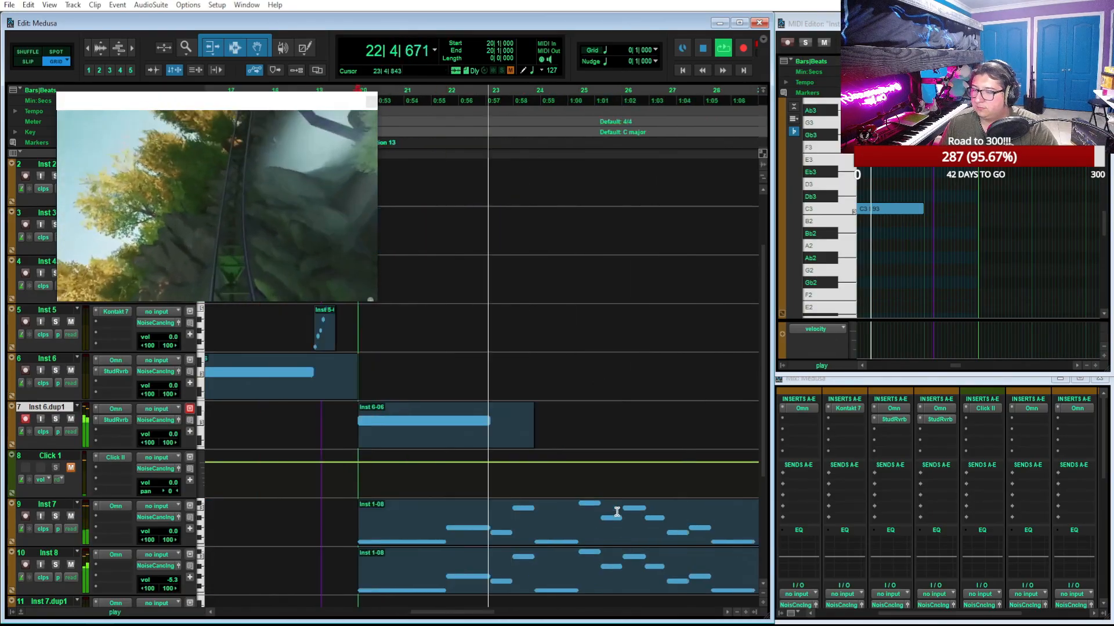
pyautogui.moveTo(528, 431); pyautogui.dragTo(493, 431)
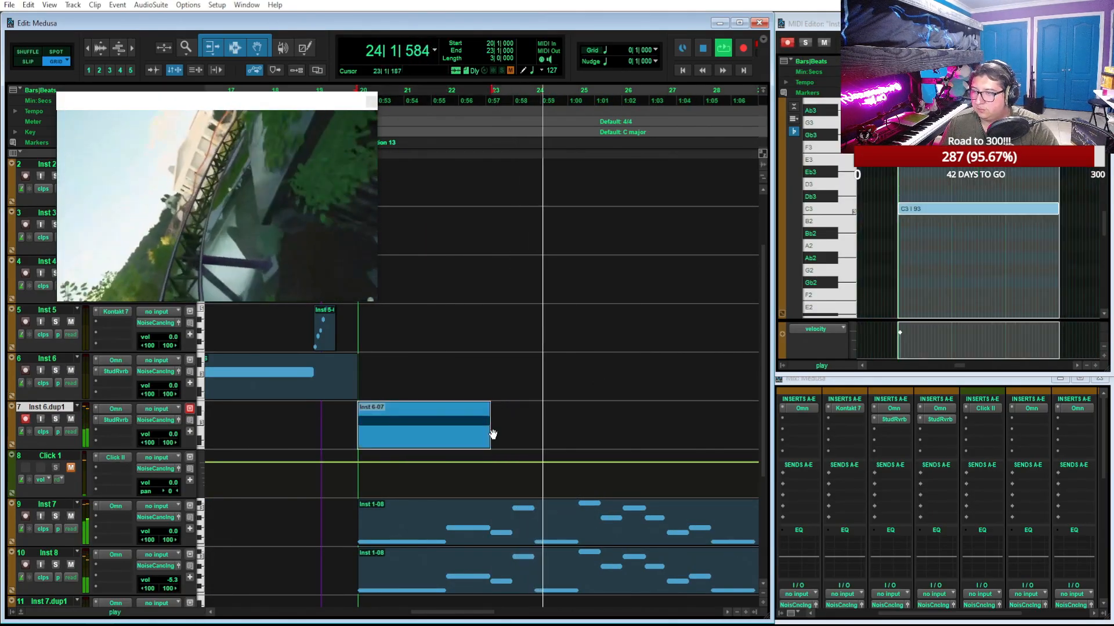
pyautogui.hotkey('ctrl', 'd')
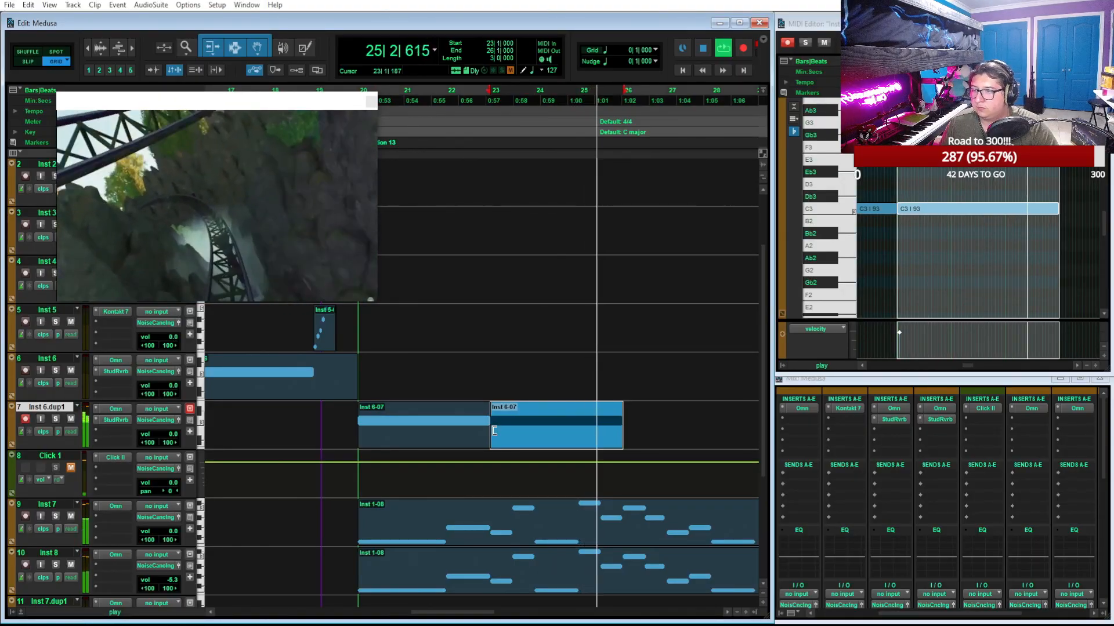
pyautogui.hotkey('ctrl', 'd')
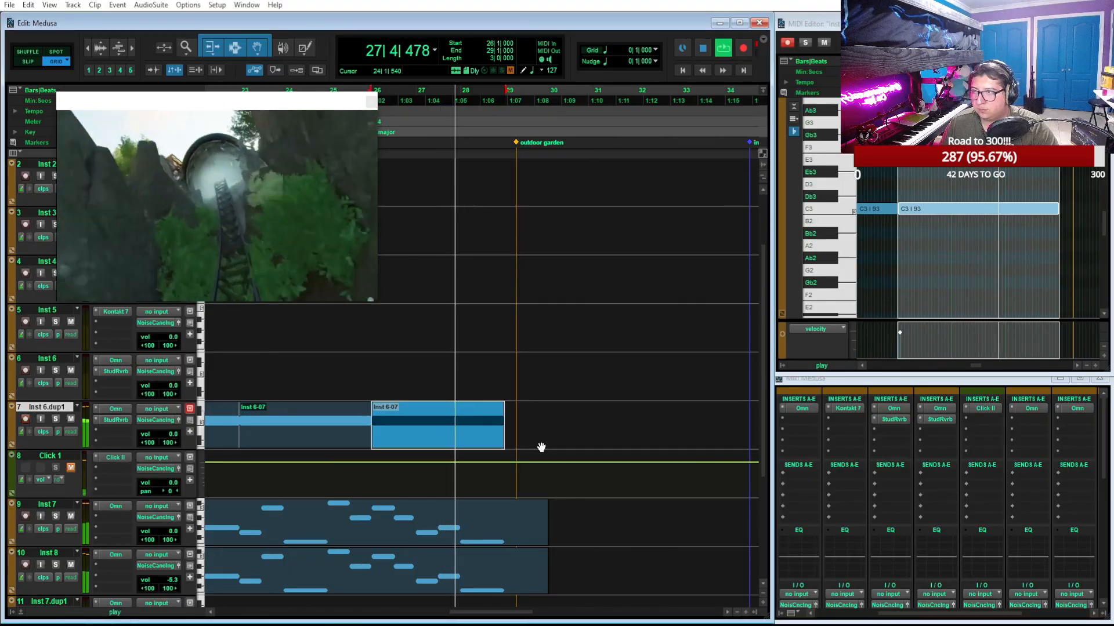
pyautogui.hscroll(-3, 542, 447)
pyautogui.press('space')
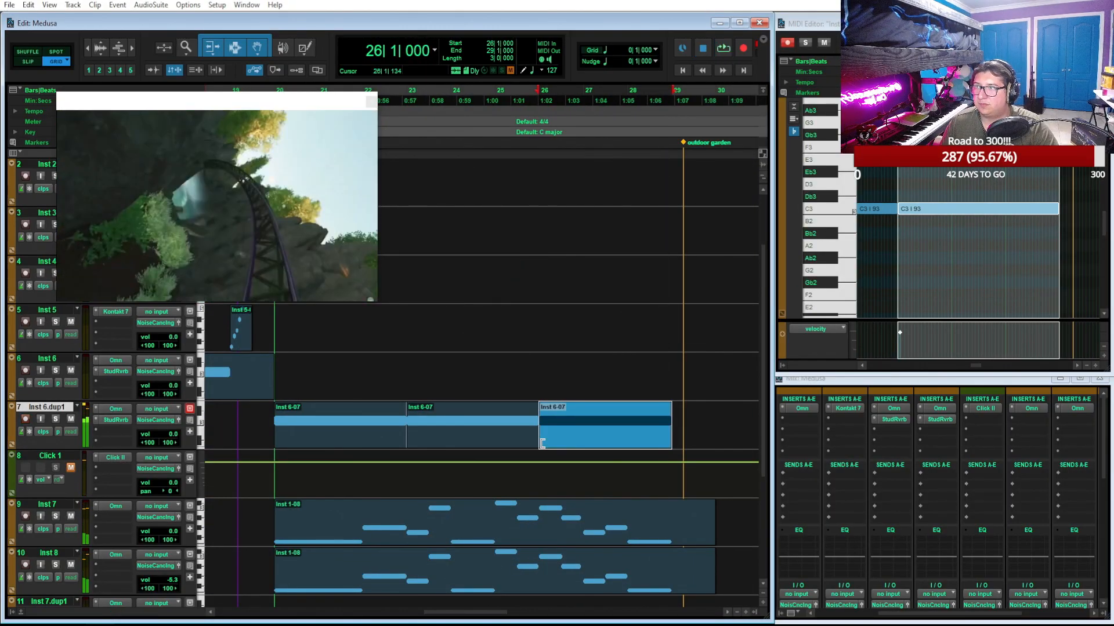
# Delete the two duplicated clips on Inst 6.dup1 and extend the remaining clip back to four bars, ending at bar 24
pyautogui.click(492, 446)
pyautogui.keyDown('shift'); pyautogui.click(552, 440); pyautogui.keyUp('shift')
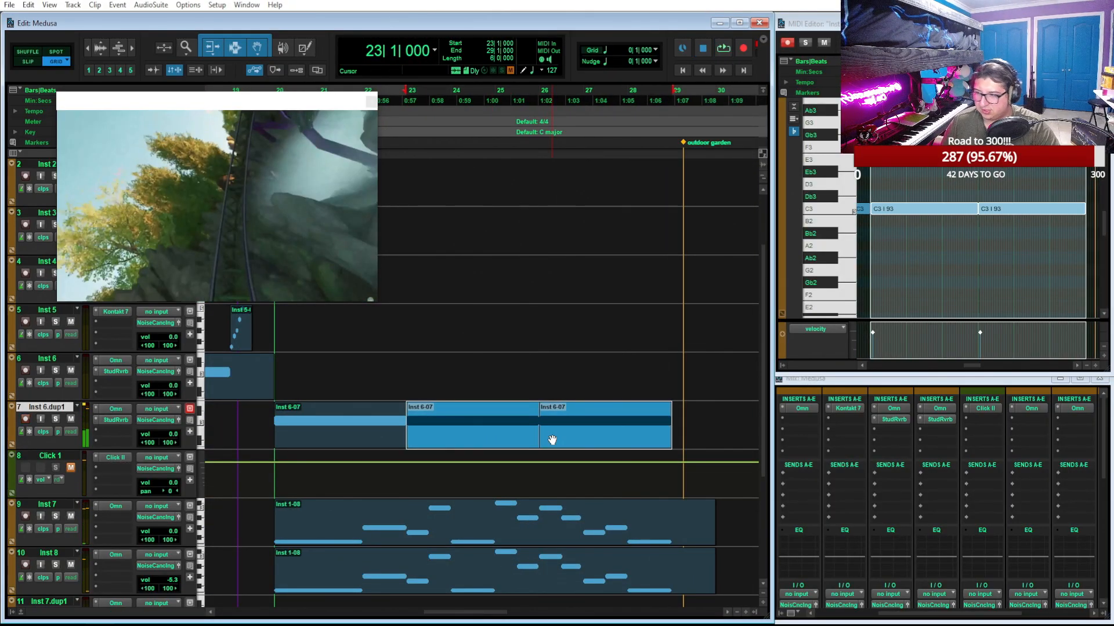
pyautogui.press('Delete')
pyautogui.click(378, 443)
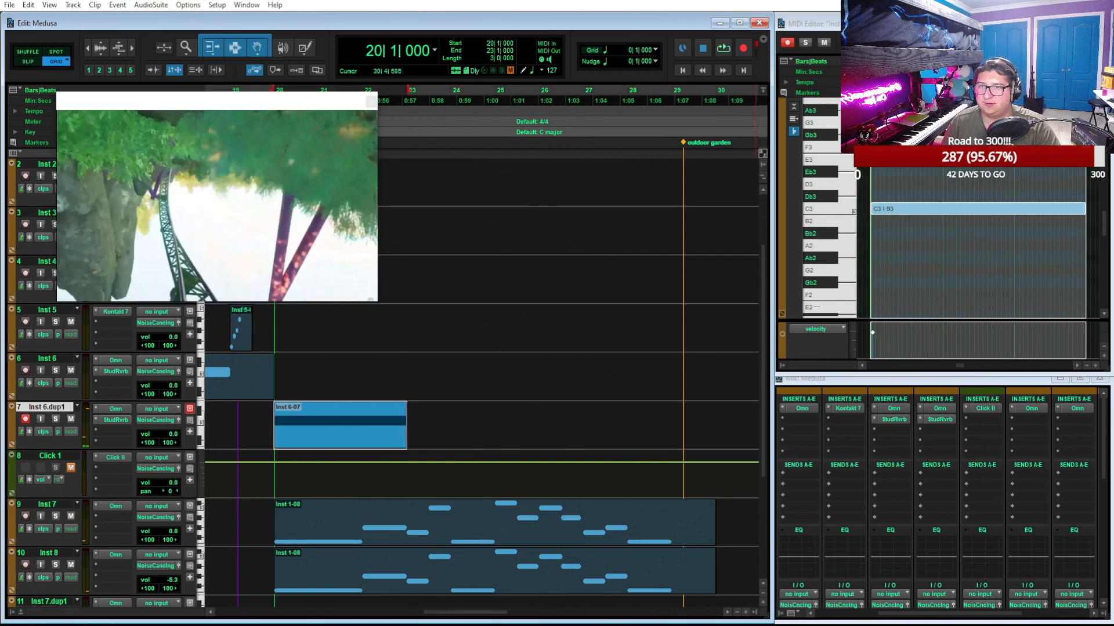
pyautogui.moveTo(407, 429); pyautogui.dragTo(451, 427)
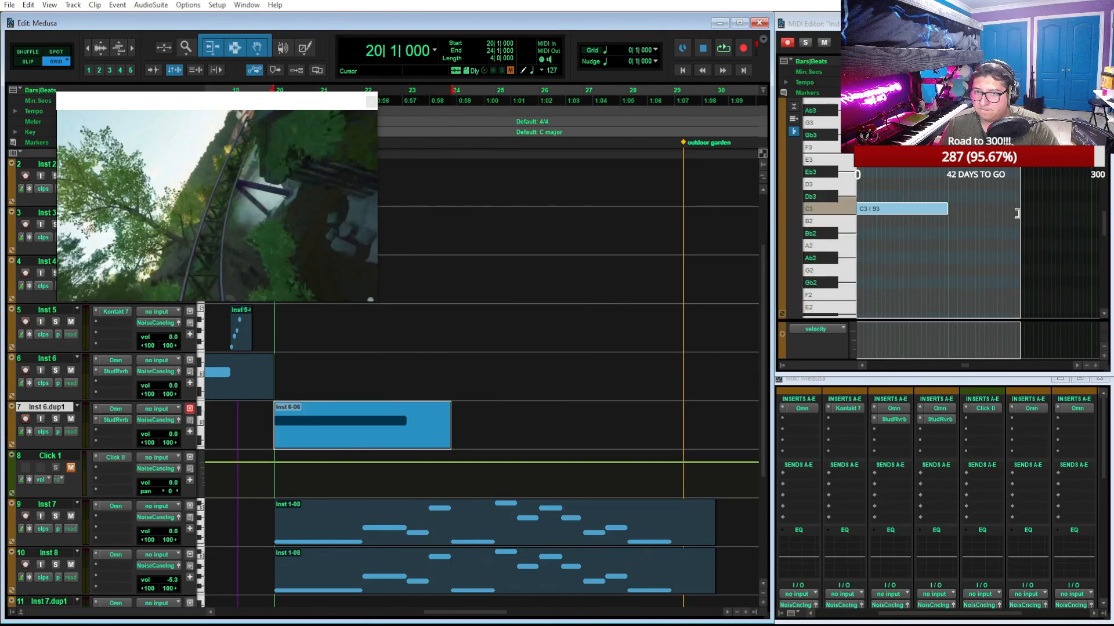
# Lengthen the C3 note to the end of the four-bar Inst 6.dup1 clip and duplicate the clip once from bar 24
pyautogui.moveTo(1016, 213); pyautogui.dragTo(1020, 207)
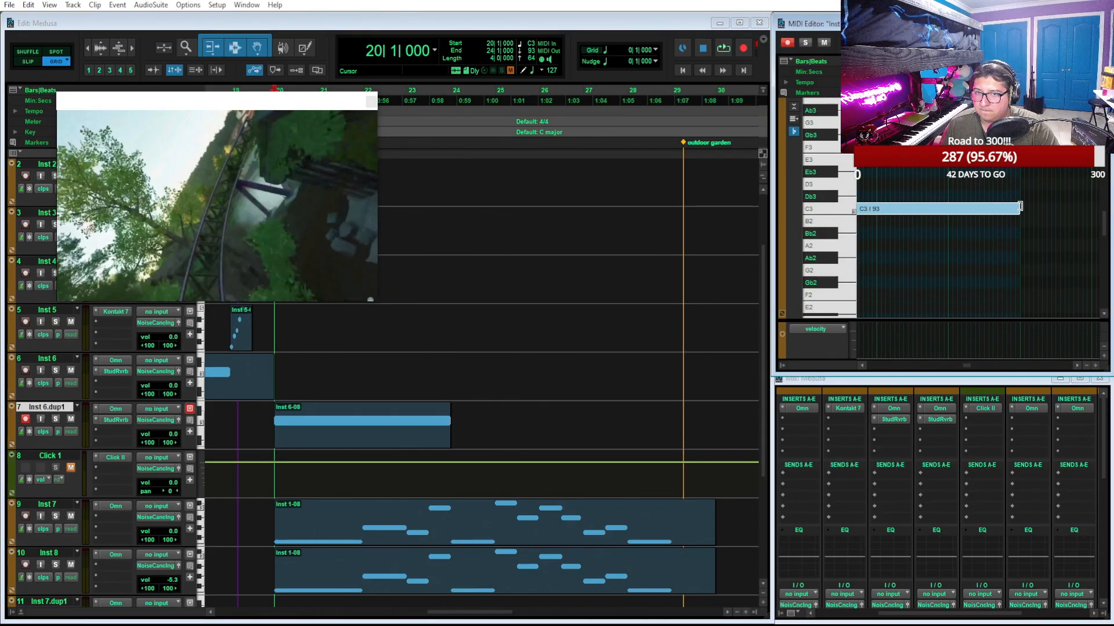
pyautogui.click(372, 445)
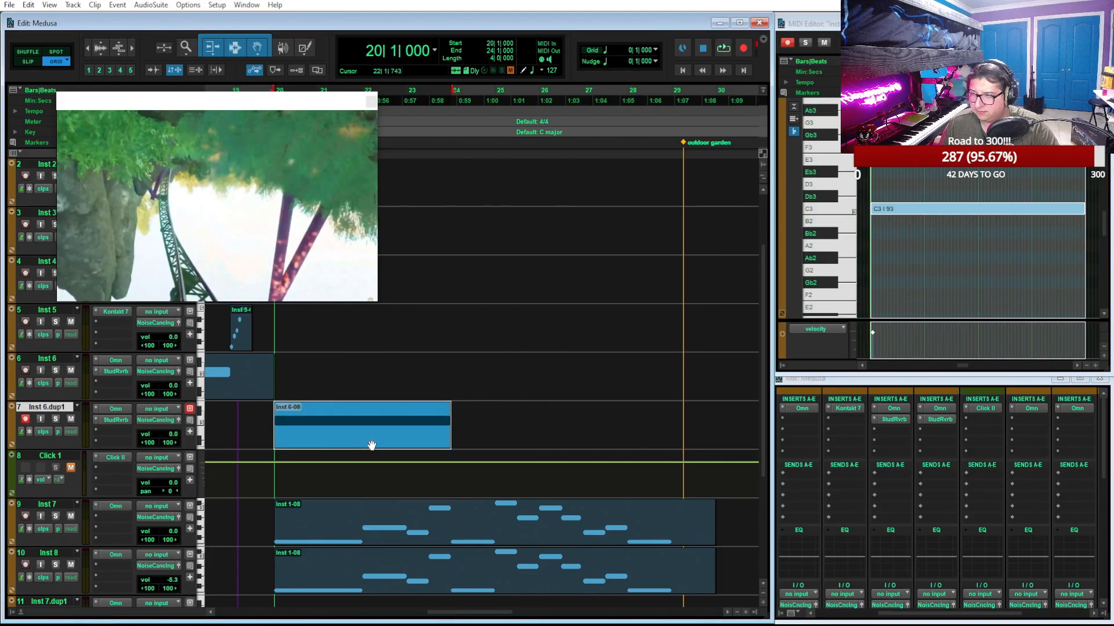
pyautogui.hotkey('ctrl', 'd')
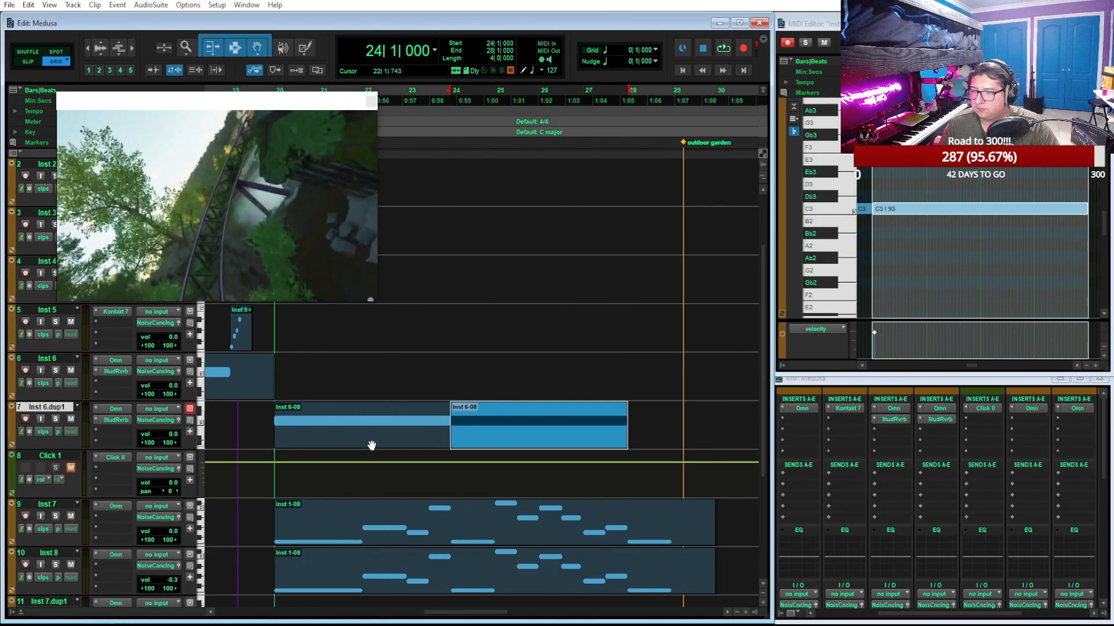
# Play the full mix from bar 20 to hear the extended Inst 6.dup1 part against the video
pyautogui.hscroll(-3, 631, 244)
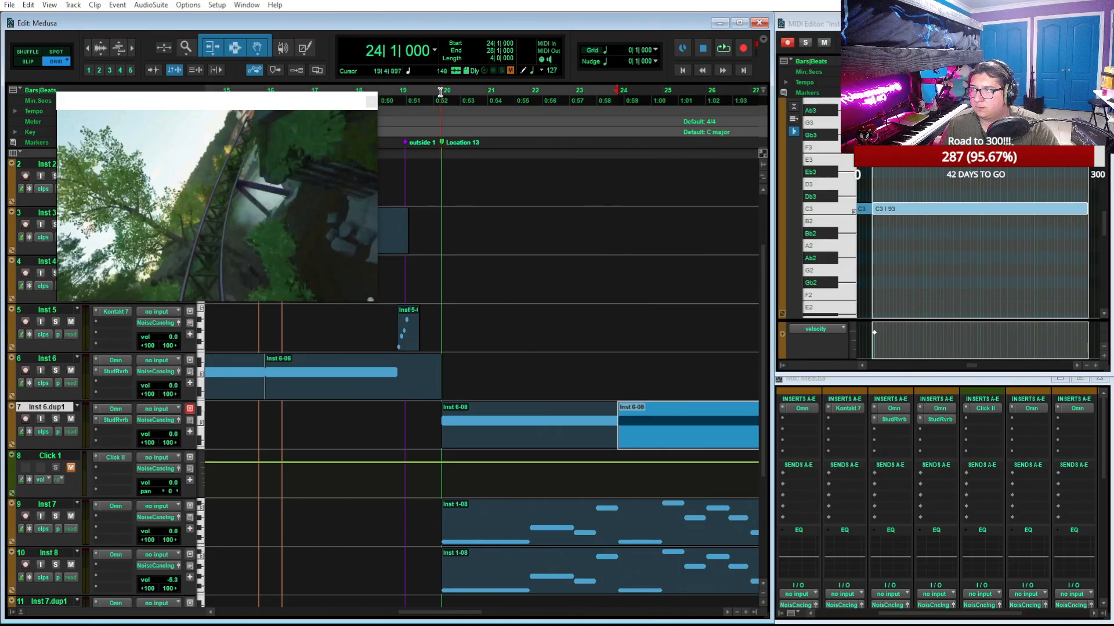
pyautogui.click(441, 92)
pyautogui.press('space')
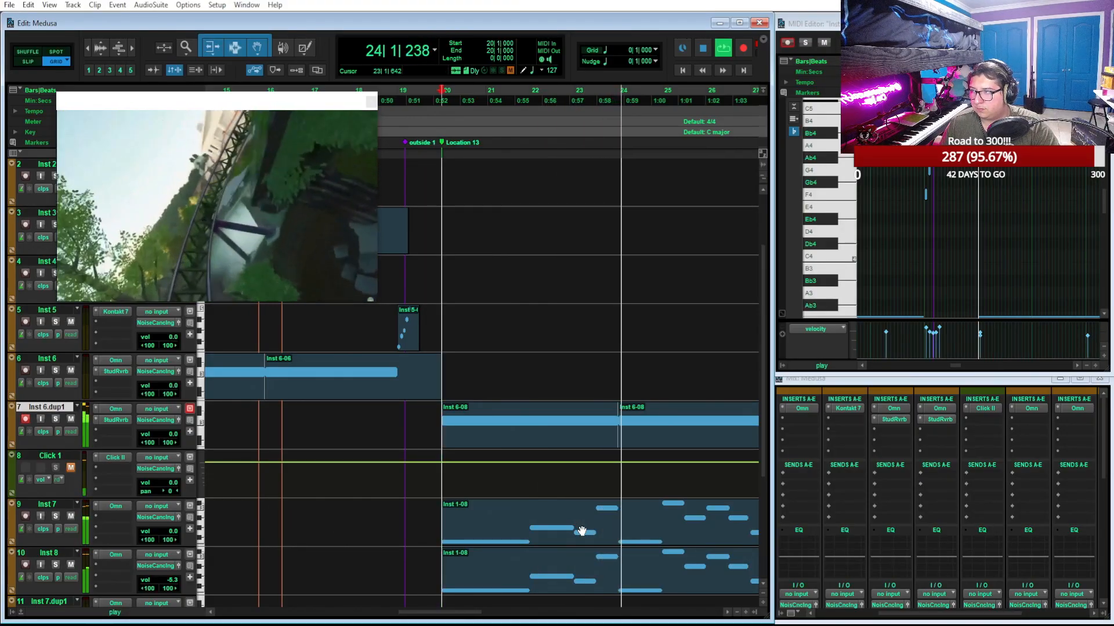
# Follow playback past the outdoor garden marker, select the Inst 6.dup1 clip spanning bars 20 to 24 and stop playback
pyautogui.scroll(-2, 596, 497)
pyautogui.hscroll(1, 642, 400)
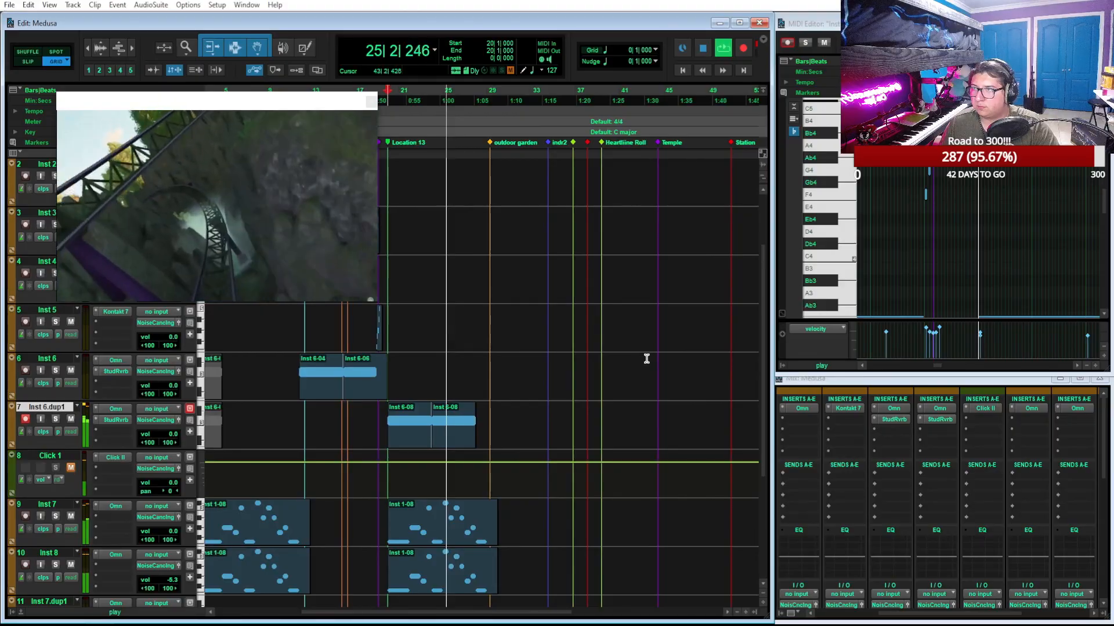
pyautogui.hscroll(-2, 645, 359)
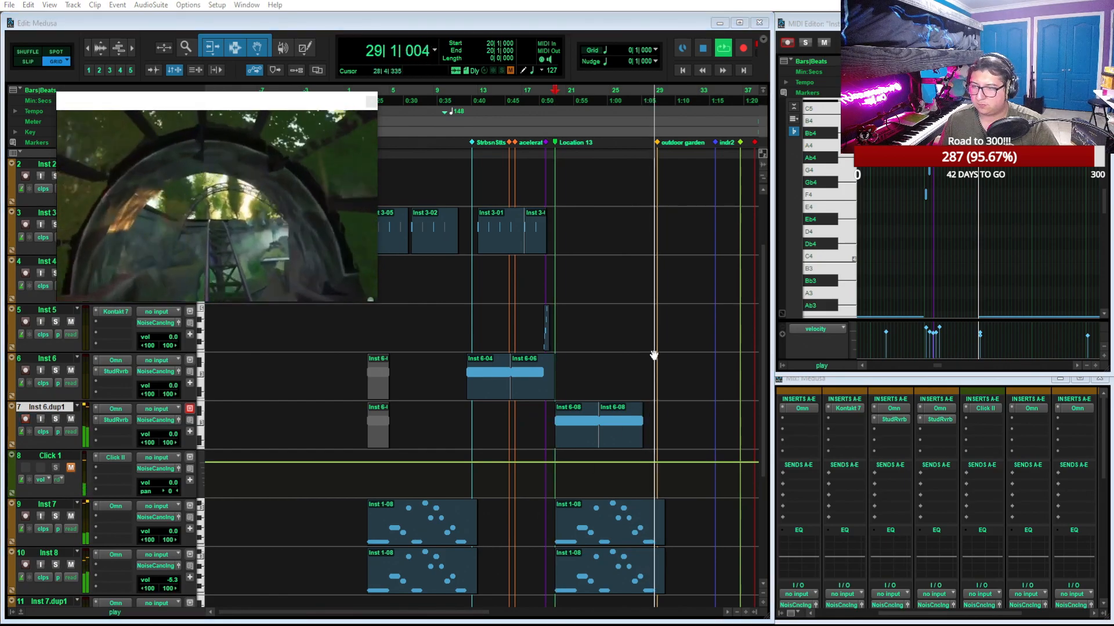
pyautogui.click(583, 441)
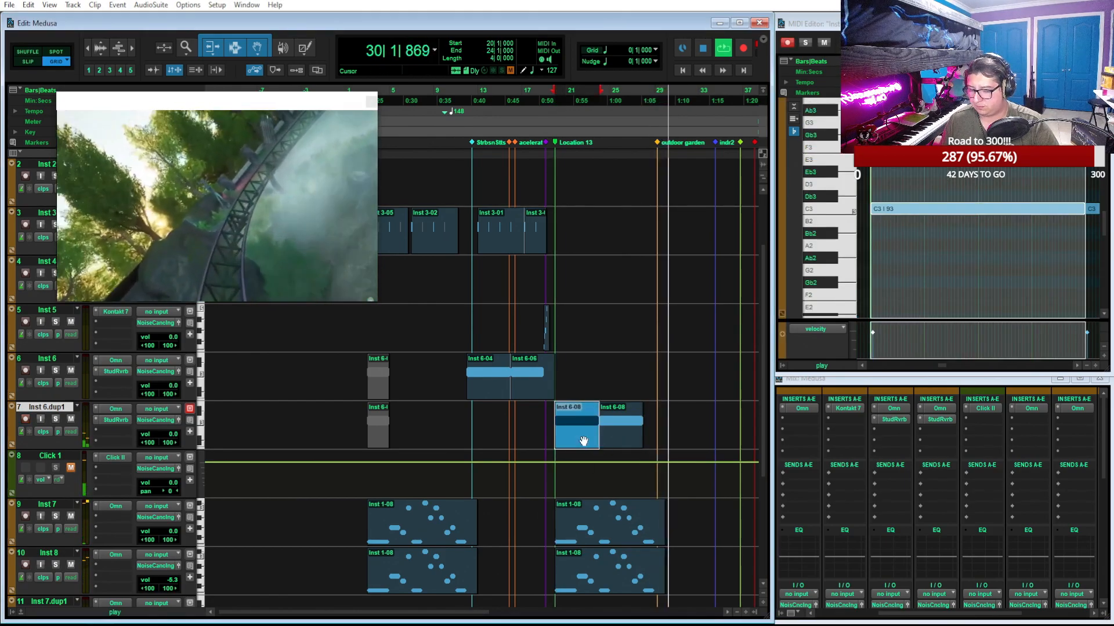
pyautogui.press('space')
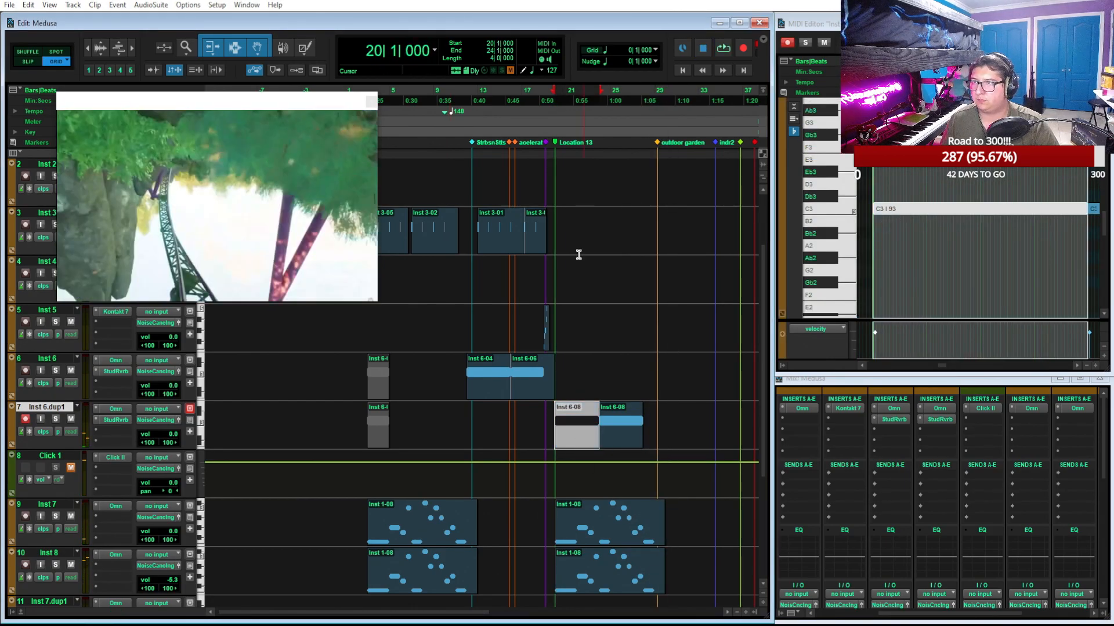
# Check the video frames at bar 17 and around bar 24, and select the timeline from bar 25 to the Station marker at bar 51
pyautogui.click(522, 99)
pyautogui.hscroll(3, 564, 140)
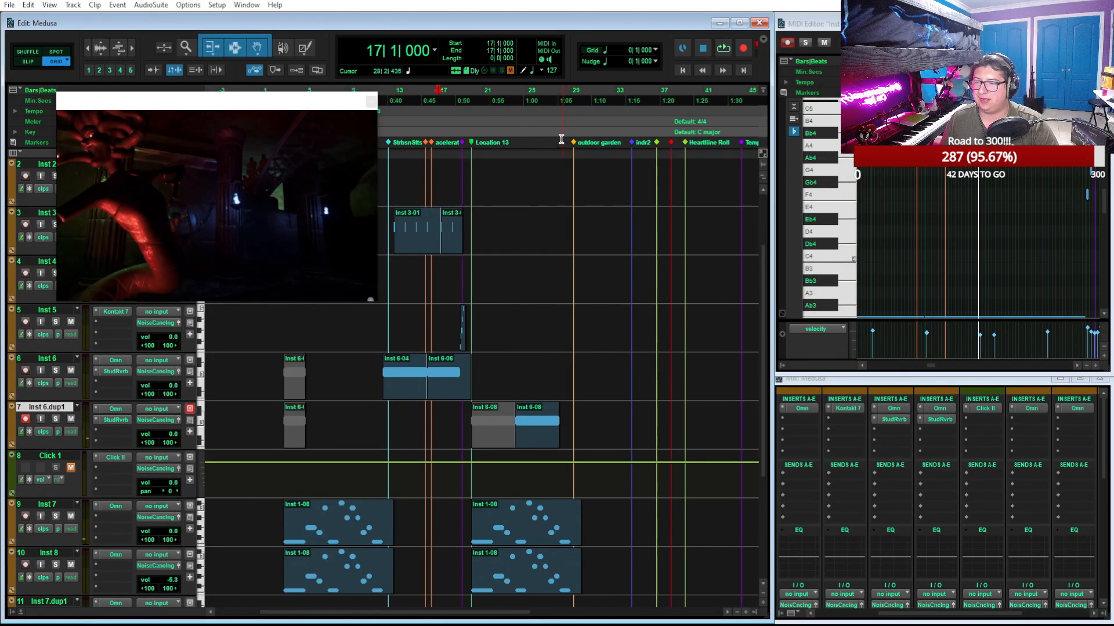
pyautogui.click(523, 96)
pyautogui.hotkey('shift', 'r')
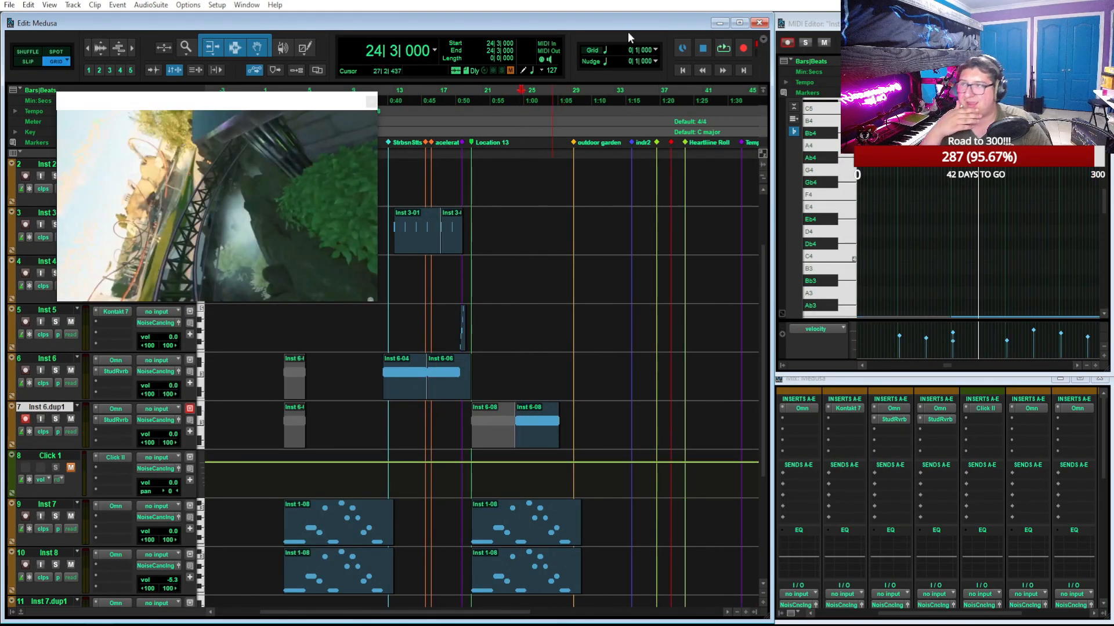
pyautogui.click(525, 98)
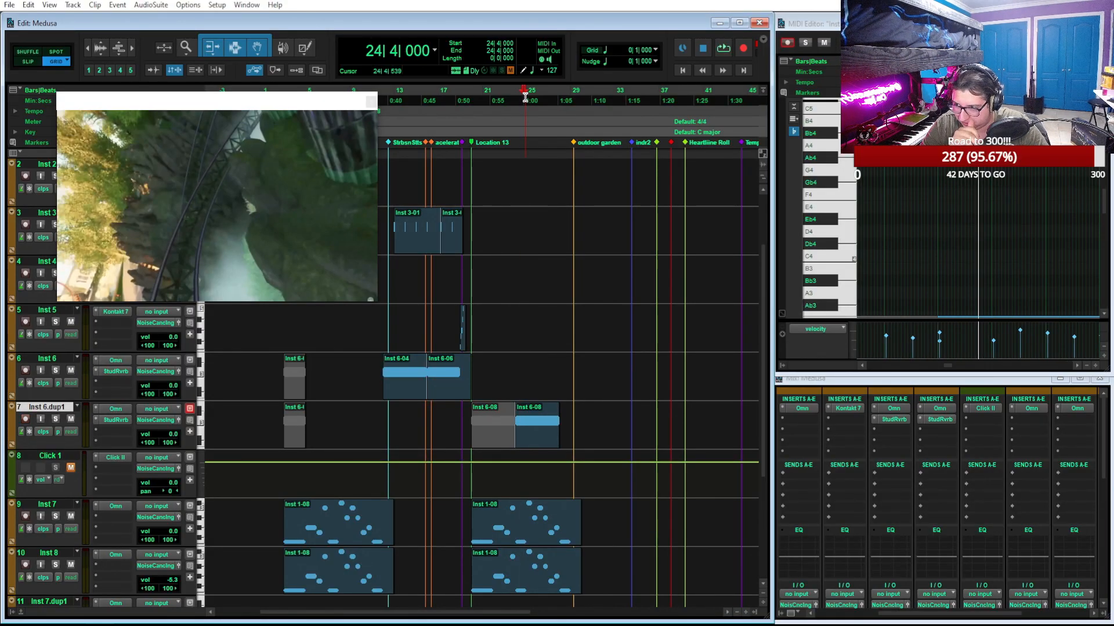
pyautogui.moveTo(491, 612); pyautogui.dragTo(539, 619)
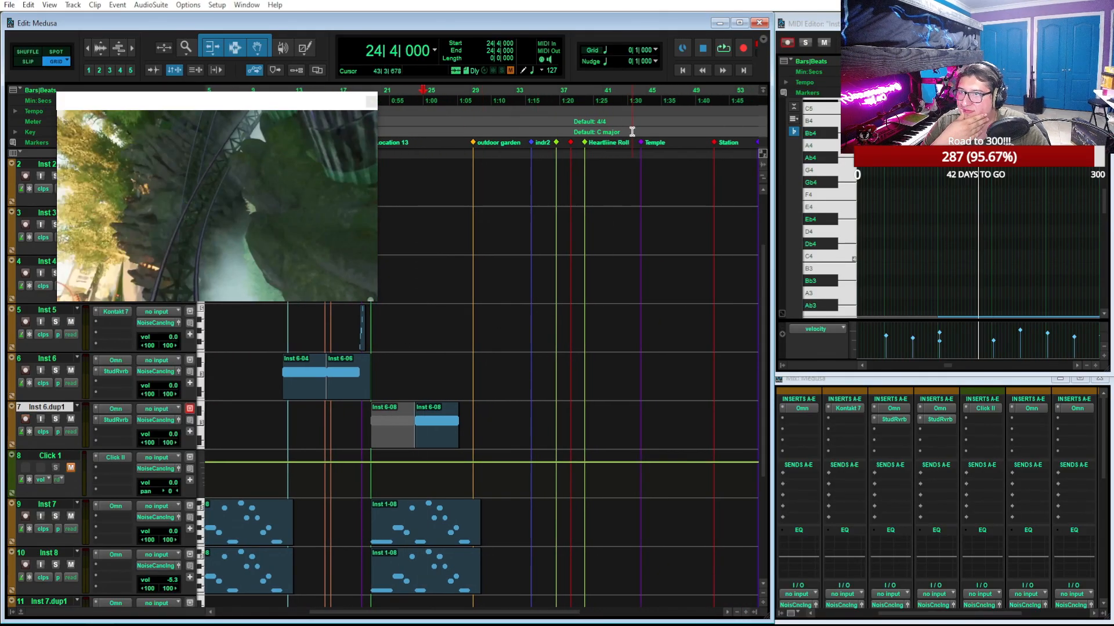
pyautogui.moveTo(426, 101); pyautogui.dragTo(714, 103)
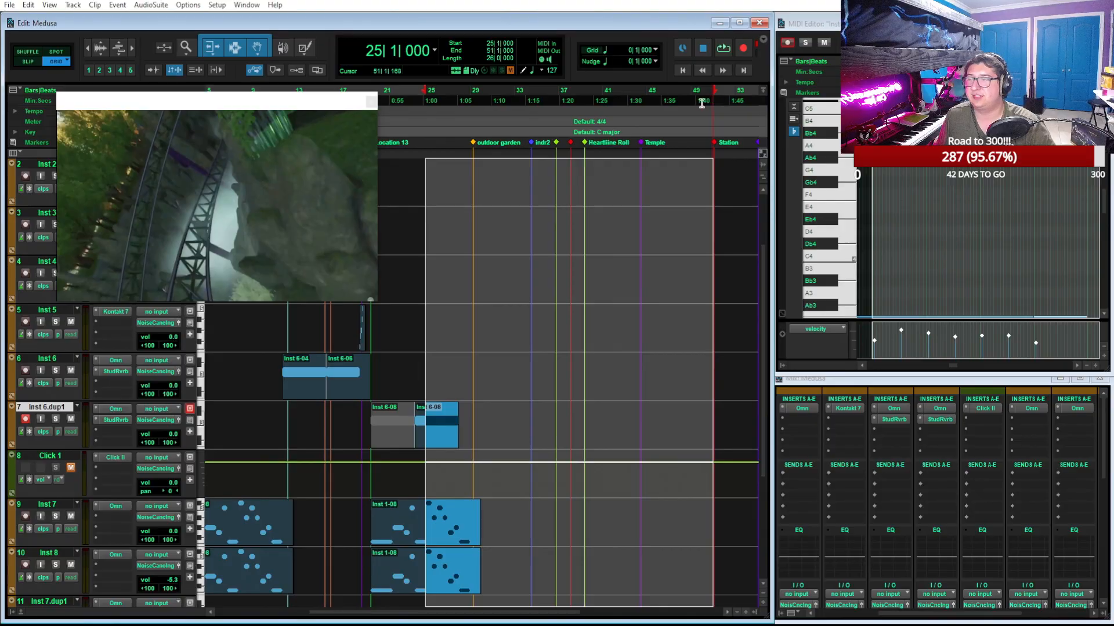
# Move the video window away from the track controls, enlarge it and set the playback position to bar 1
pyautogui.moveTo(297, 101); pyautogui.dragTo(1017, 85)
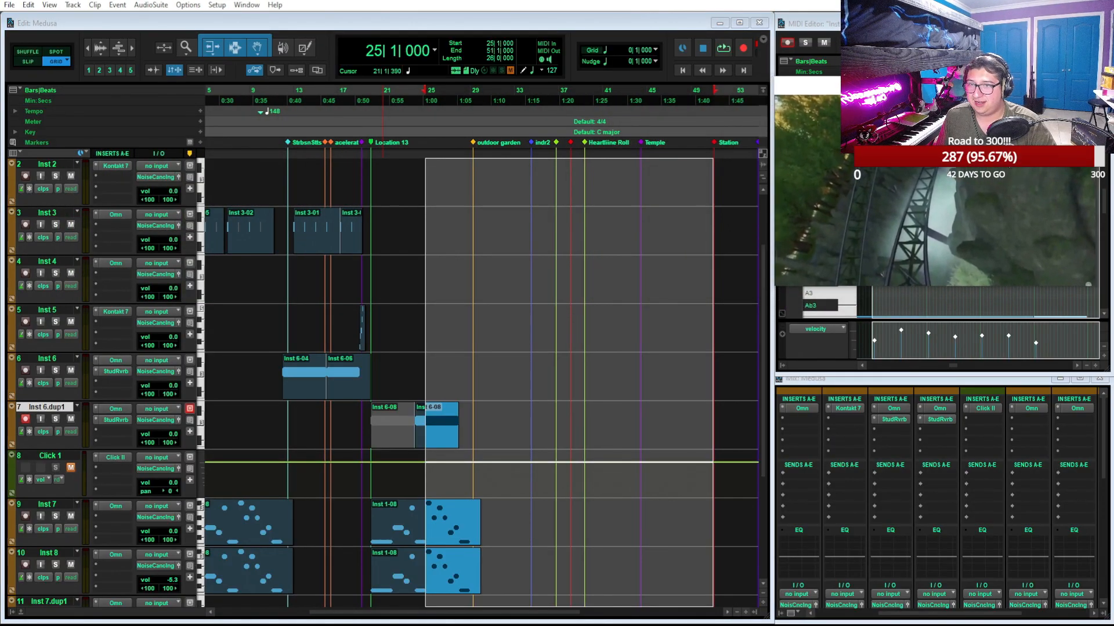
pyautogui.moveTo(776, 285); pyautogui.dragTo(658, 398)
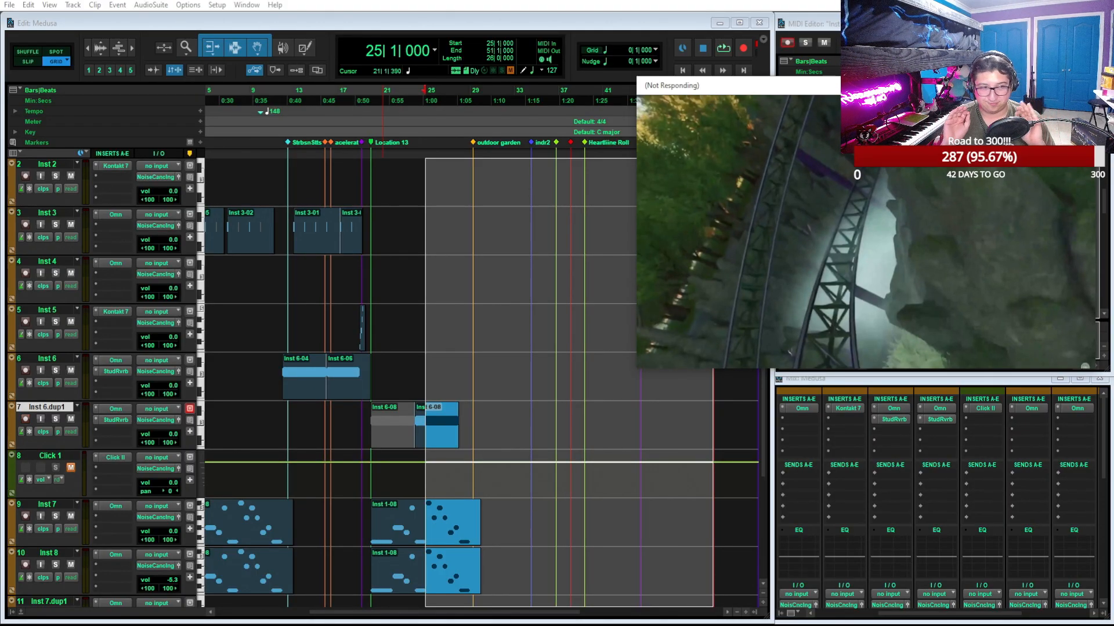
pyautogui.hscroll(-5, 415, 124)
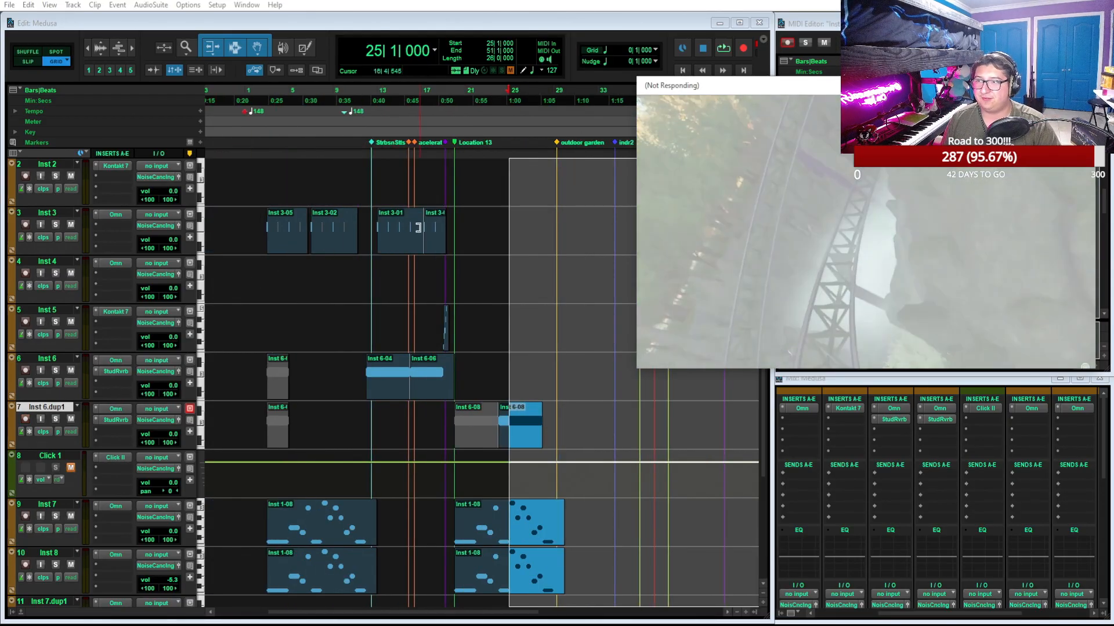
pyautogui.click(352, 97)
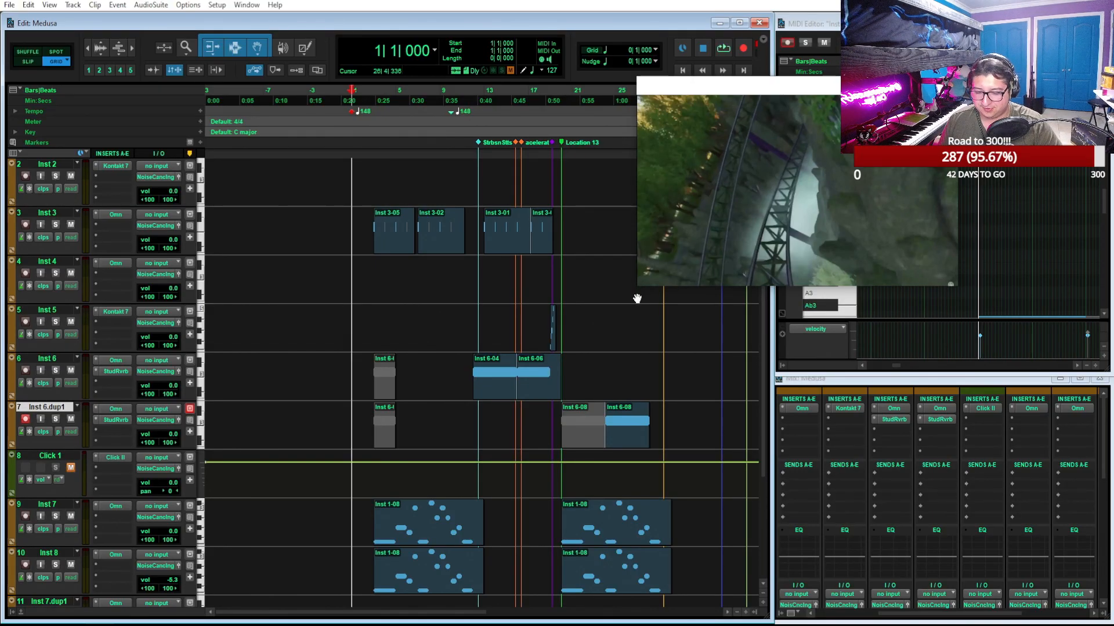
pyautogui.moveTo(637, 299); pyautogui.dragTo(503, 423)
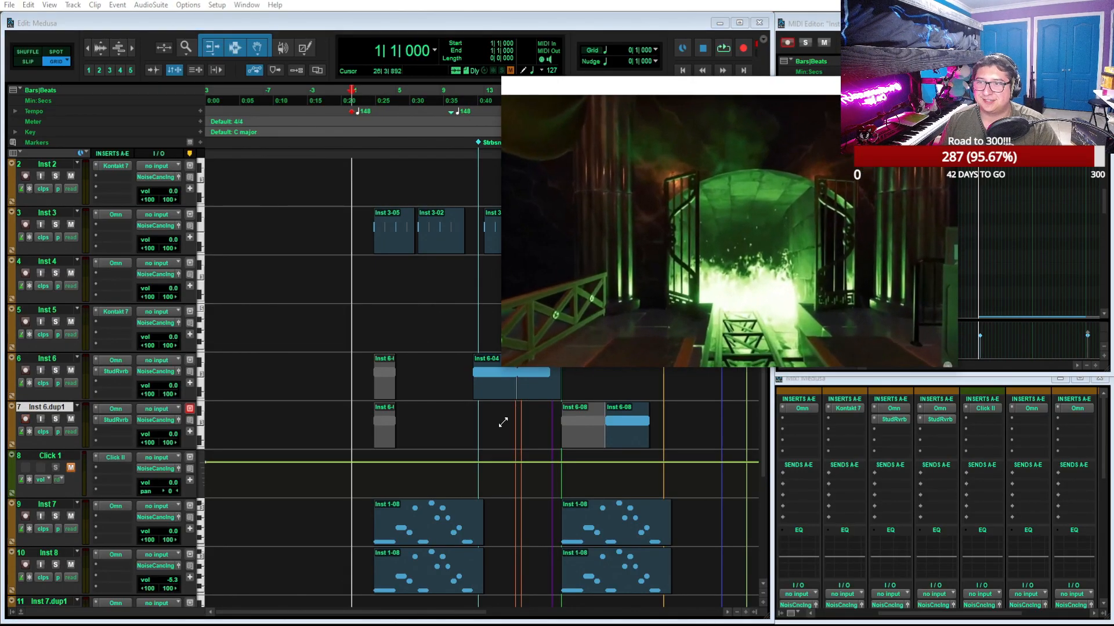
pyautogui.moveTo(694, 93); pyautogui.dragTo(821, 122)
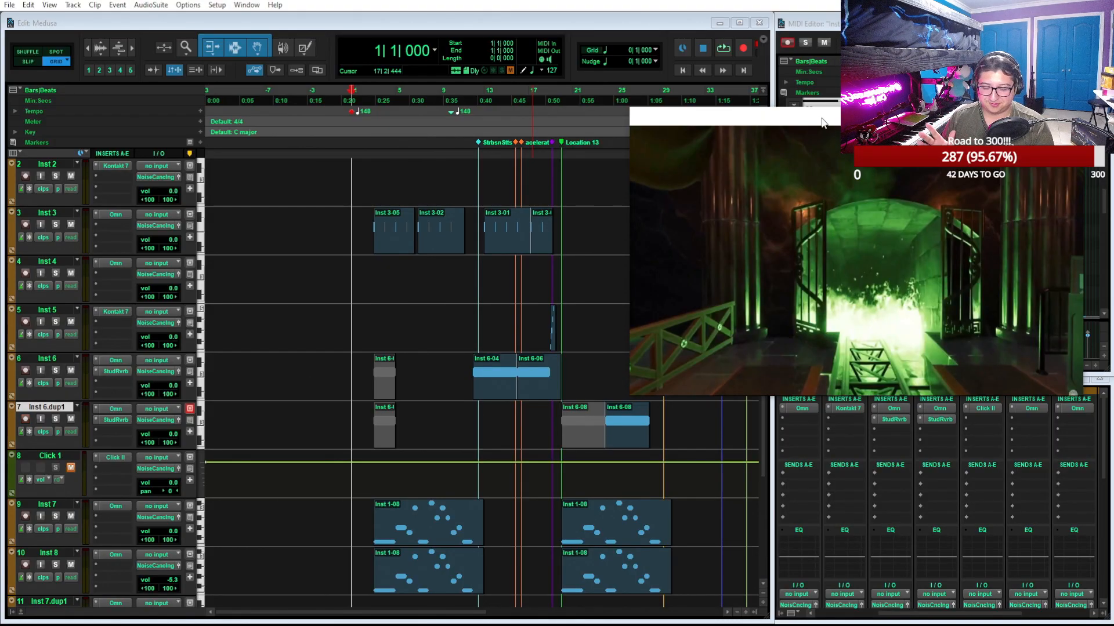
# Play the session from bar 1 against the video, move the video window over the track area and stop playback
pyautogui.hotkey('shift', 'r')
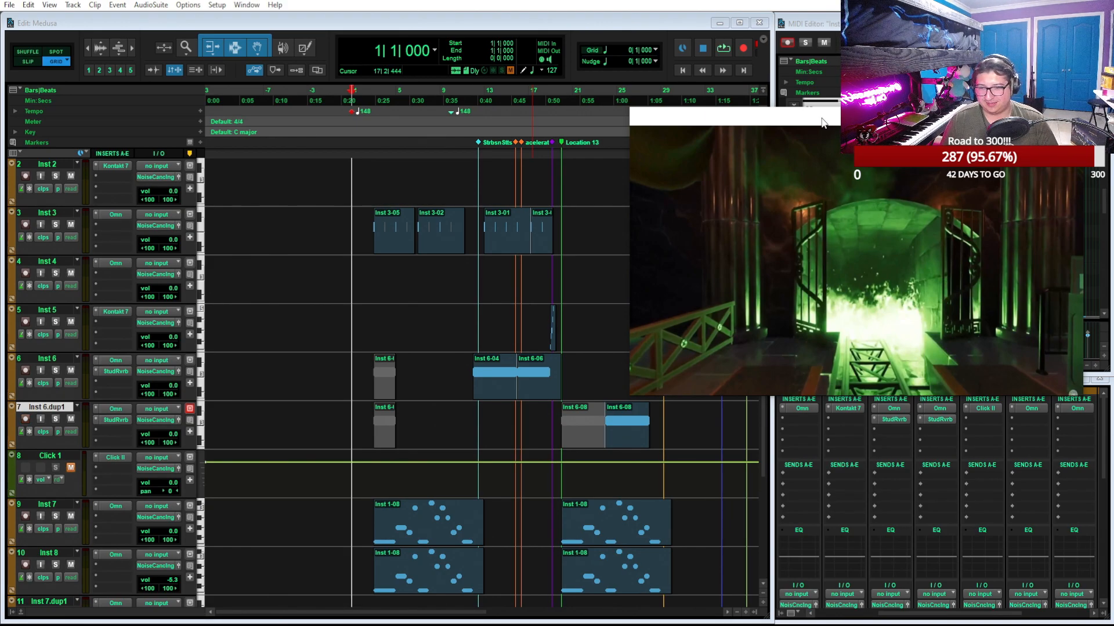
pyautogui.press('space')
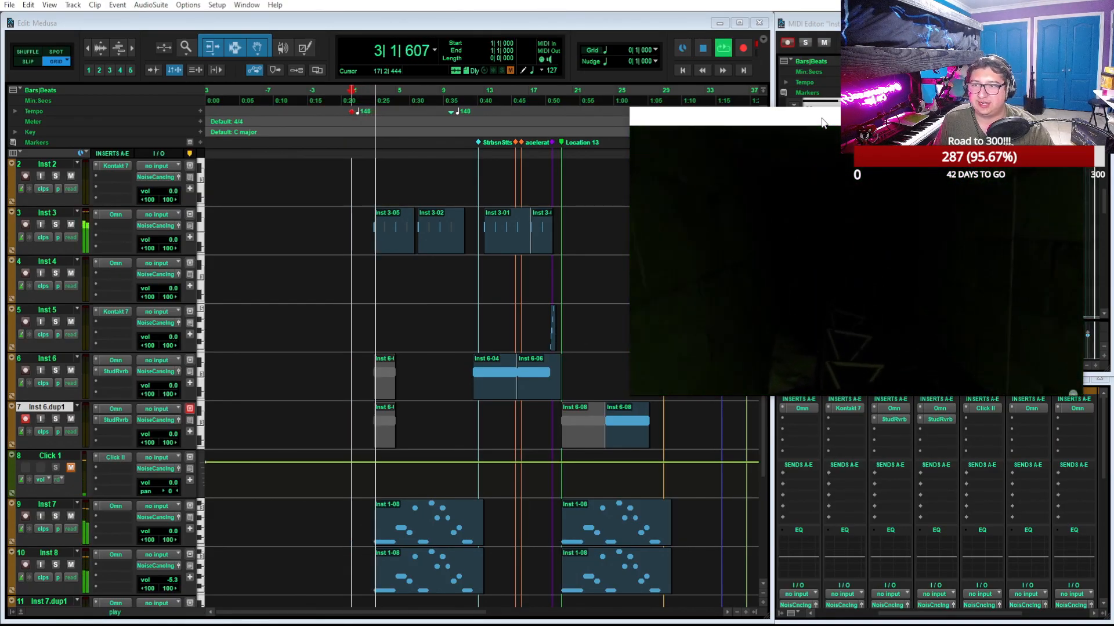
pyautogui.moveTo(820, 116); pyautogui.dragTo(510, 204)
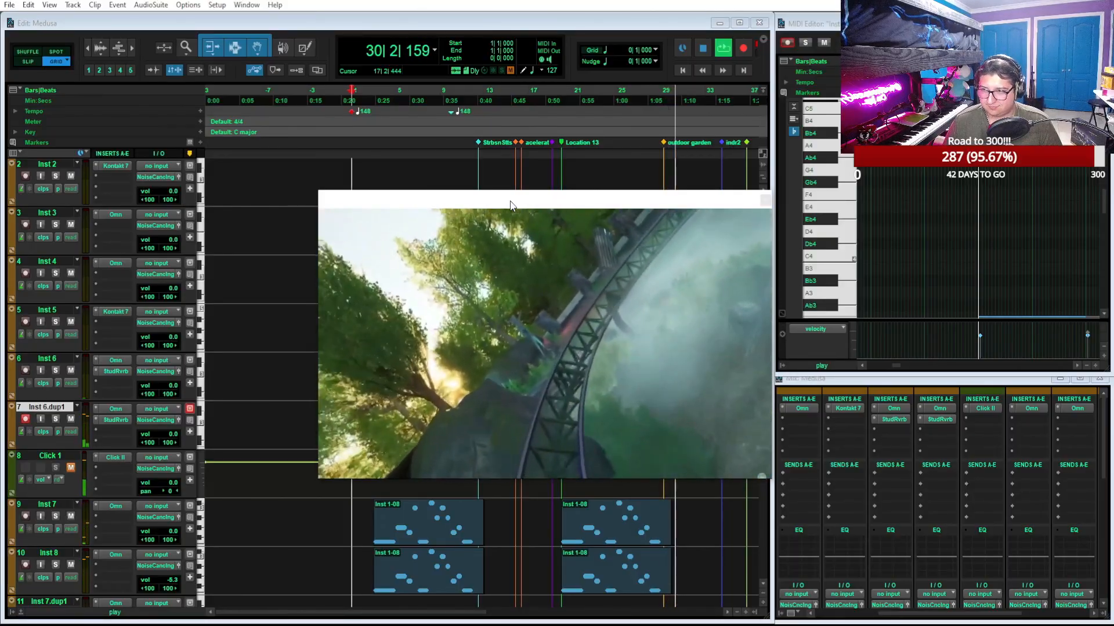
pyautogui.press('space')
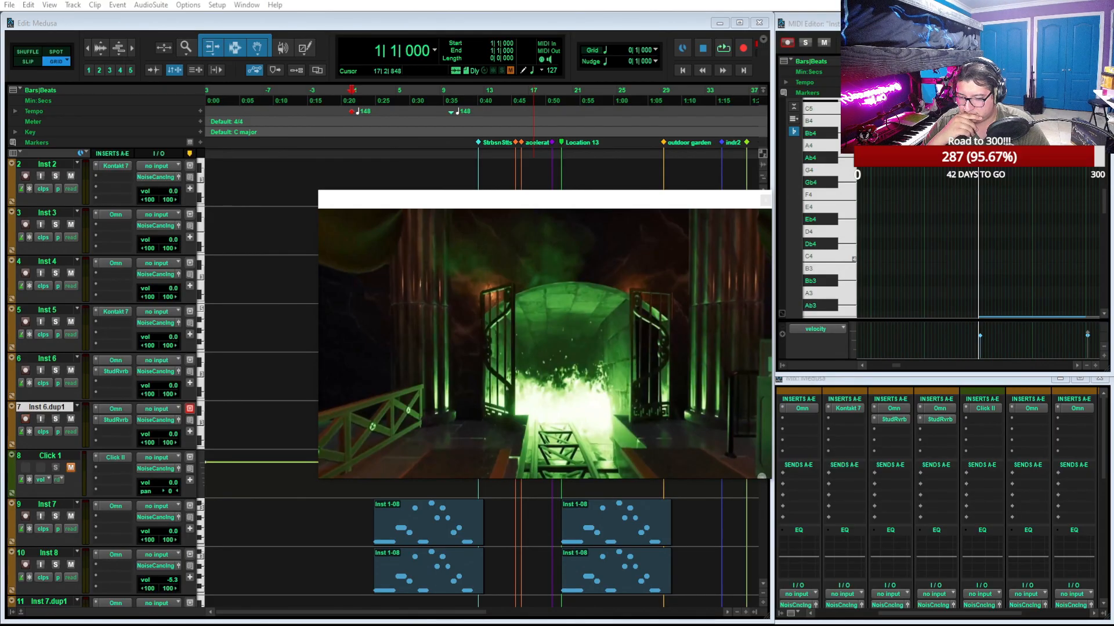
# Switch to the browser, watch the Inception "city bending" sound redesign post on Instagram with sound on, and return to Pro Tools
pyautogui.moveTo(713, 625); pyautogui.dragTo(721, 90)
pyautogui.click(930, 202)
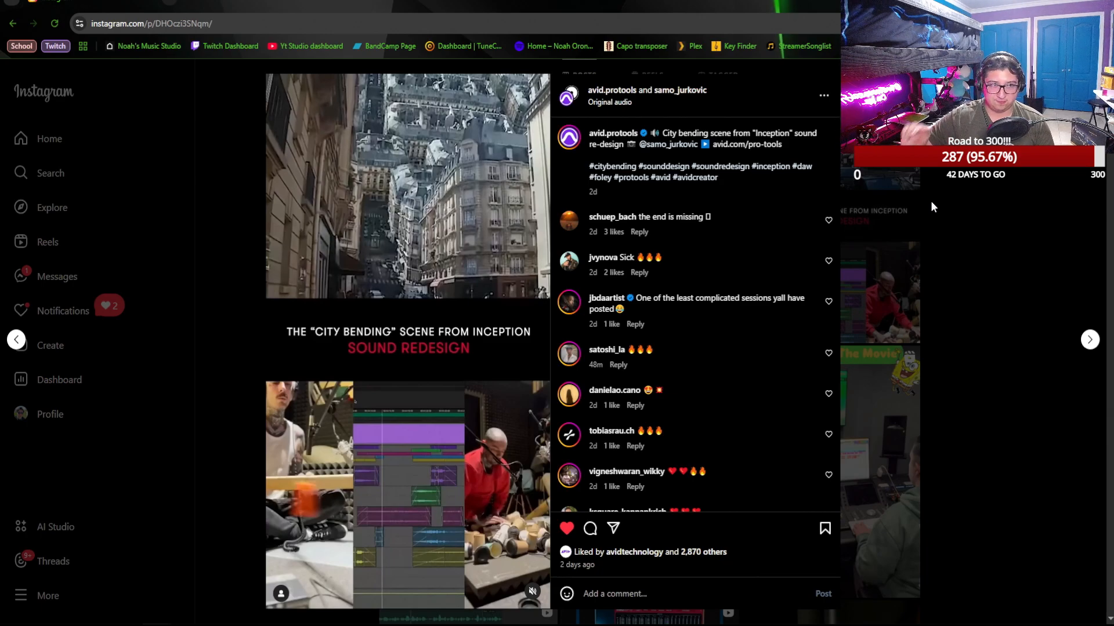
pyautogui.click(533, 596)
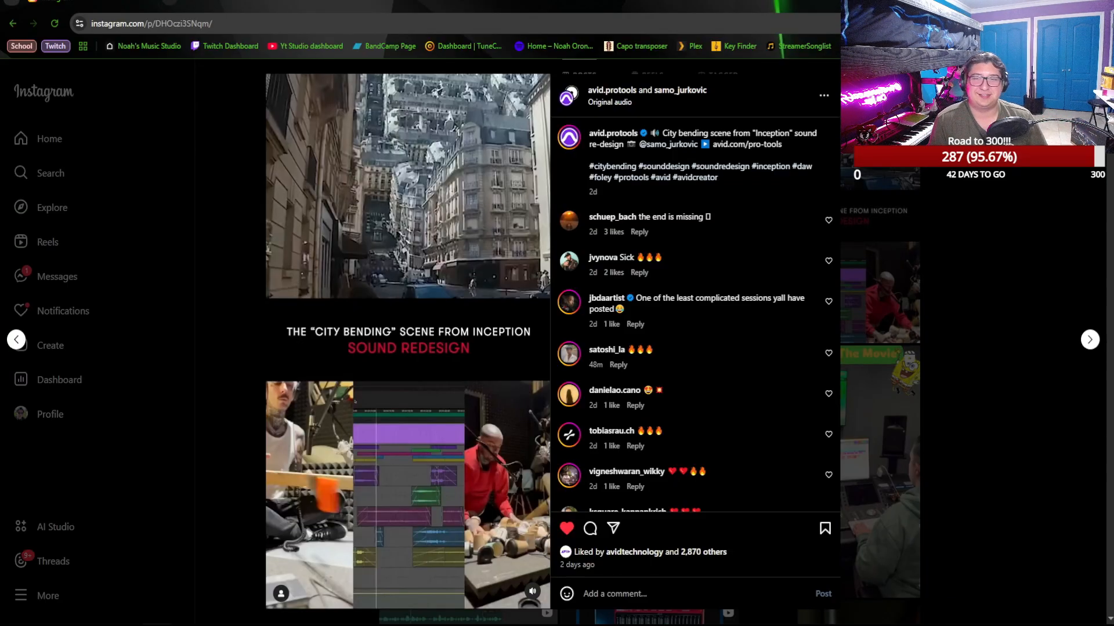
pyautogui.hotkey('alt', 'Tab')
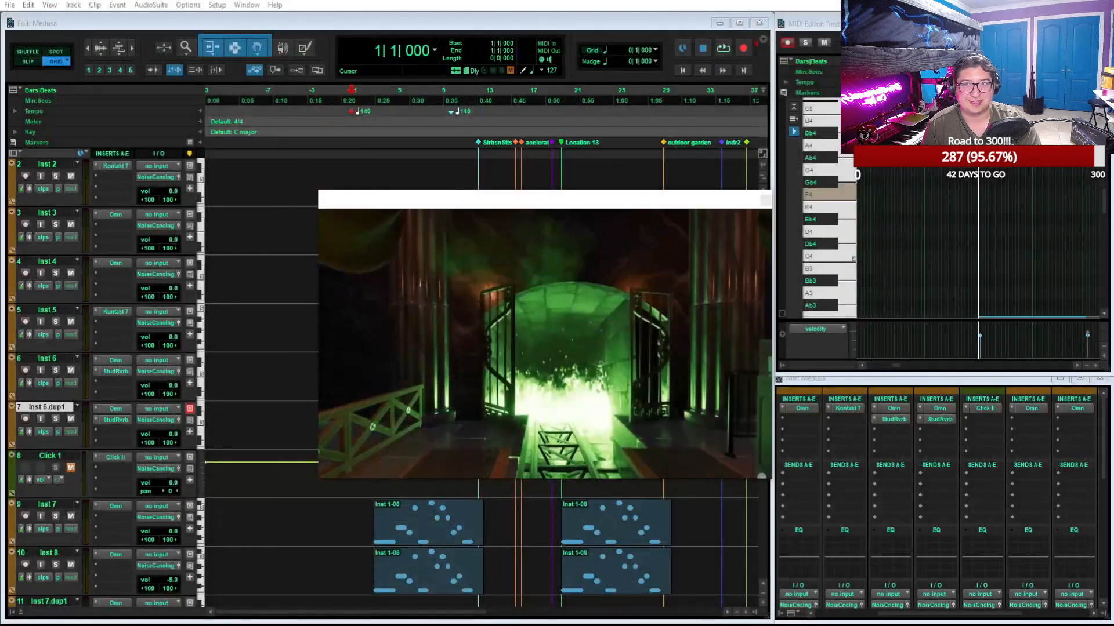